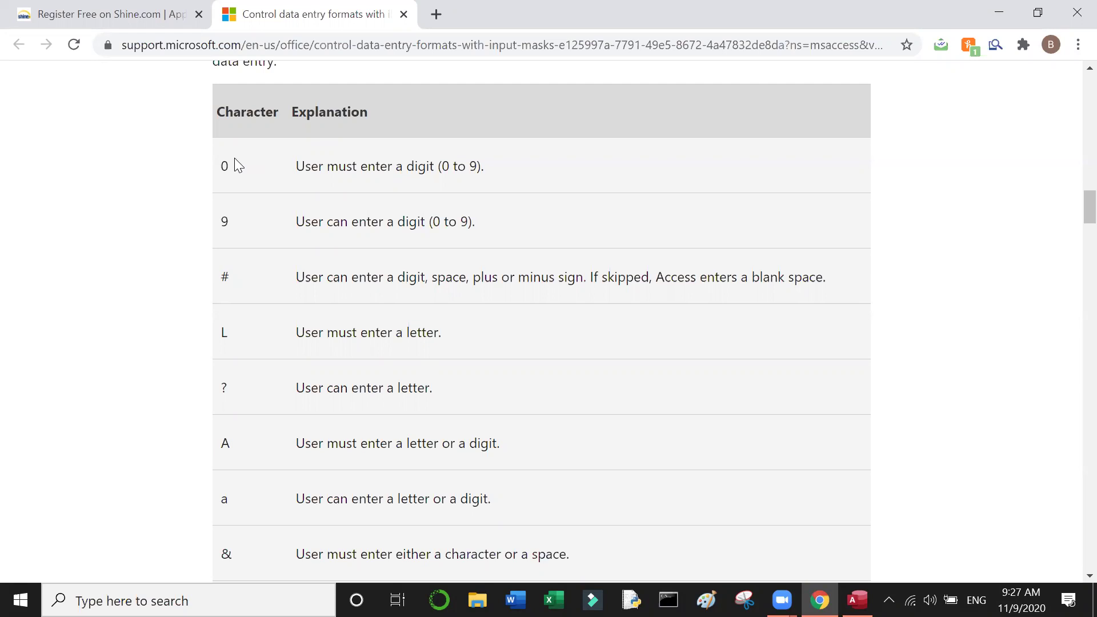
scroll(236, 160, down, 2)
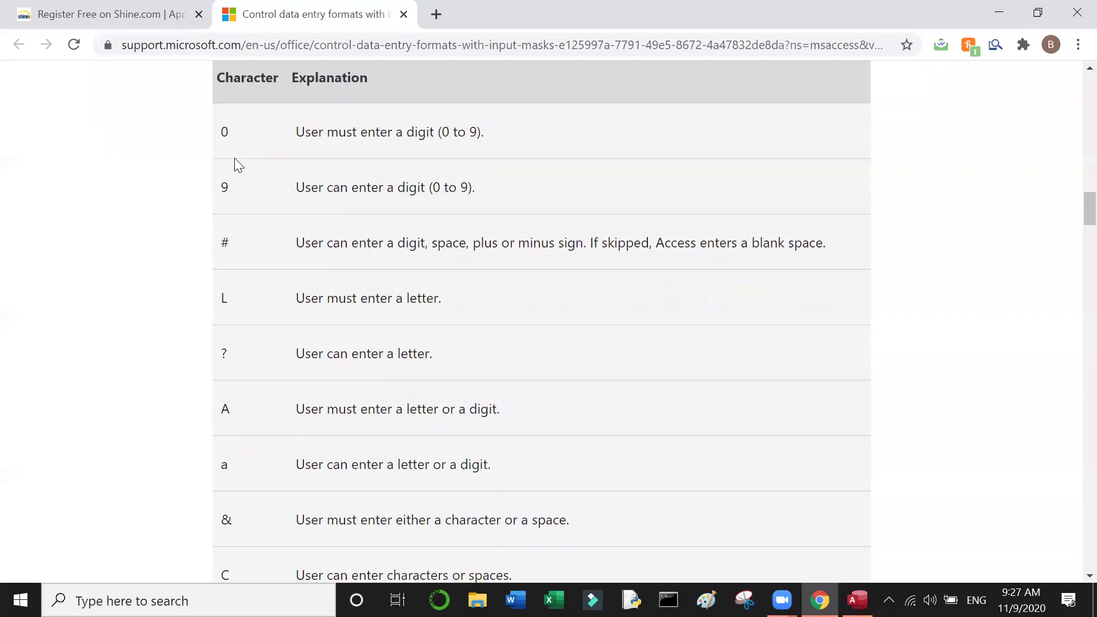
scroll(235, 160, down, 3)
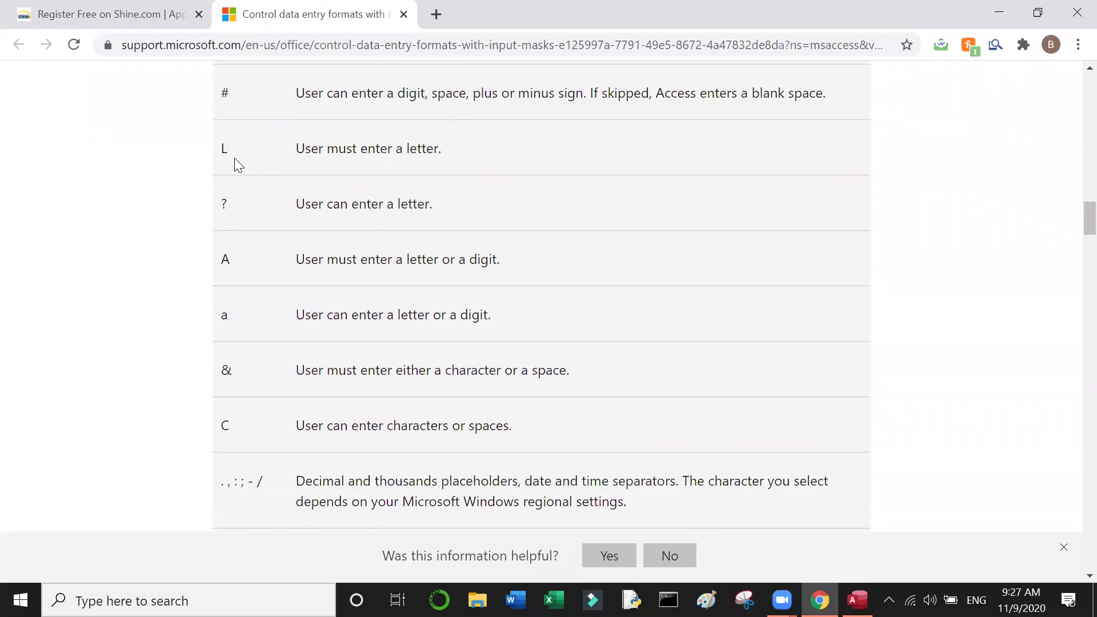
scroll(234, 159, down, 4)
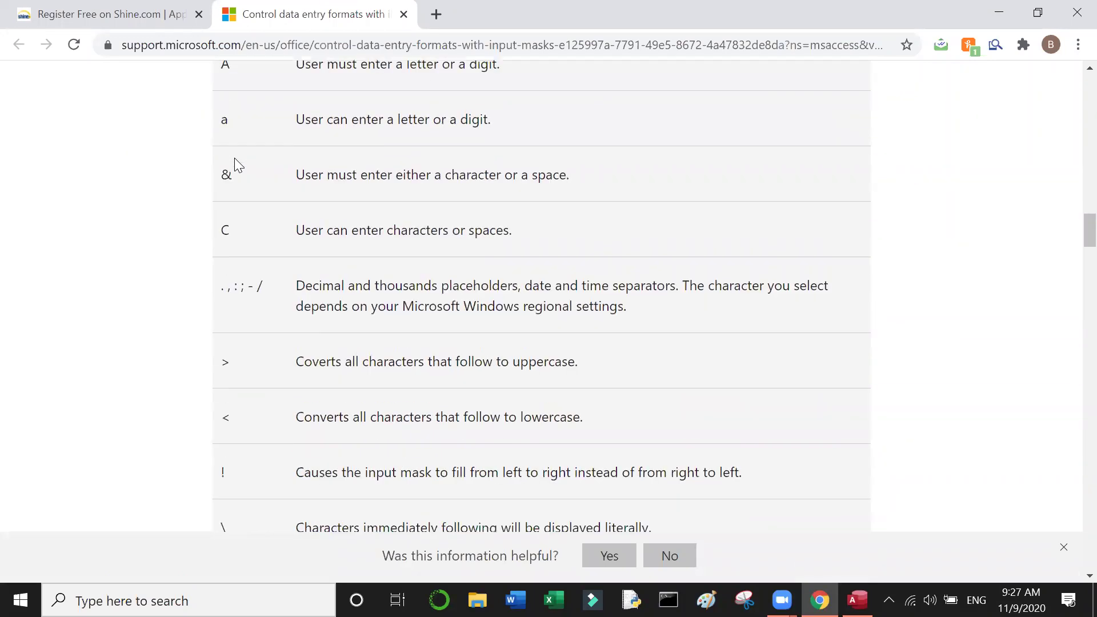
scroll(234, 159, down, 2)
scroll(235, 158, up, 4)
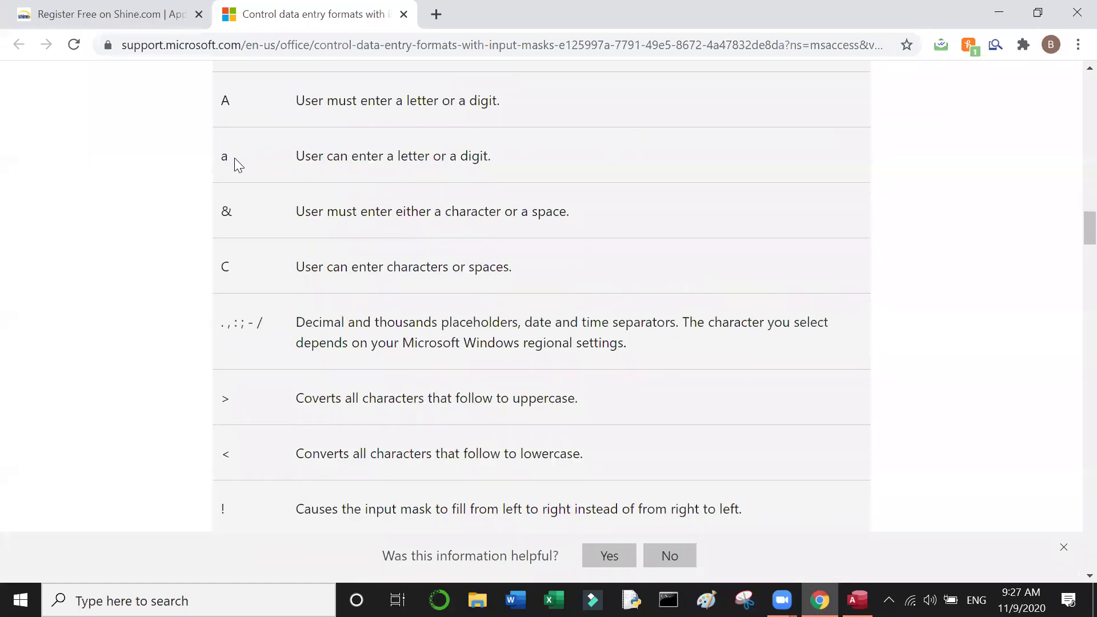
scroll(234, 158, up, 2)
scroll(234, 157, up, 8)
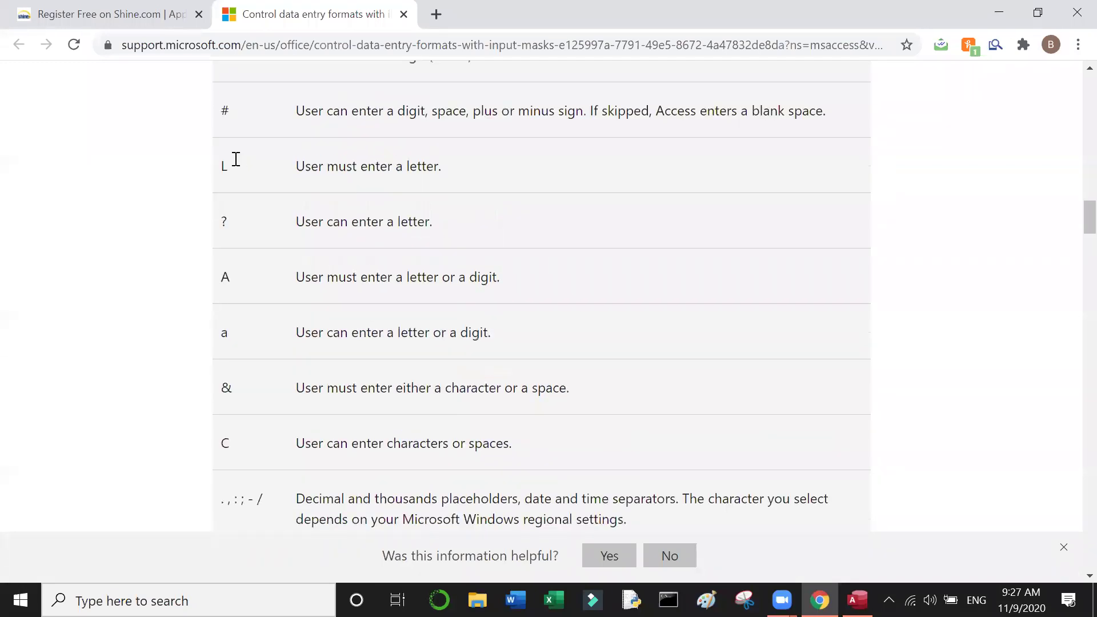
scroll(235, 159, up, 8)
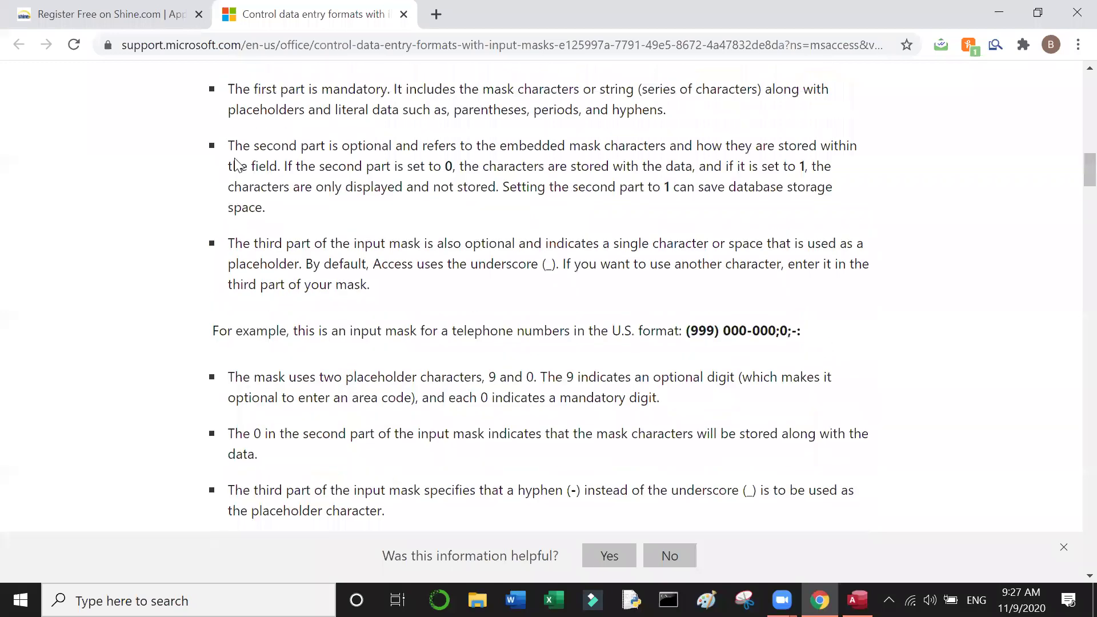
scroll(238, 165, up, 1)
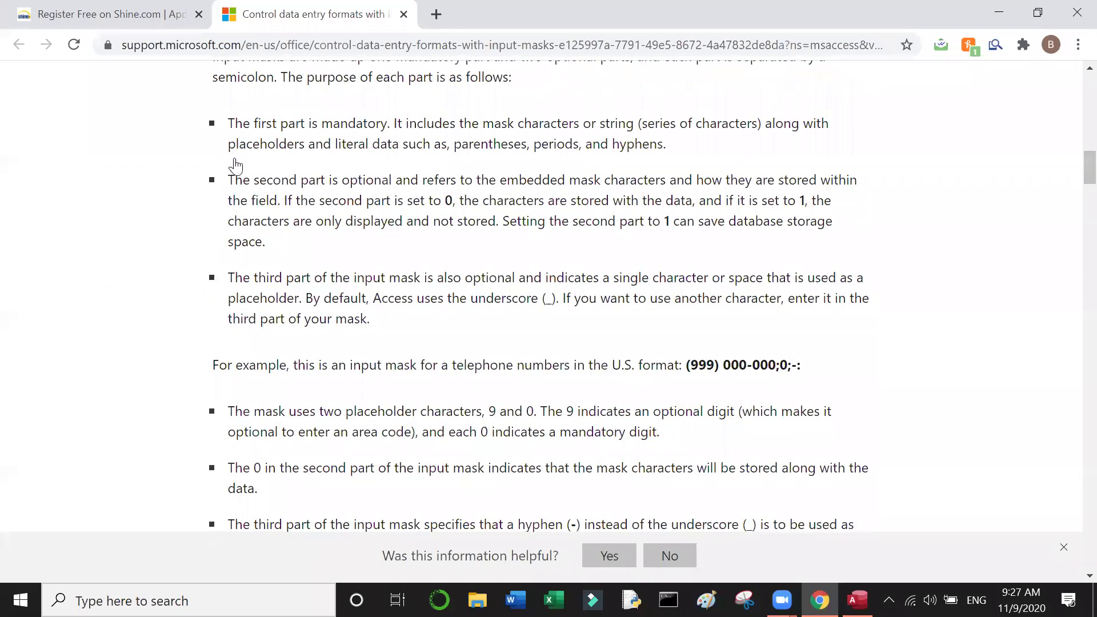
scroll(234, 166, up, 15)
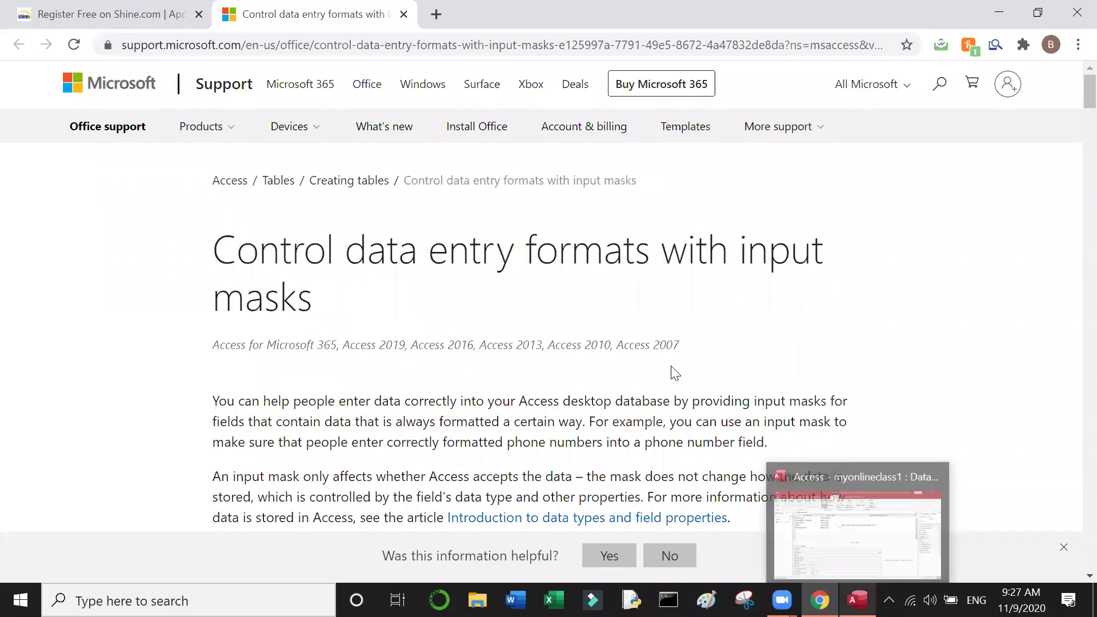
click(858, 600)
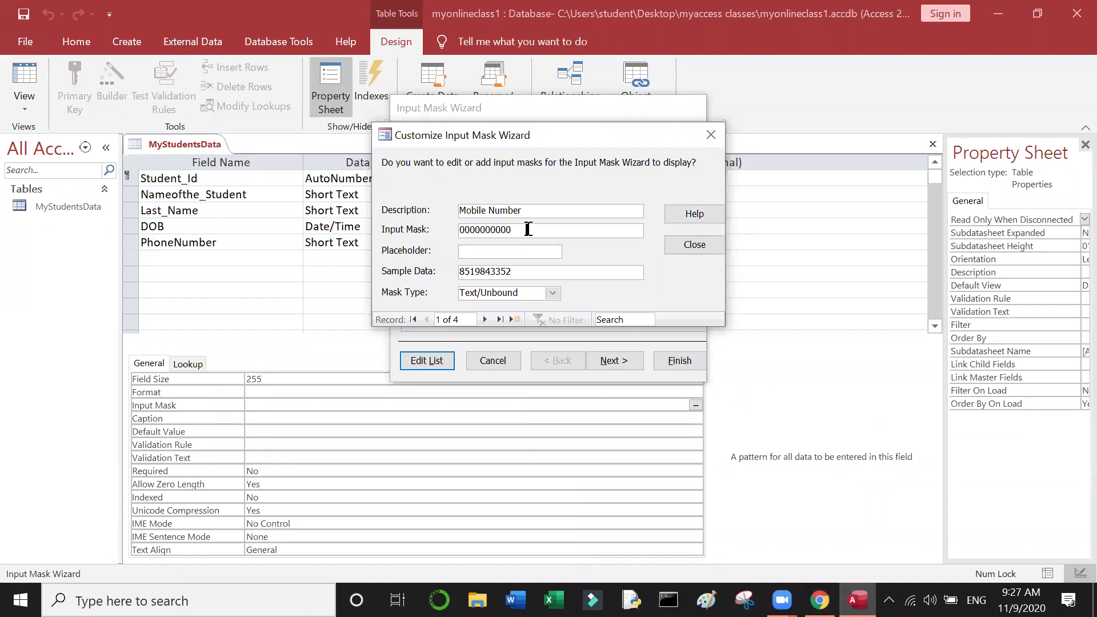
key(BackSpace)
key(BackSpace)
key(BackSpace)
key(BackSpace)
key(BackSpace)
key(BackSpace)
key(BackSpace)
key(BackSpace)
key(BackSpace)
key(BackSpace)
text(0)
text(000000000)
key(Tab)
key(Tab)
key(Tab)
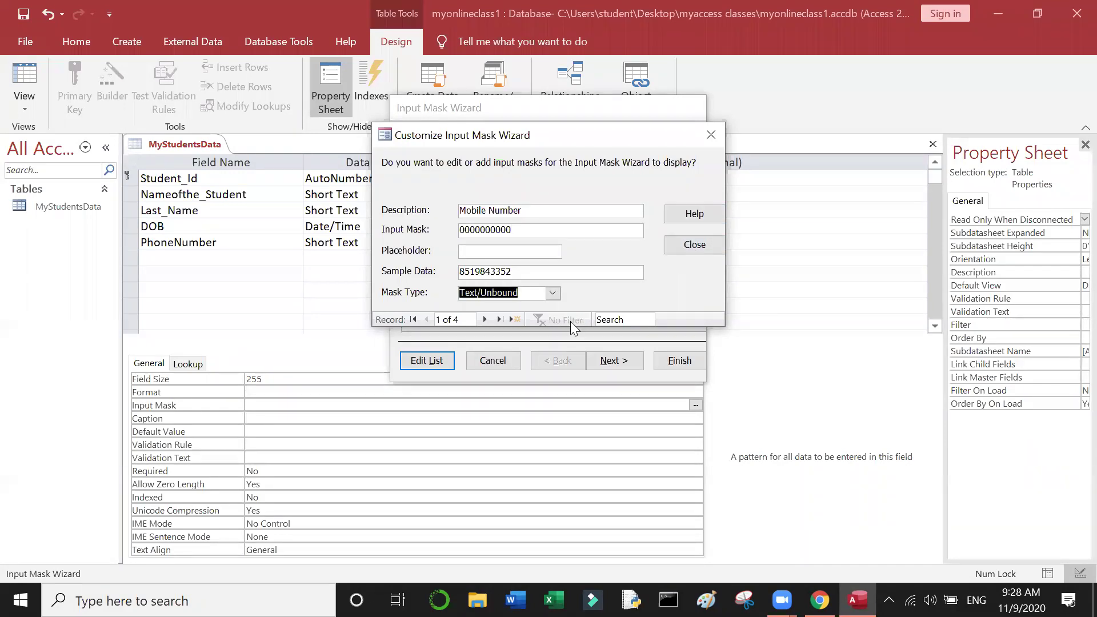
Step: Apply the Mobile Number mask to PhoneNumber, with no placeholder and data stored without symbols
click(690, 250)
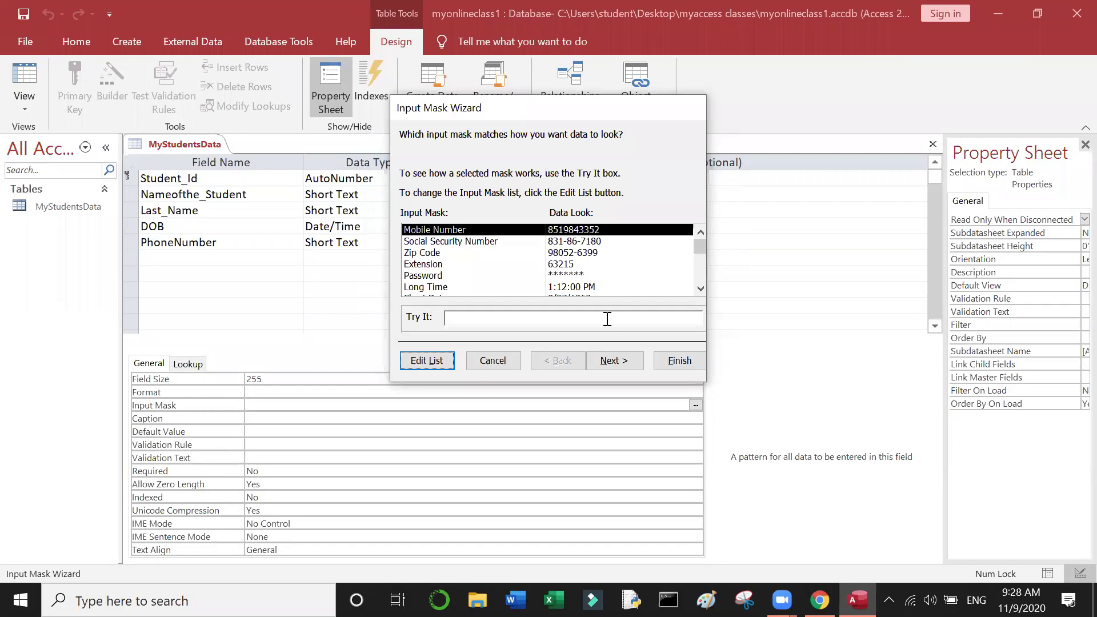
click(615, 361)
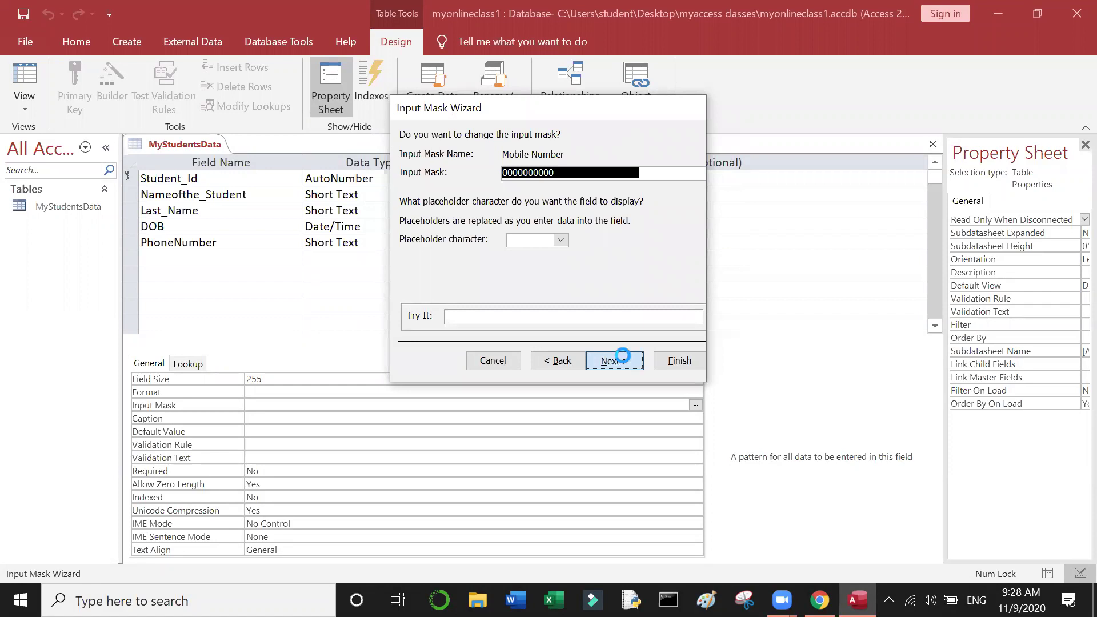
click(622, 362)
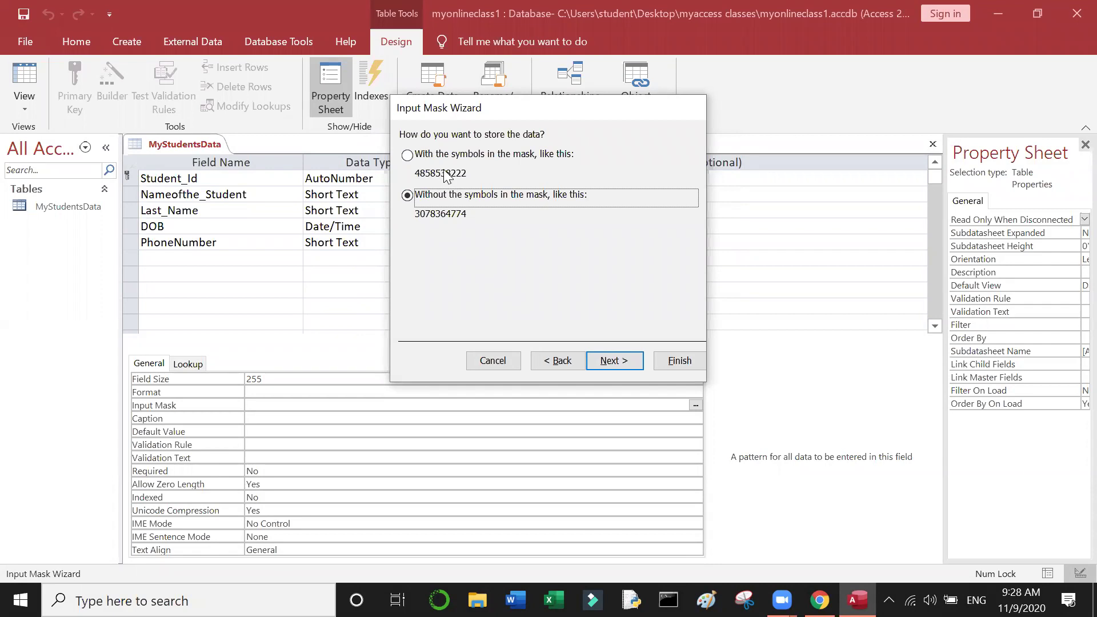
click(628, 364)
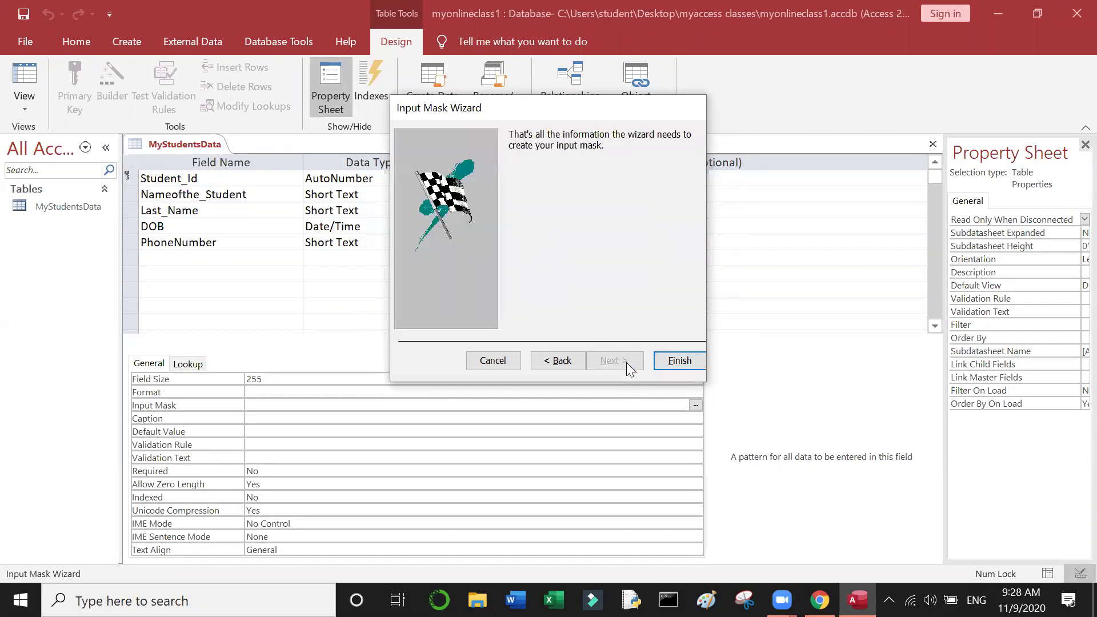
click(674, 367)
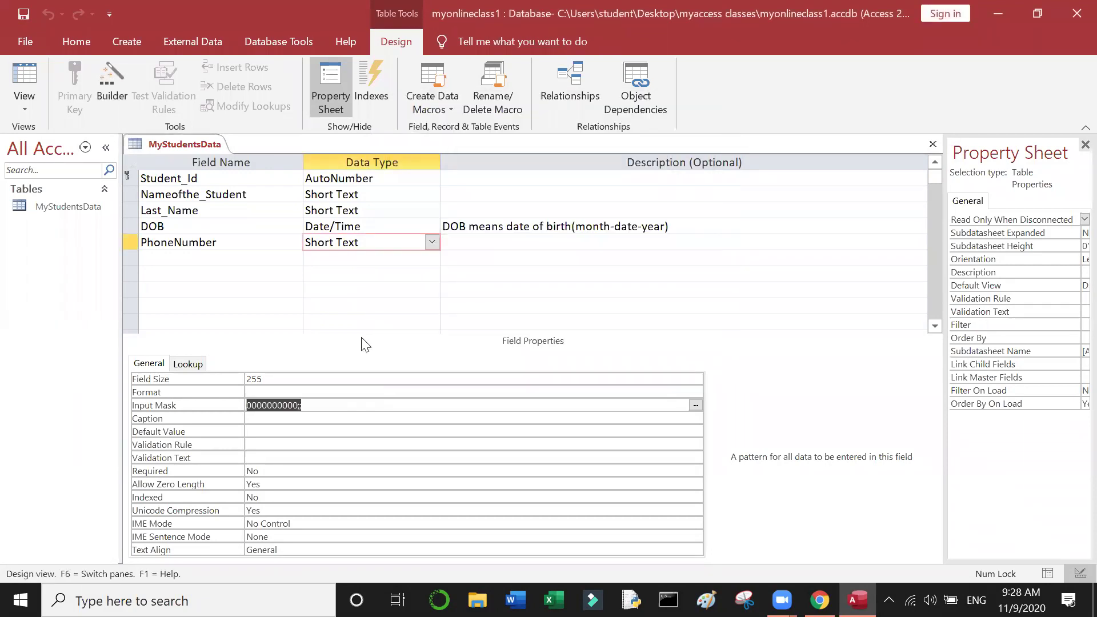
Step: Add a field named State in the row below PhoneNumber
click(338, 403)
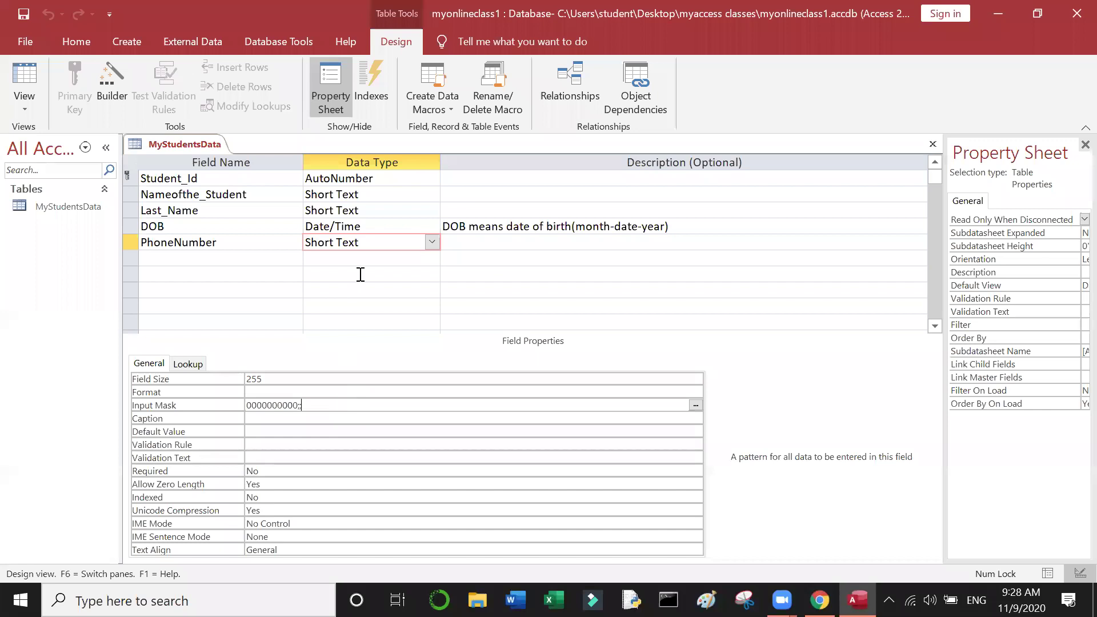
click(217, 255)
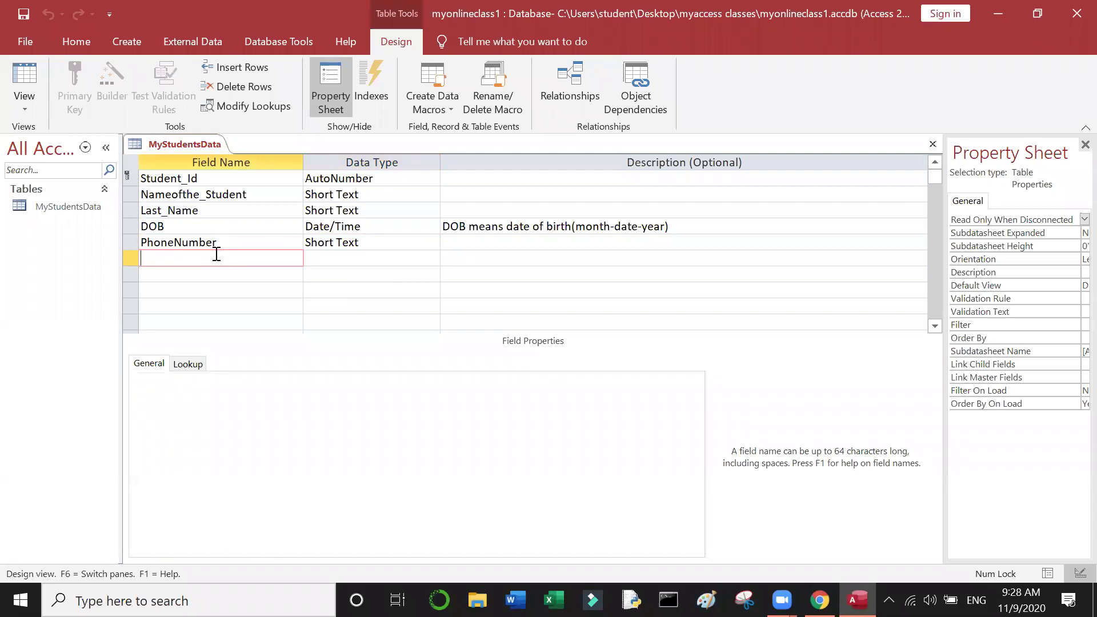
text(State)
click(348, 256)
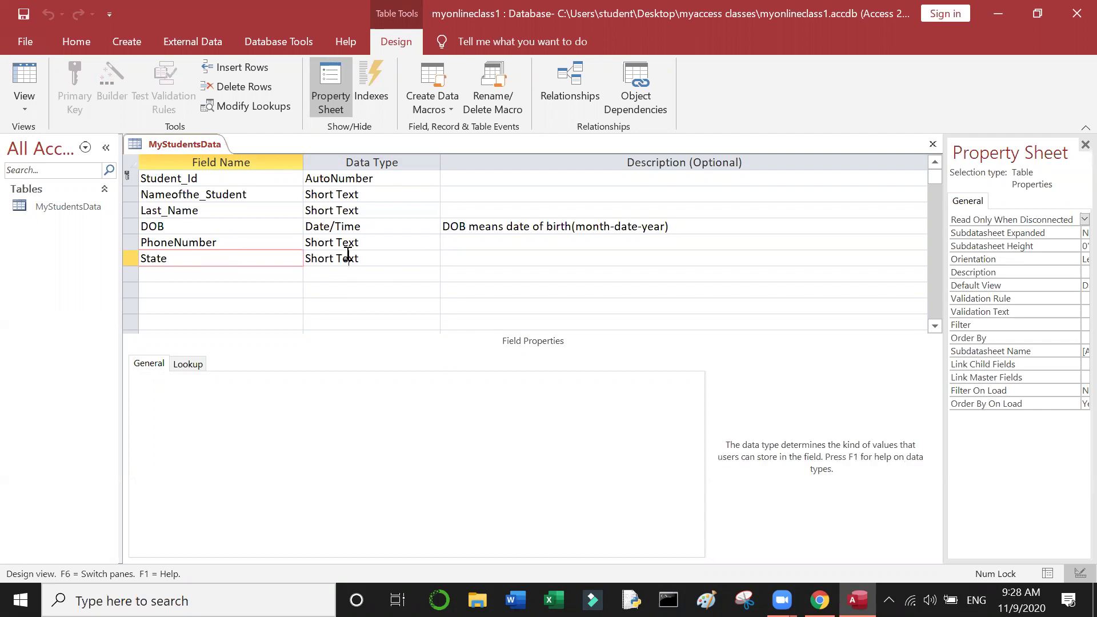
Step: Keep State as Short Text and open its Data Type list
click(383, 259)
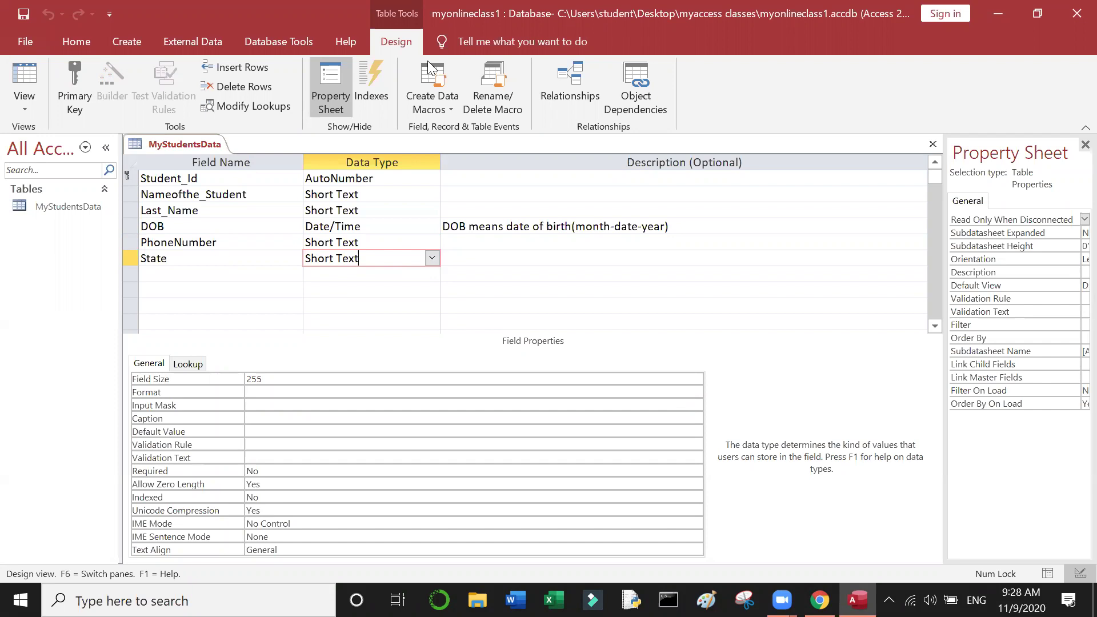
mouse_move(781, 600)
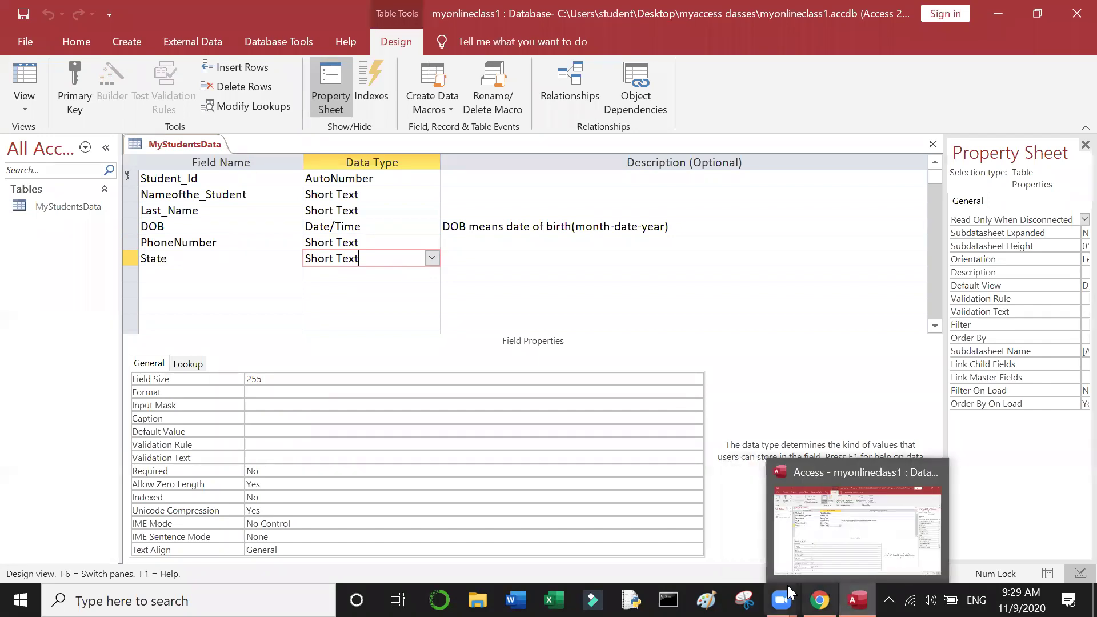
click(829, 552)
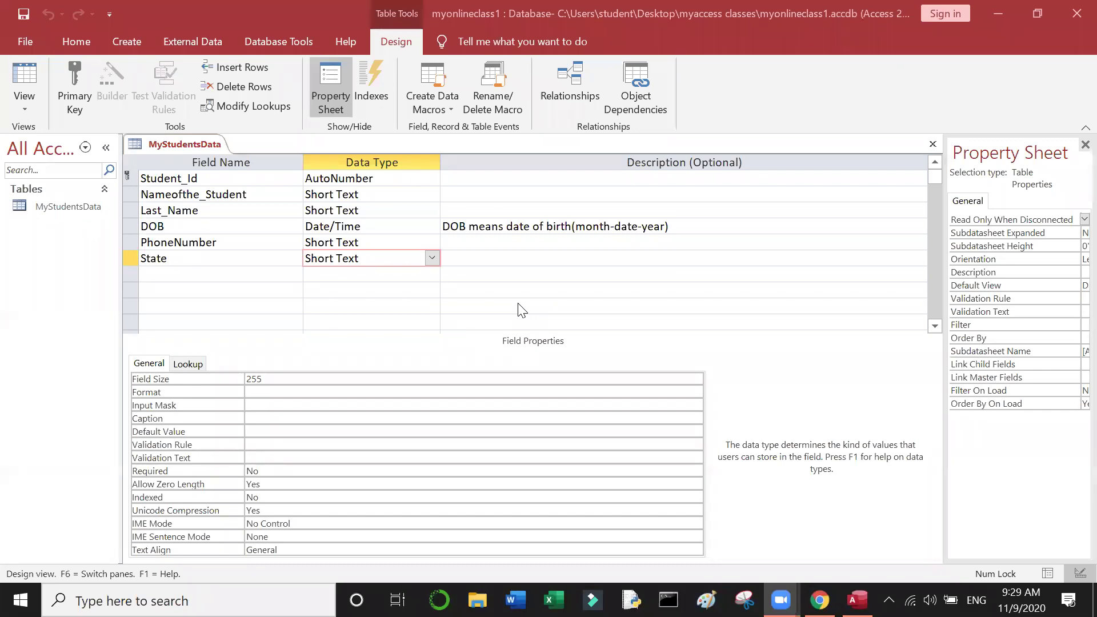
click(249, 262)
click(365, 262)
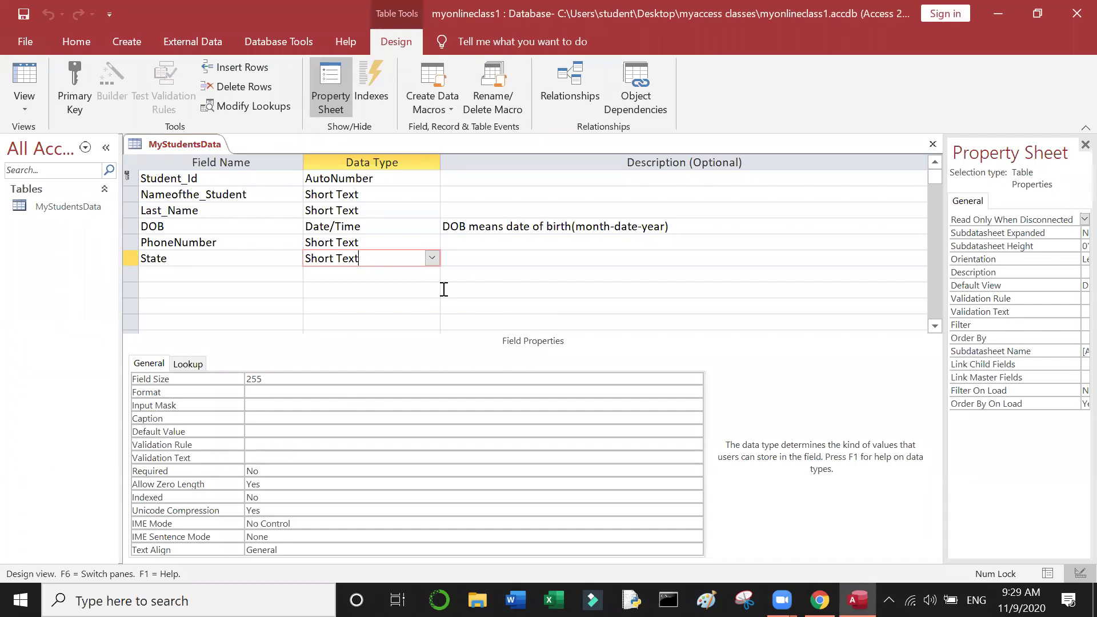
click(432, 258)
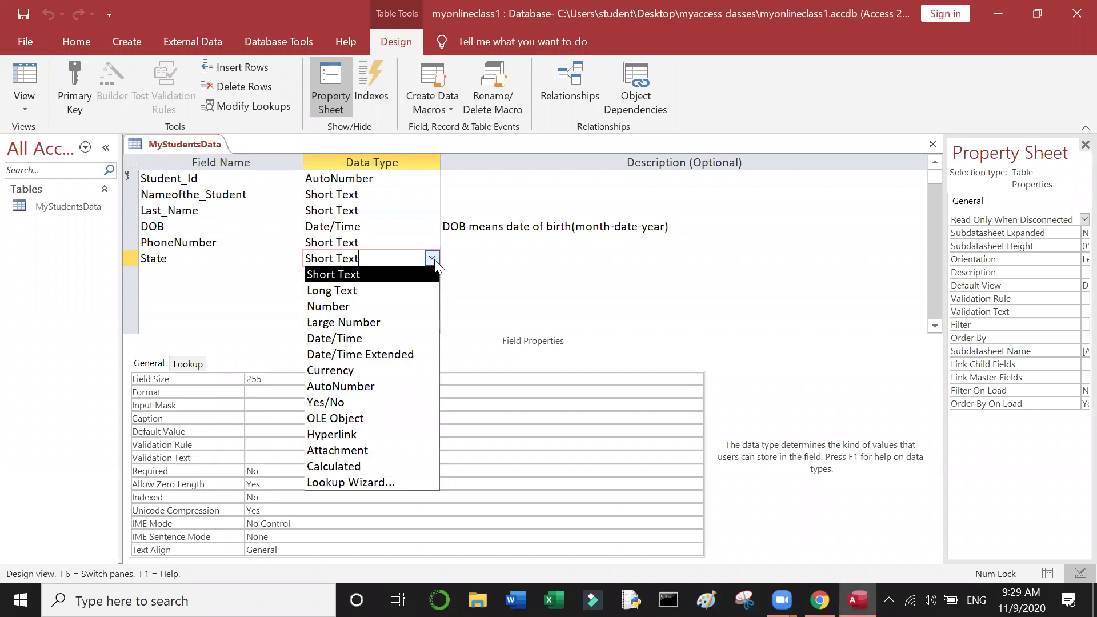
click(433, 259)
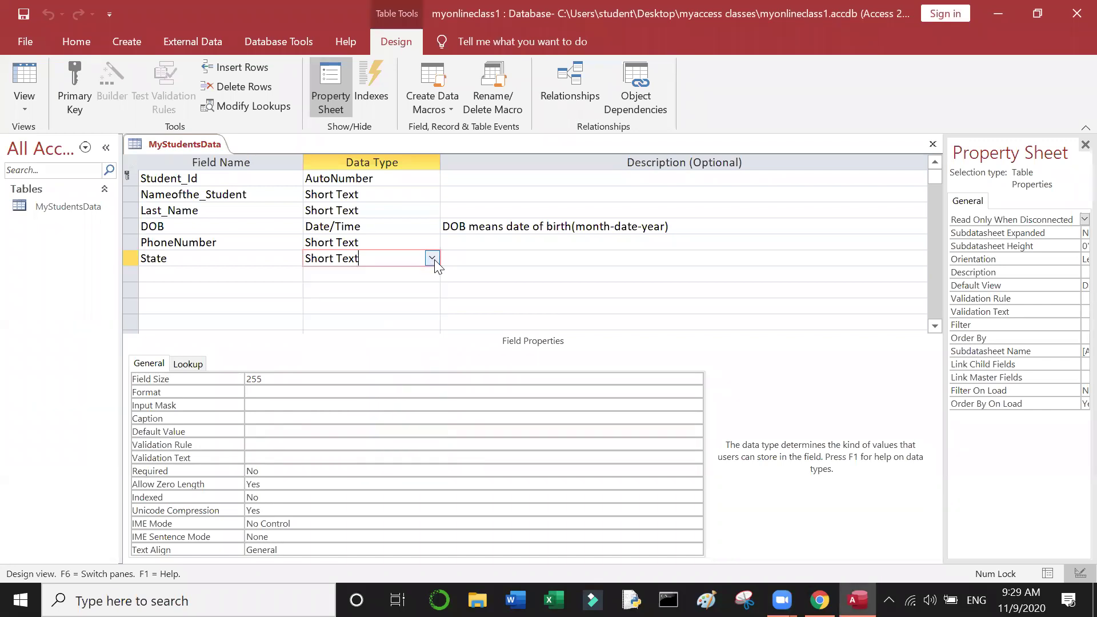
click(433, 258)
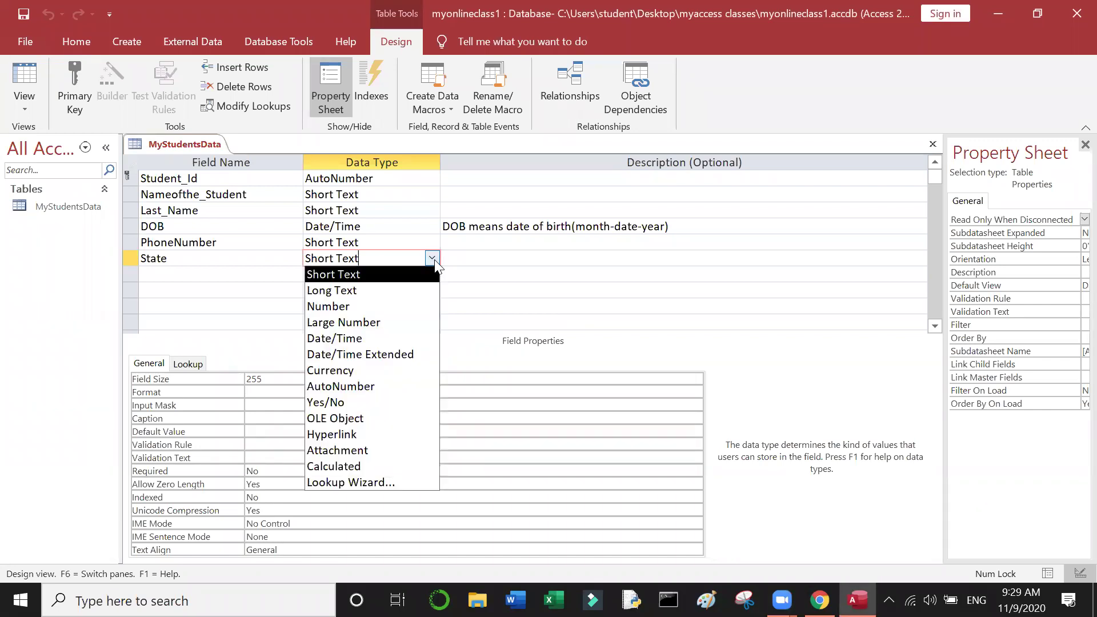
Step: Pick Lookup Wizard for State and choose 'I will type in the values that I want'
click(373, 485)
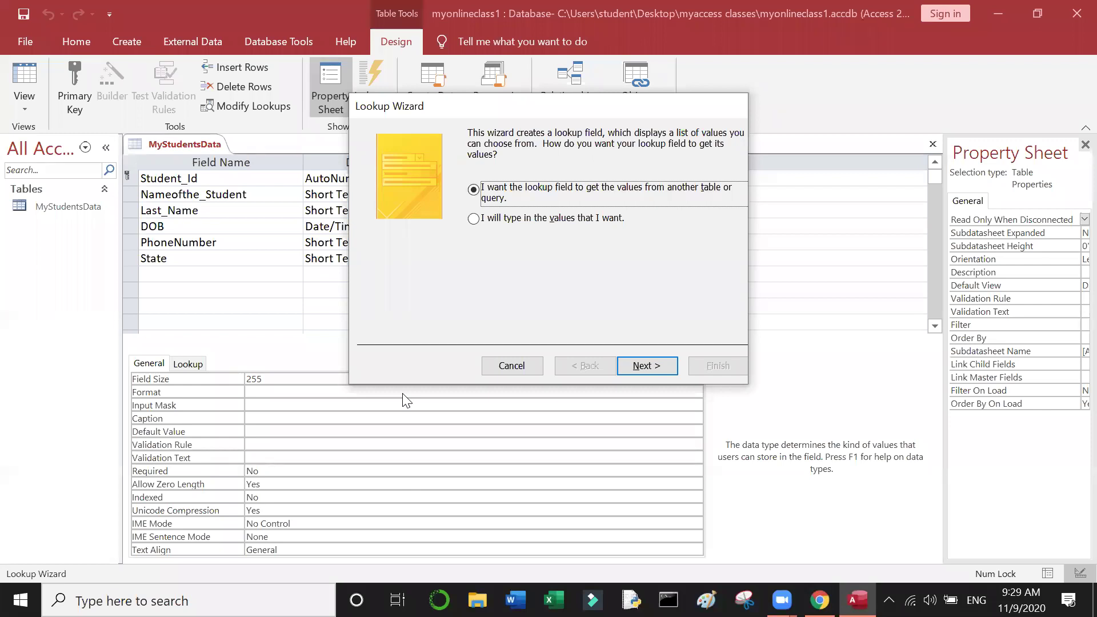
mouse_move(782, 601)
click(818, 535)
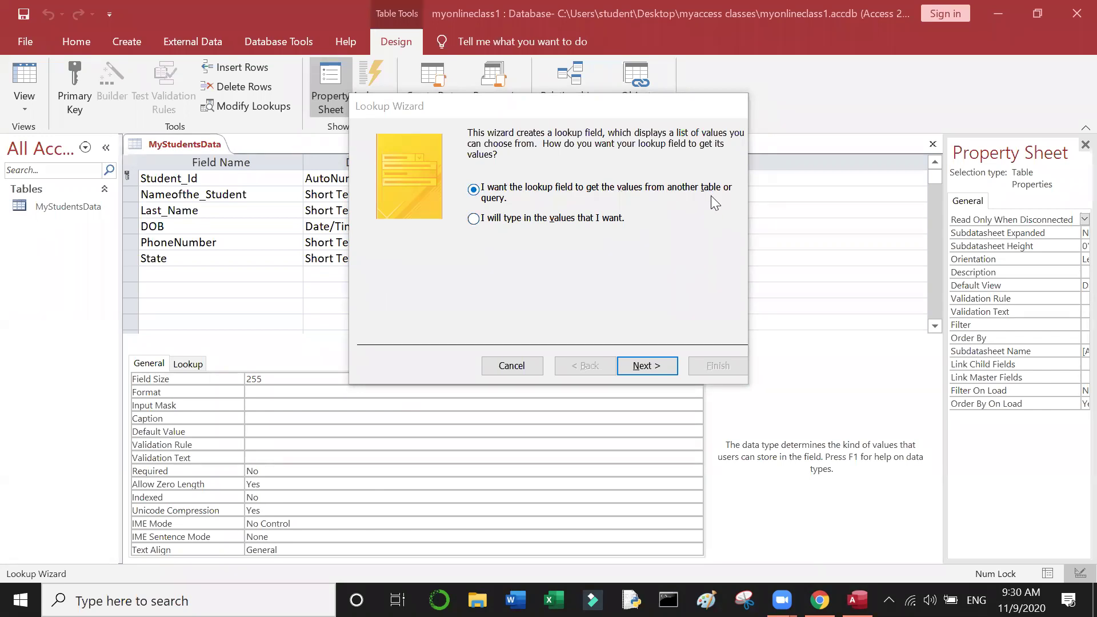
click(502, 223)
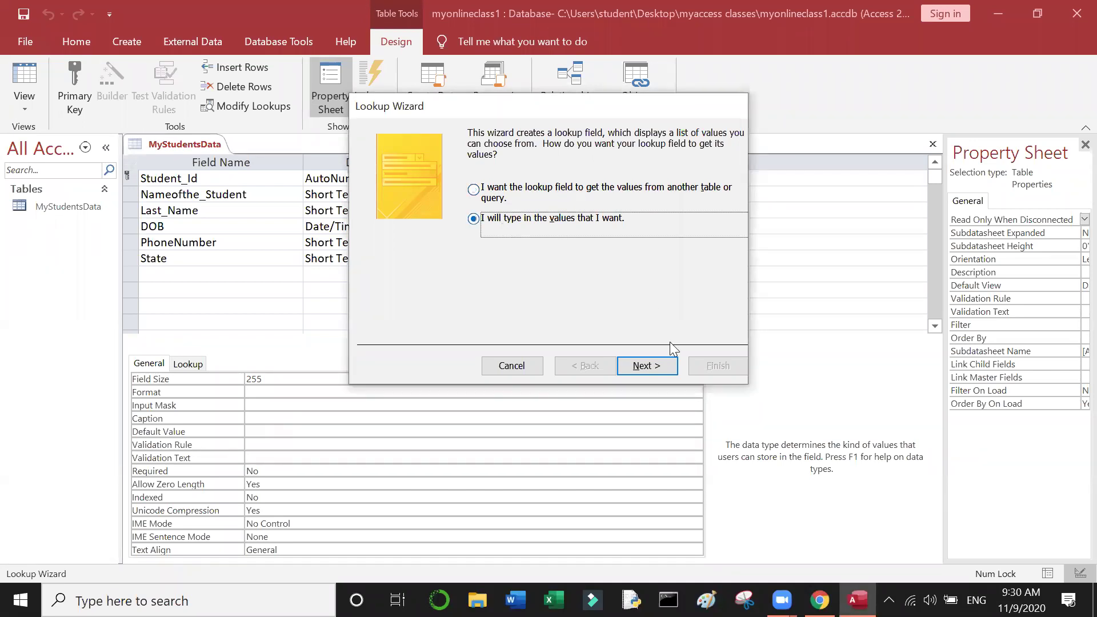
click(667, 371)
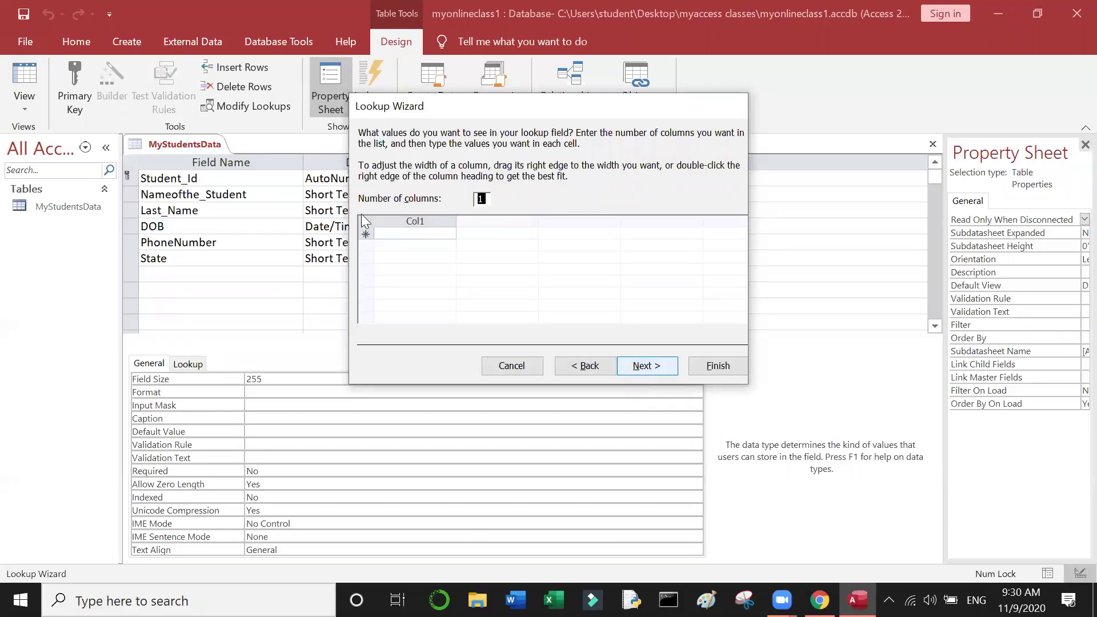
Step: Enter the lookup values Andhra Pradesh, Telangana and Tamil nadu
click(407, 236)
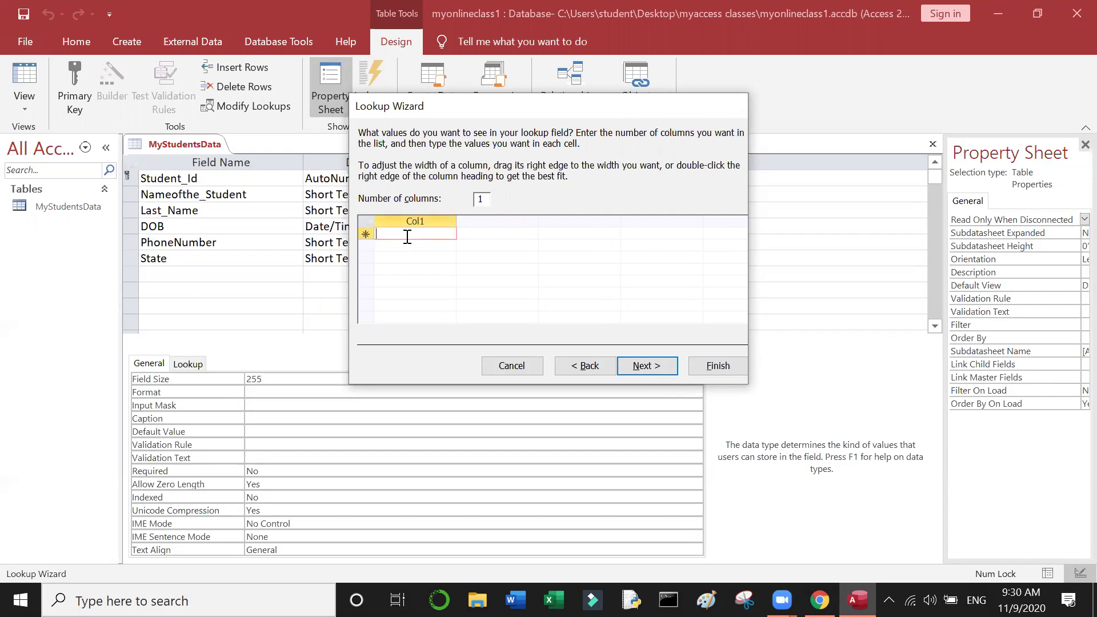
text(A)
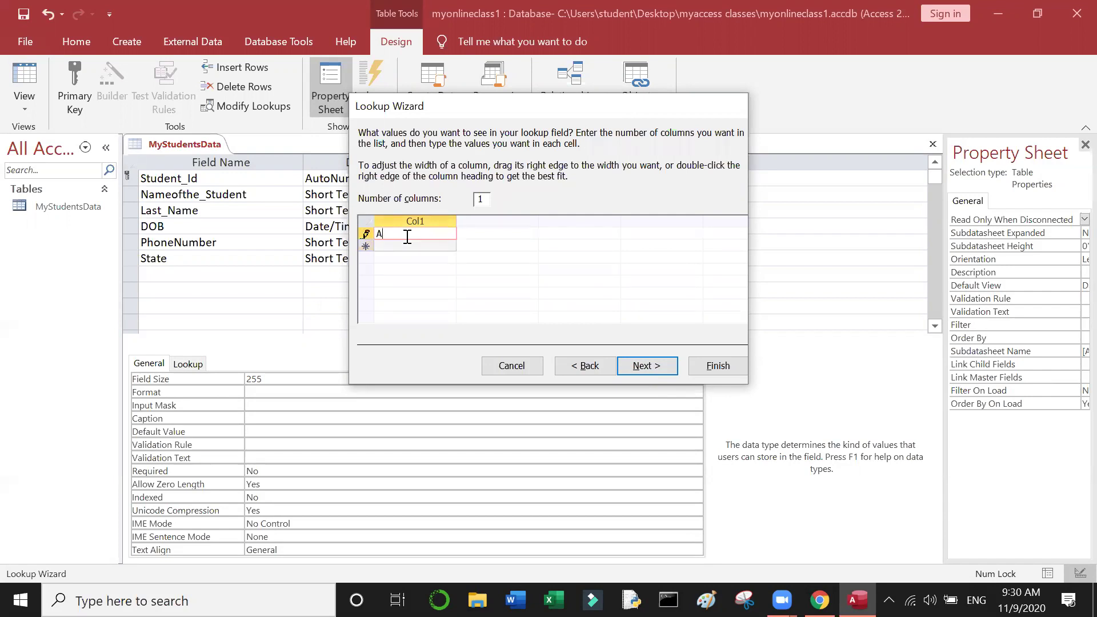
text(ndhra PraD)
key(BackSpace)
key(BackSpace)
text(adesh)
click(402, 246)
text(T)
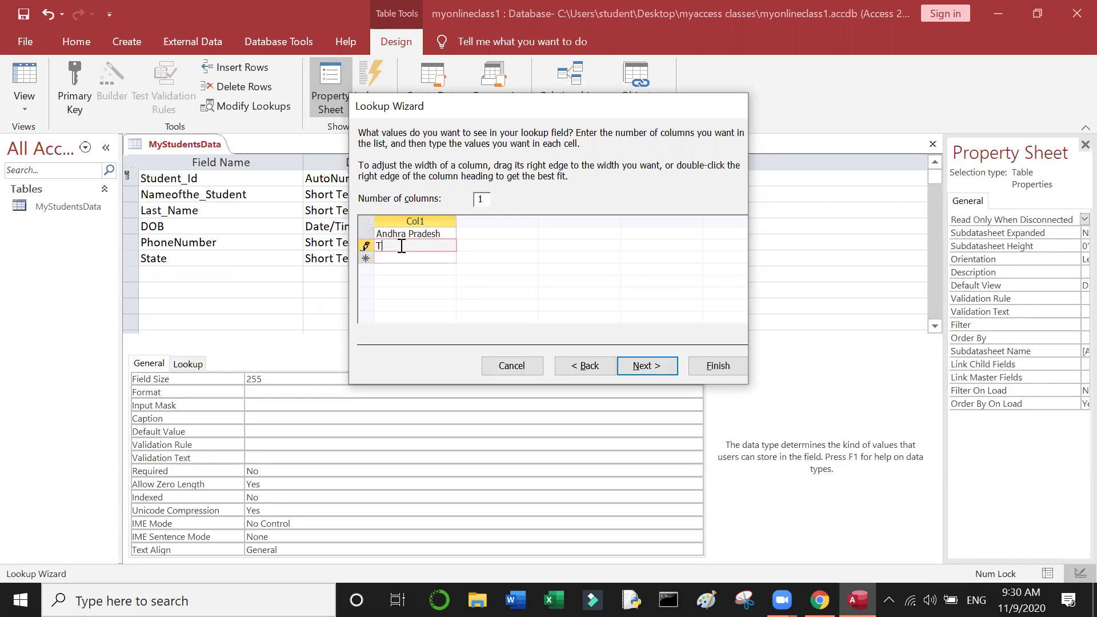
text(elangana)
click(409, 258)
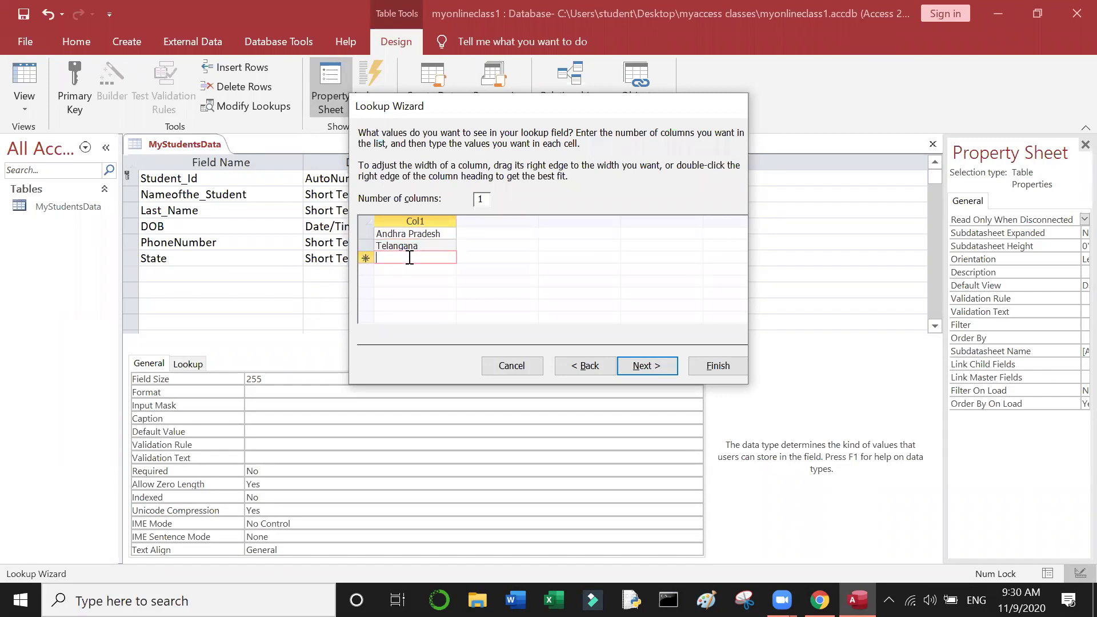
text(Tamil)
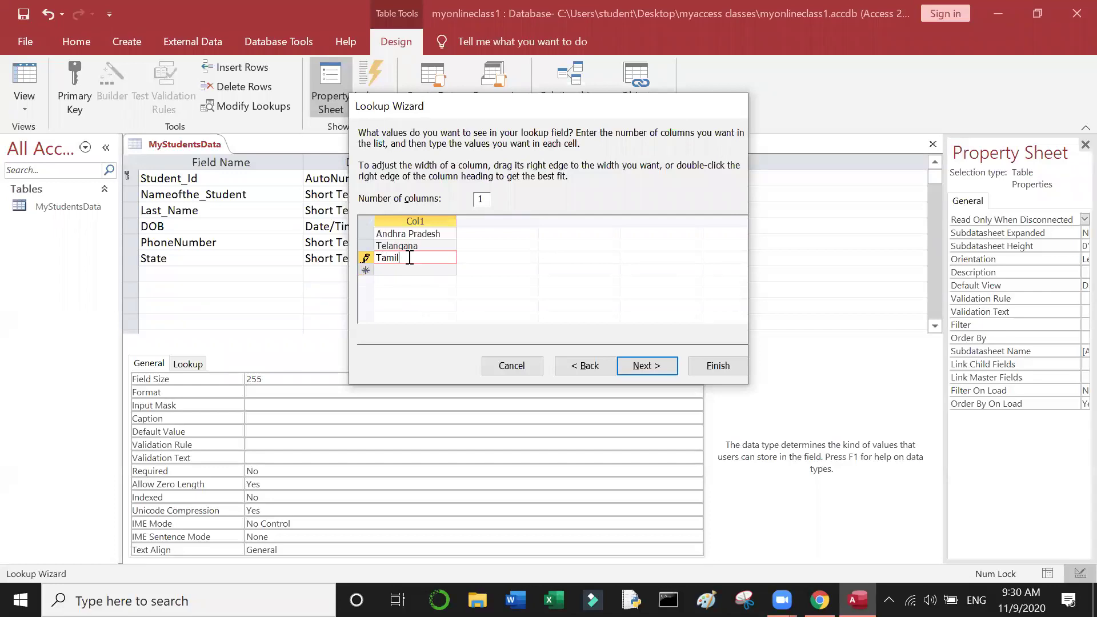
text(a)
key(BackSpace)
text(nadu)
Step: Add Karnataka, Kerala and Maharashtra, then finish the State lookup
click(418, 270)
text(Karn)
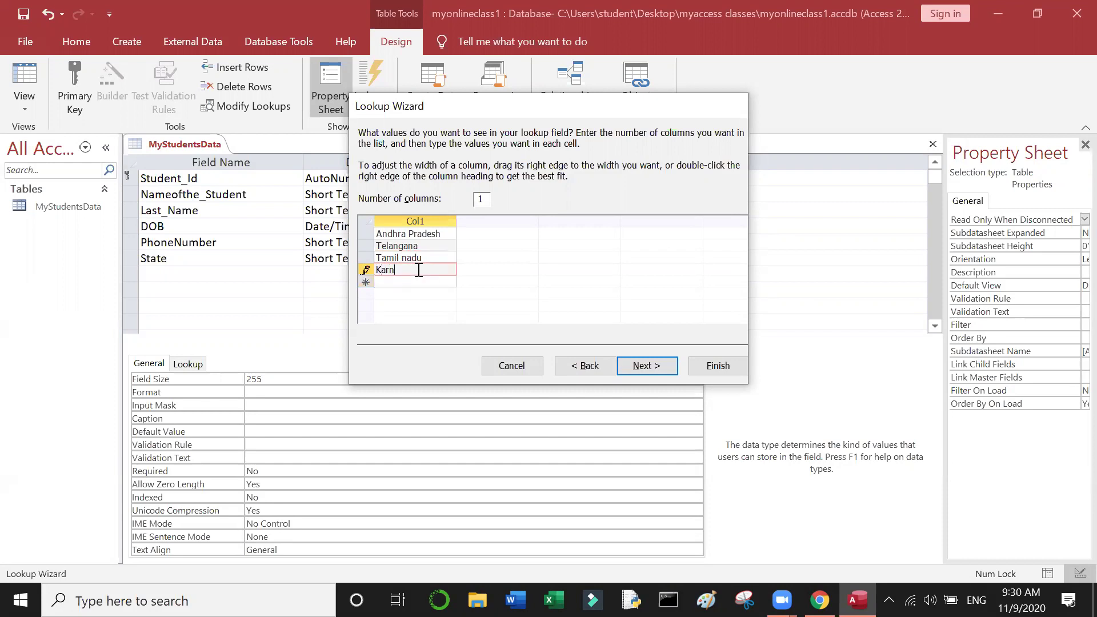
text(ataka)
click(425, 280)
text(Kerala)
click(414, 294)
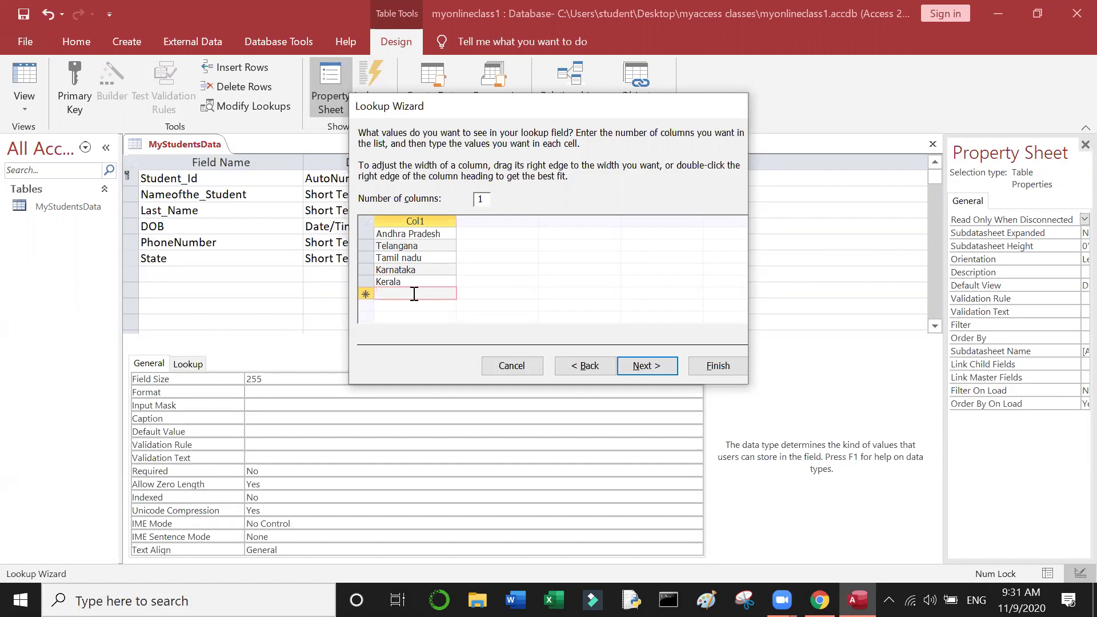
text(Maharashtra)
click(650, 369)
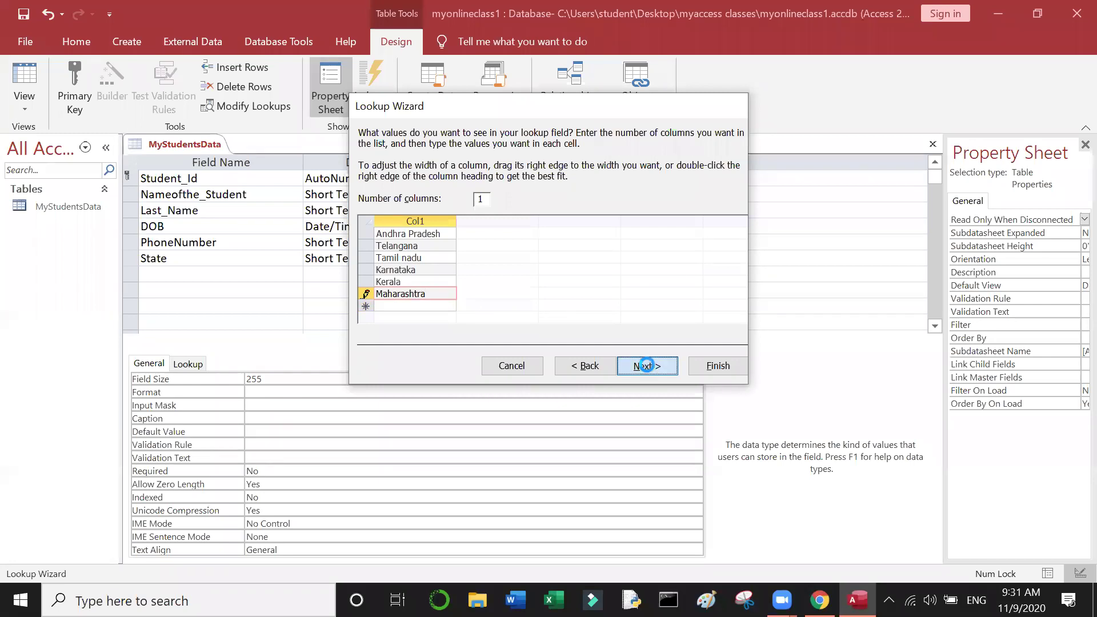
click(719, 368)
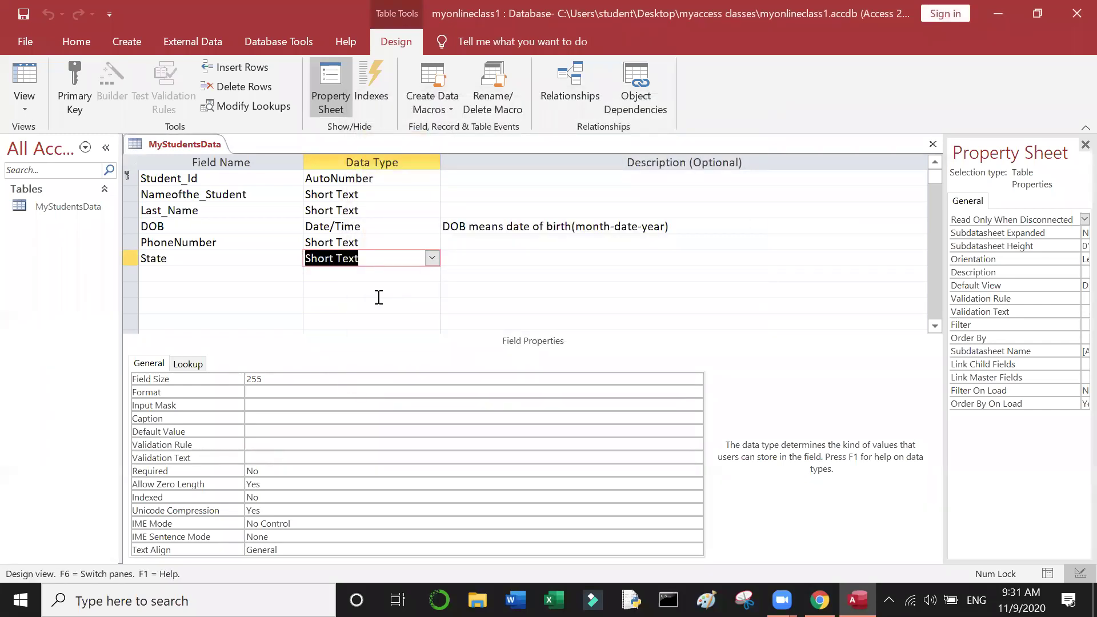
Step: Add a Short Text field named Country below State
click(378, 296)
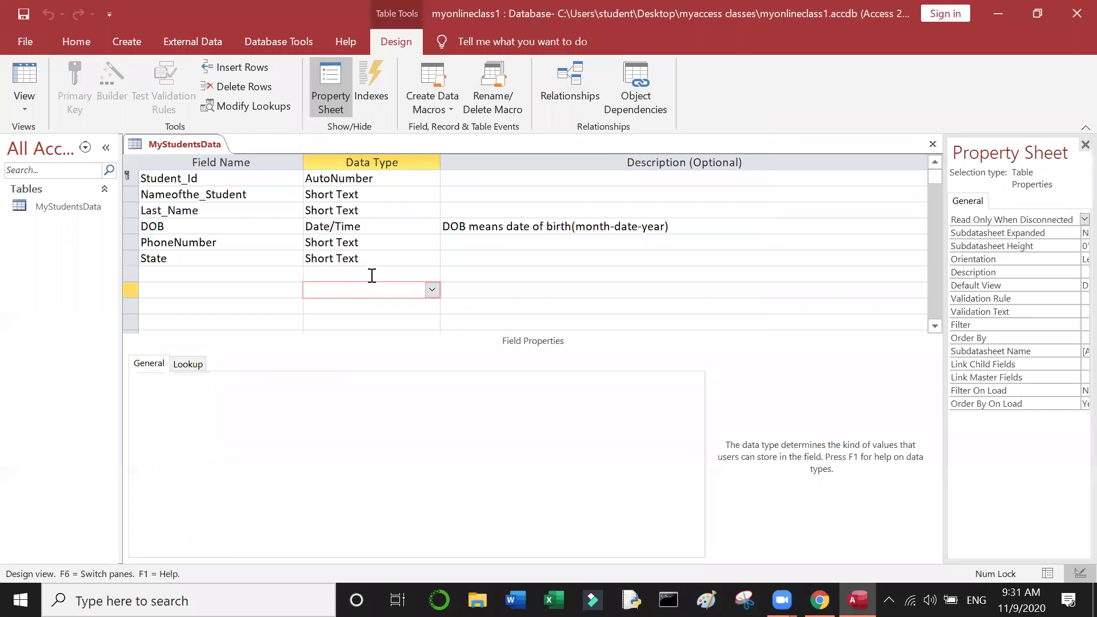
click(372, 275)
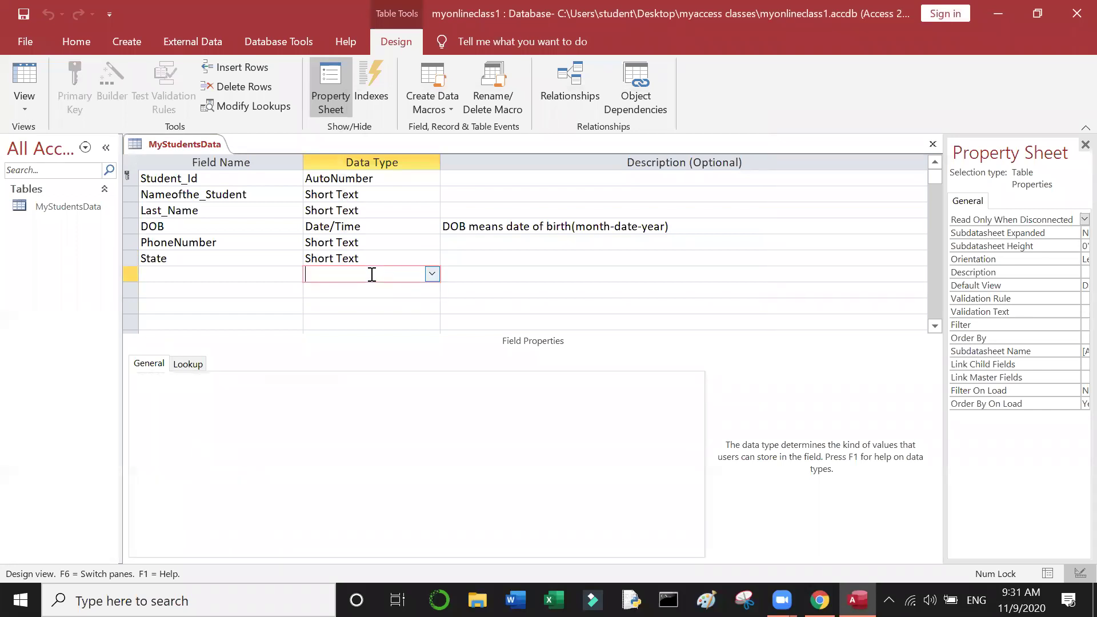
click(249, 274)
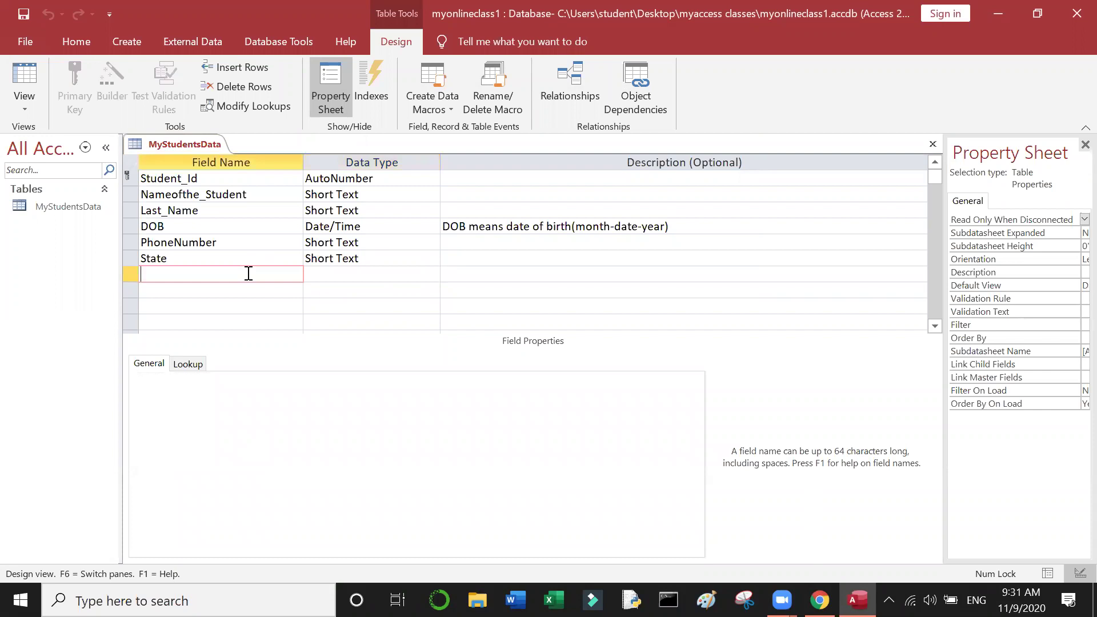
text(Couny)
key(BackSpace)
text(try)
click(321, 277)
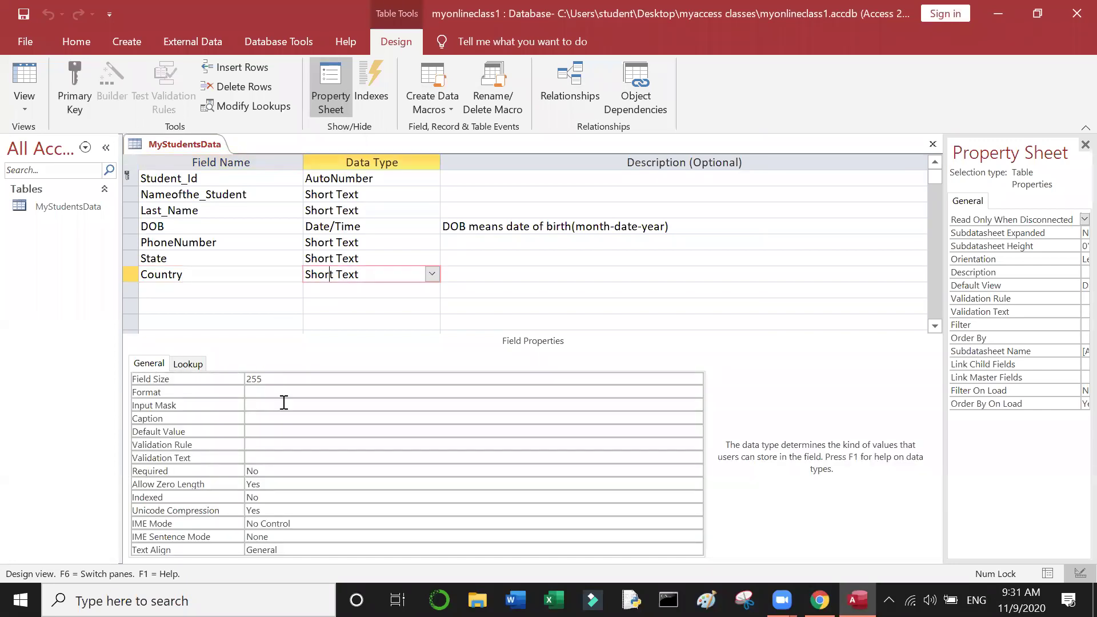
Step: Give the Country field the default value India
click(254, 431)
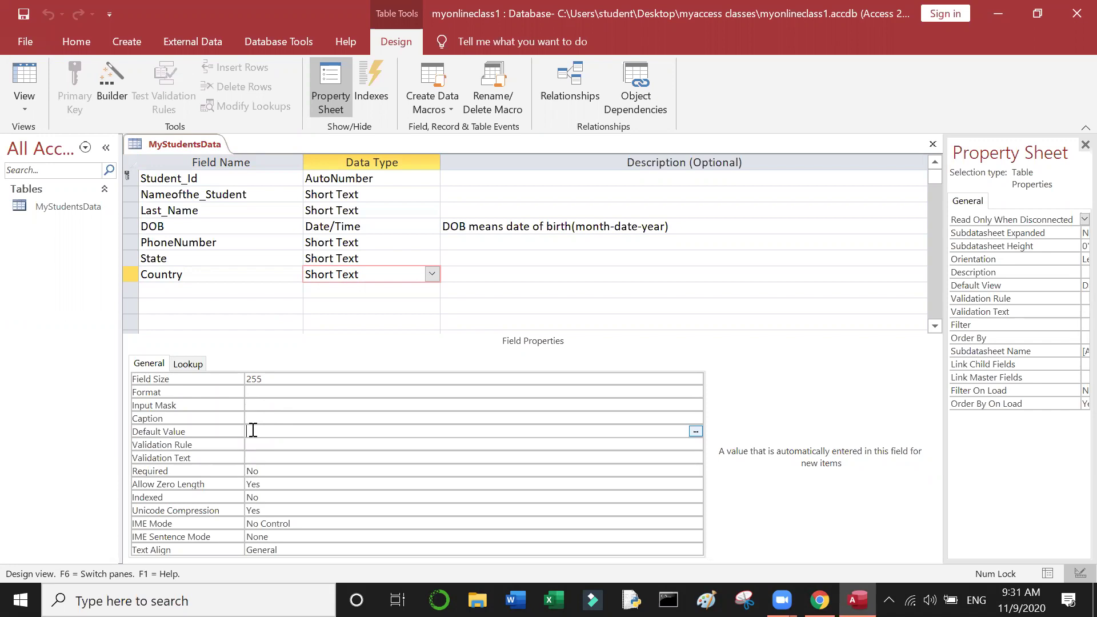
text(India)
key(BackSpace)
key(BackSpace)
key(BackSpace)
text(dia)
click(374, 301)
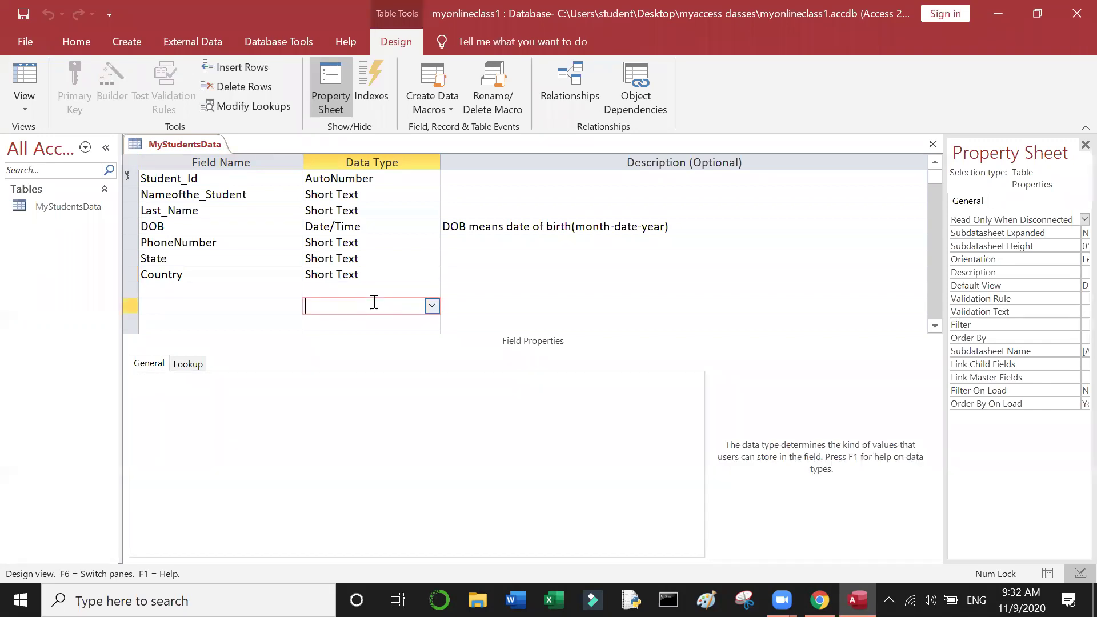
click(379, 268)
click(338, 243)
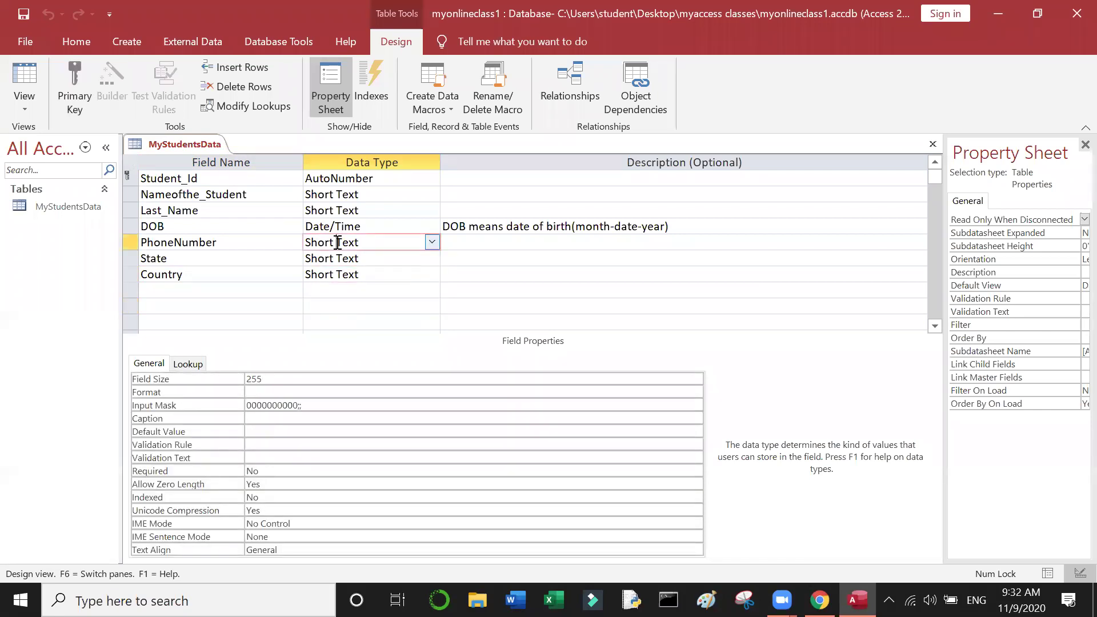
click(456, 402)
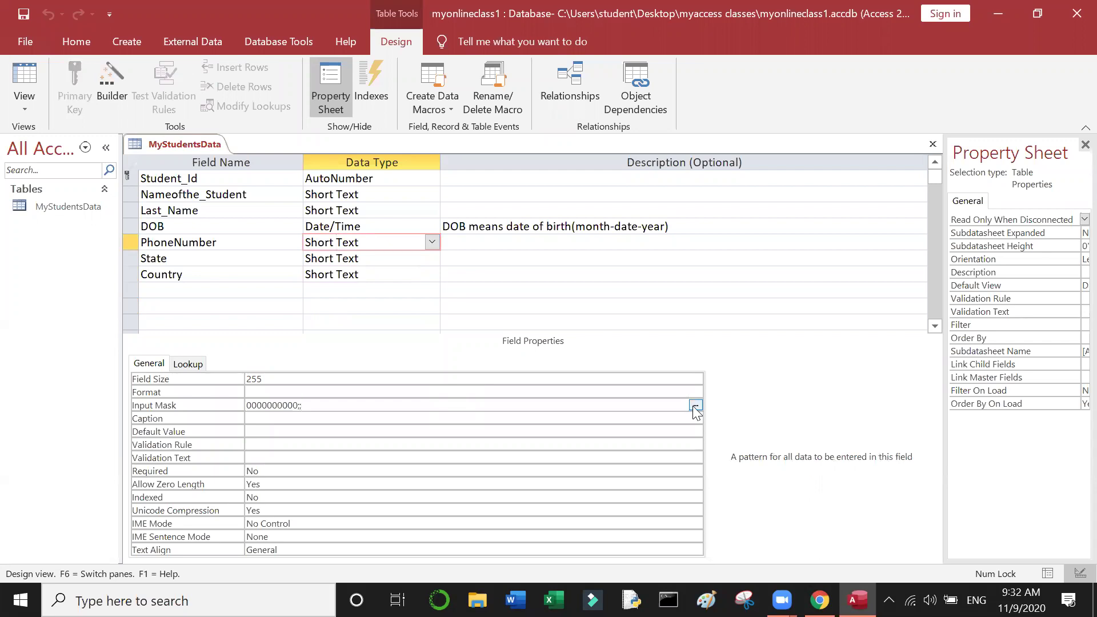
Step: Save the table for the Input Mask Wizard and edit the Mobile Number mask list entry
click(694, 406)
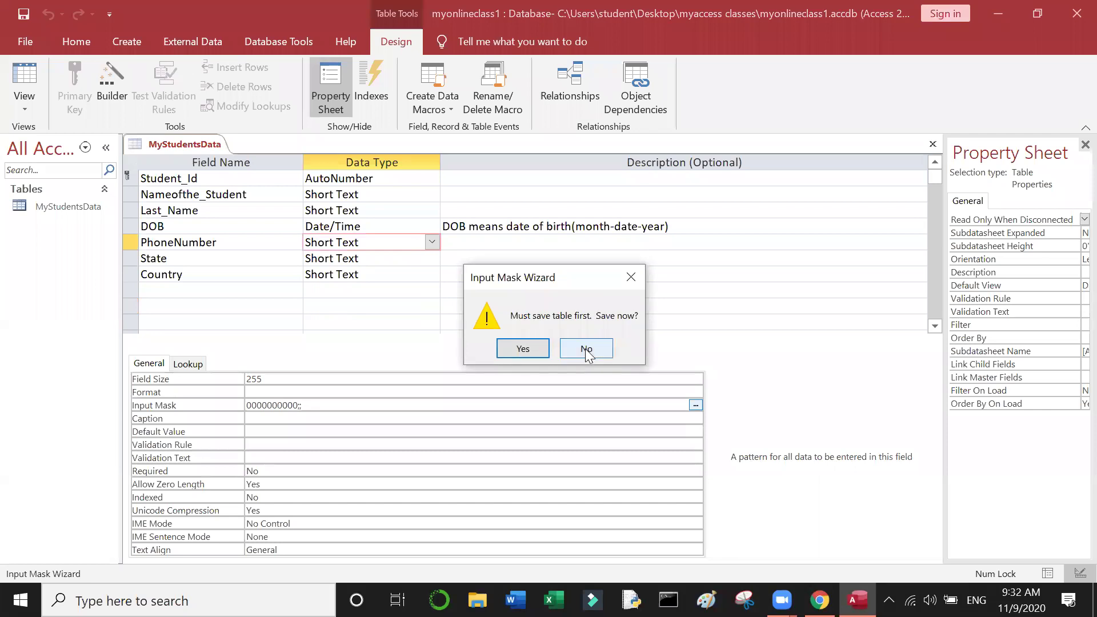
click(517, 357)
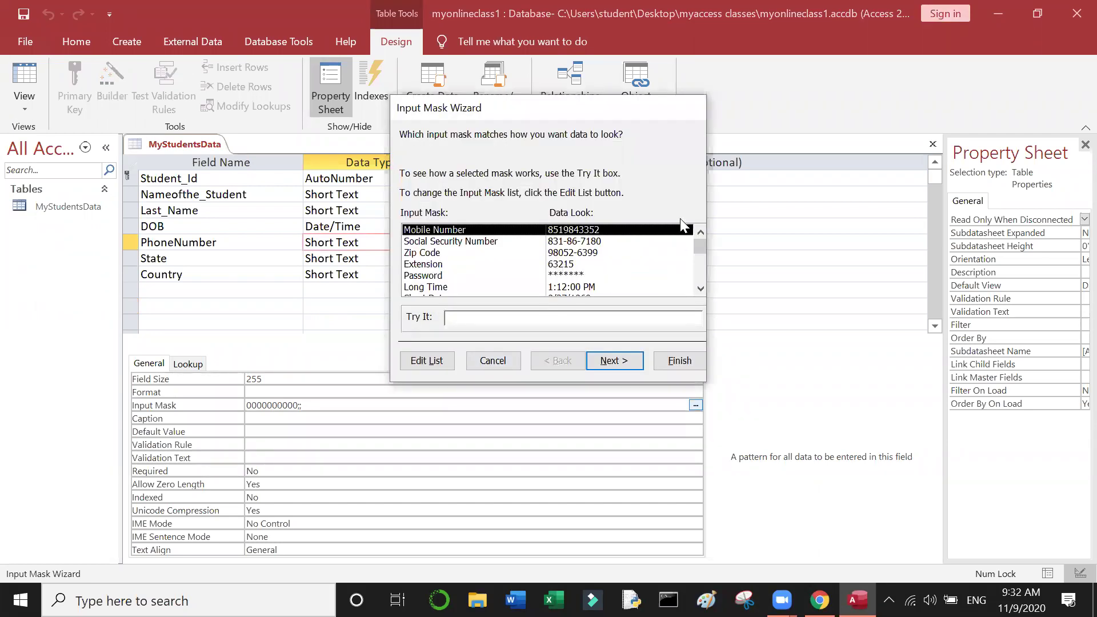
drag(700, 249, 703, 227)
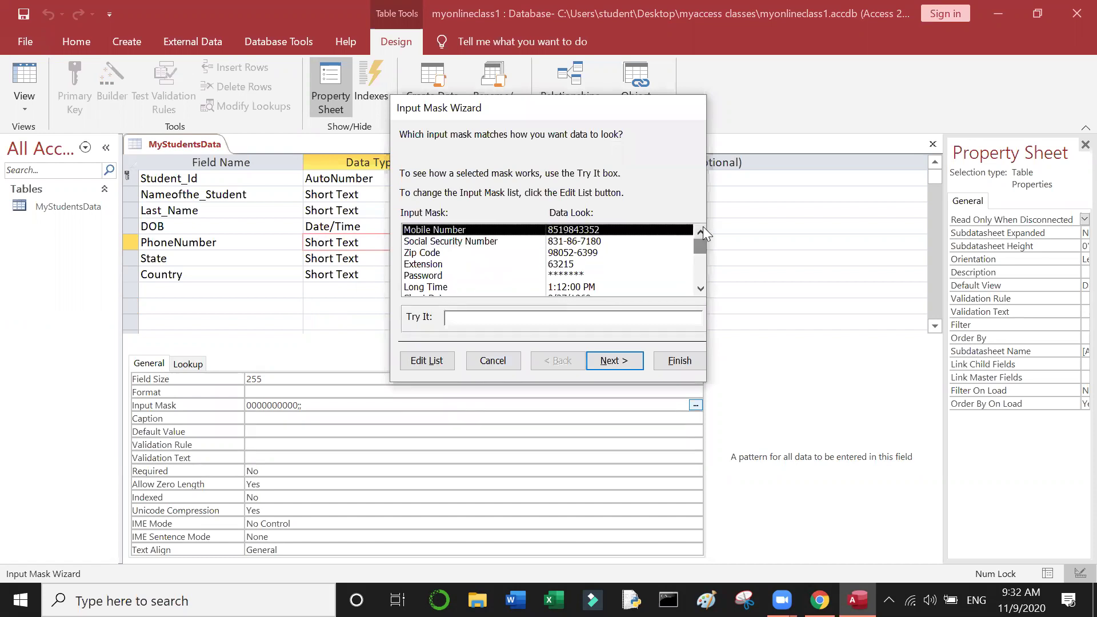
click(426, 359)
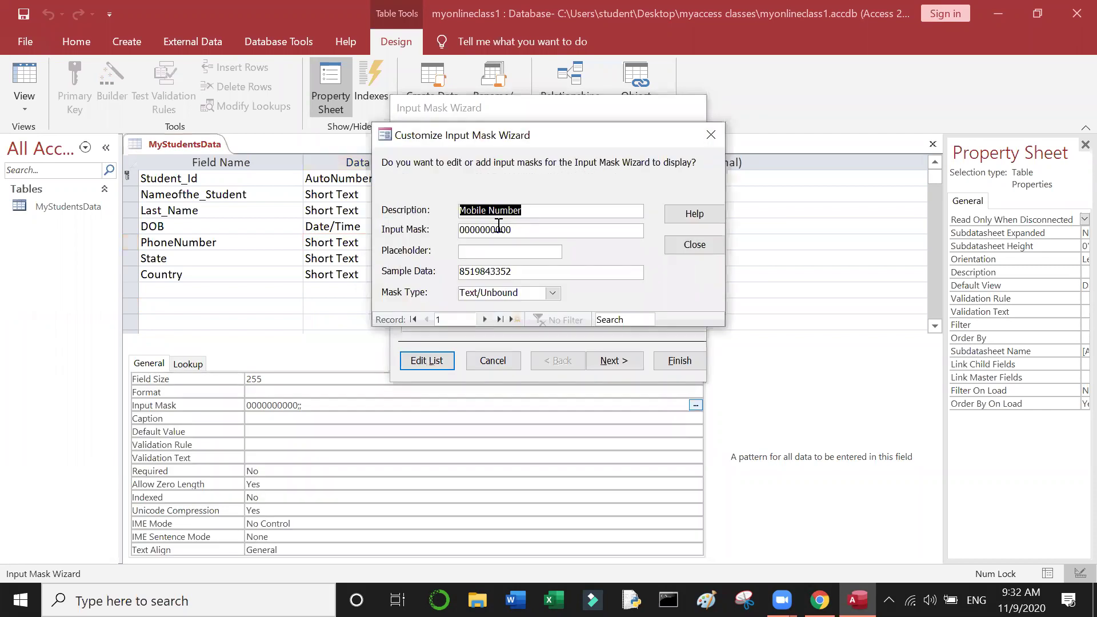
click(562, 234)
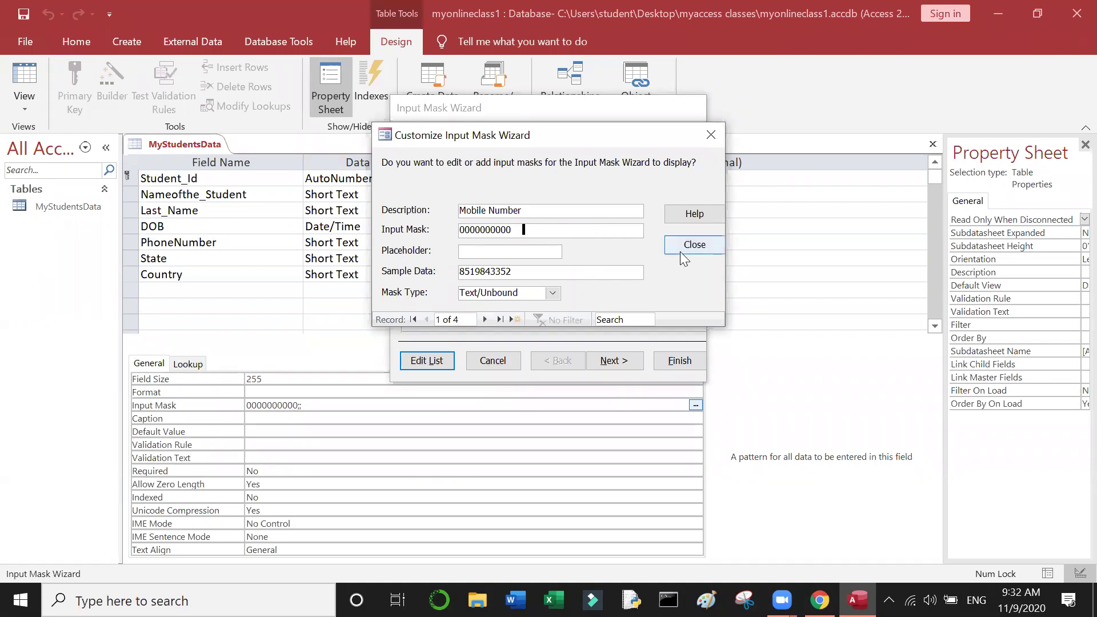
mouse_move(821, 600)
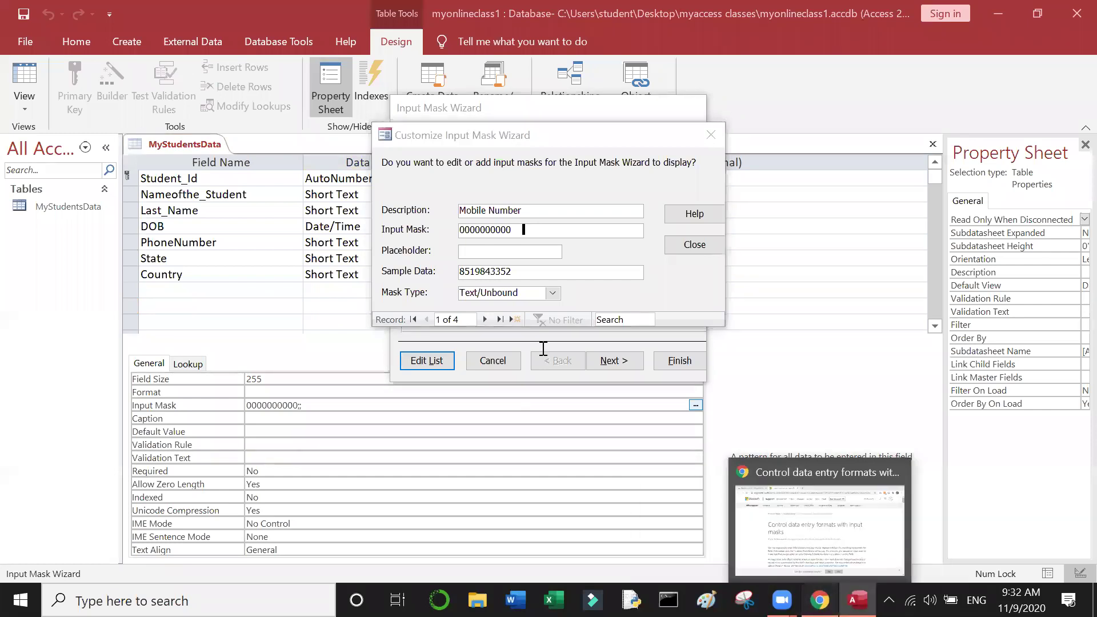
key(alt+Tab)
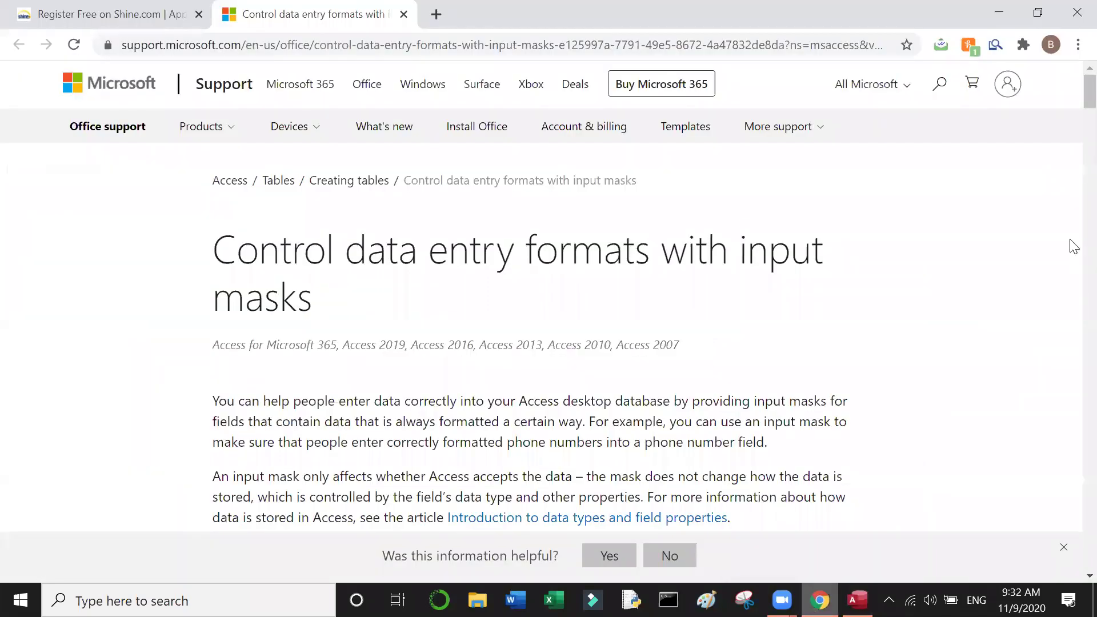
scroll(1073, 247, down, 8)
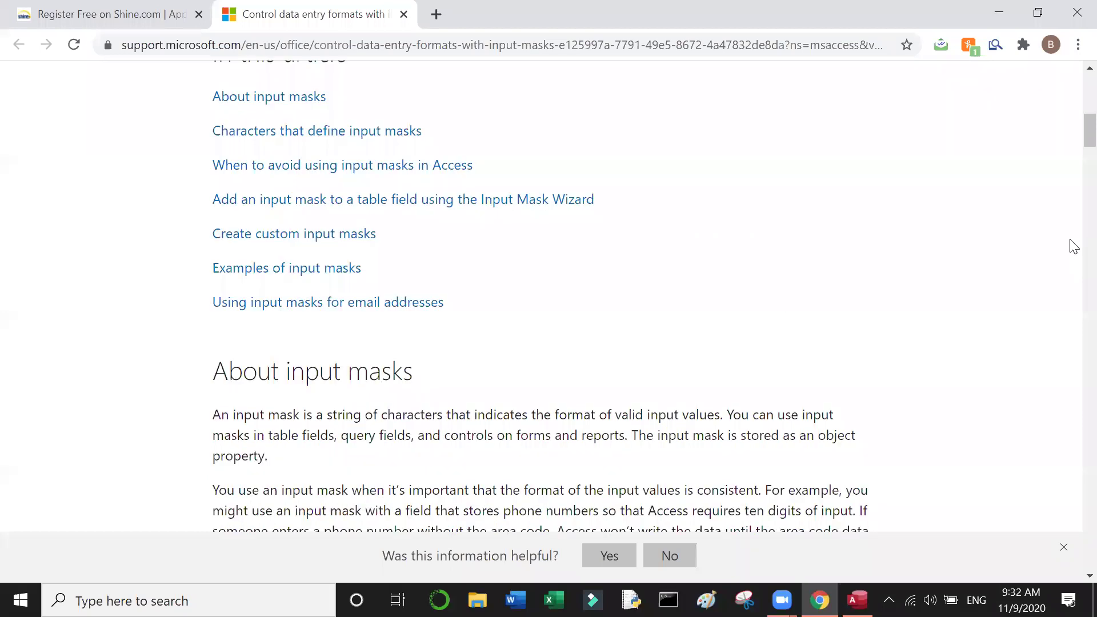
scroll(1074, 247, down, 7)
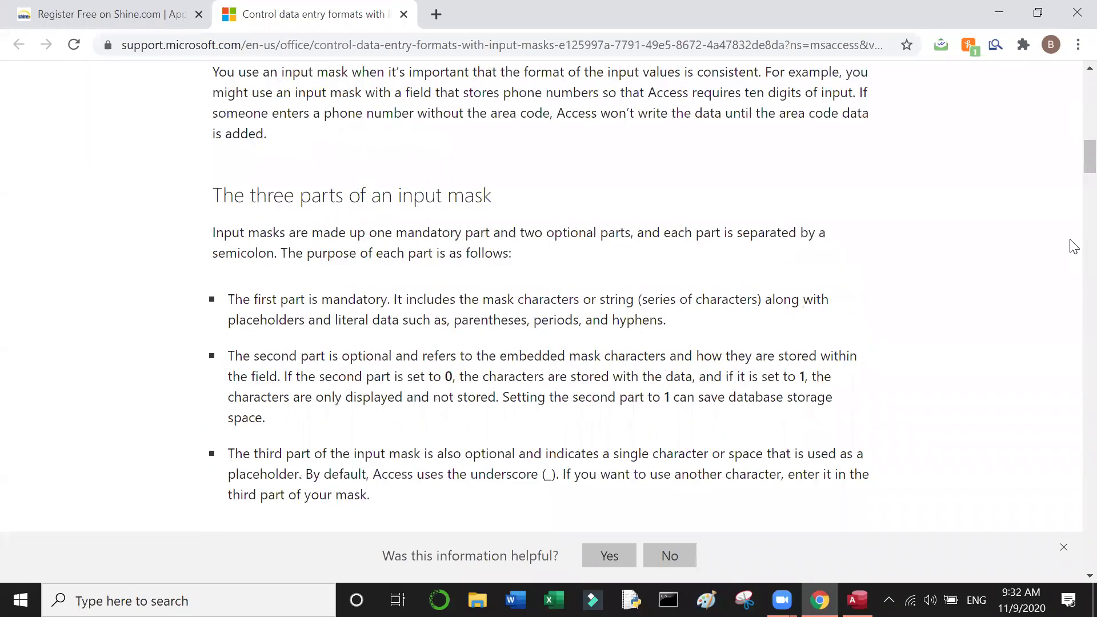
scroll(1073, 247, down, 1)
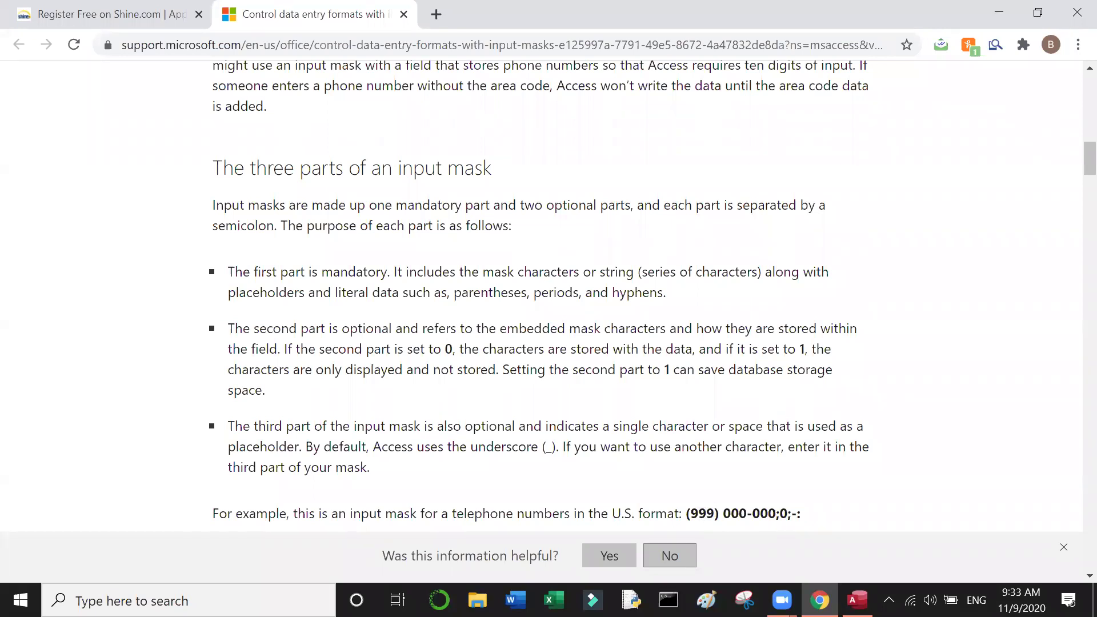
key(alt+Tab)
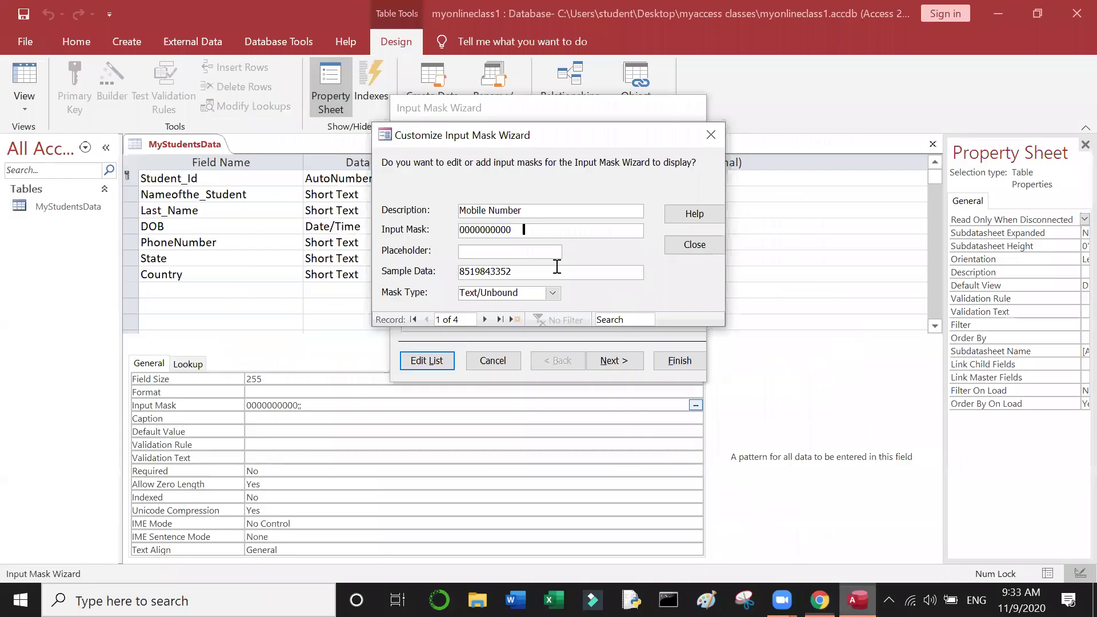
Step: Prefix the Mobile Number mask definition with (+91)
double_click(467, 250)
text(()
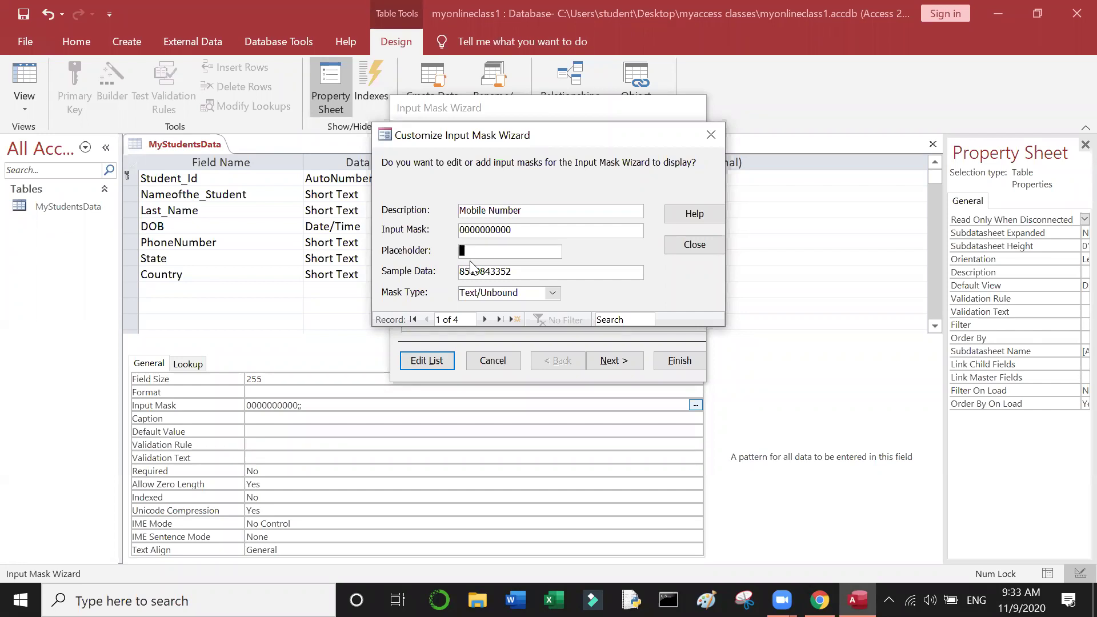
text(+)
click(462, 229)
key(shift+End)
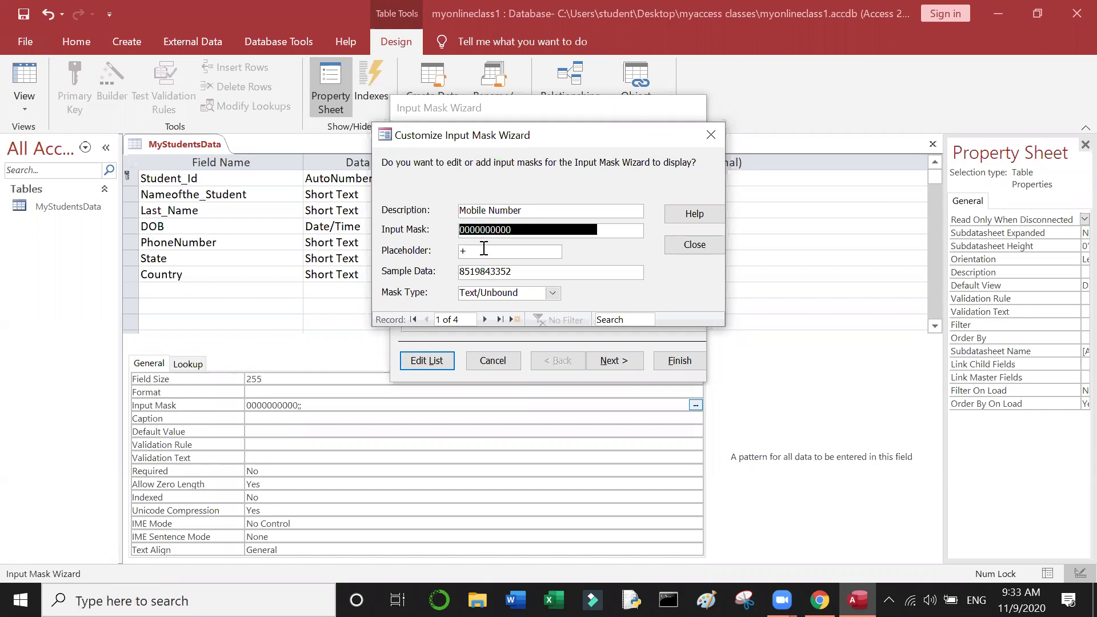
click(484, 248)
key(shift+Home)
click(485, 229)
key(Left)
key(Left)
key(Left)
key(Left)
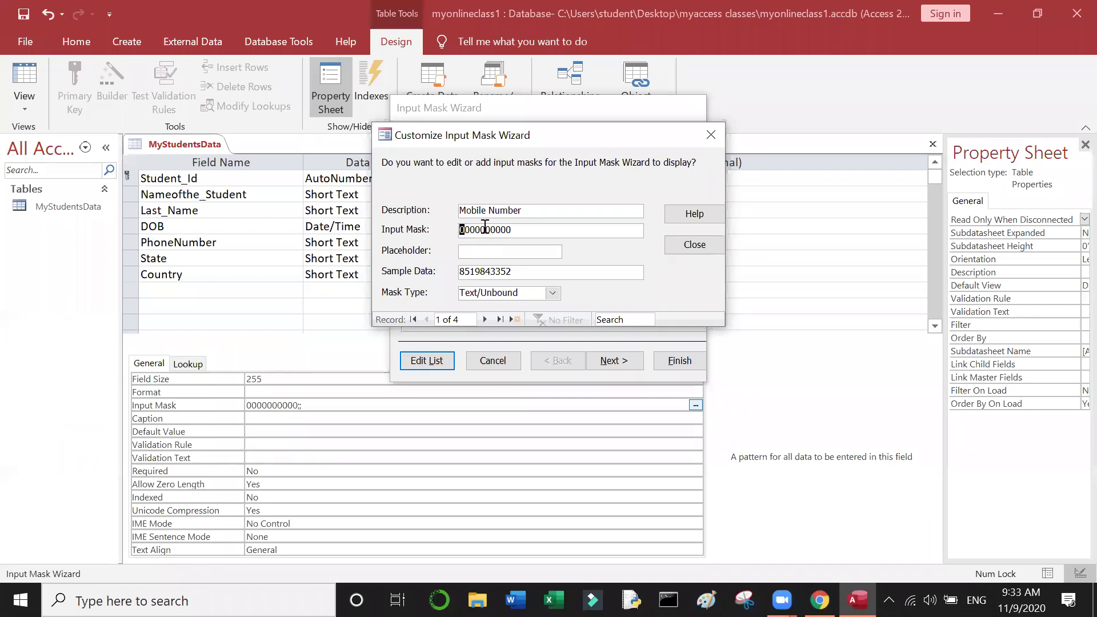
text((+91))
click(512, 230)
text(00000)
click(534, 251)
text(_)
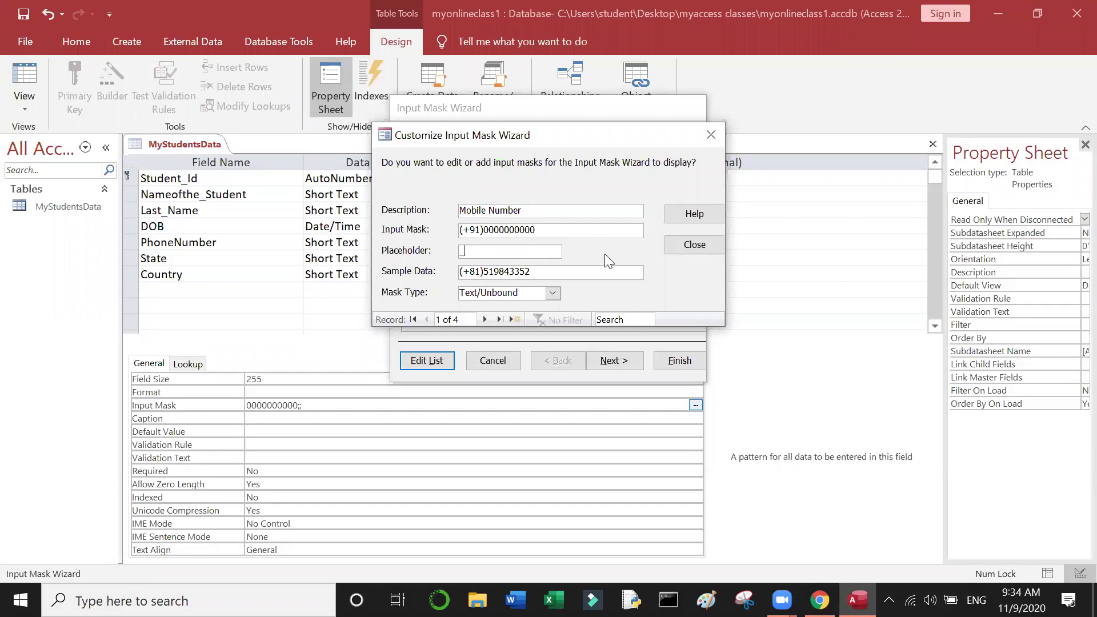
click(699, 243)
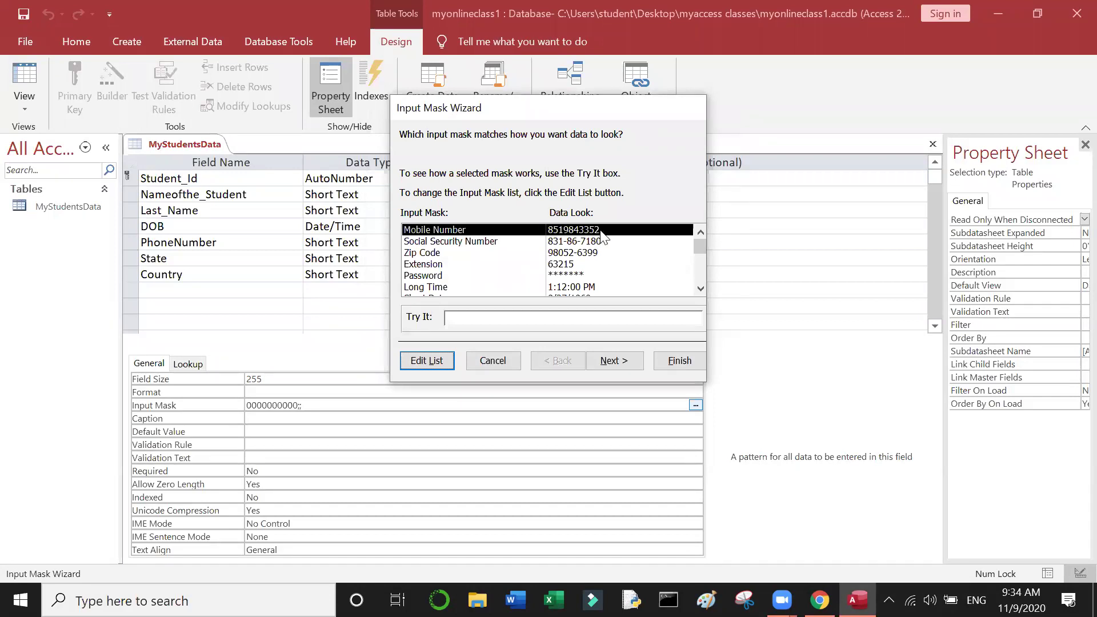
Step: Test the (+91) mask and review the available placeholder characters
click(611, 370)
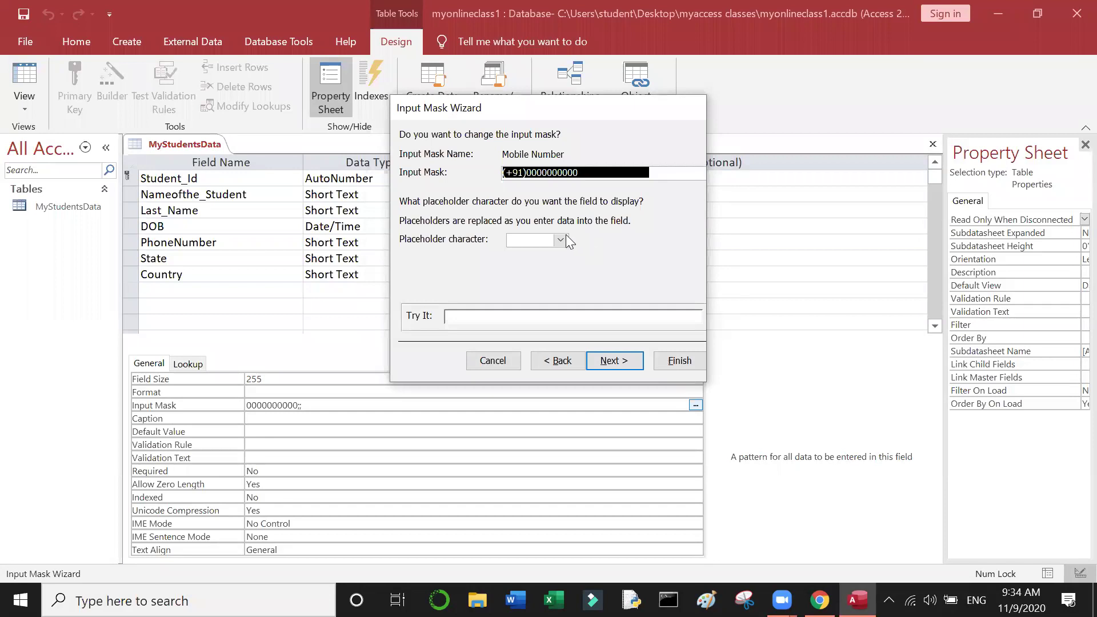
click(493, 318)
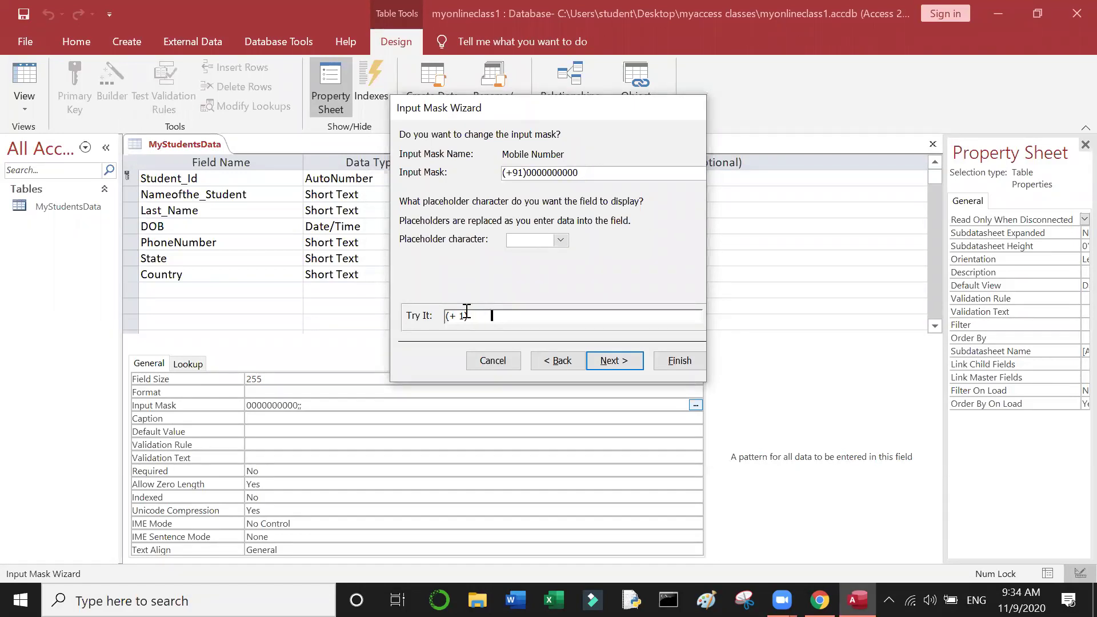
click(546, 241)
text(+)
click(561, 240)
mouse_move(563, 268)
mouse_down()
mouse_move(559, 279)
mouse_move(570, 260)
mouse_up()
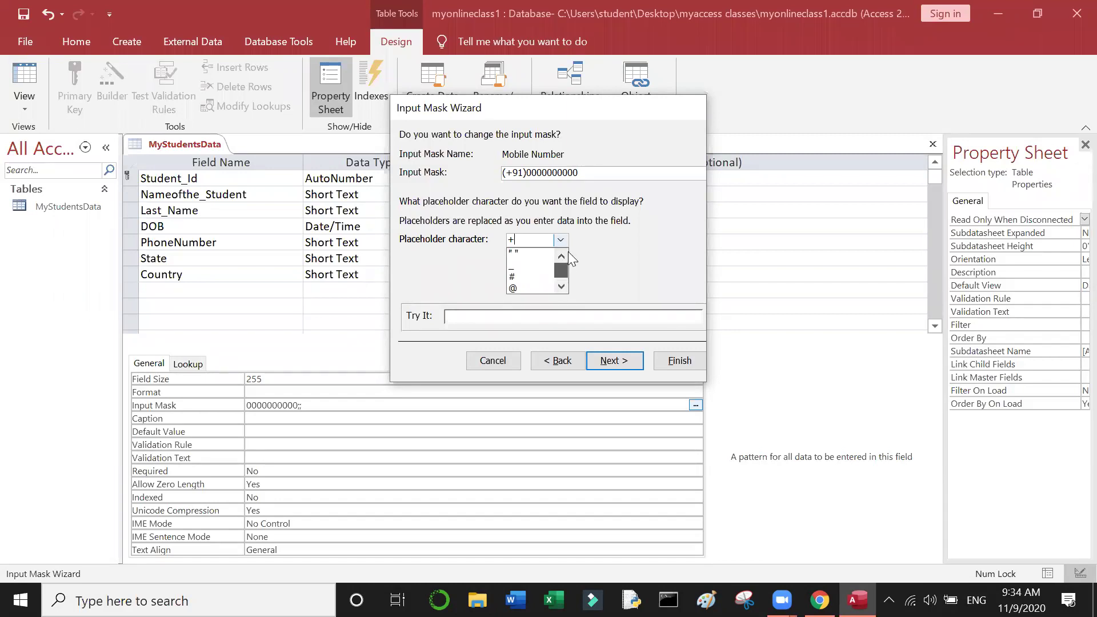
mouse_move(782, 600)
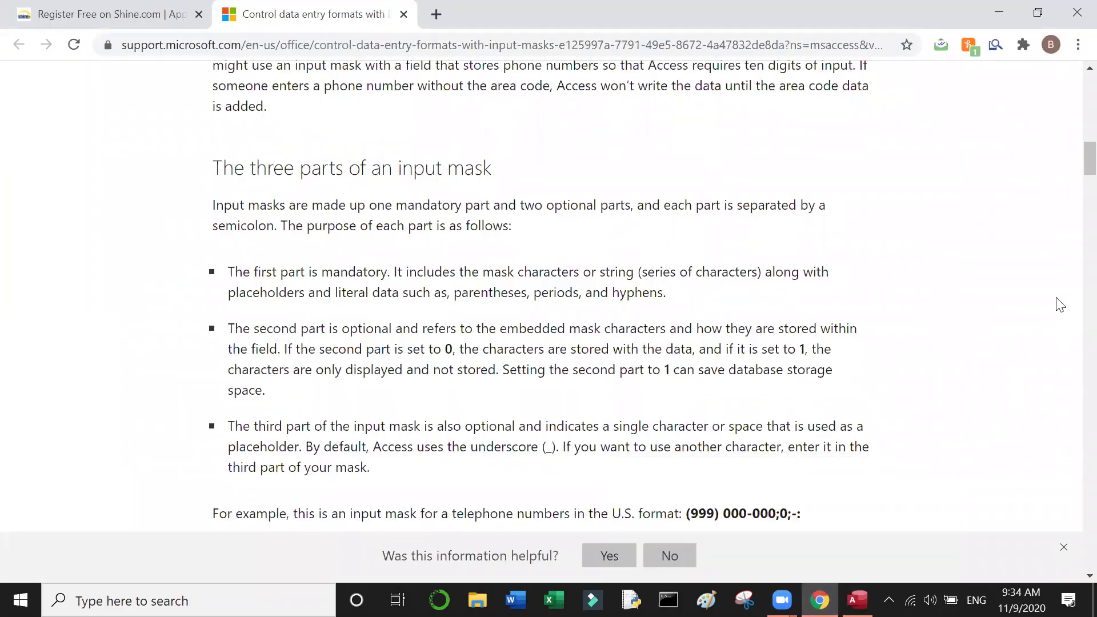
Step: Read the 'Characters that define input masks' table, then return to Access
scroll(1060, 305, down, 5)
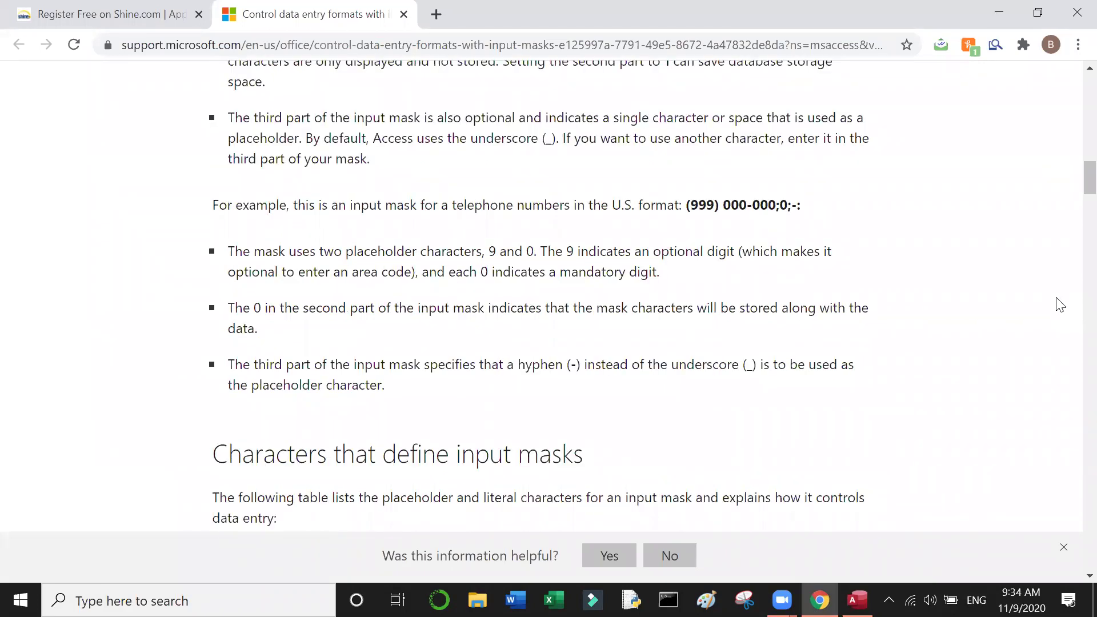
scroll(1061, 305, down, 1)
scroll(1060, 304, down, 1)
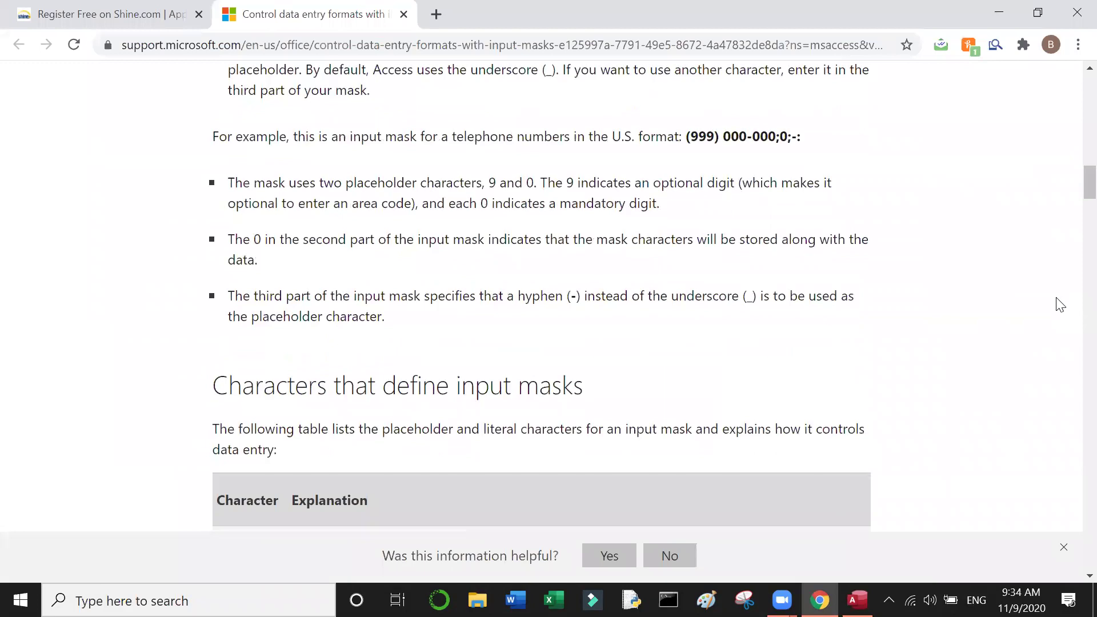
scroll(1060, 305, down, 1)
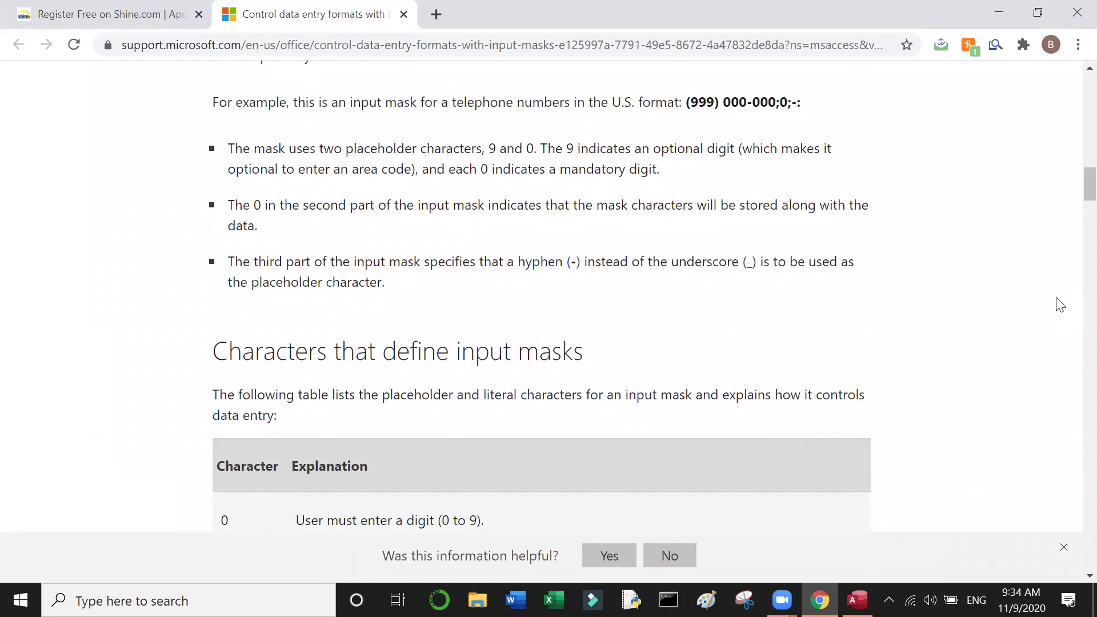
scroll(1060, 305, down, 8)
scroll(1060, 305, up, 1)
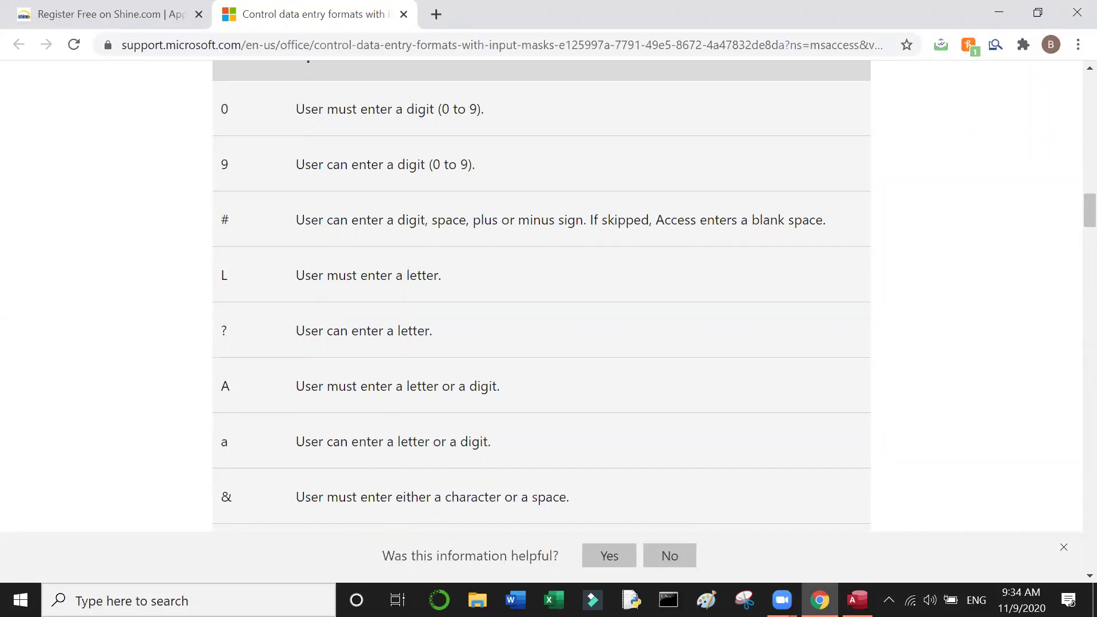
click(857, 600)
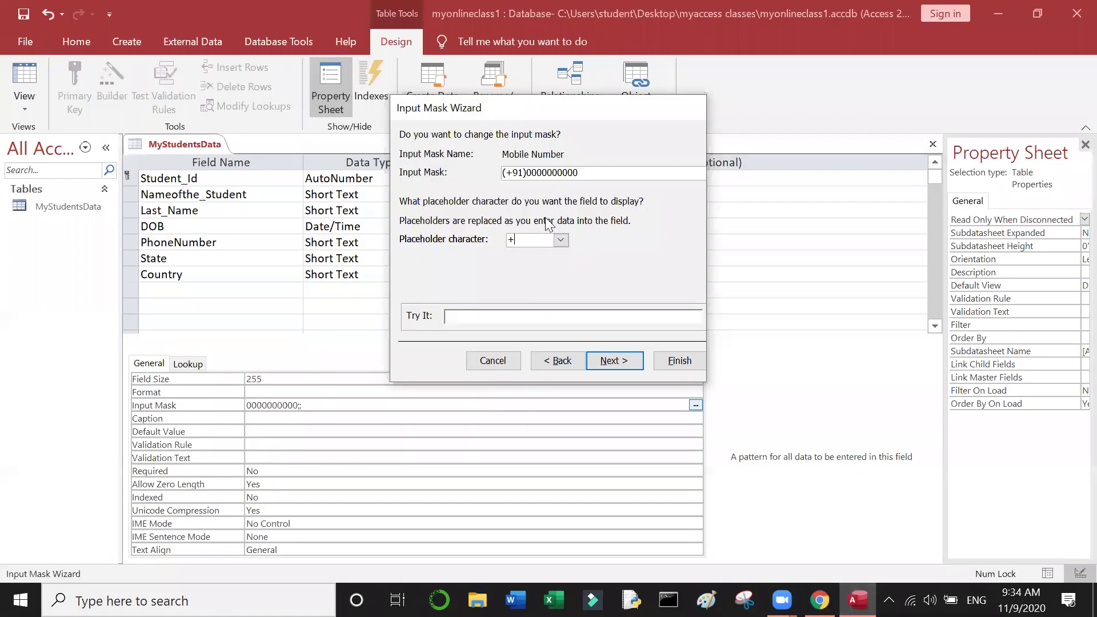
Step: Use # as placeholder, test a sample phone number, and finish storing data without symbols
key(BackSpace)
text(#)
click(482, 317)
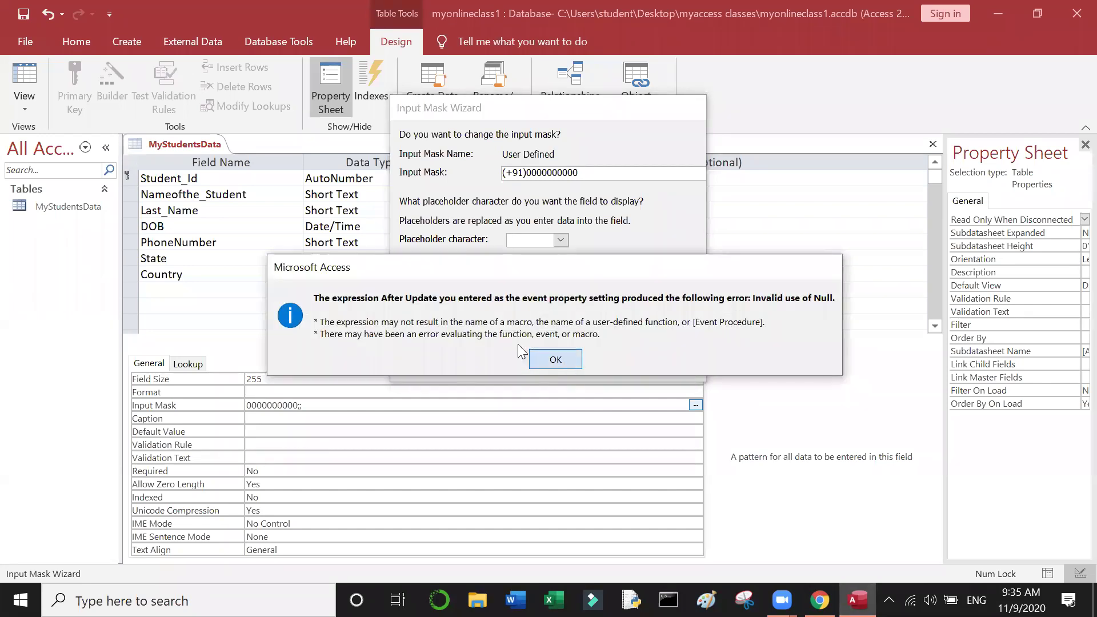
key(Return)
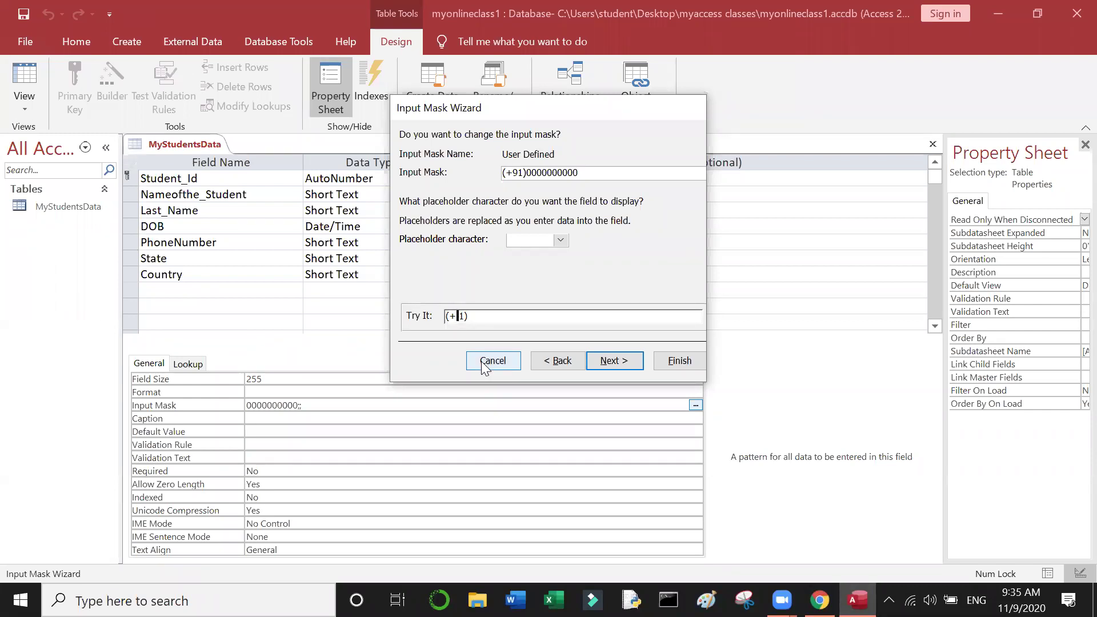
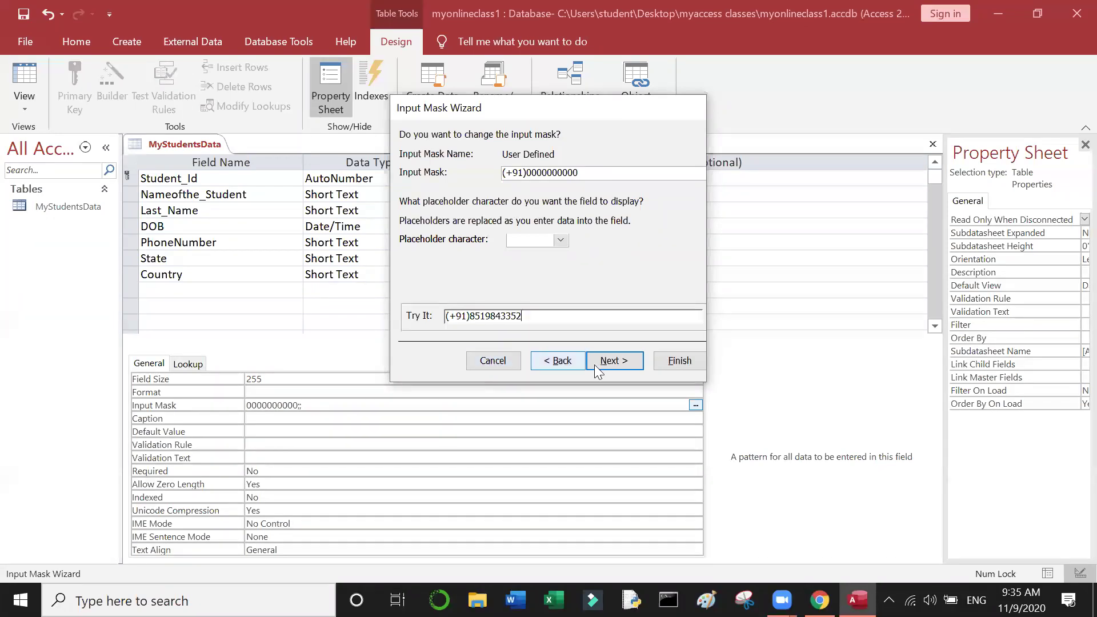
click(614, 360)
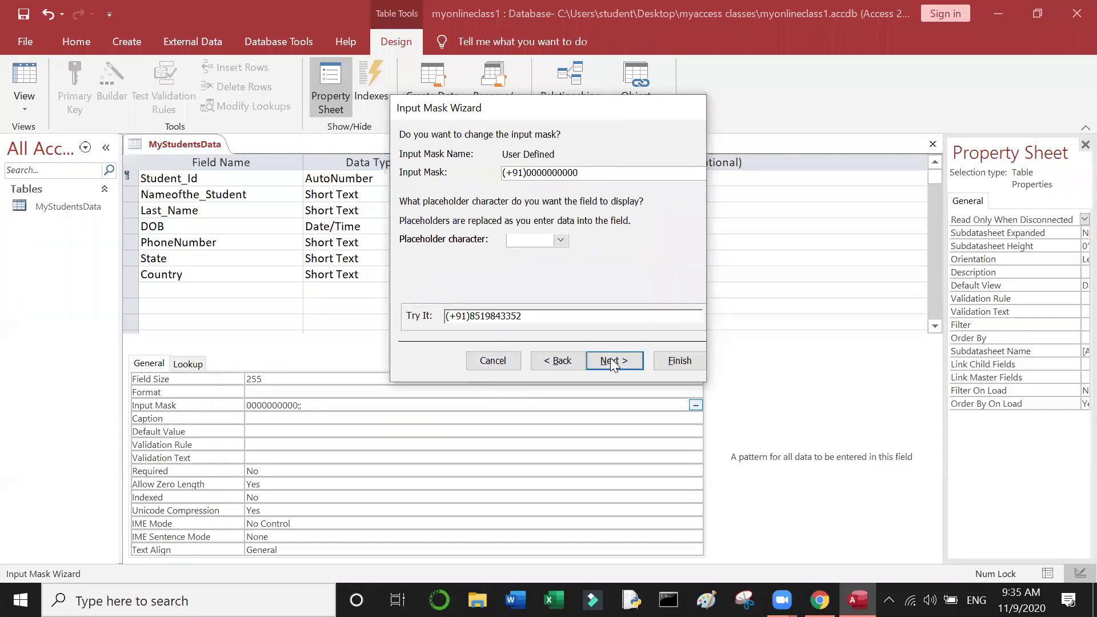
click(696, 360)
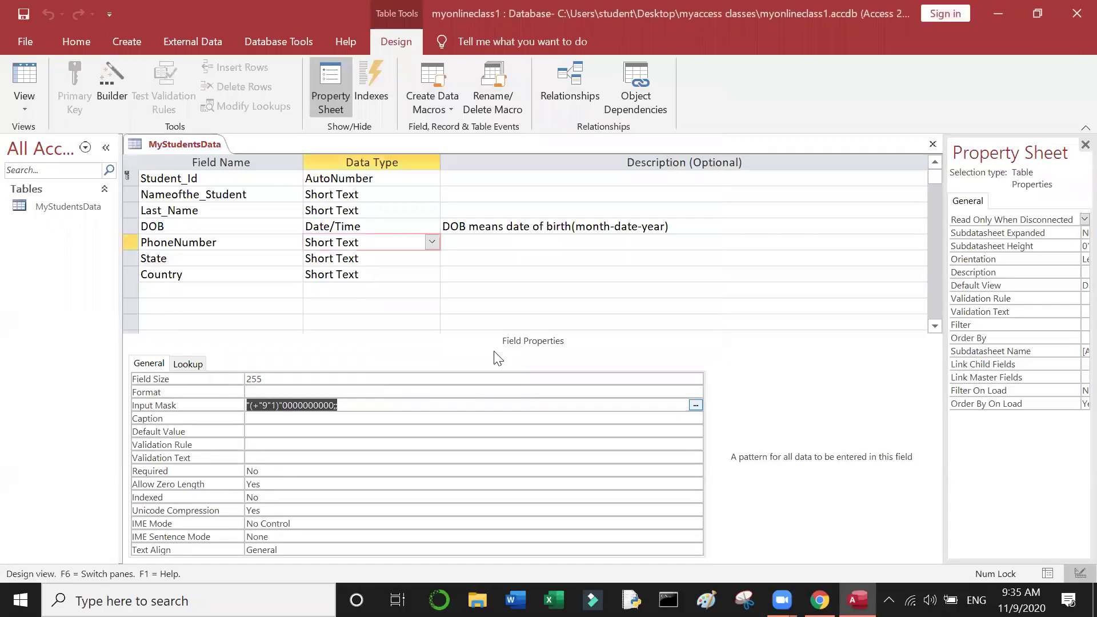
Step: Review the PhoneNumber input mask and the Country field's default value India
click(387, 404)
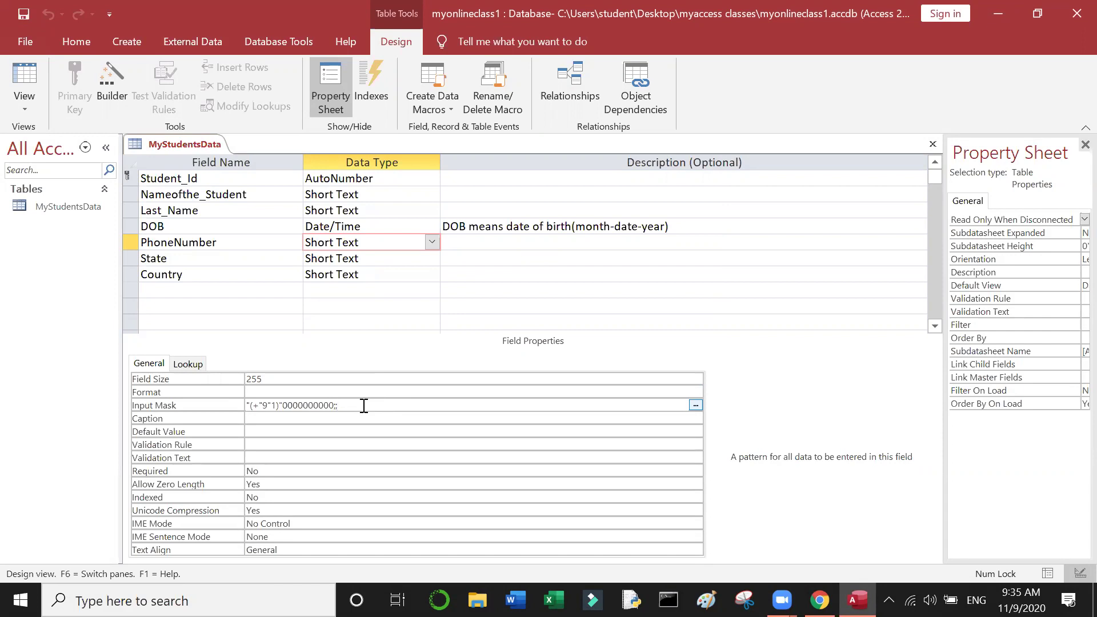
click(405, 303)
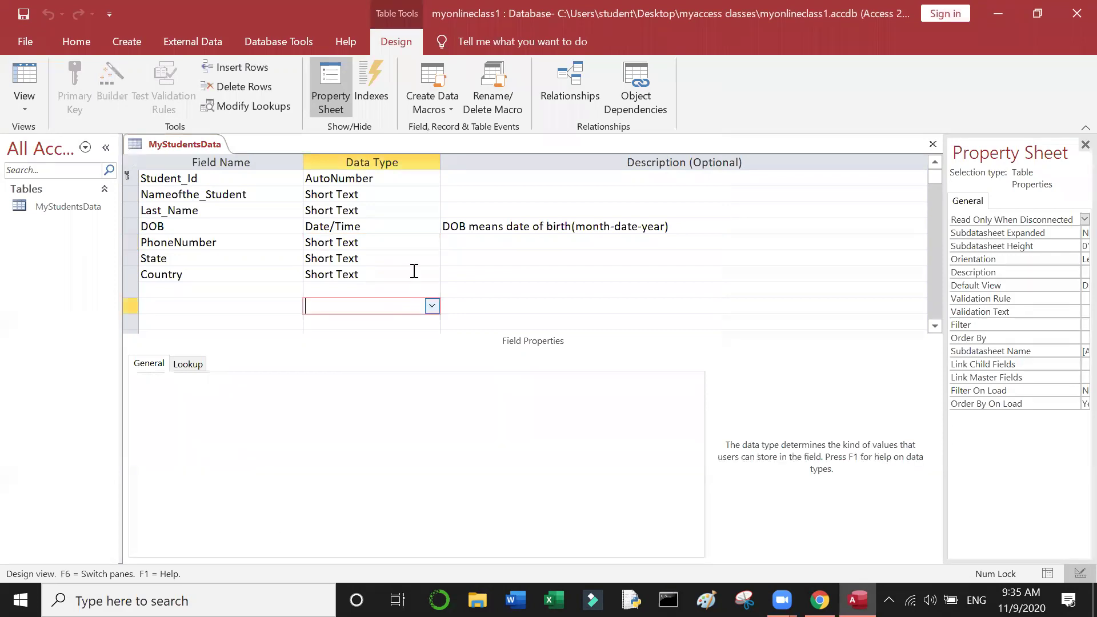
click(415, 272)
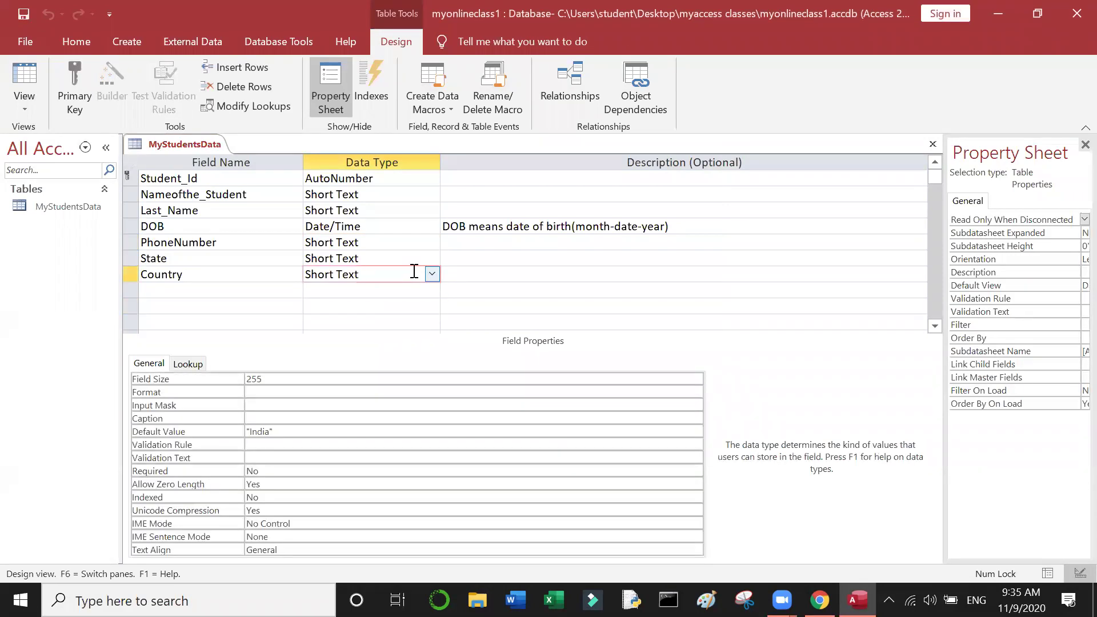
click(390, 250)
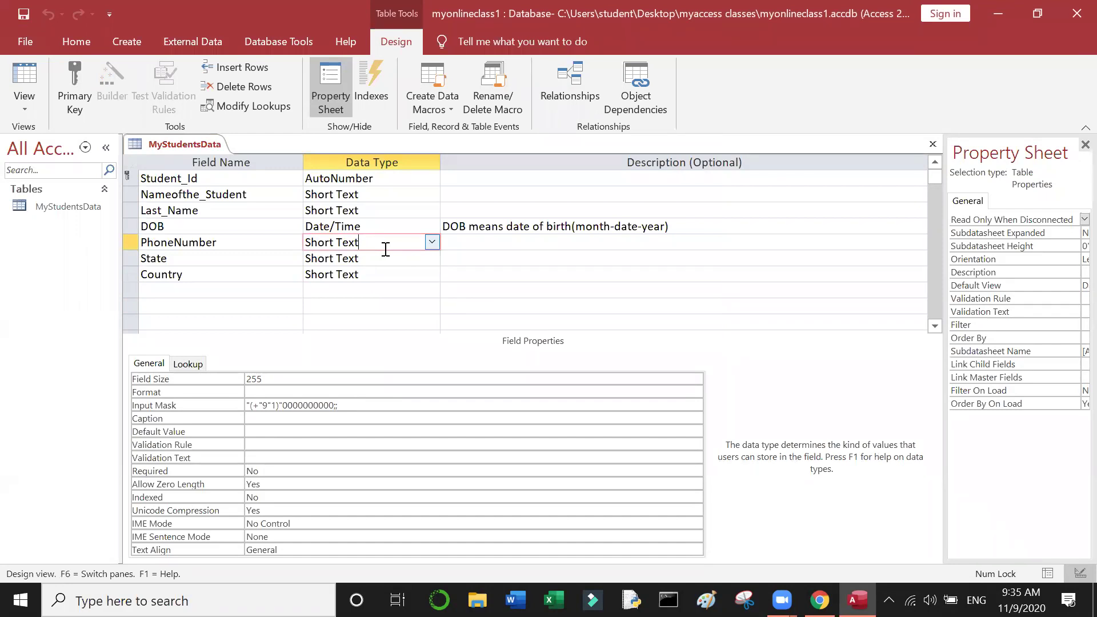
Step: Switch the MyStudentsData table from Design View to Datasheet View
click(33, 108)
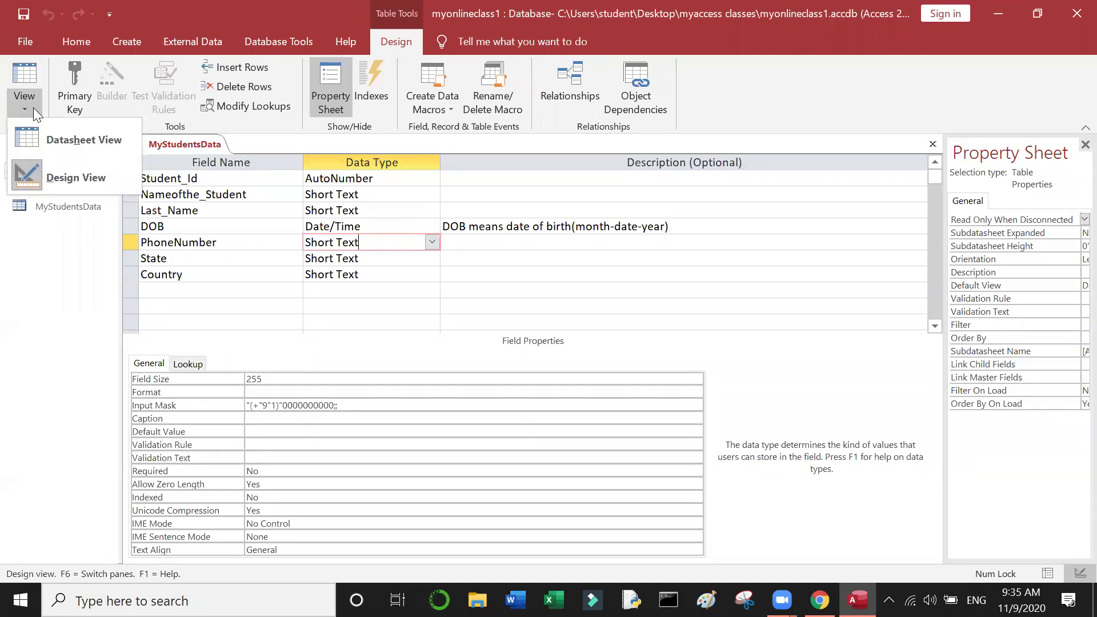
click(83, 188)
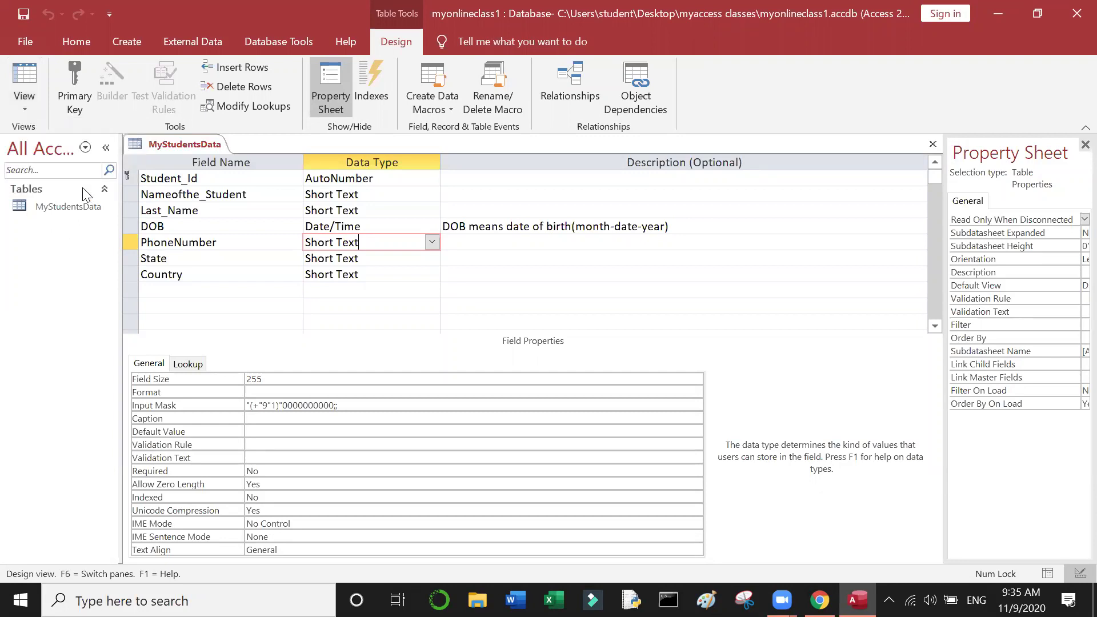
click(272, 246)
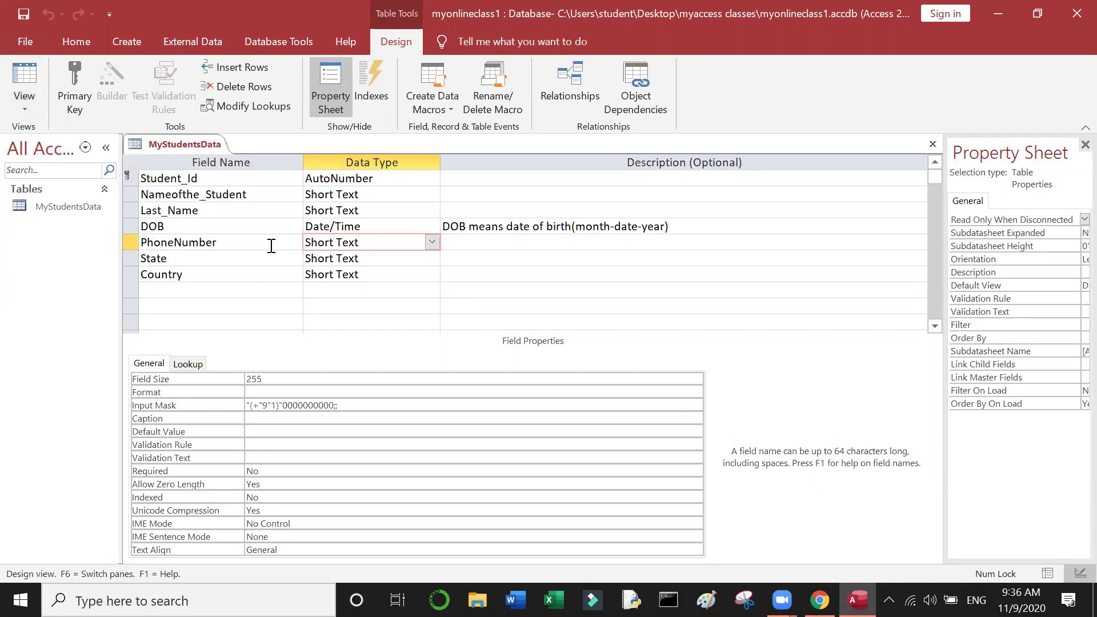
click(17, 101)
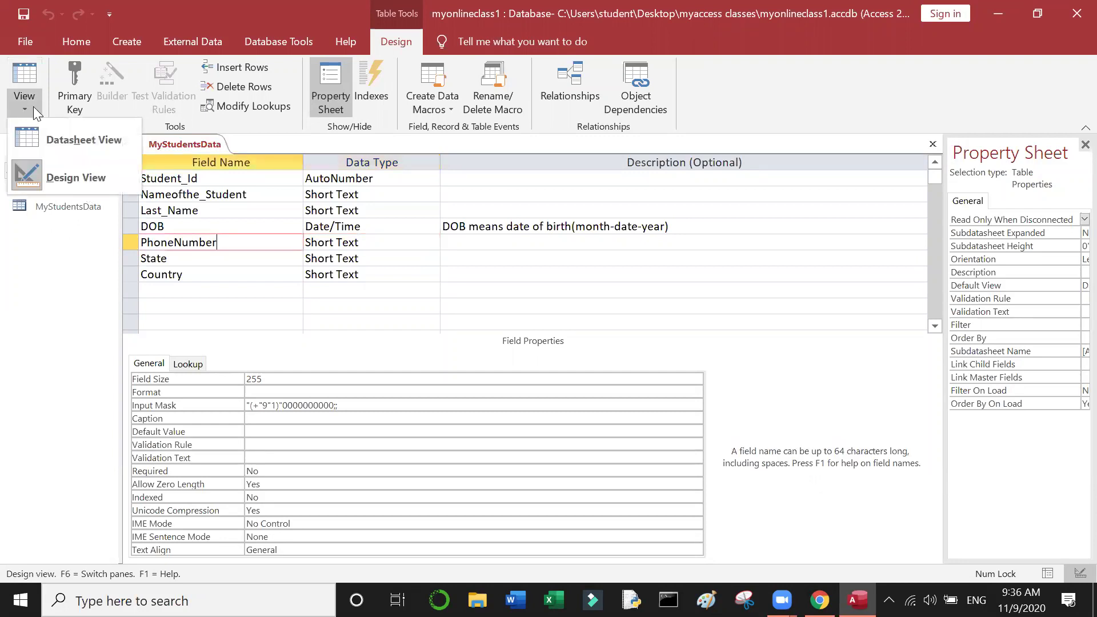
click(76, 137)
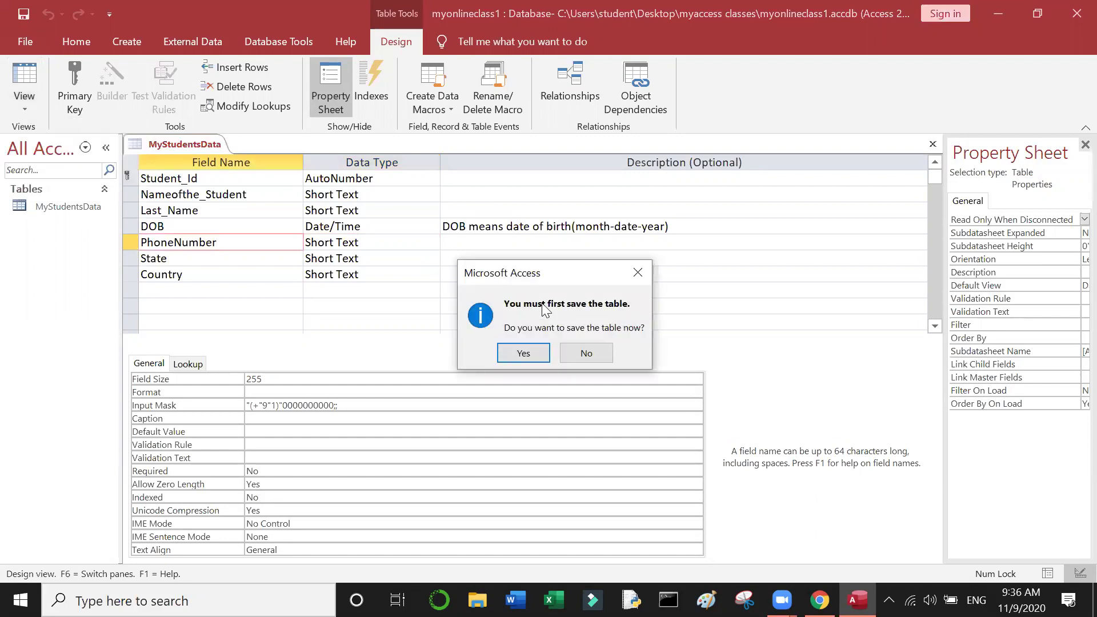
Step: Save the table design and enter the first student's first and last name
click(519, 359)
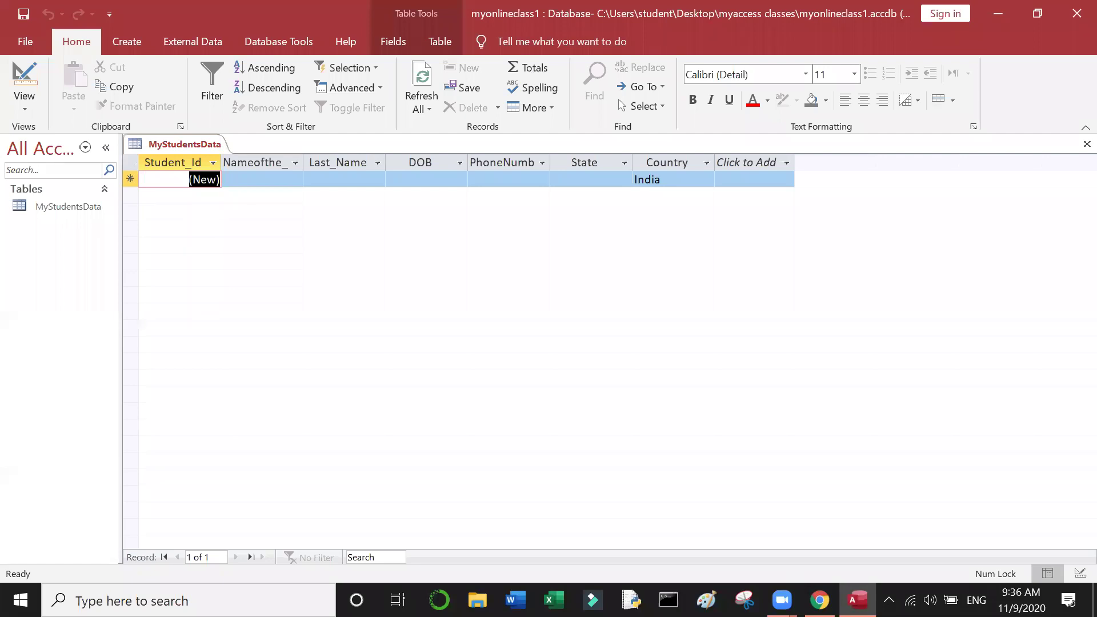
mouse_move(782, 600)
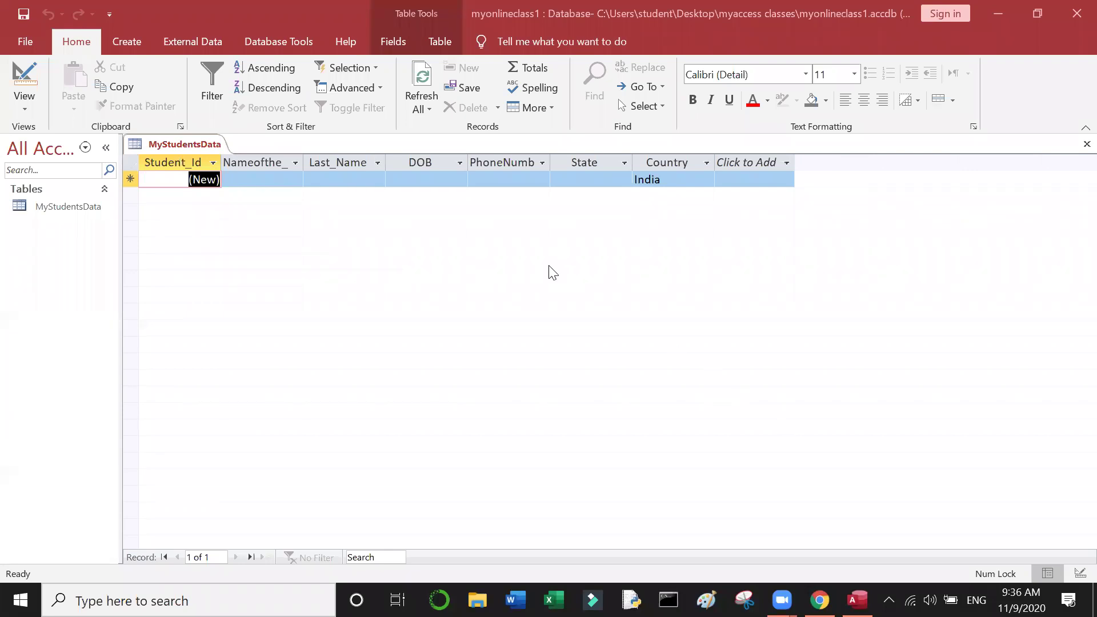
click(271, 174)
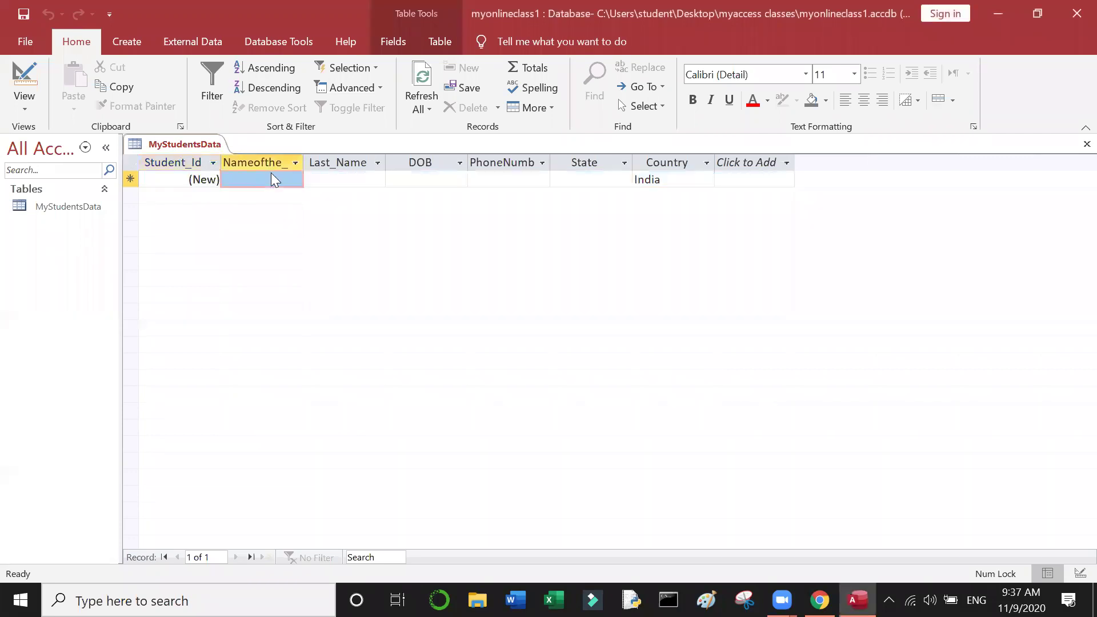
text(n)
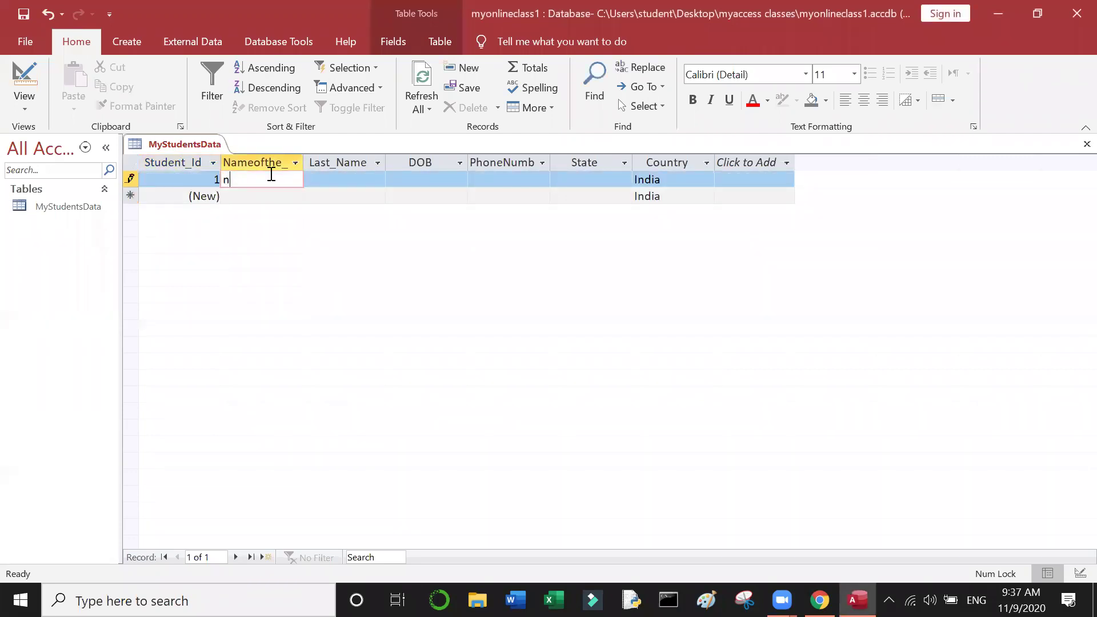
text(eelima)
click(339, 185)
text(vskp)
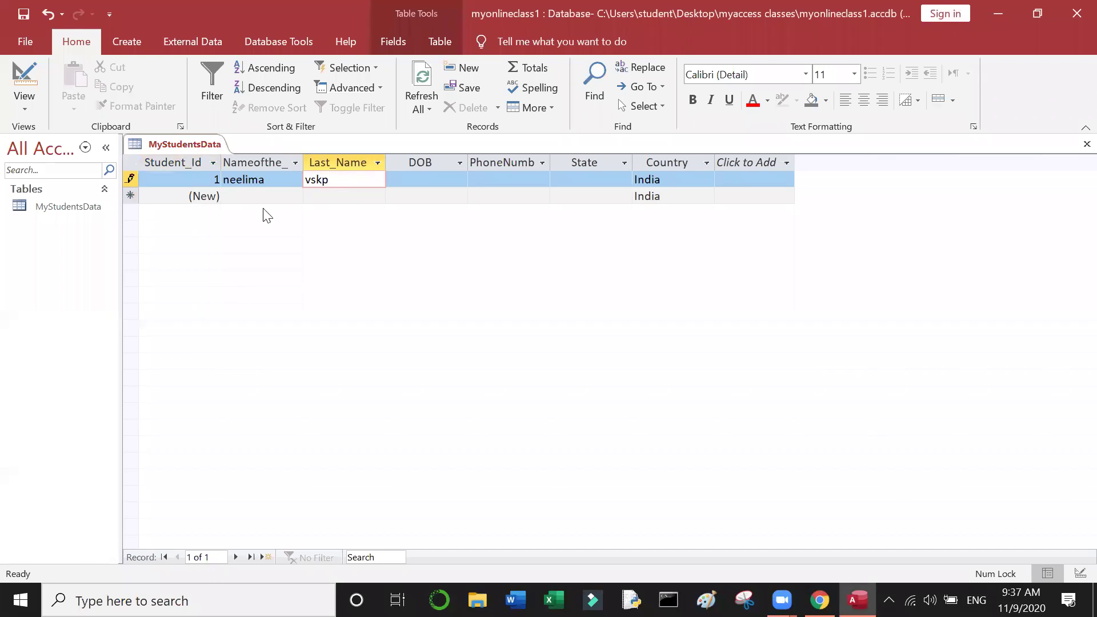
Step: Add a second student record with a first and last name
click(266, 199)
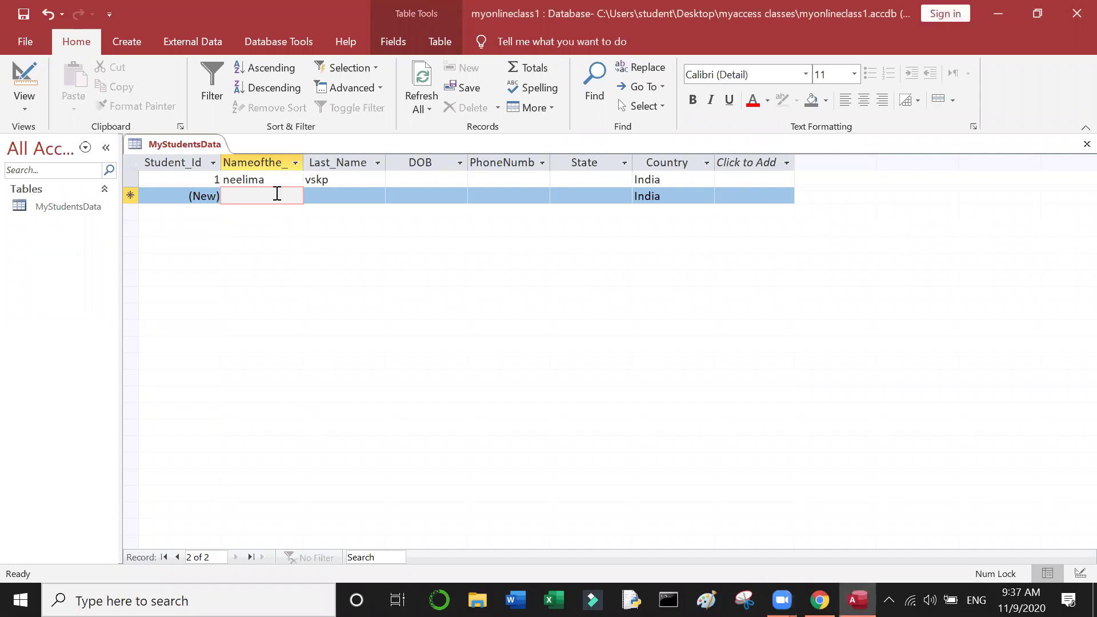
text(haseena)
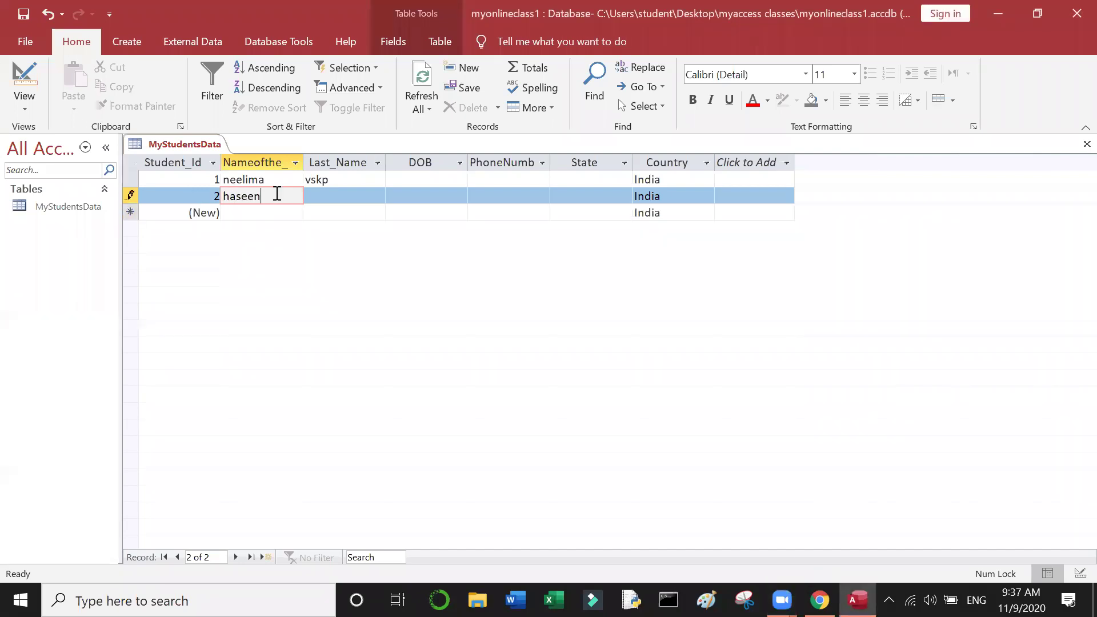
click(321, 197)
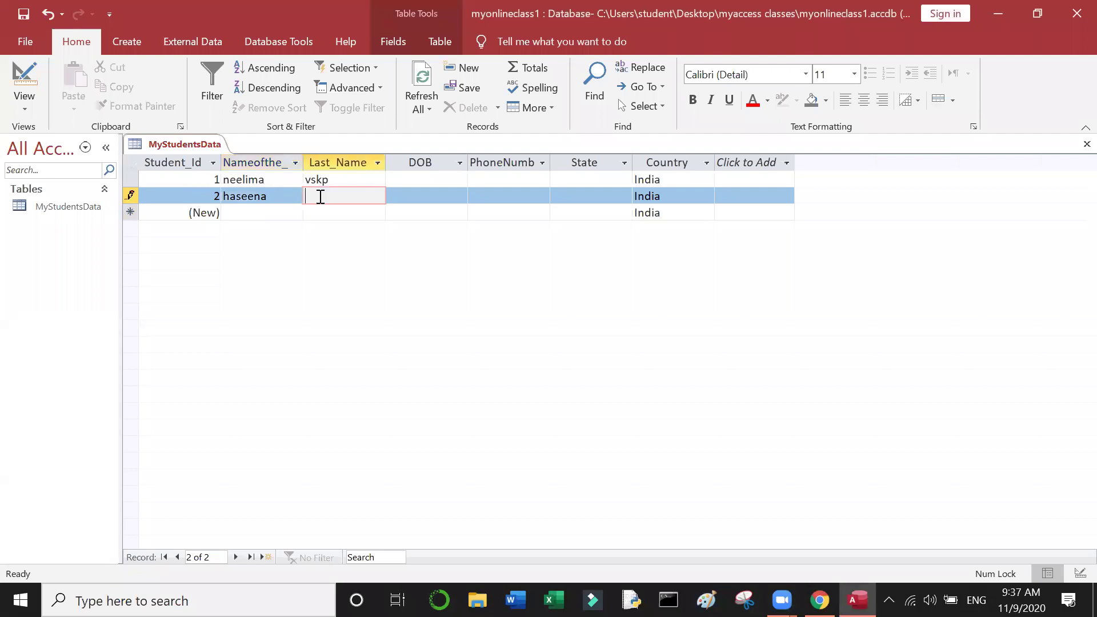
text(atp)
Step: Enter record 3's first name and Last_Name, then commit the record
click(292, 213)
mouse_move(857, 600)
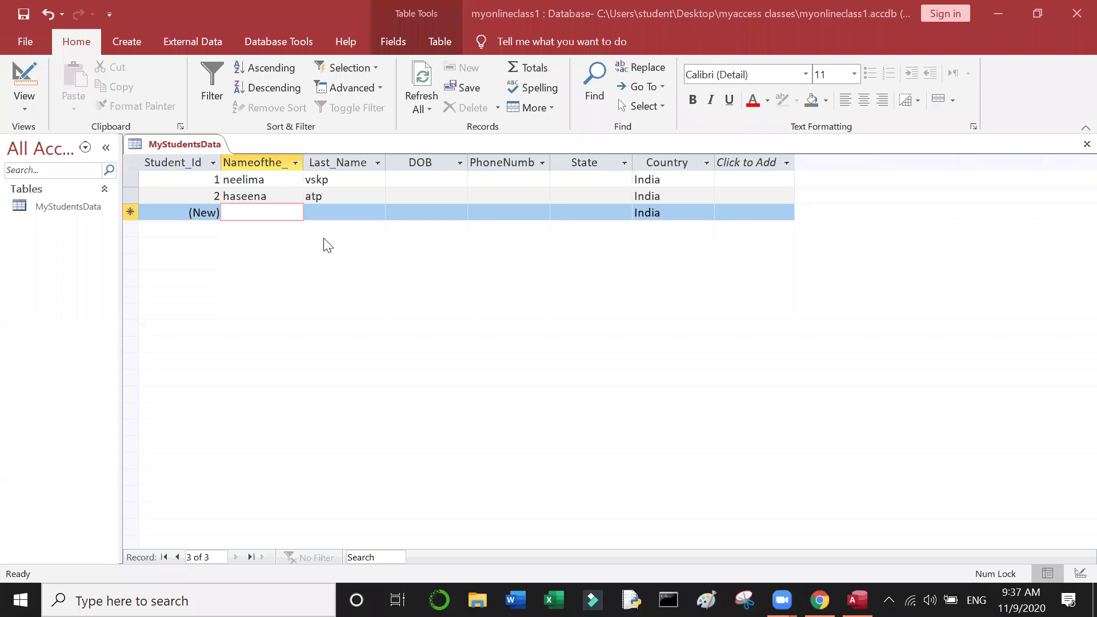
click(285, 212)
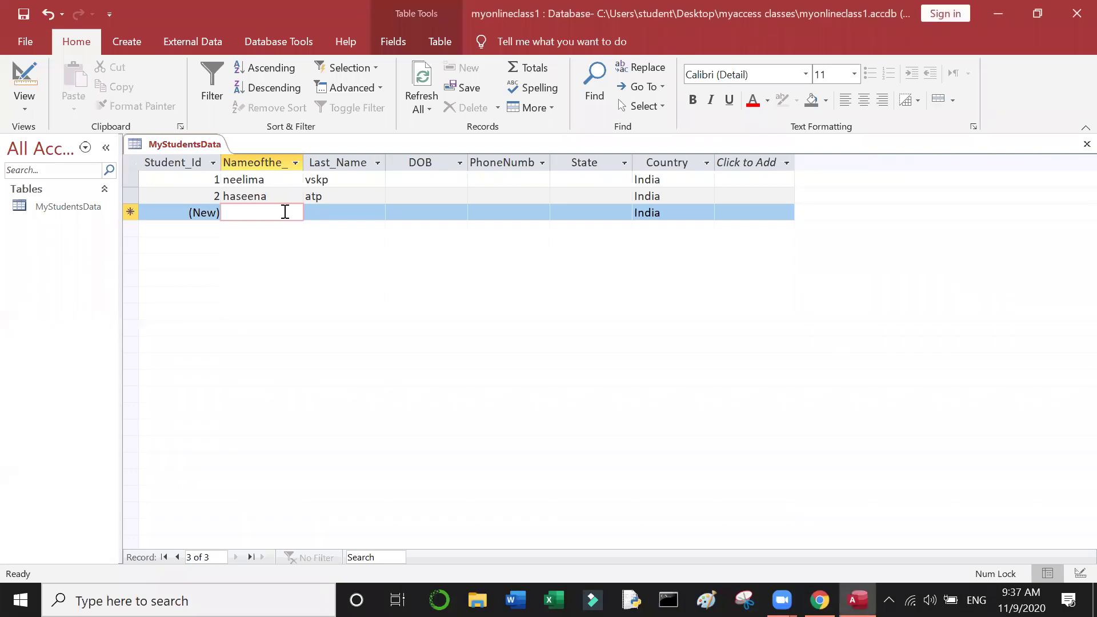
text(sekhar)
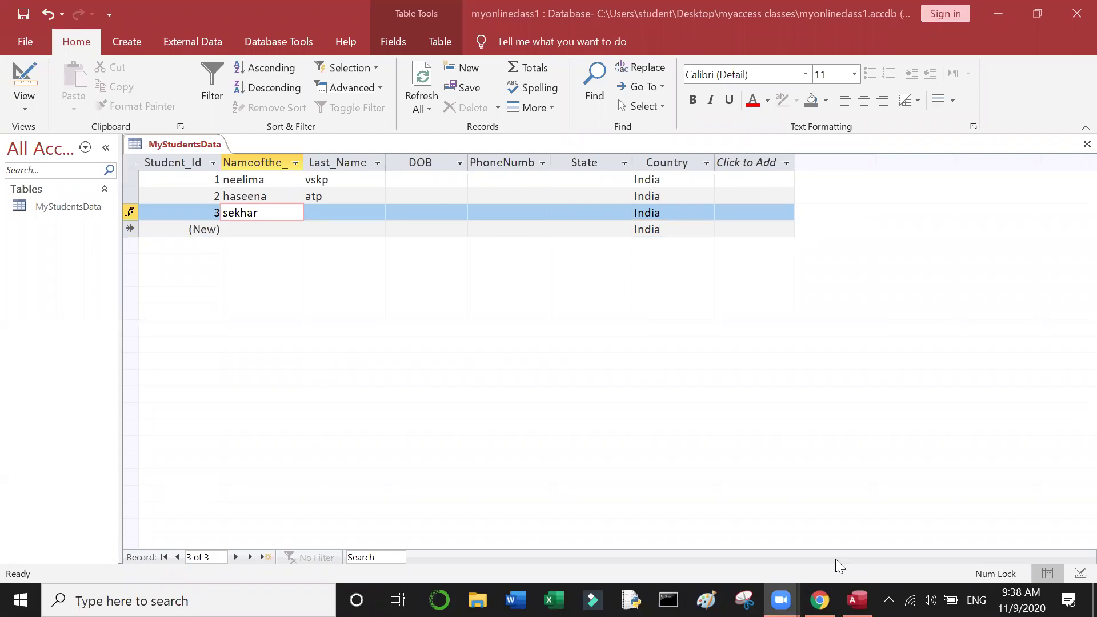
click(341, 213)
text(v)
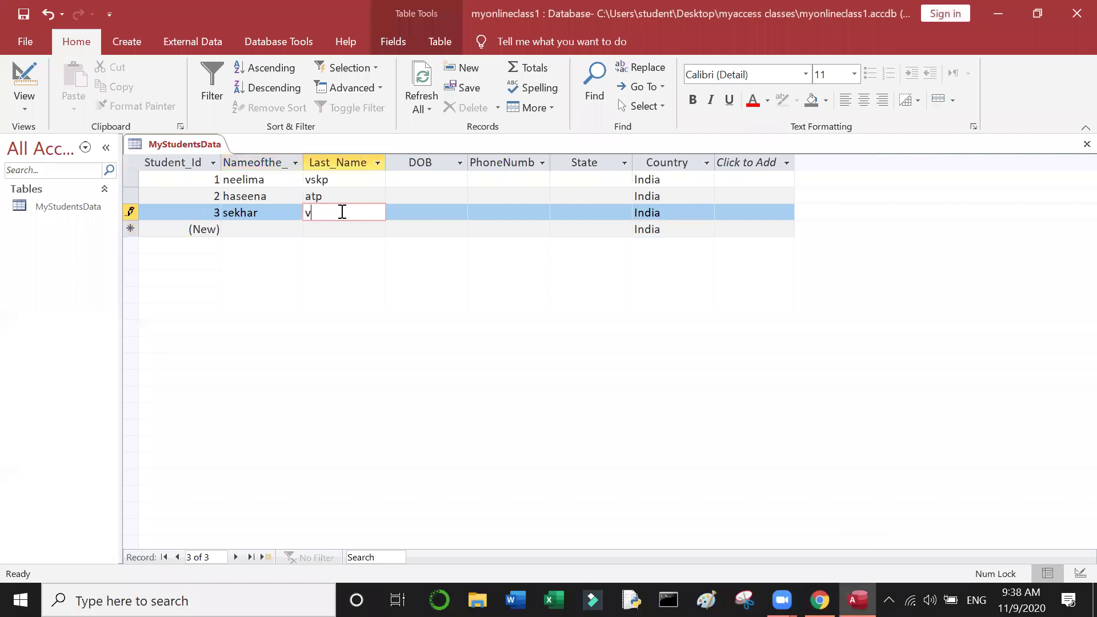
text(skp)
click(269, 228)
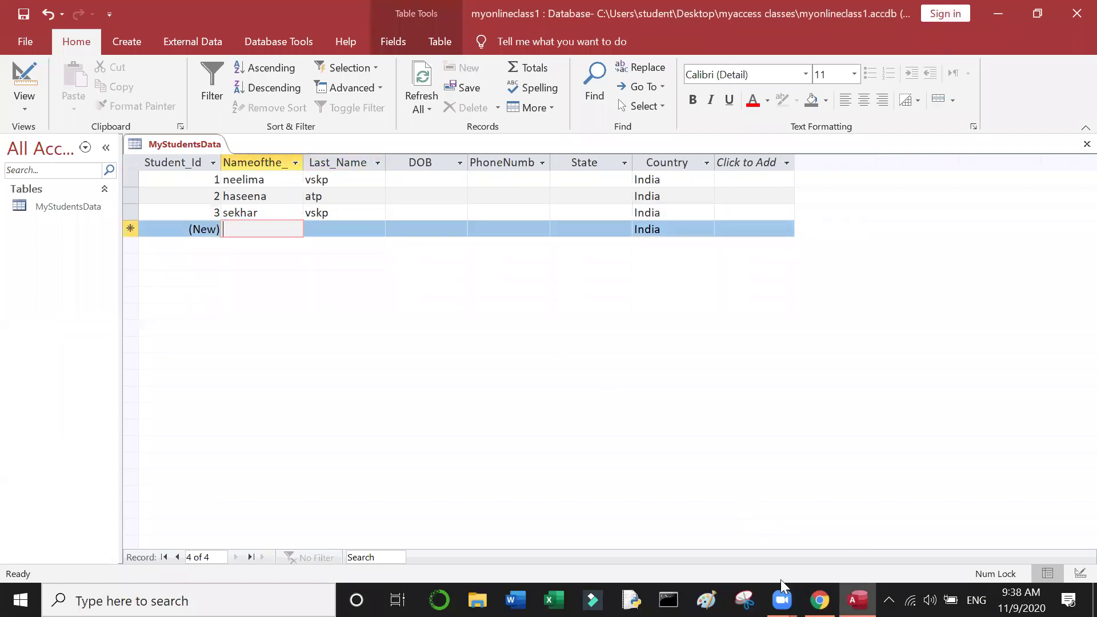
mouse_move(781, 594)
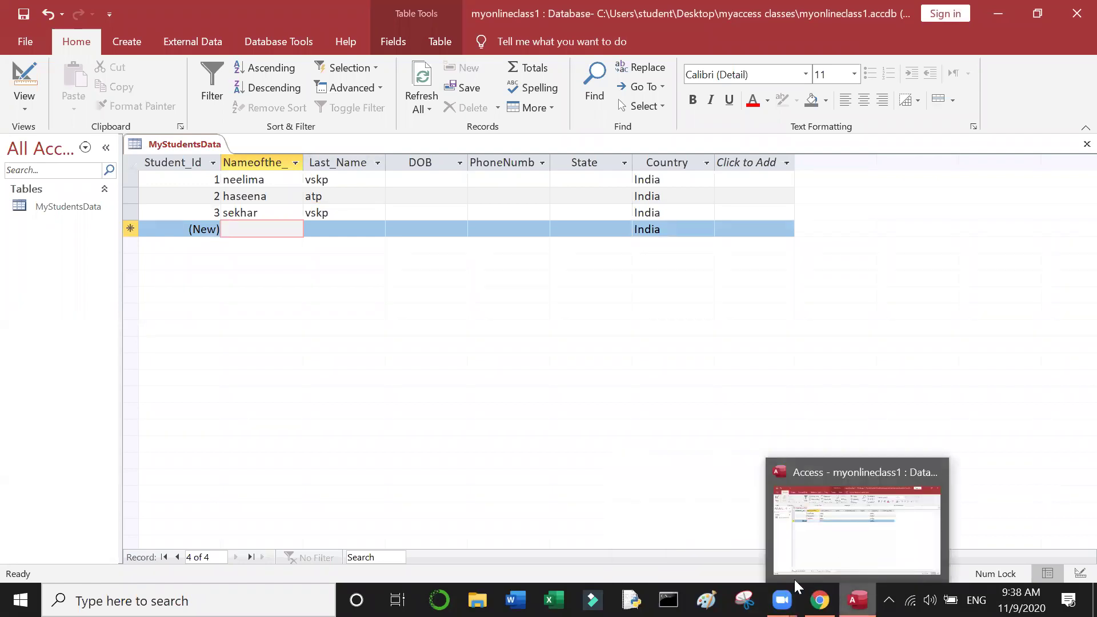
Step: Add record 4 with the student's first name and last name
click(871, 556)
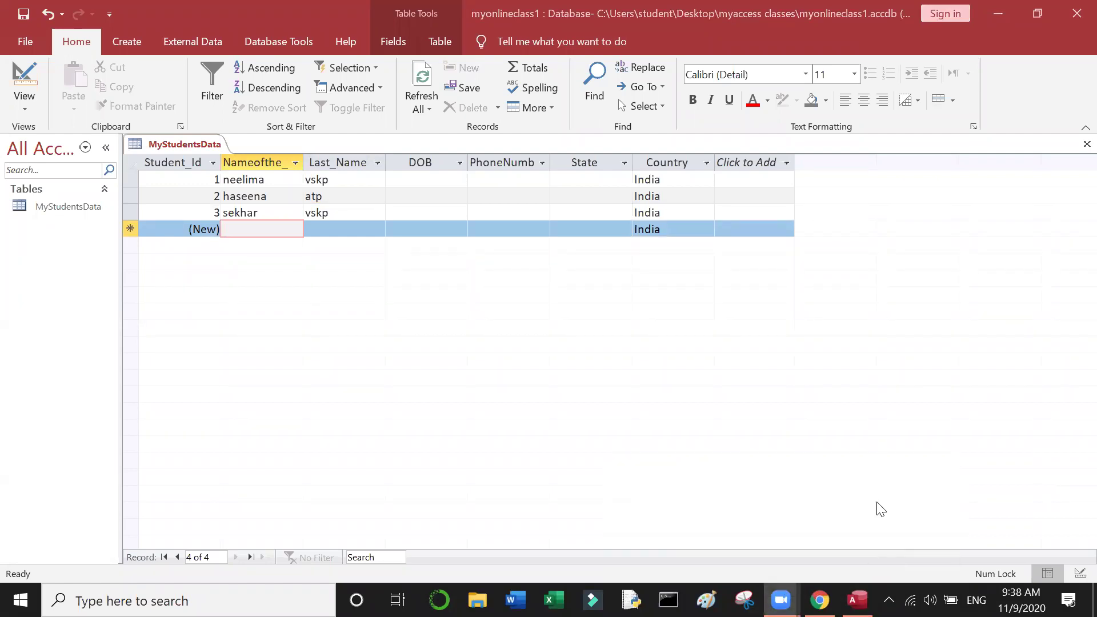
click(266, 224)
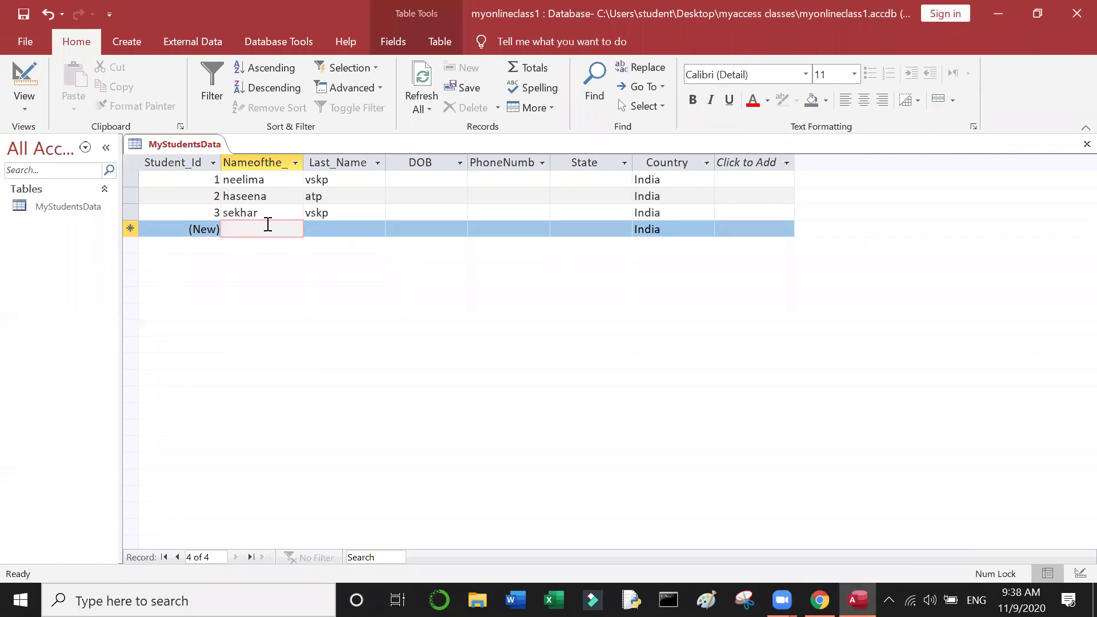
mouse_move(782, 597)
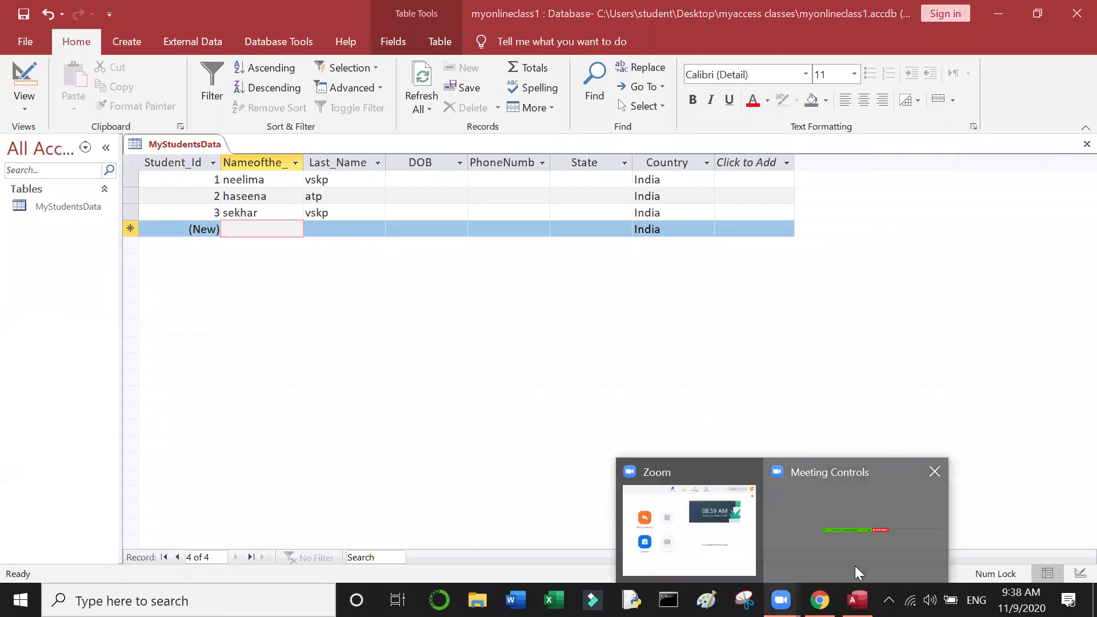
click(855, 567)
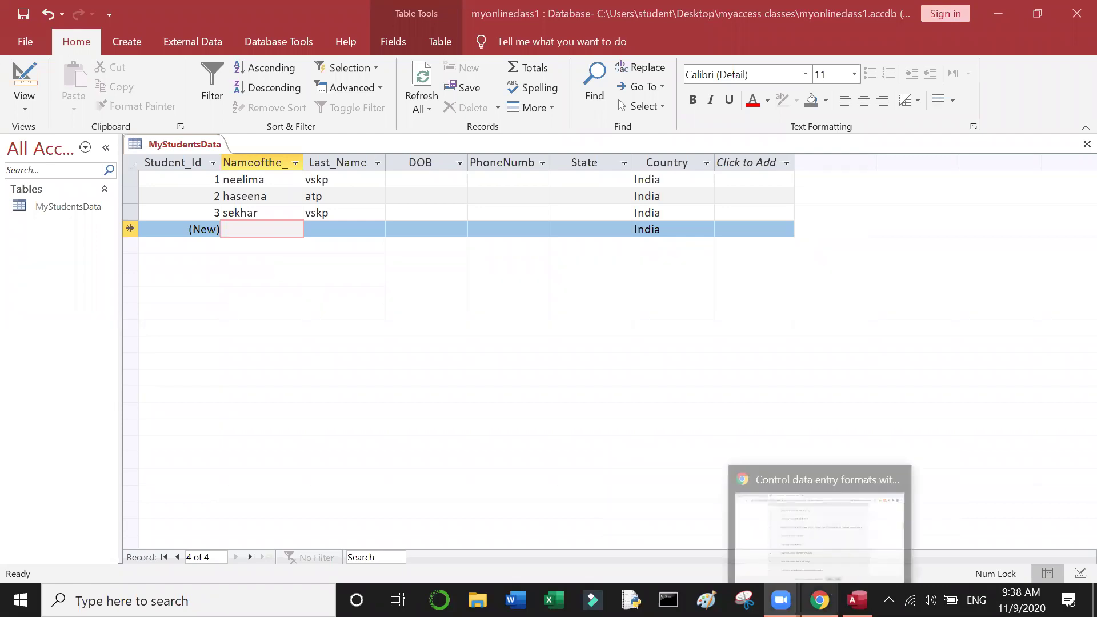
click(266, 227)
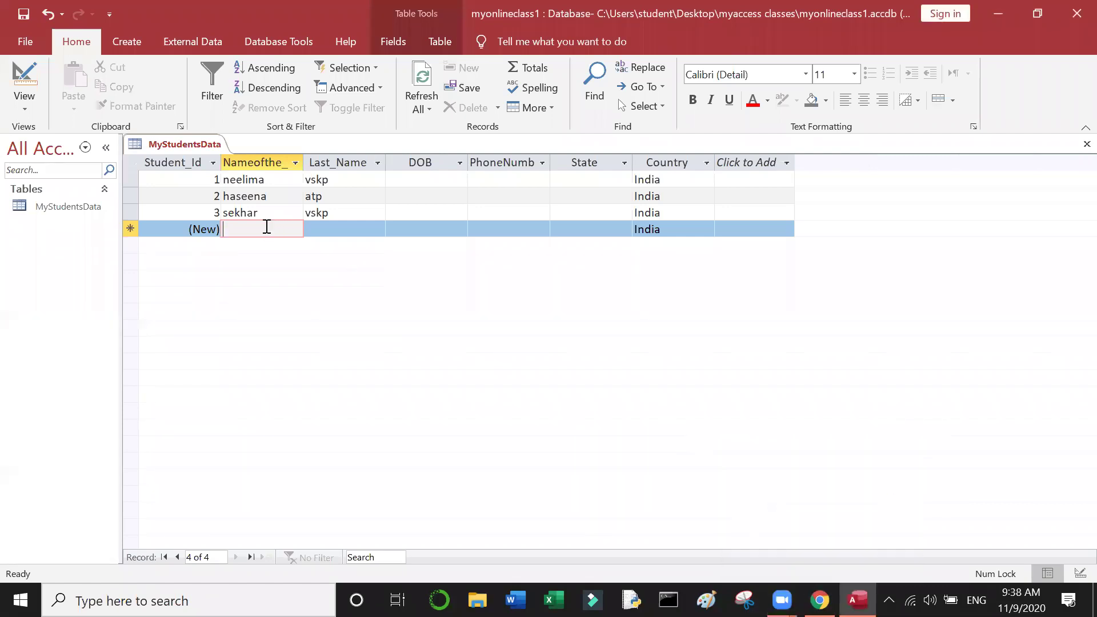
text(tejas)
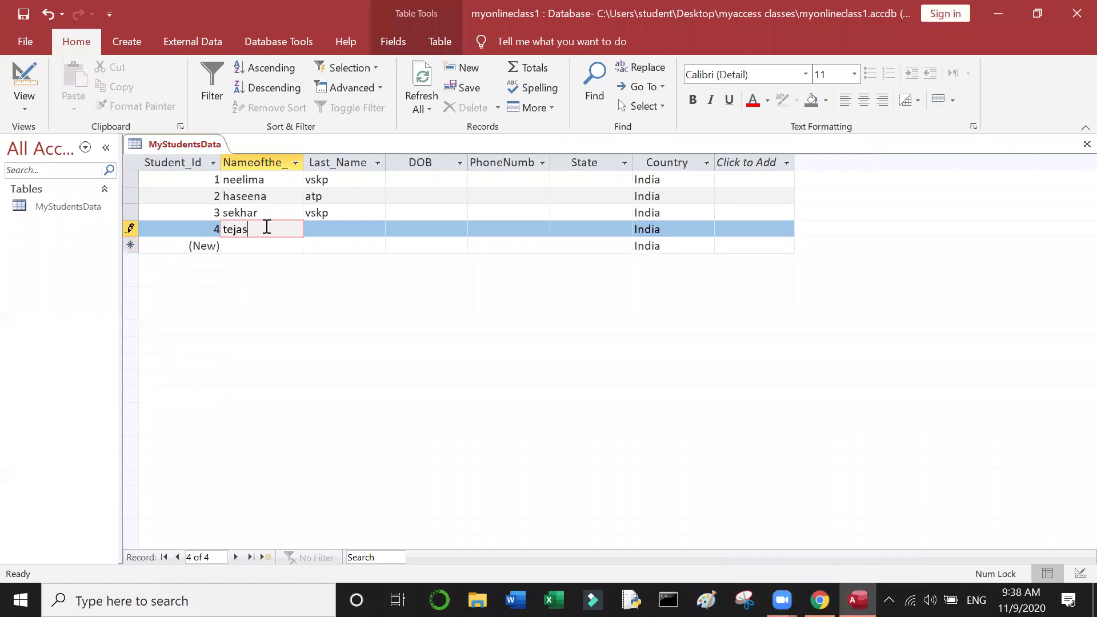
text(wini)
click(332, 233)
text(nl)
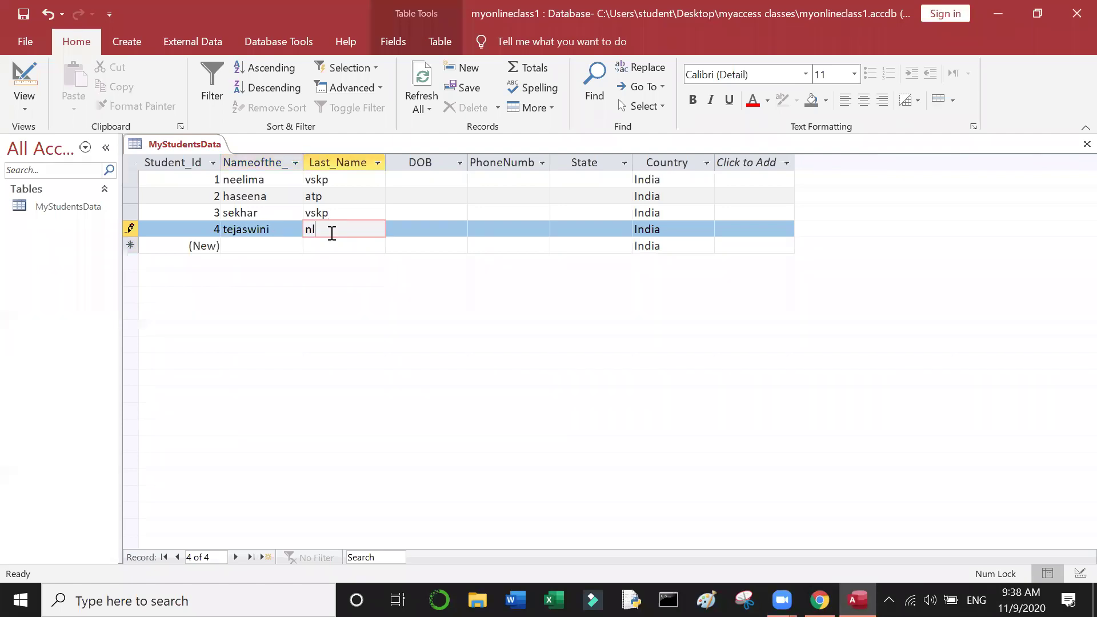
text(r)
click(280, 251)
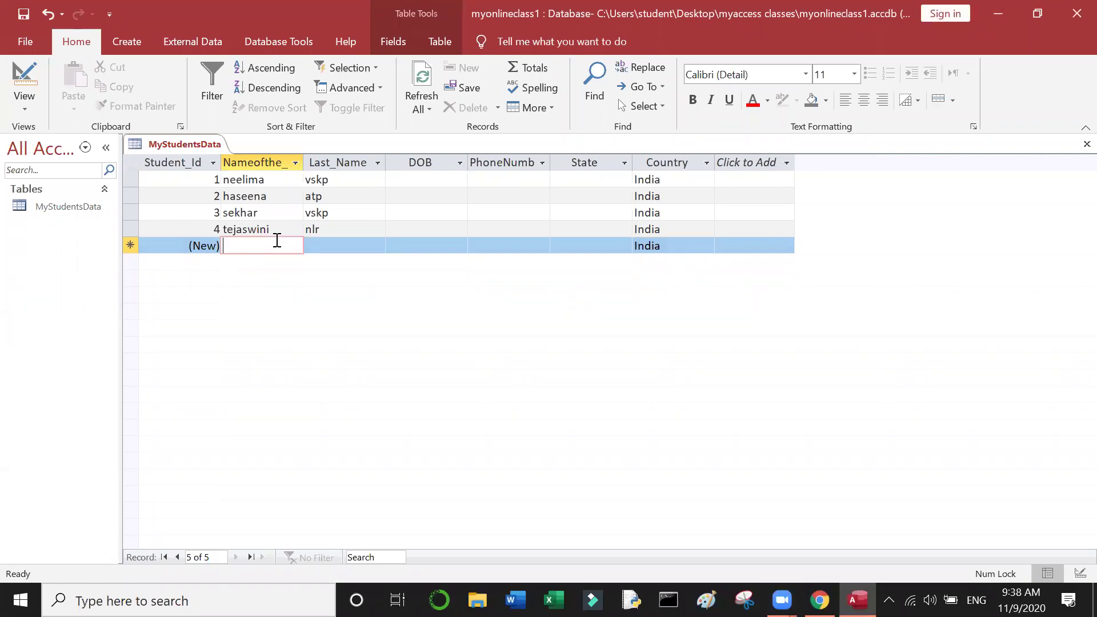
Step: Add records 5 and 6, each with a first name and last name
text(sunitha)
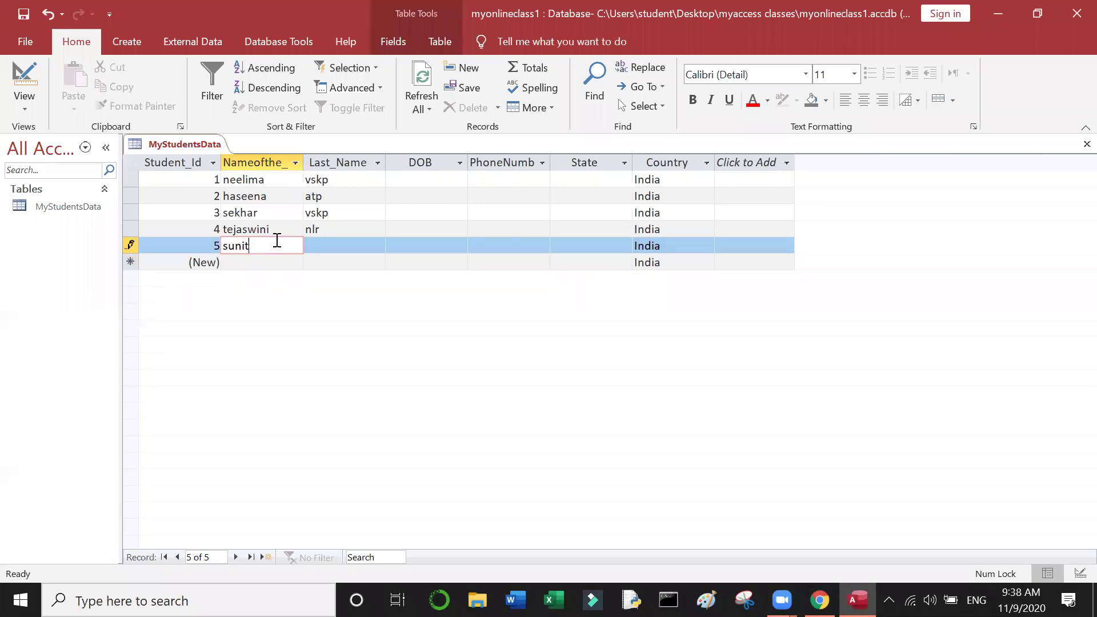
click(342, 244)
text(eg)
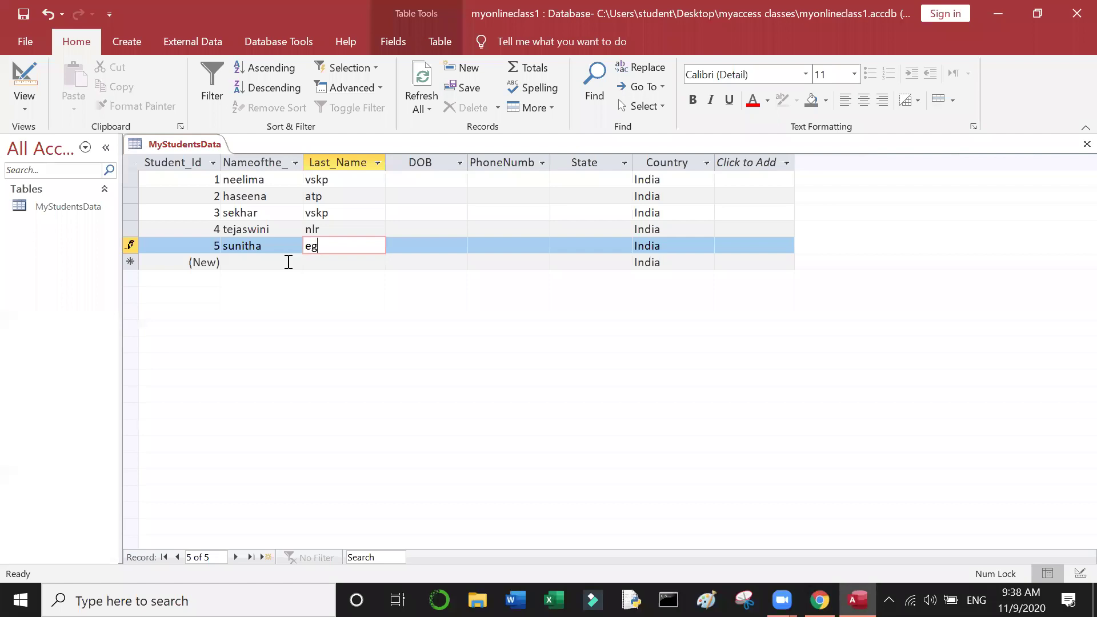
click(289, 263)
mouse_move(857, 599)
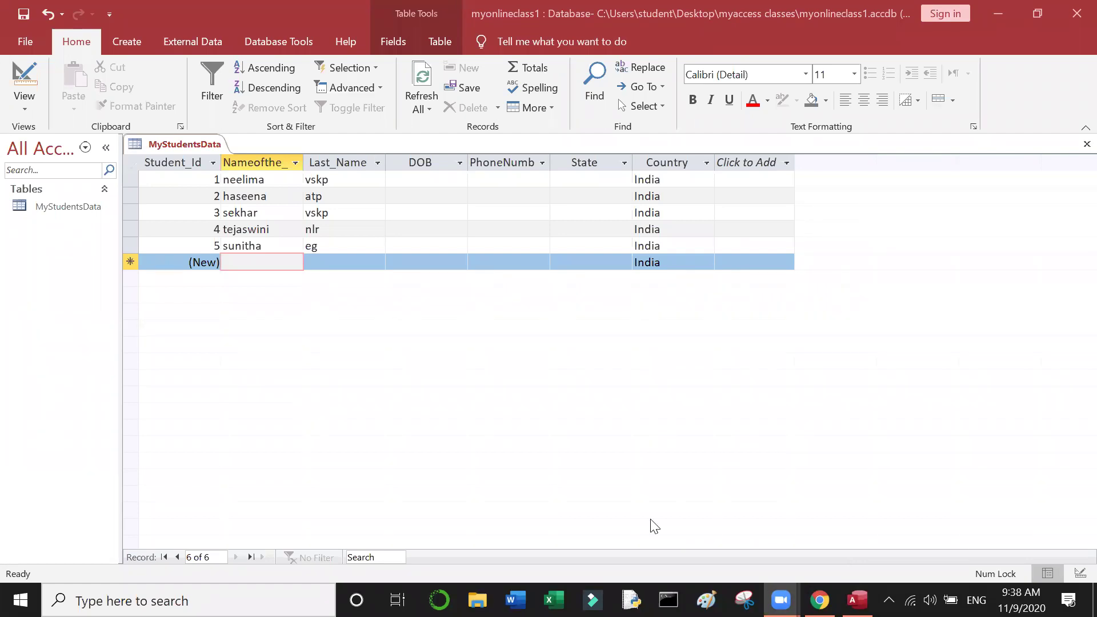
click(274, 261)
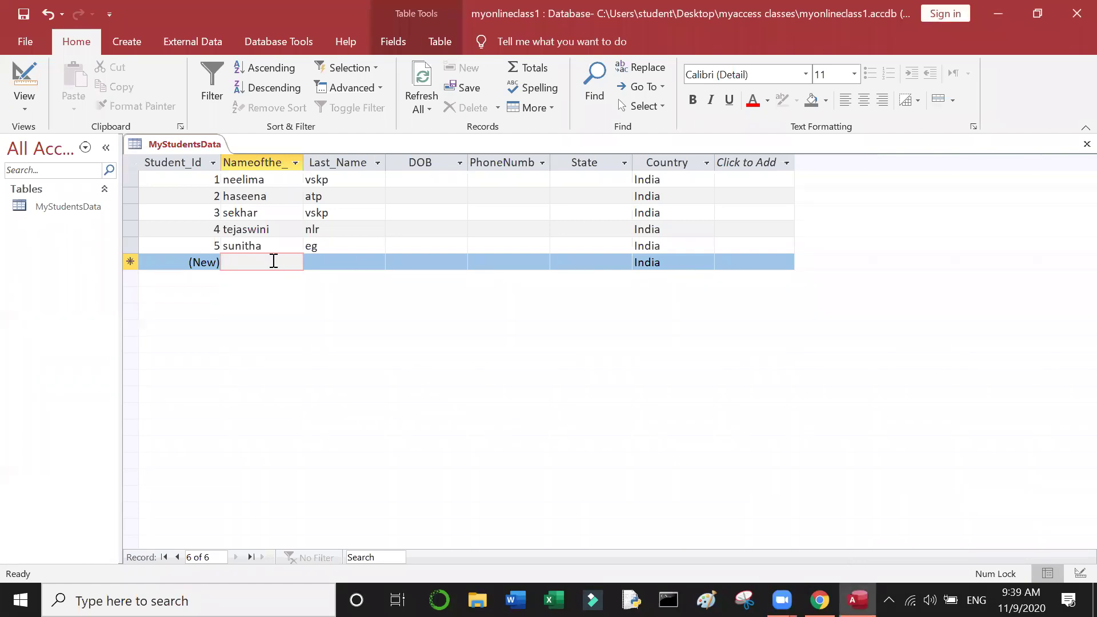
text(naveena)
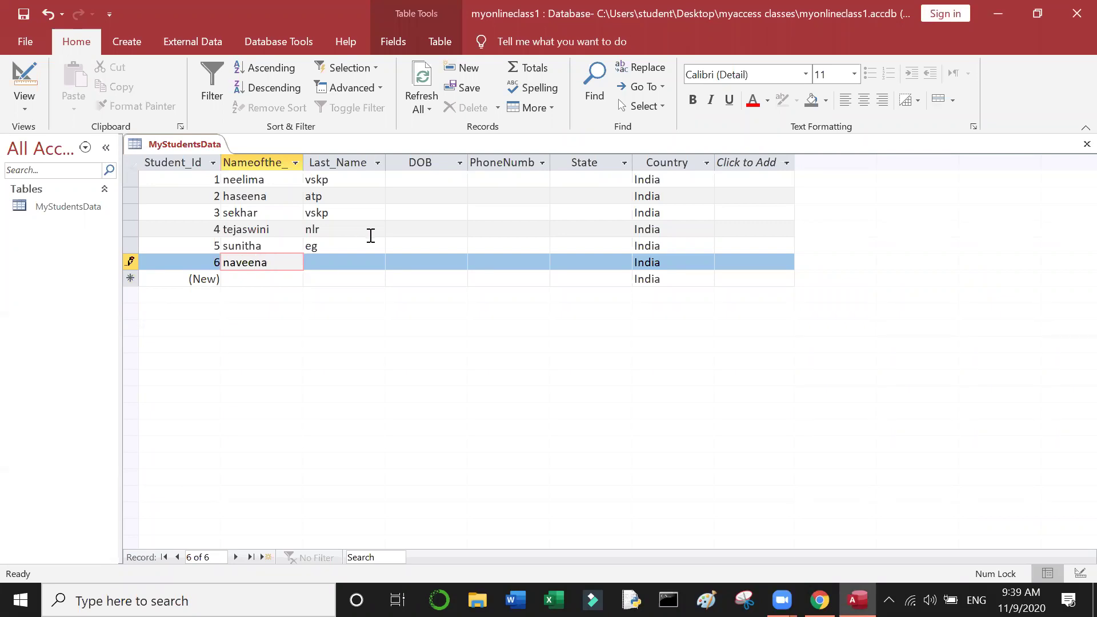
click(329, 267)
text(wg)
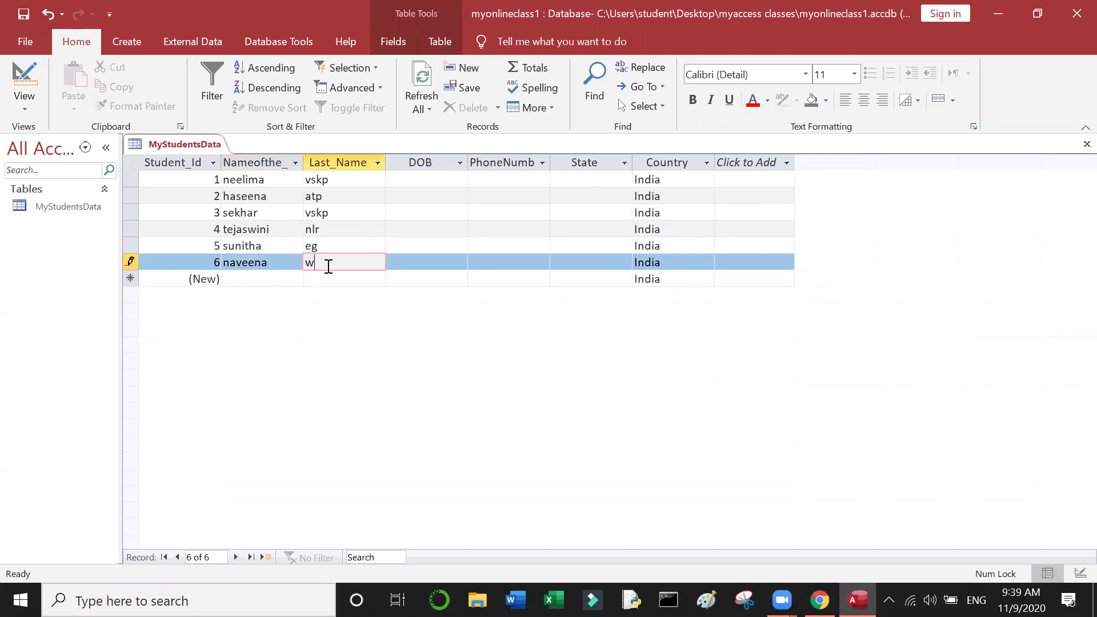
click(278, 278)
Step: Add record 7 with the student's first name and last name
mouse_move(820, 600)
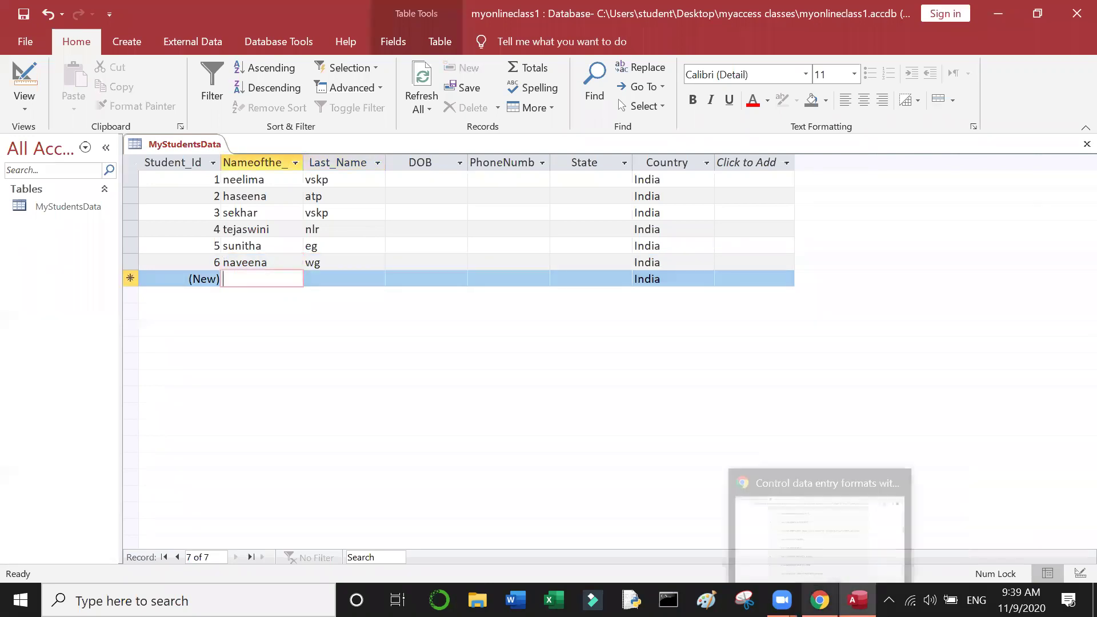
mouse_move(782, 600)
click(874, 562)
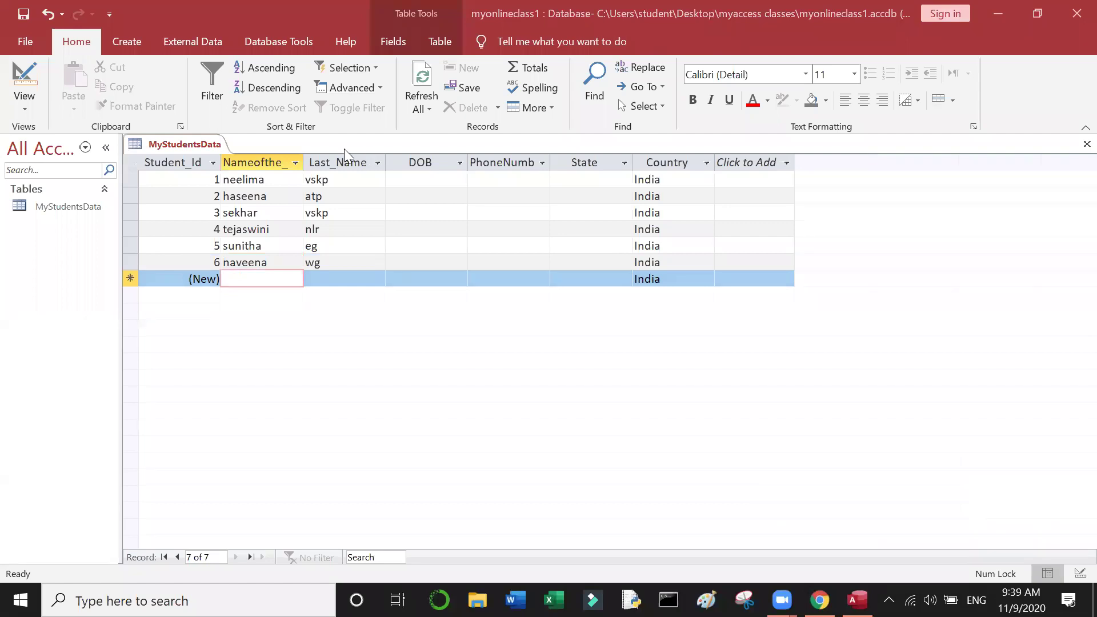
click(258, 280)
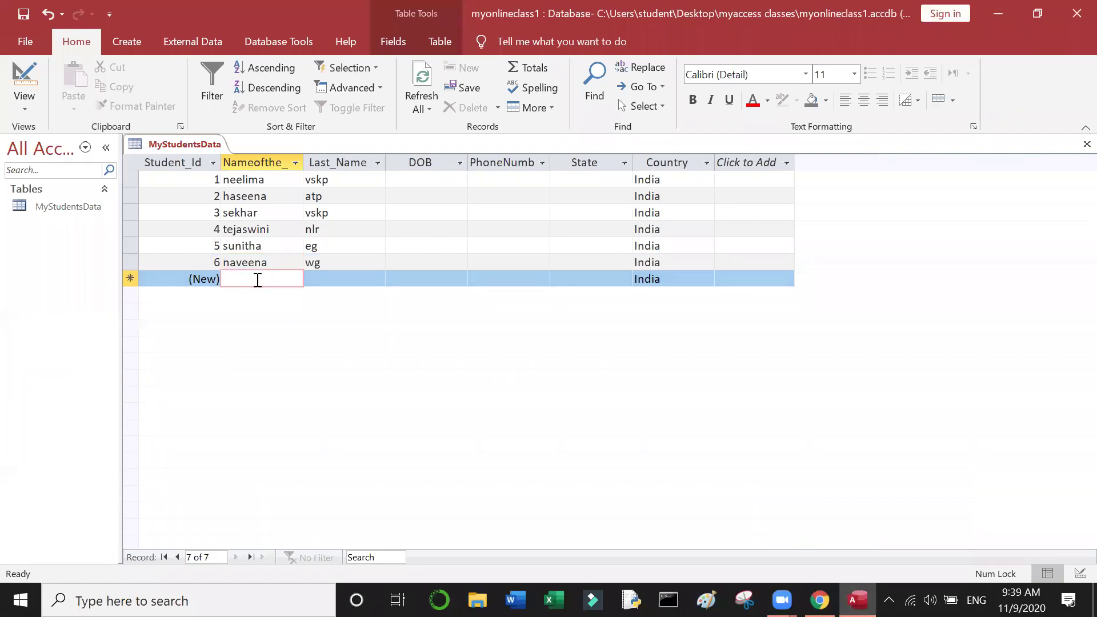
text(s)
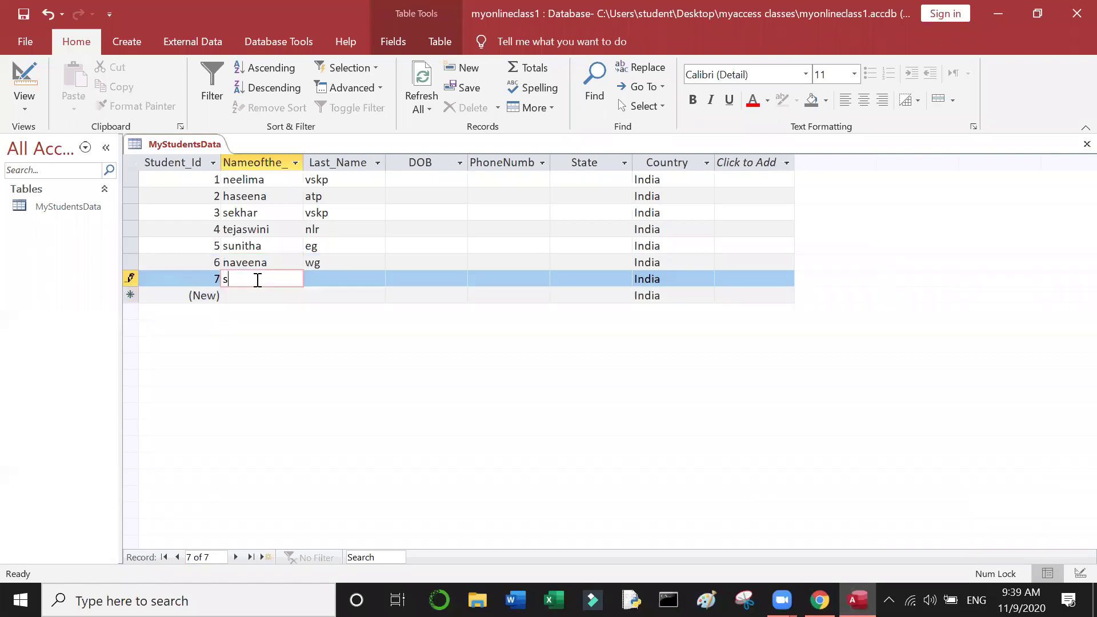
text(heha)
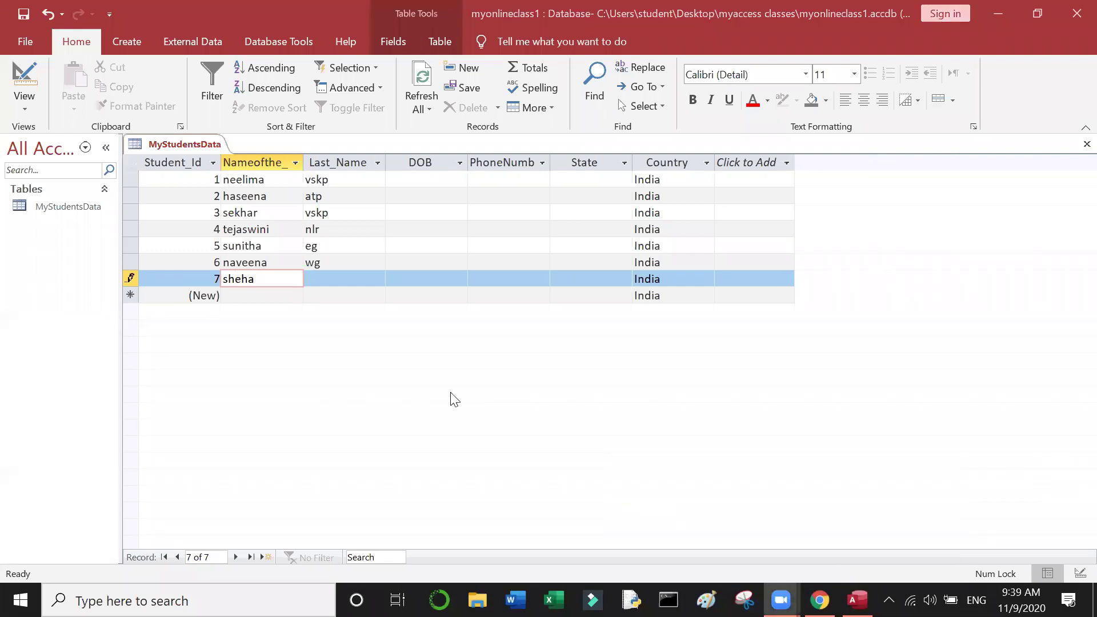
text(zad)
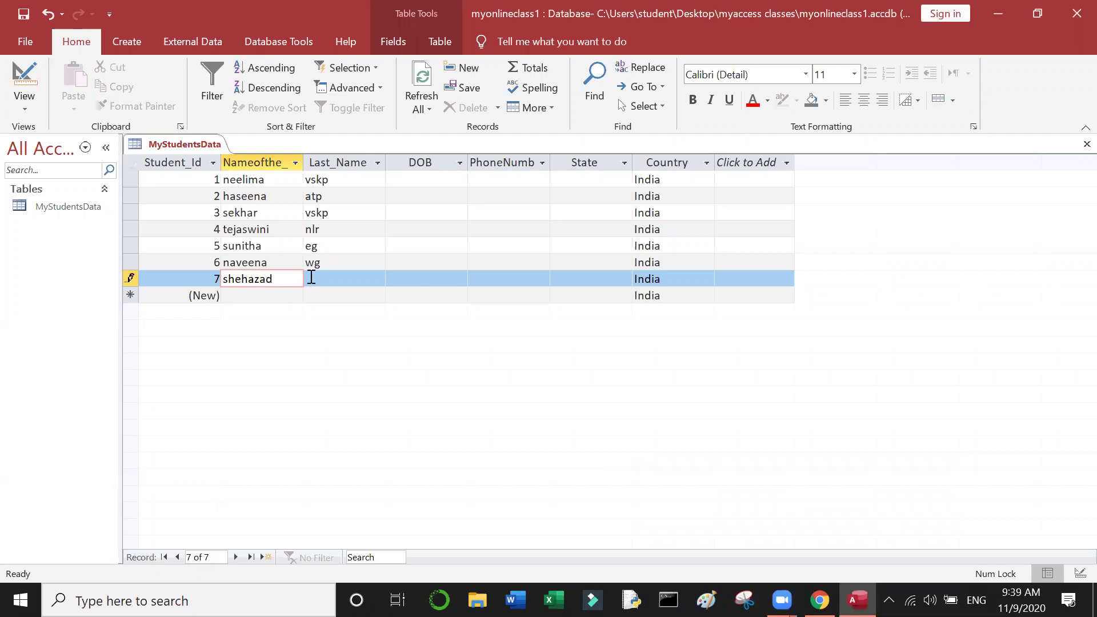
click(313, 277)
text(atp)
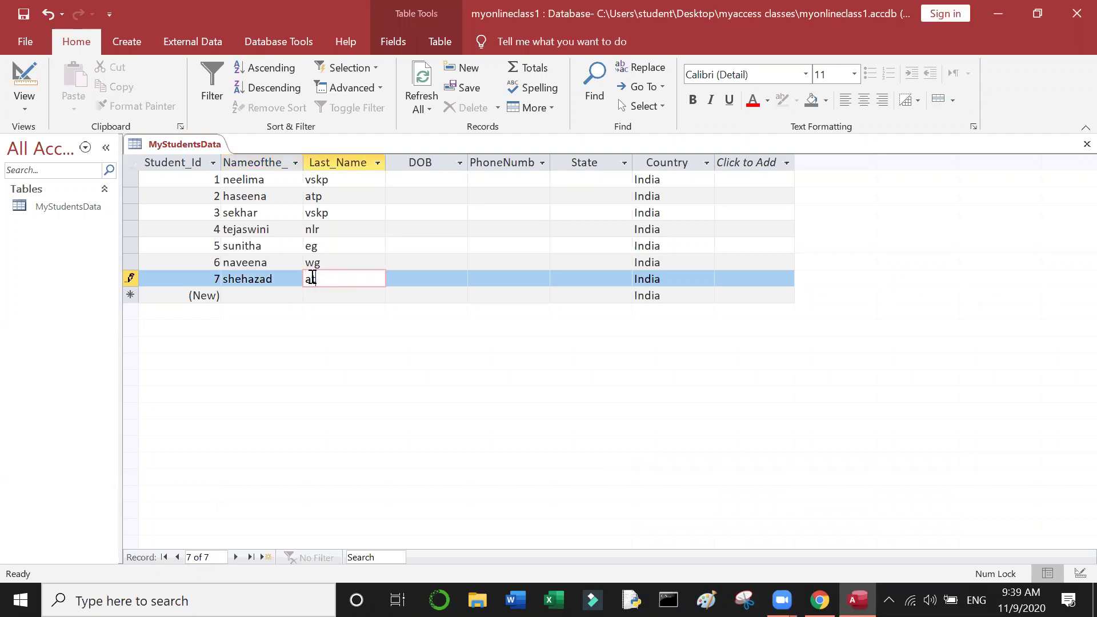
click(265, 296)
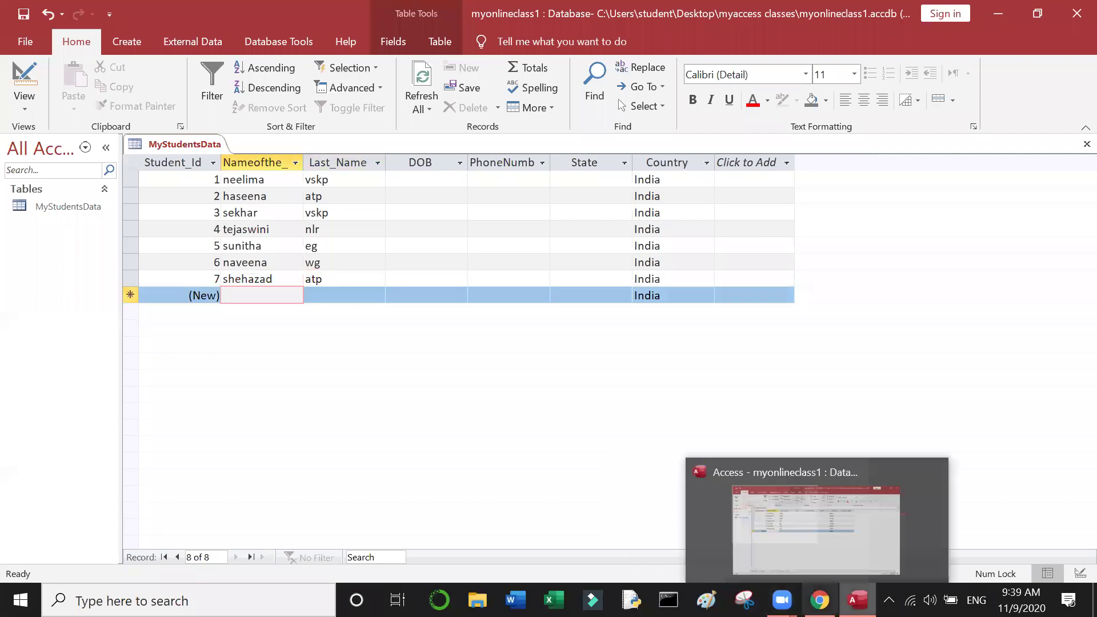
Step: Add record 8 with the student's first name and last name
mouse_move(781, 600)
click(846, 567)
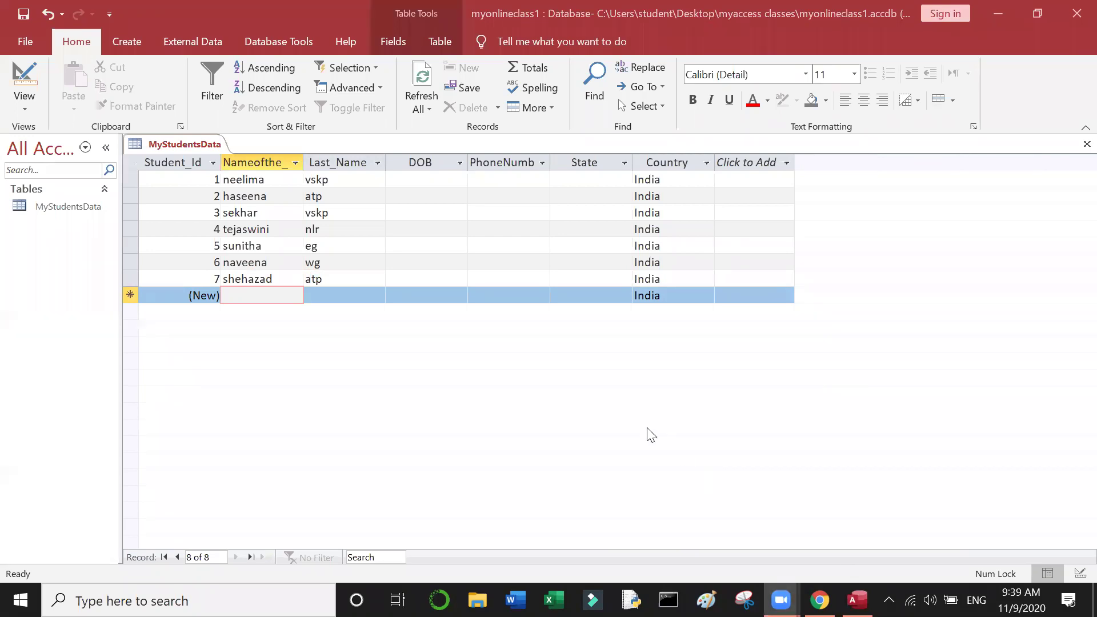
click(268, 290)
text(raja)
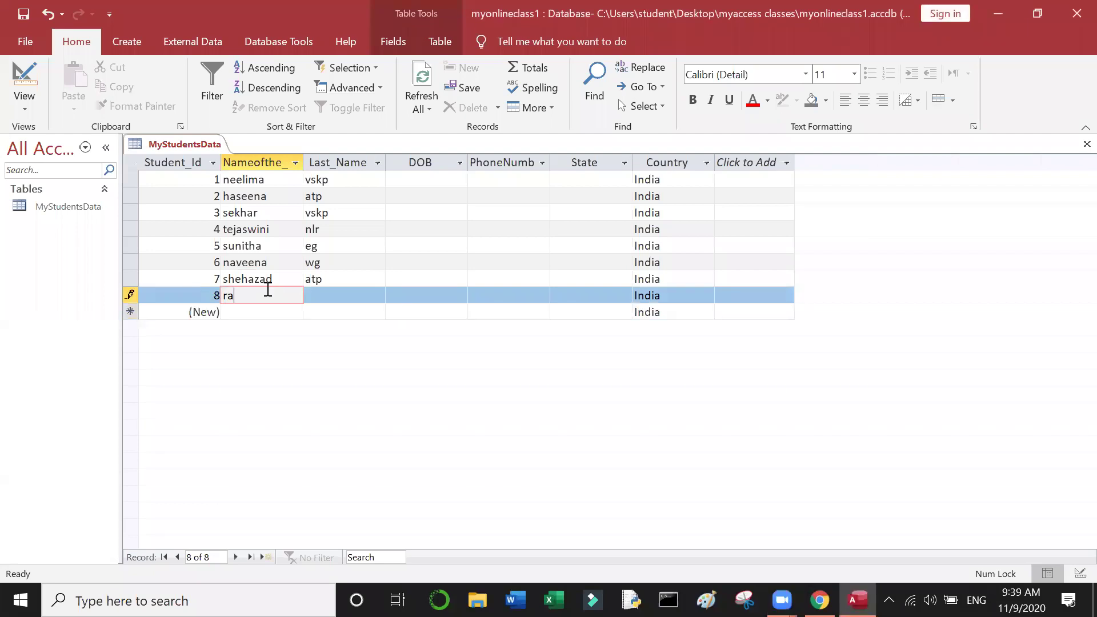
click(314, 296)
text(knl)
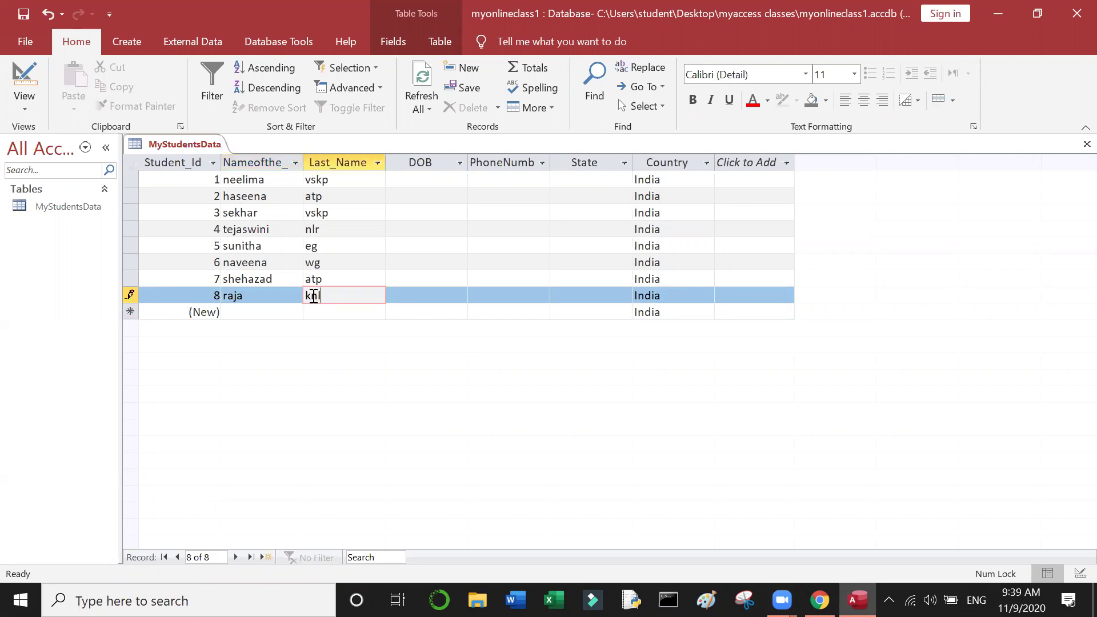
click(289, 311)
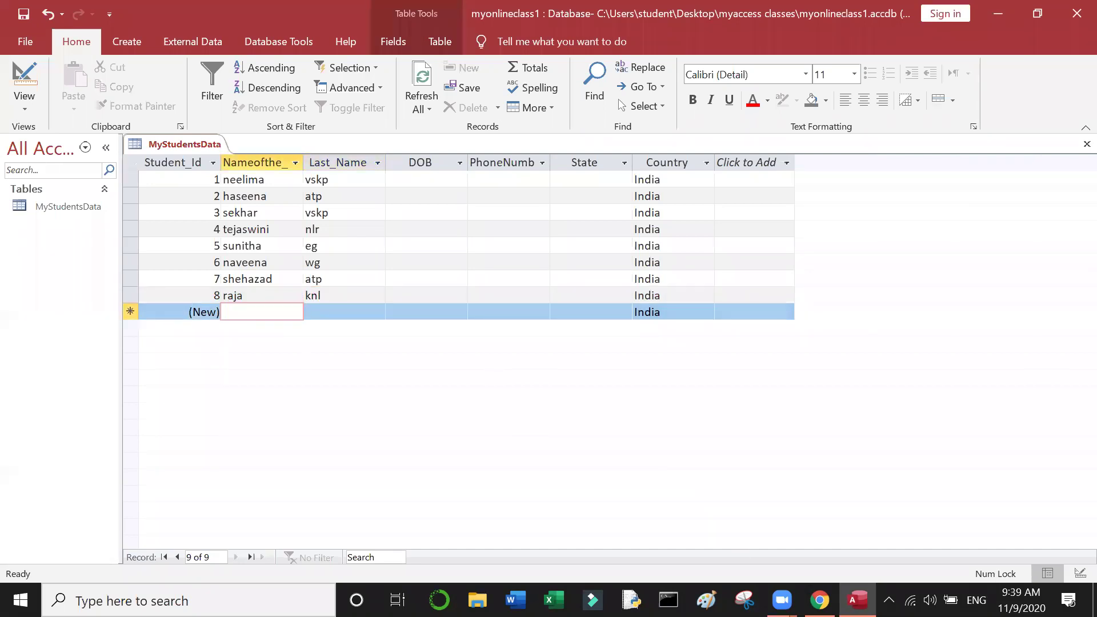
Step: Add record 9 with the student's first name and last name
mouse_move(781, 600)
click(851, 558)
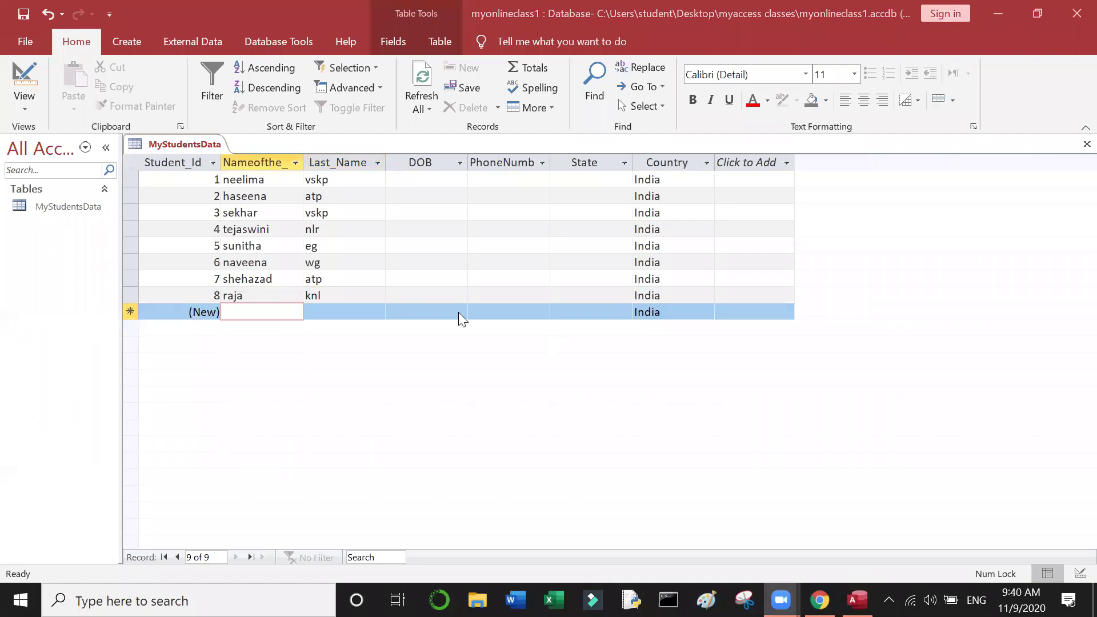
click(254, 315)
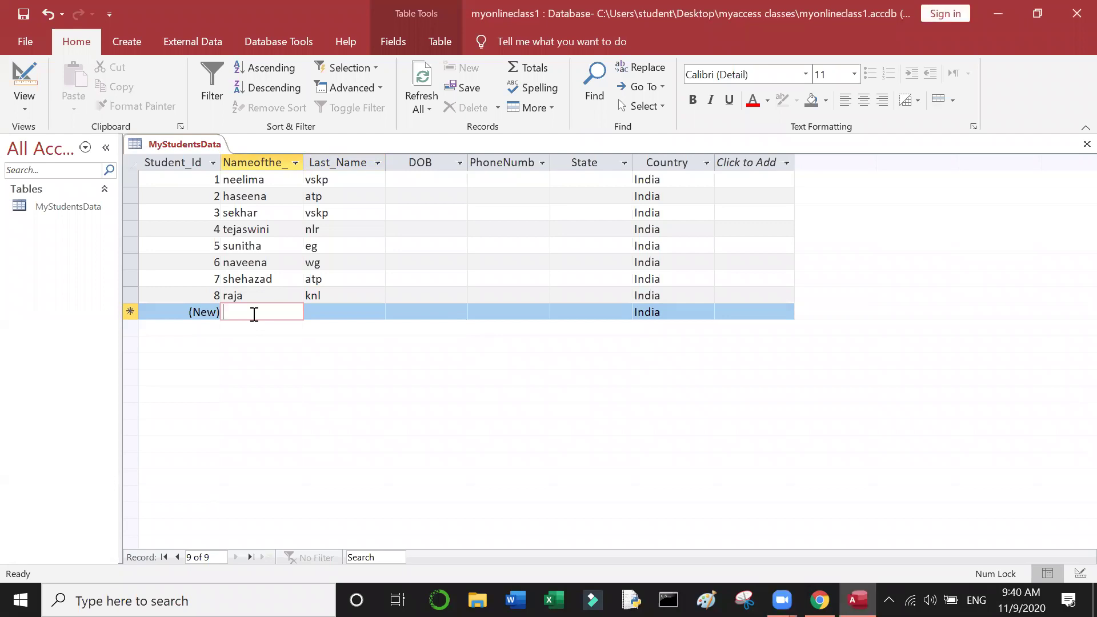
text(jhony)
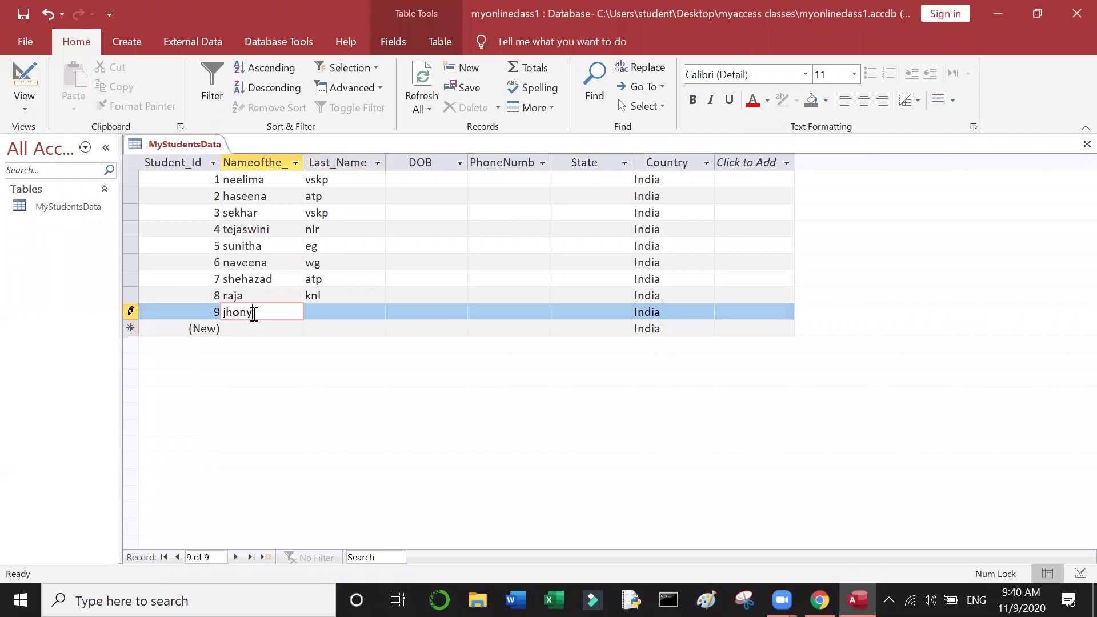
click(324, 314)
text(eg)
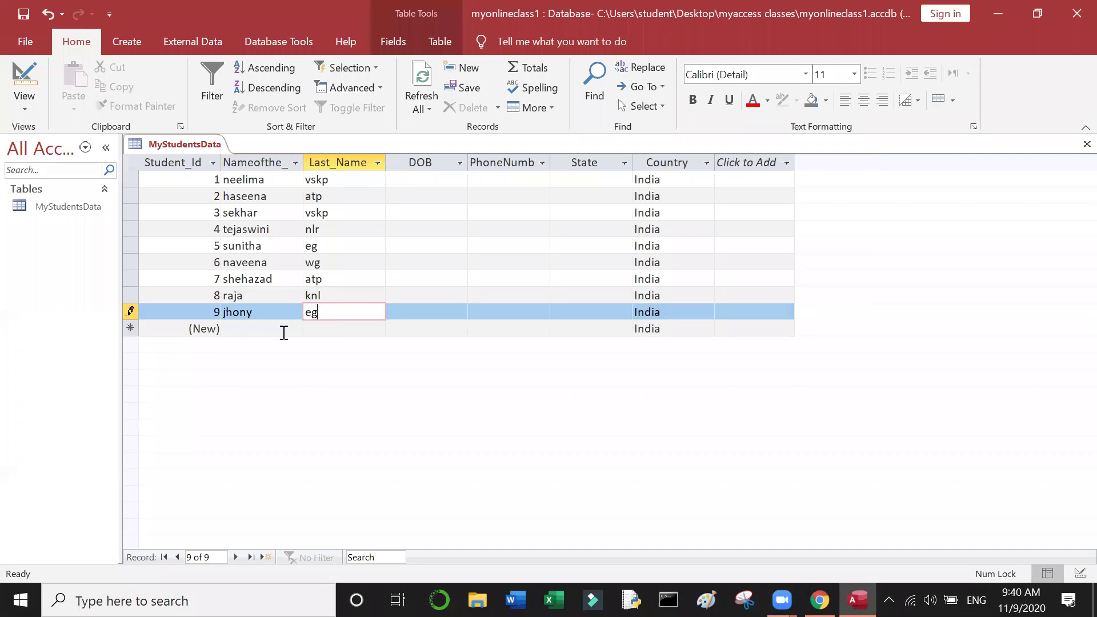
click(291, 335)
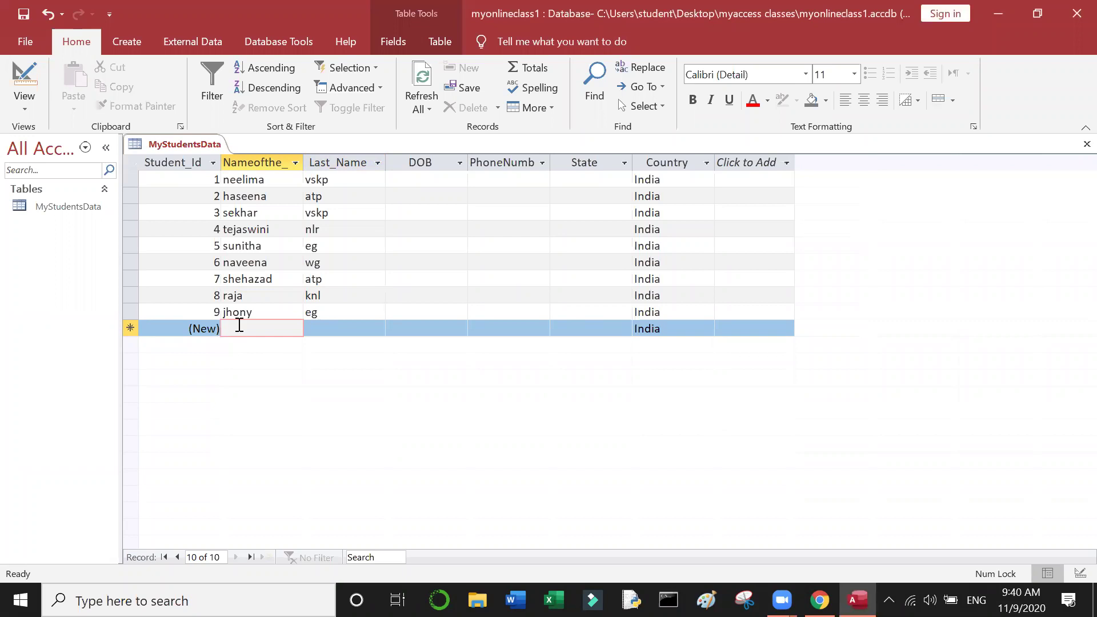
Step: Add record 10 with a first and last name, then return to record 1
text(usha)
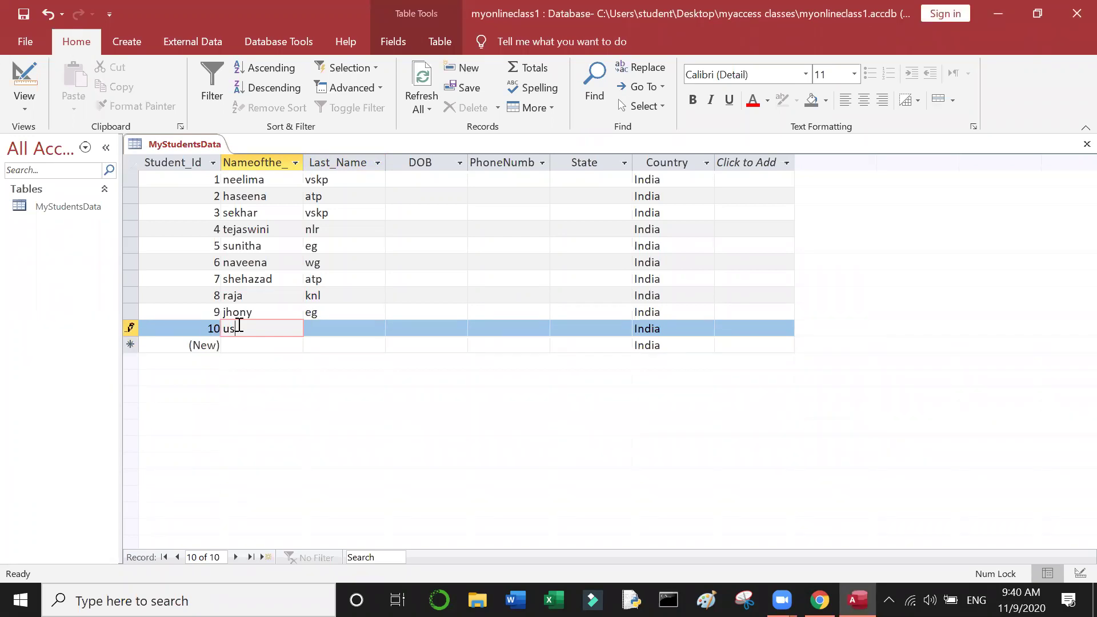
click(338, 332)
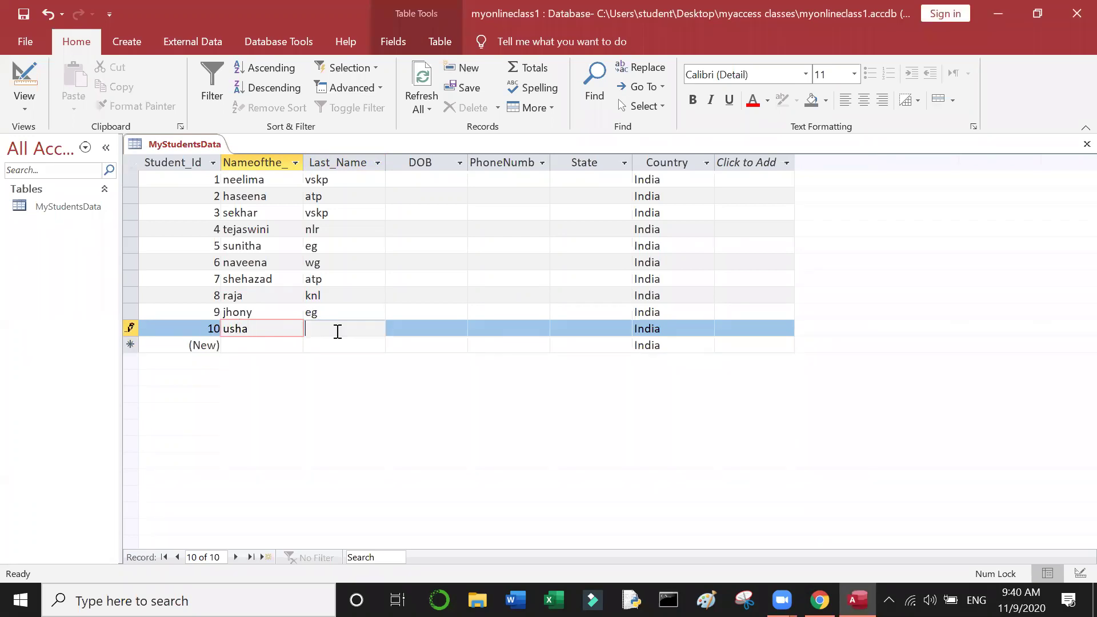
text(nlr)
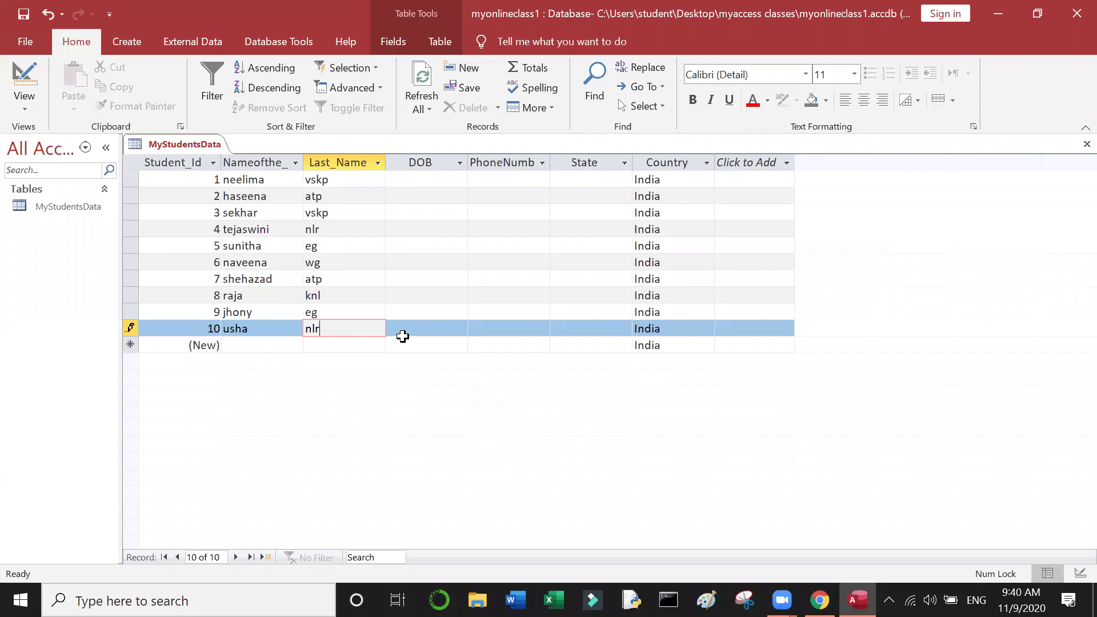
click(215, 179)
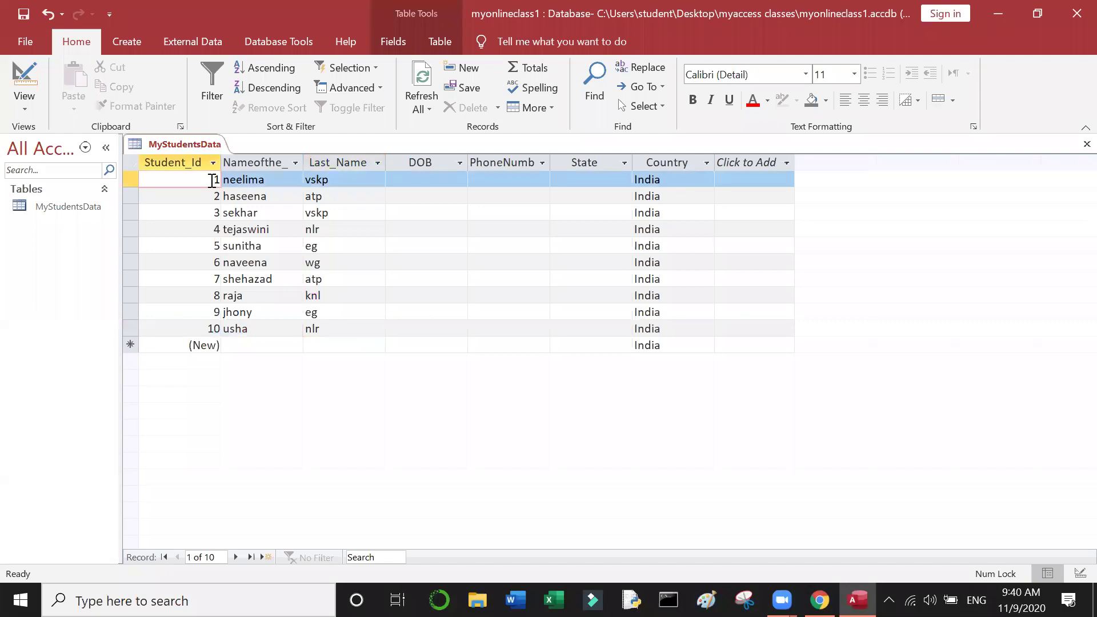
click(289, 192)
click(416, 179)
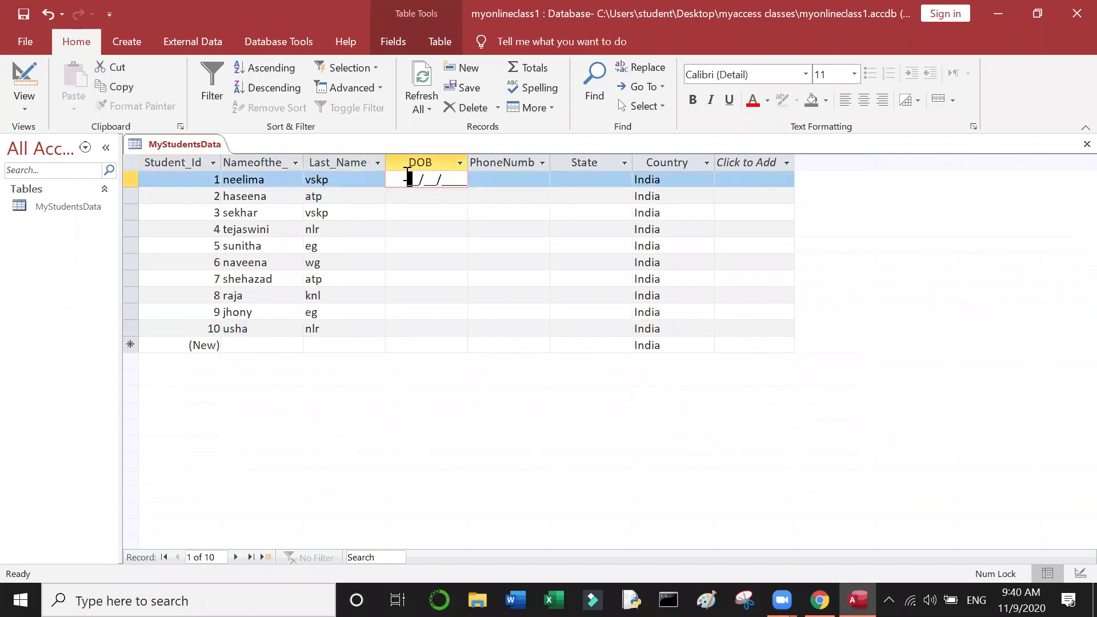
Step: Type 01/01/2000 into the DOB input mask for records 1 through 5
text(01/01/2000)
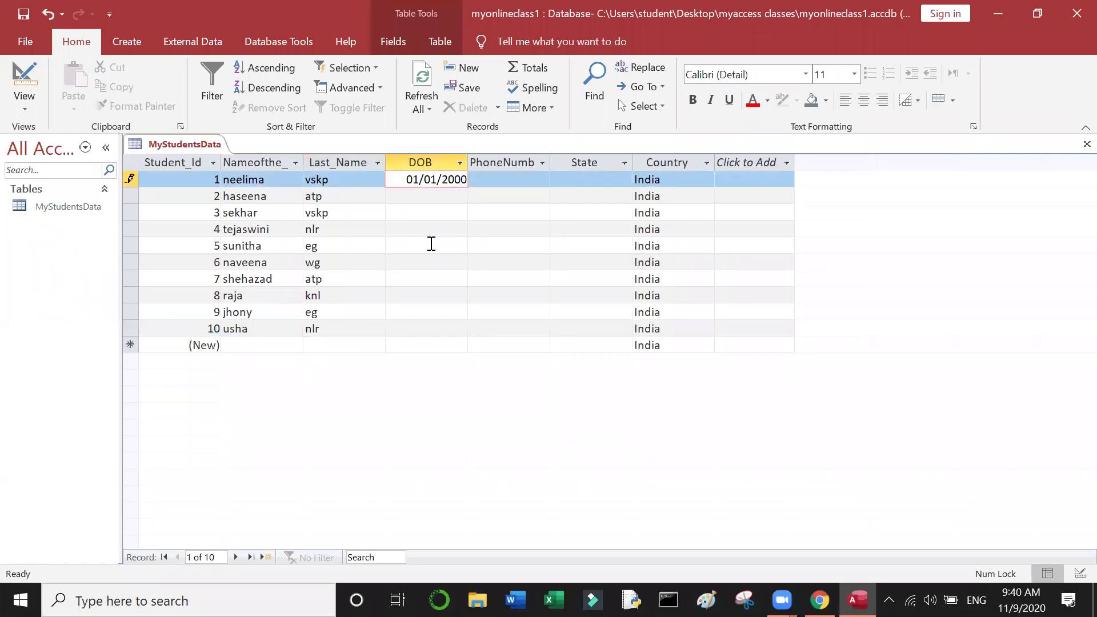
click(438, 196)
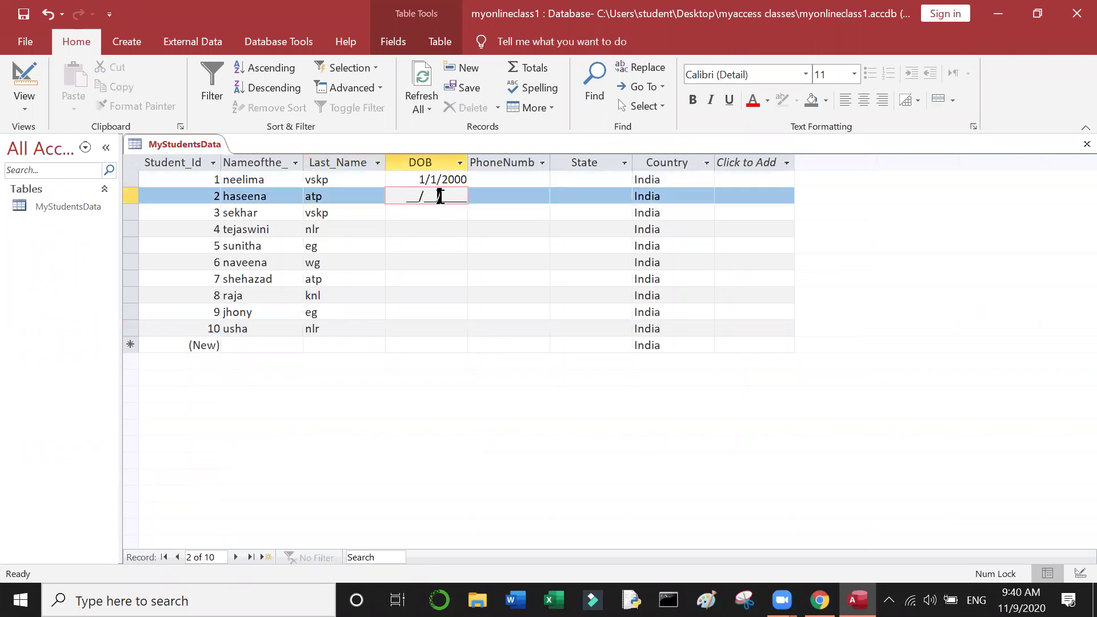
click(406, 195)
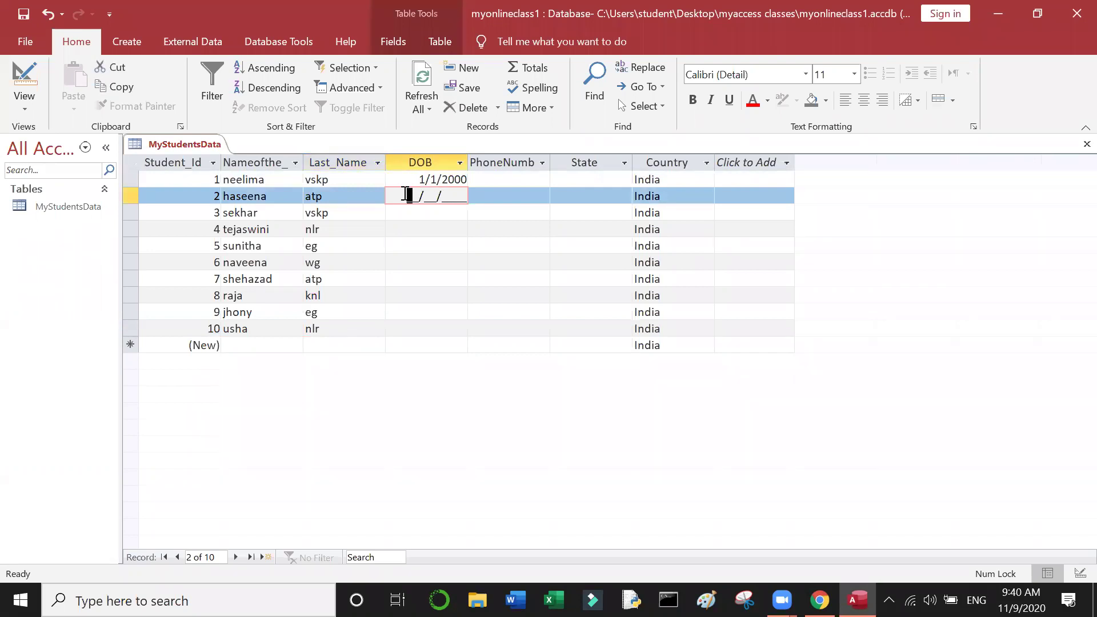
text(01/01/2000)
click(418, 212)
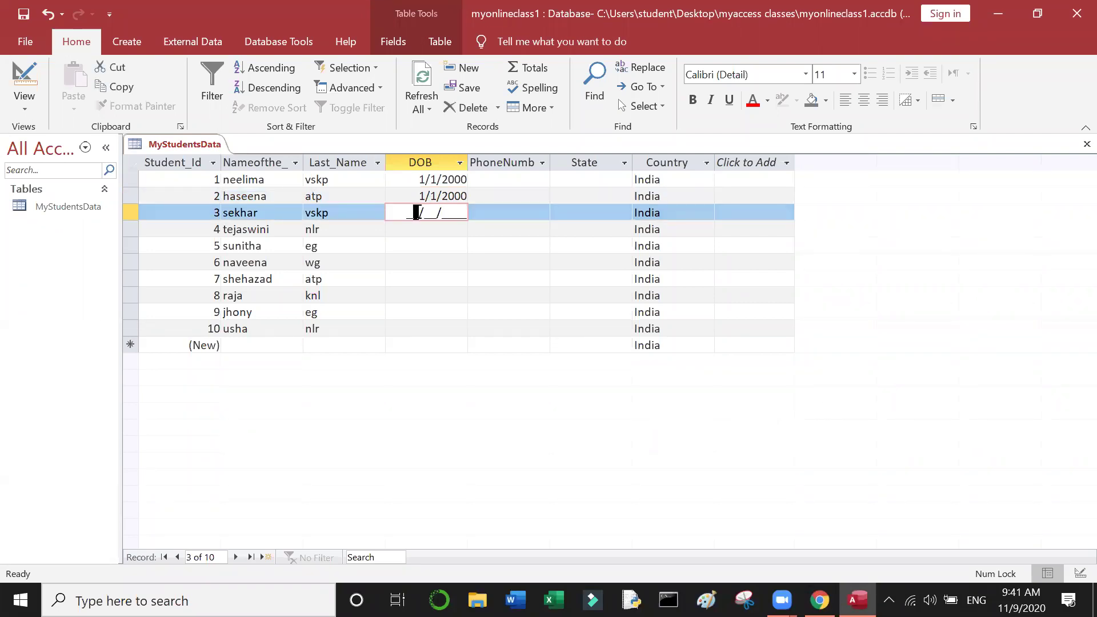
text(01/01/2000)
click(421, 228)
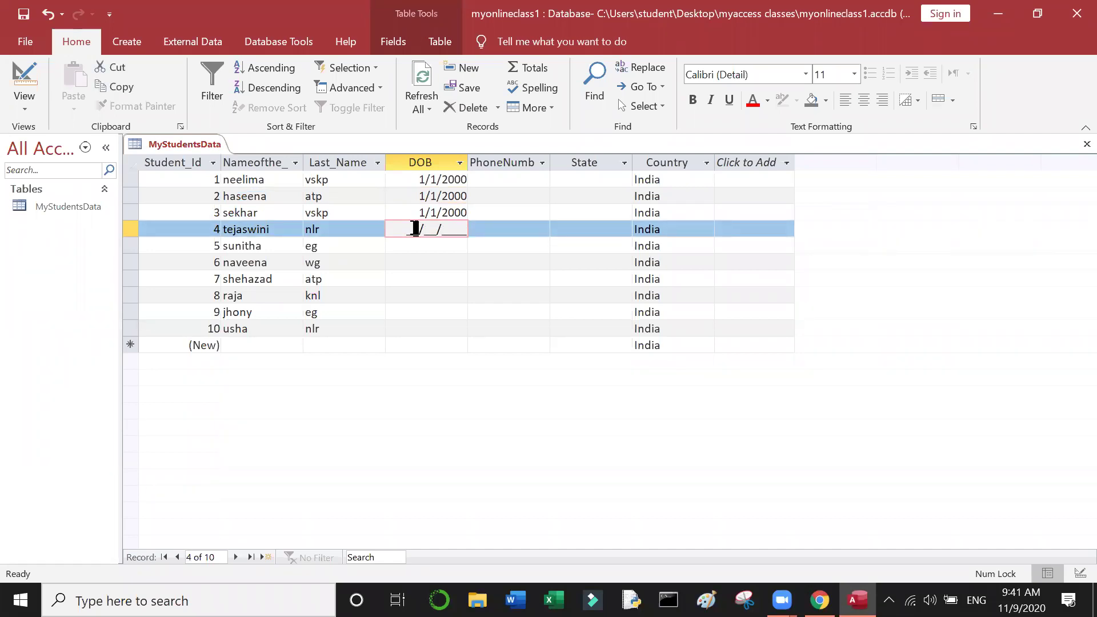
text(01/01/2000)
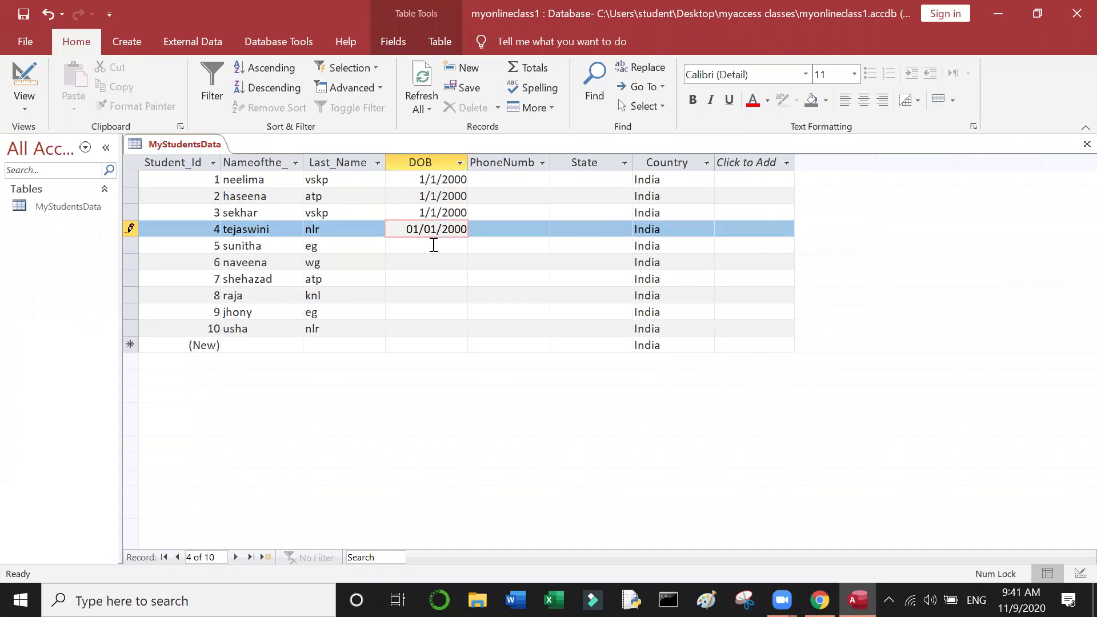
click(434, 245)
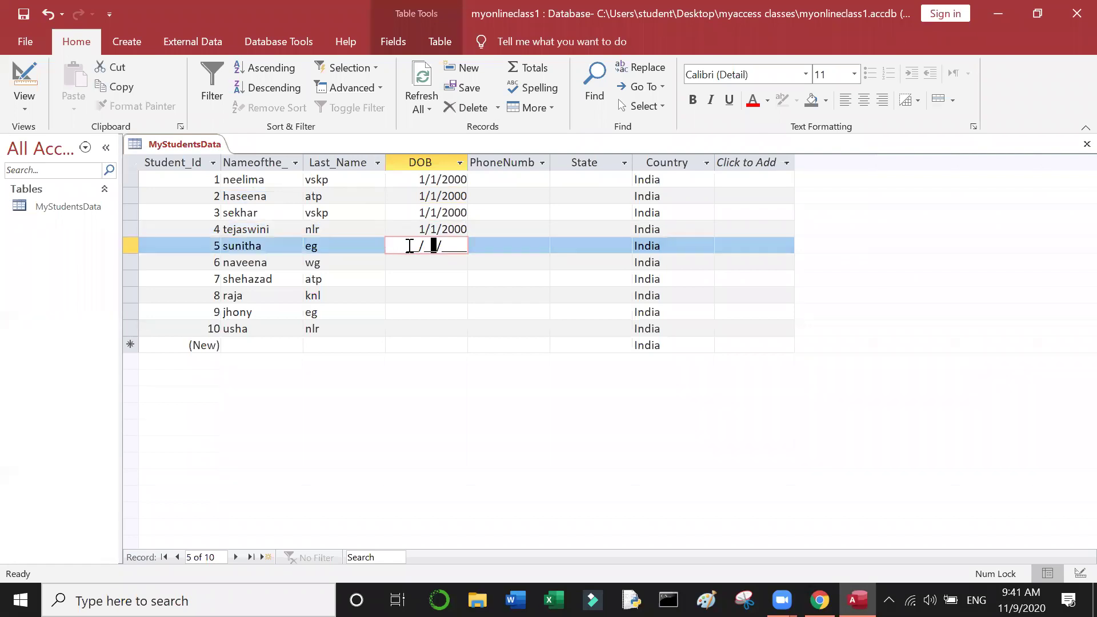
text(01012000)
click(423, 263)
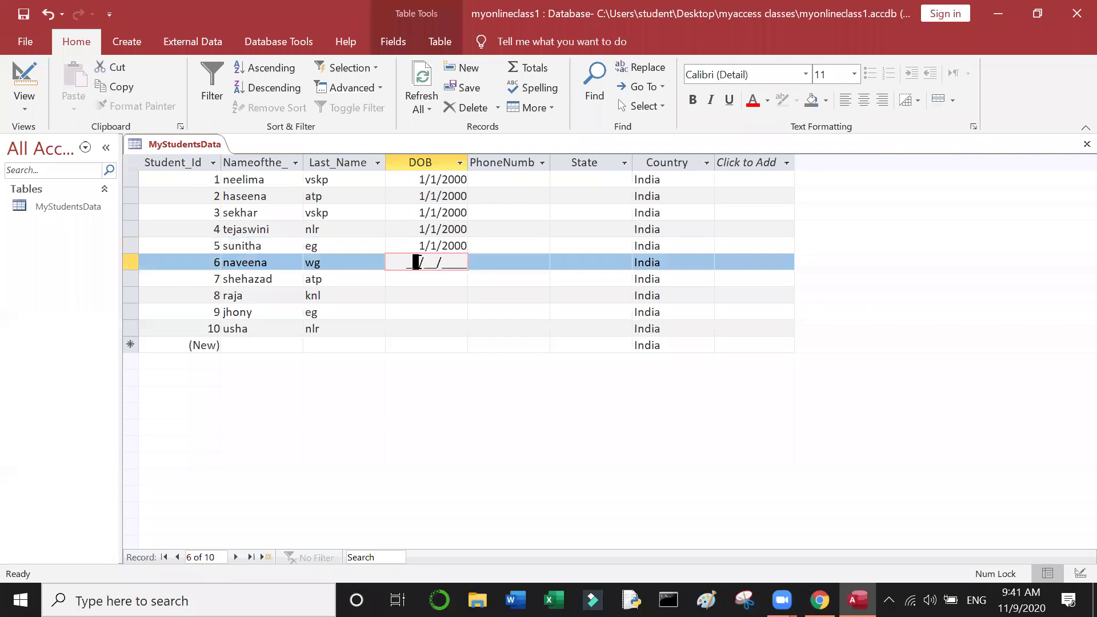
Step: Enter 01/01/2000 for record 6, and correct record 7's mistyped 01/02/1200 to 01/01/2000
click(410, 261)
text(01)
text(0120)
text(000)
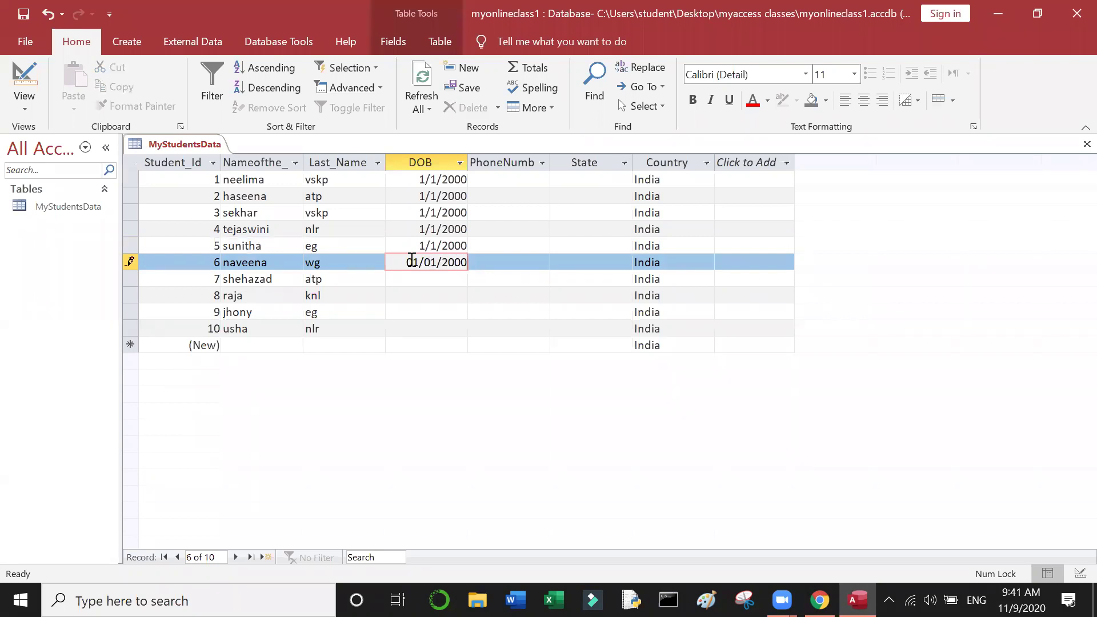
click(426, 278)
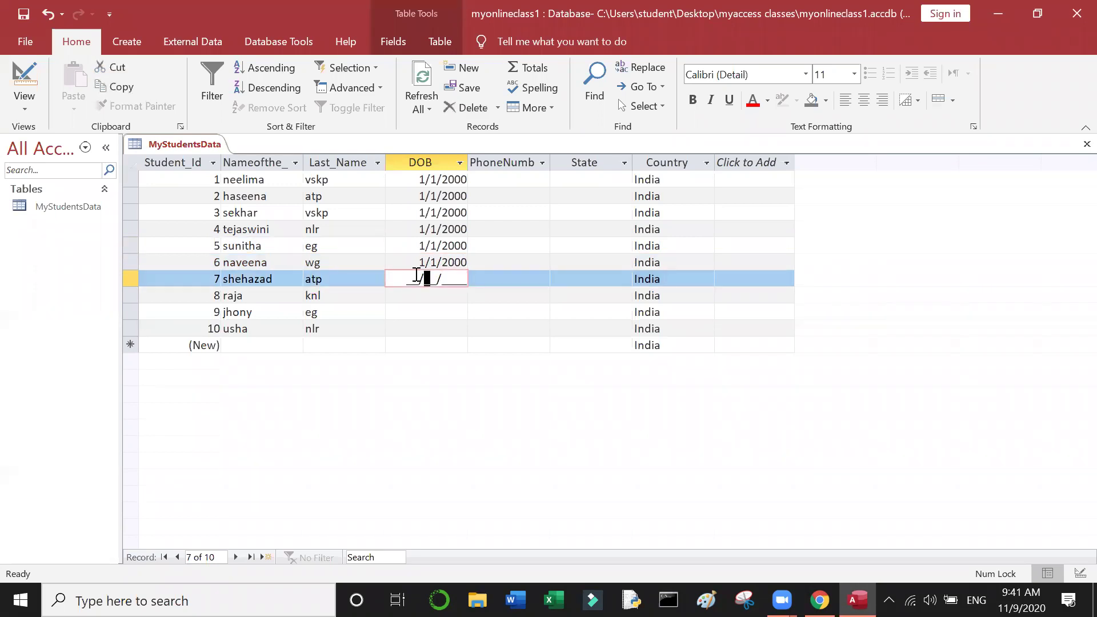
text(01/02/1200)
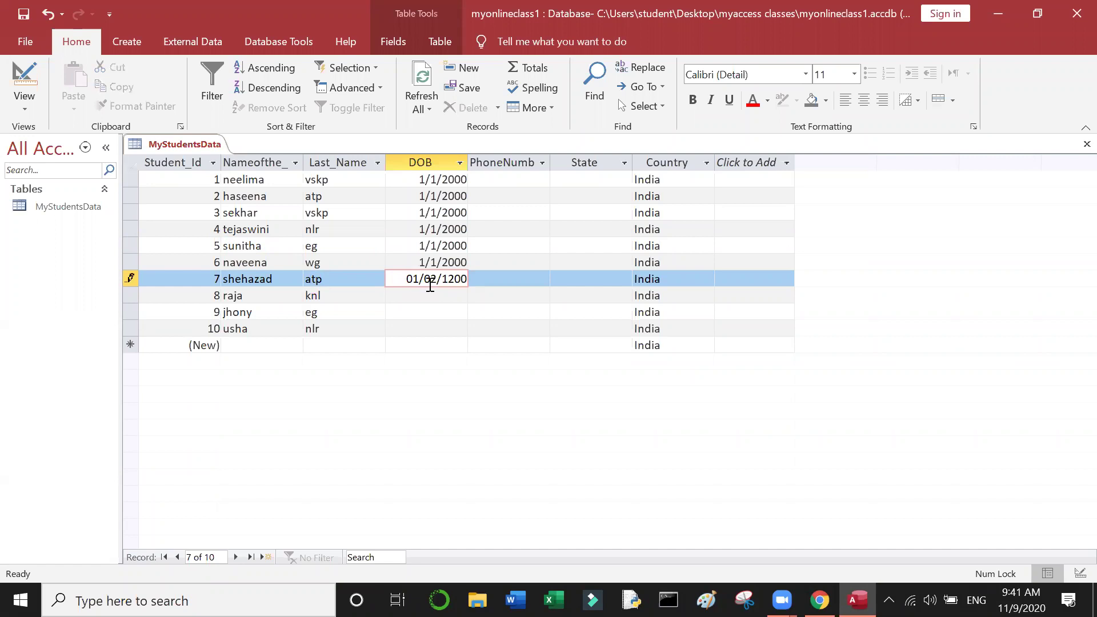
click(455, 279)
key(BackSpace)
key(BackSpace)
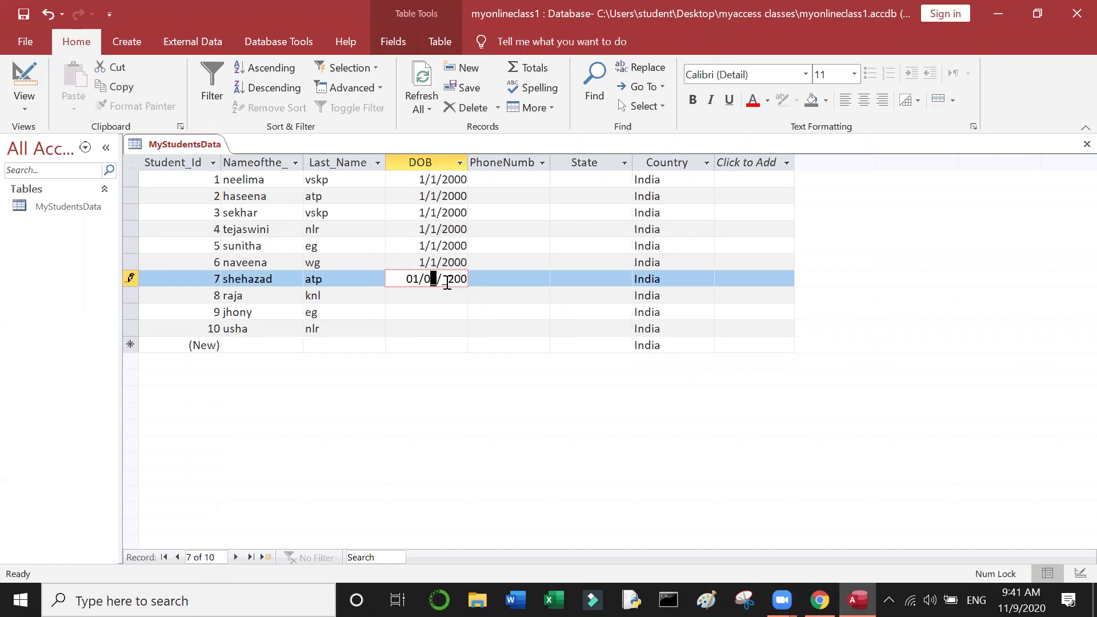
click(447, 280)
text(2000)
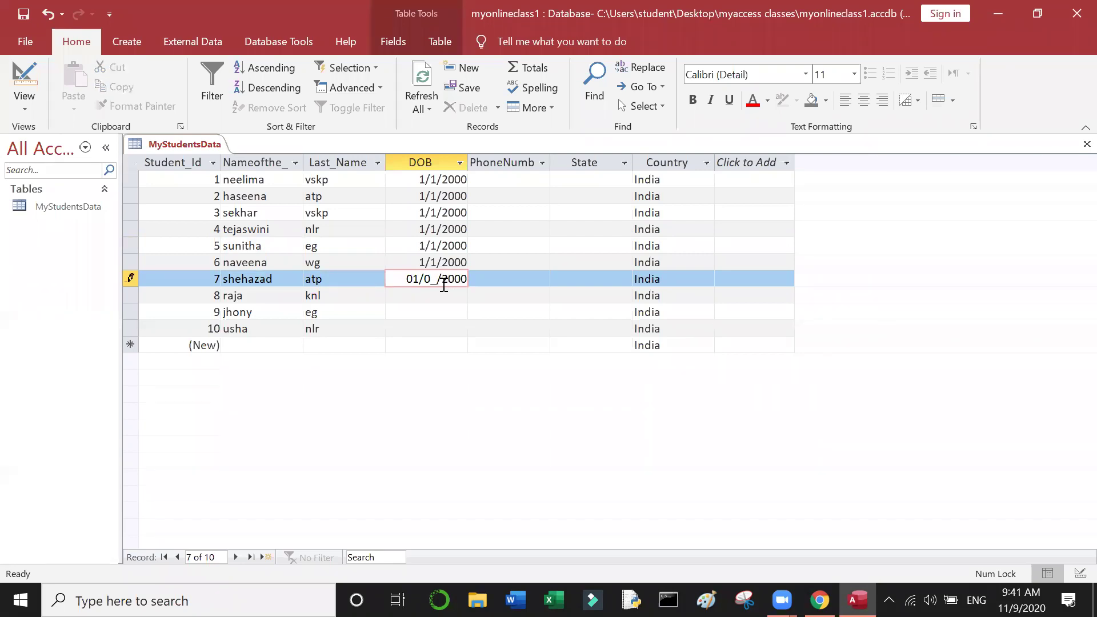
click(434, 280)
text(1)
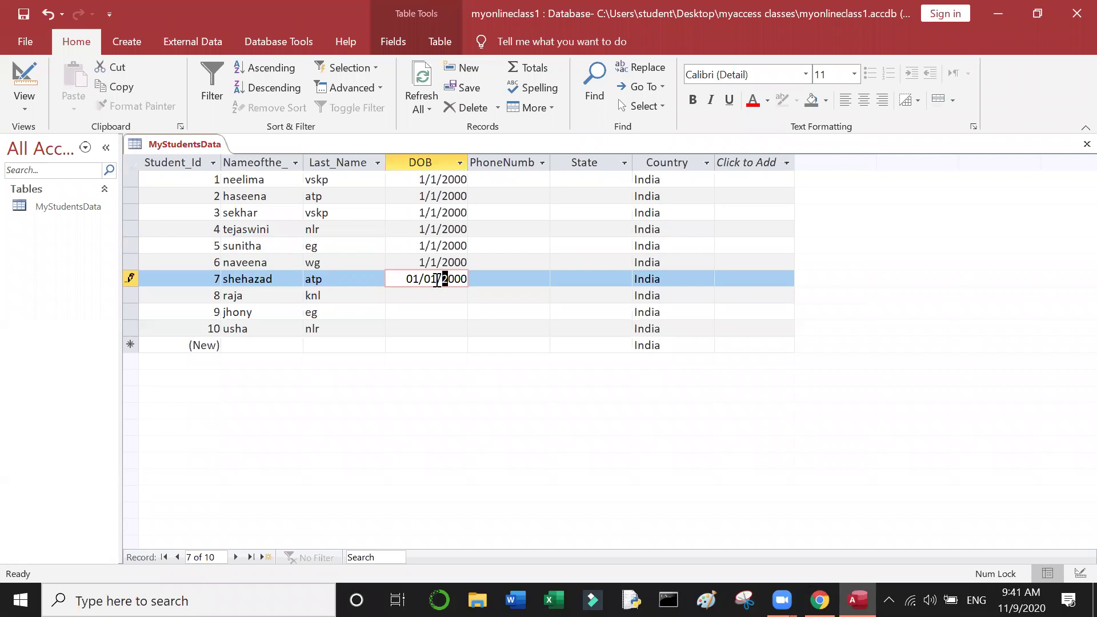
click(440, 297)
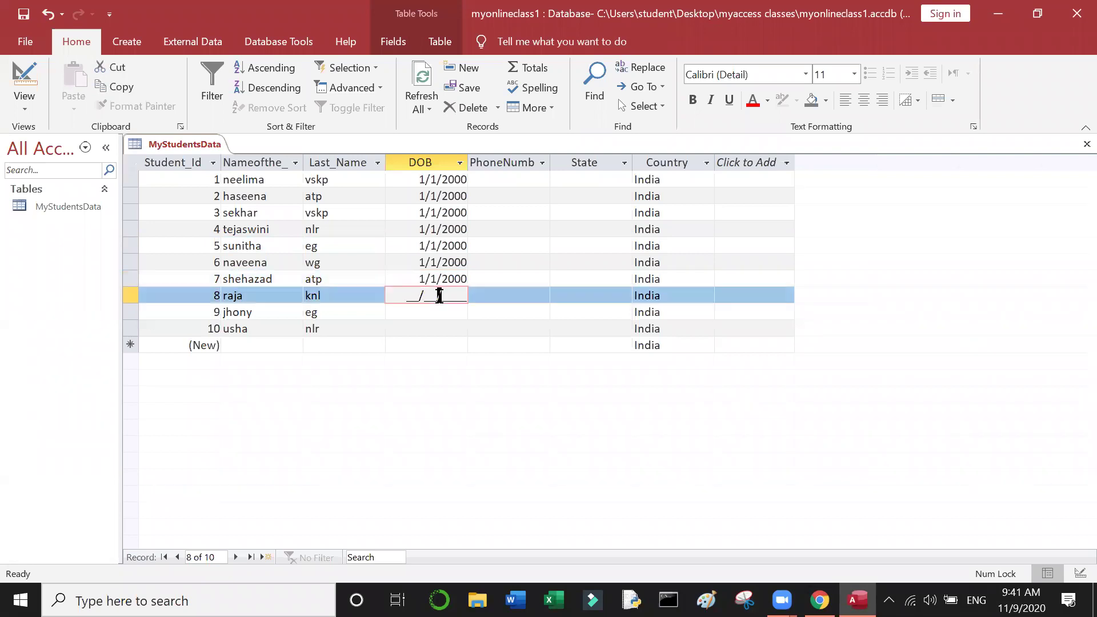
Step: Enter 01/01/2000 as the DOB for records 8 and 9
text(01/01/2000)
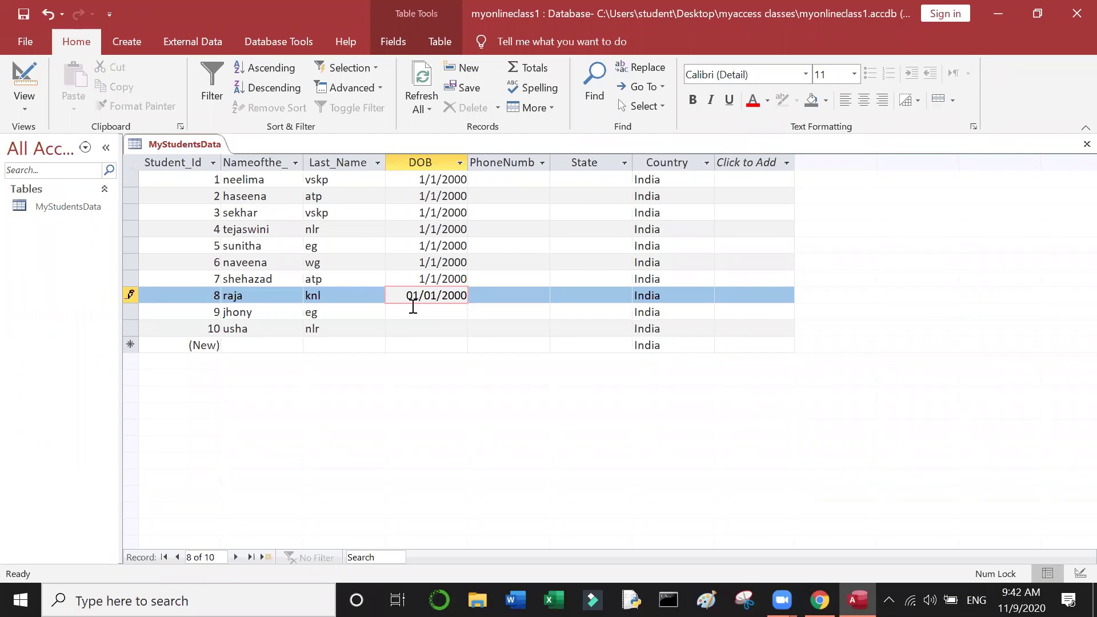
click(413, 312)
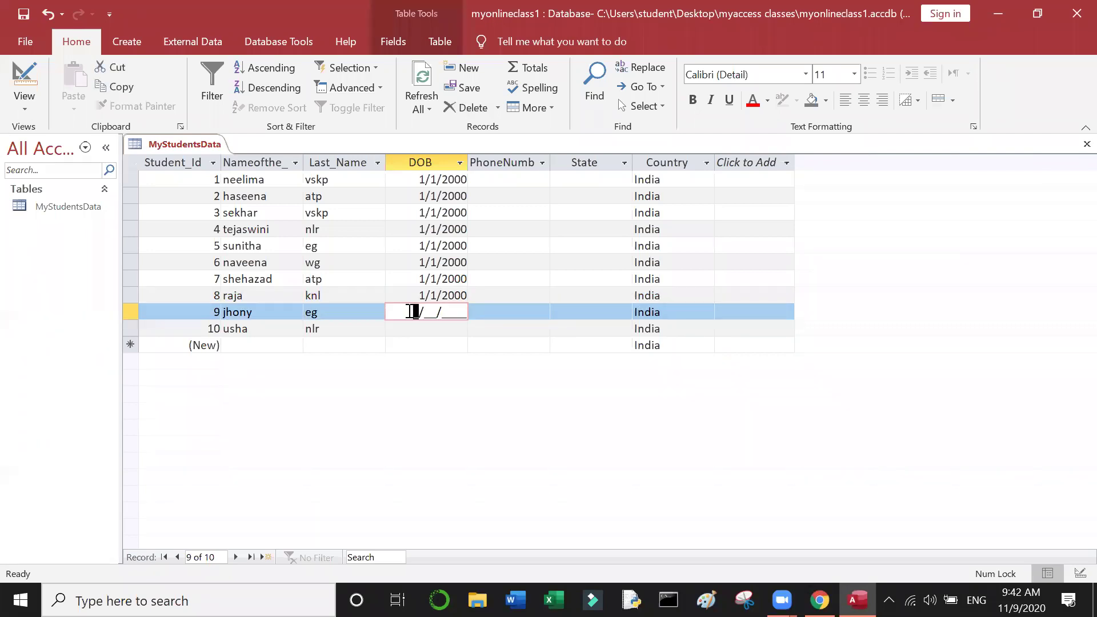
text(01/01/2000)
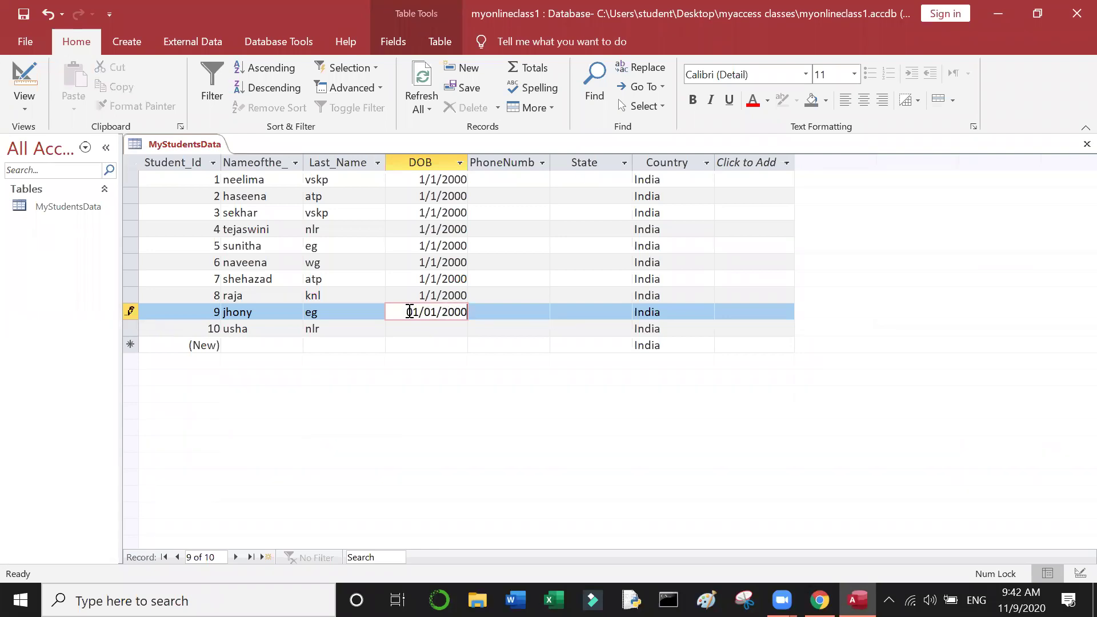
click(410, 329)
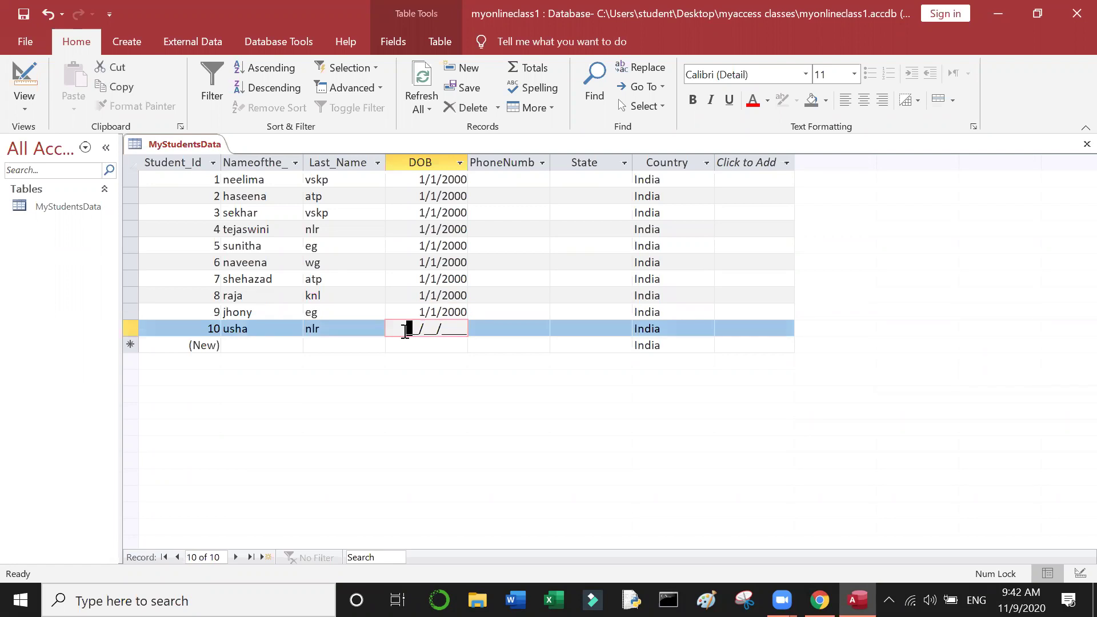
text(01/01/2000)
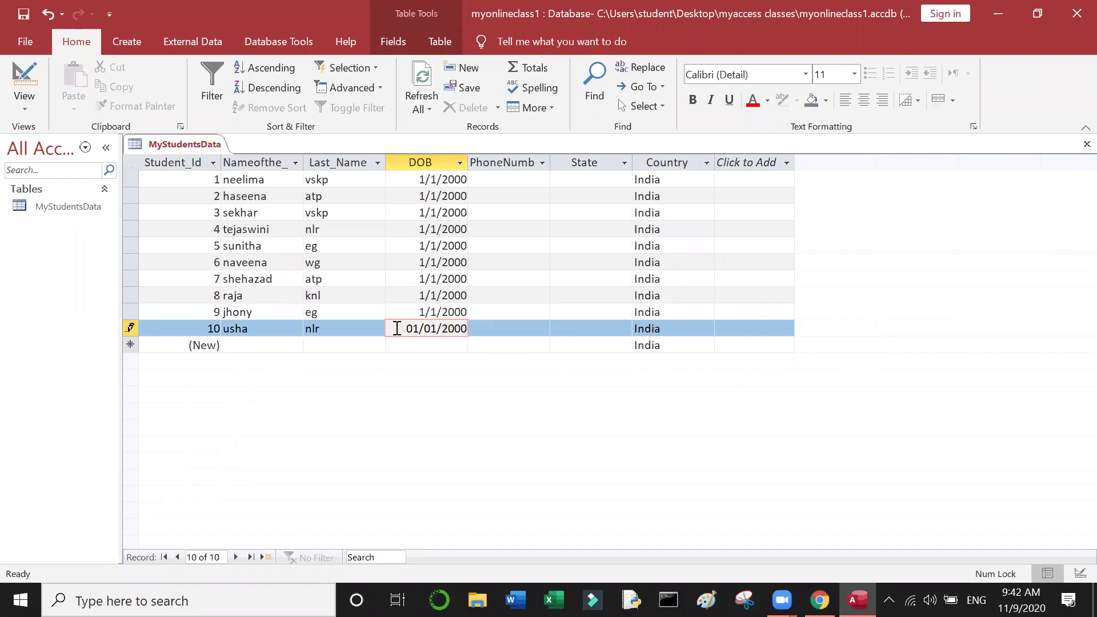
Step: Commit record 10's date of birth and enter record 1's +91 phone number
click(658, 245)
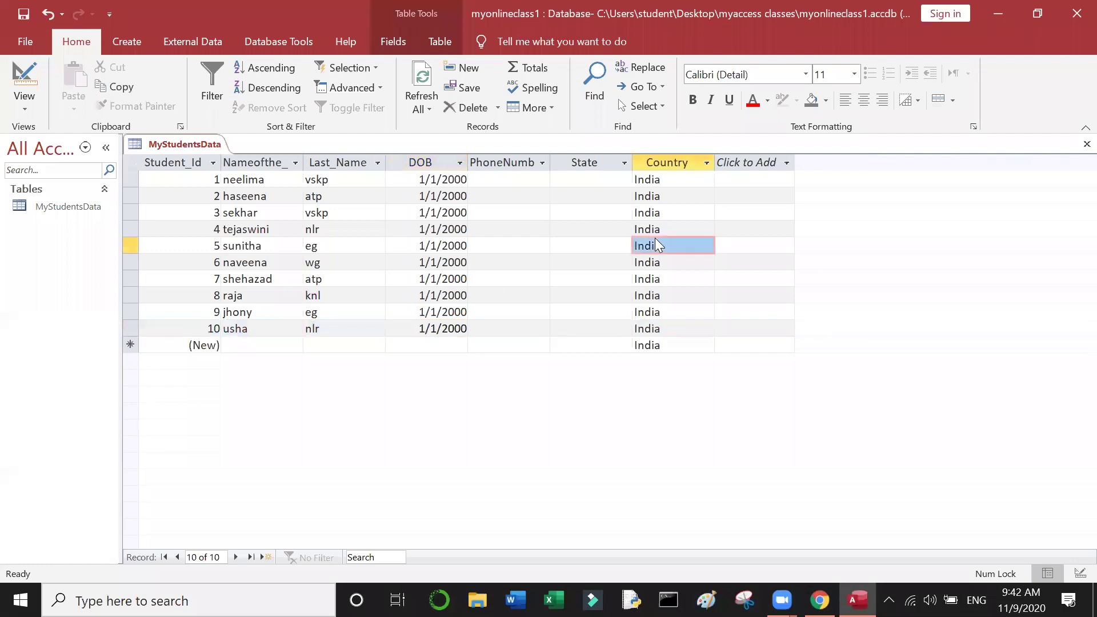
click(666, 198)
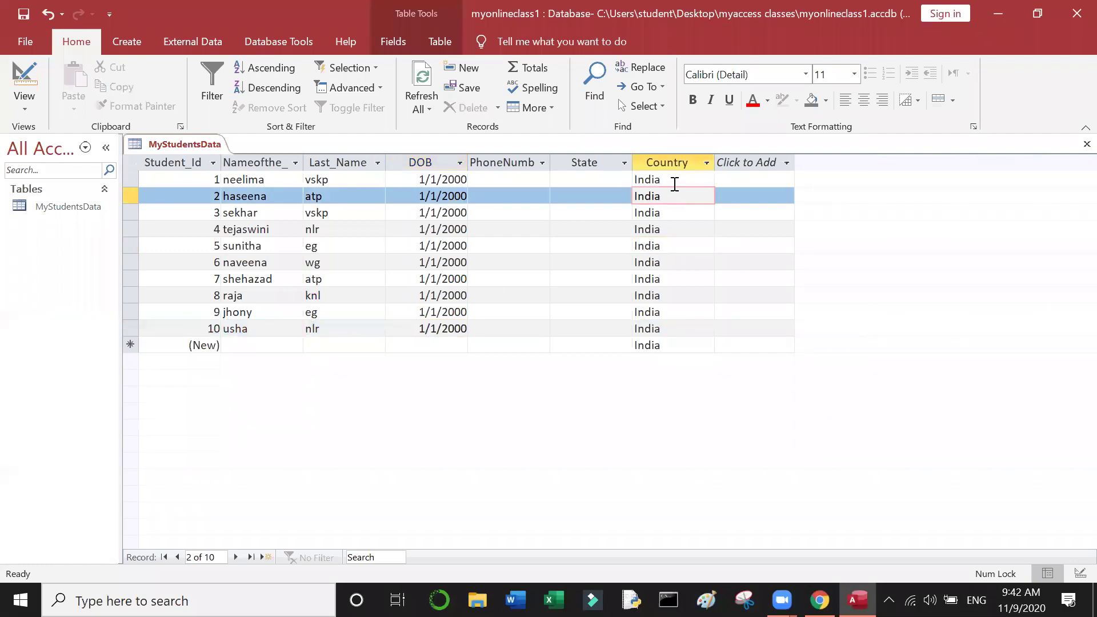
click(674, 184)
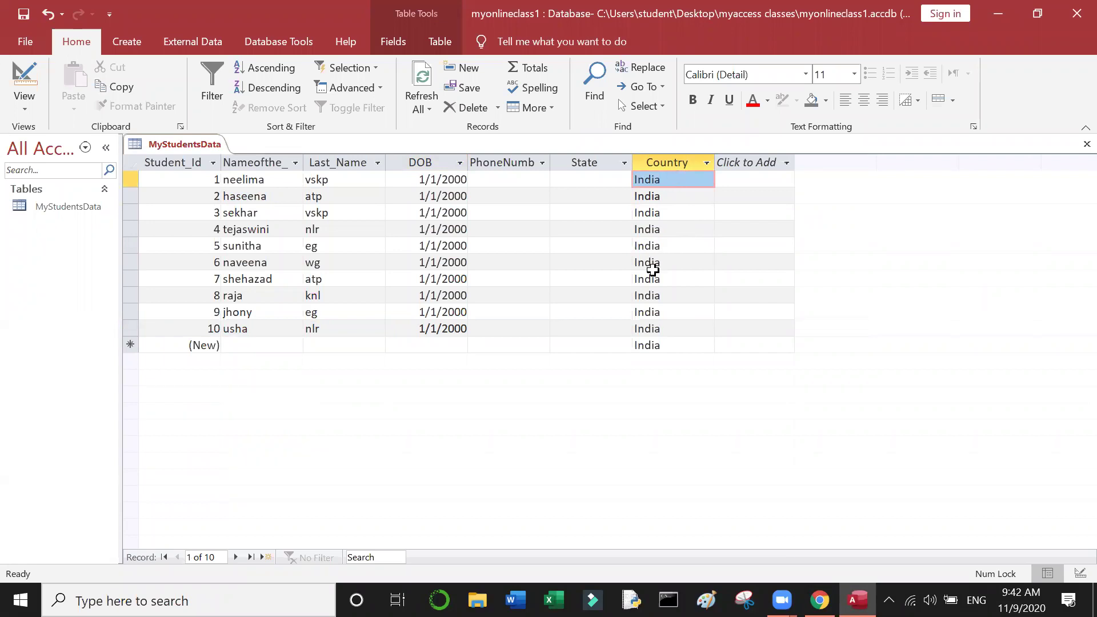
click(522, 180)
click(488, 180)
click(486, 180)
text(9)
text(1111111111)
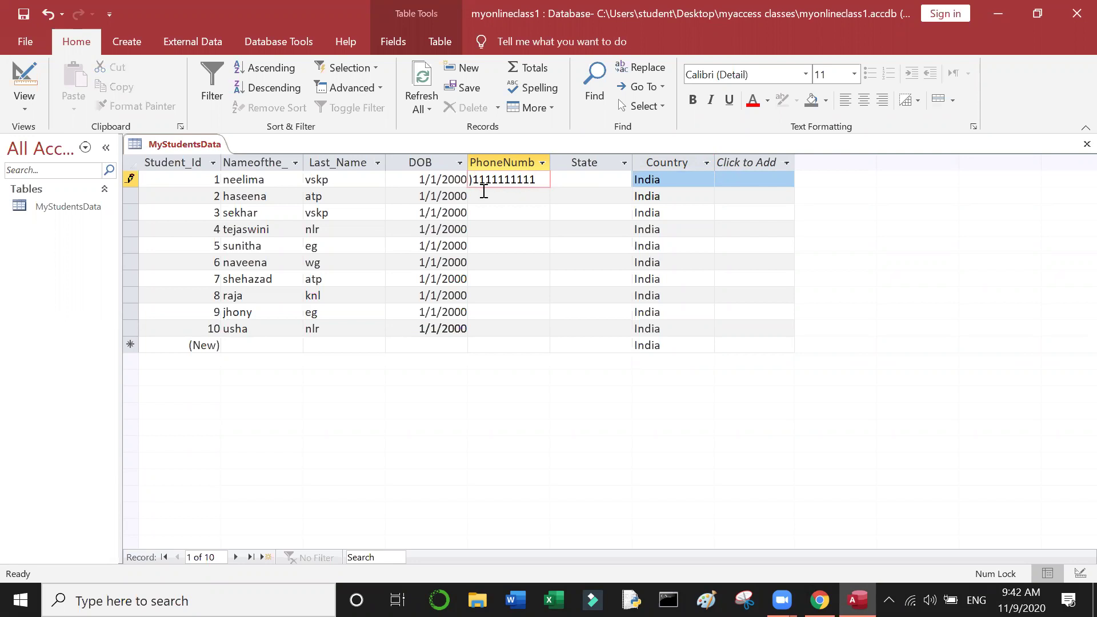
click(484, 194)
Step: Enter placeholder +91 phone numbers for records 2, 3 and 4
text(9)
key(Right)
key(Left)
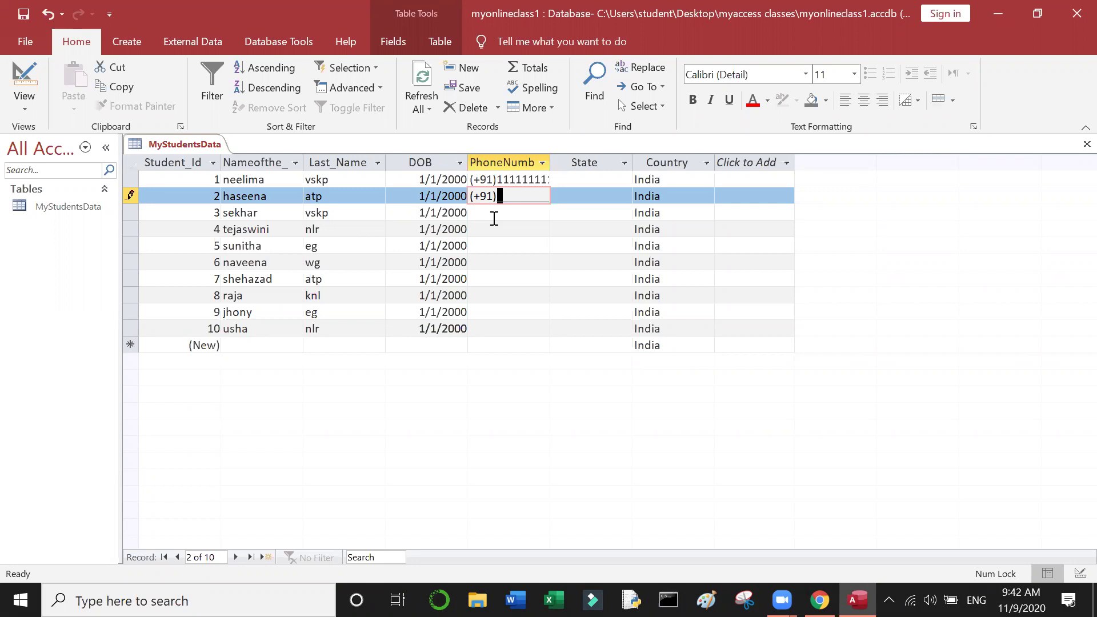
text(2222222222)
click(492, 216)
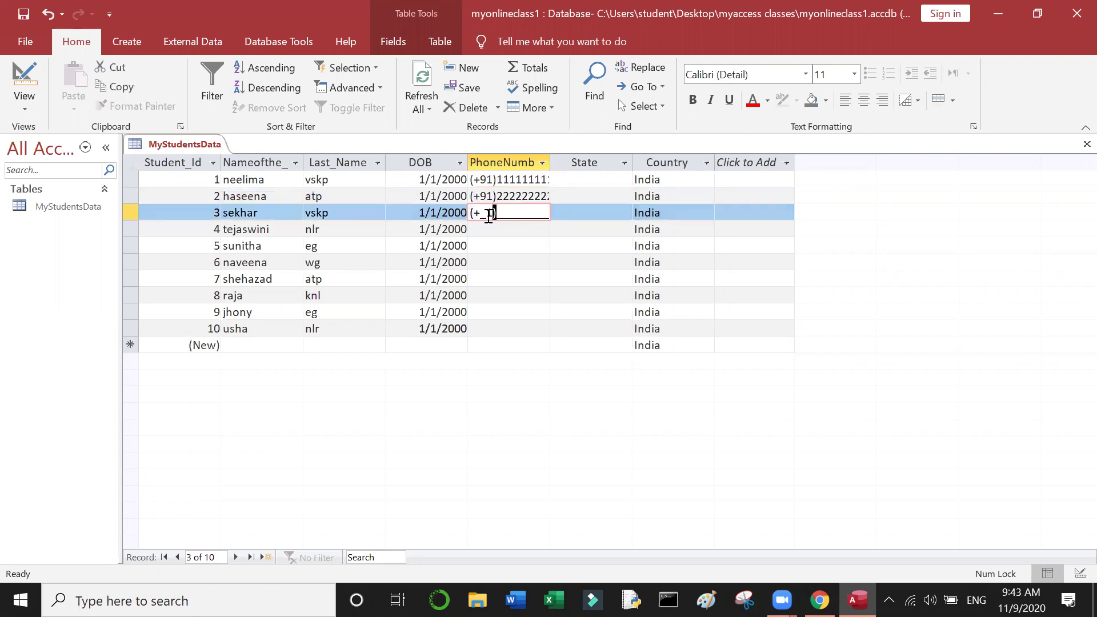
click(490, 216)
text(91)
text(3)
text(333333333)
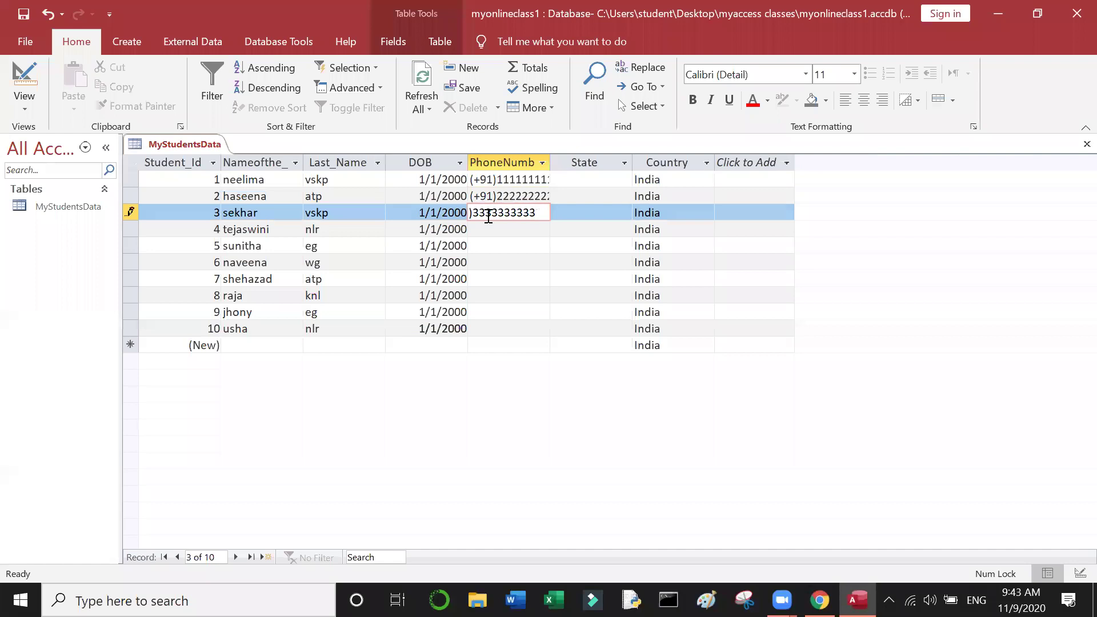
click(489, 228)
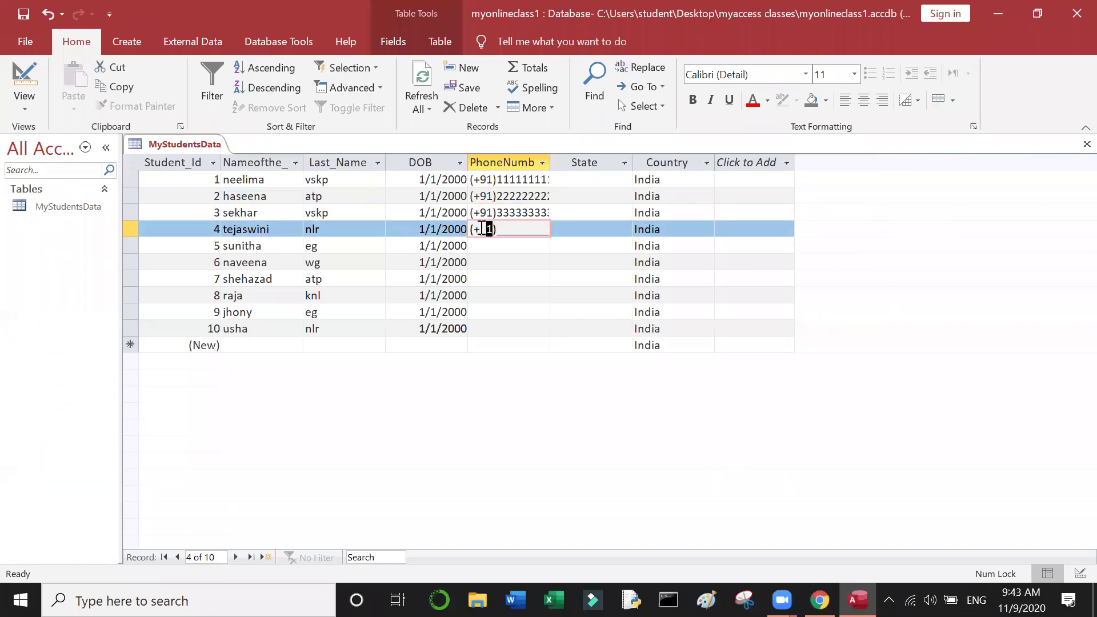
text(91)
text(4444444444)
click(496, 245)
Step: Enter placeholder +91 phone numbers for records 5, 6 and 7
click(484, 246)
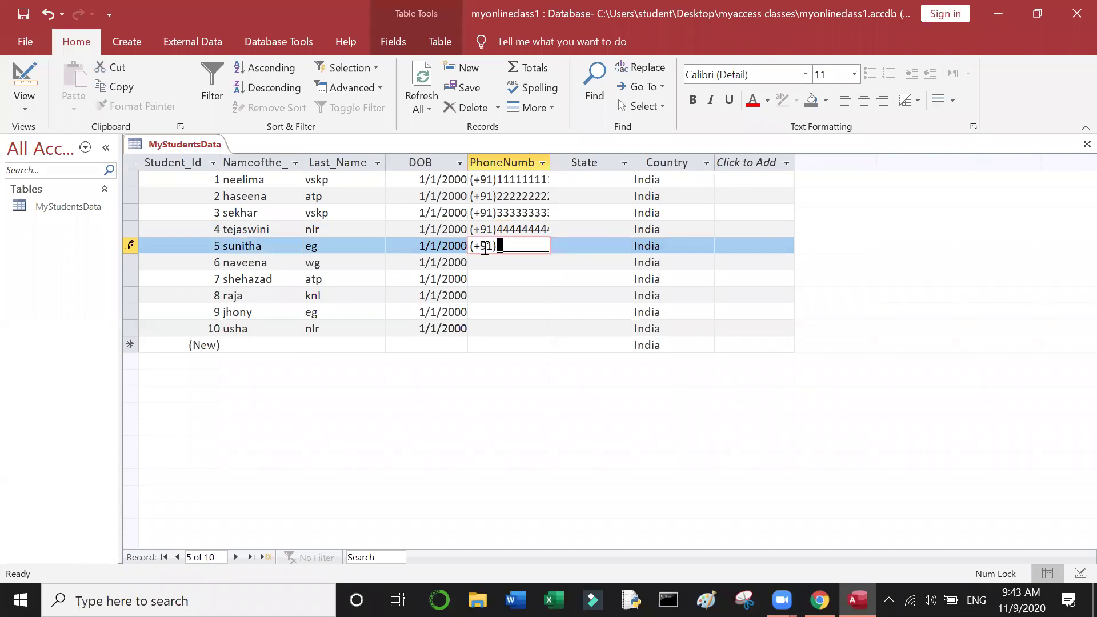
text(5555555555)
click(483, 261)
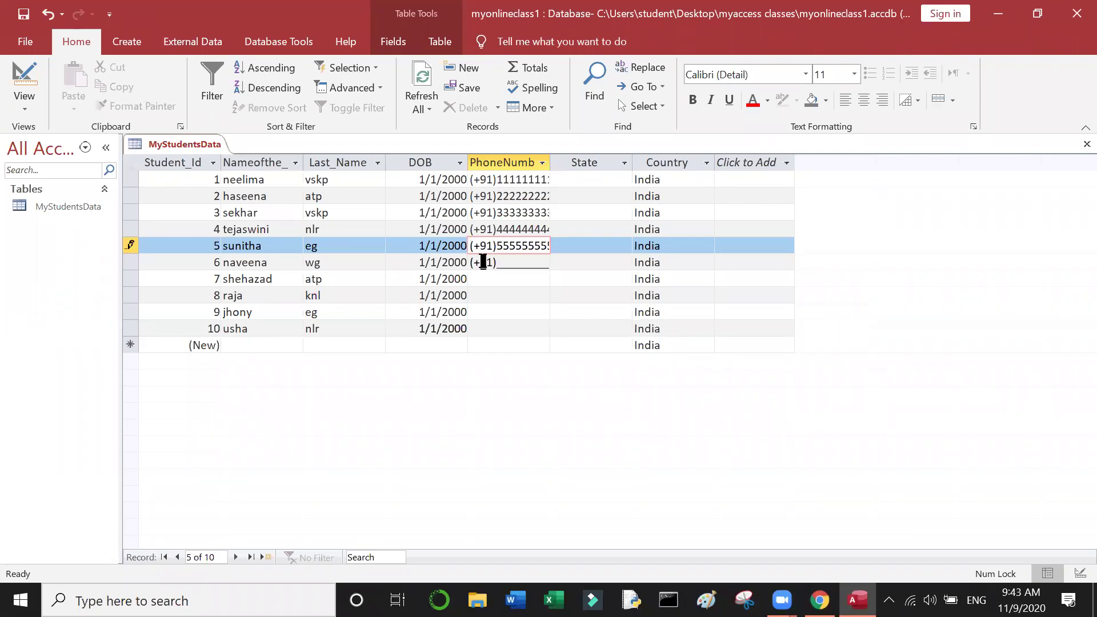
text(91)
text(6)
text(666666666)
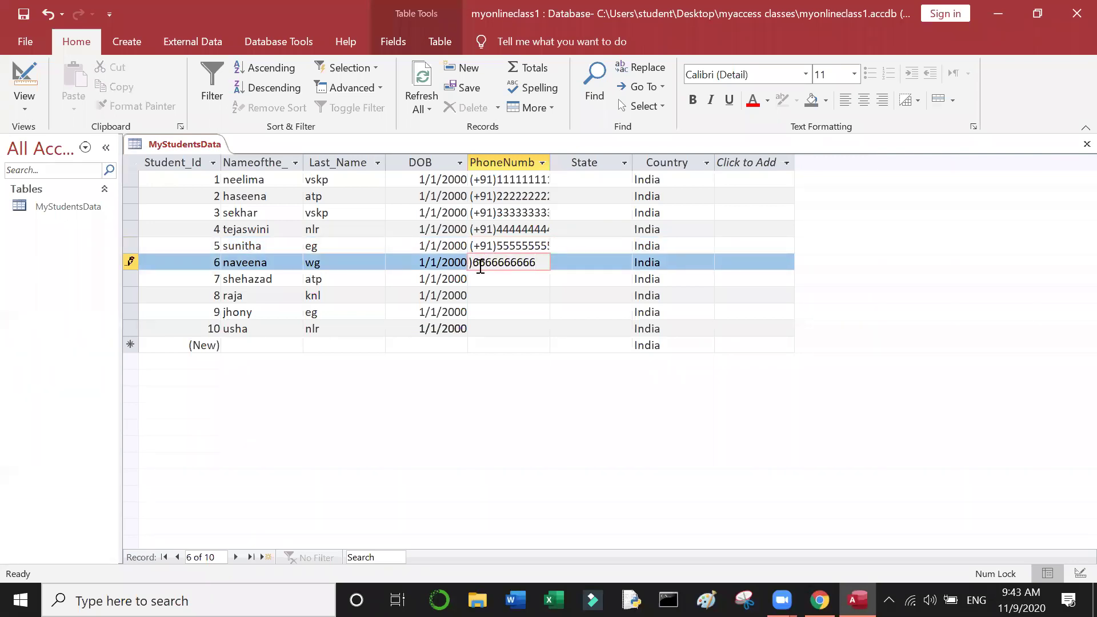
click(483, 279)
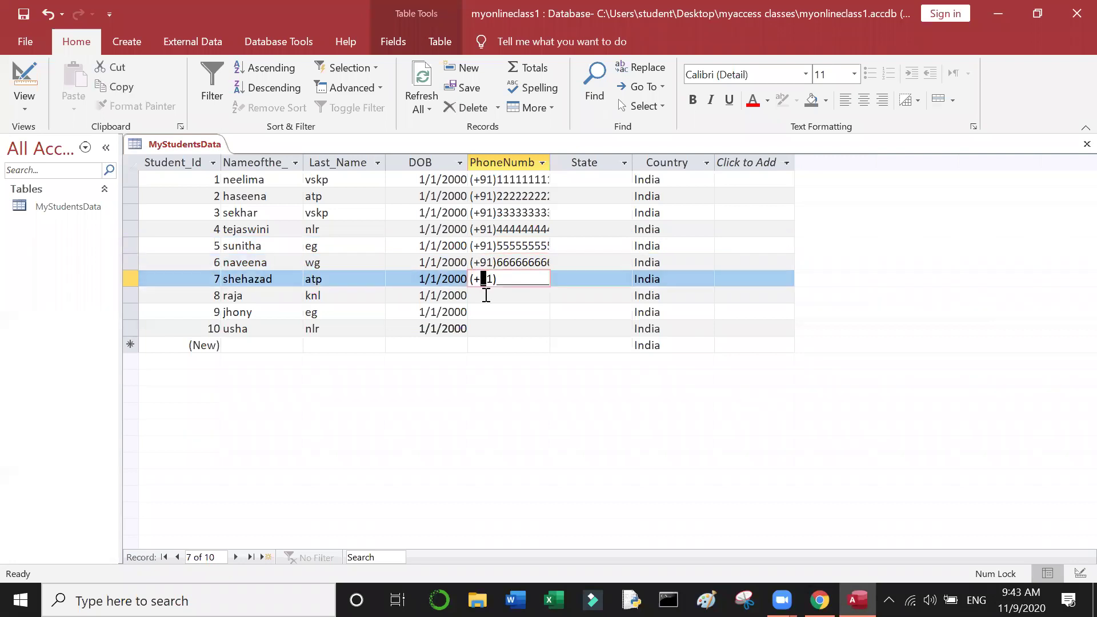
text(91)
text(7777777777)
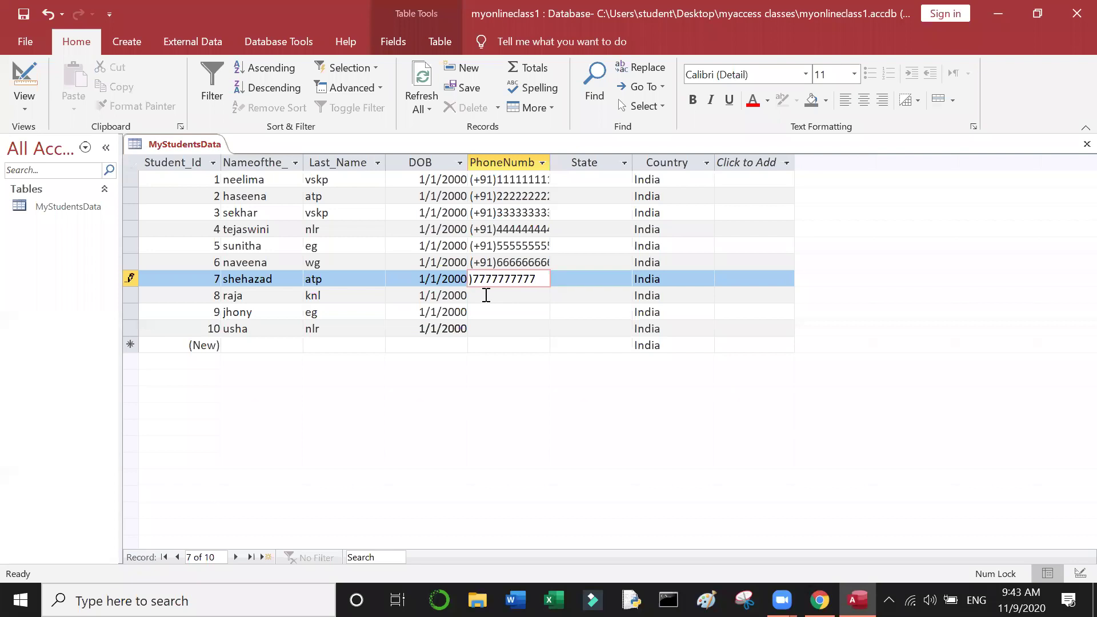
click(487, 296)
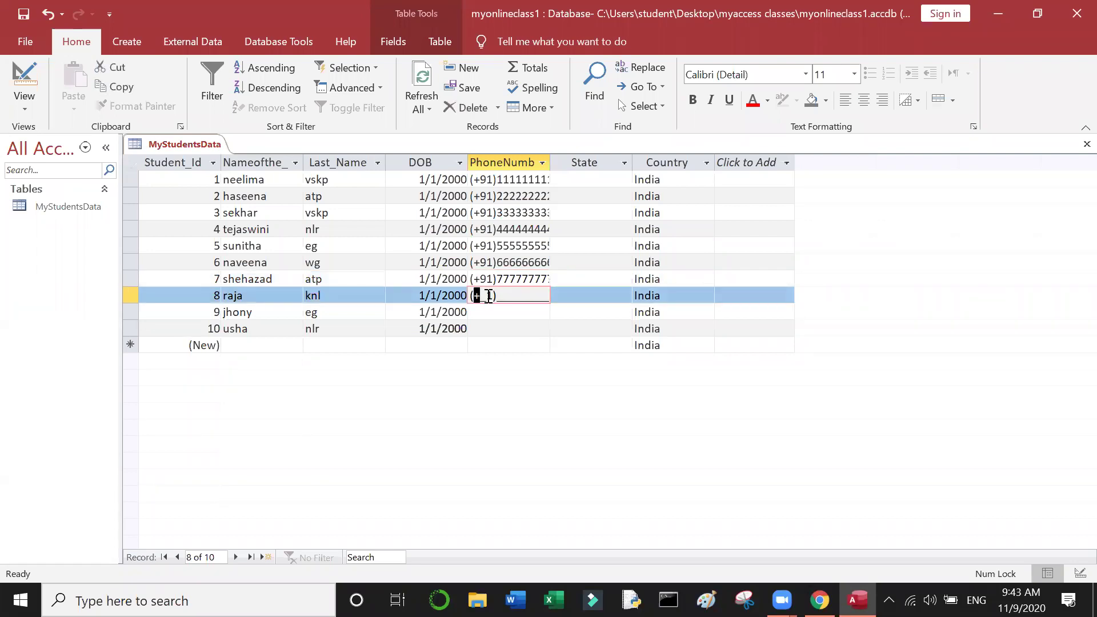
Step: Enter placeholder +91 phone numbers for records 8, 9 and 10
click(484, 295)
text(9)
text(8888888888)
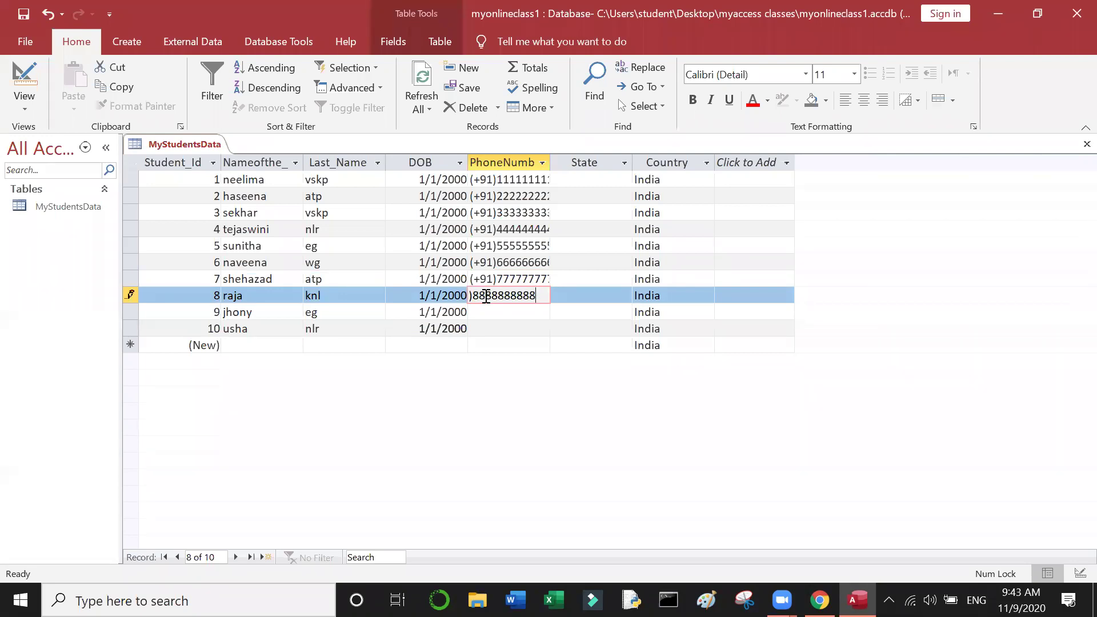
click(482, 311)
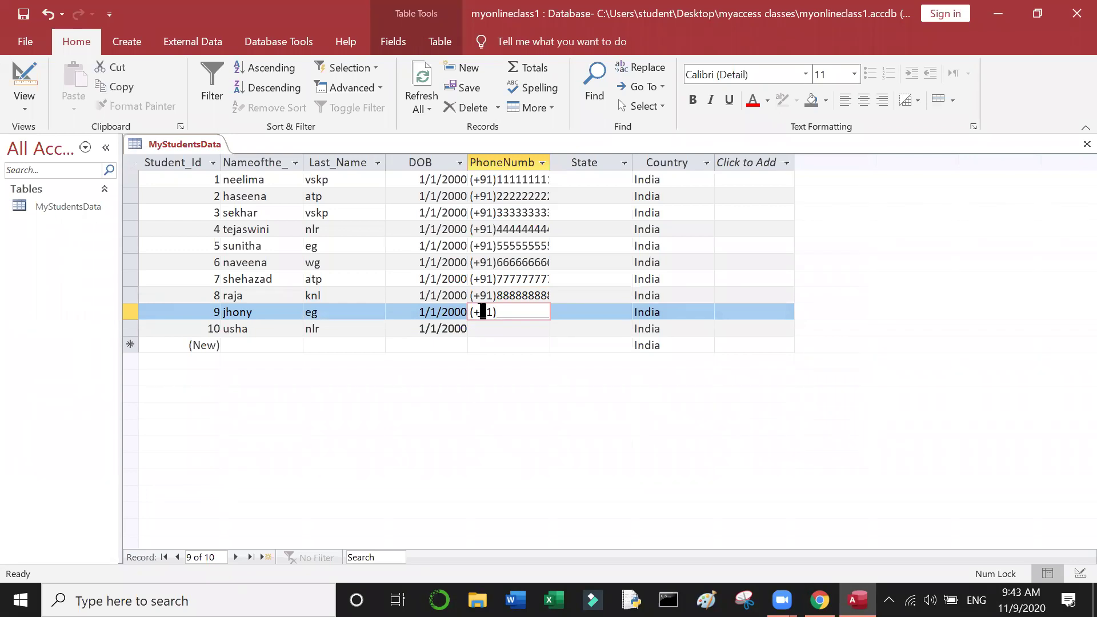
text(99999999999)
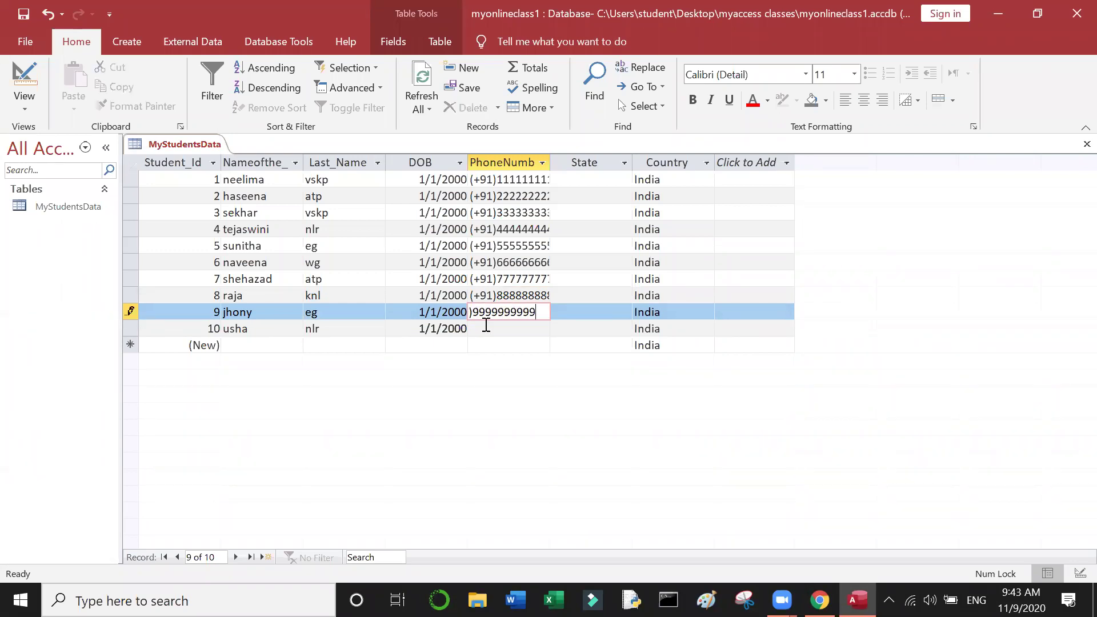
click(487, 328)
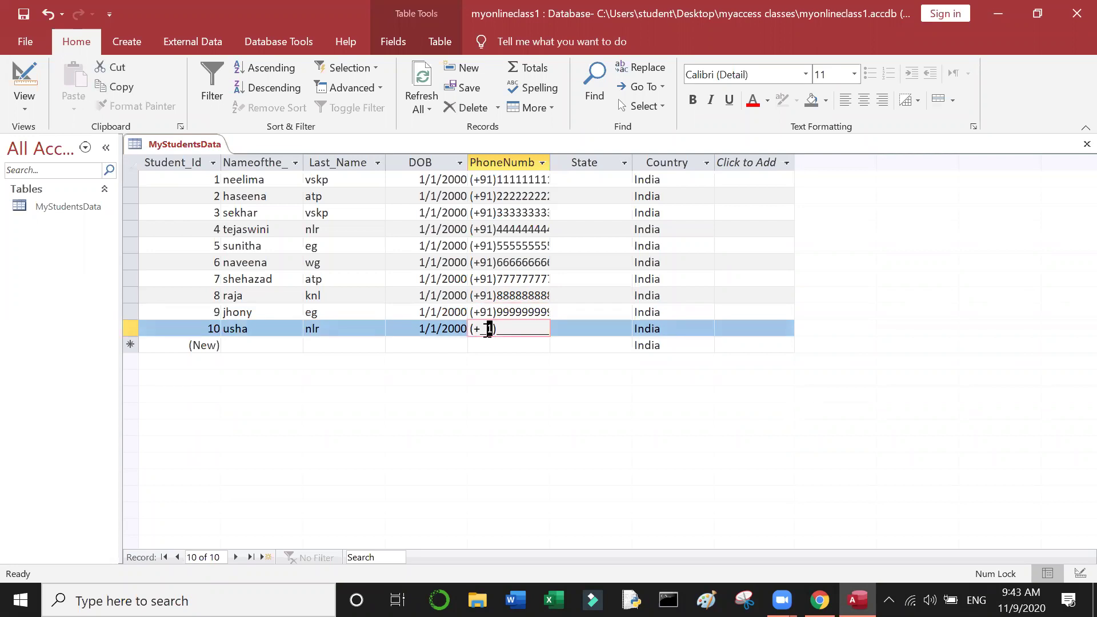
click(484, 329)
text(9)
key(Right)
key(Left)
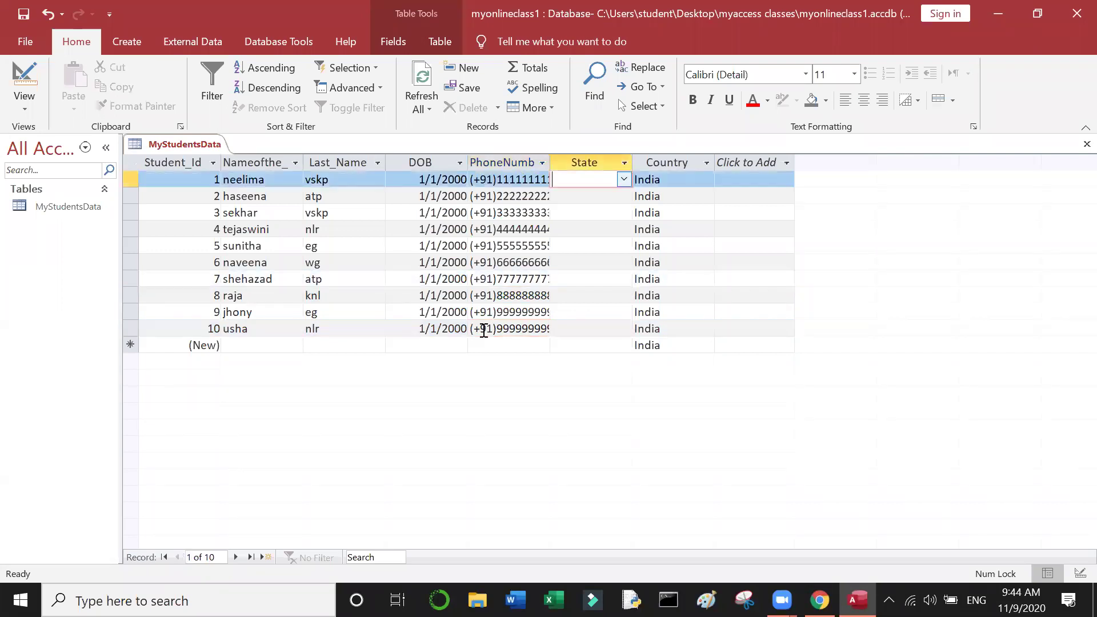
Step: Set the State of rows 1–3 to Andhra Pradesh, Telangana and Tamil nadu
click(625, 181)
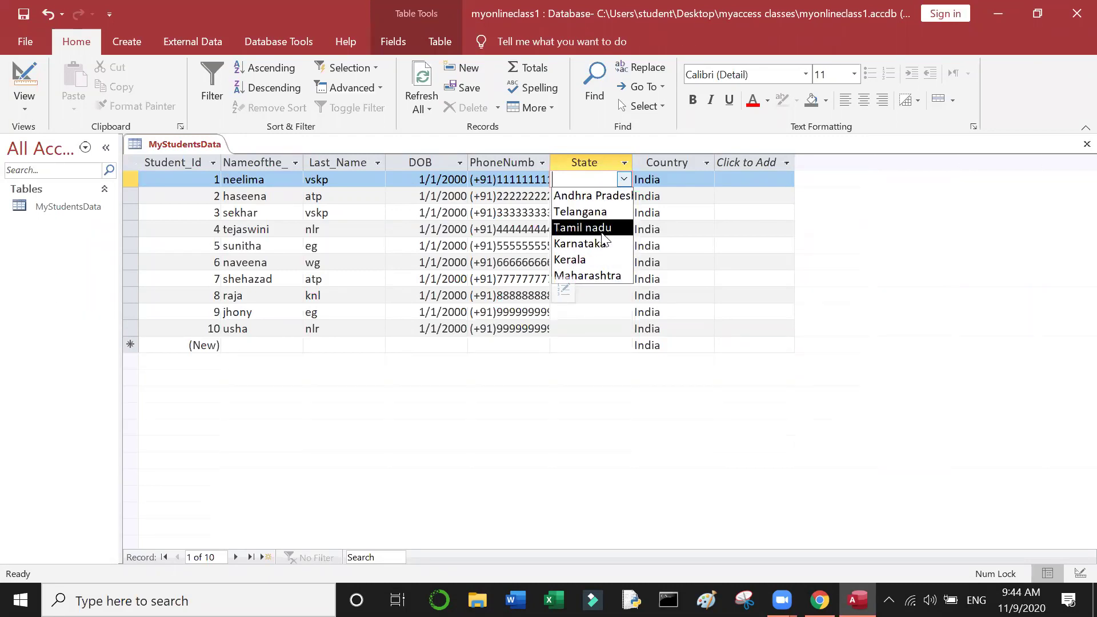
click(613, 196)
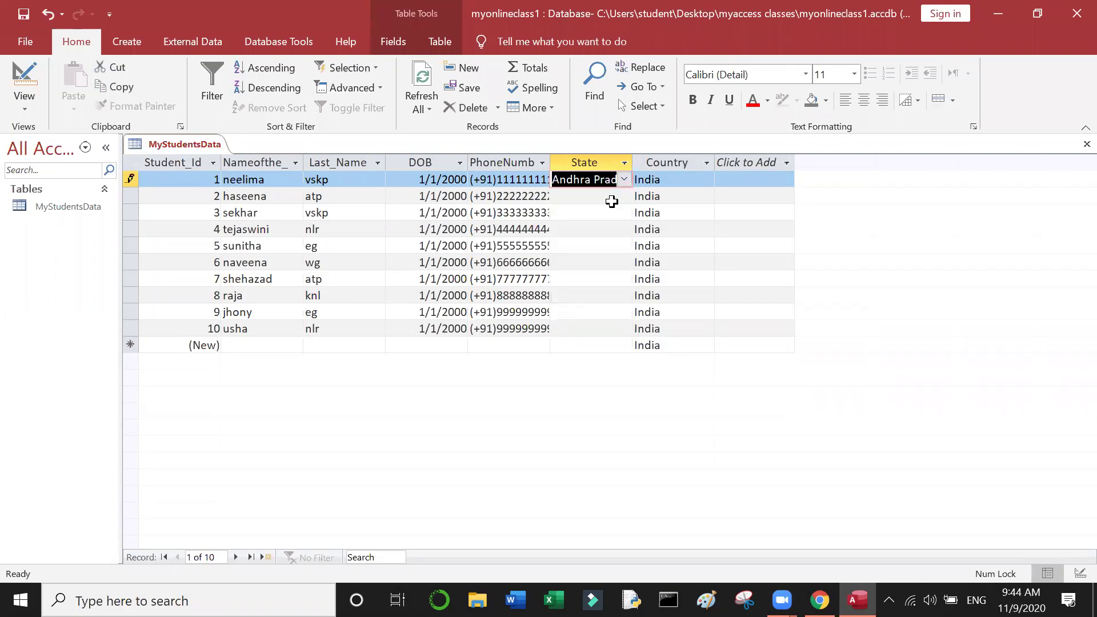
click(613, 196)
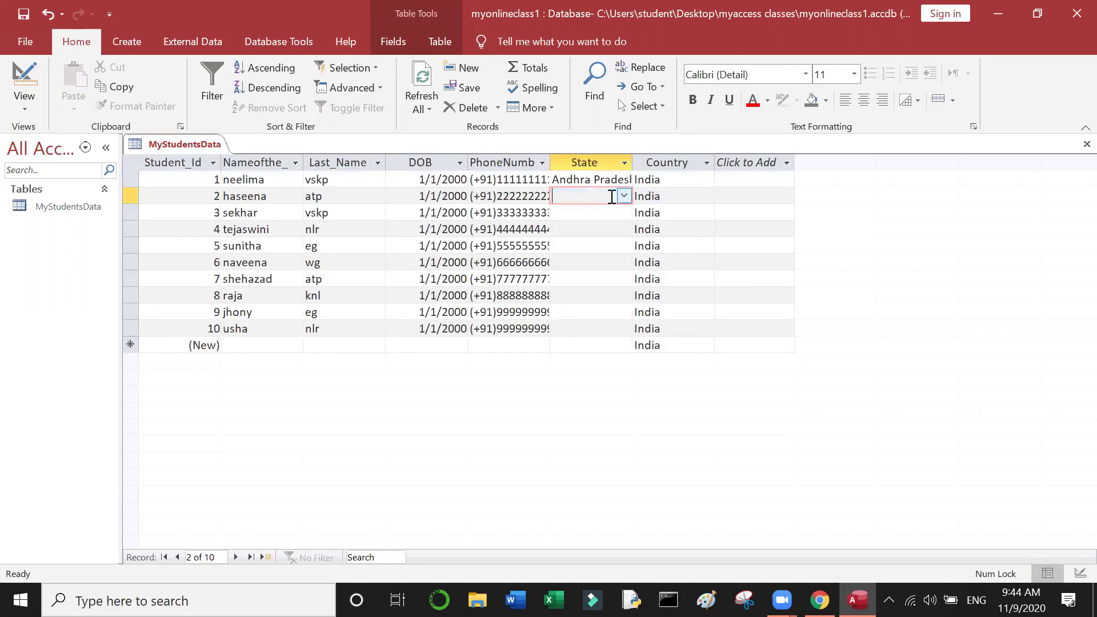
click(622, 195)
click(574, 226)
click(574, 212)
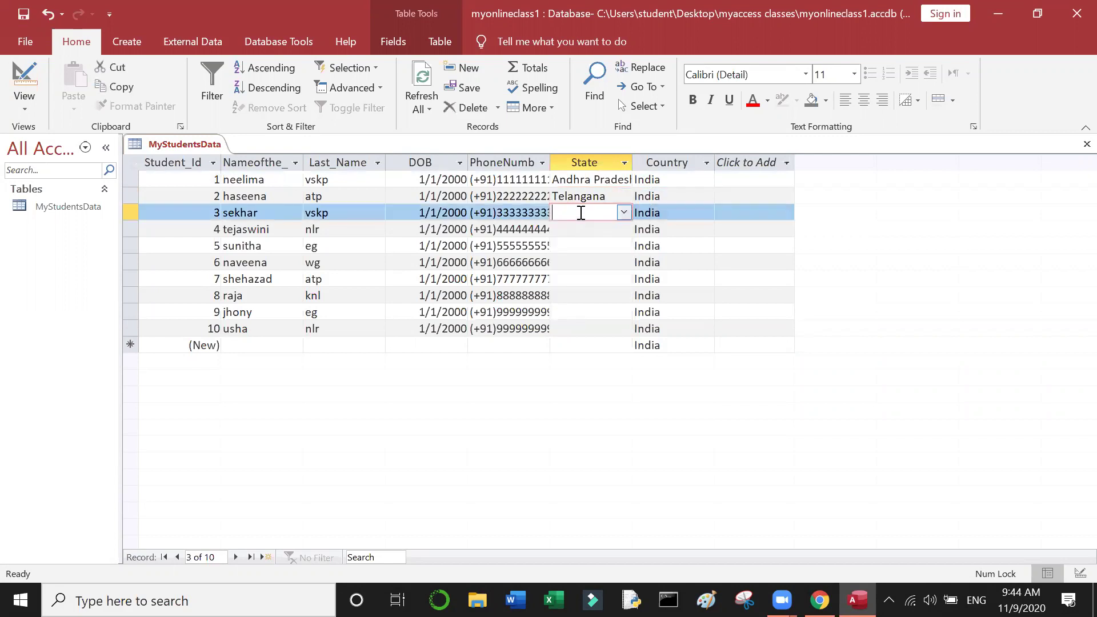
click(624, 212)
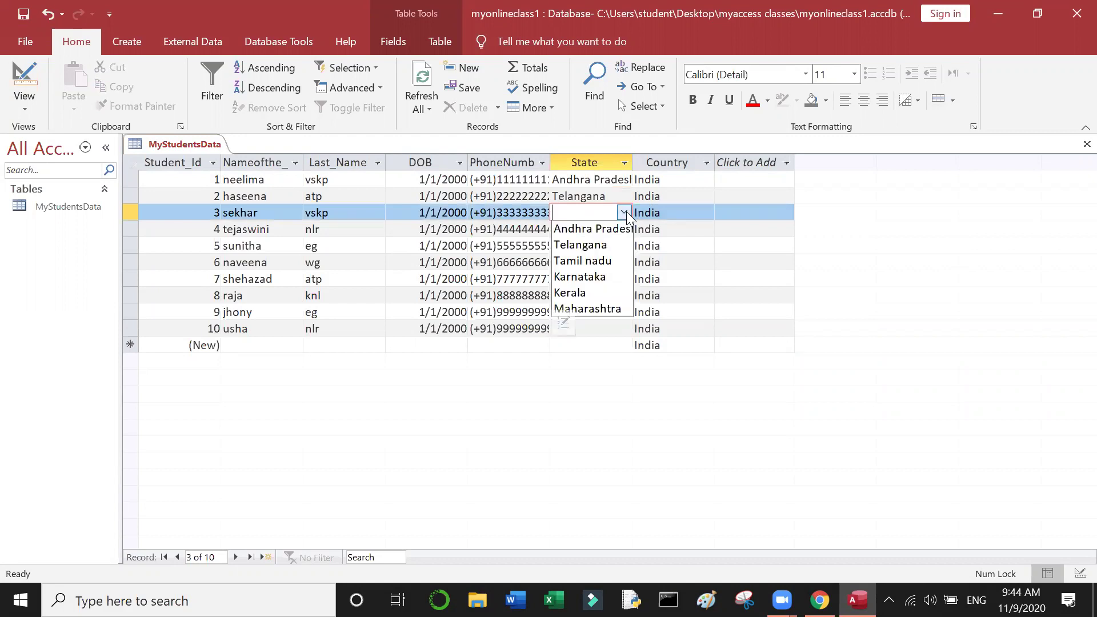
click(592, 253)
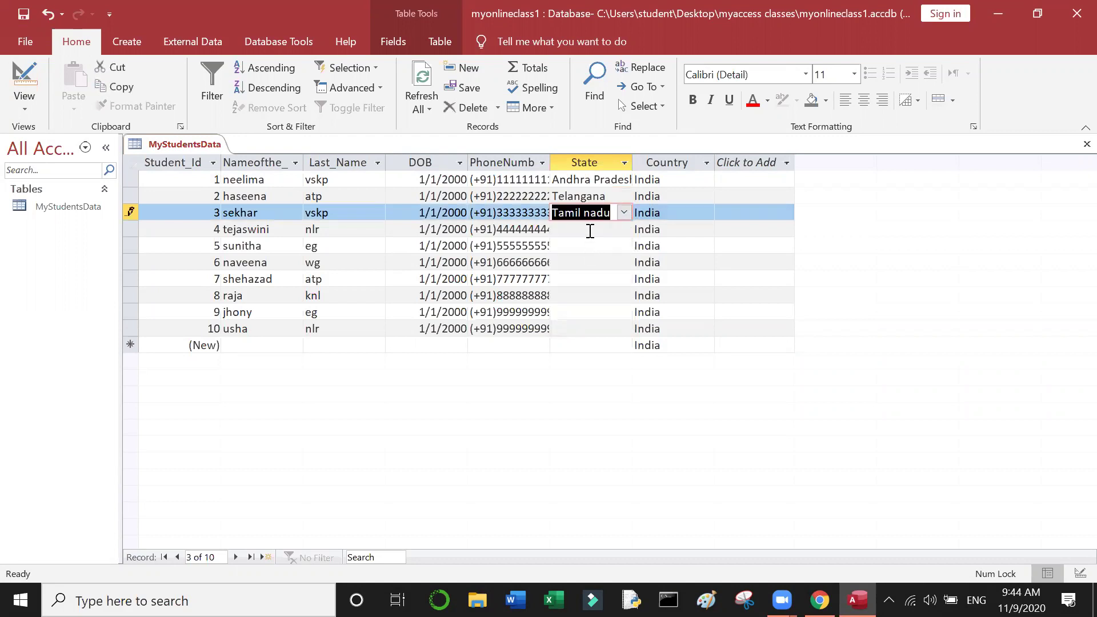
Step: Set rows 4–7 to Karnataka, Maharashtra, Andhra Pradesh and Telangana
click(590, 230)
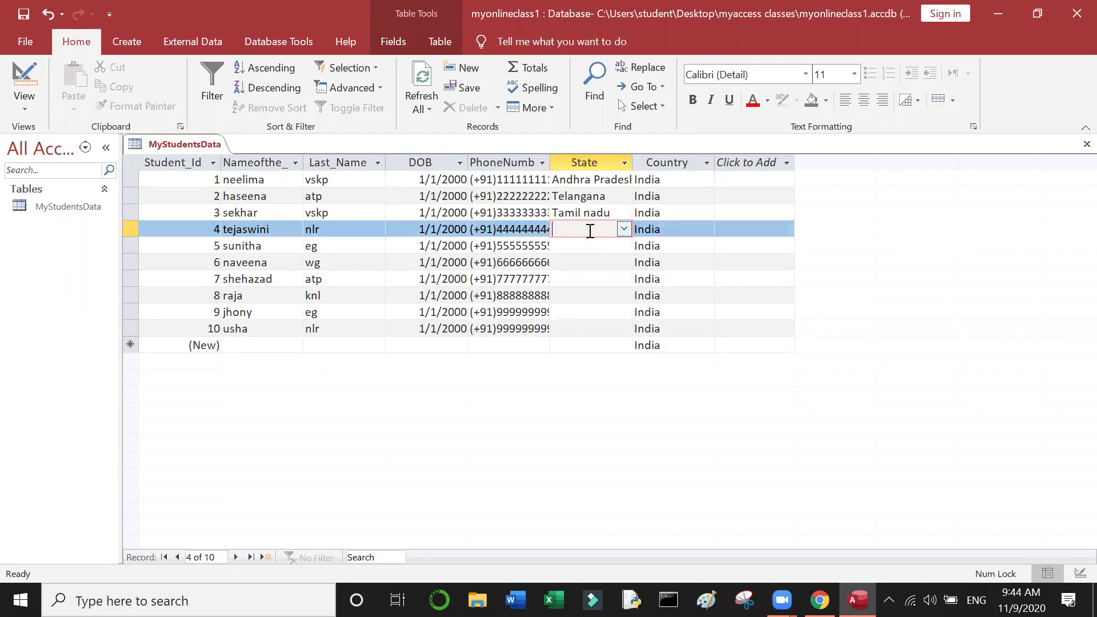
text(k)
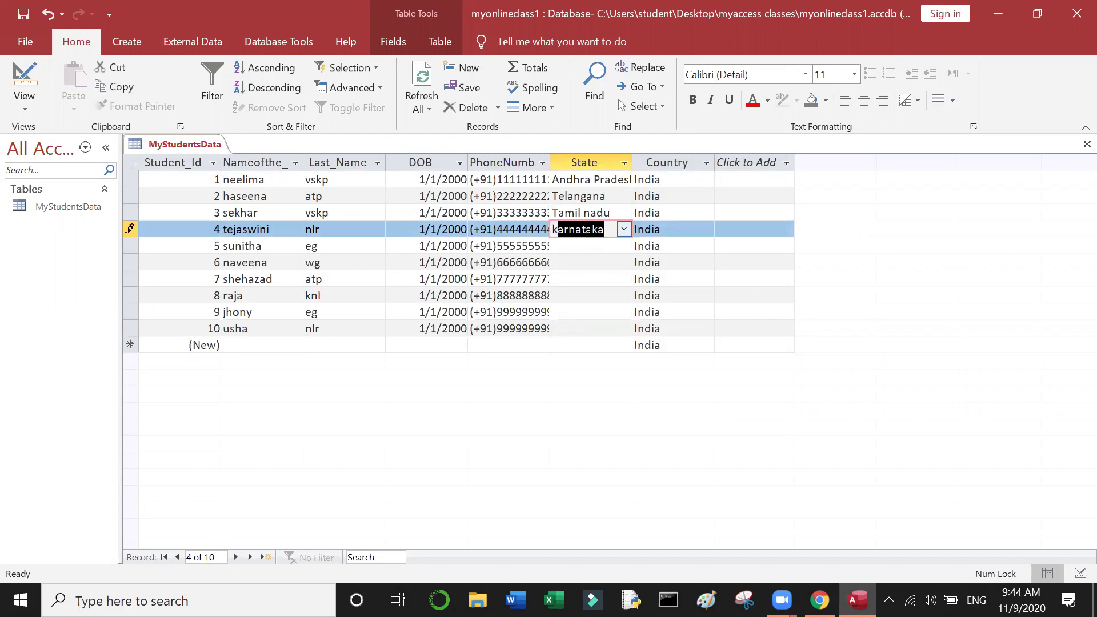
text(arnataka)
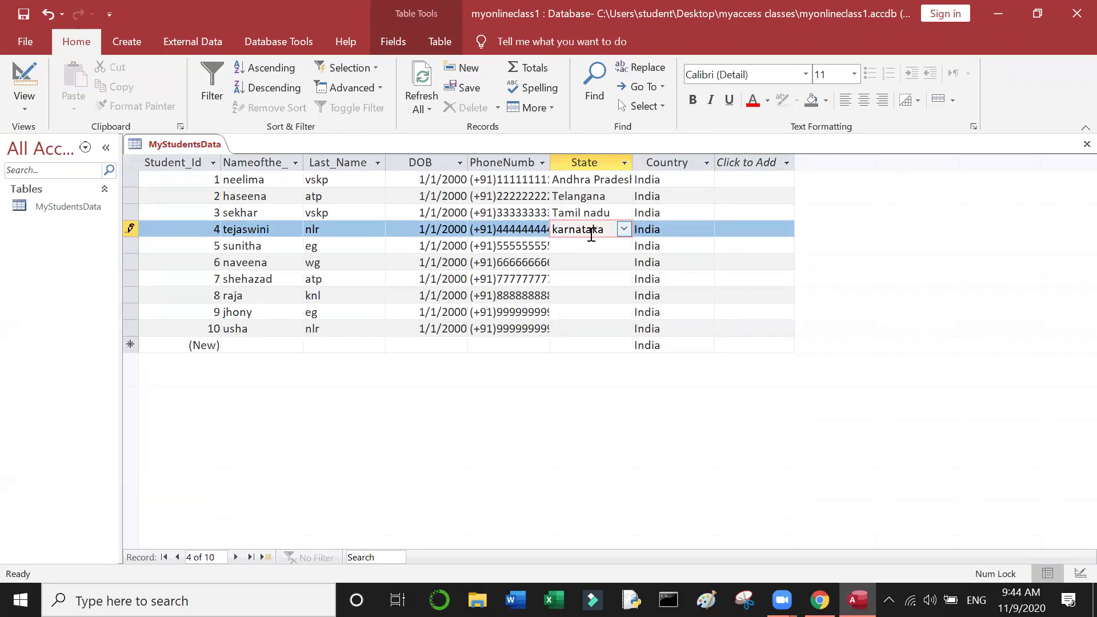
click(588, 246)
text(maharashtra)
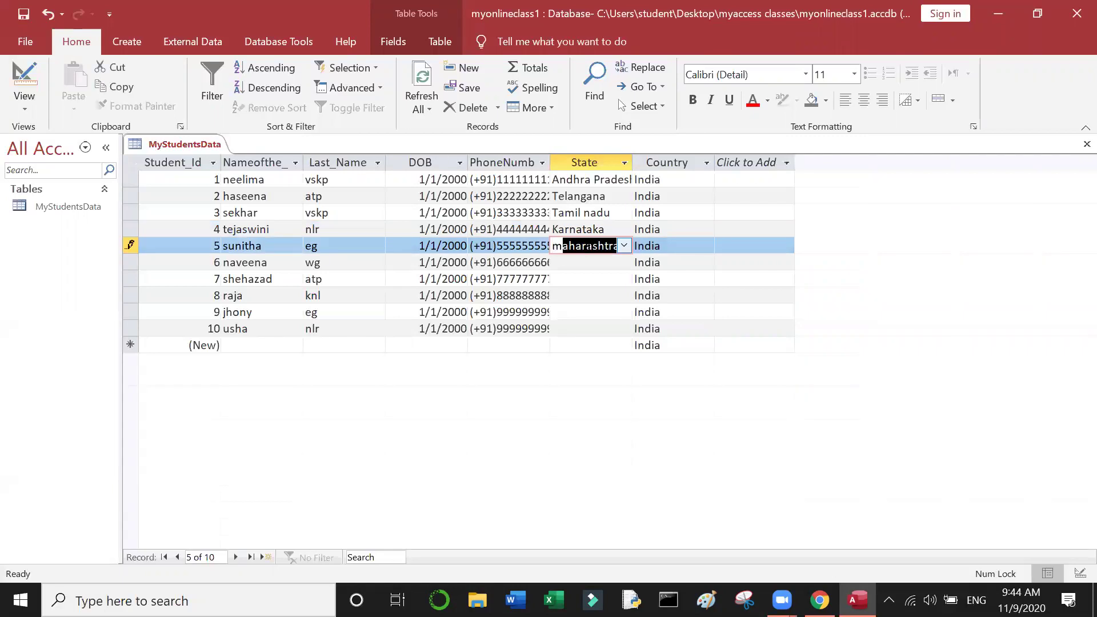
key(Down)
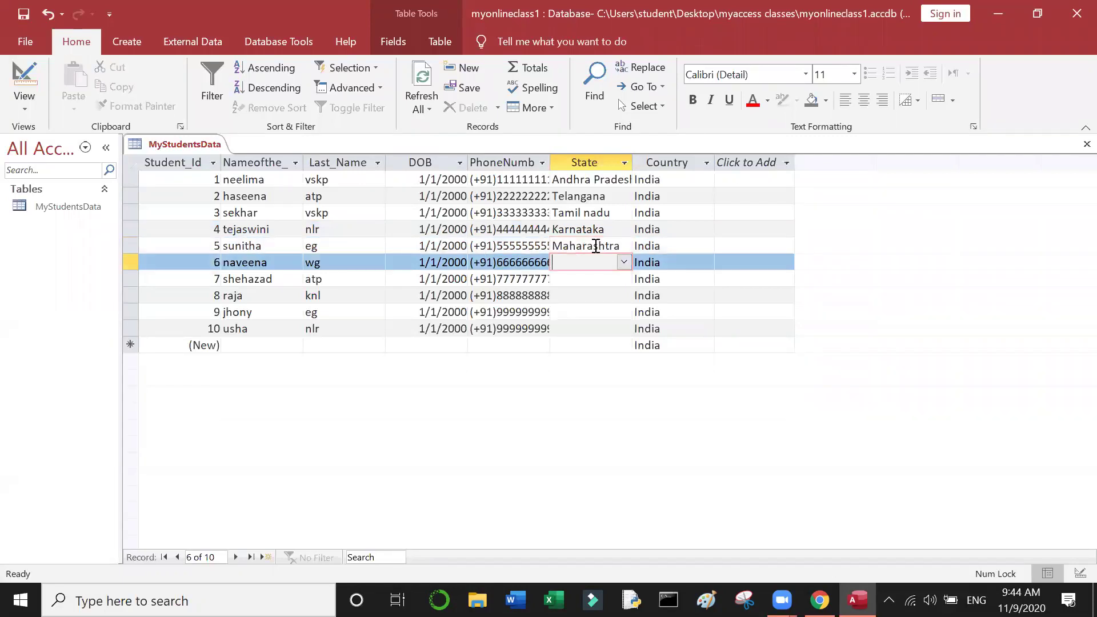
click(624, 262)
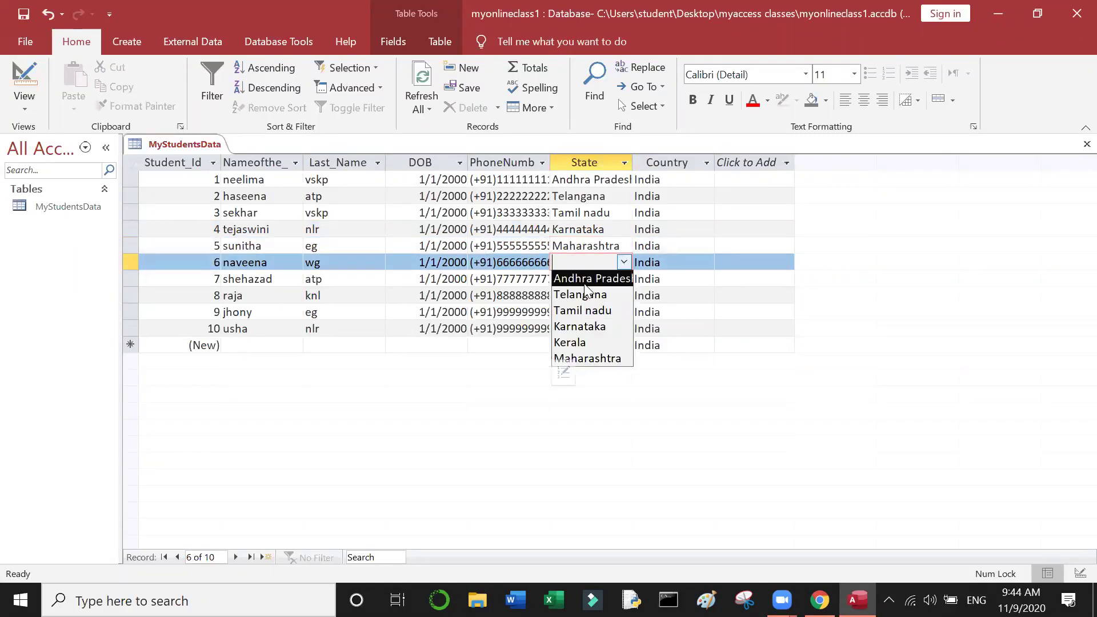
click(582, 277)
key(Down)
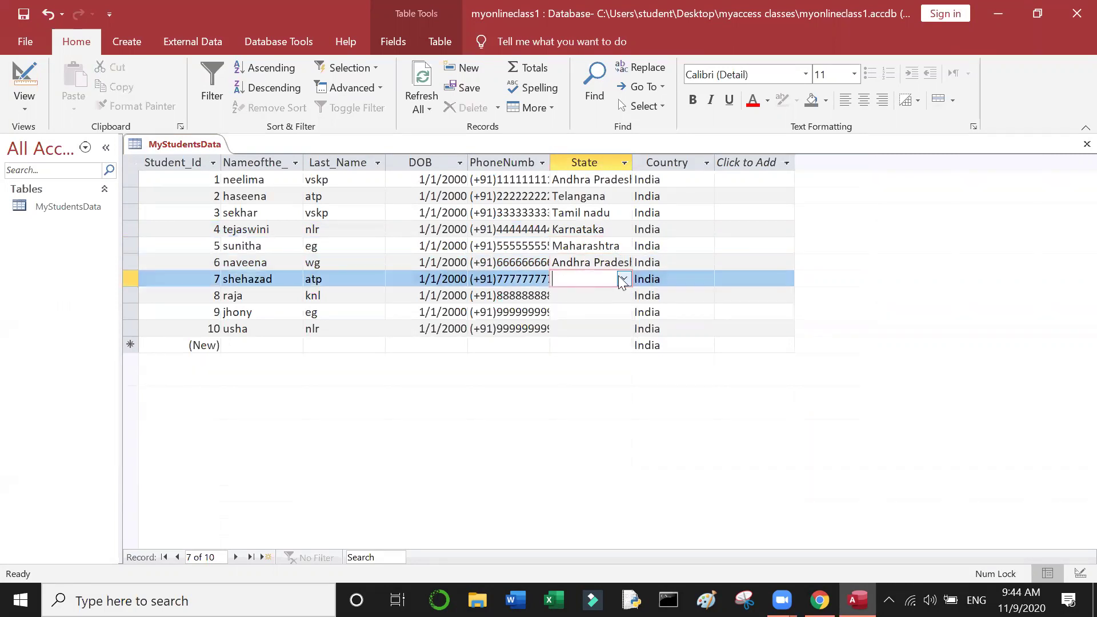
click(623, 279)
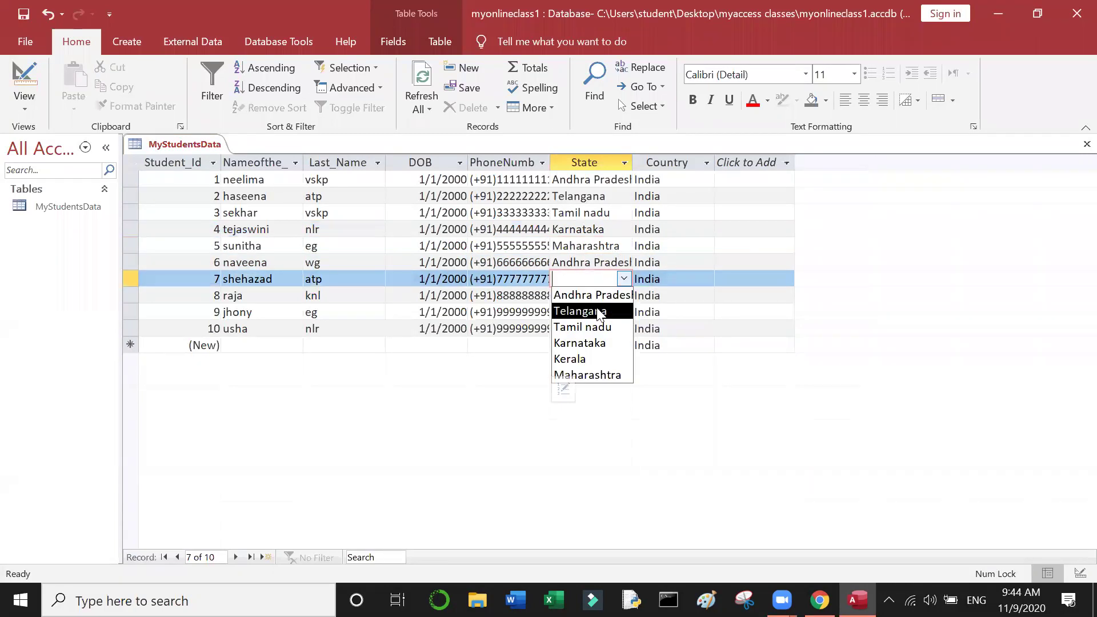
click(599, 310)
click(592, 300)
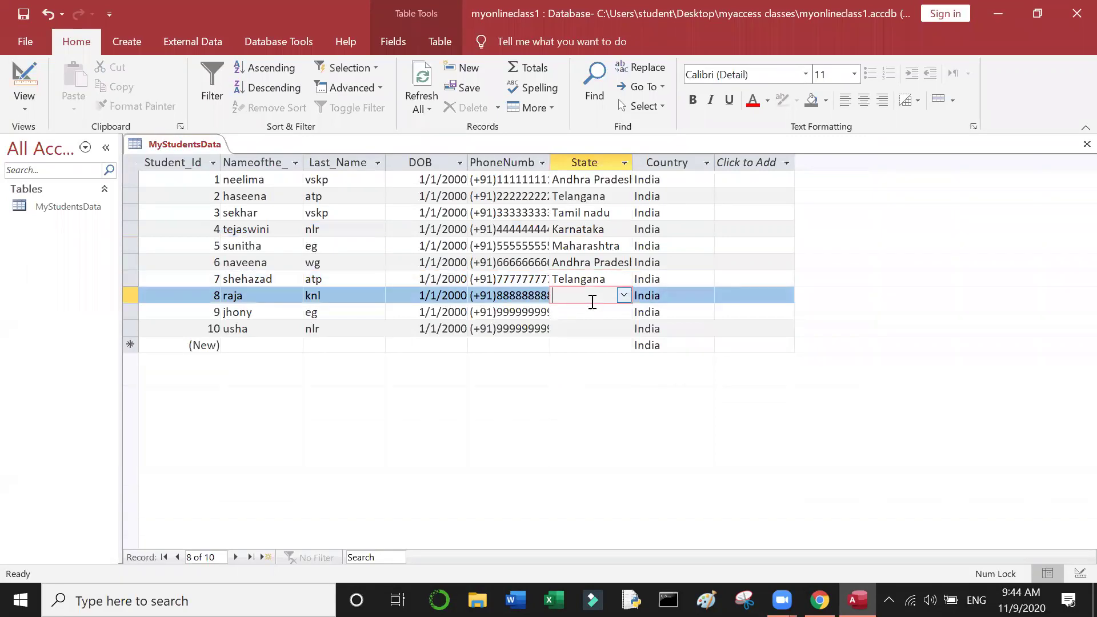
Step: Set records 8, 9 and 10 to Karnataka, Telangana and Andhra Pradesh, then save
click(627, 294)
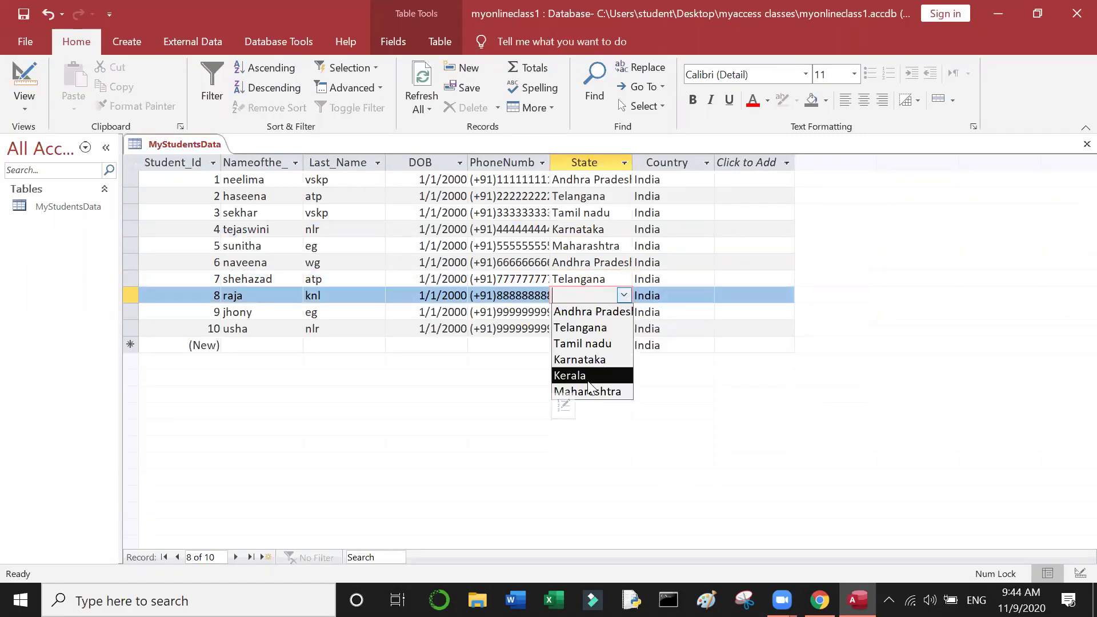
click(594, 360)
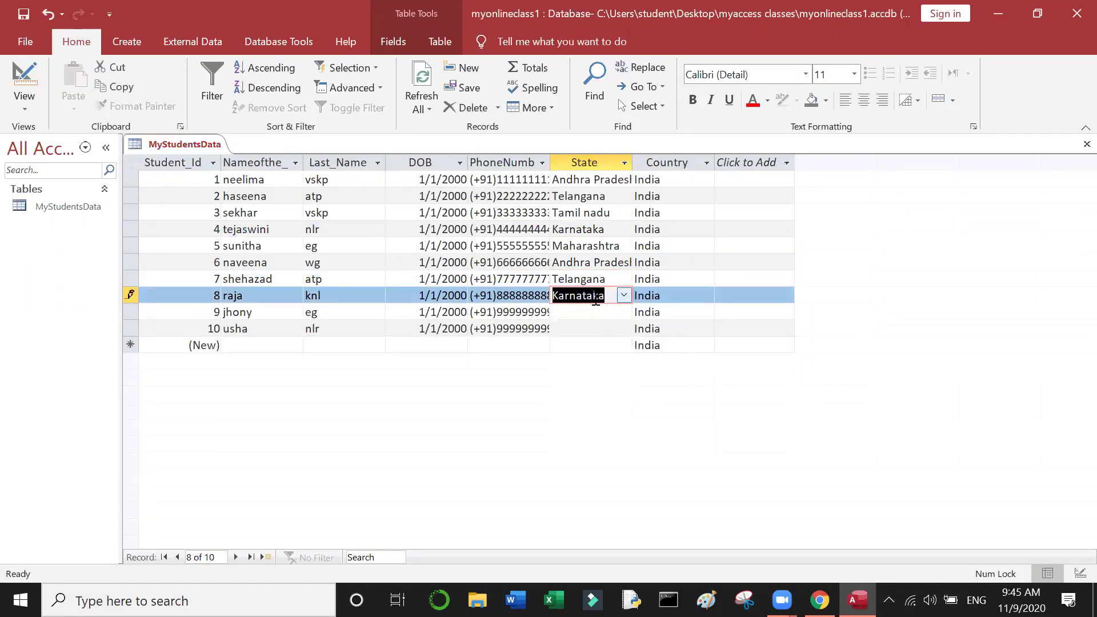
click(595, 312)
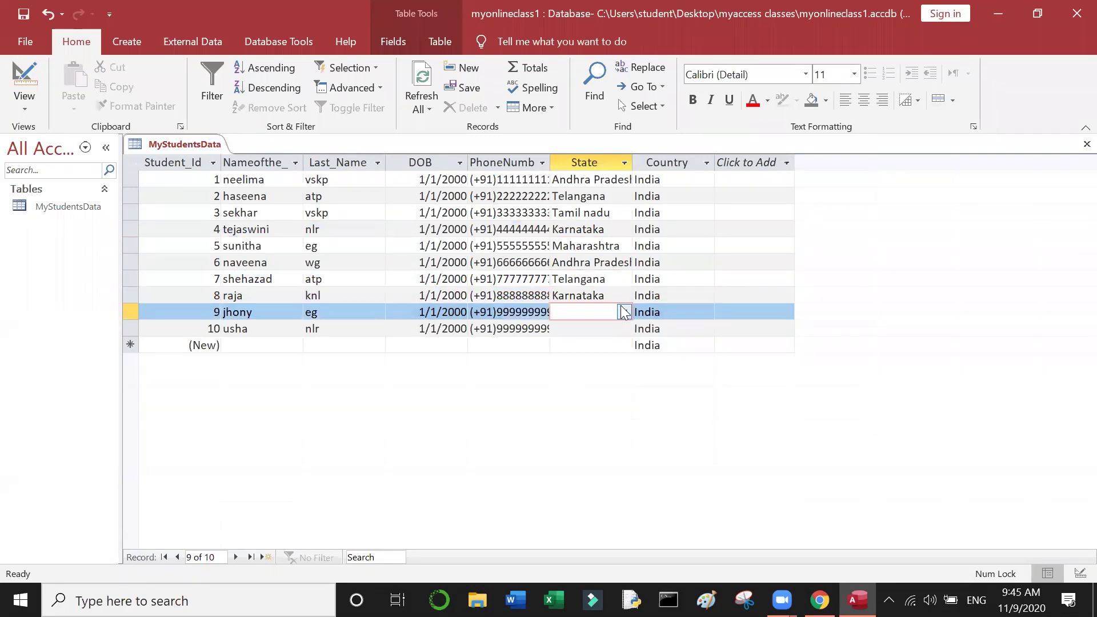
click(624, 312)
click(597, 345)
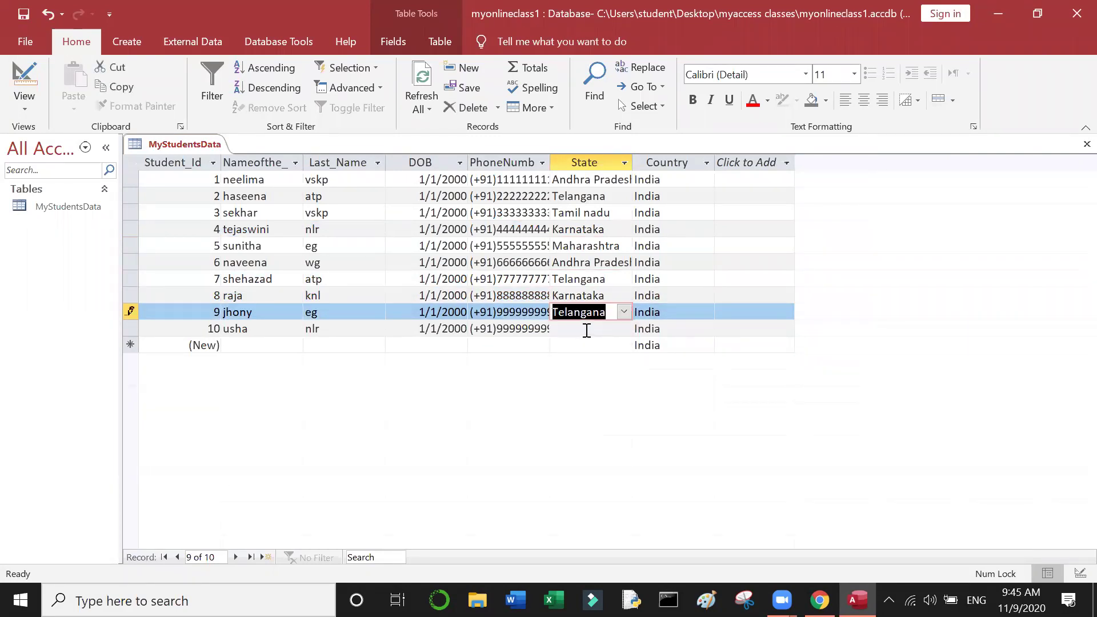
click(588, 328)
click(628, 329)
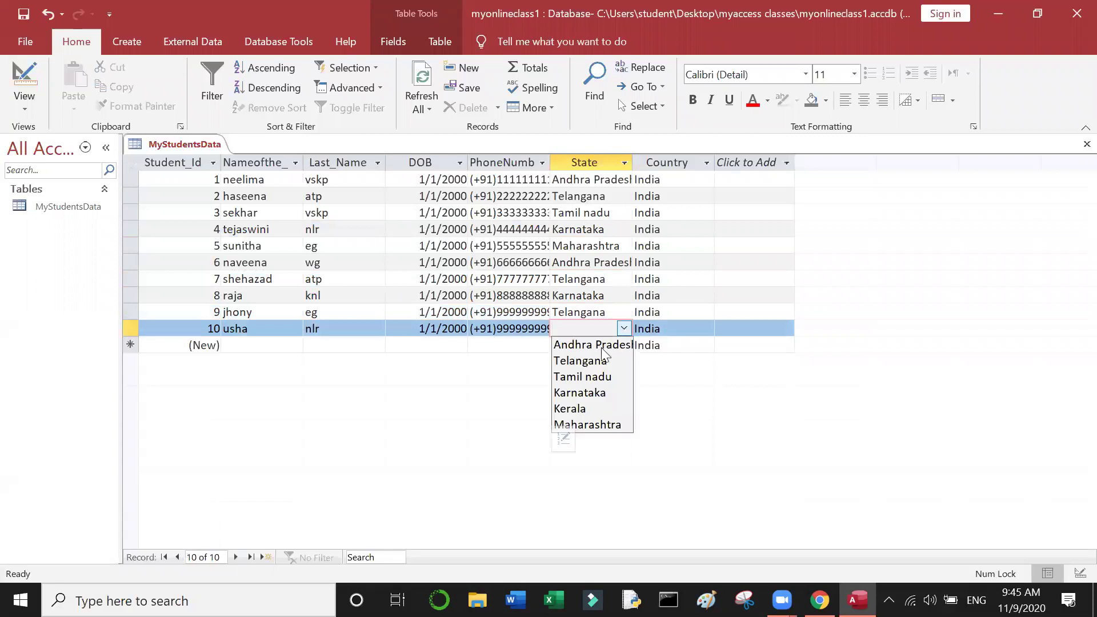
click(604, 347)
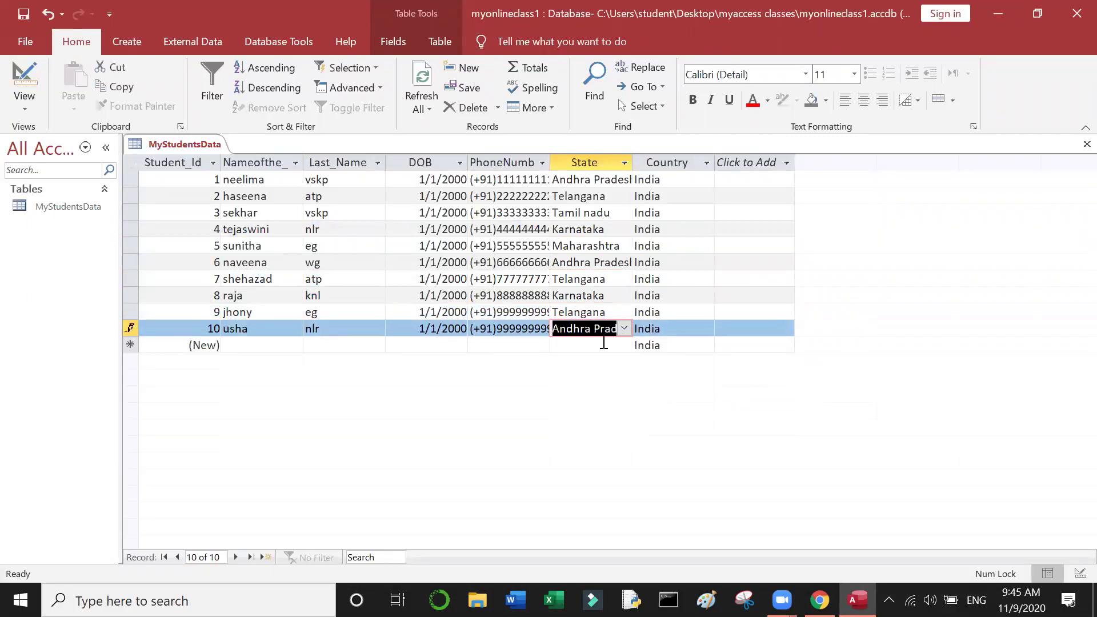
click(675, 301)
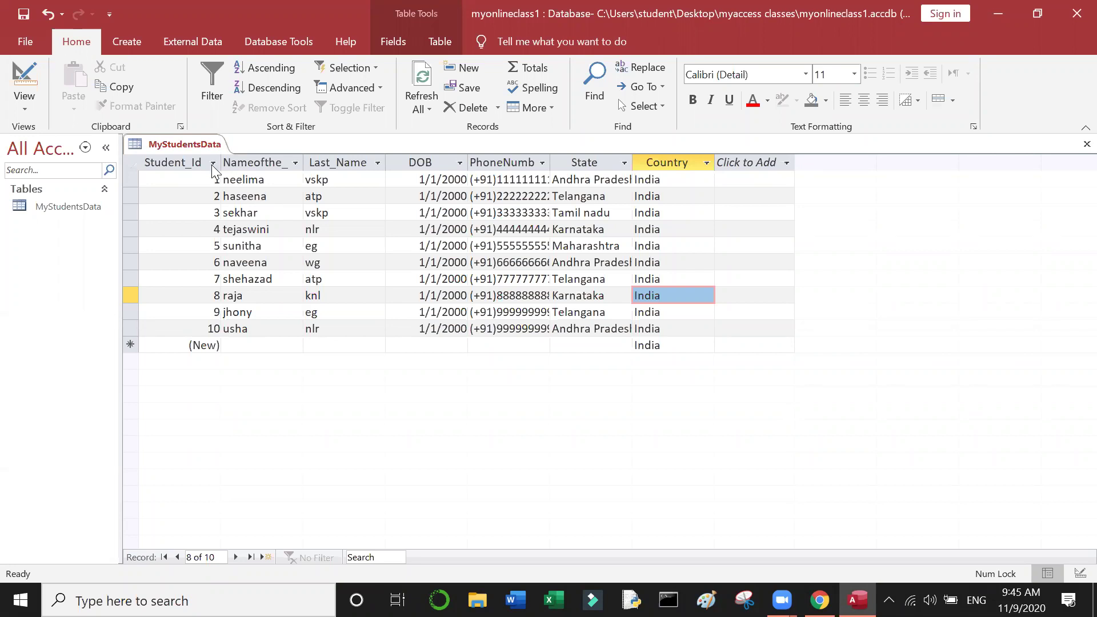
click(187, 161)
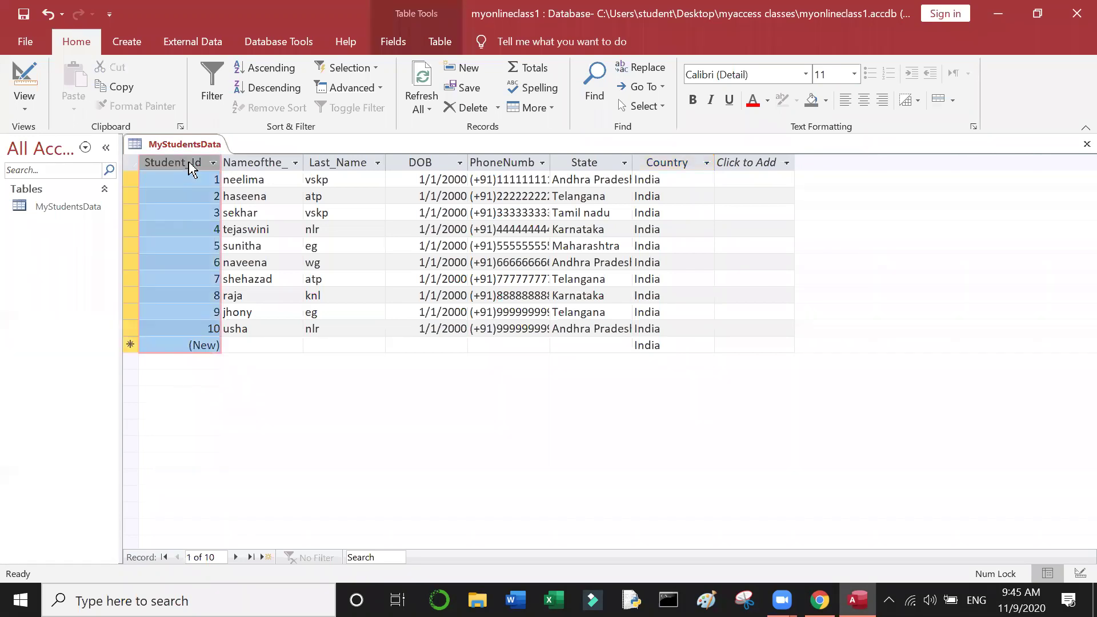
click(262, 163)
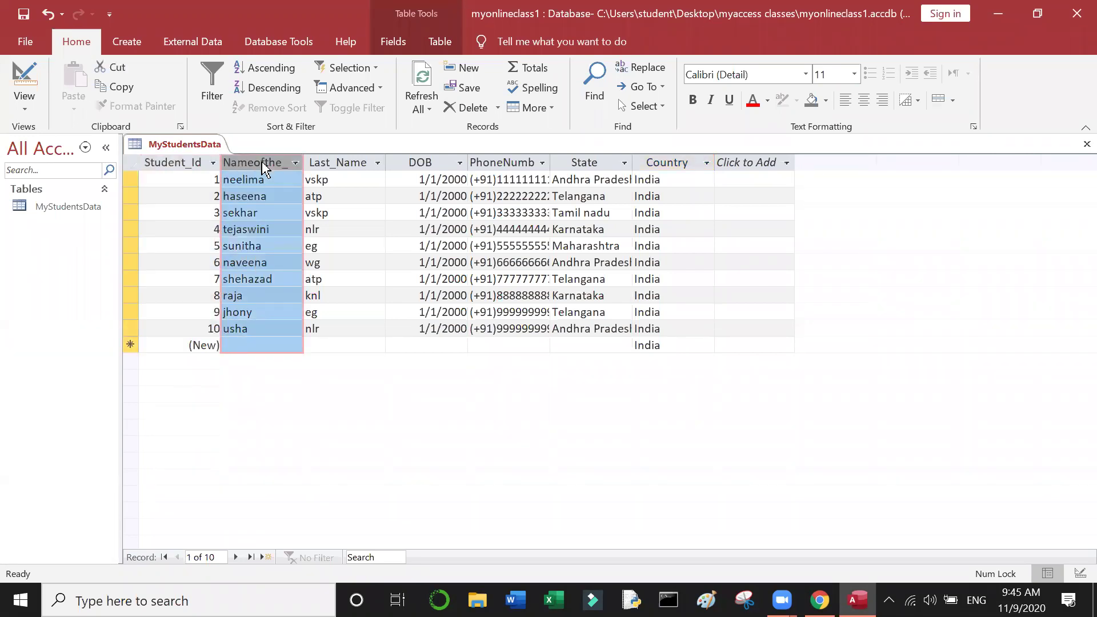
click(347, 181)
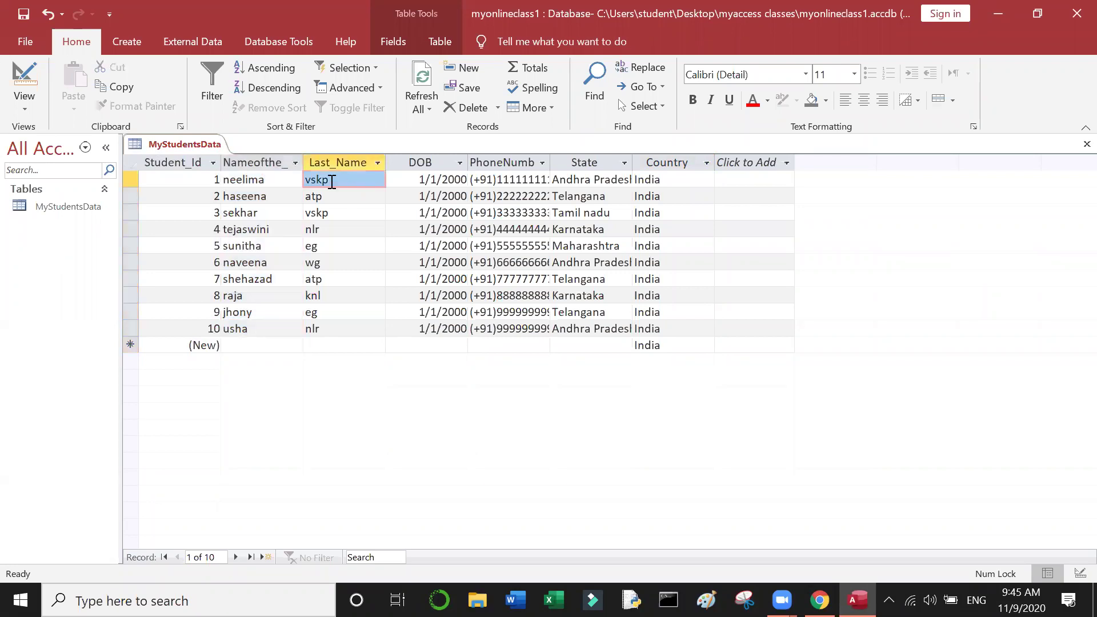
click(265, 158)
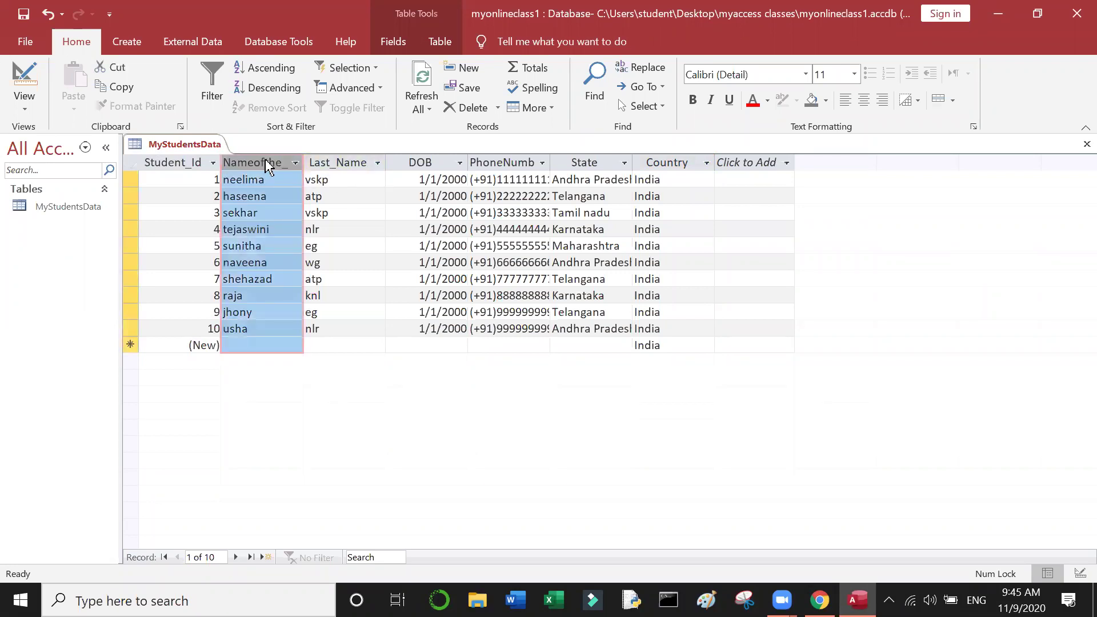
click(216, 73)
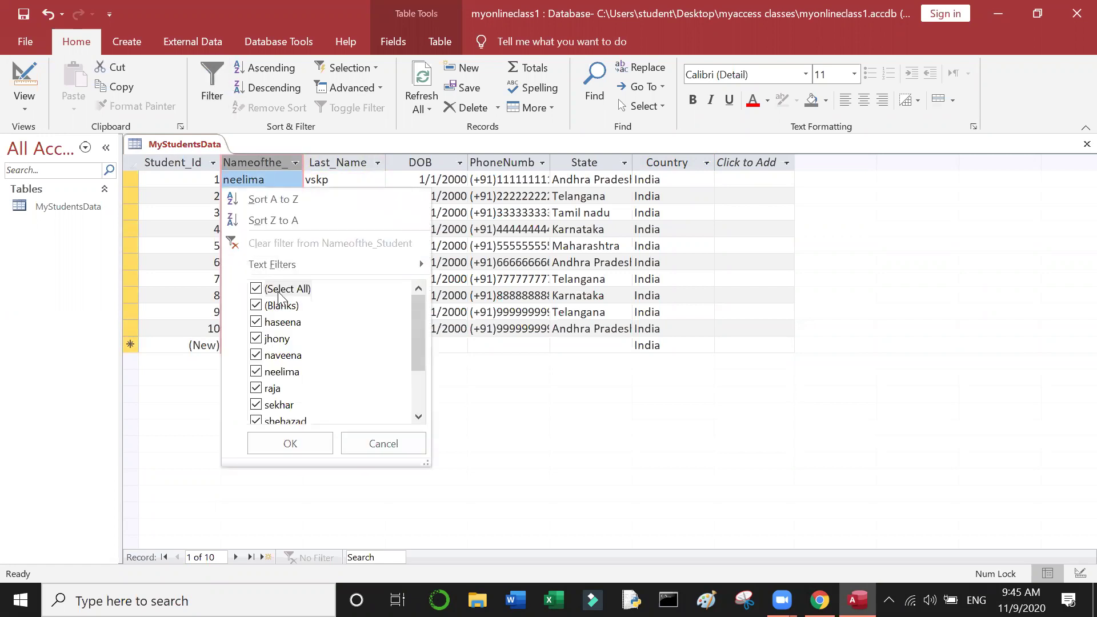
click(295, 448)
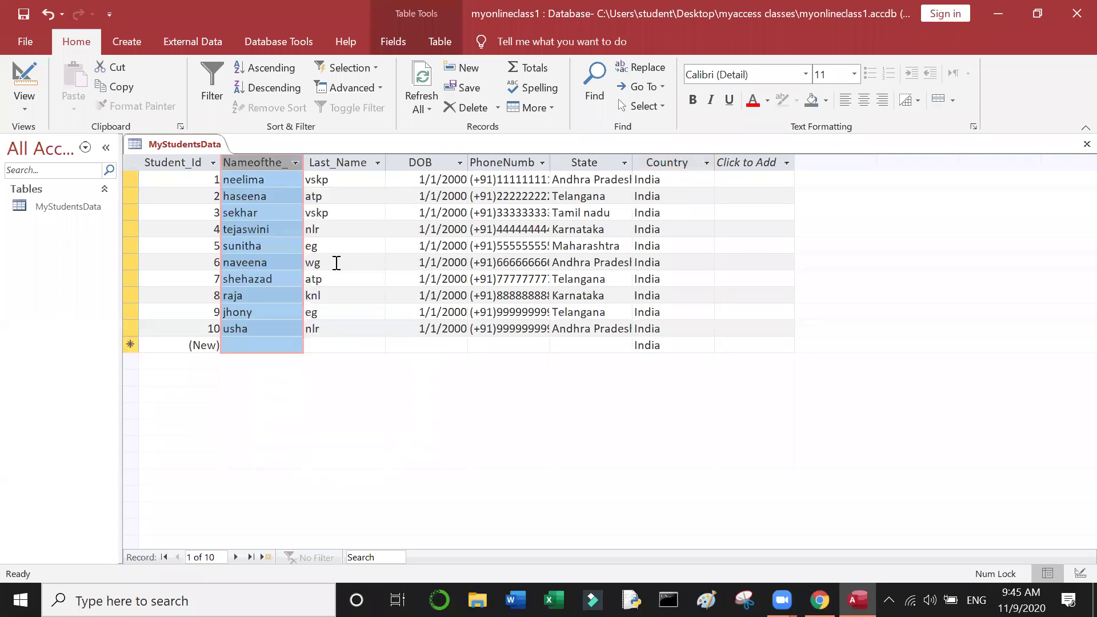
click(337, 263)
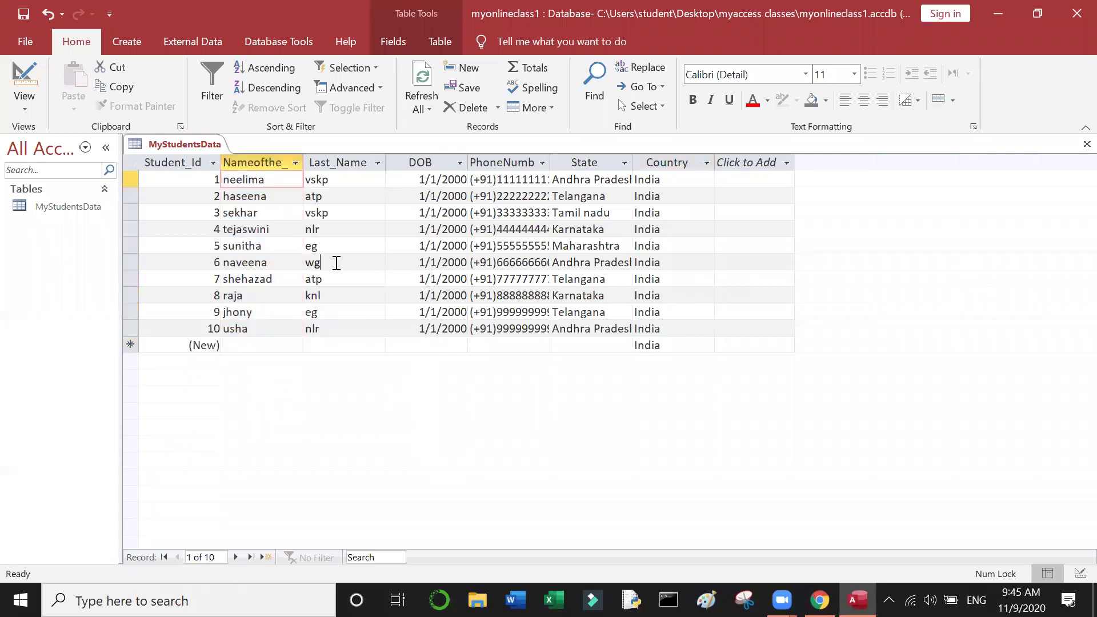
click(296, 163)
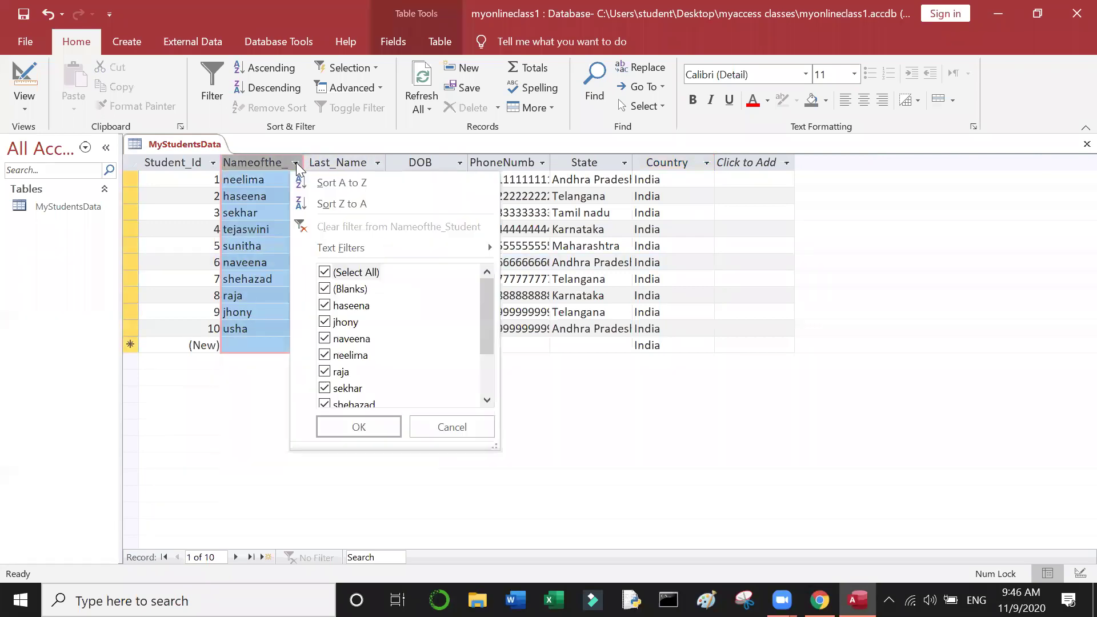
click(332, 273)
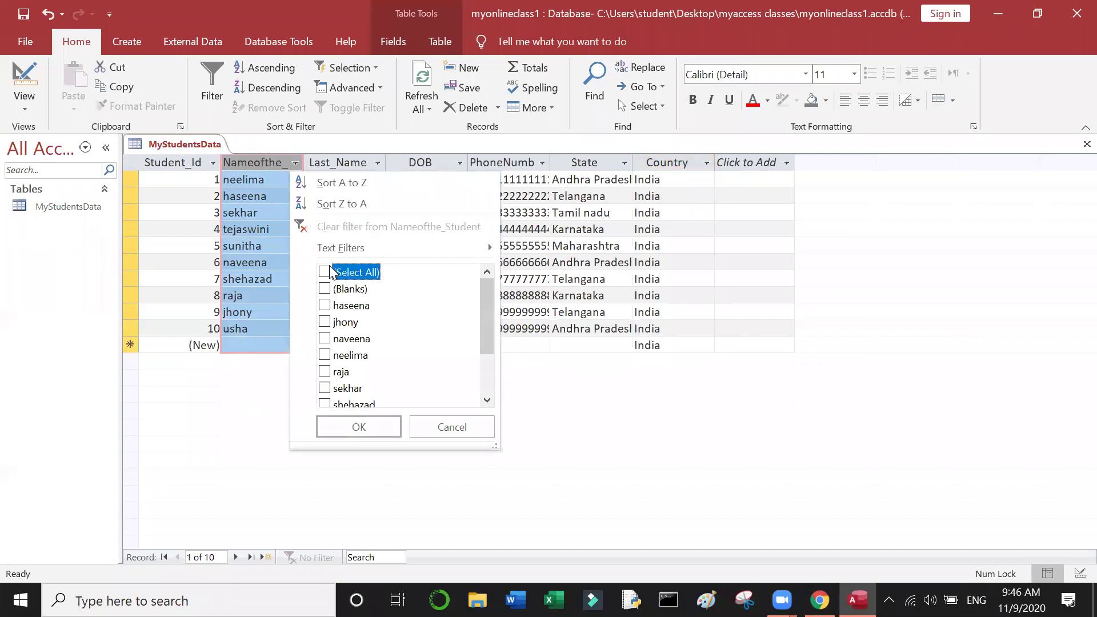
click(354, 290)
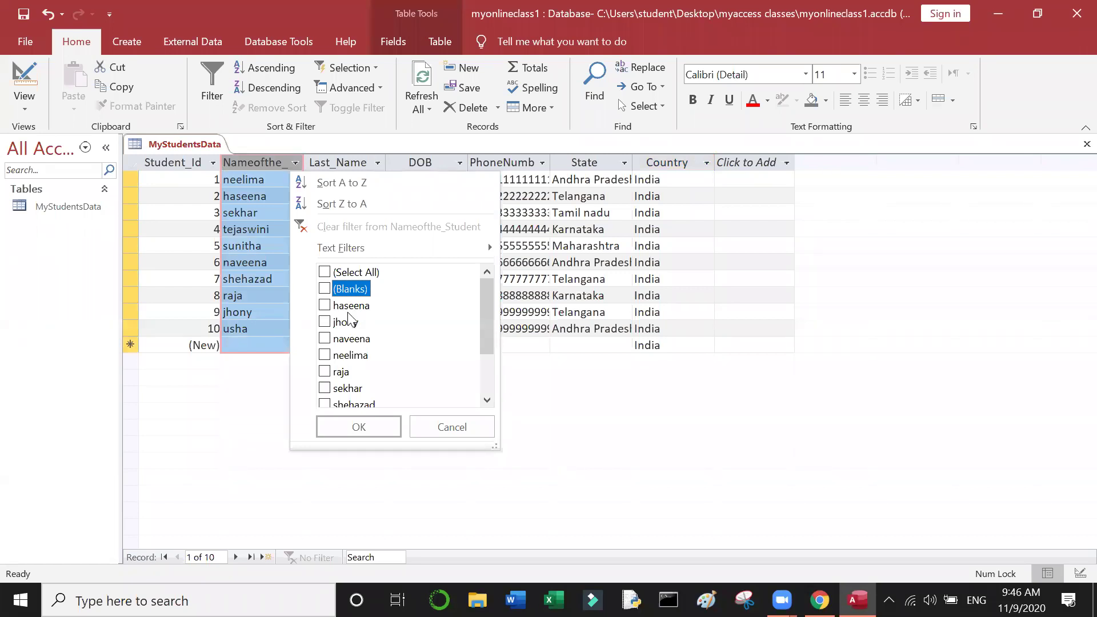
click(350, 307)
click(349, 355)
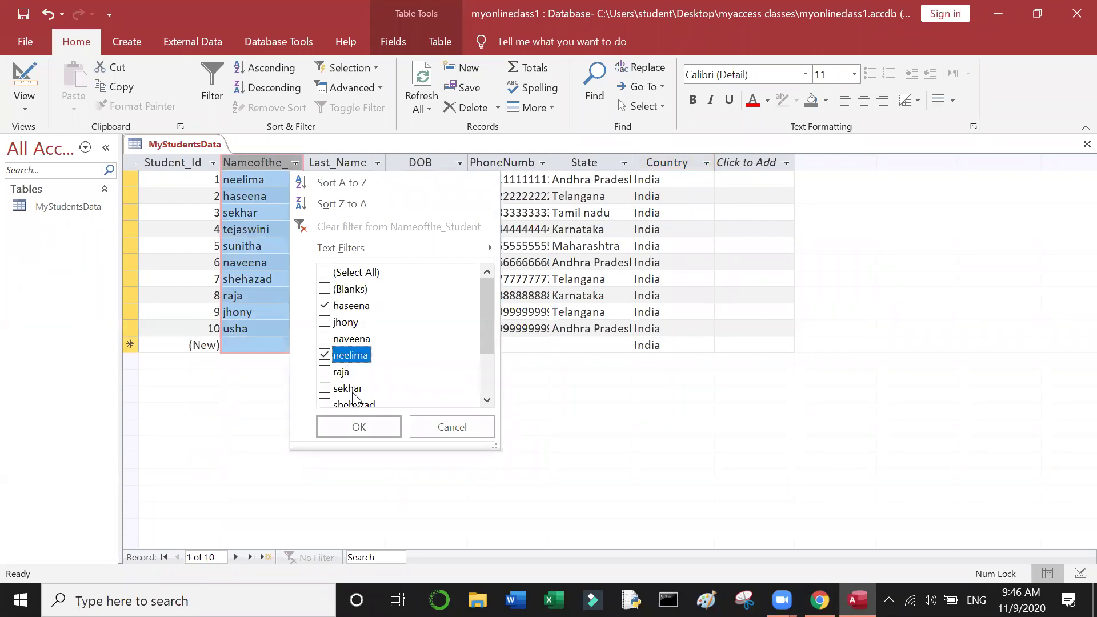
click(352, 391)
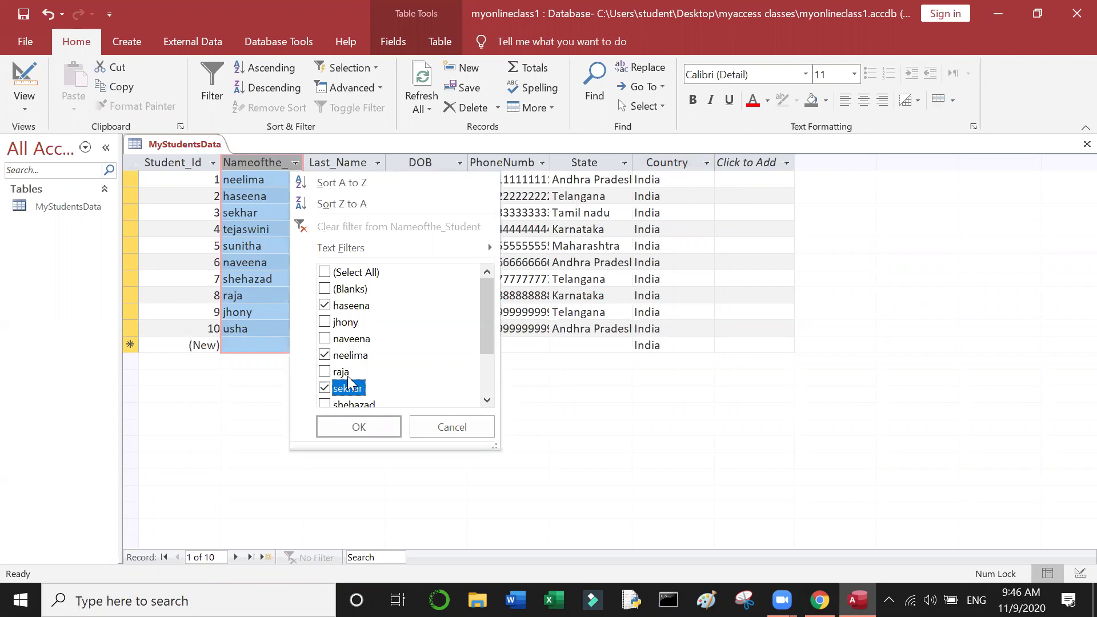
click(343, 372)
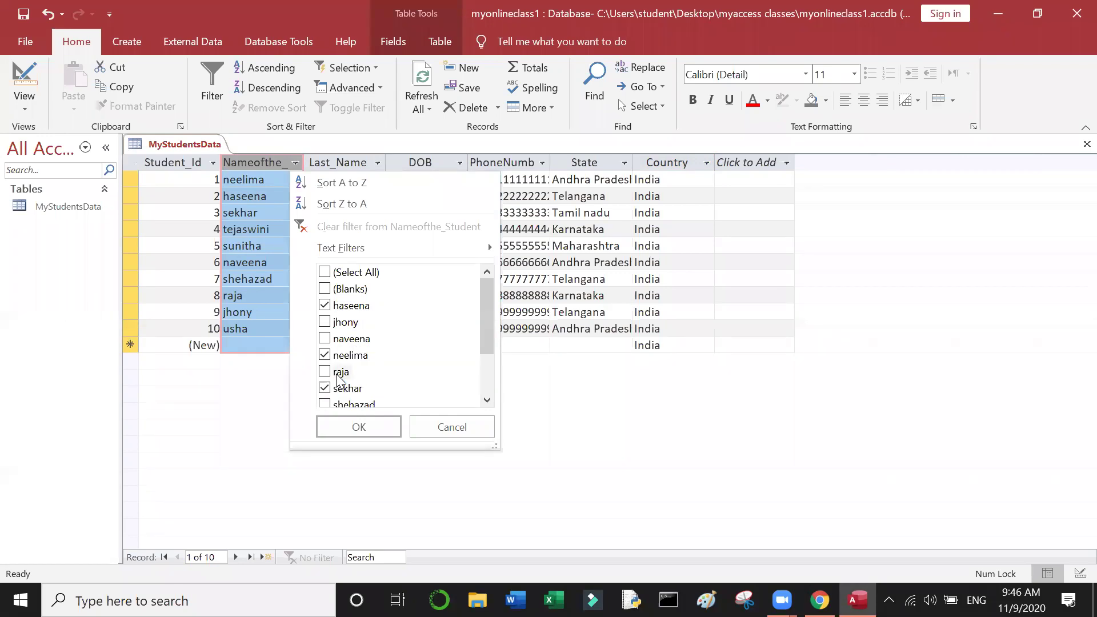
click(358, 427)
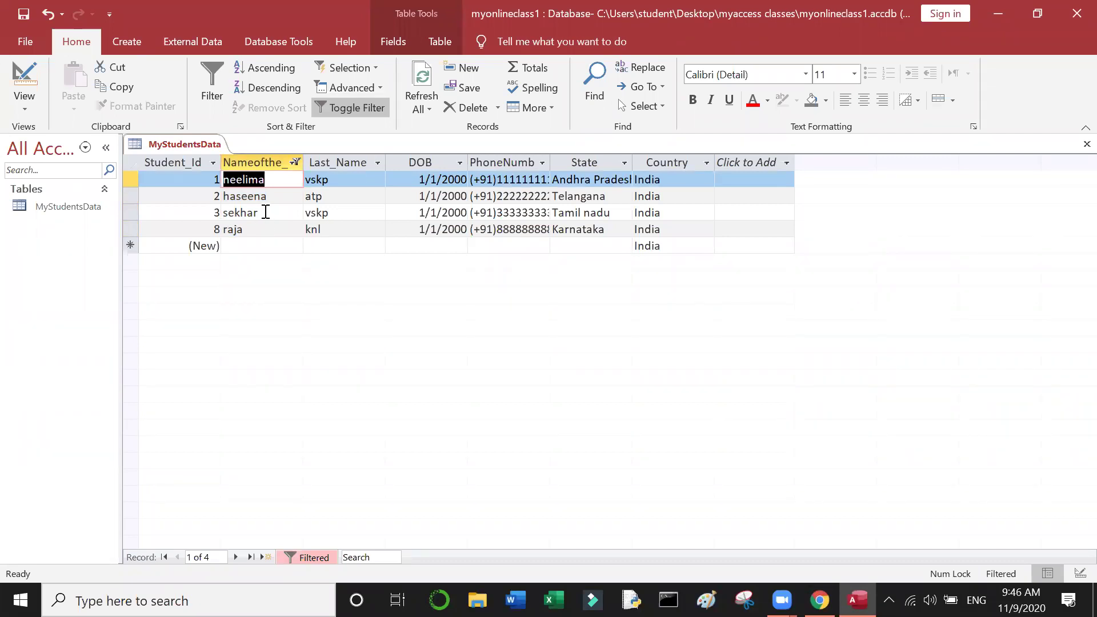
click(297, 162)
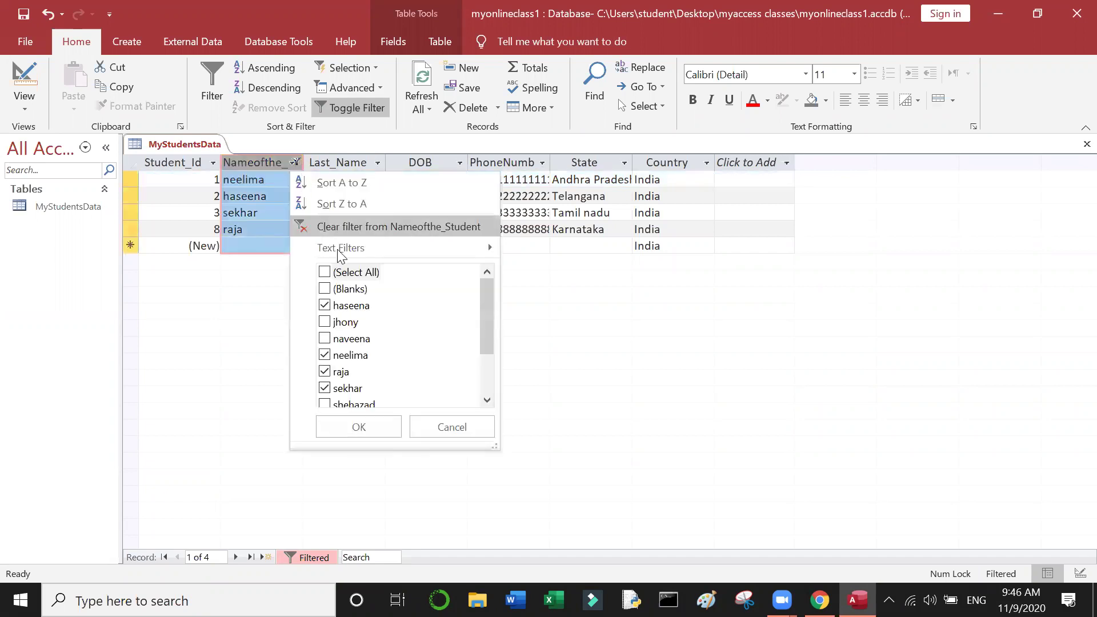
click(343, 274)
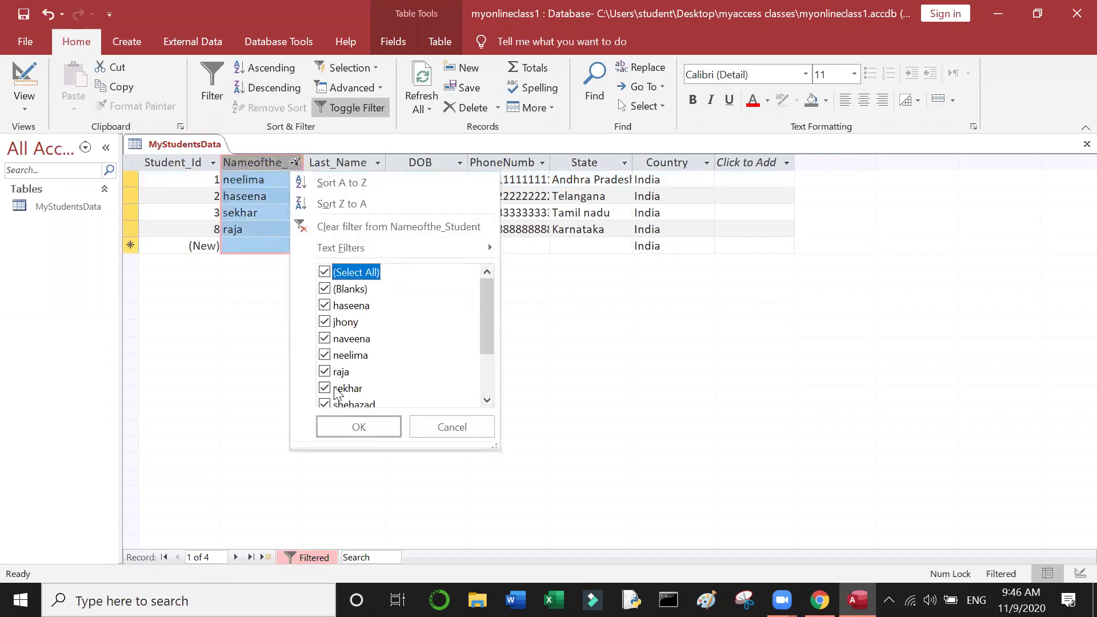
click(340, 430)
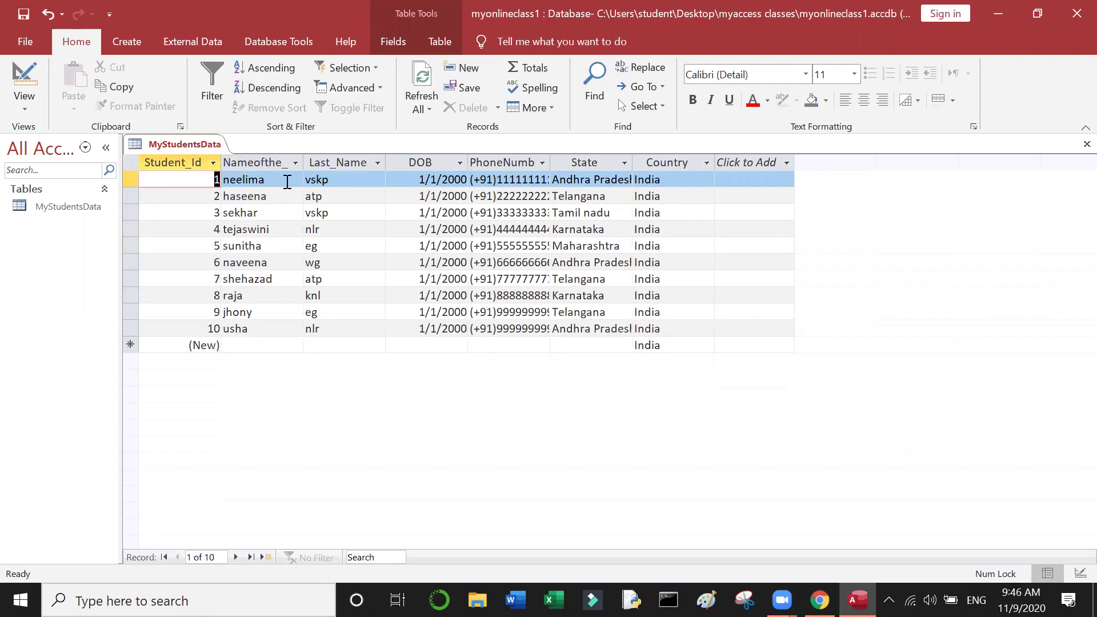
Step: Sort by student name A to Z, revert to Student_Id order, then re-apply the name sort
click(279, 162)
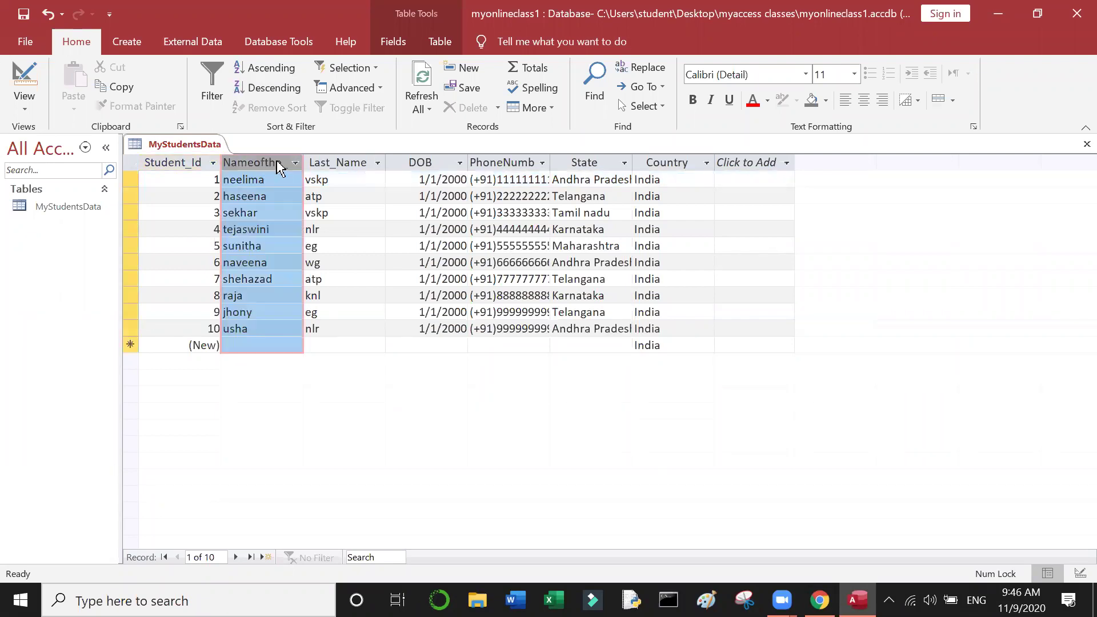
click(291, 62)
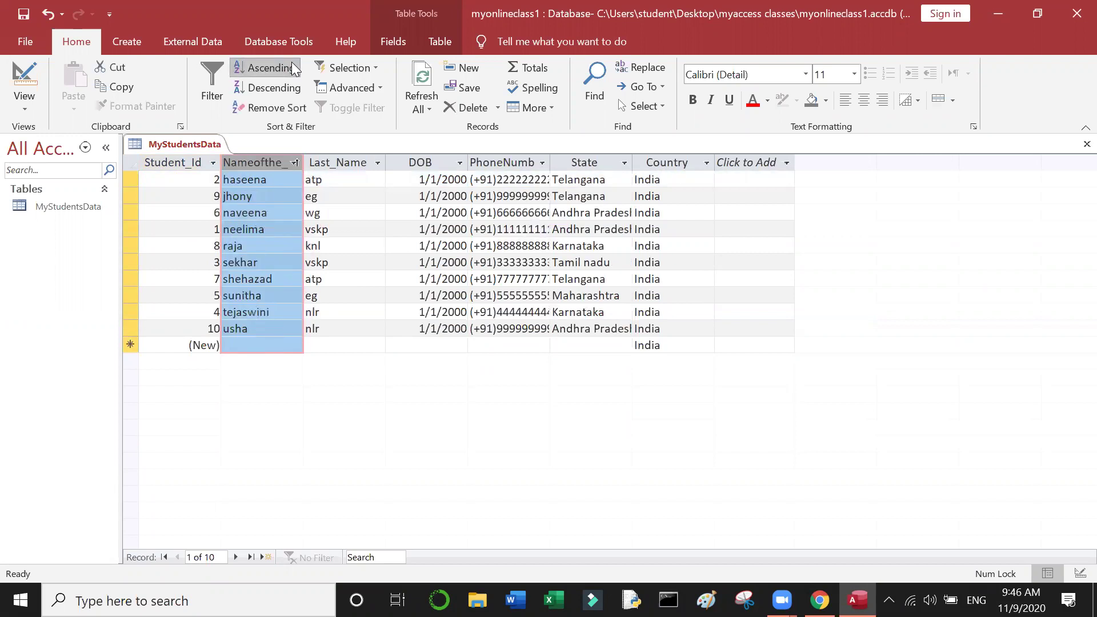
click(272, 108)
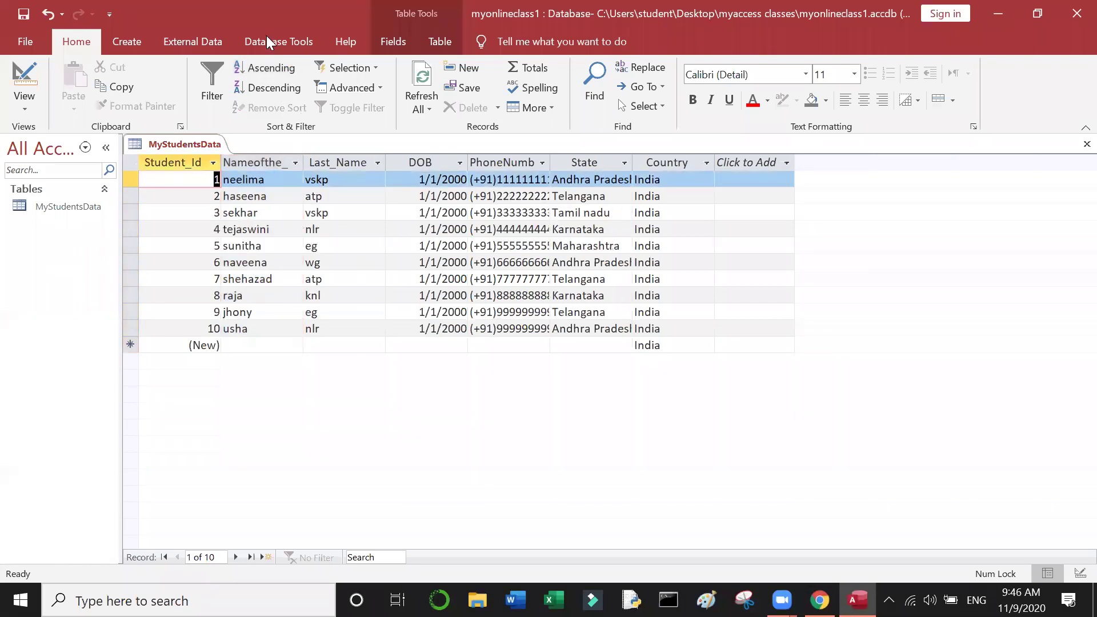
click(266, 70)
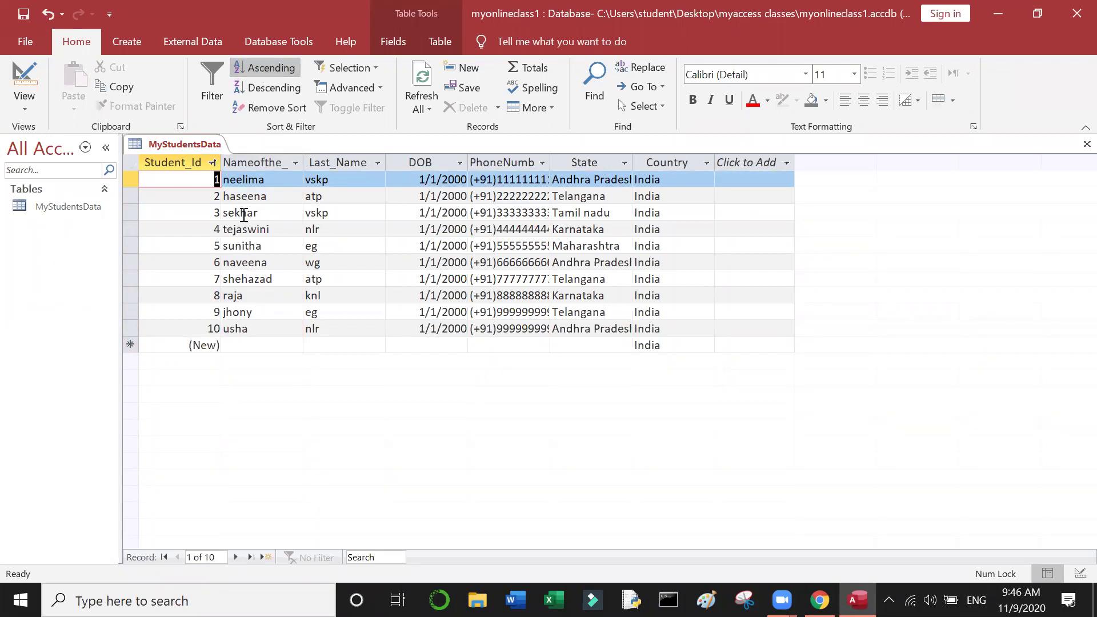
click(257, 160)
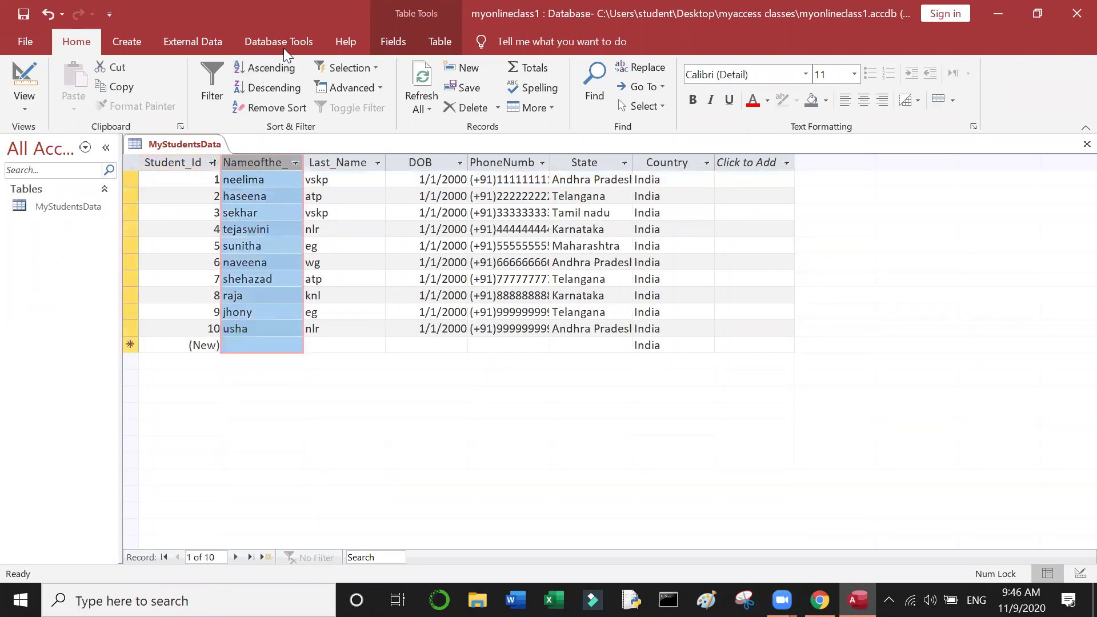
click(260, 73)
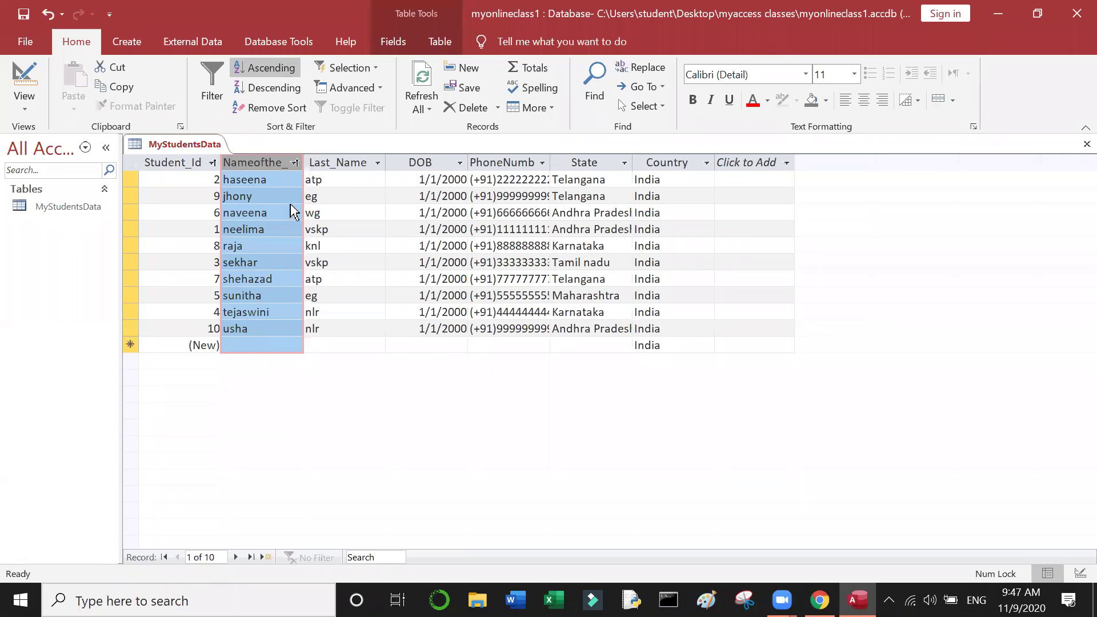
Step: Sort the student names Z to A, then close the name column's filter menu unchanged
click(278, 91)
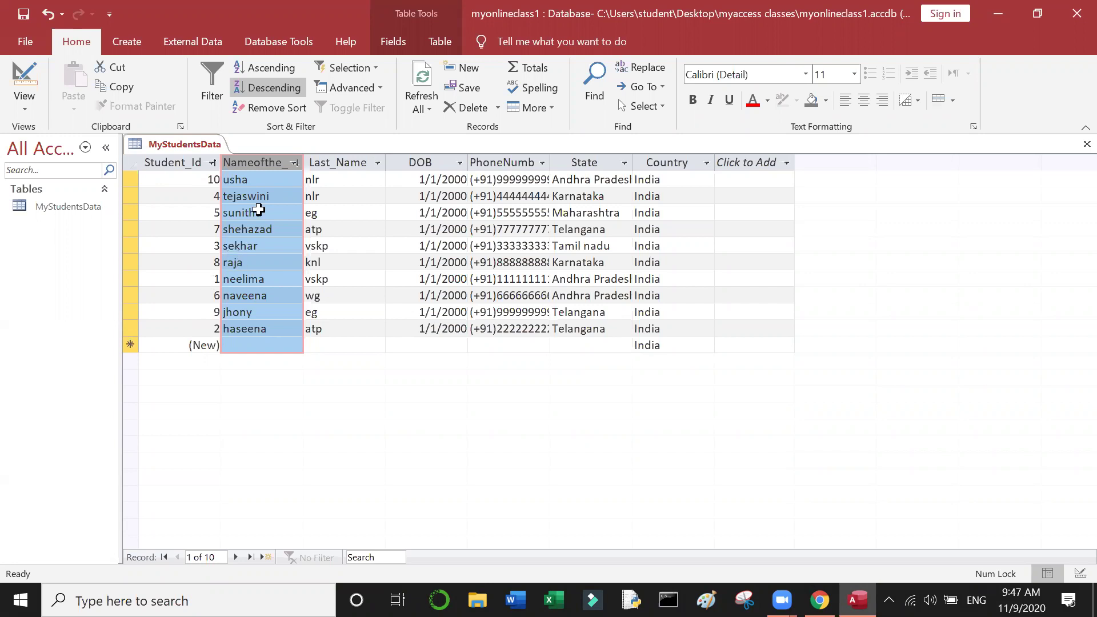
click(294, 163)
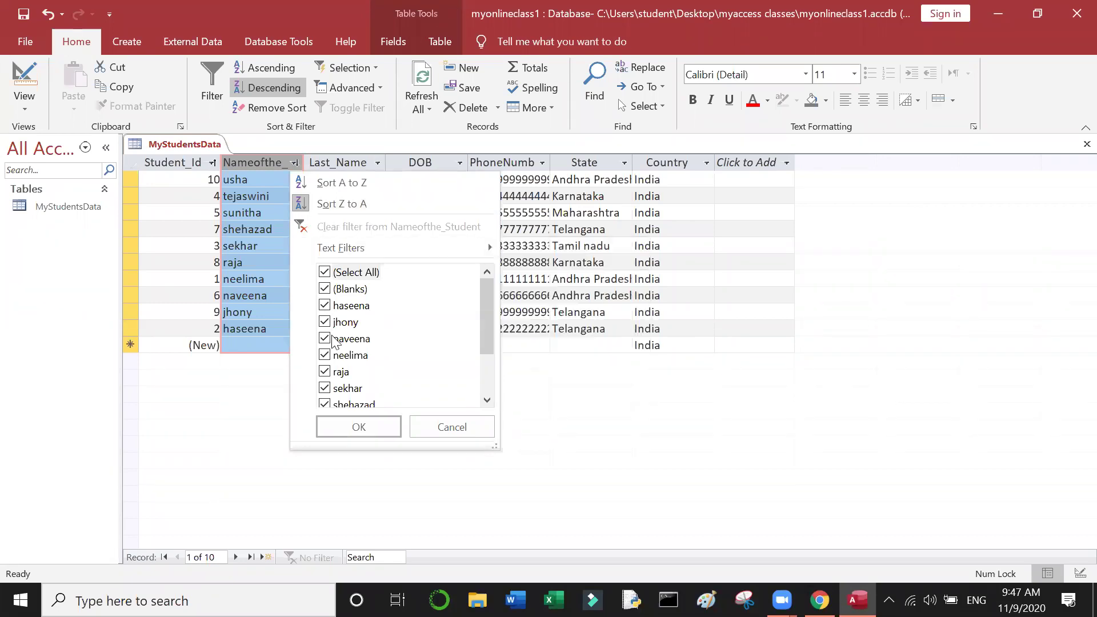
scroll(334, 341, down, 2)
scroll(334, 341, up, 1)
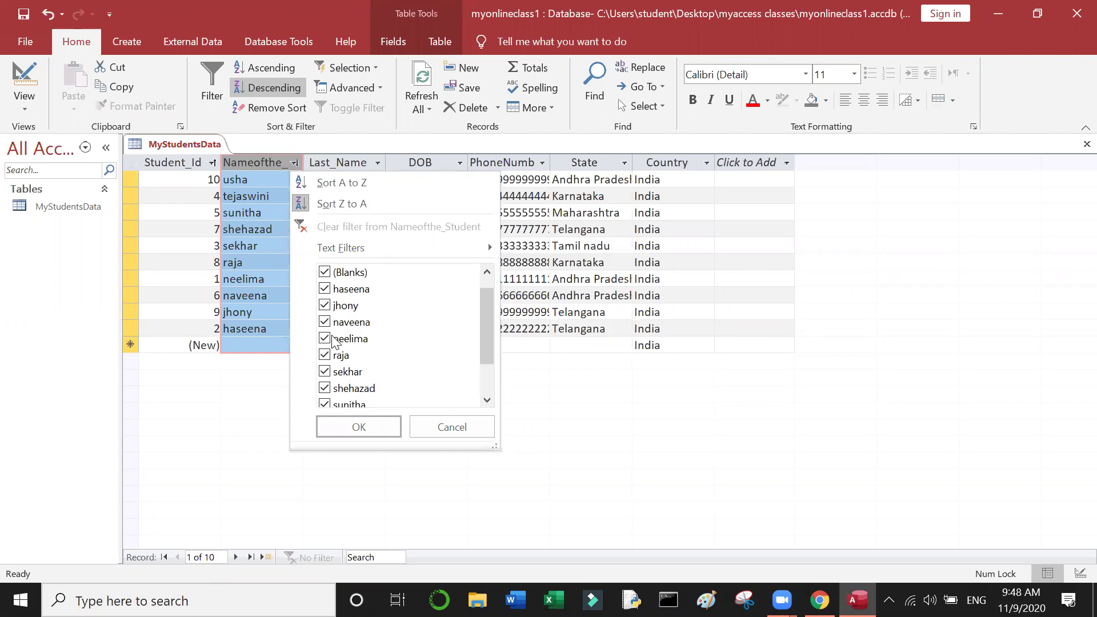
click(456, 433)
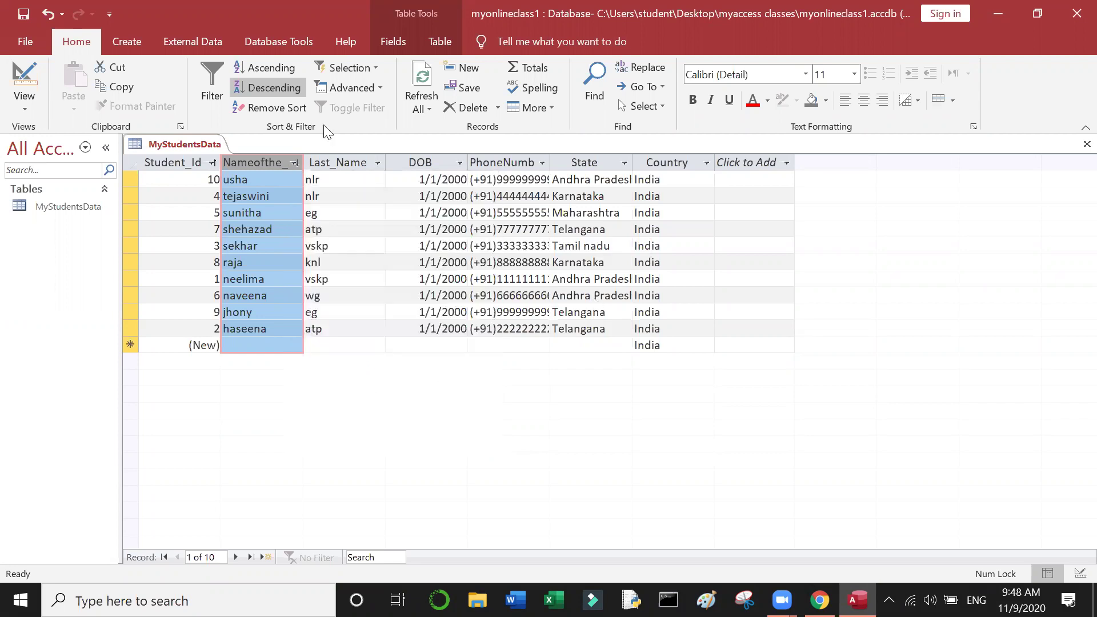
Step: Remove the sort to restore Student_Id order, then check records and select the Nameofthe_ column
click(284, 113)
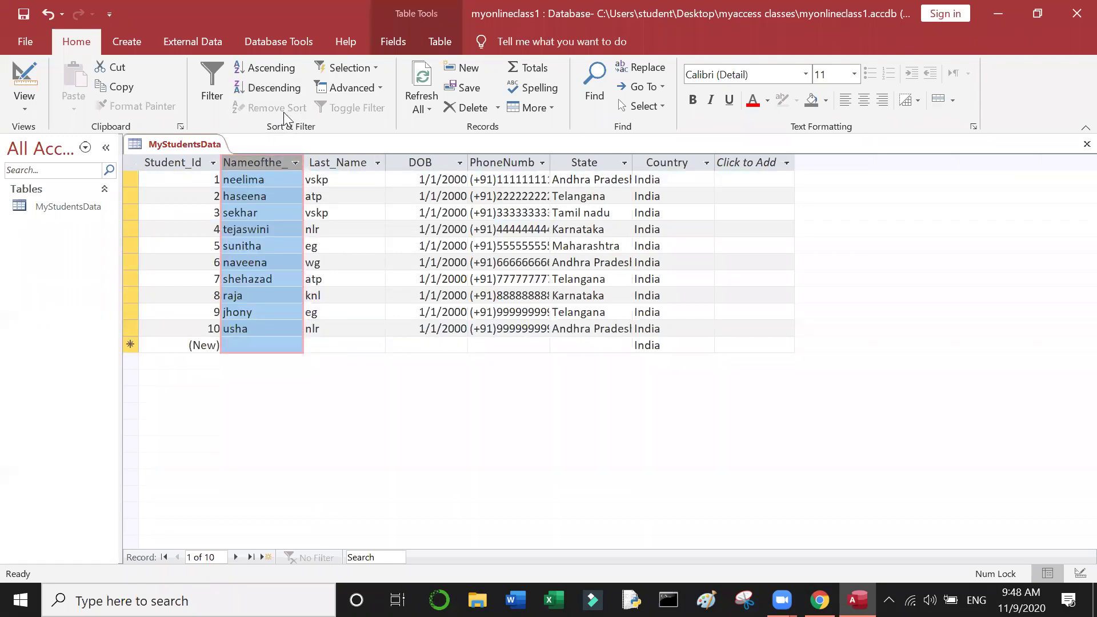
click(252, 212)
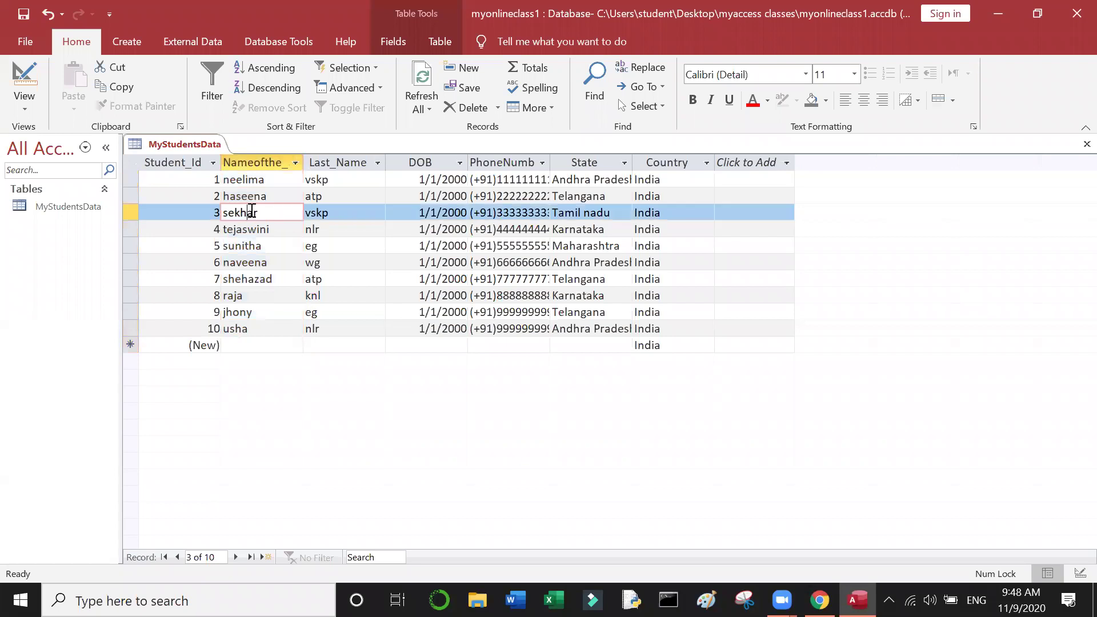
click(283, 184)
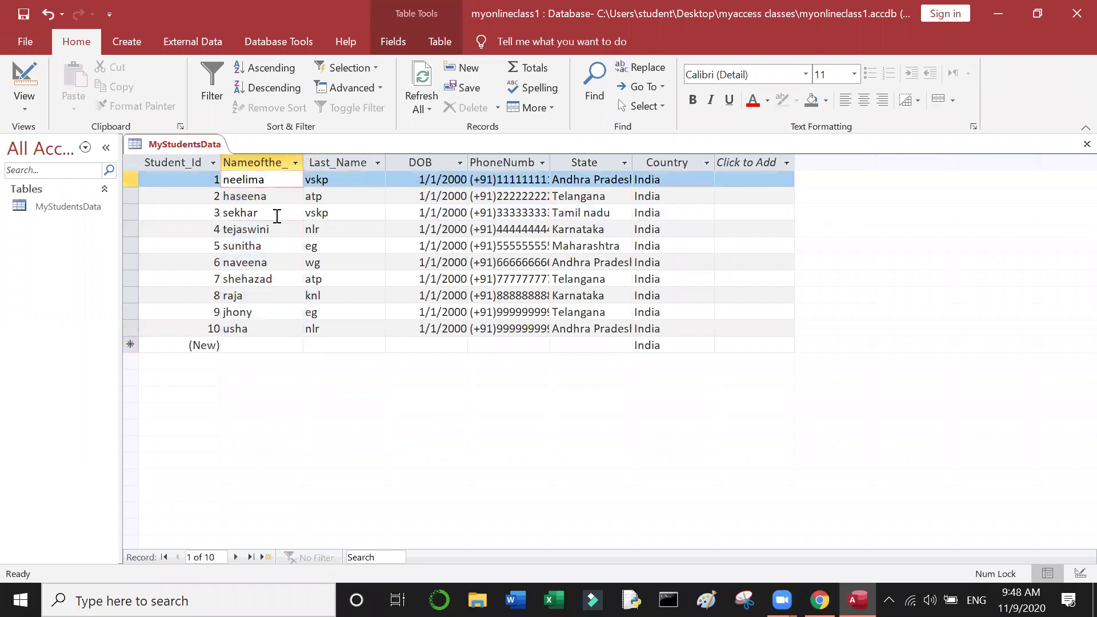
click(265, 331)
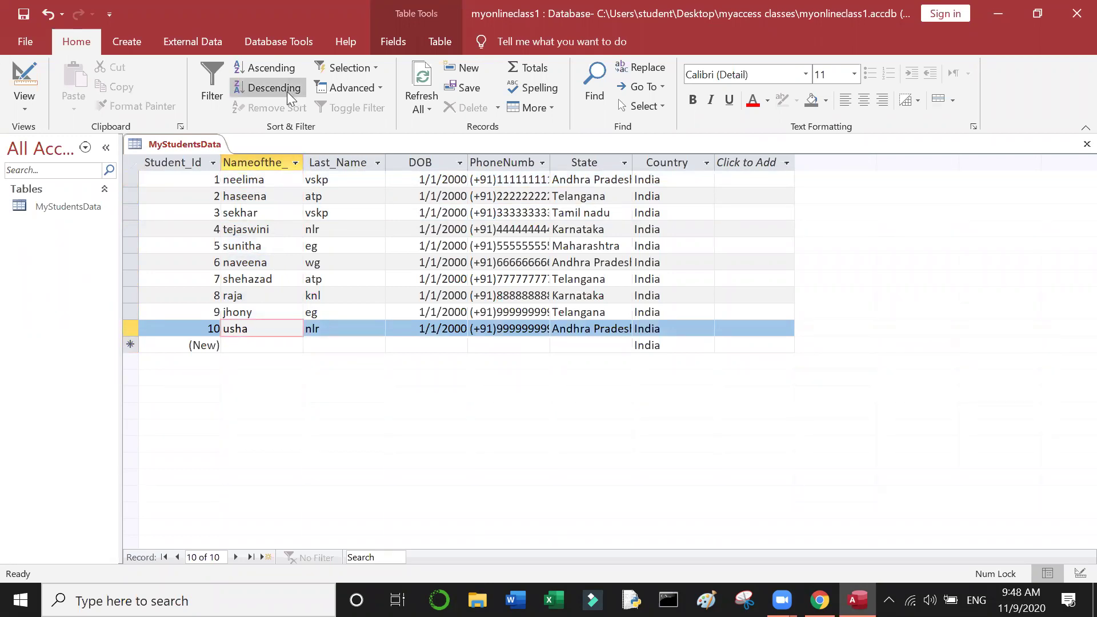
click(264, 161)
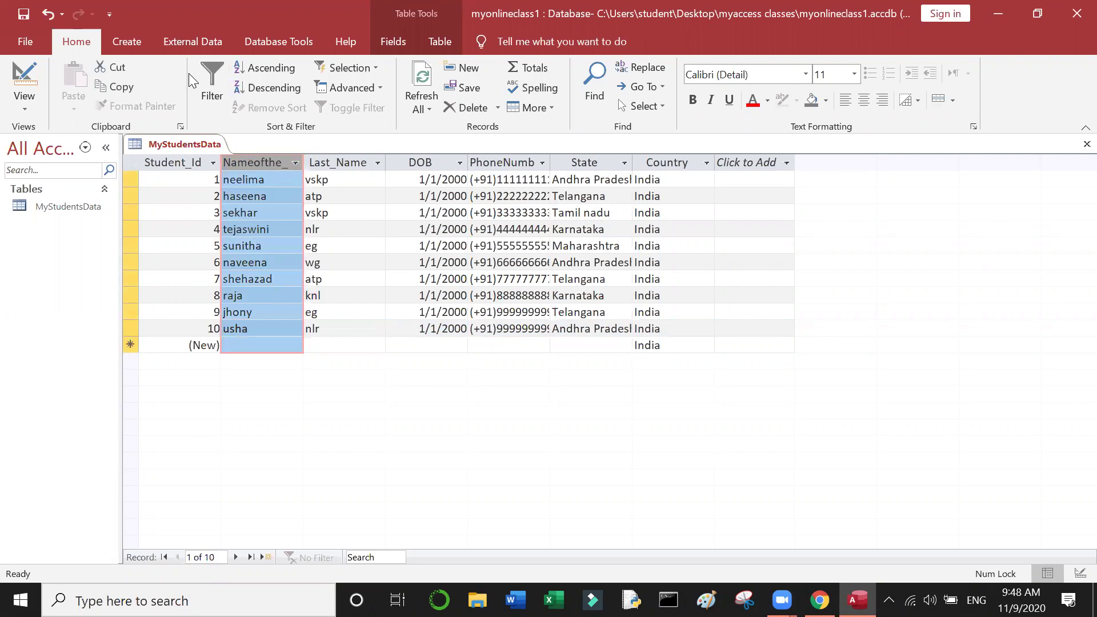
click(212, 84)
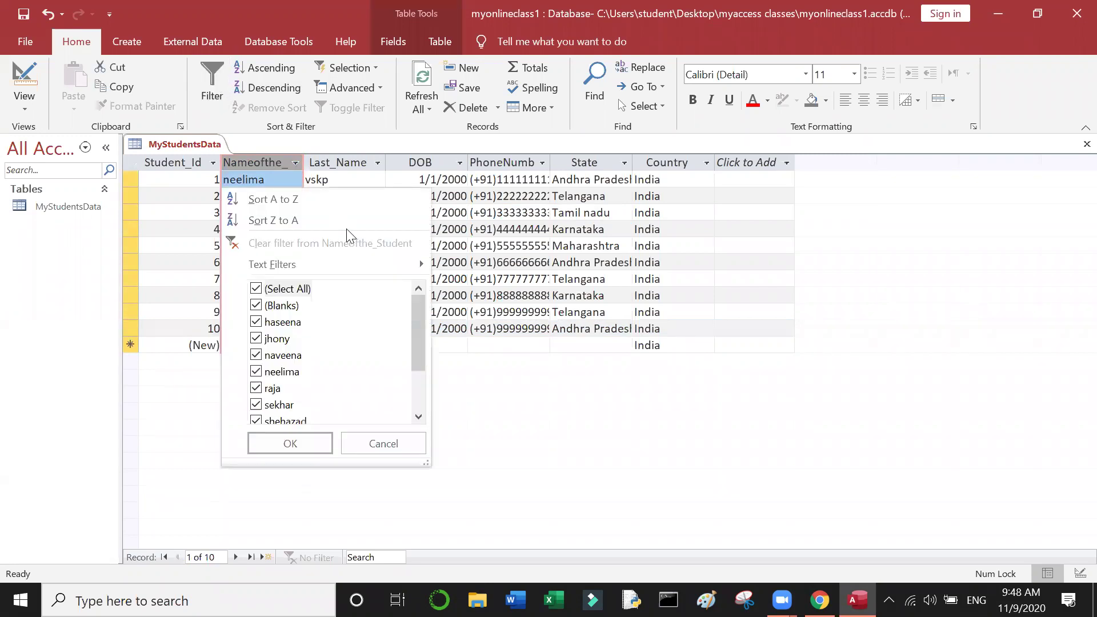
click(283, 290)
click(268, 339)
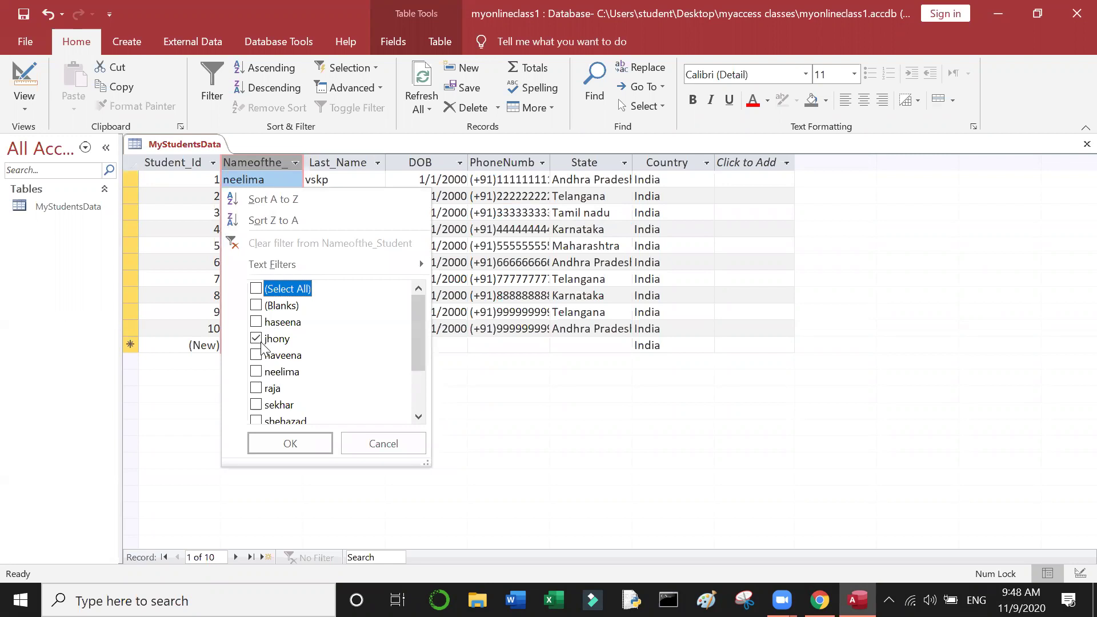
click(270, 356)
click(272, 389)
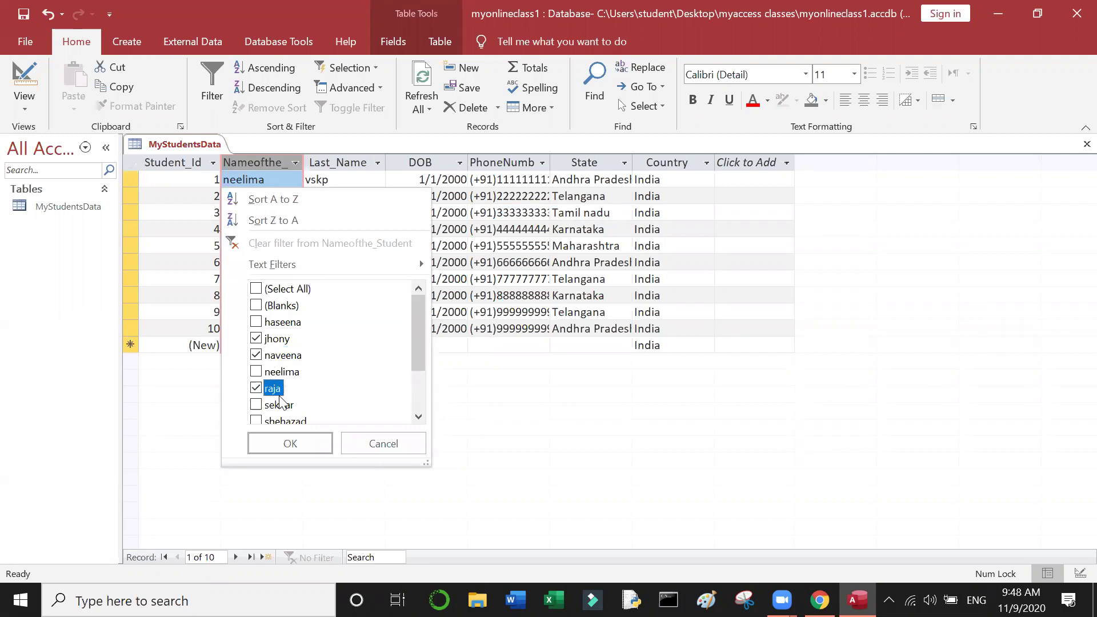
click(278, 405)
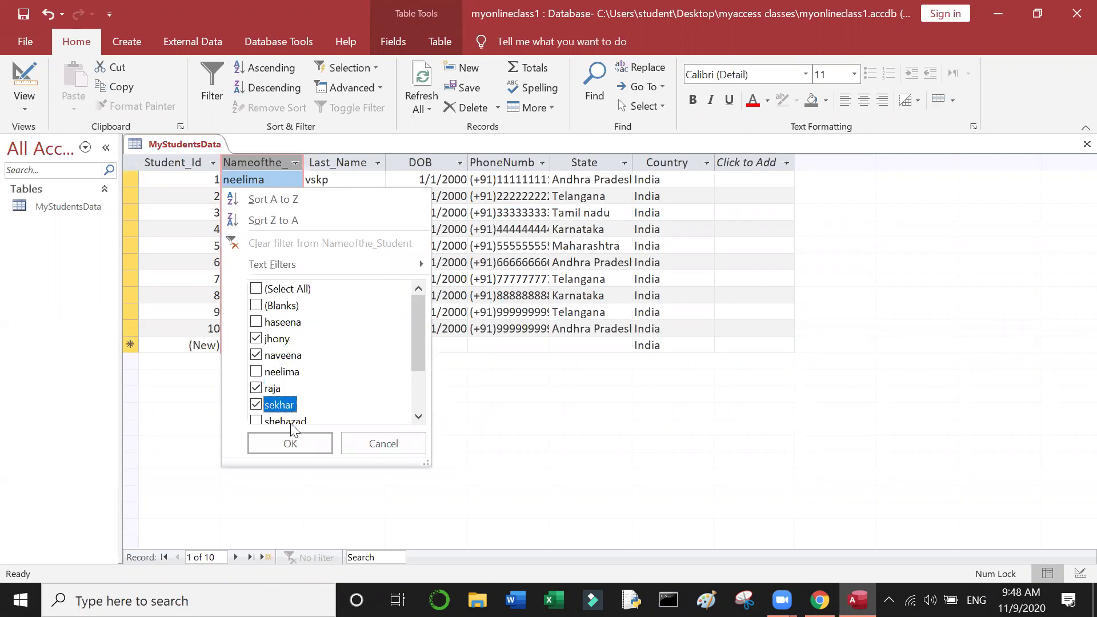
click(292, 423)
click(290, 443)
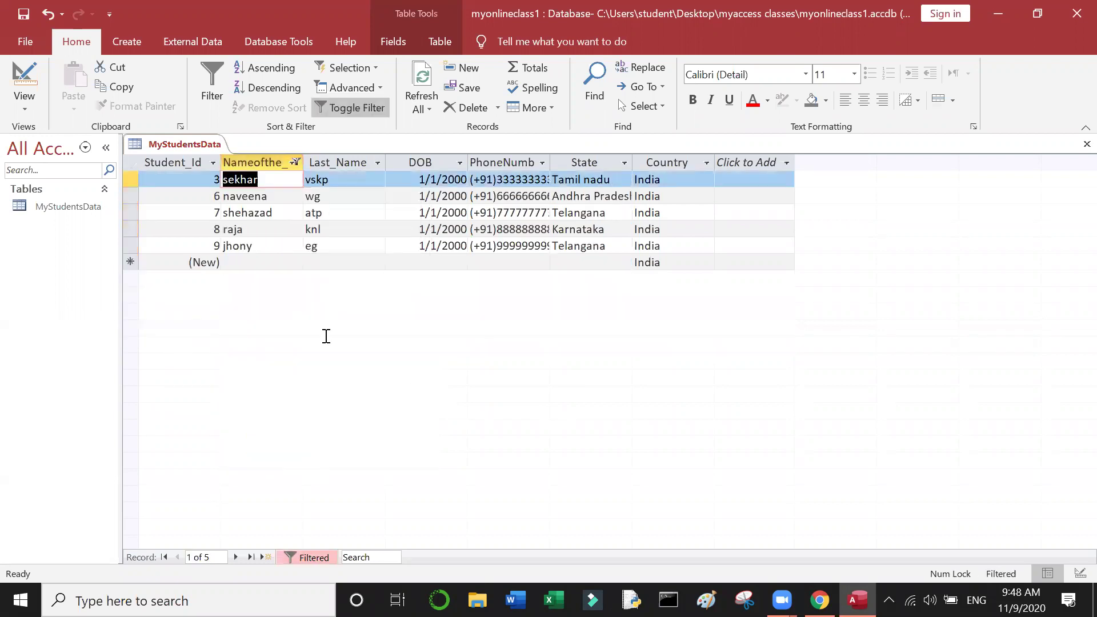
click(357, 228)
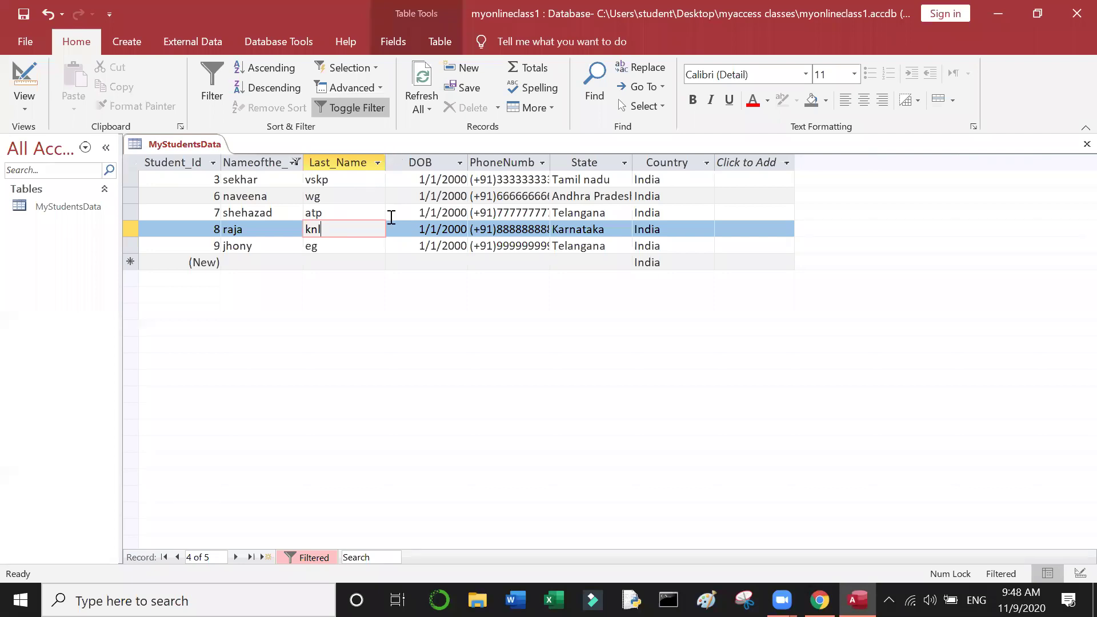
click(380, 213)
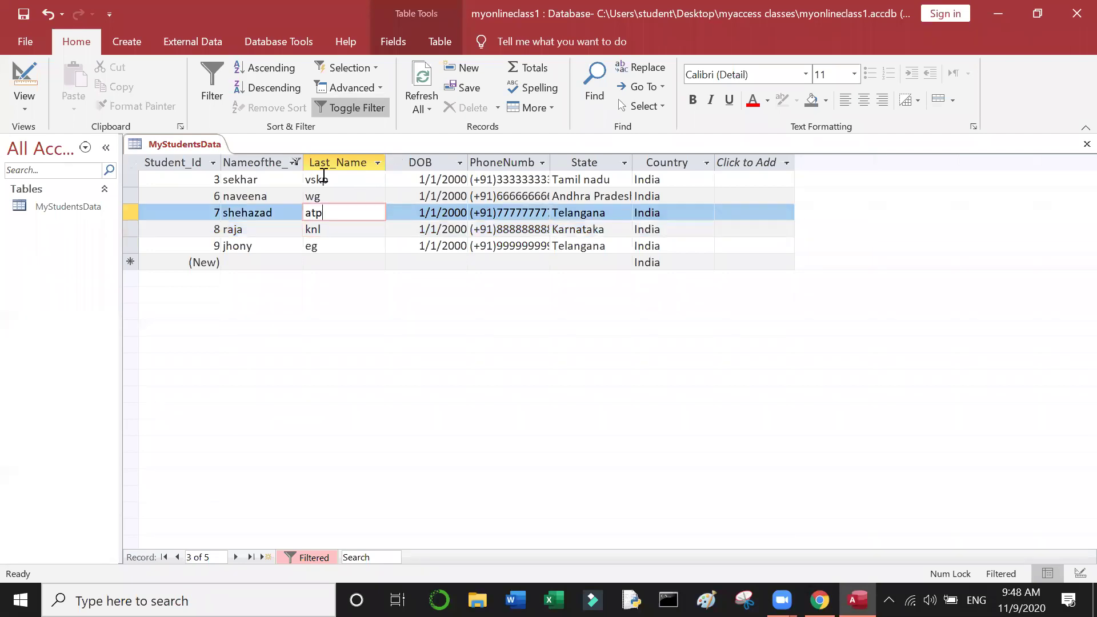
click(297, 161)
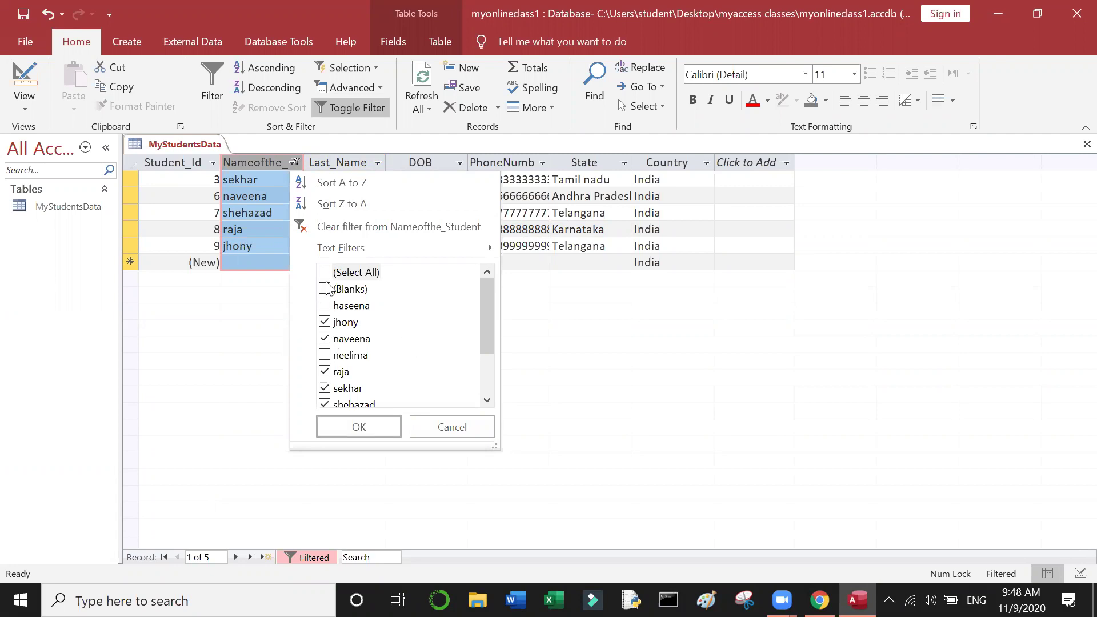
click(418, 224)
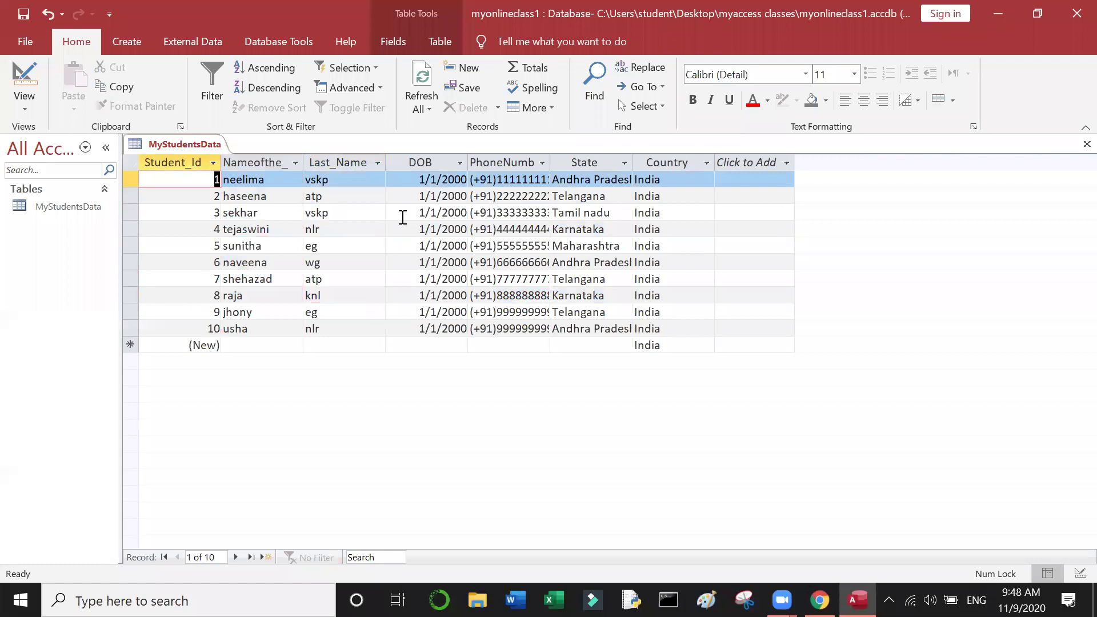
click(279, 161)
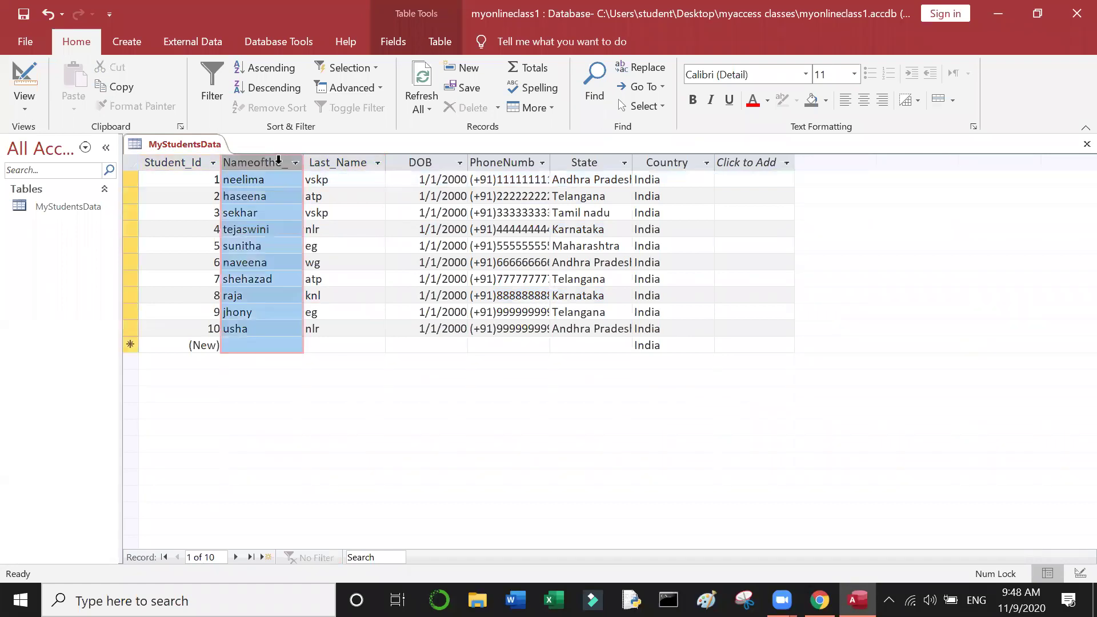
Step: Filter the names to haseena, jhony, naveena, neelima, raja and sekhar only
click(216, 84)
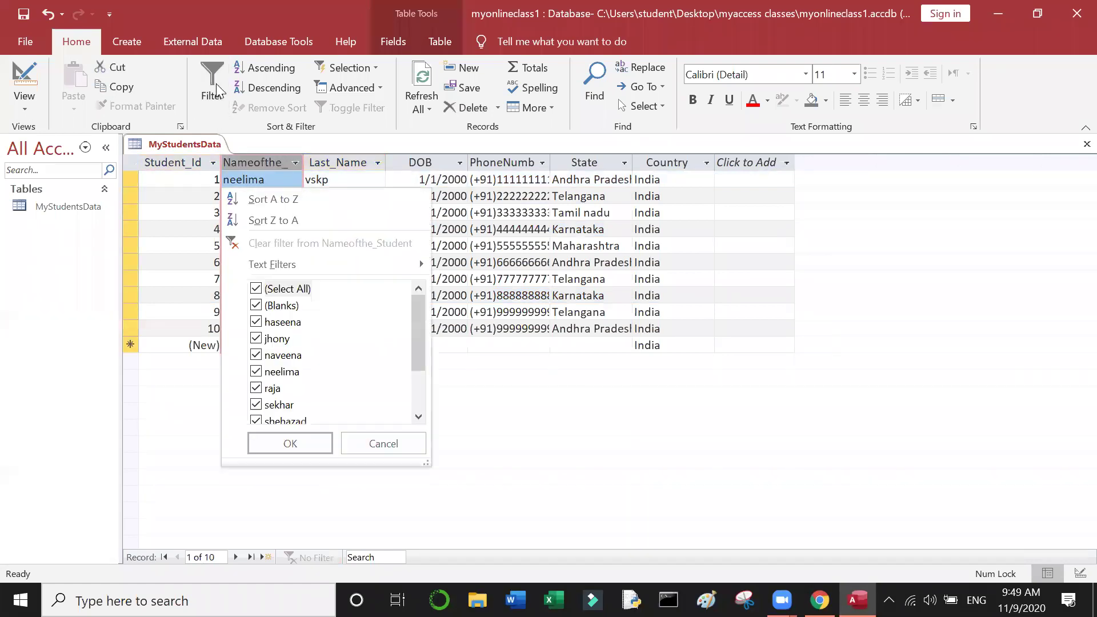
click(291, 288)
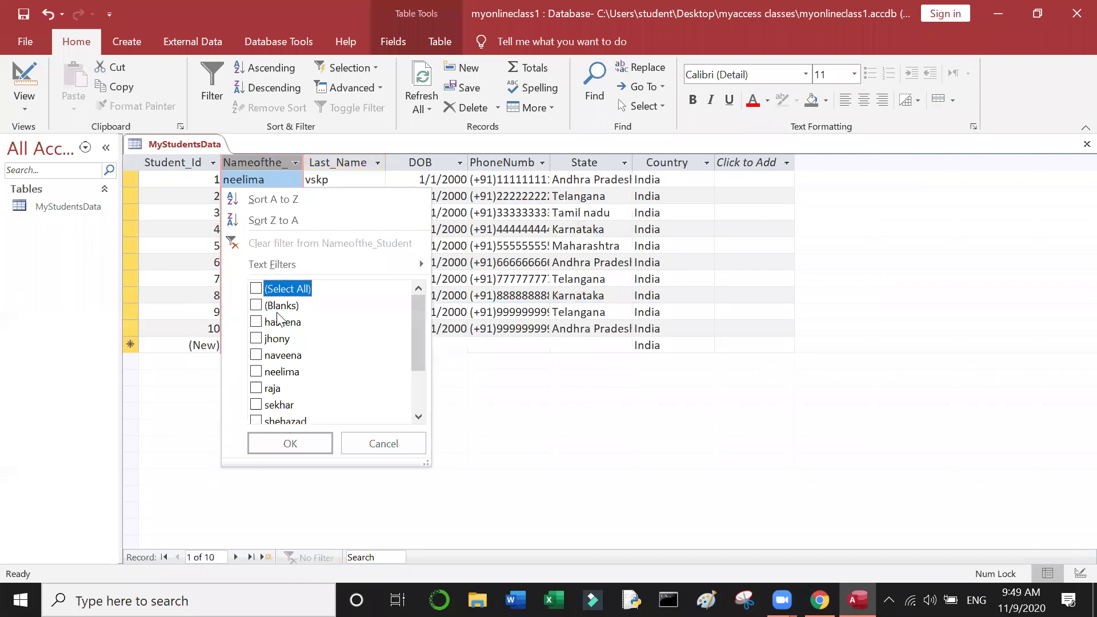
click(279, 322)
click(278, 339)
click(277, 355)
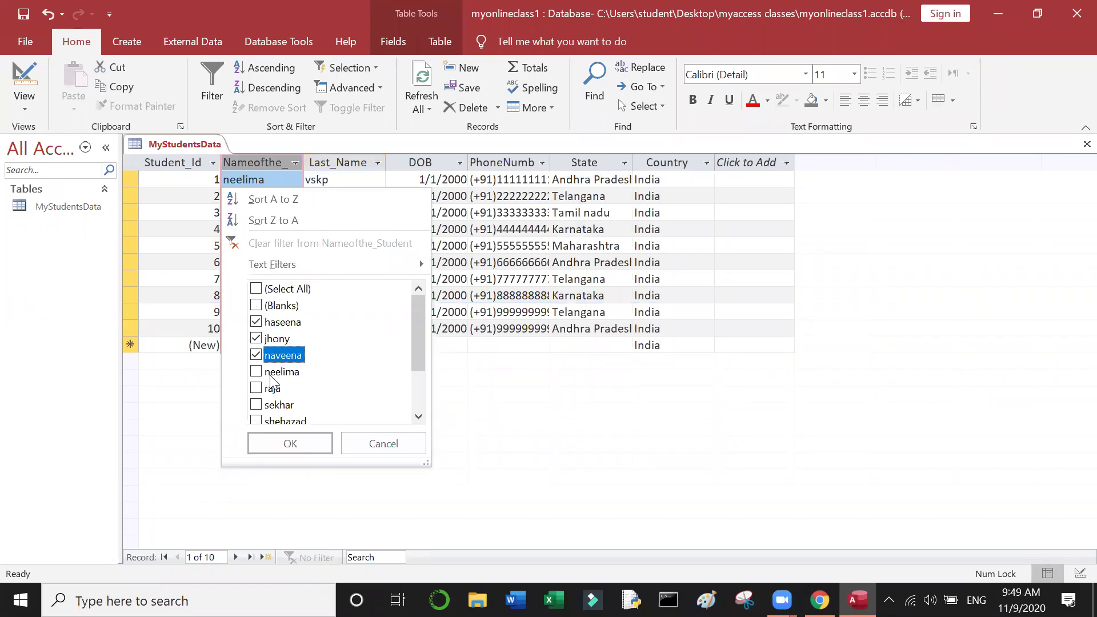
click(274, 373)
click(272, 388)
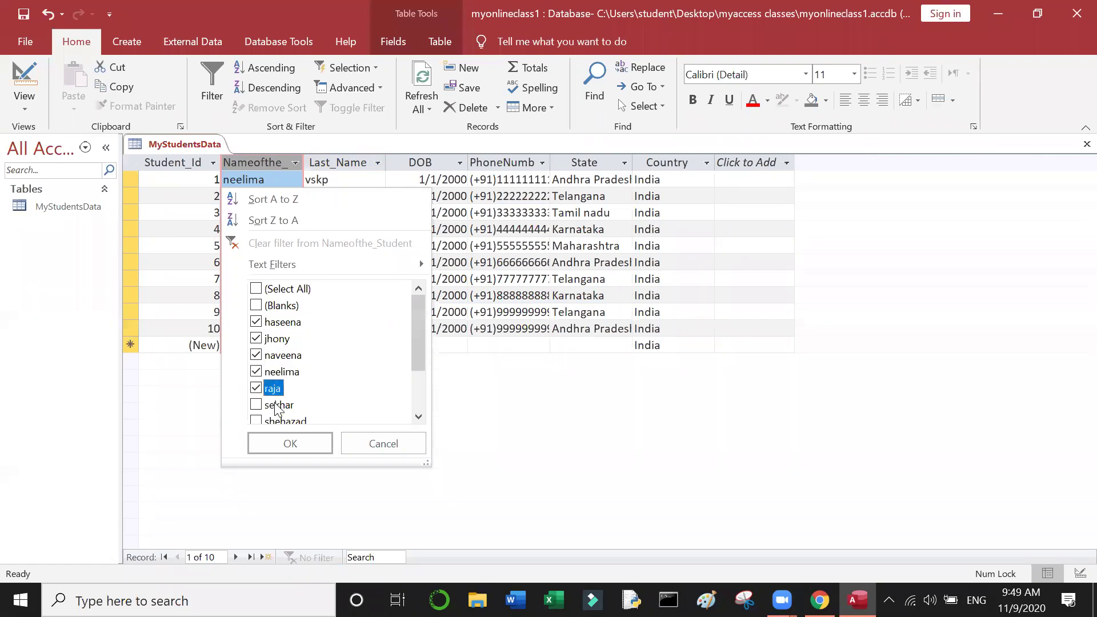
click(278, 405)
click(290, 444)
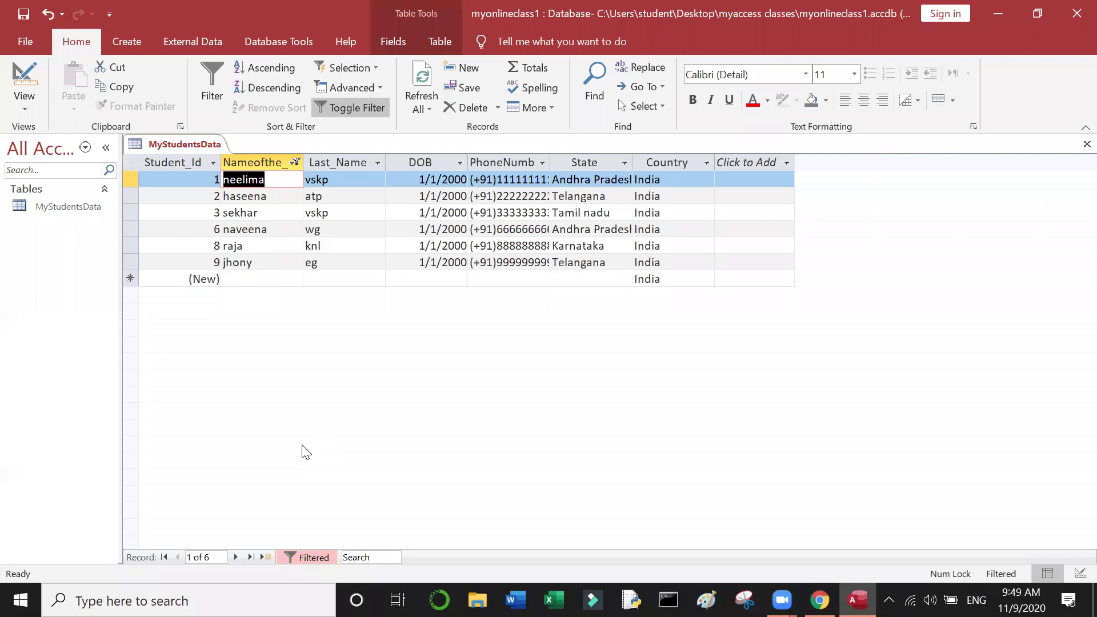
Step: Toggle the filter off to show all ten records, then move to haseena's Last_Name value
click(358, 109)
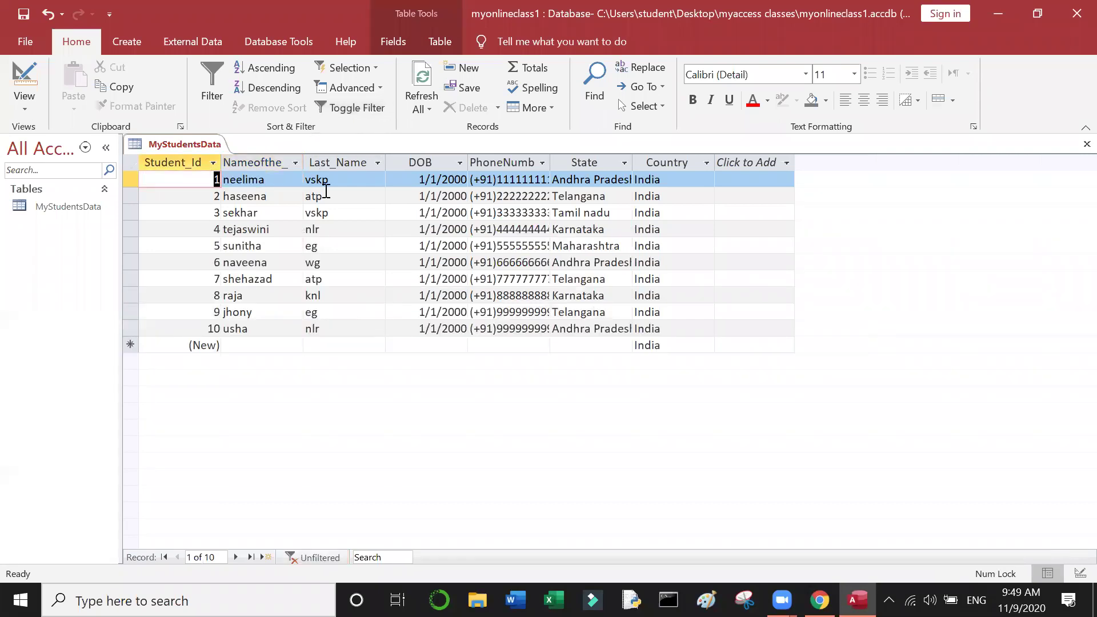
click(259, 198)
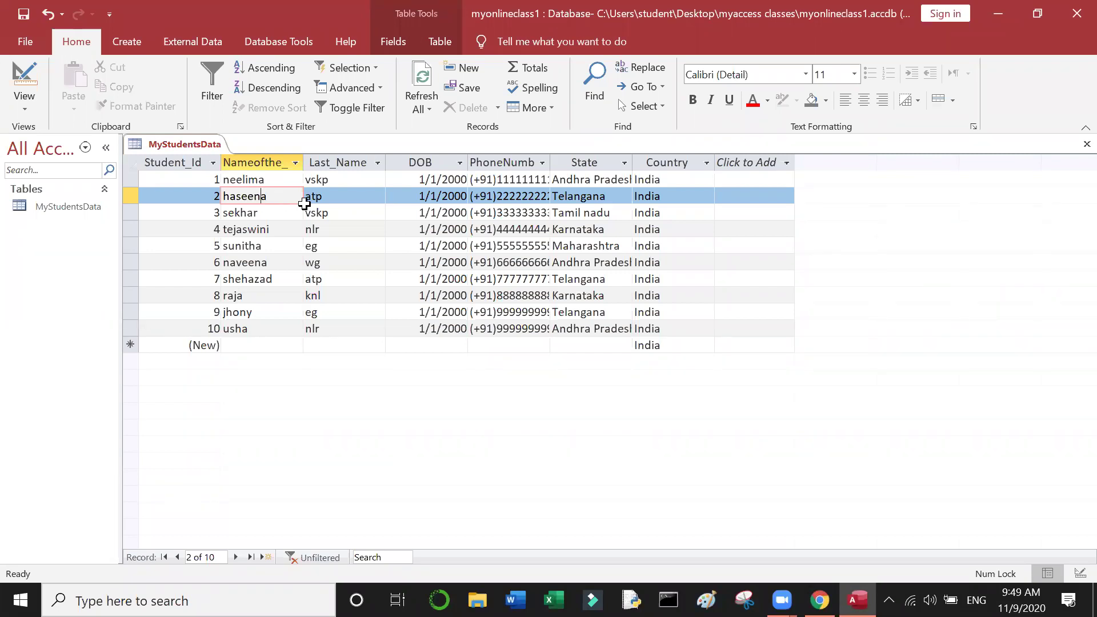
click(339, 198)
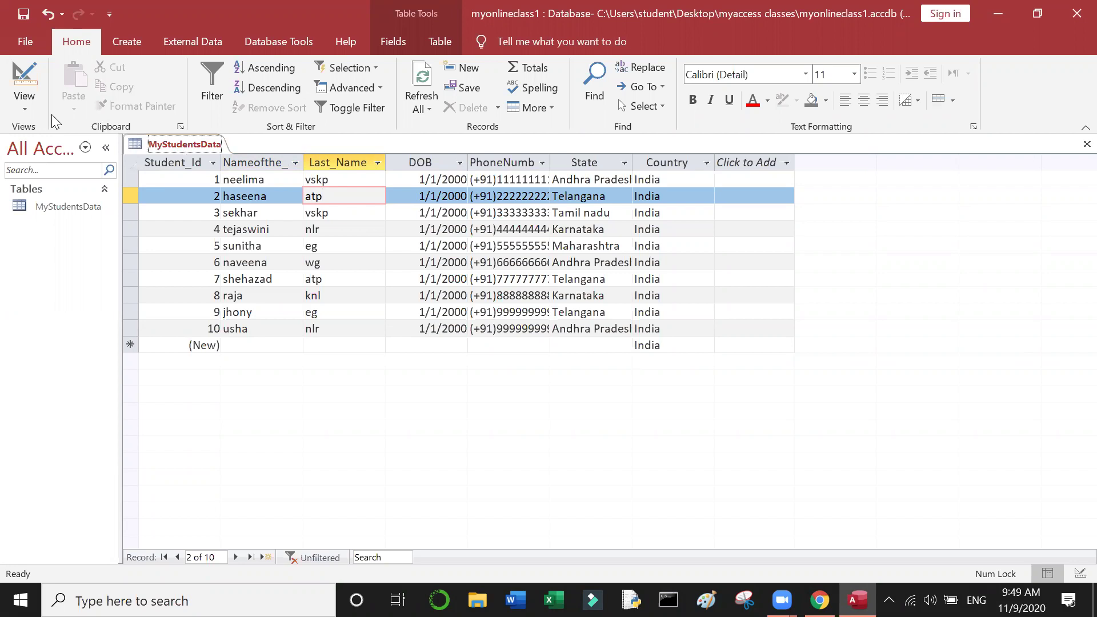
click(26, 107)
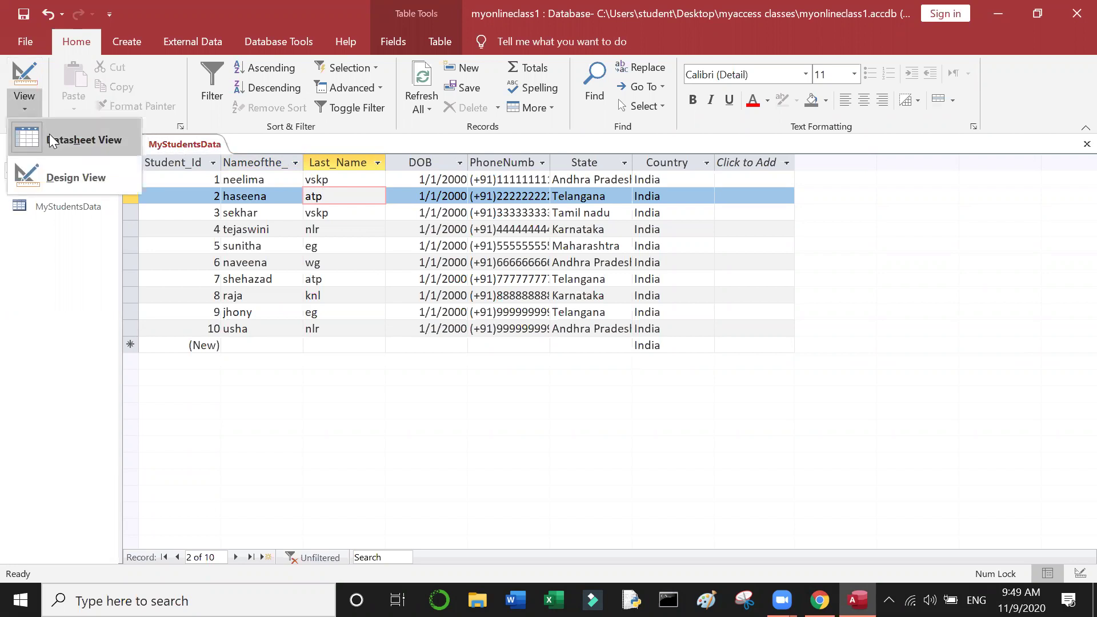
click(80, 139)
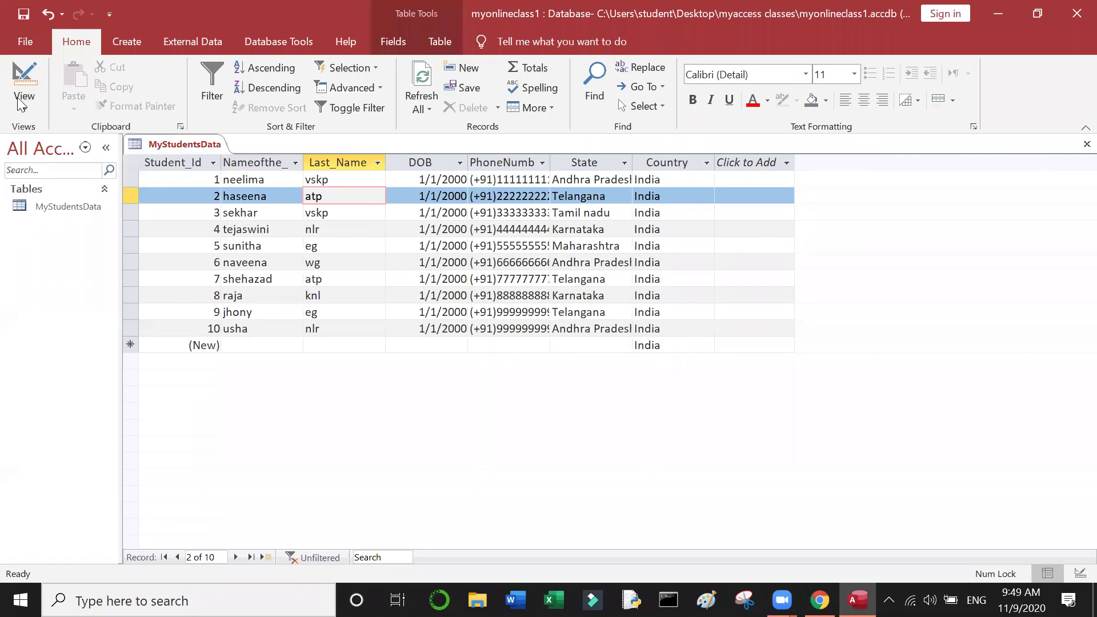
click(24, 103)
click(60, 178)
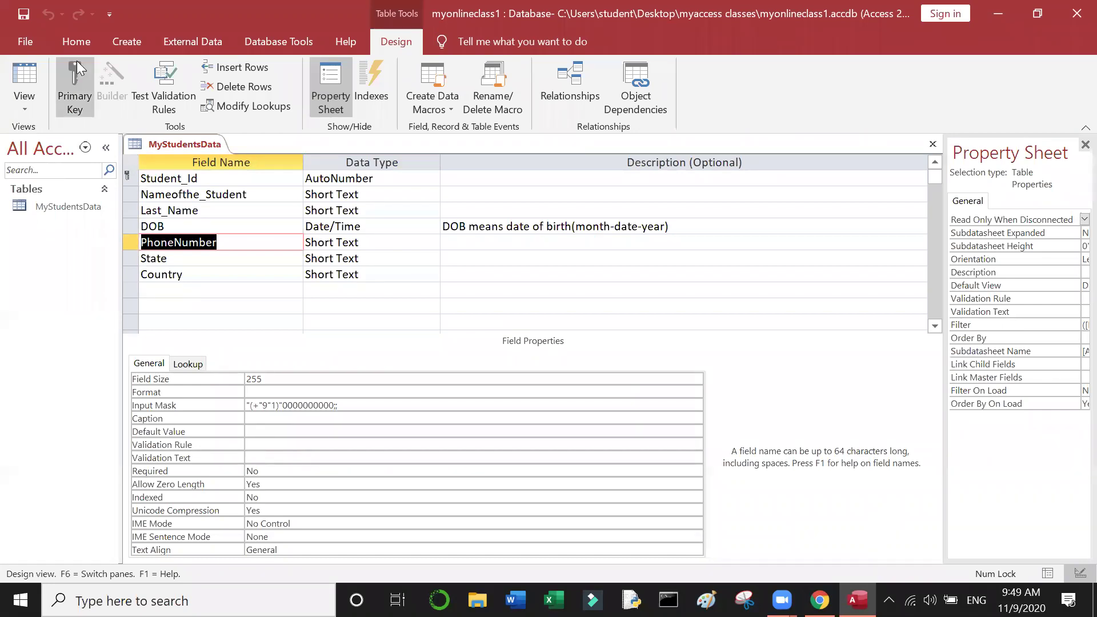
click(157, 176)
click(129, 177)
click(157, 178)
click(137, 178)
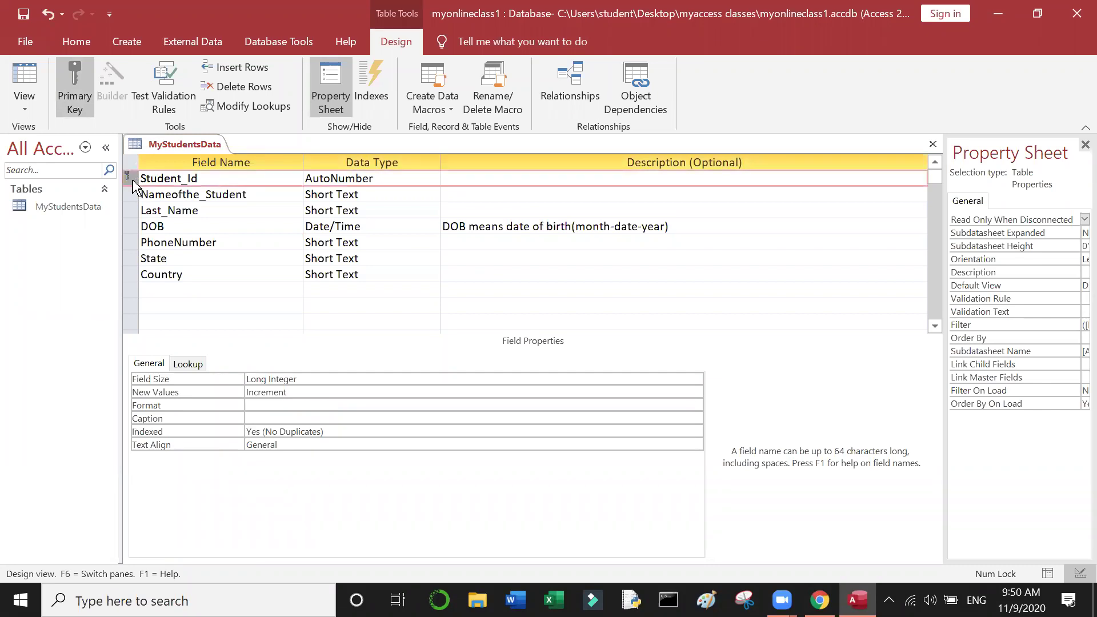
click(184, 178)
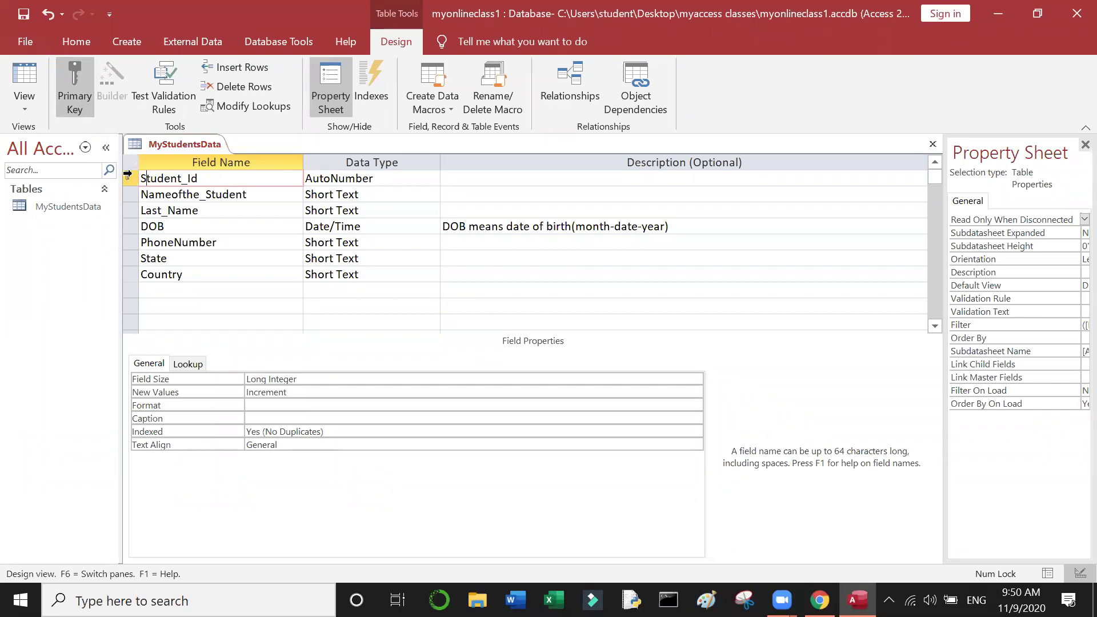
click(125, 175)
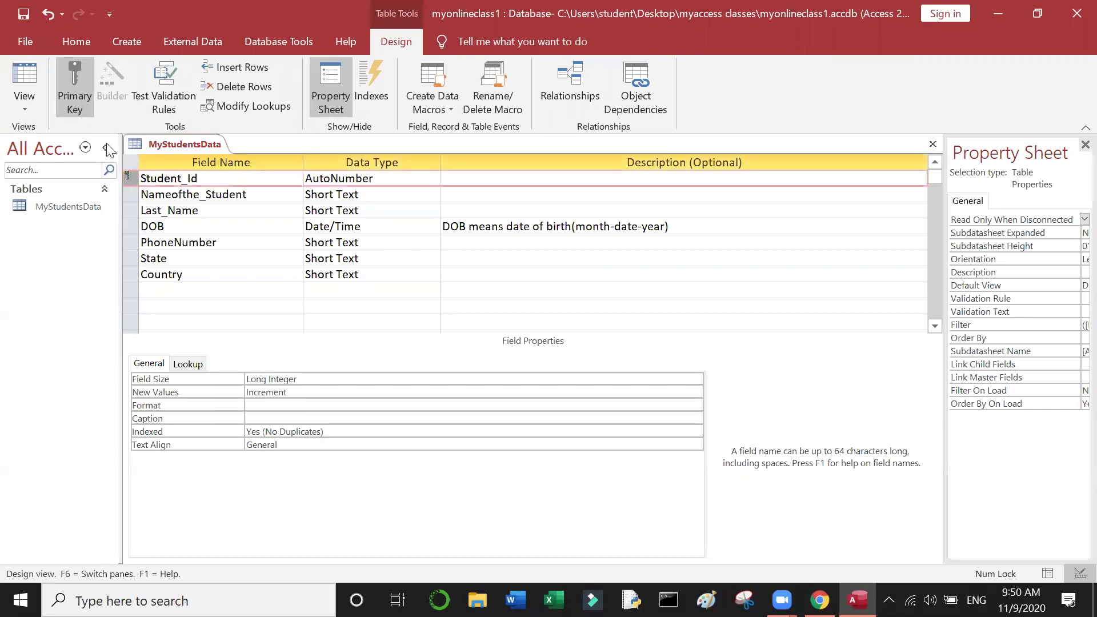
click(85, 96)
click(84, 96)
click(84, 96)
click(84, 96)
click(84, 96)
click(85, 96)
click(84, 96)
click(85, 96)
click(85, 96)
click(84, 96)
click(85, 96)
click(85, 93)
click(84, 94)
click(83, 94)
click(564, 226)
key(Down)
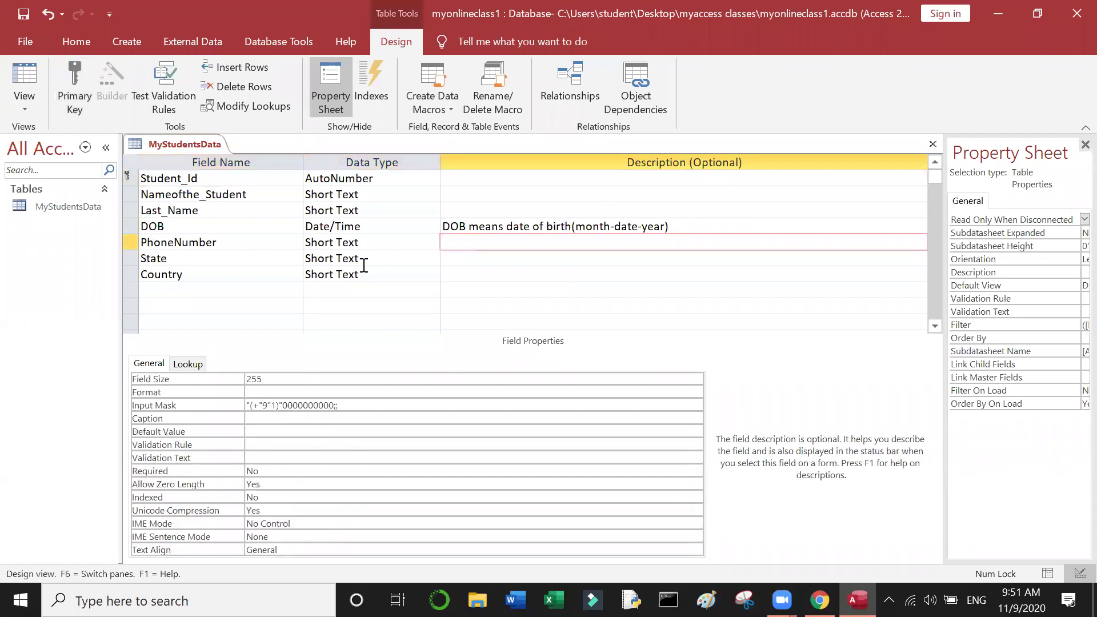
click(364, 260)
click(361, 275)
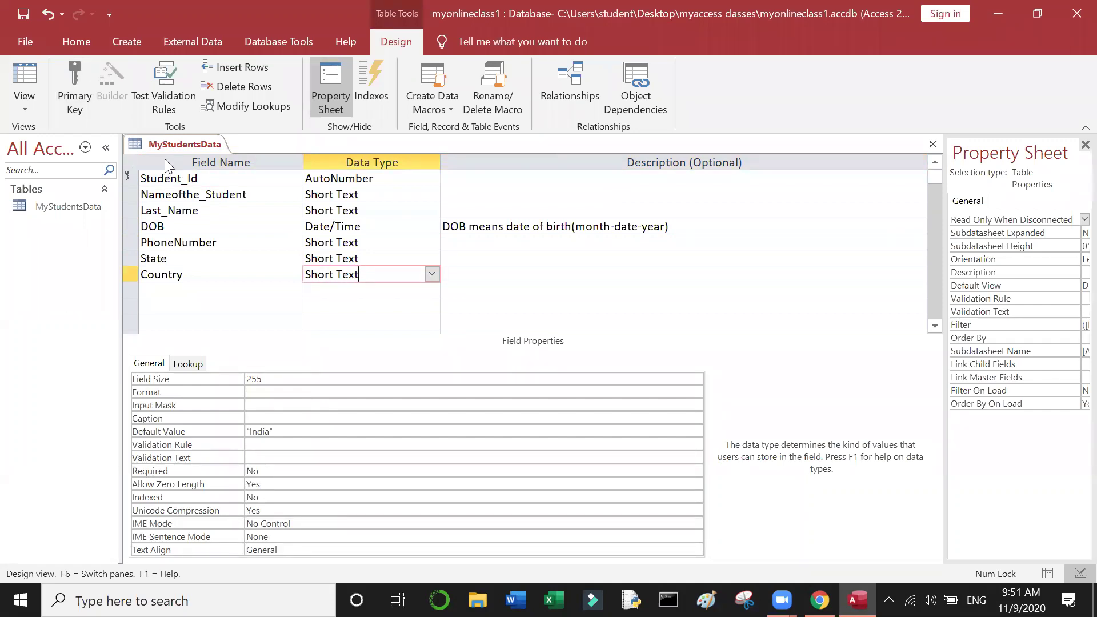
Step: Create blank Form1 with Form Design, widen it to about 8 inches, and return to MyStudentsData design
click(124, 43)
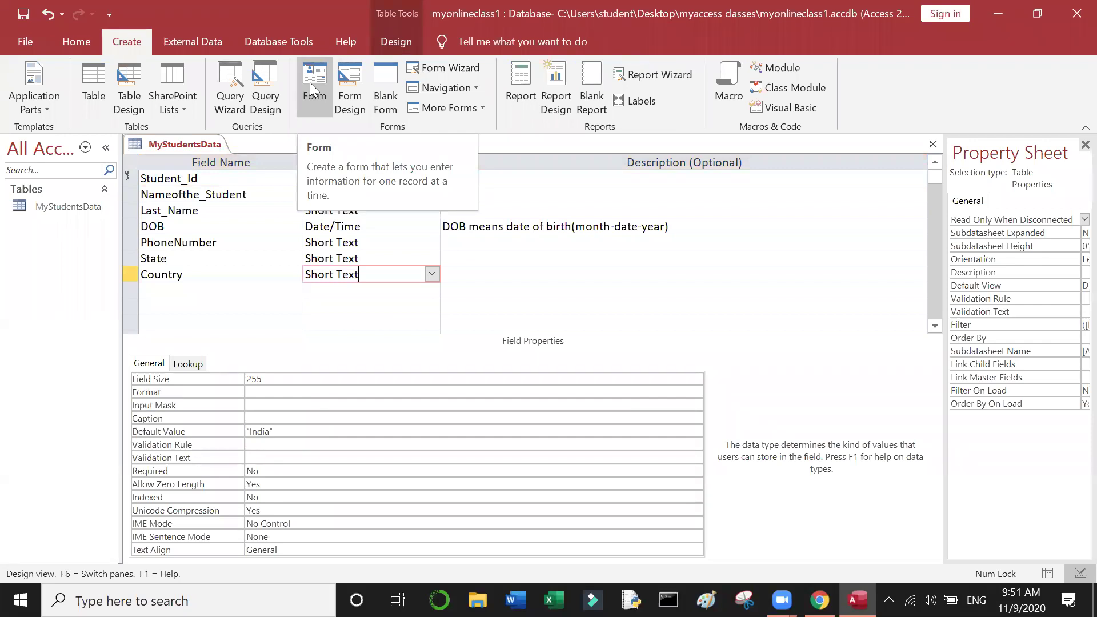
click(343, 88)
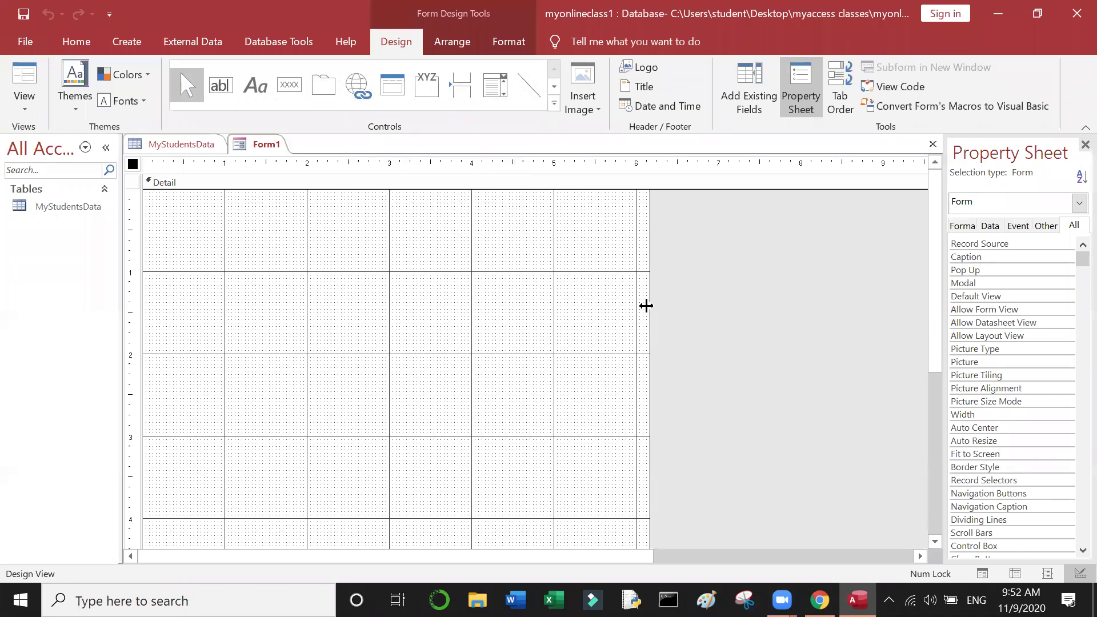
drag(649, 306, 796, 332)
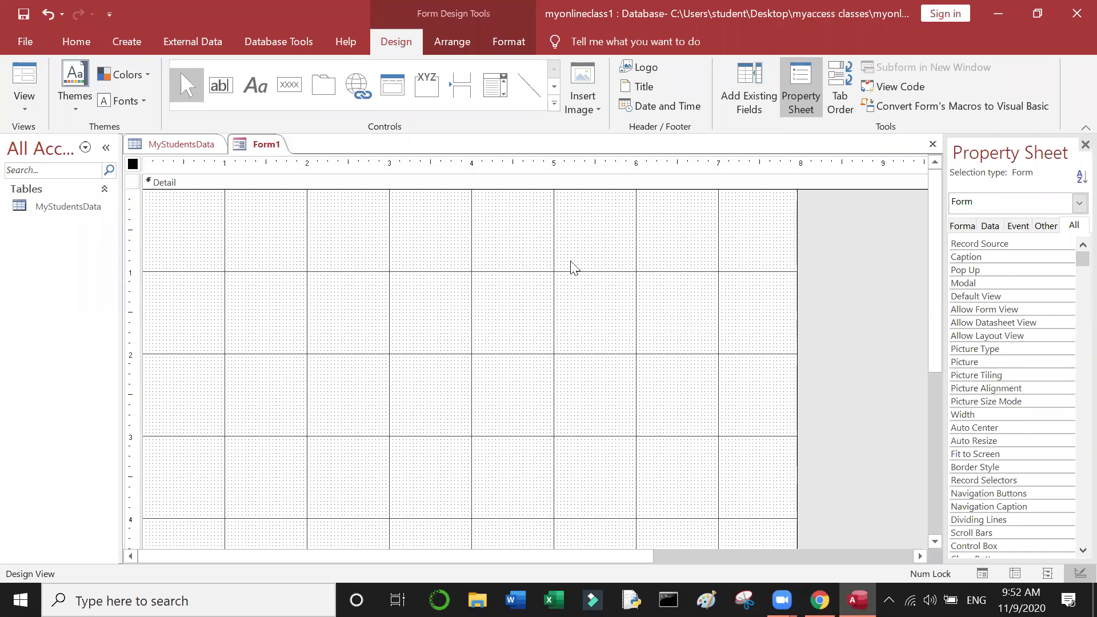
click(448, 230)
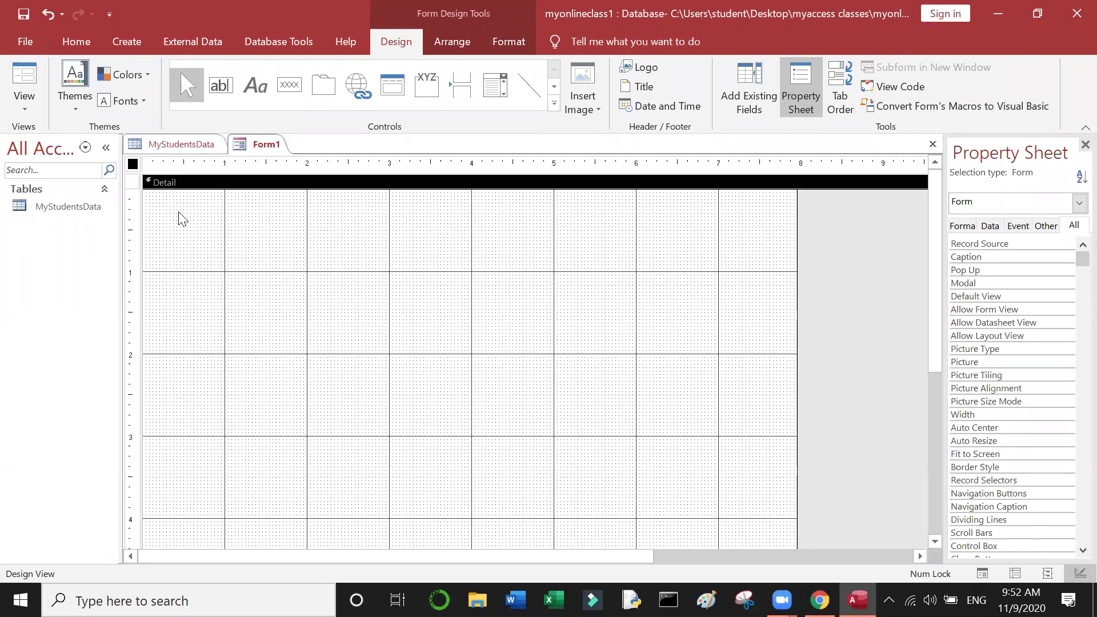
click(193, 147)
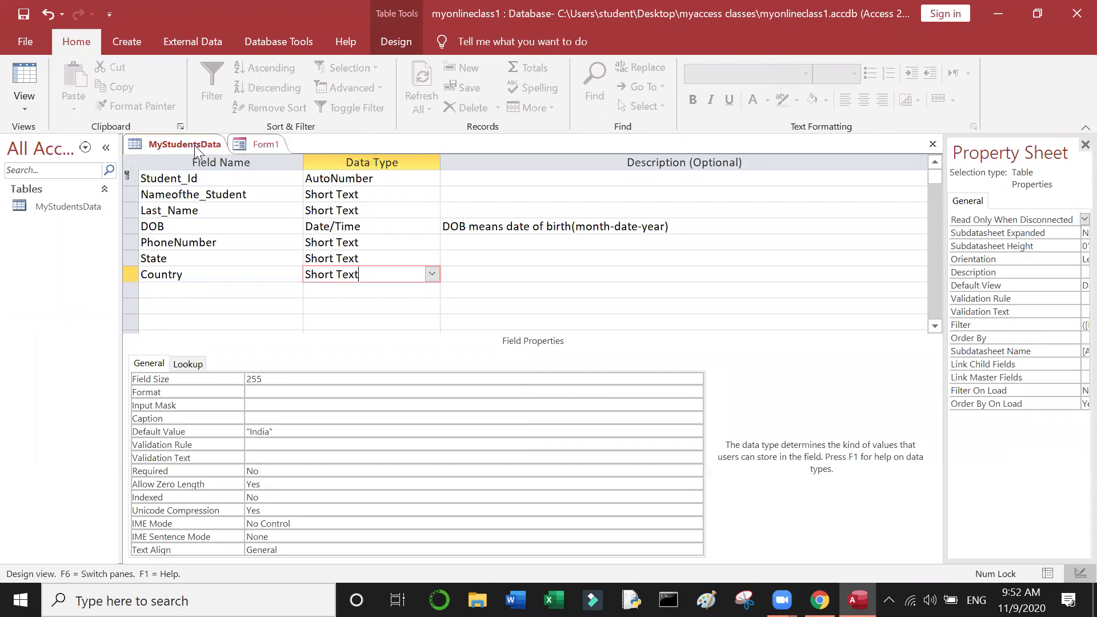
click(264, 149)
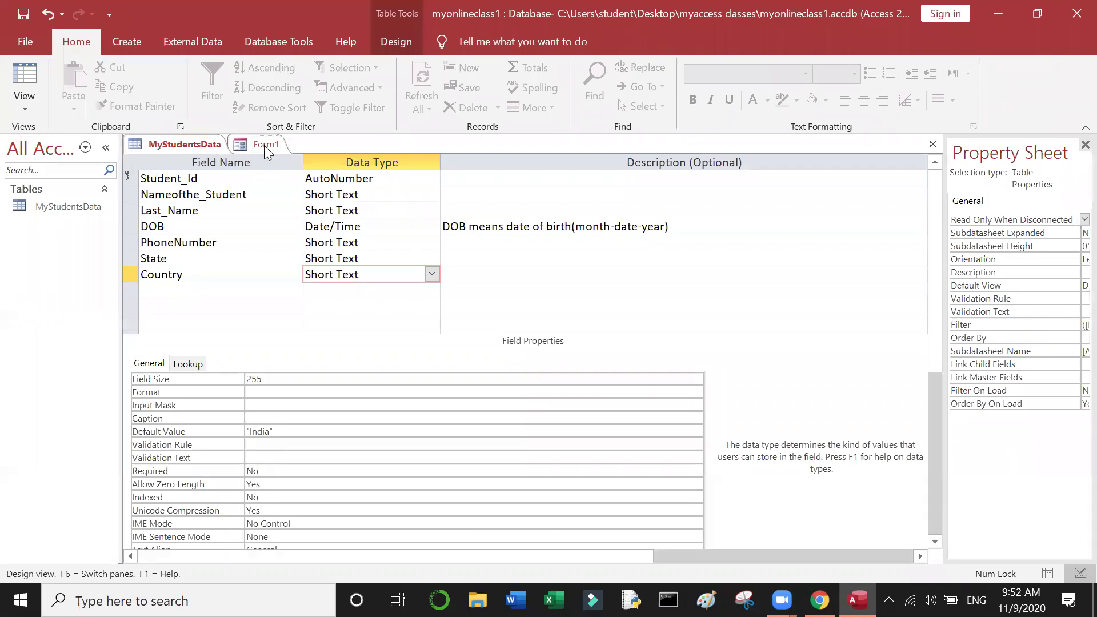
right_click(265, 150)
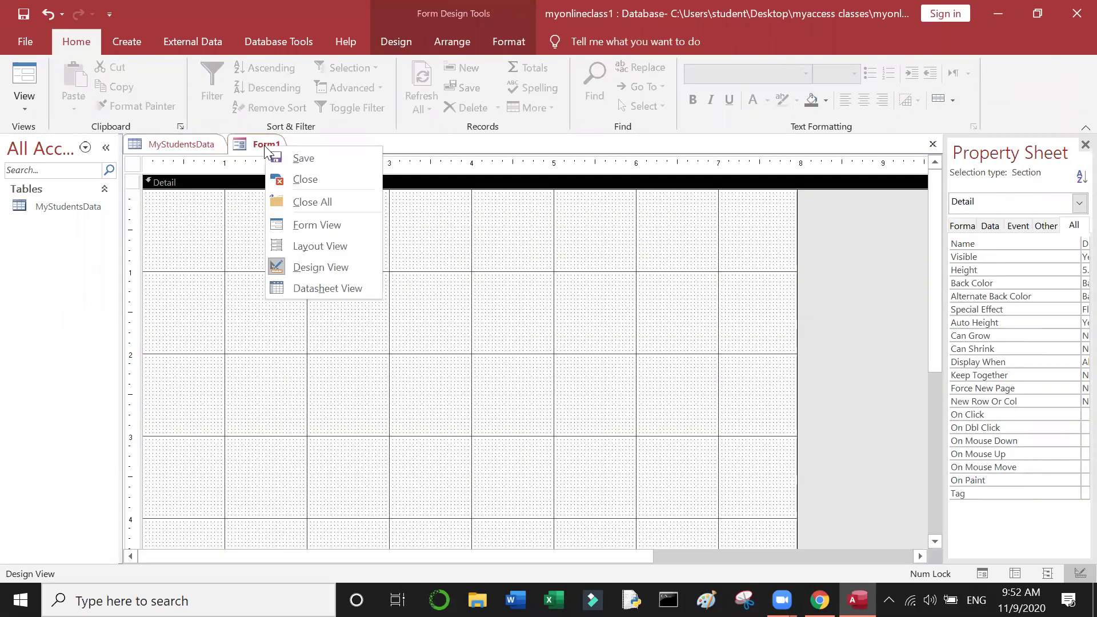
click(305, 178)
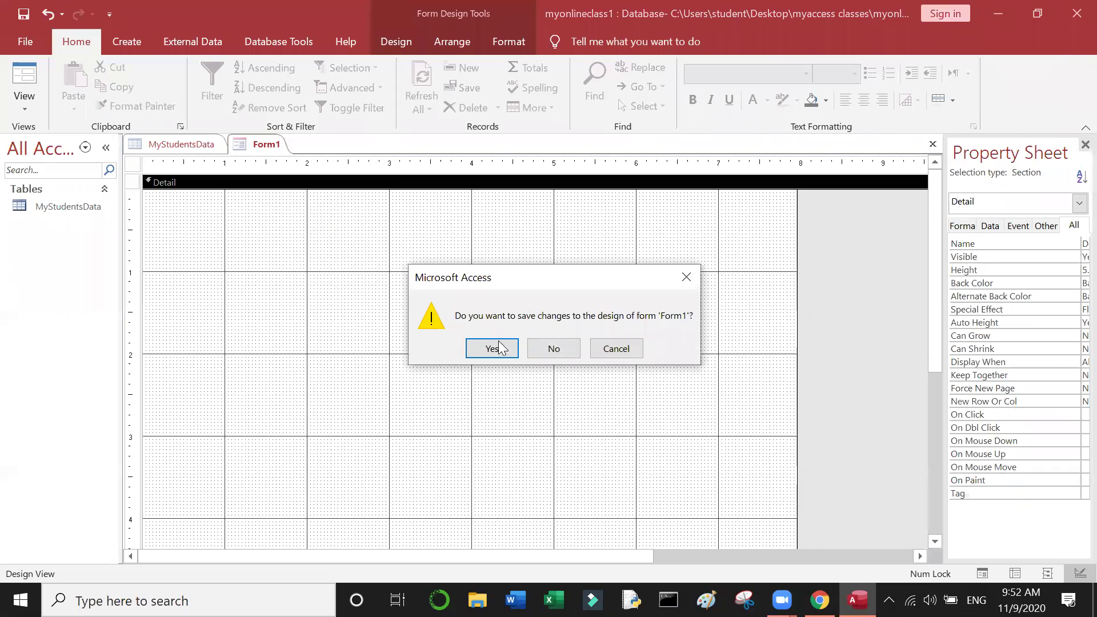
click(499, 348)
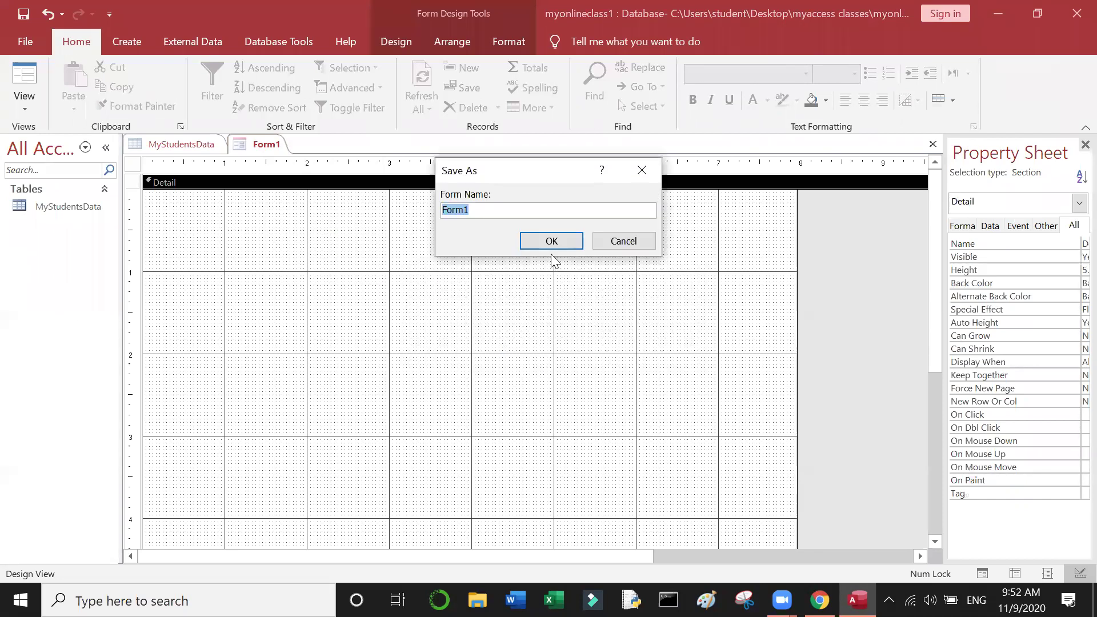
click(622, 241)
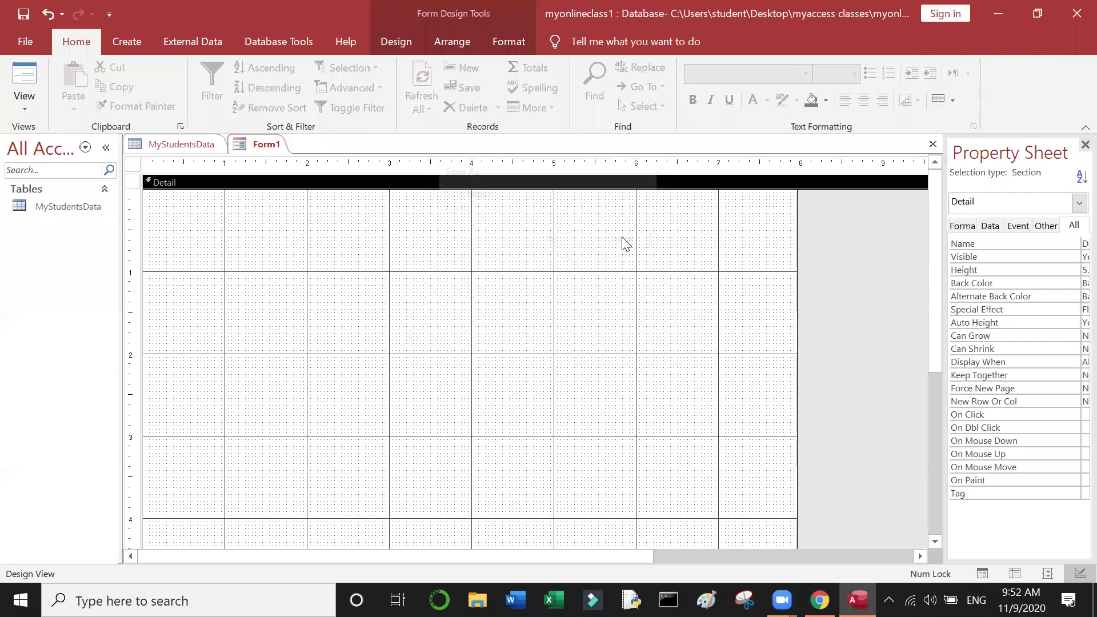
right_click(256, 143)
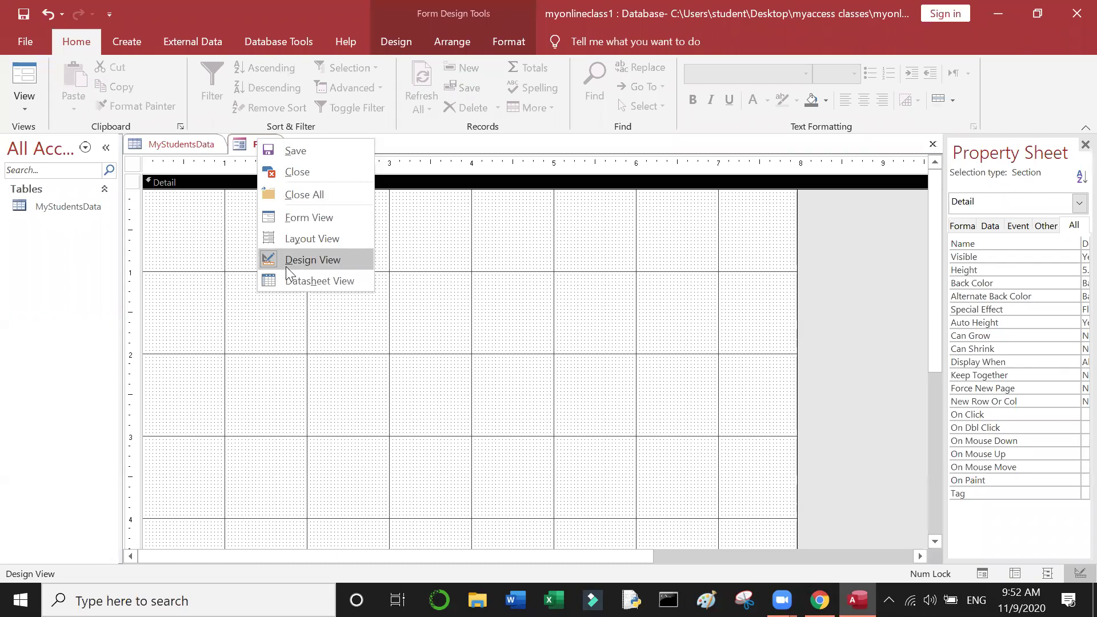
click(569, 251)
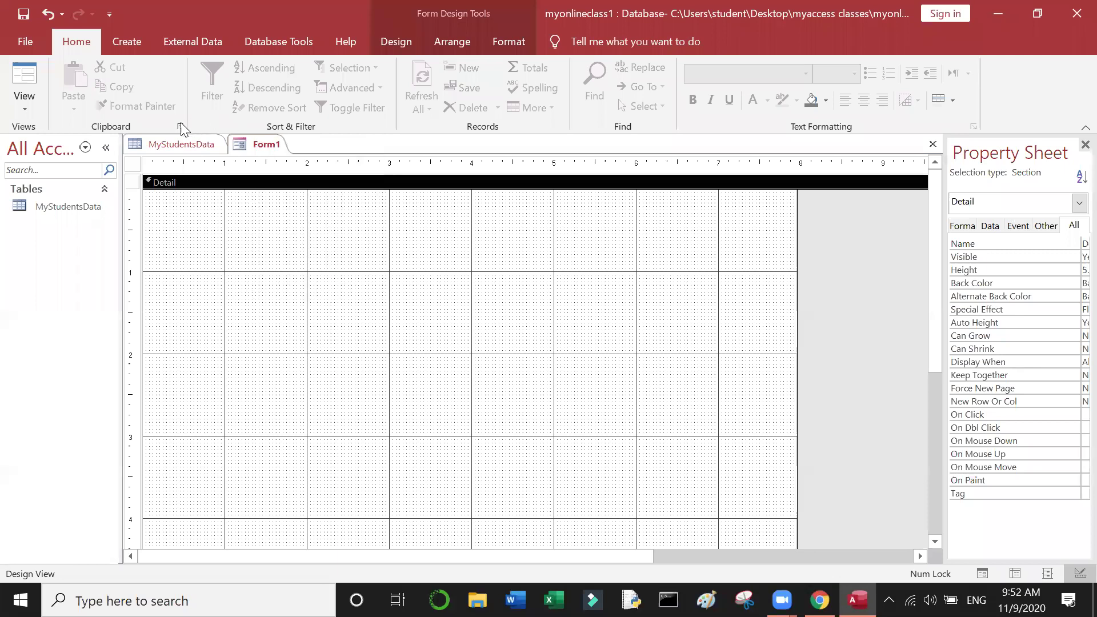
click(181, 145)
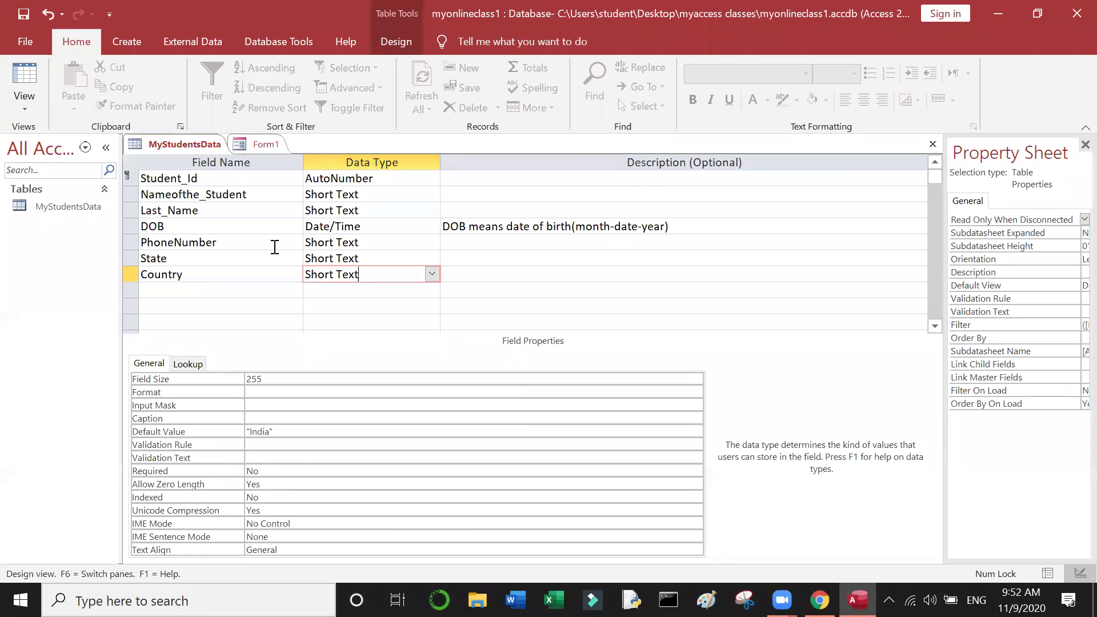
Step: Review the DOB through Country fields, then save MyStudentsData and switch to Datasheet view
click(269, 277)
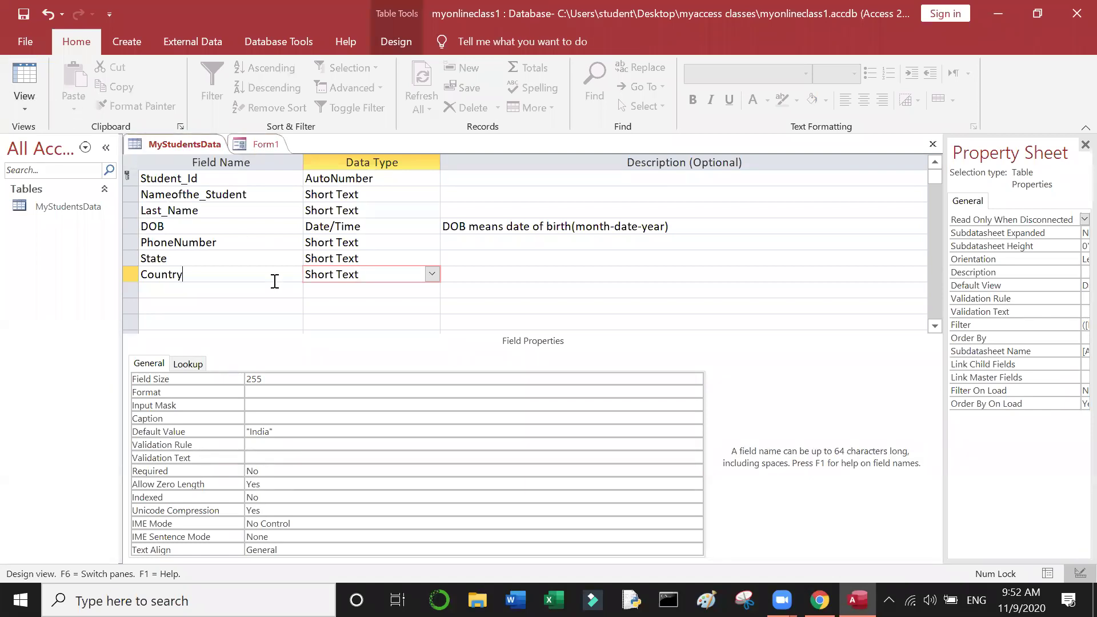
click(389, 276)
click(251, 254)
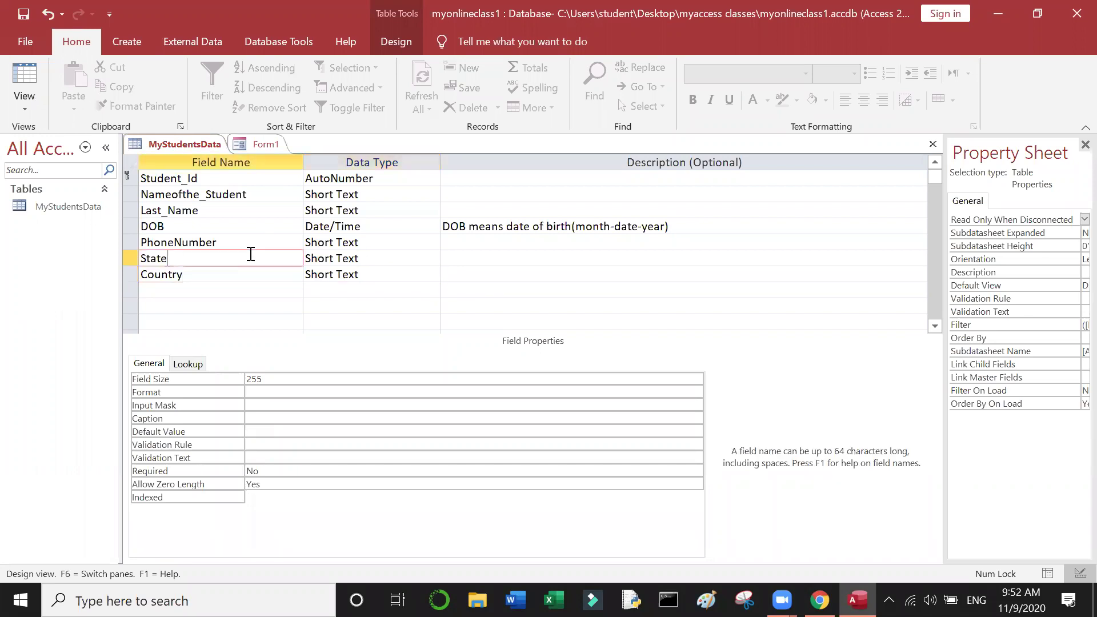
click(252, 241)
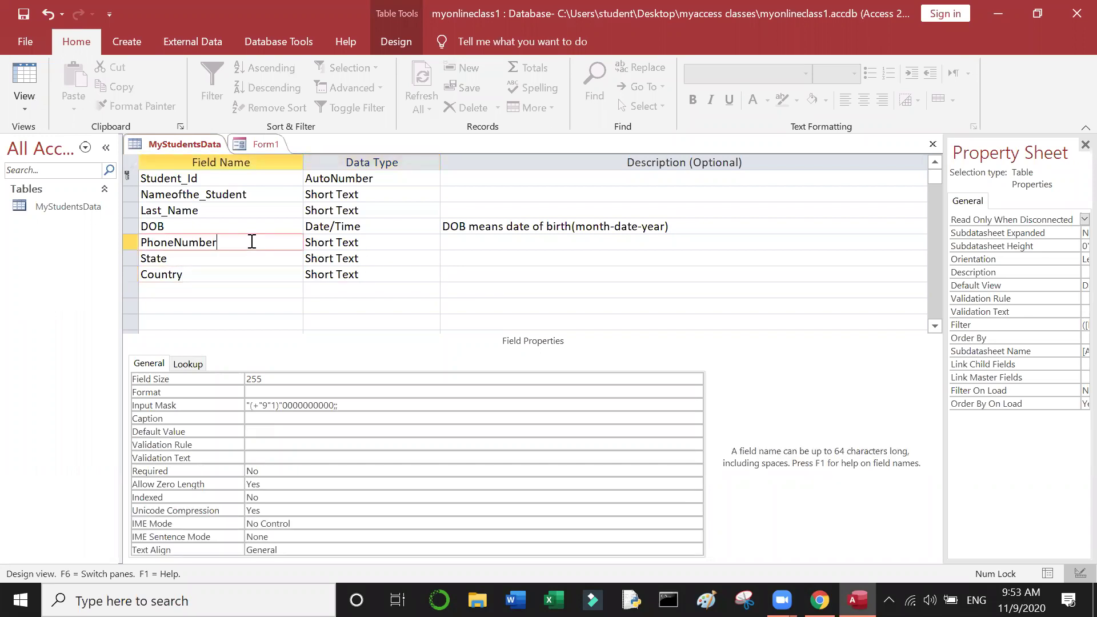
click(187, 227)
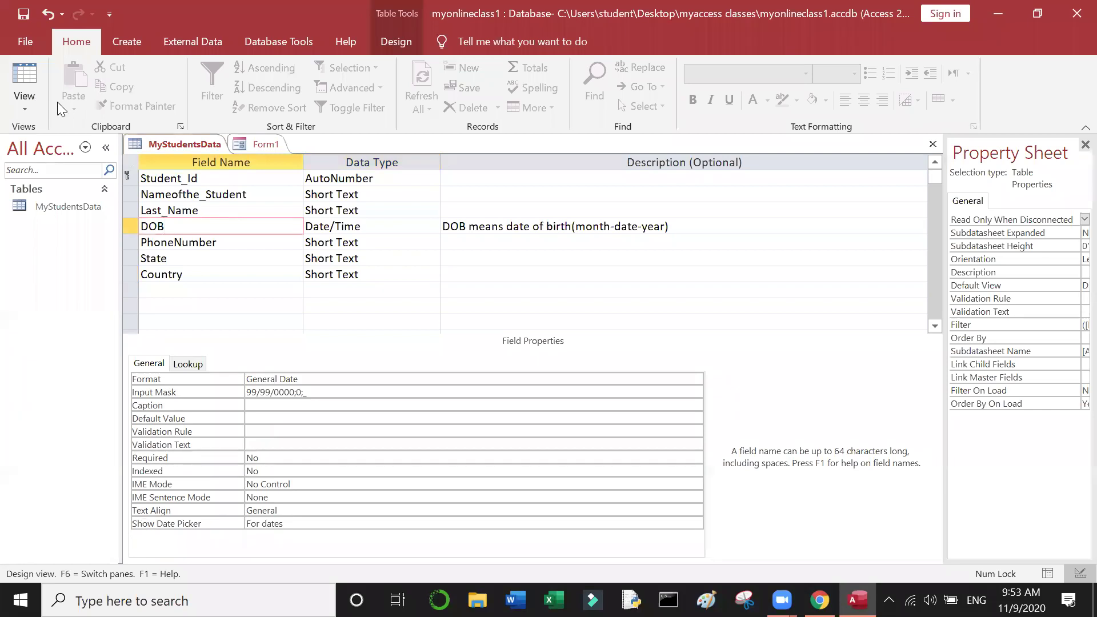
click(13, 85)
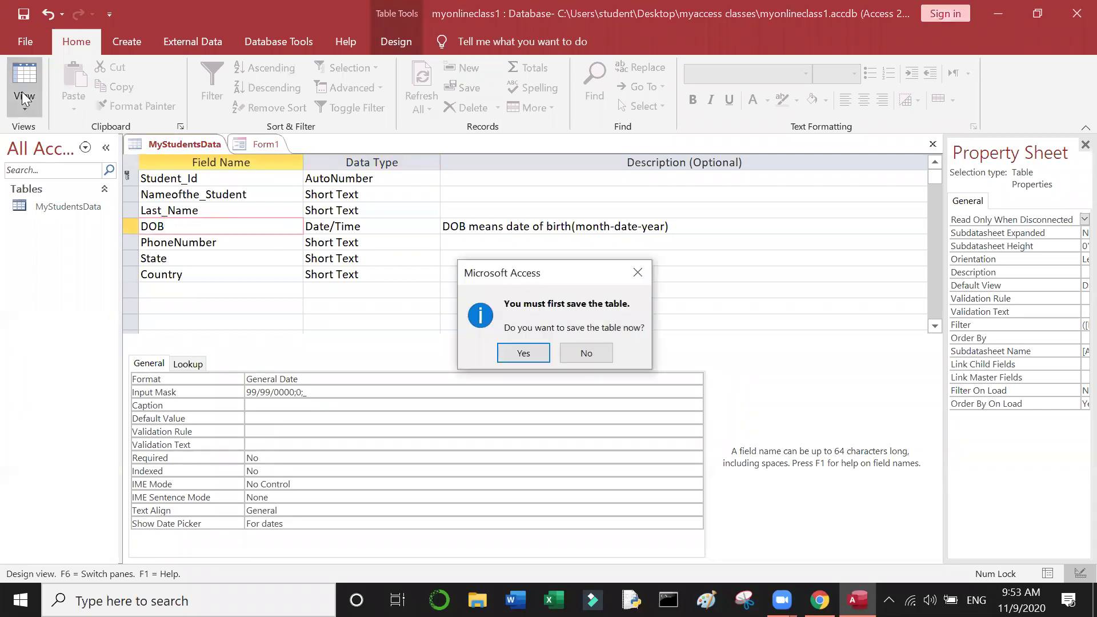
click(524, 354)
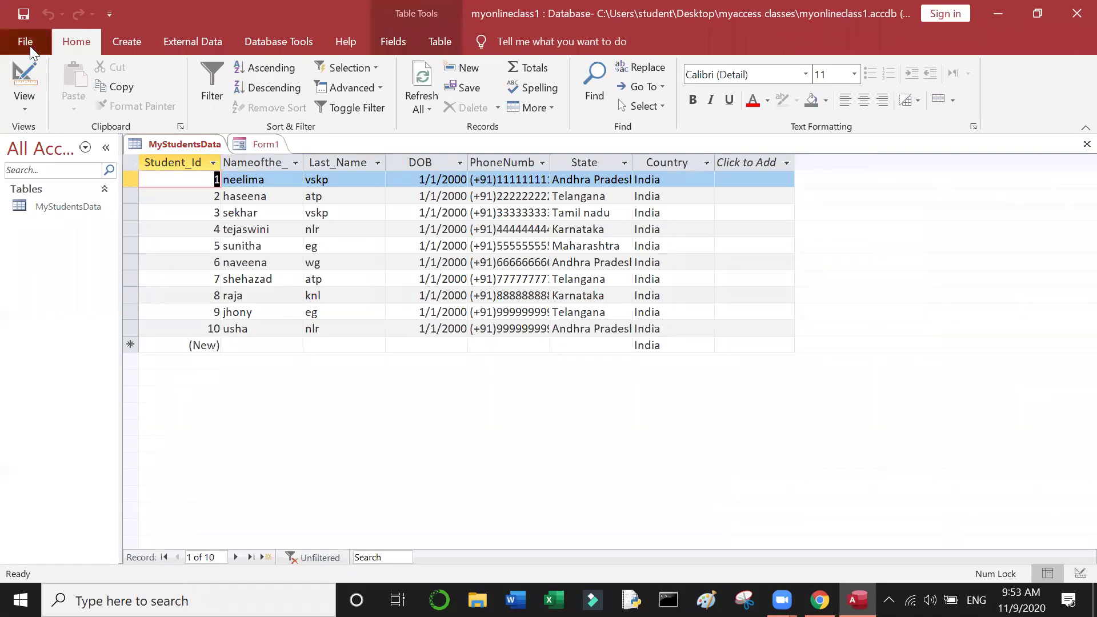
Step: Save the database, then encrypt it with a password and accept the row-locking warning
click(30, 46)
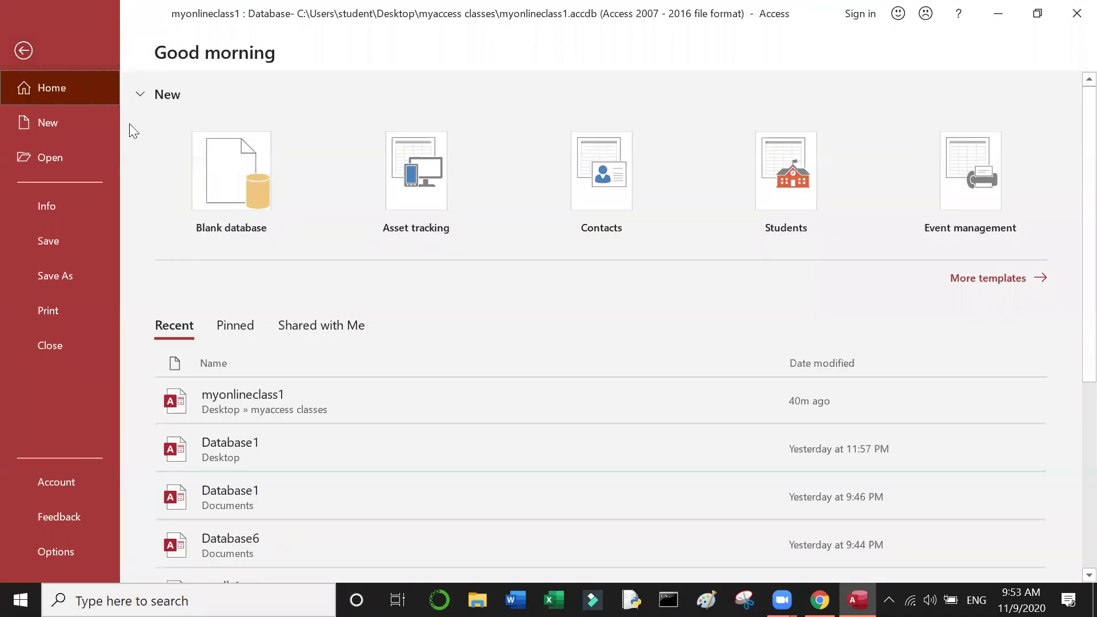
click(58, 241)
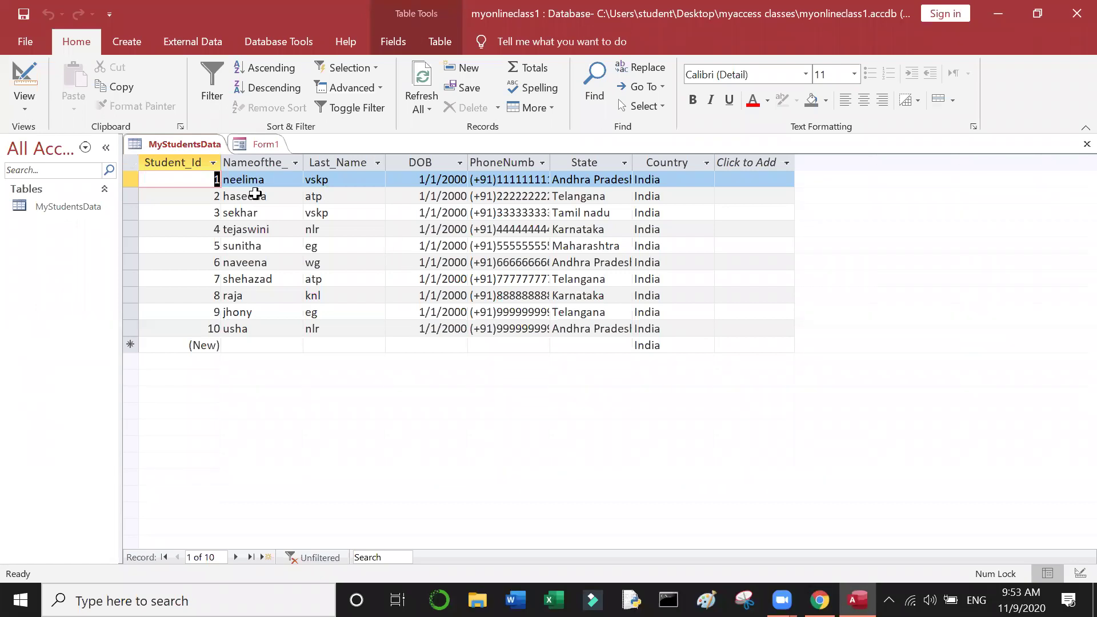
click(28, 35)
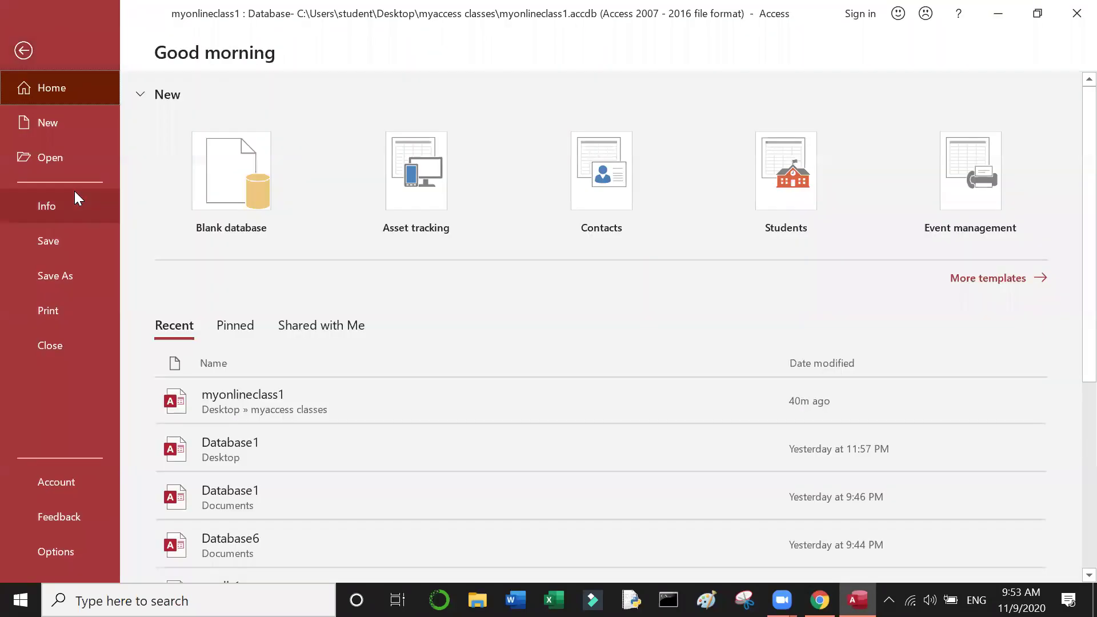
click(52, 196)
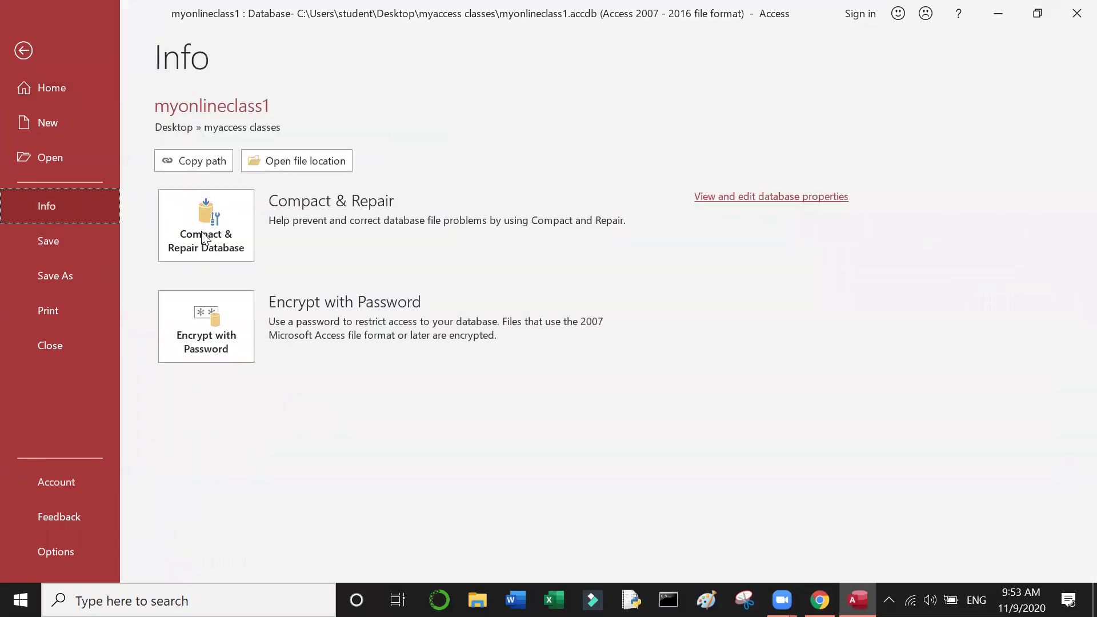
click(213, 324)
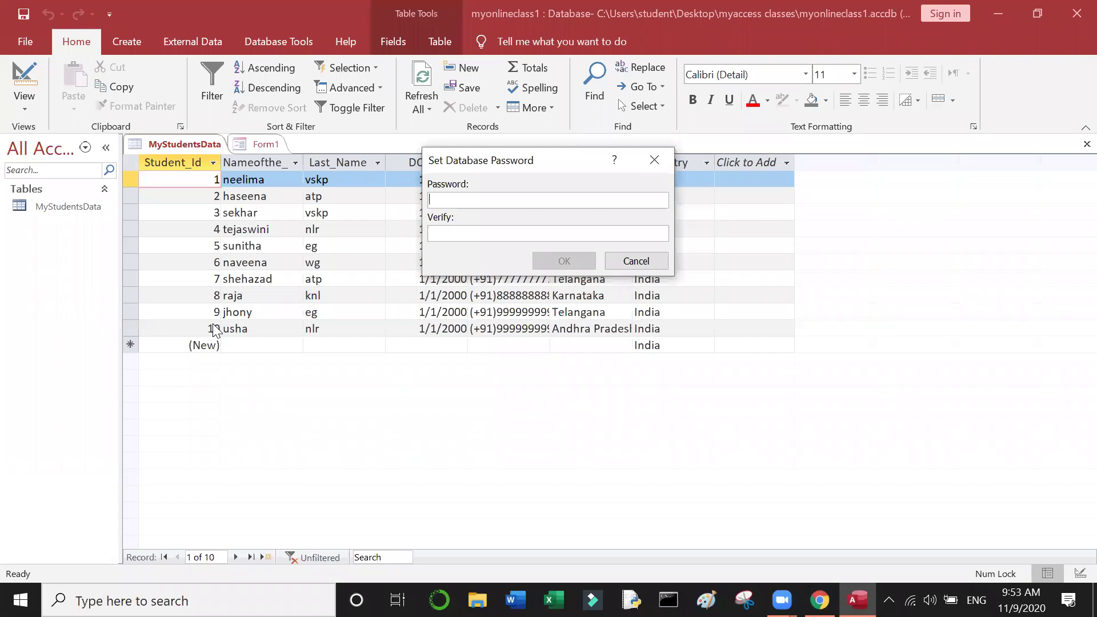
text(******)
click(467, 230)
text(******)
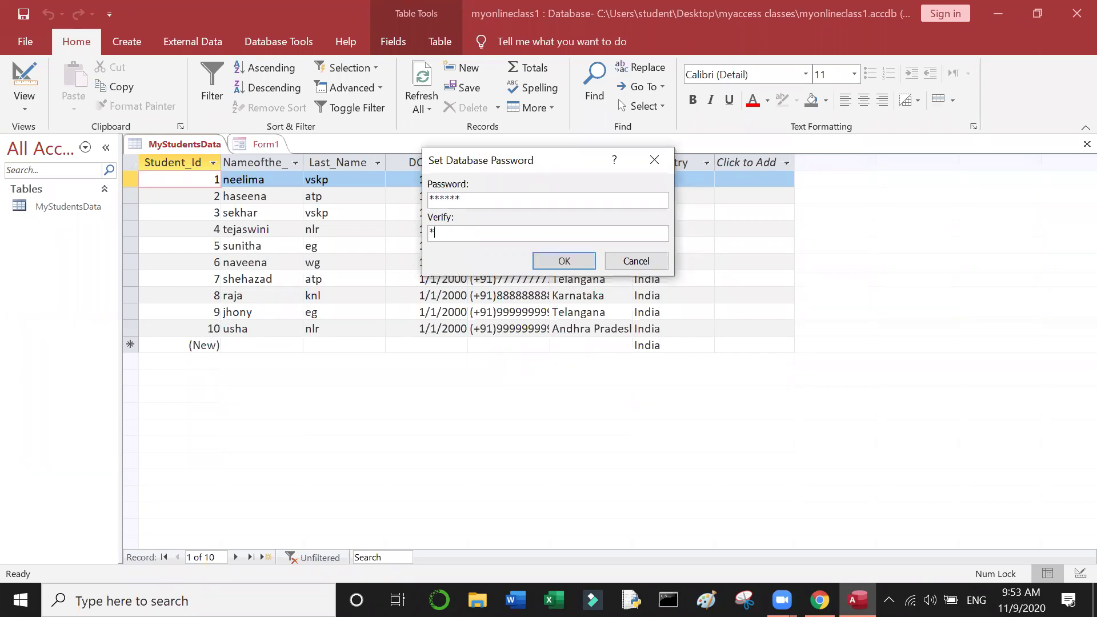
click(577, 261)
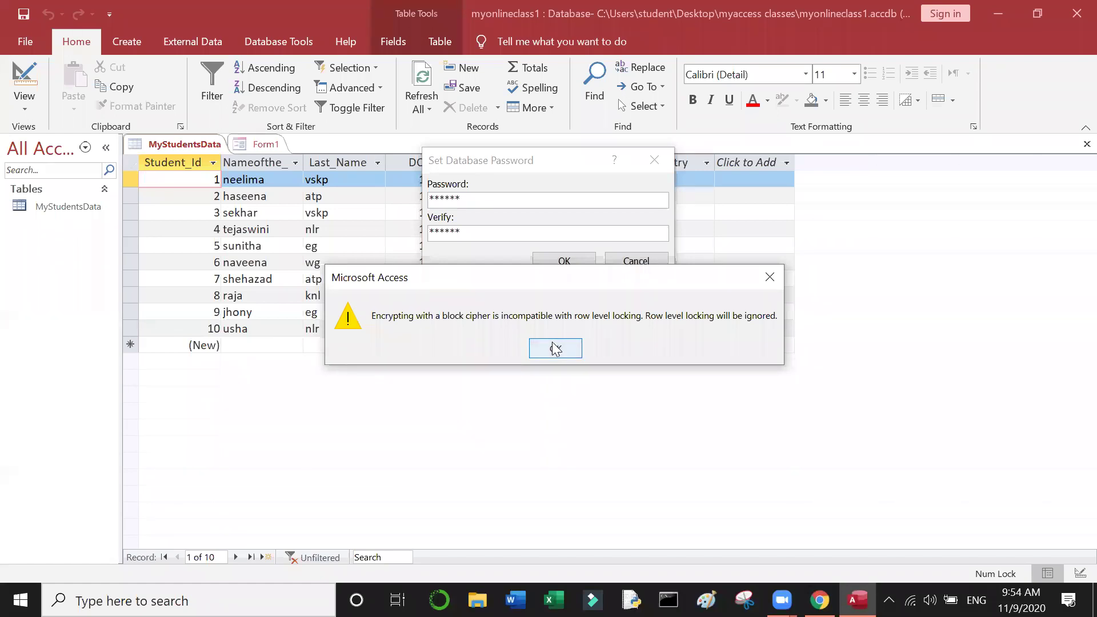
click(555, 348)
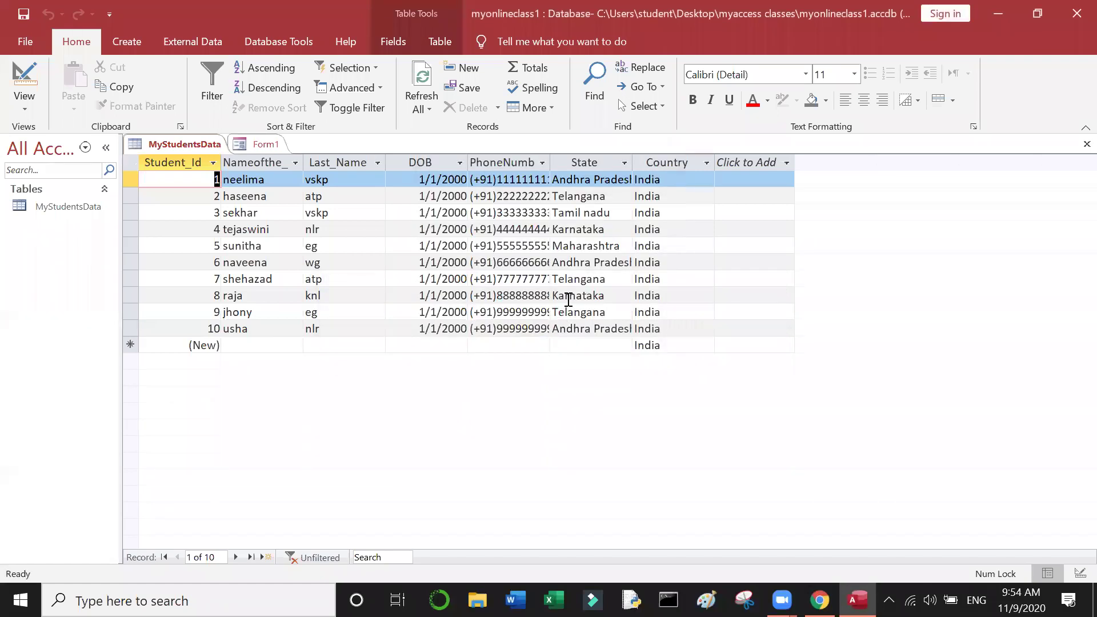
click(568, 300)
click(709, 294)
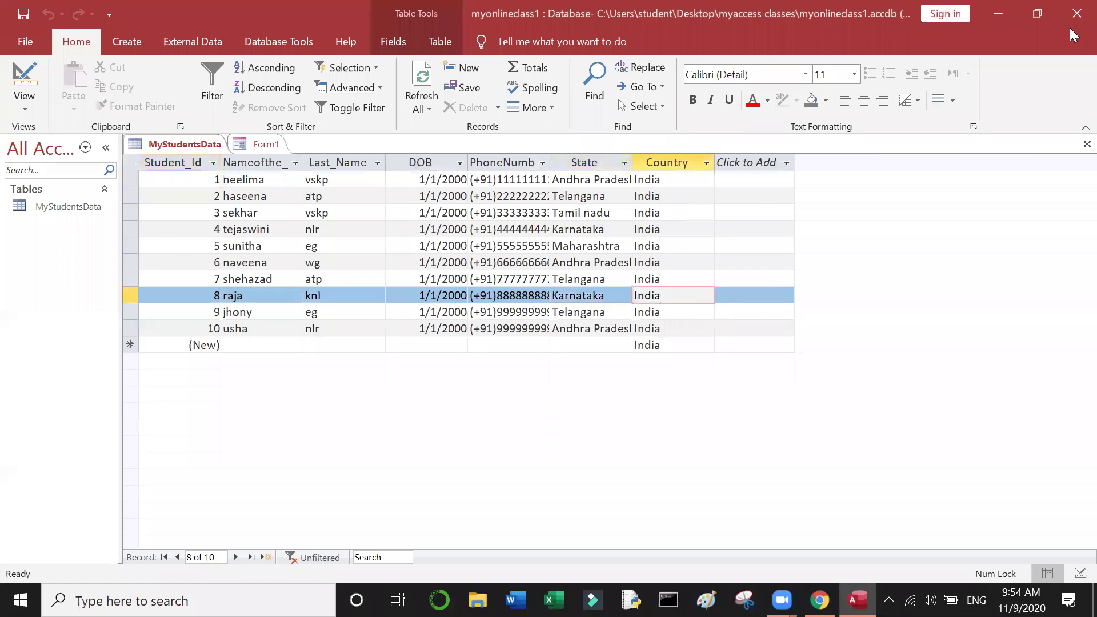
click(1075, 16)
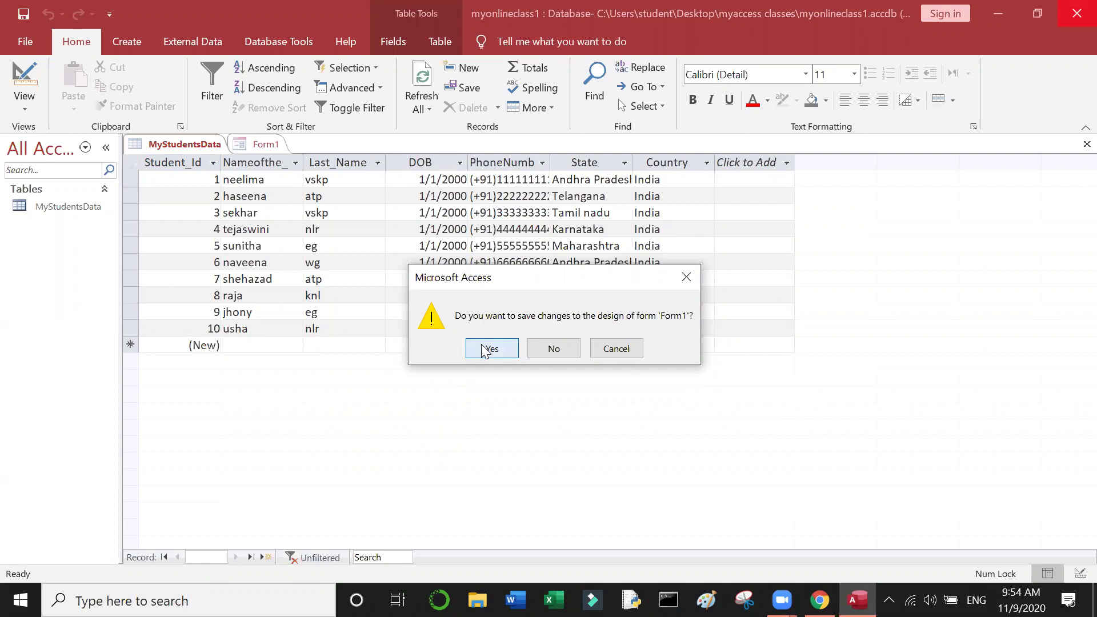
click(484, 349)
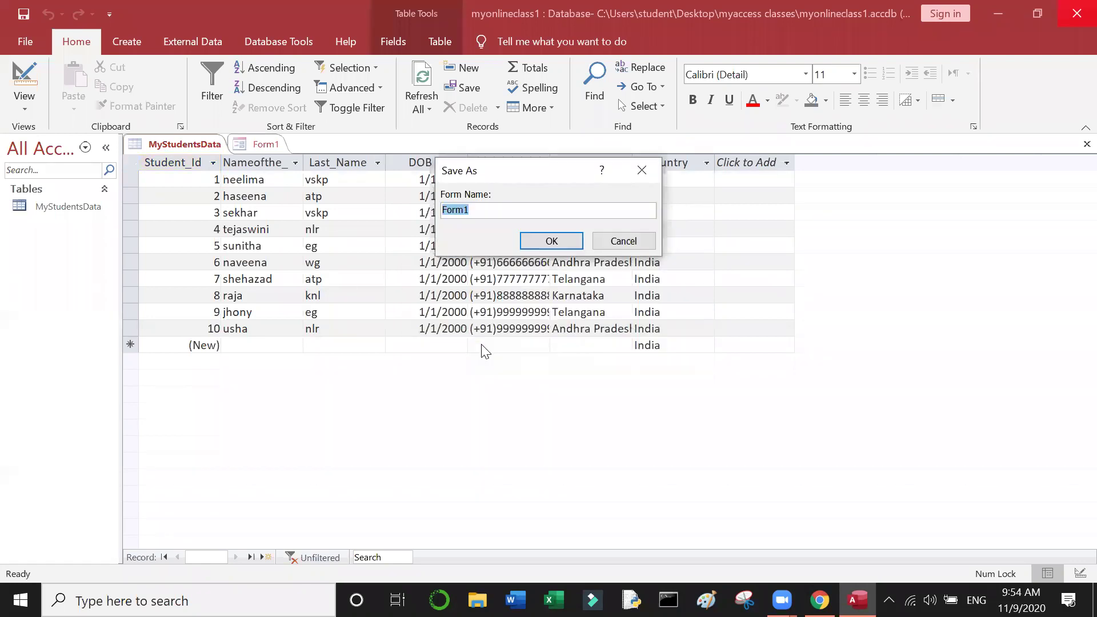
click(616, 242)
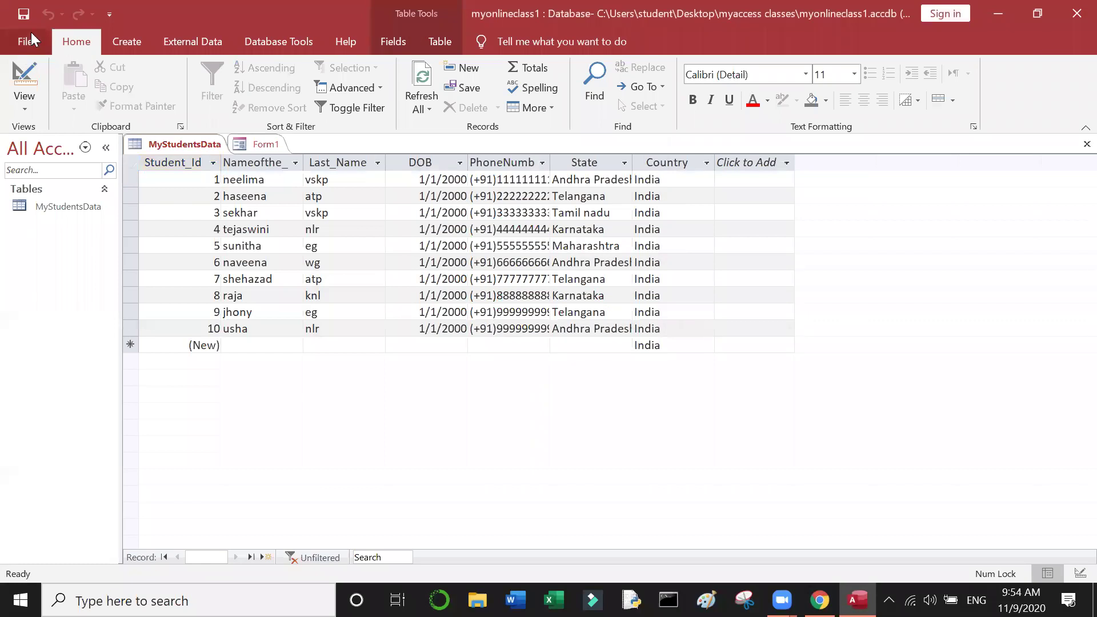
click(1077, 13)
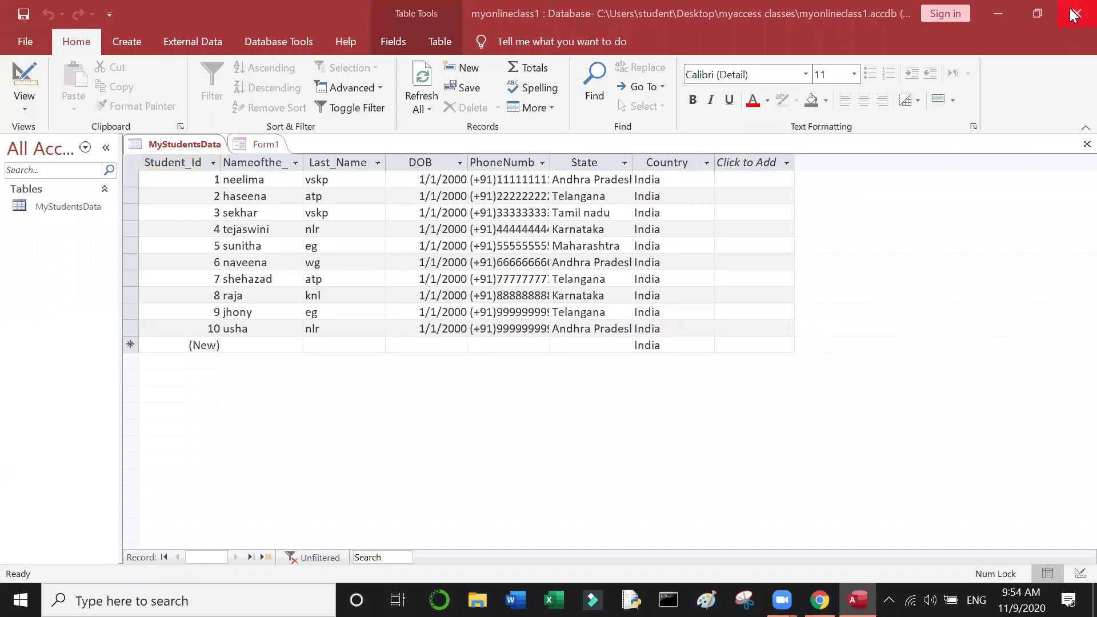
Step: Discard Form1 changes and open myonlineclass1 from the maximized myaccess classes desktop folder
click(572, 351)
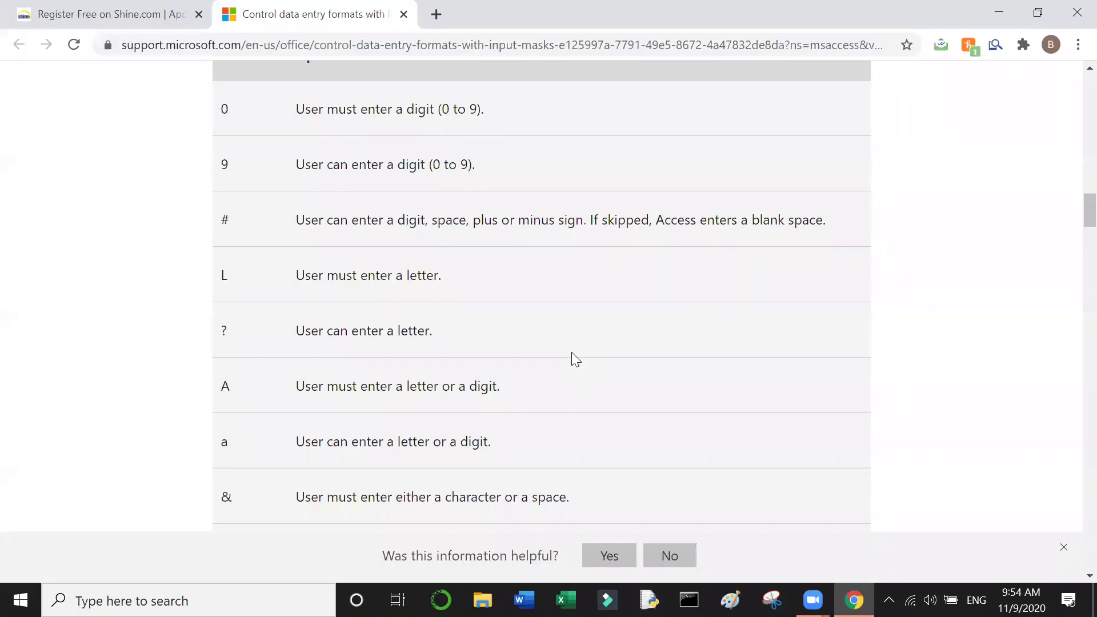
click(994, 8)
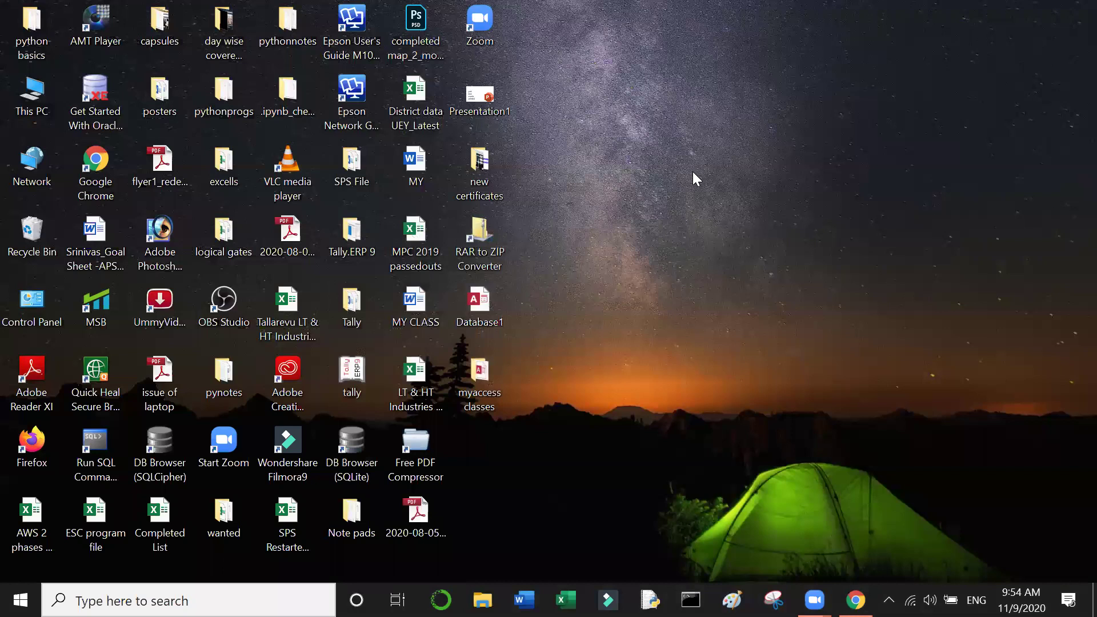
click(483, 377)
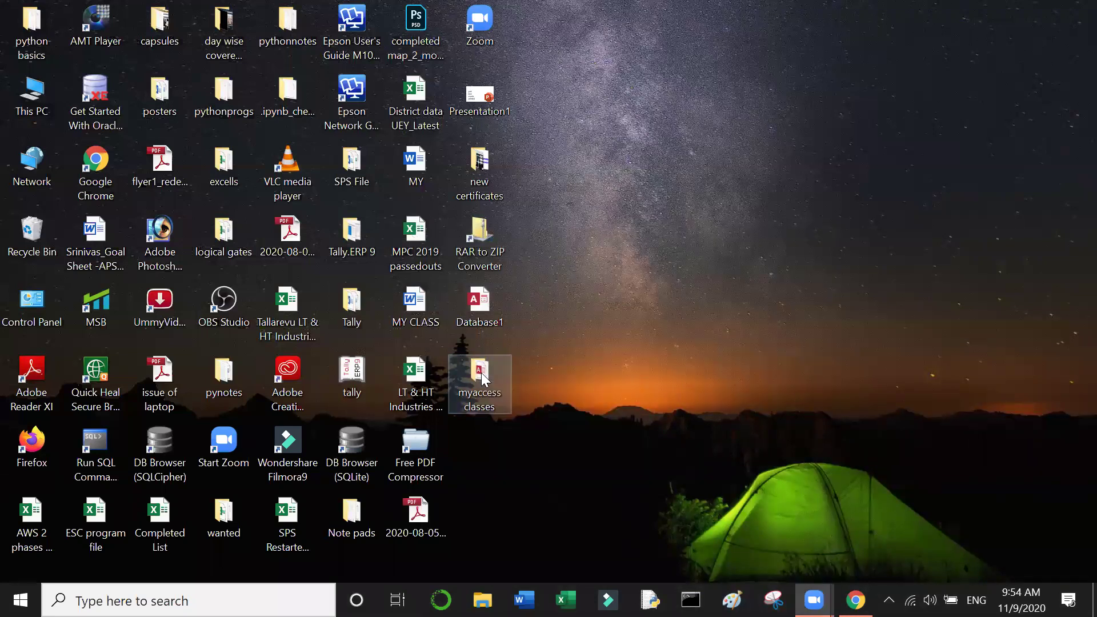
click(483, 377)
double_click(483, 378)
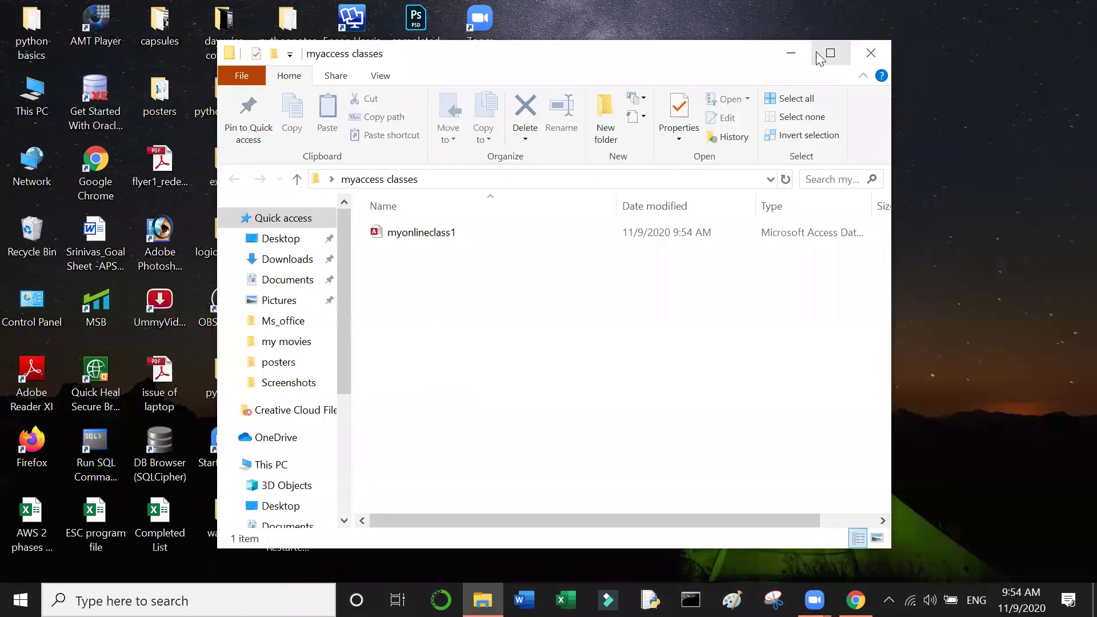
click(823, 55)
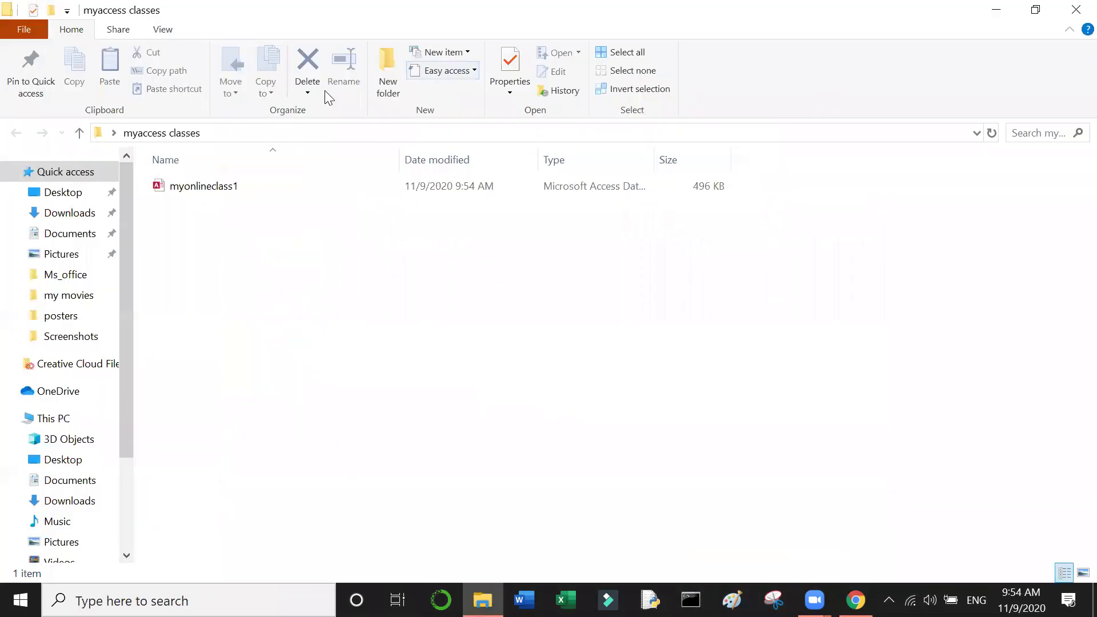
double_click(201, 188)
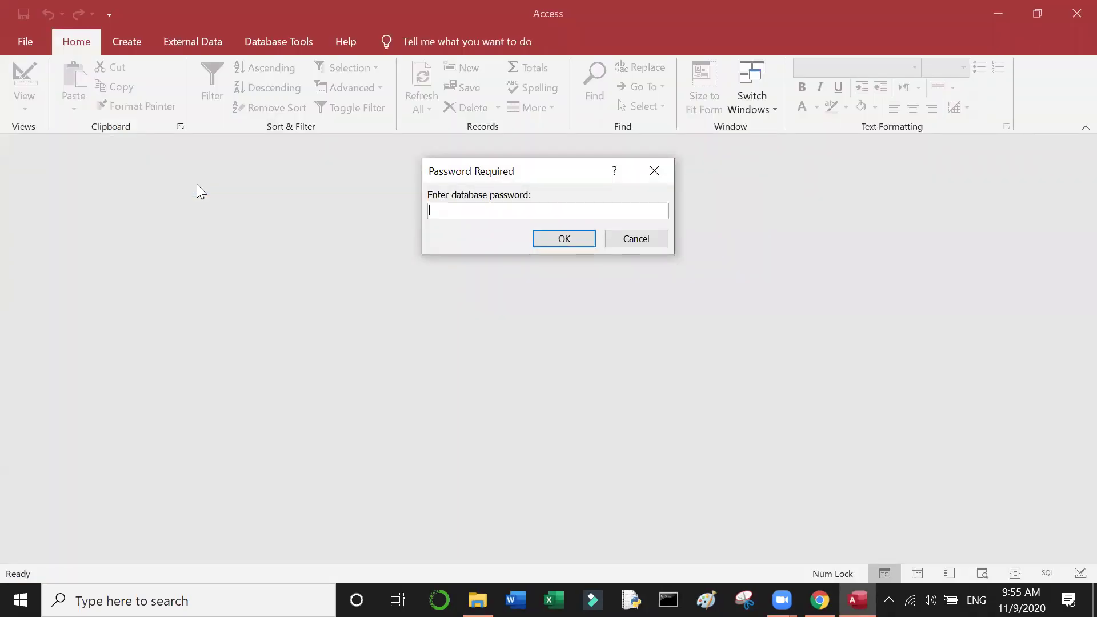
Step: Enter the database password, enable content, and open the MyStudentsData table
text(******)
click(558, 242)
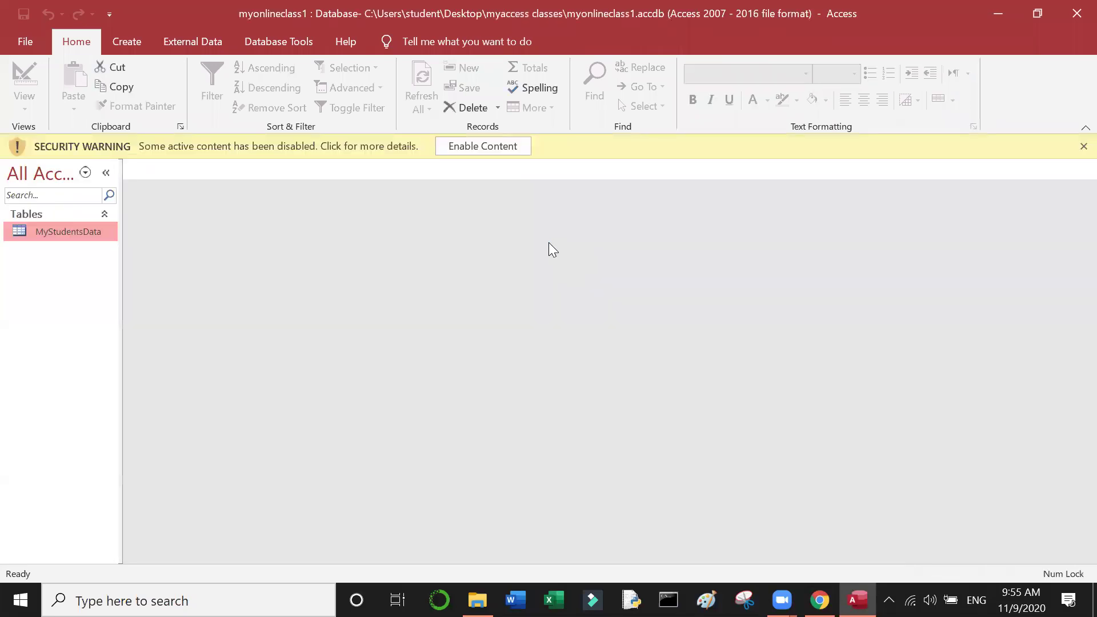
click(483, 150)
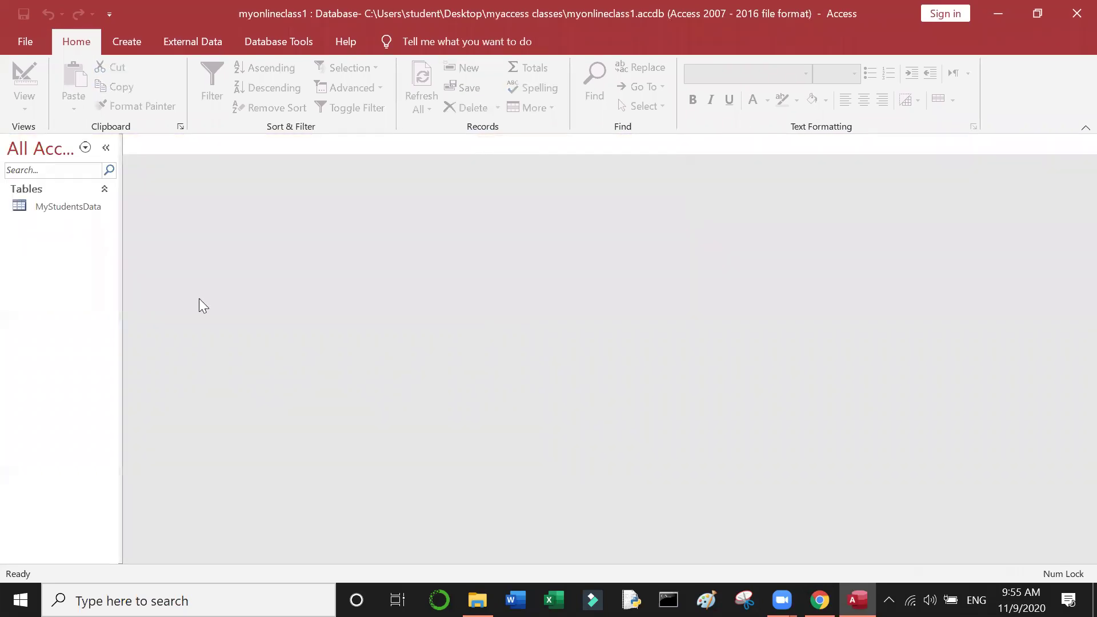
double_click(61, 208)
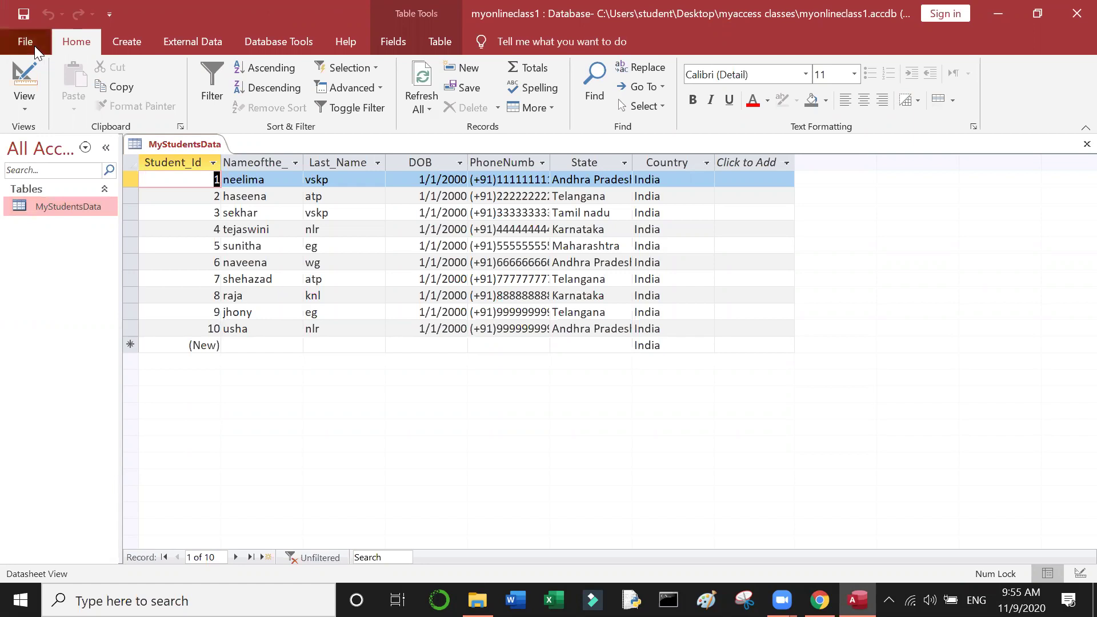
Step: Attempt Decrypt Database, dismiss the exclusive-use refusal, and close Access
click(25, 42)
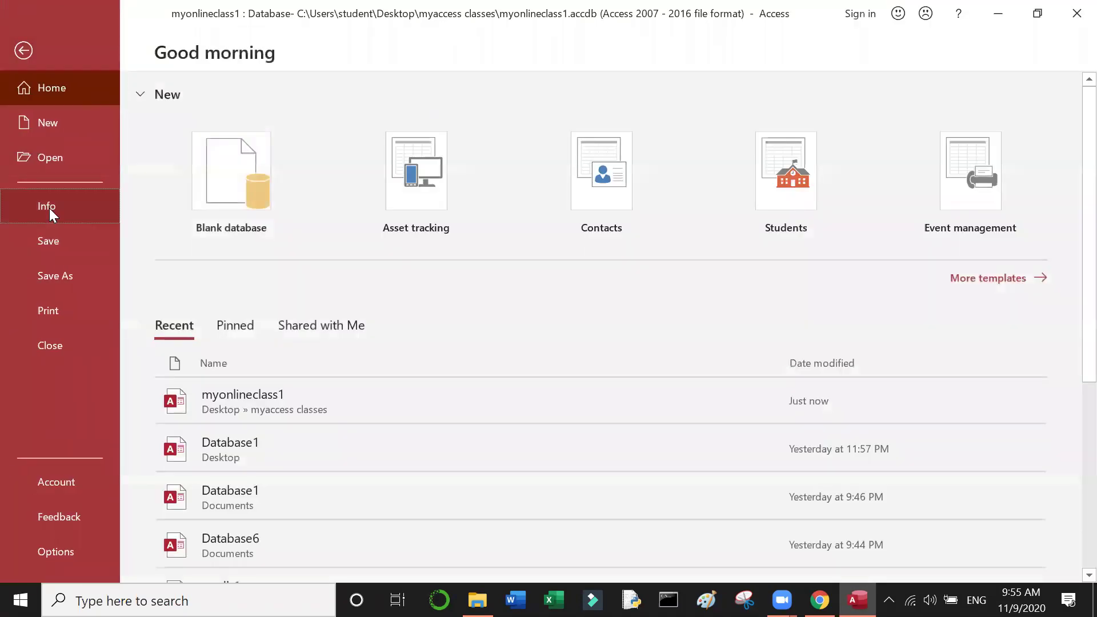
click(49, 214)
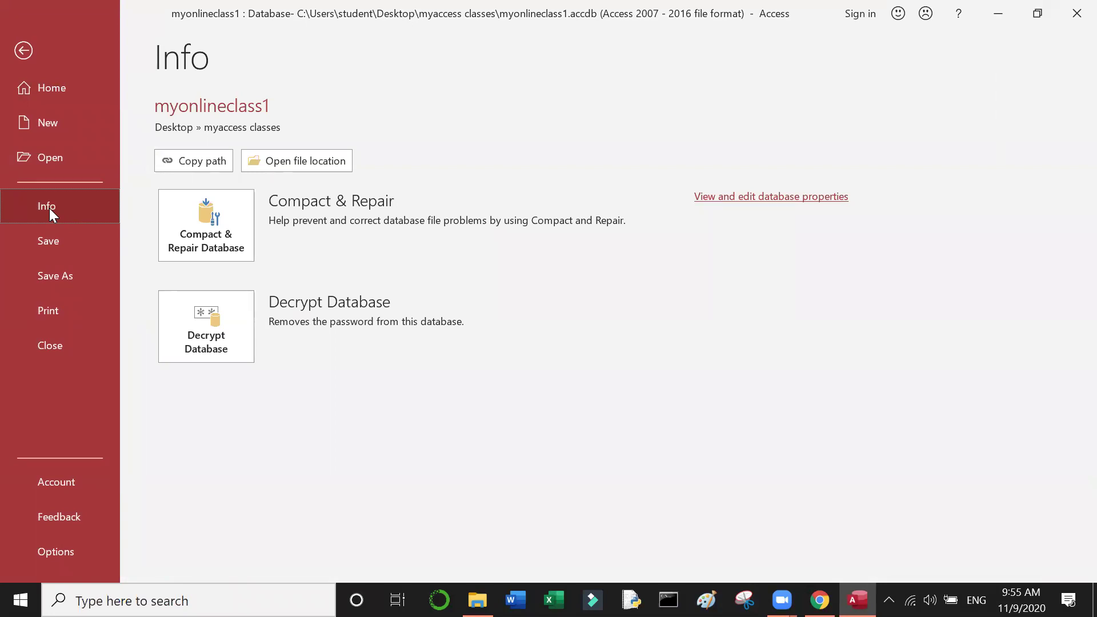
click(215, 306)
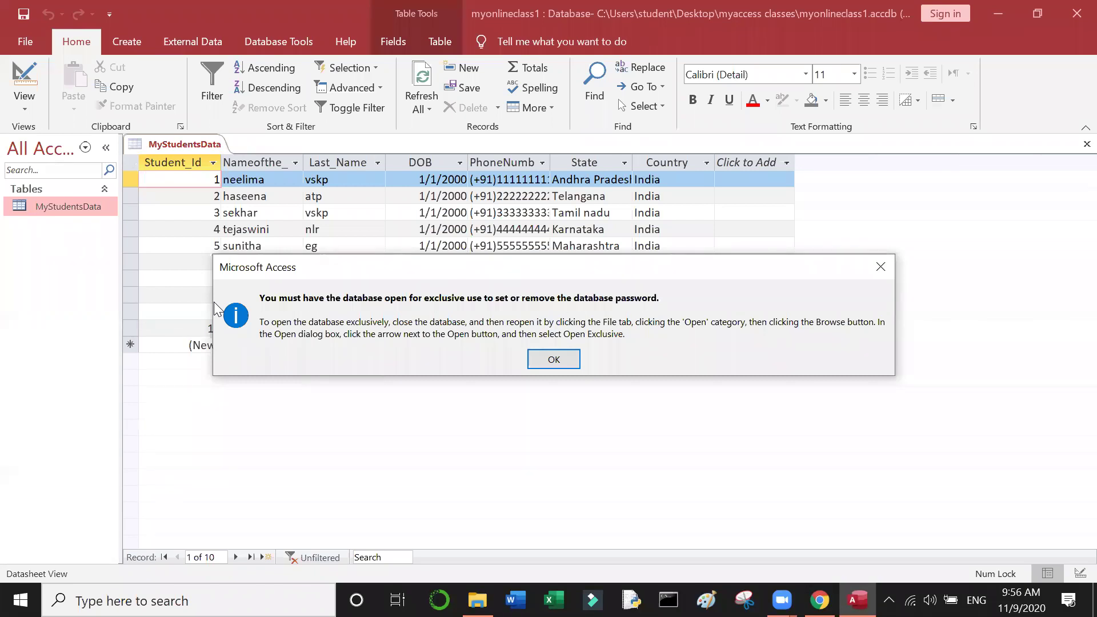
click(553, 361)
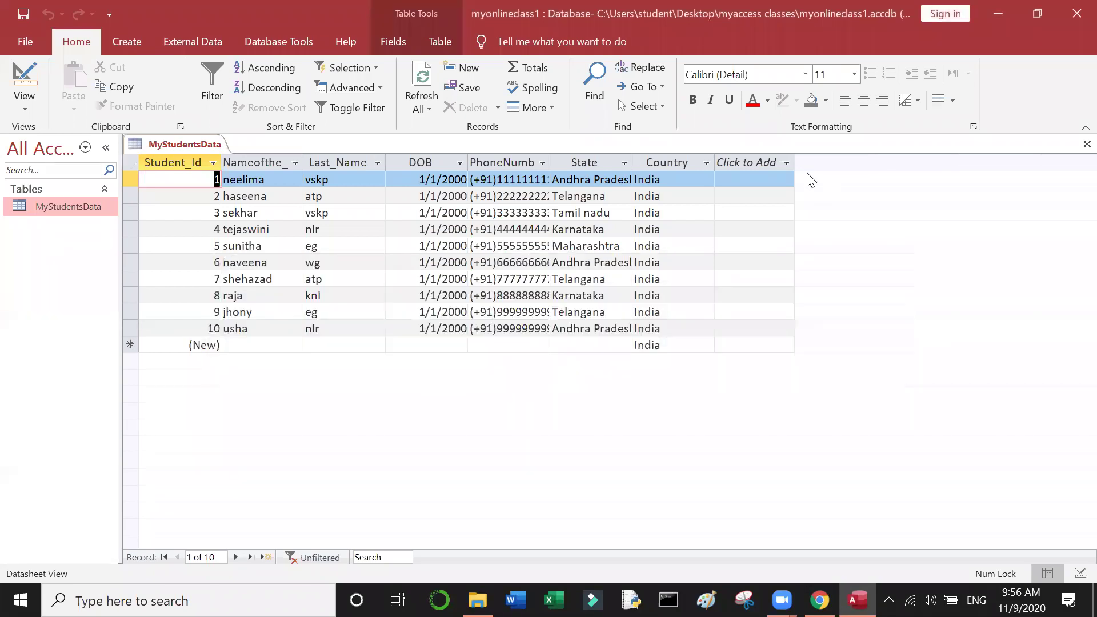
click(1076, 16)
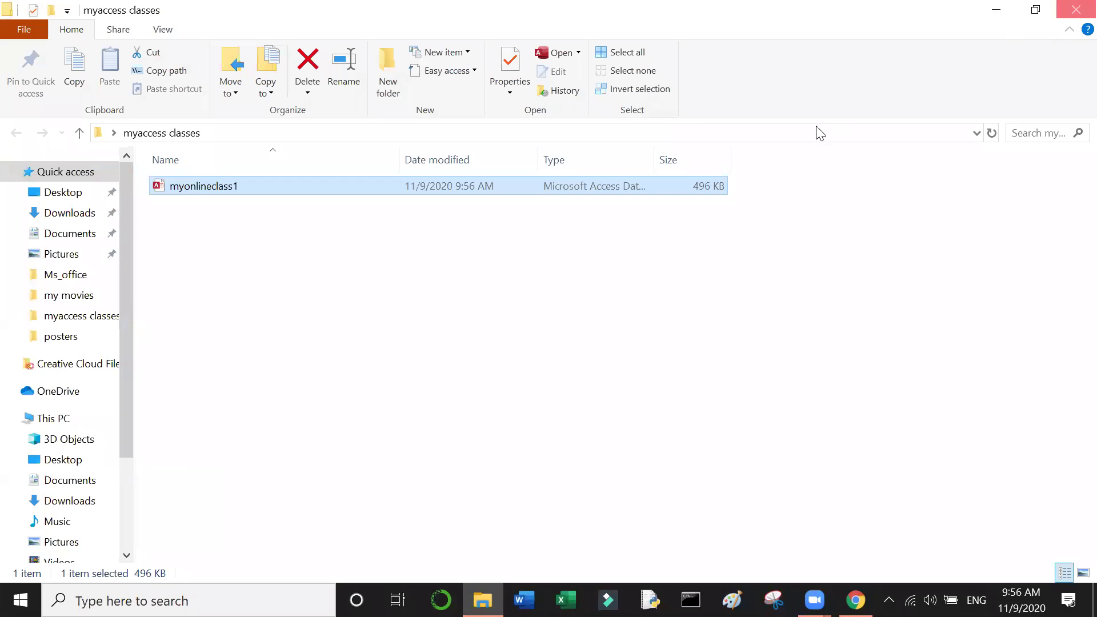
Step: Show the desktop and launch Access by running msaccess from the Run dialog
key(super+d)
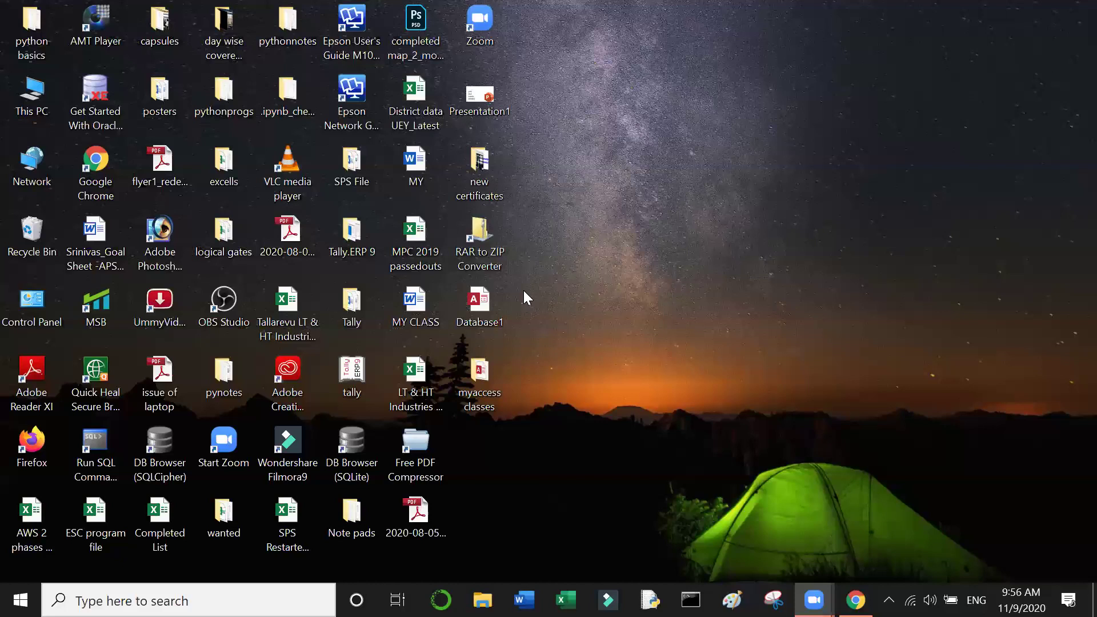
key(super+r)
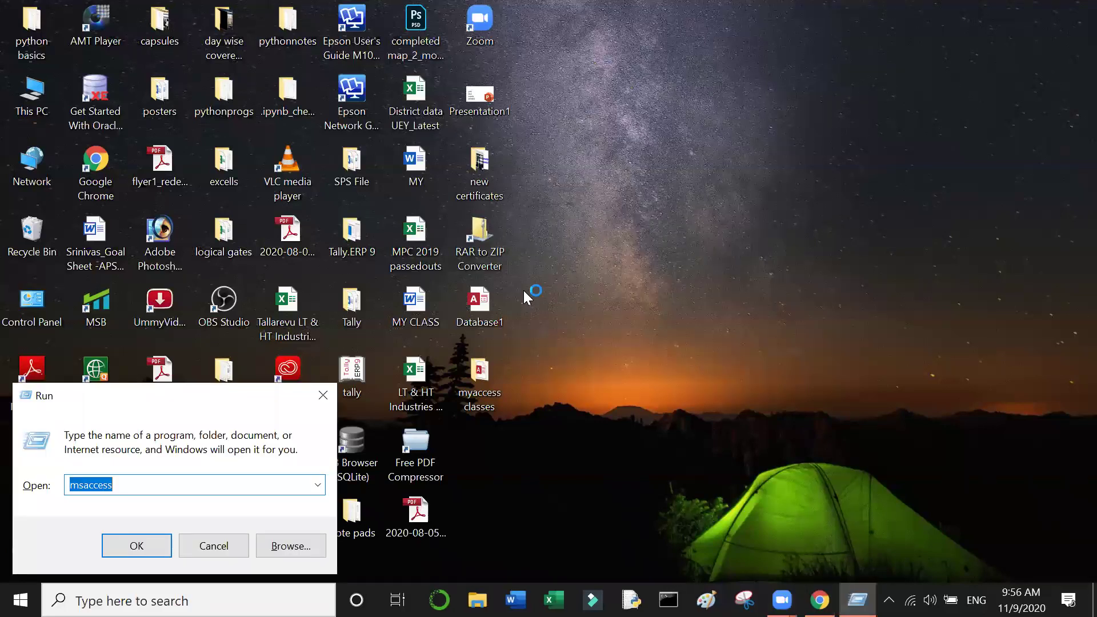
key(Return)
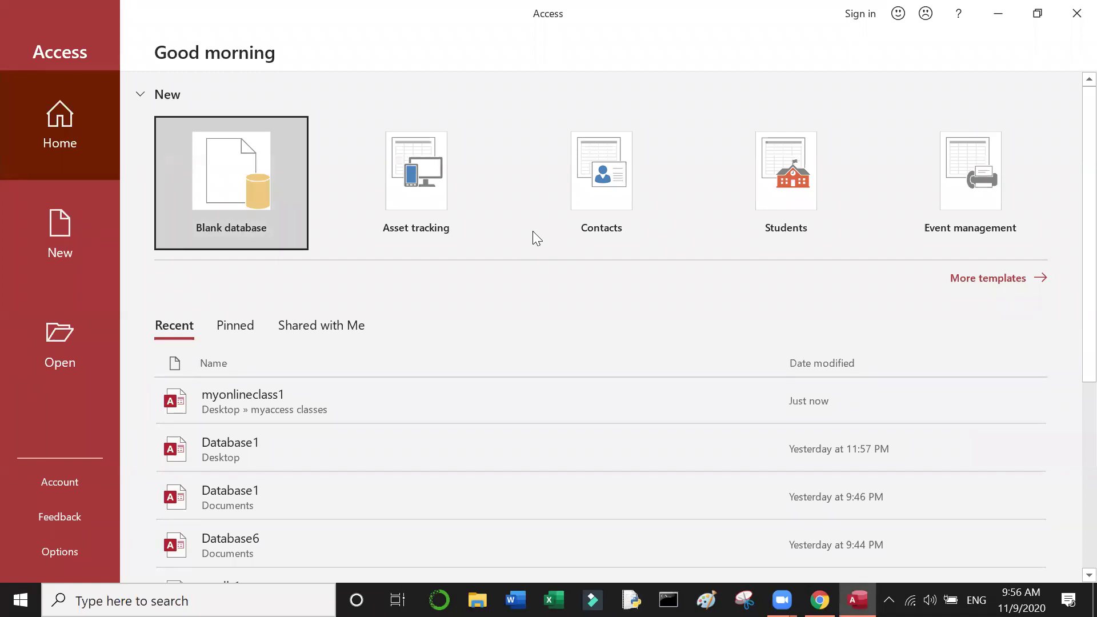
Step: Go to Access's Open page listing recent databases, with myonlineclass1 at the top
mouse_move(782, 600)
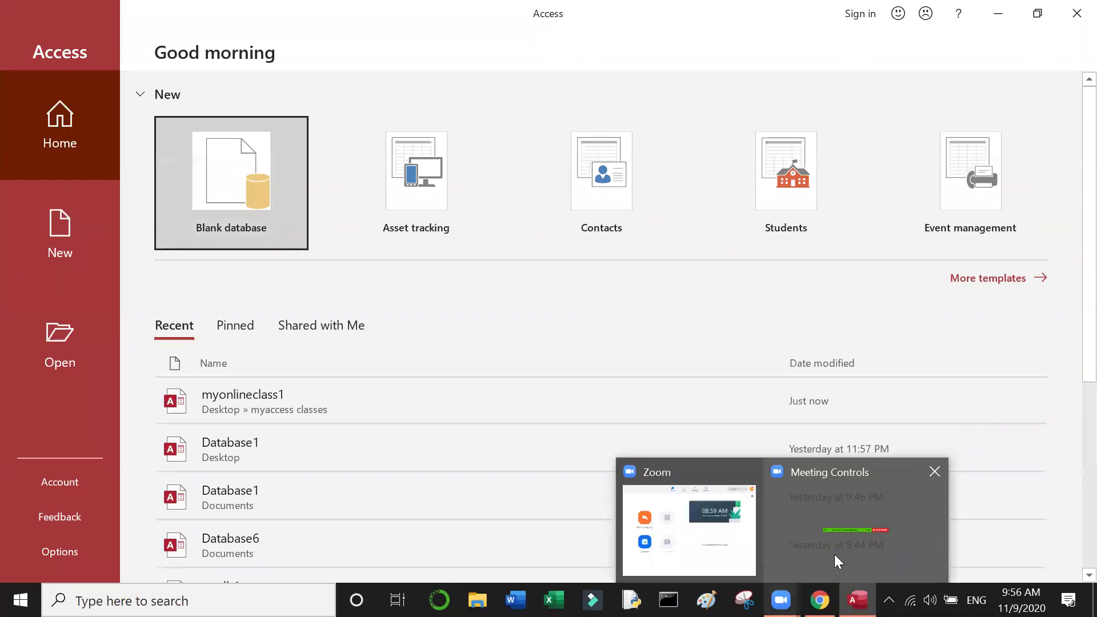
click(834, 554)
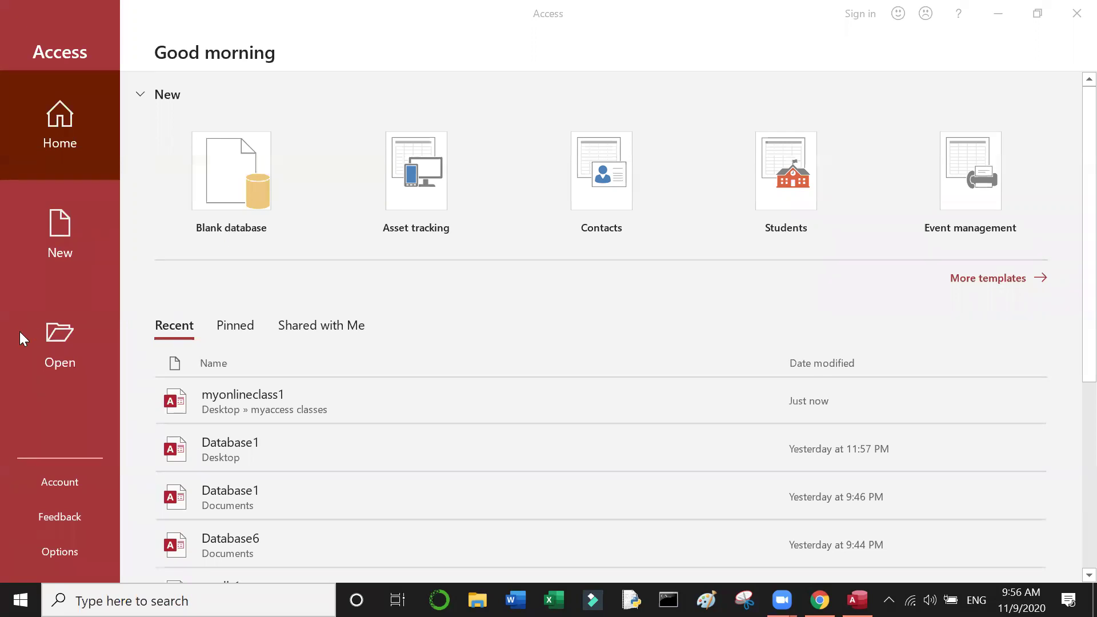
click(64, 343)
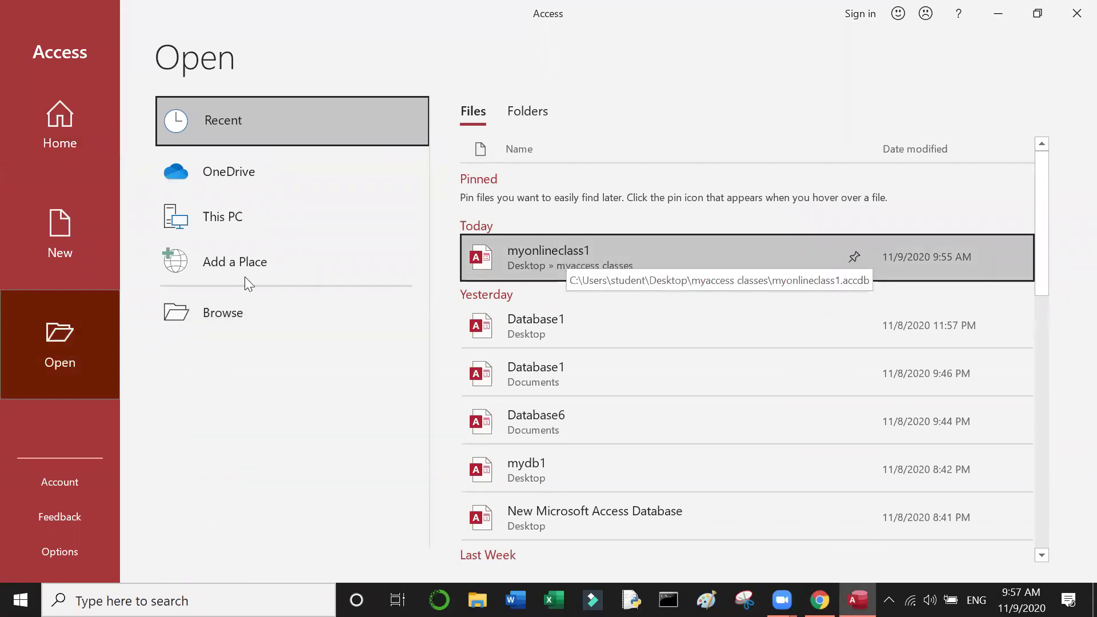
Step: Browse to Desktop > myaccess classes and open myonlineclass1 with Open Exclusive
click(226, 305)
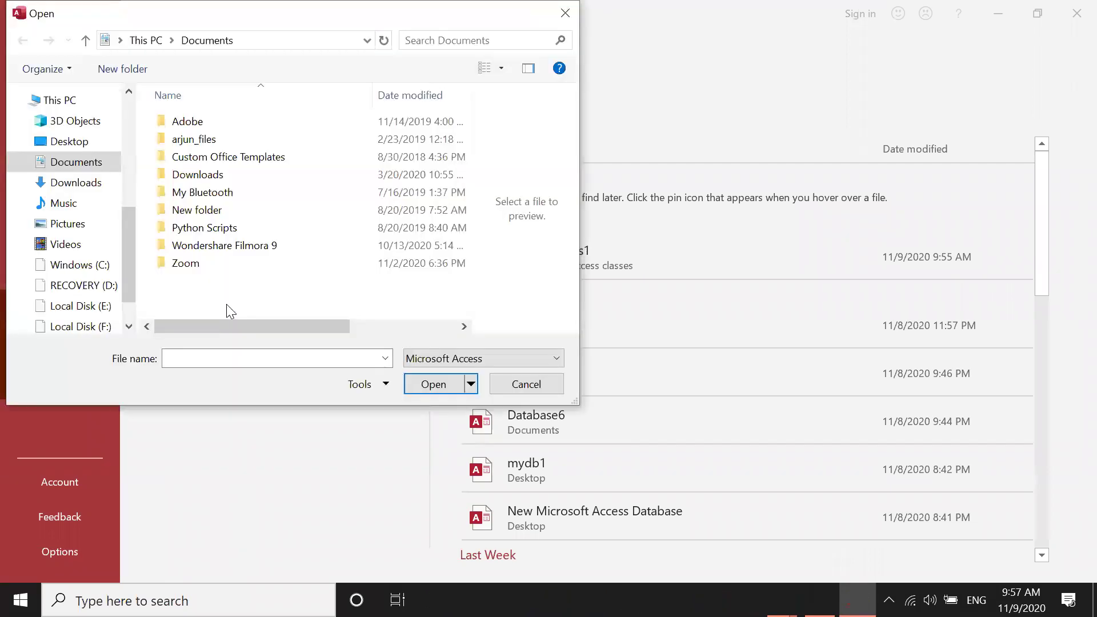
click(102, 146)
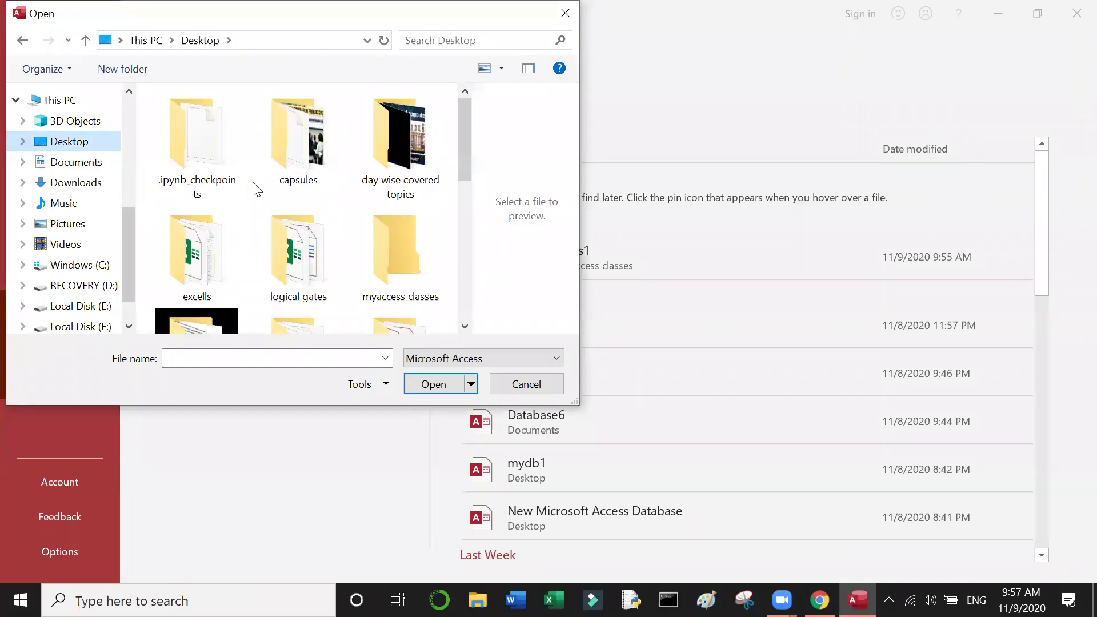
click(400, 239)
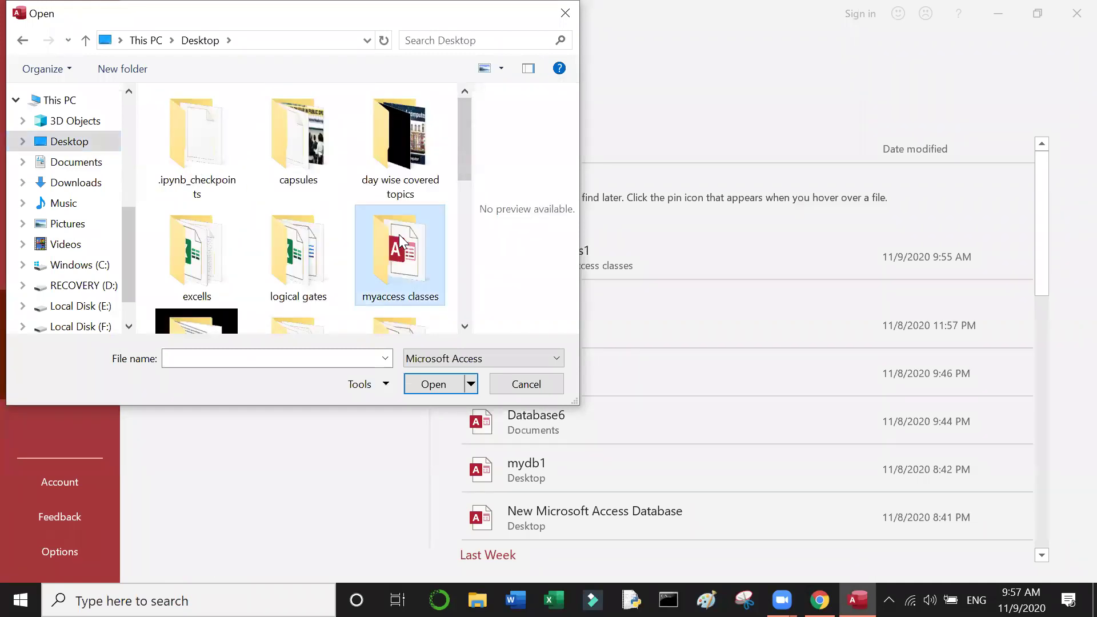
double_click(400, 239)
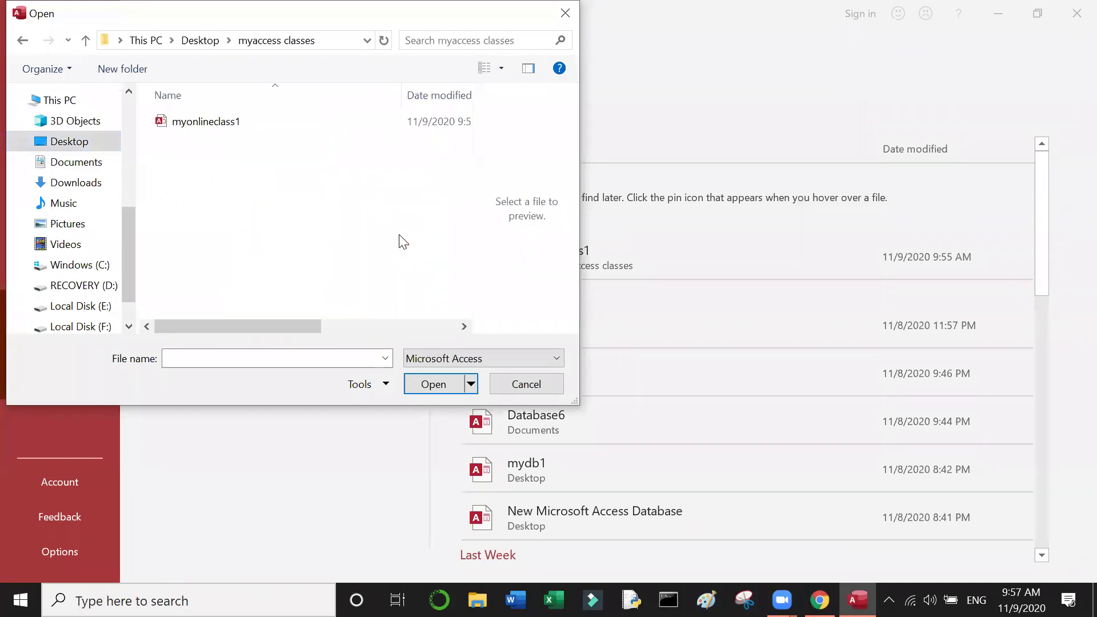
click(227, 129)
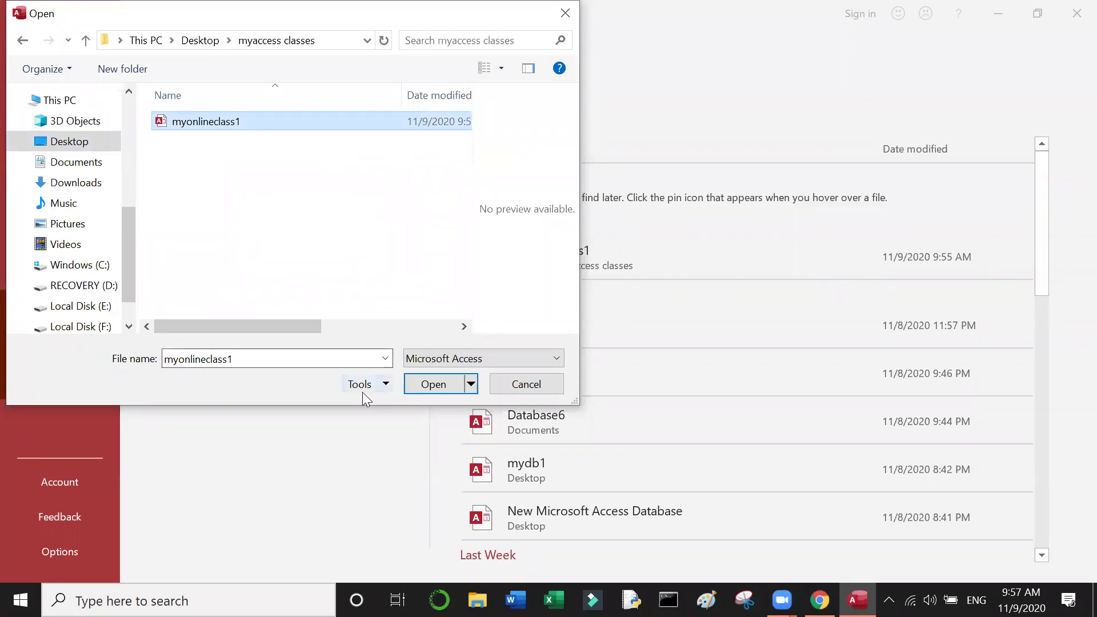
click(471, 385)
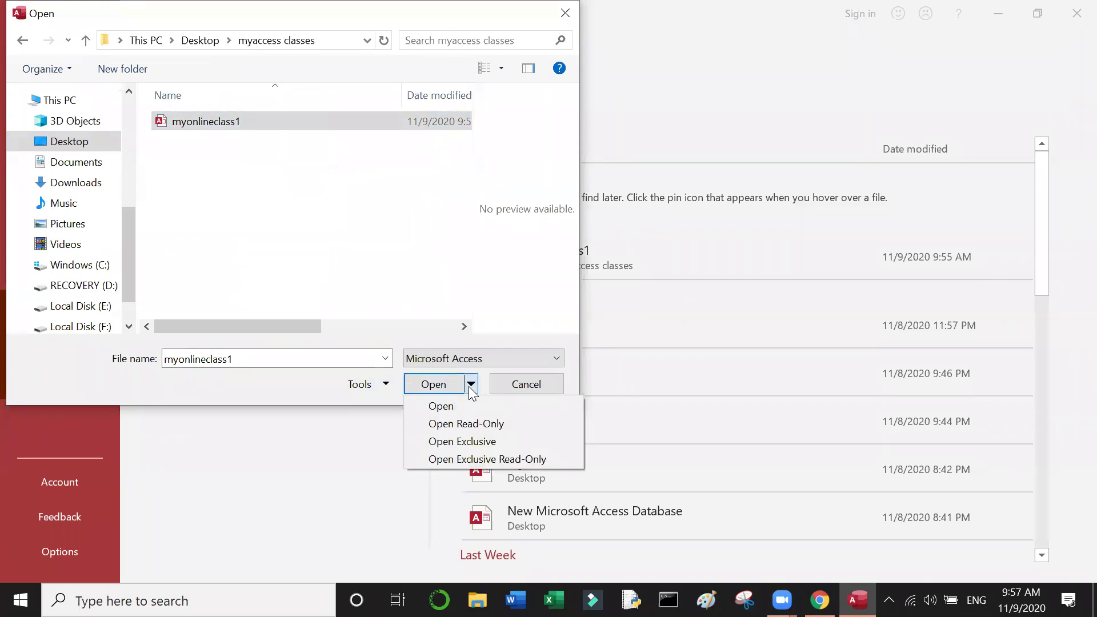
click(472, 442)
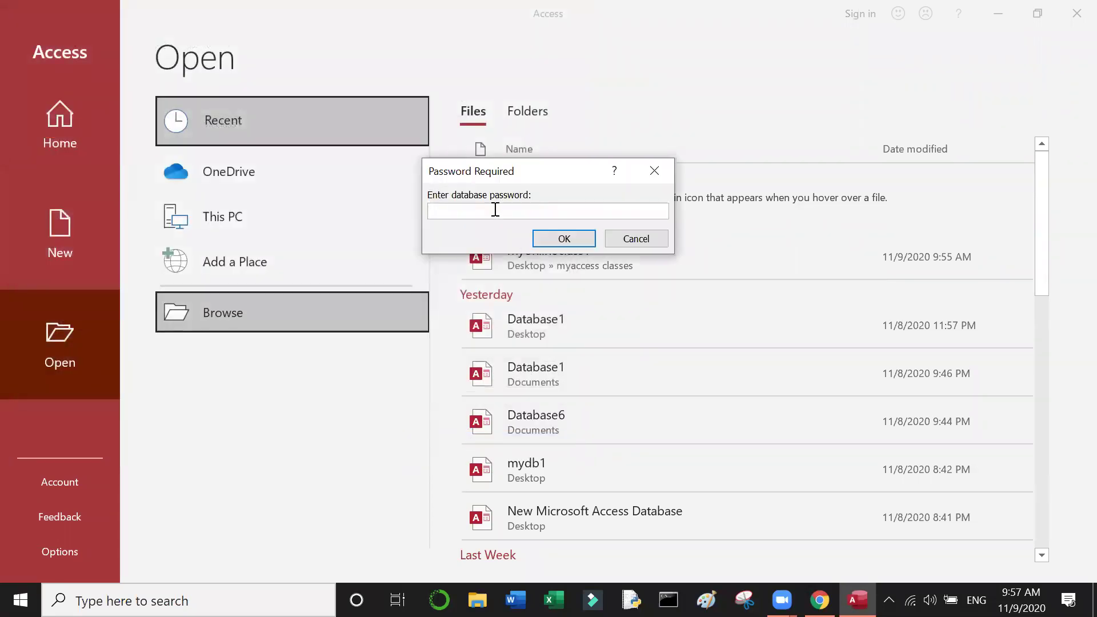
Step: Unlock myonlineclass1 with its database password, open the MyStudentsData table, and show the File backstage
text(******)
click(571, 239)
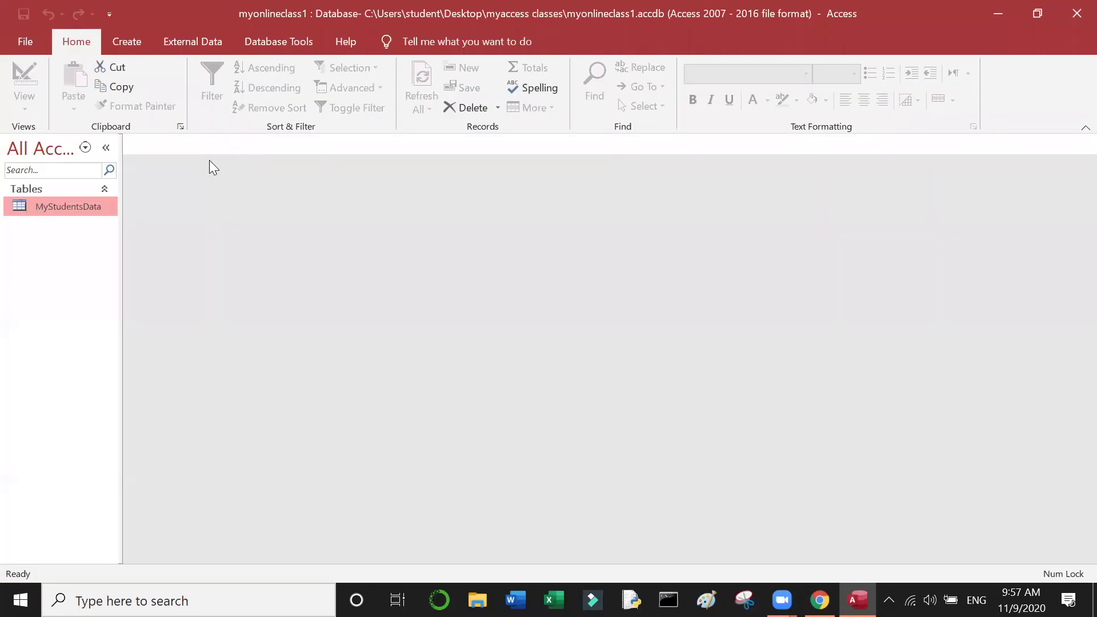
double_click(72, 212)
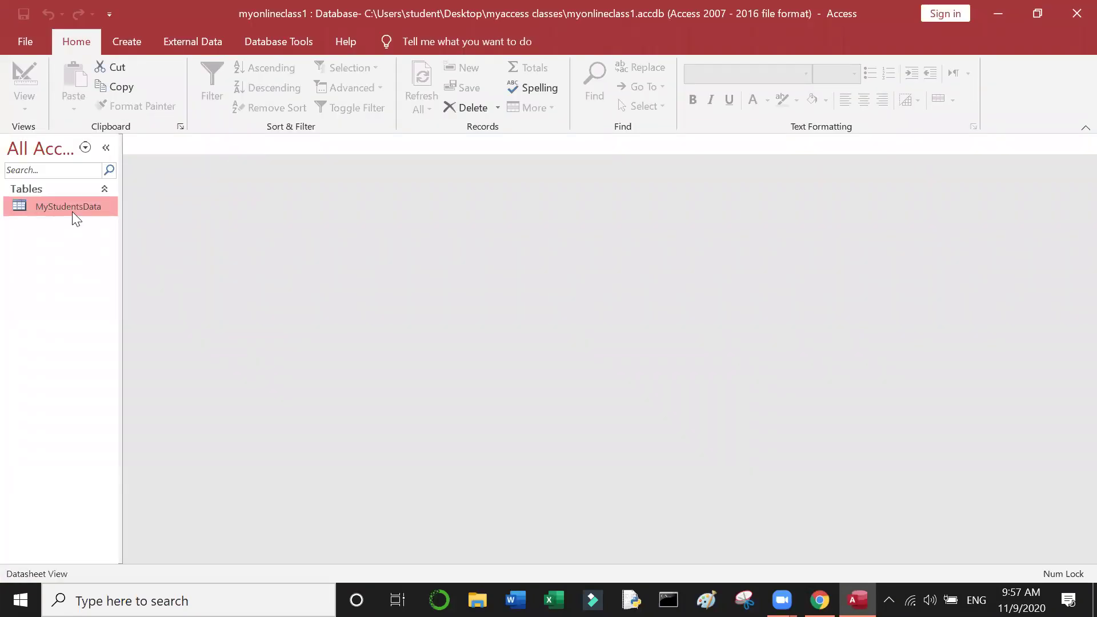
click(32, 44)
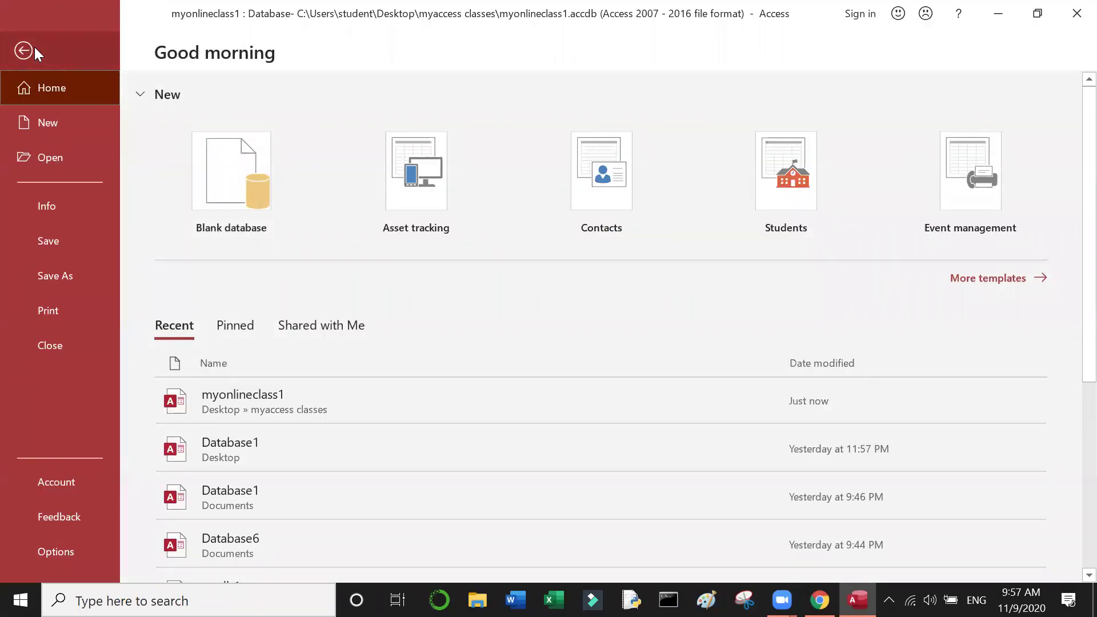
Step: Use File > Info > Decrypt Database and confirm with the current database password
click(60, 215)
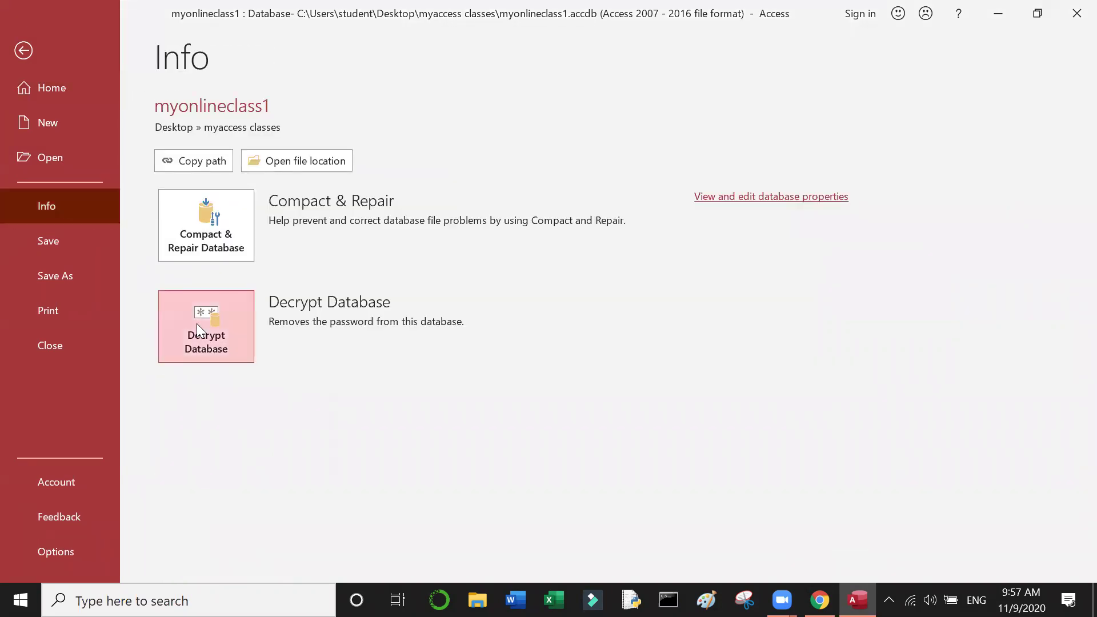
click(196, 324)
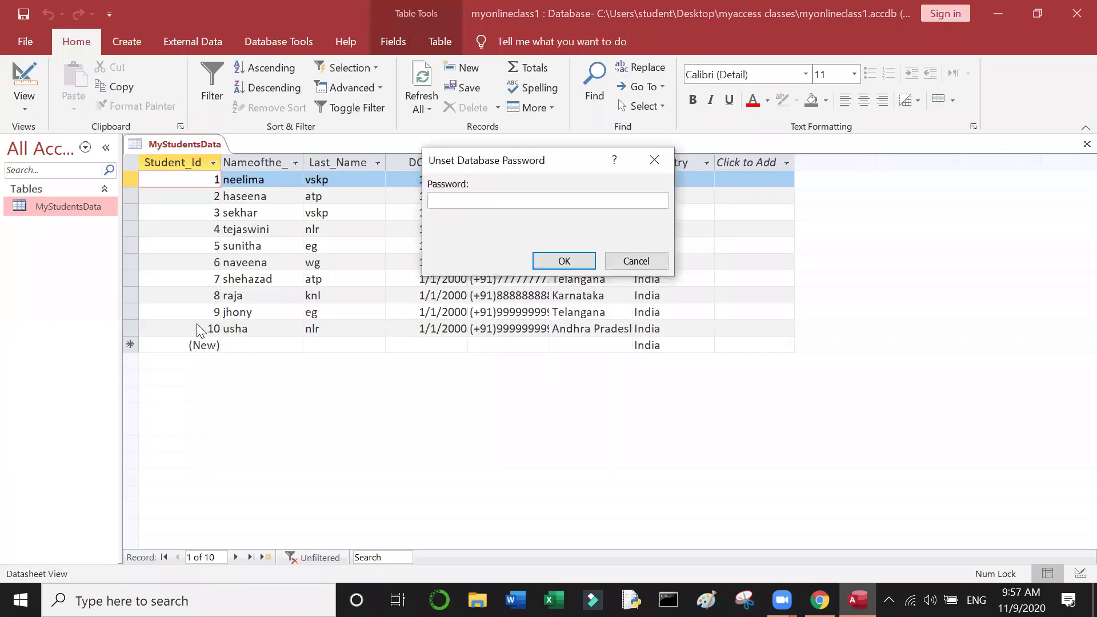
text(******)
click(564, 261)
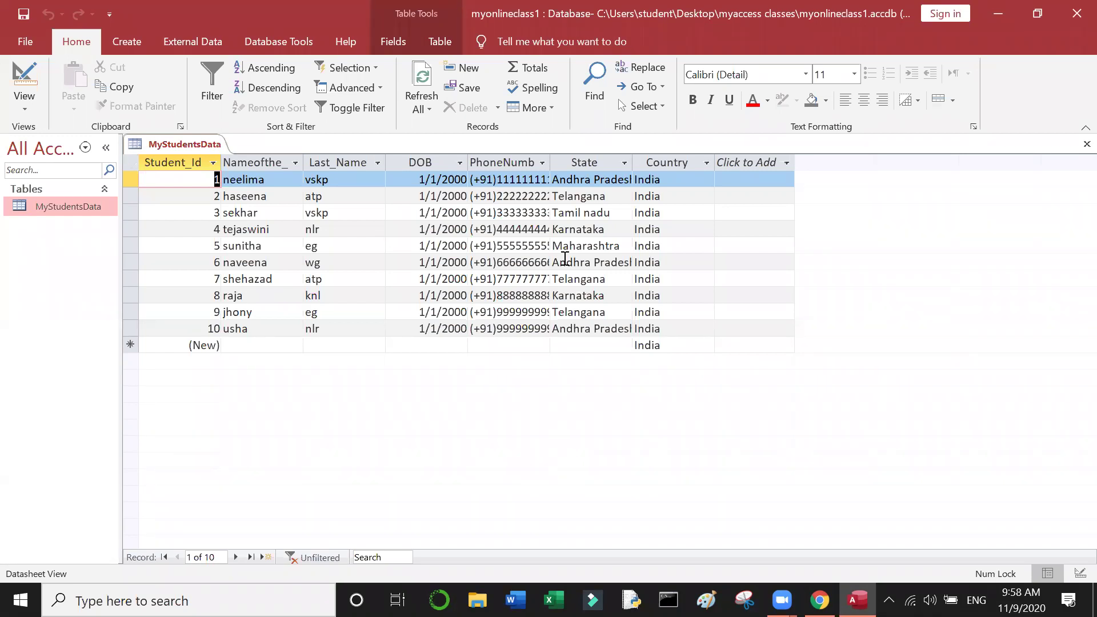
click(23, 48)
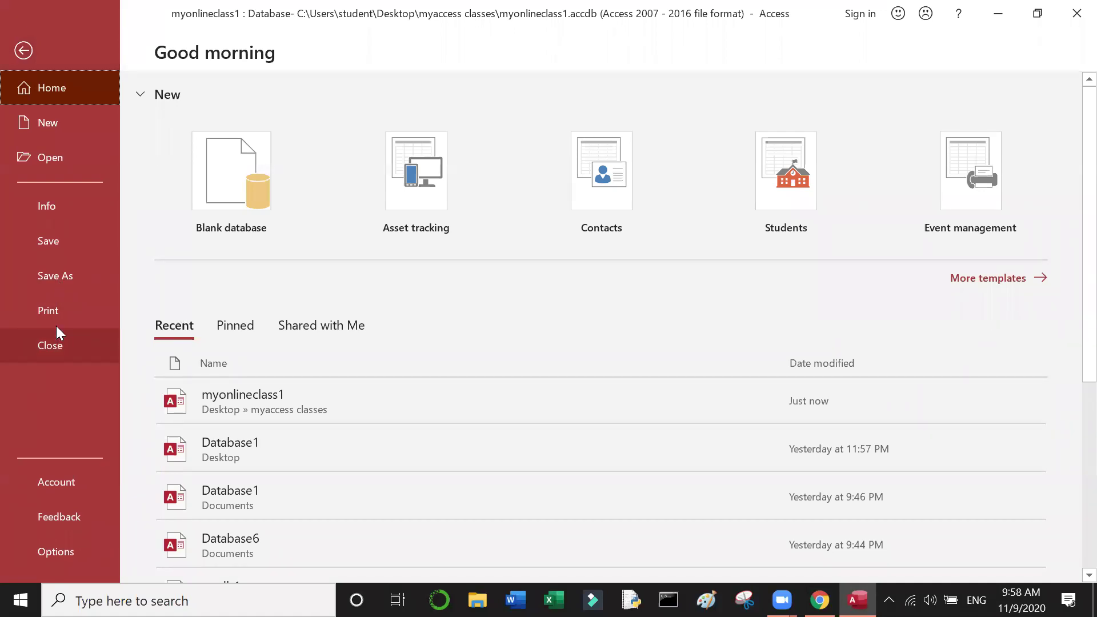
click(19, 50)
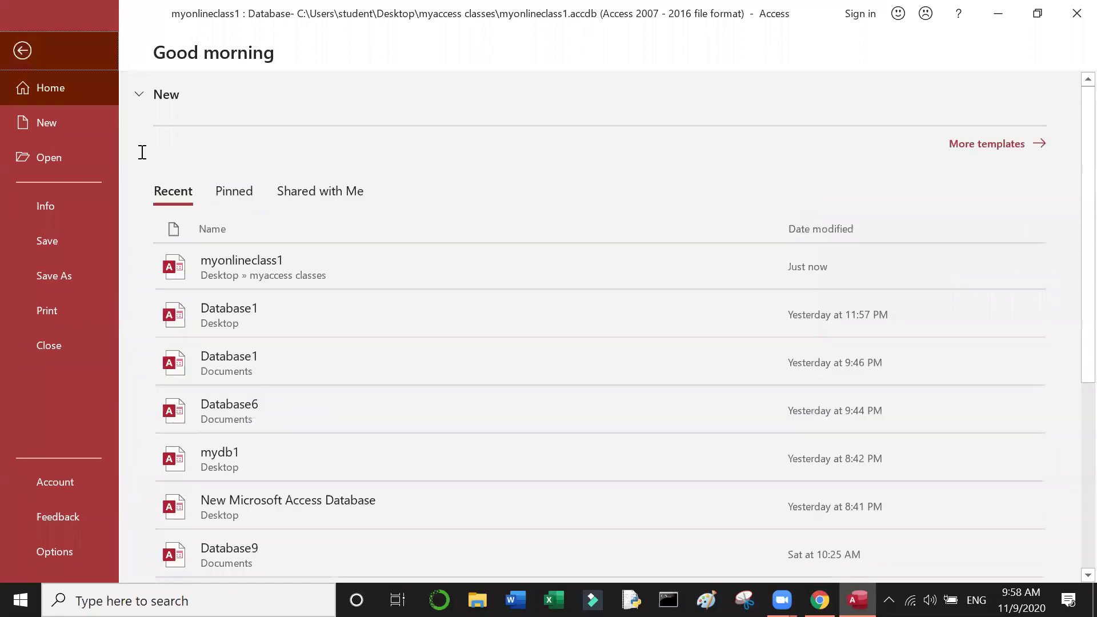
click(87, 207)
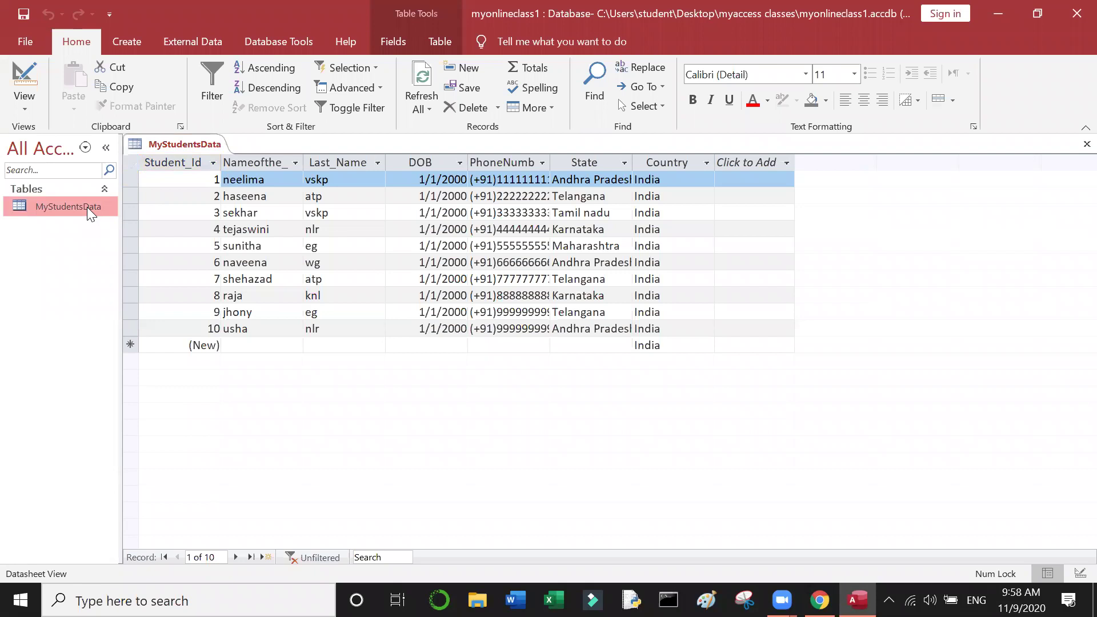
right_click(84, 206)
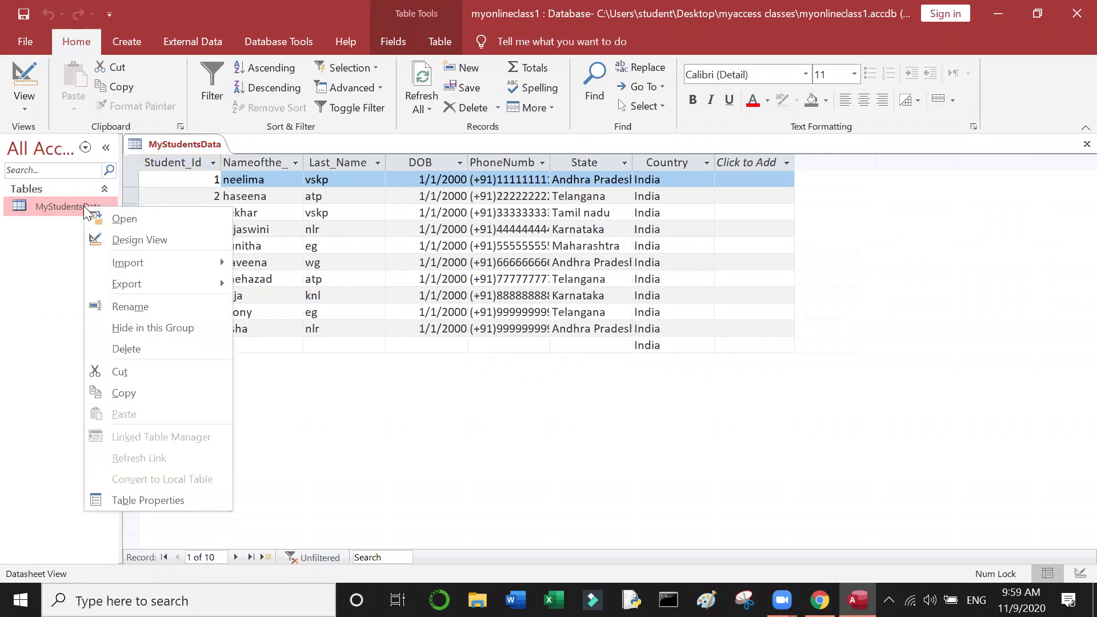
click(128, 307)
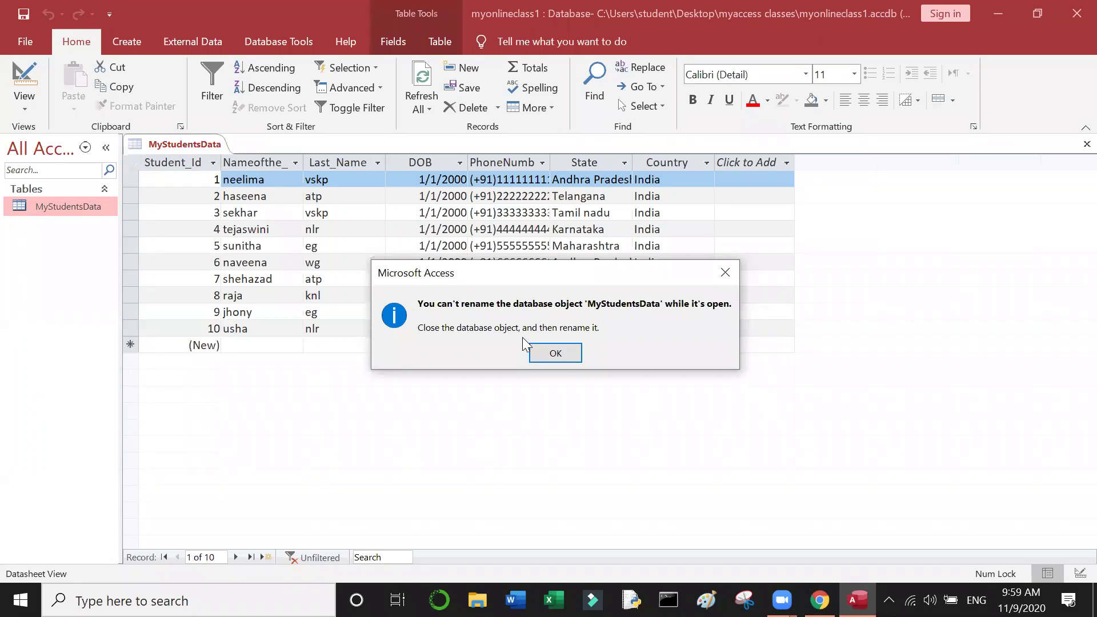
click(563, 349)
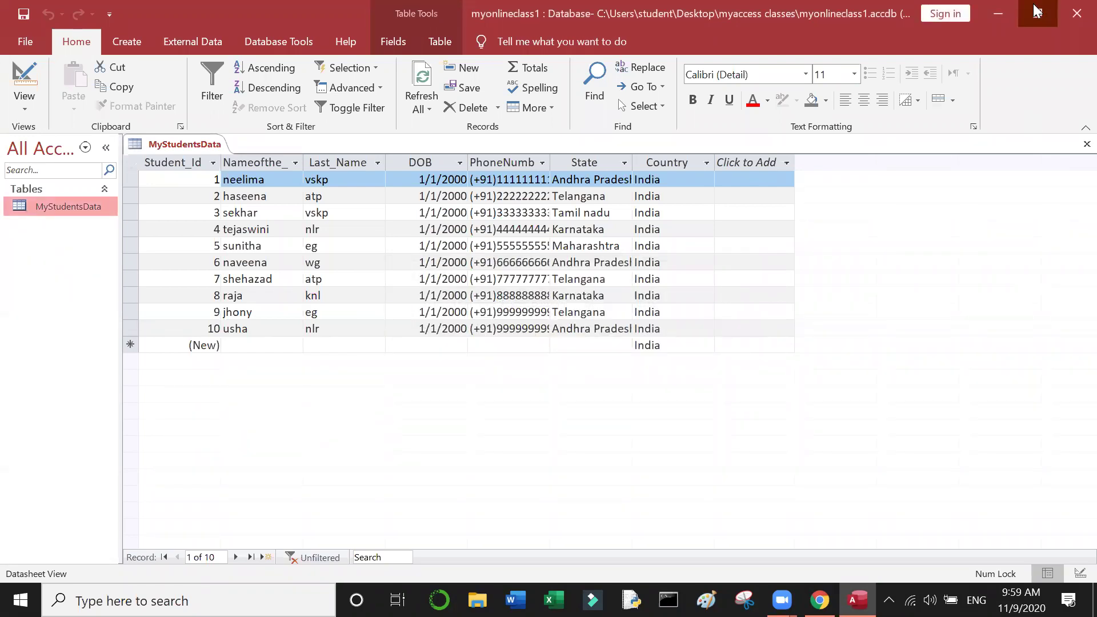
Step: Restore and enlarge the Access window, reopen MyStudentsData, then close the myonlineclass1 database
double_click(966, 3)
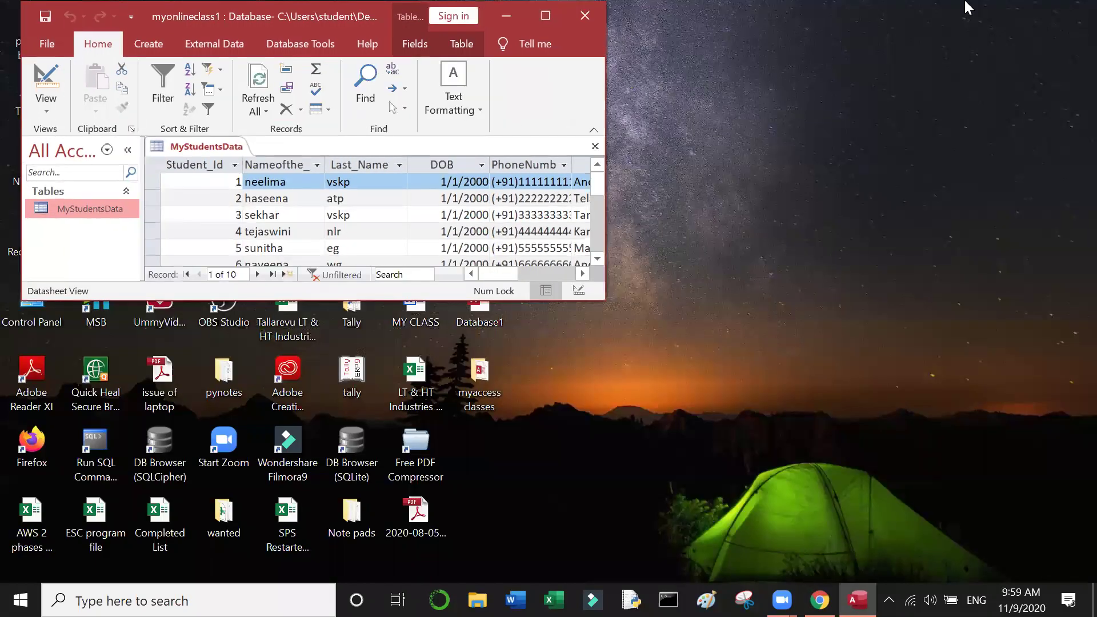
drag(604, 296, 900, 469)
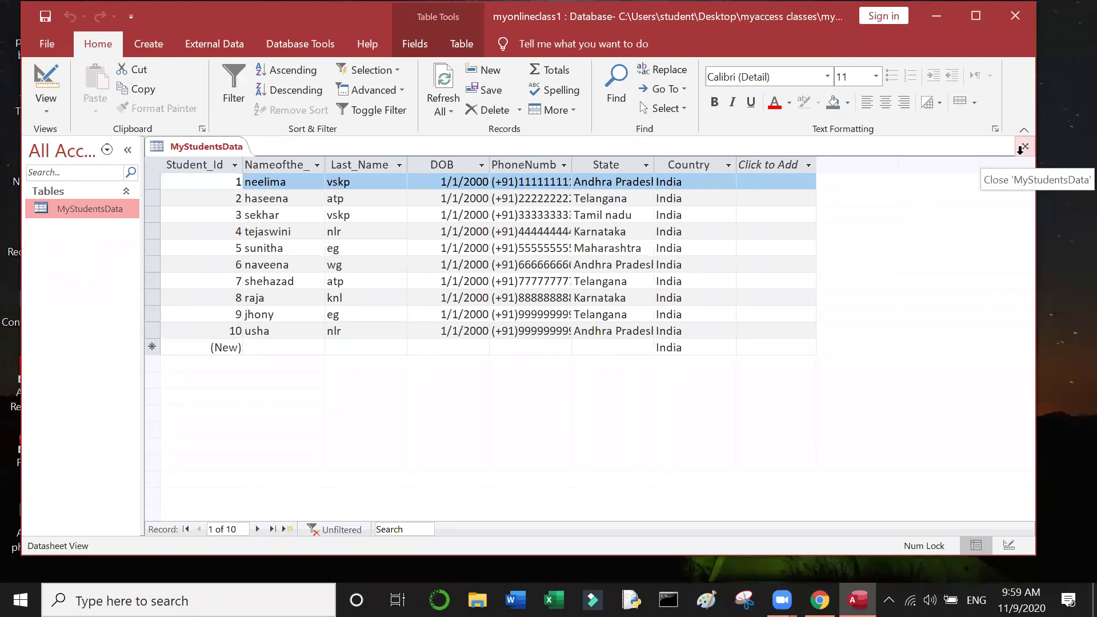
click(1021, 150)
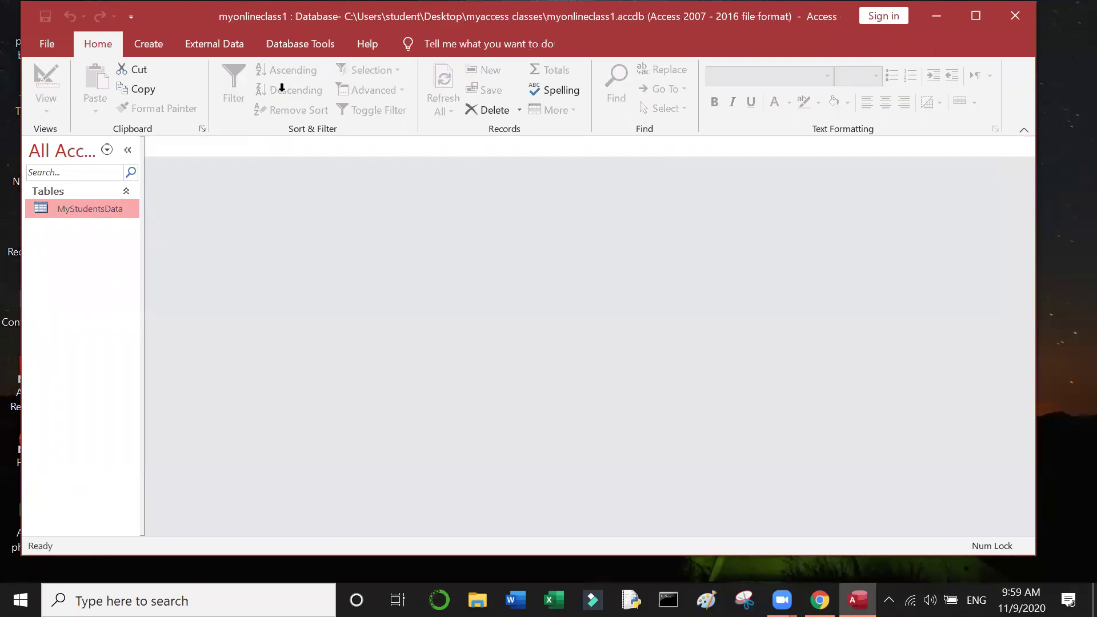
double_click(97, 211)
click(45, 46)
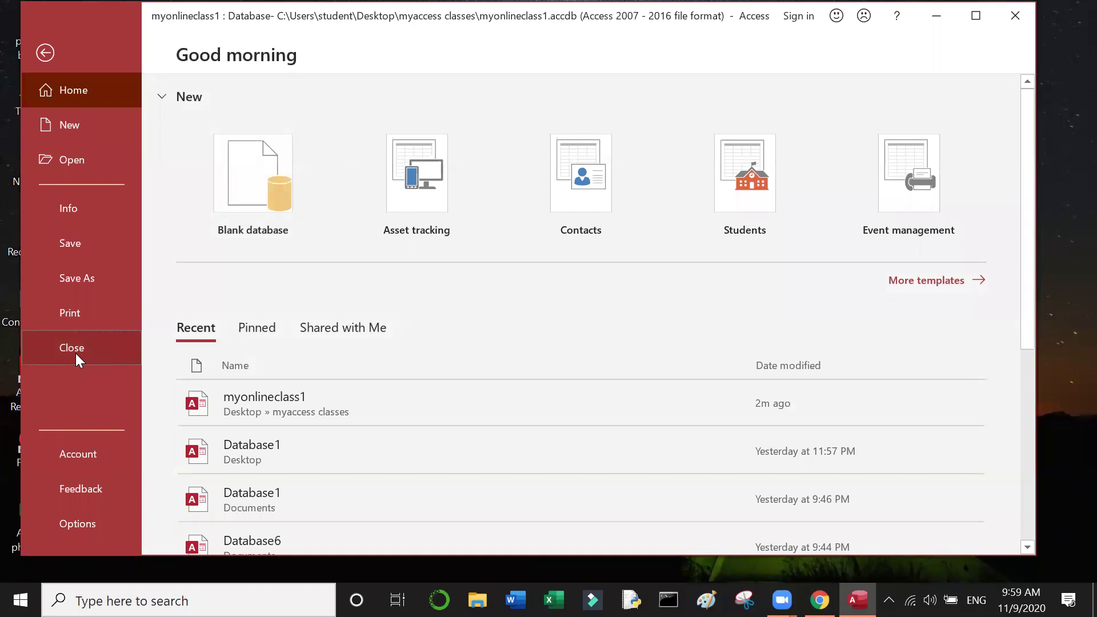
click(75, 353)
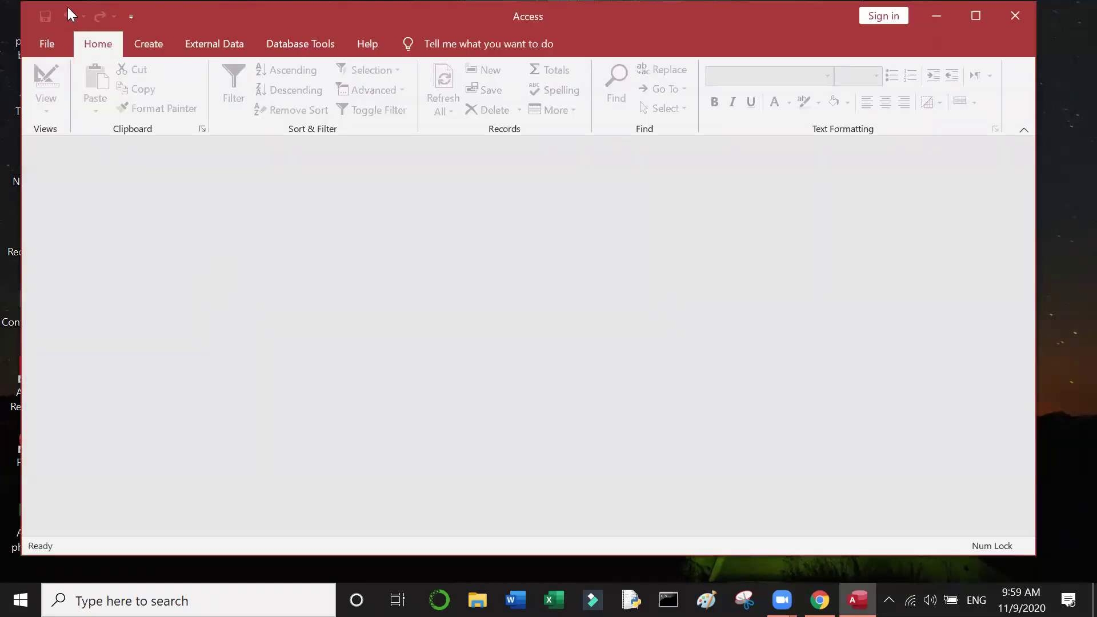
Step: Reopen myonlineclass1 from Recent, open and close MyStudentsData, and start renaming it
click(54, 44)
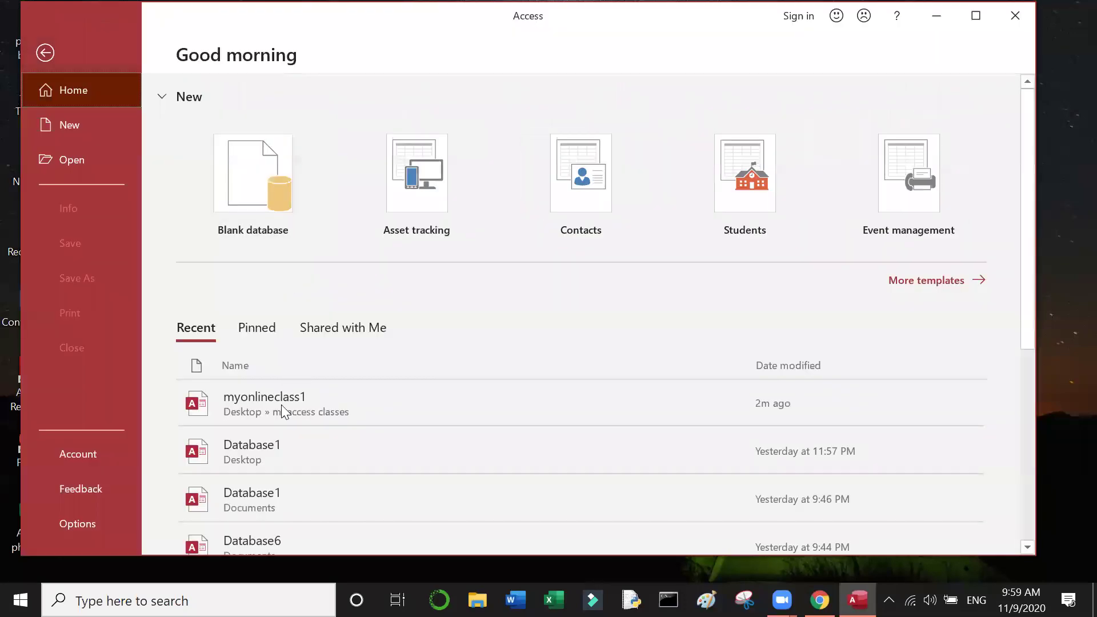
click(281, 405)
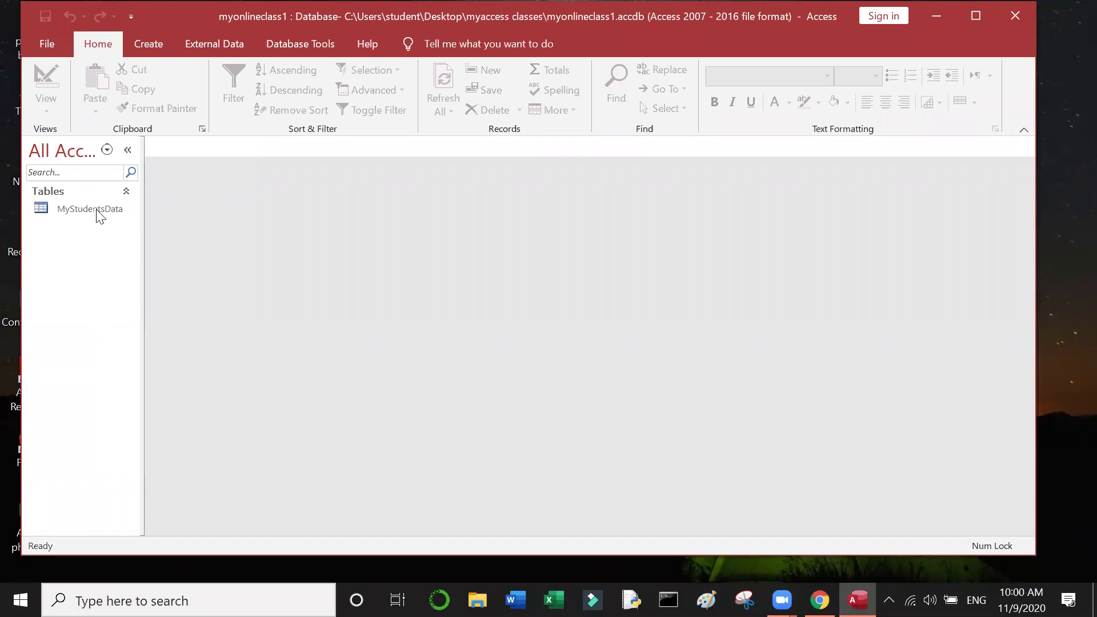
double_click(91, 209)
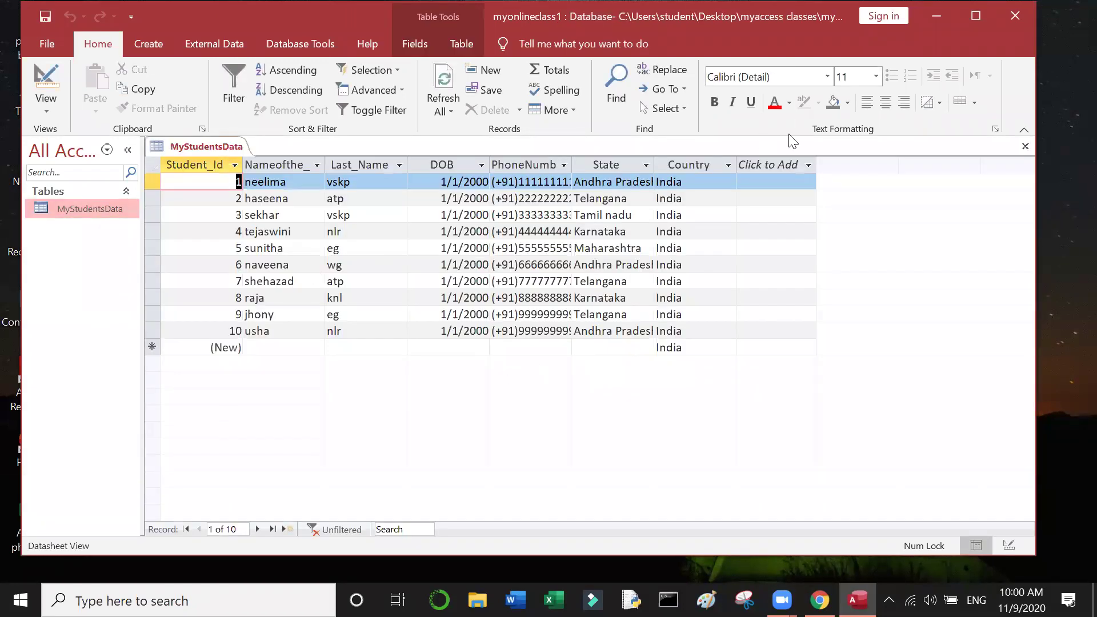
click(1025, 148)
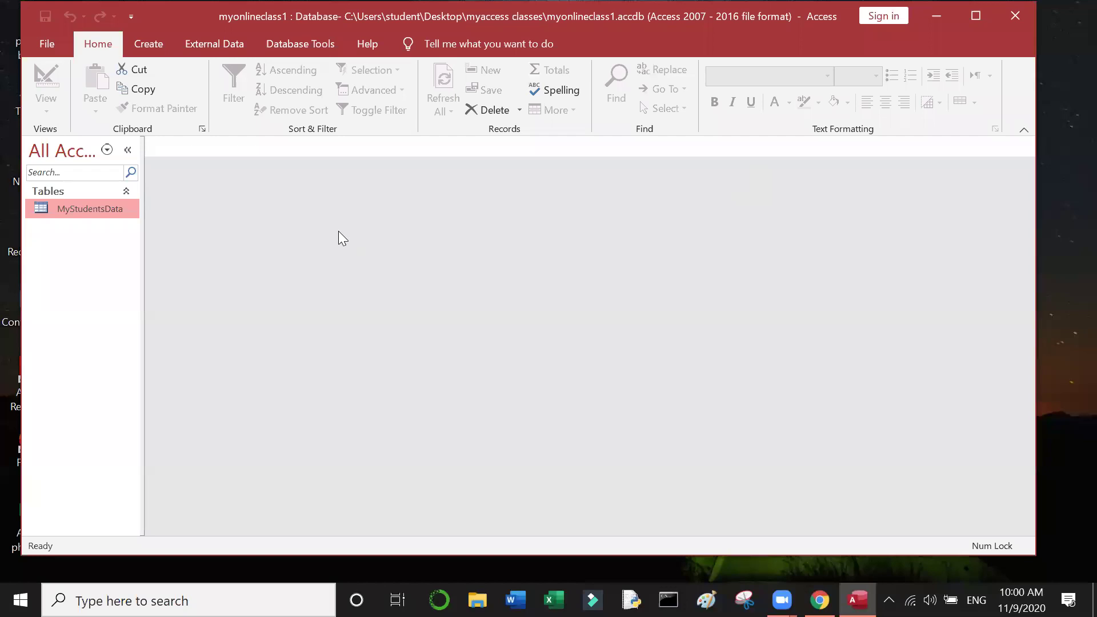
key(shift+F10)
click(139, 303)
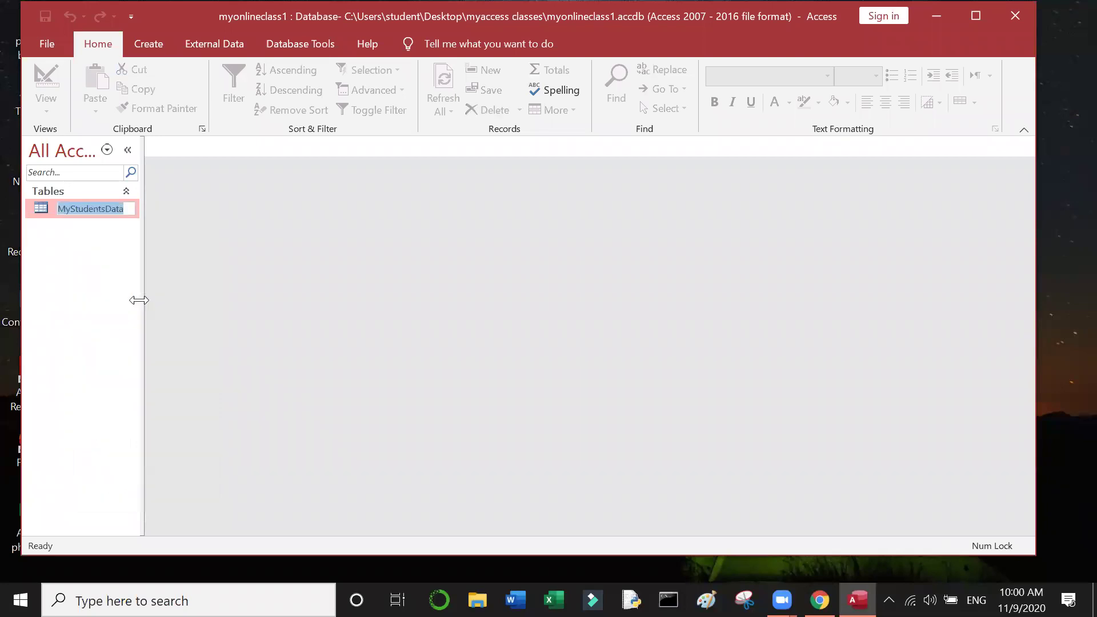
Step: Append '1' to rename the table MyStudentsData1, then open its datasheet
click(128, 207)
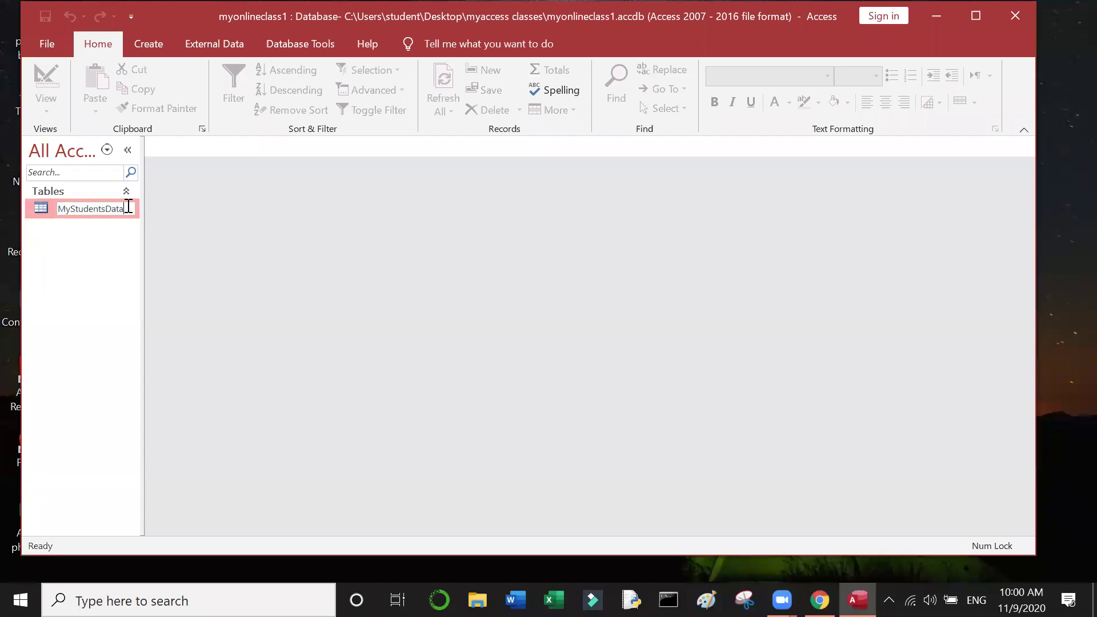
text(1)
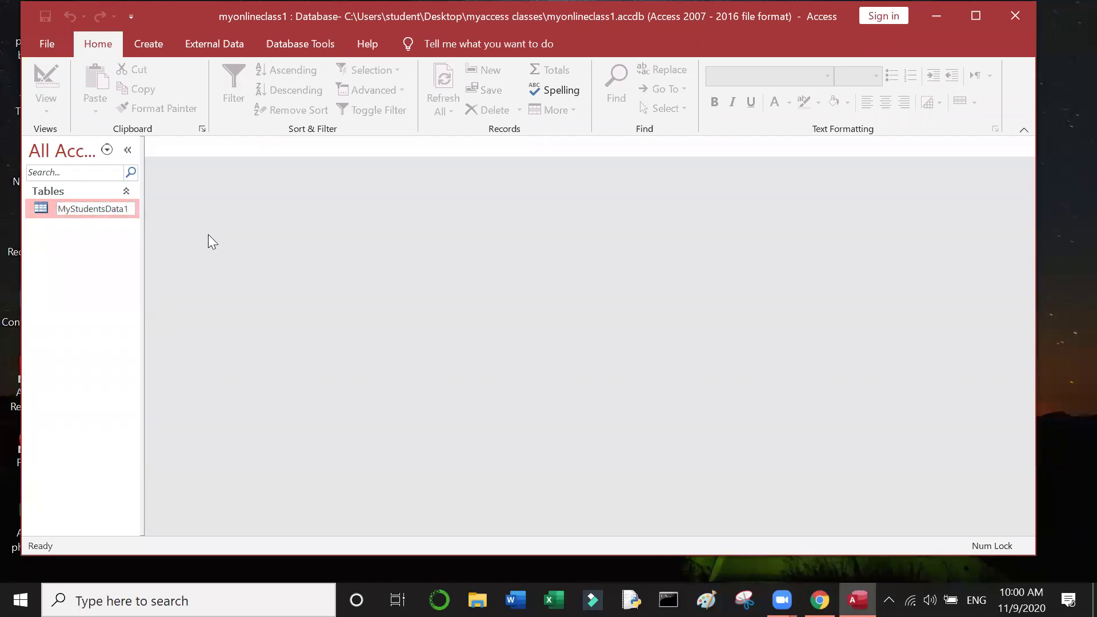
click(85, 258)
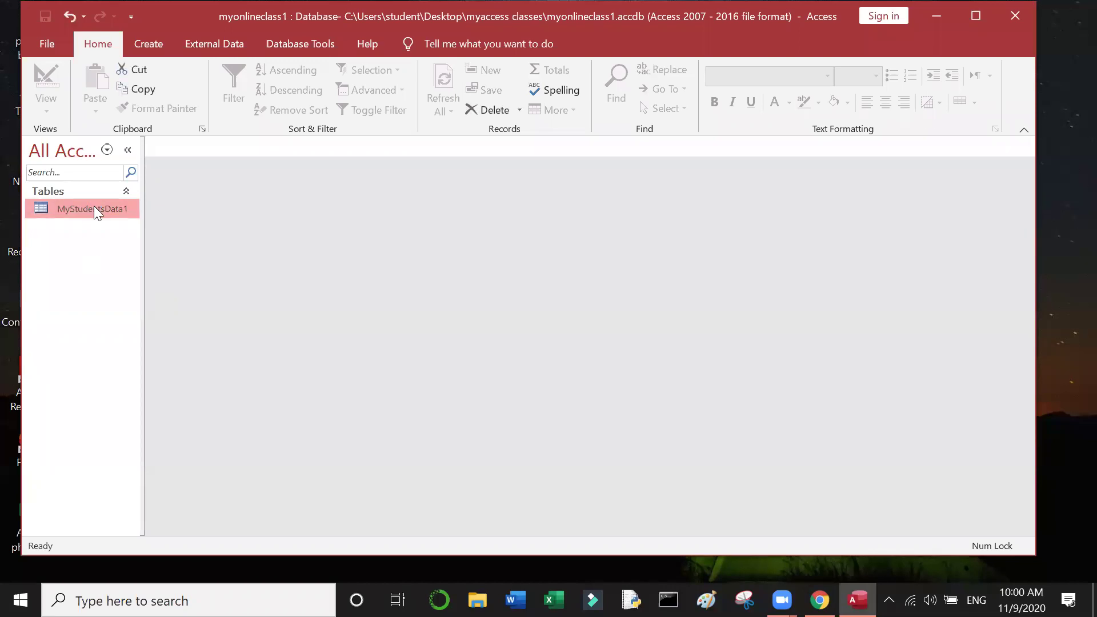
double_click(94, 208)
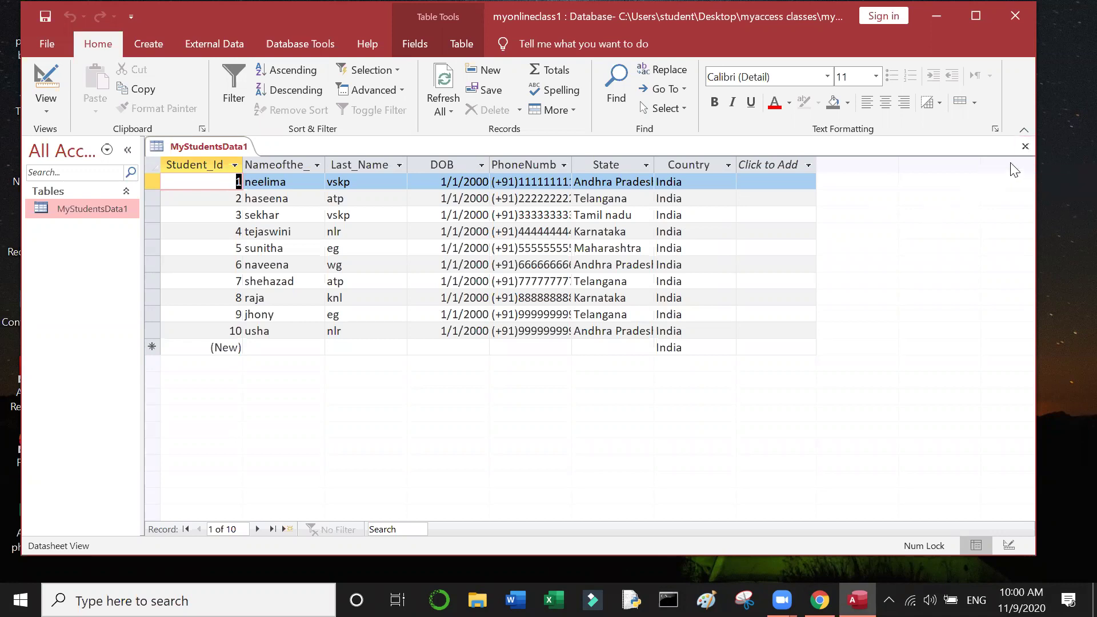
Step: Maximize the Access window, check the View list without changing it, and show the Create ribbon
click(977, 16)
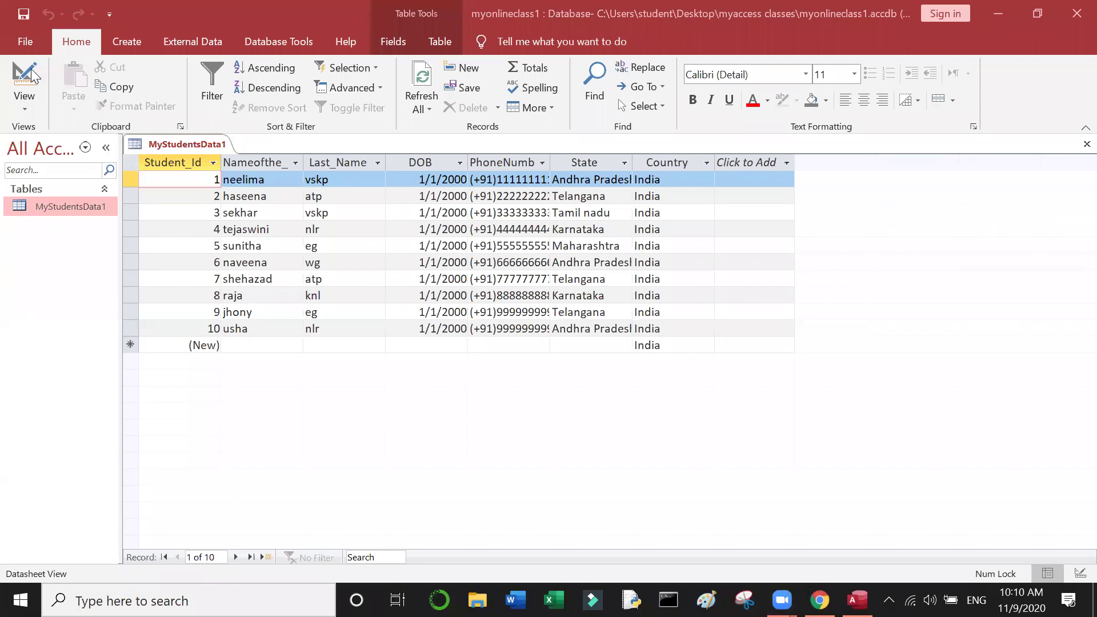
click(27, 101)
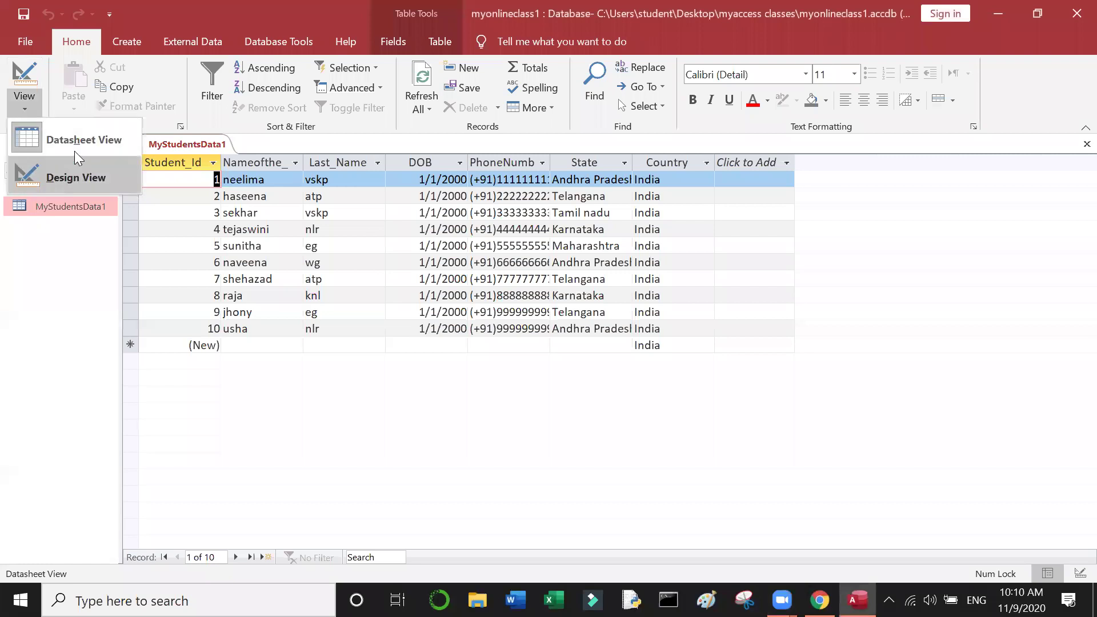
click(76, 150)
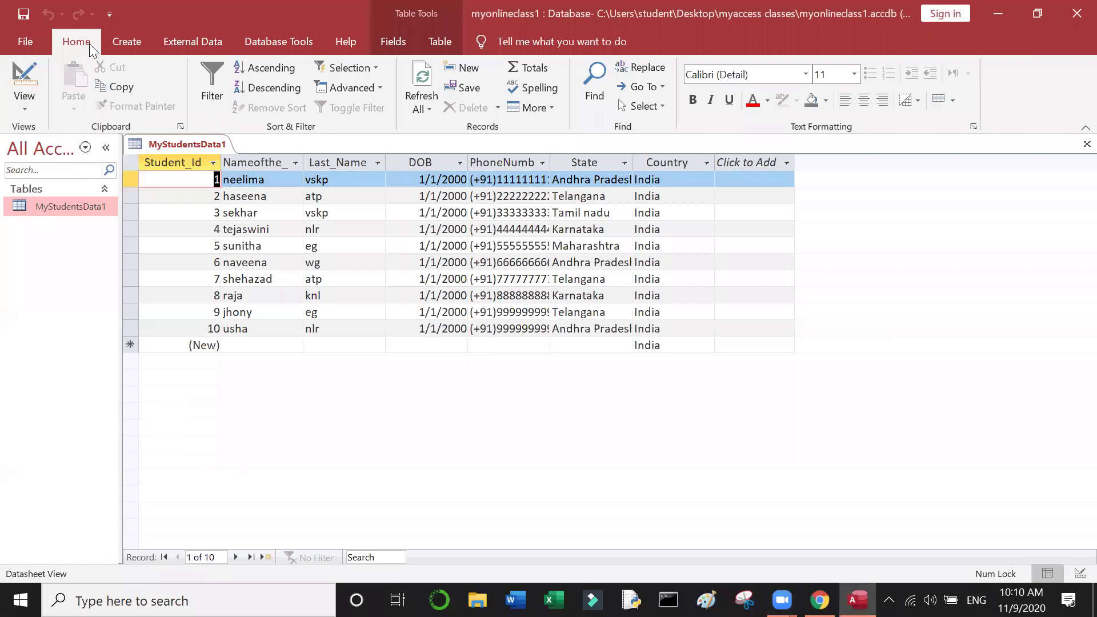
click(126, 43)
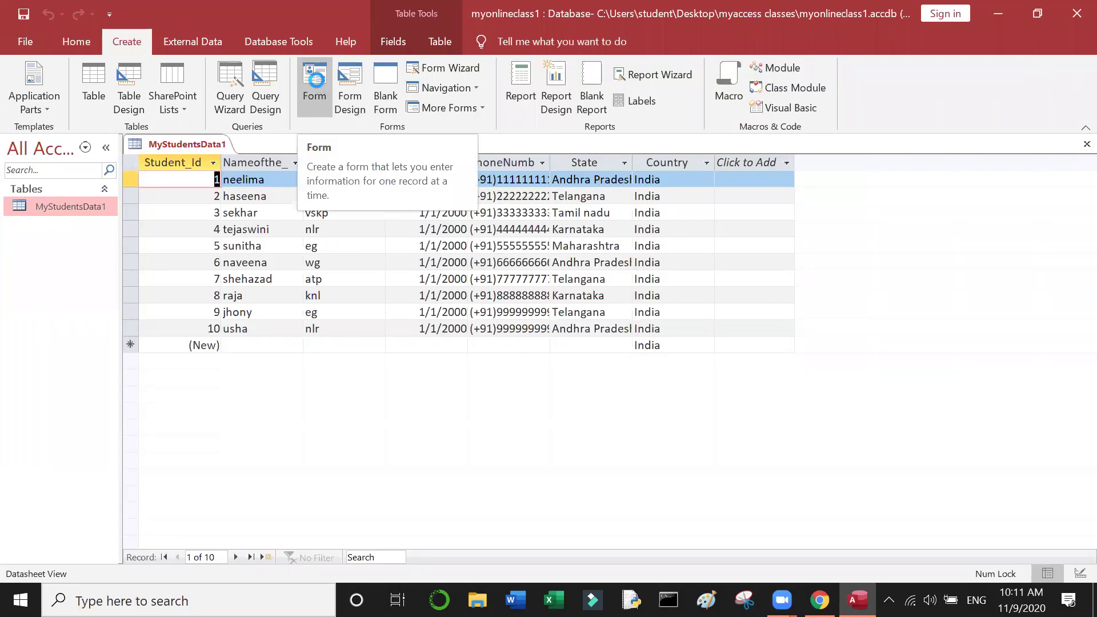
Step: Create a form from MyStudentsData1 and compare it with the table's datasheet
click(317, 80)
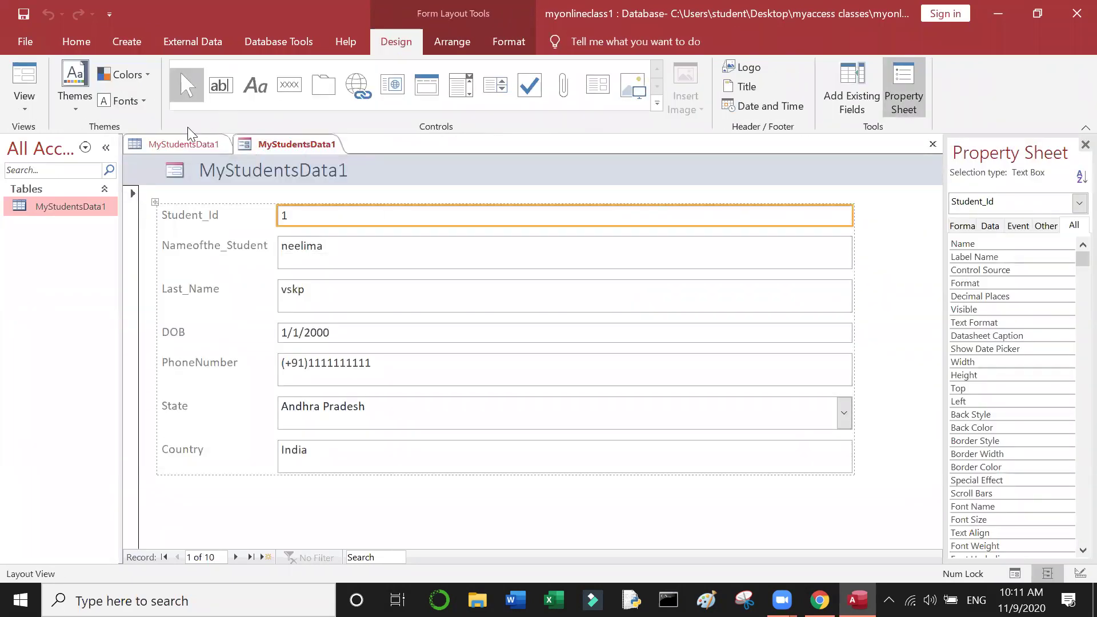
click(168, 145)
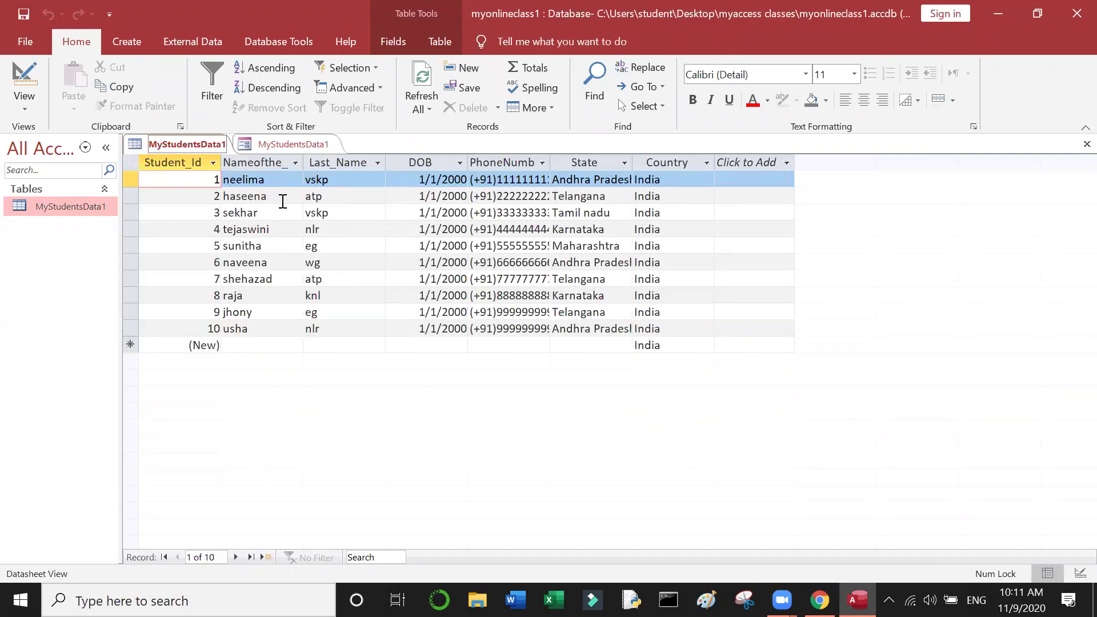
click(290, 143)
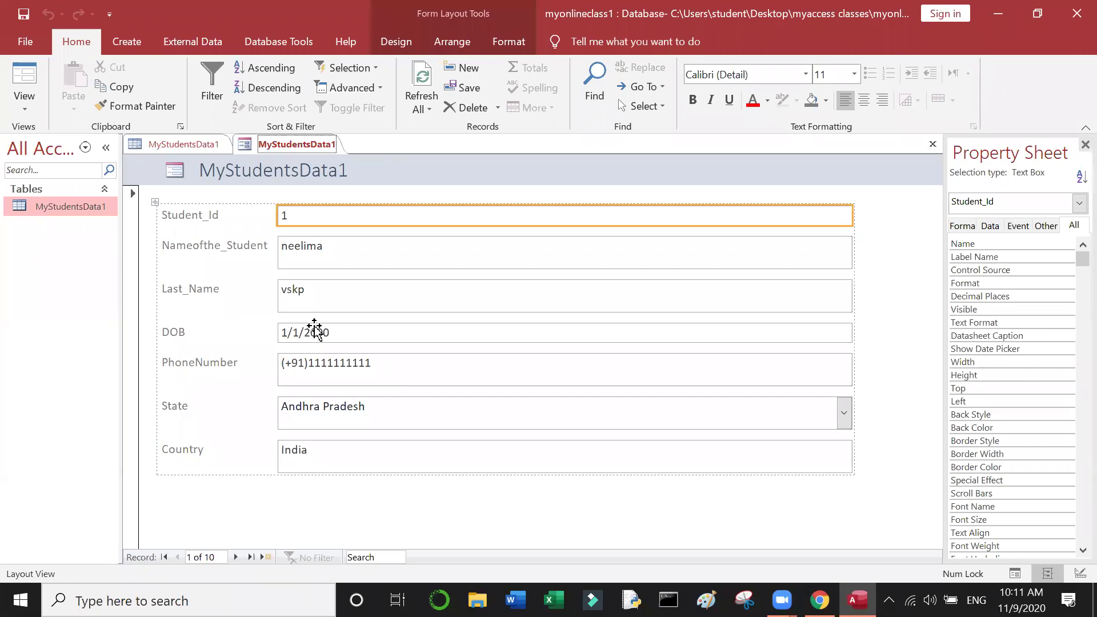
Step: Step forward through all ten records to a blank new record, then back to the last
click(236, 560)
click(236, 558)
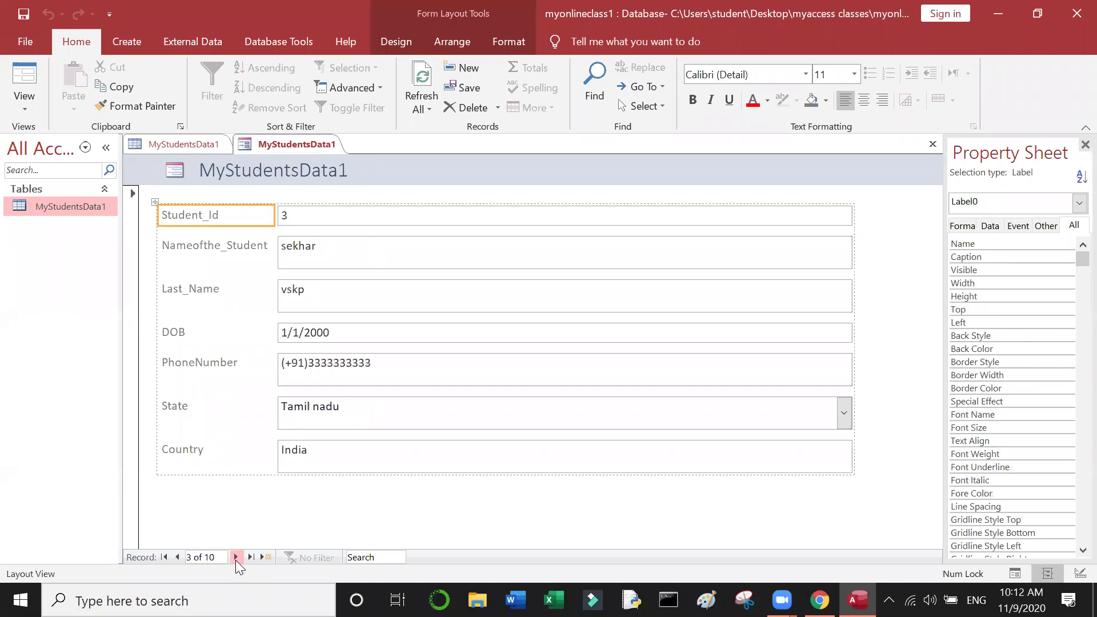
click(235, 558)
click(235, 558)
click(235, 558)
click(235, 558)
click(235, 558)
click(235, 557)
click(235, 558)
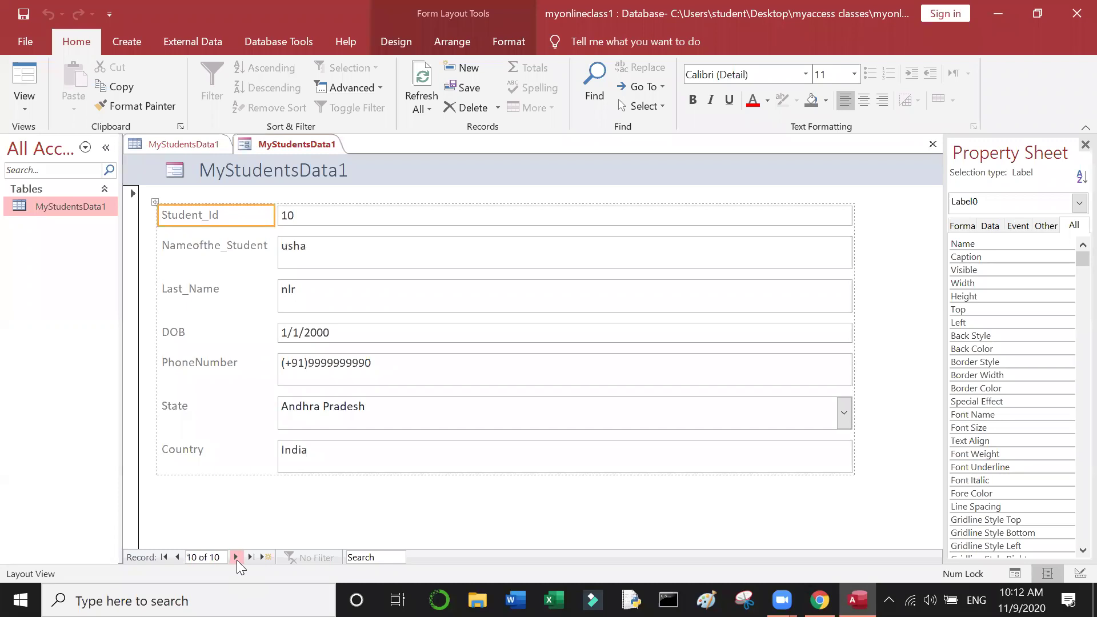
click(236, 557)
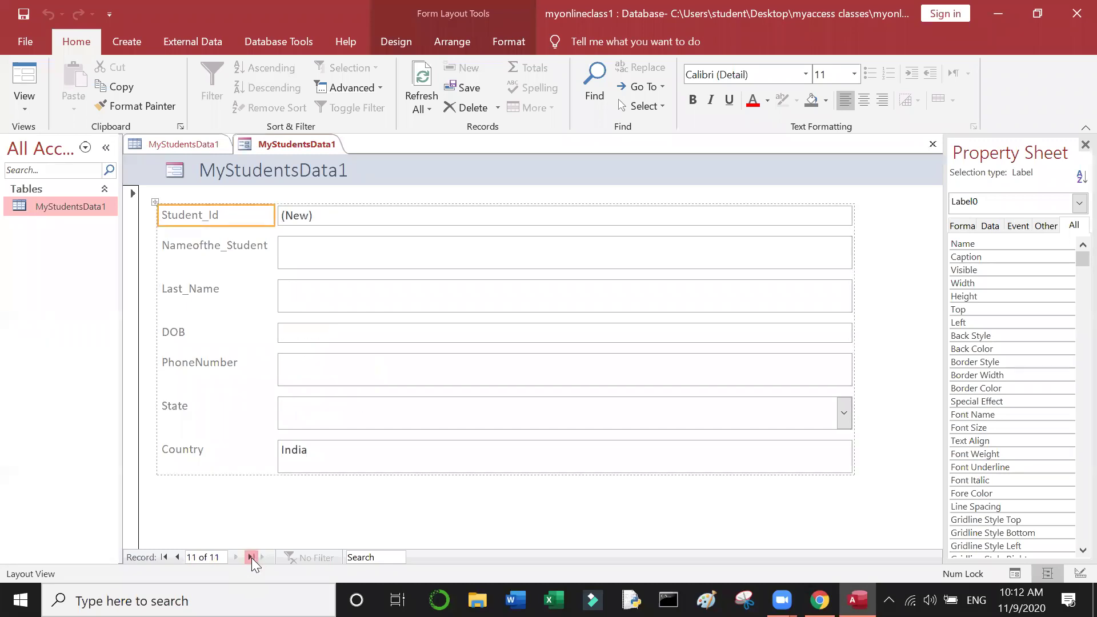
click(251, 558)
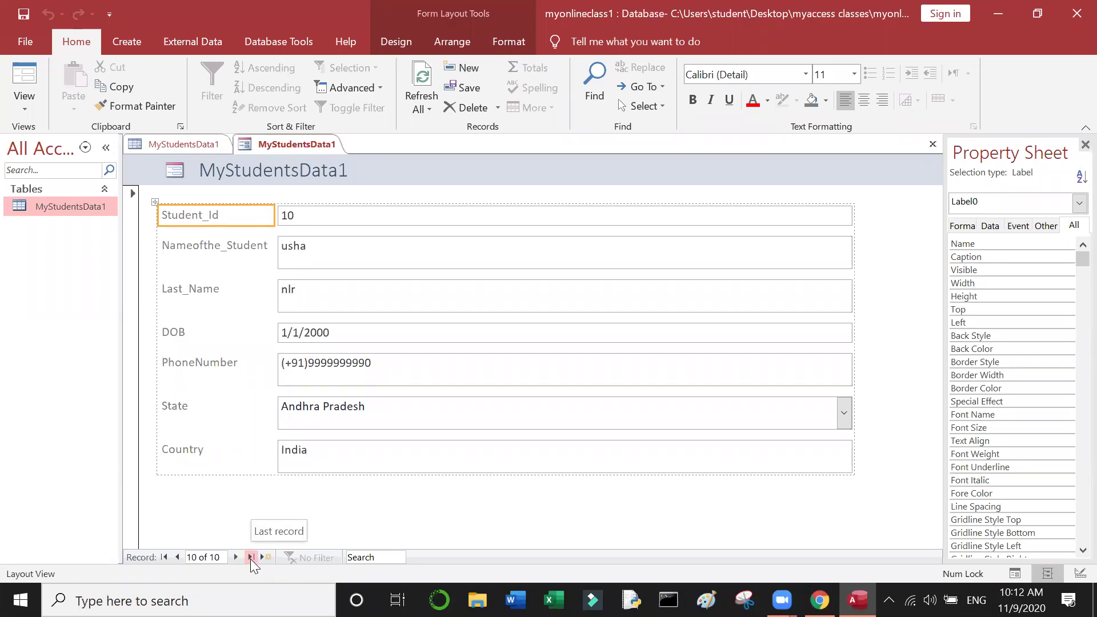
Step: Return to the first record, step forward six, back two, then jump to the last
click(164, 558)
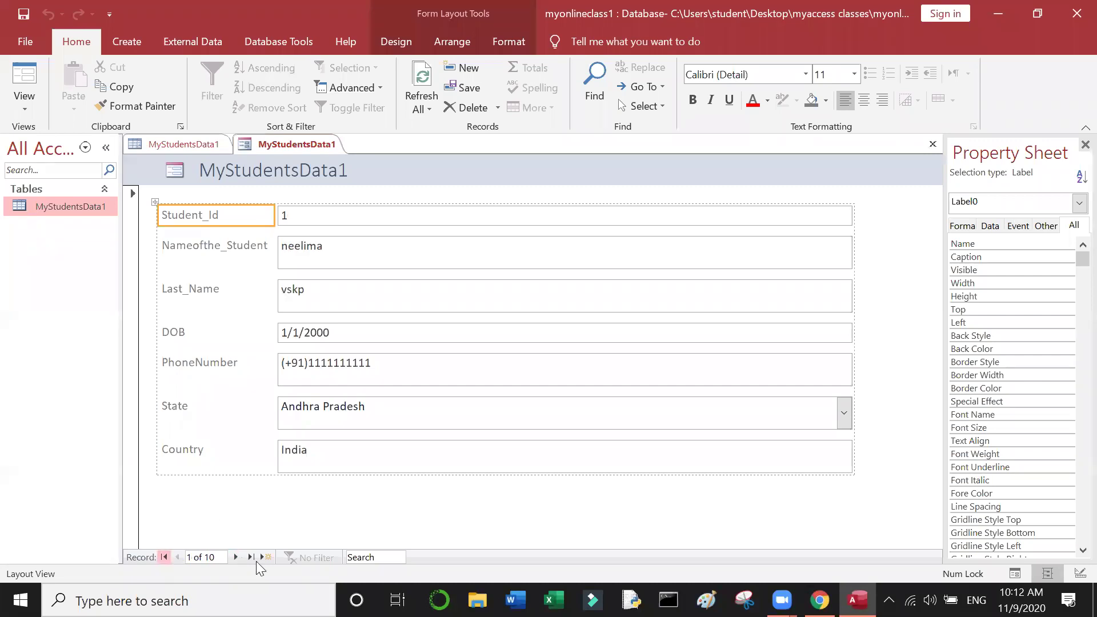
click(238, 559)
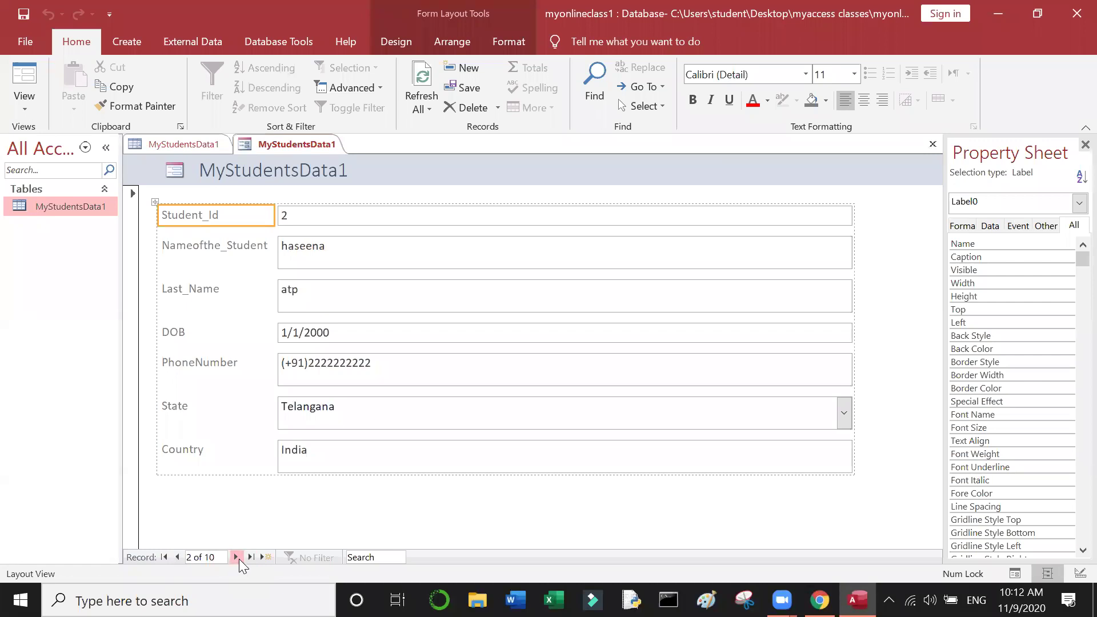
click(238, 559)
click(238, 559)
click(238, 559)
click(238, 558)
click(238, 559)
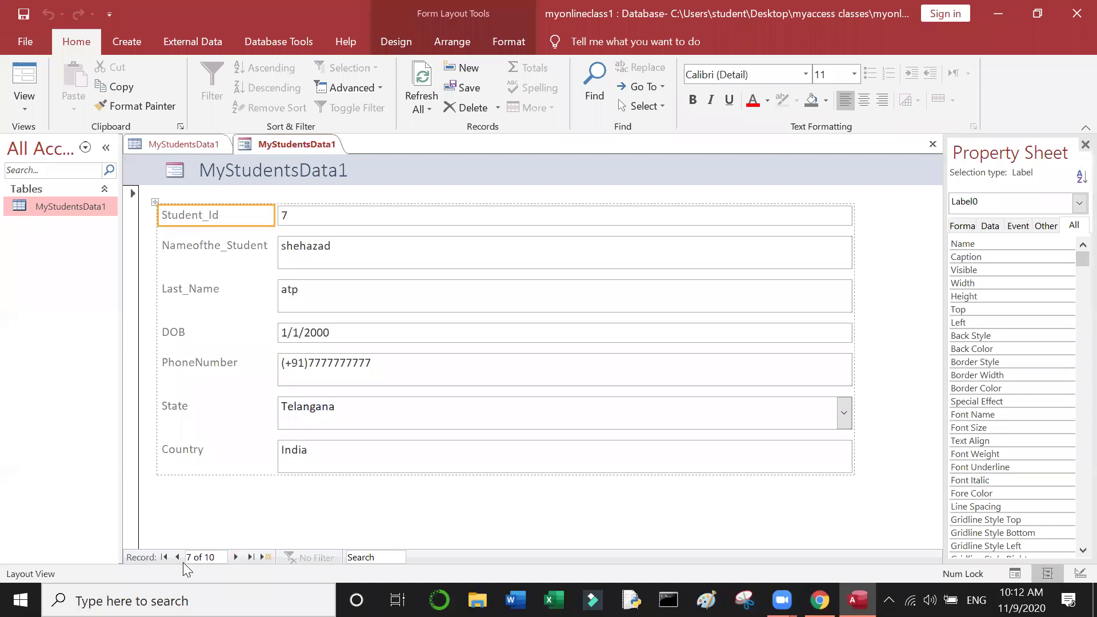
click(179, 560)
click(178, 559)
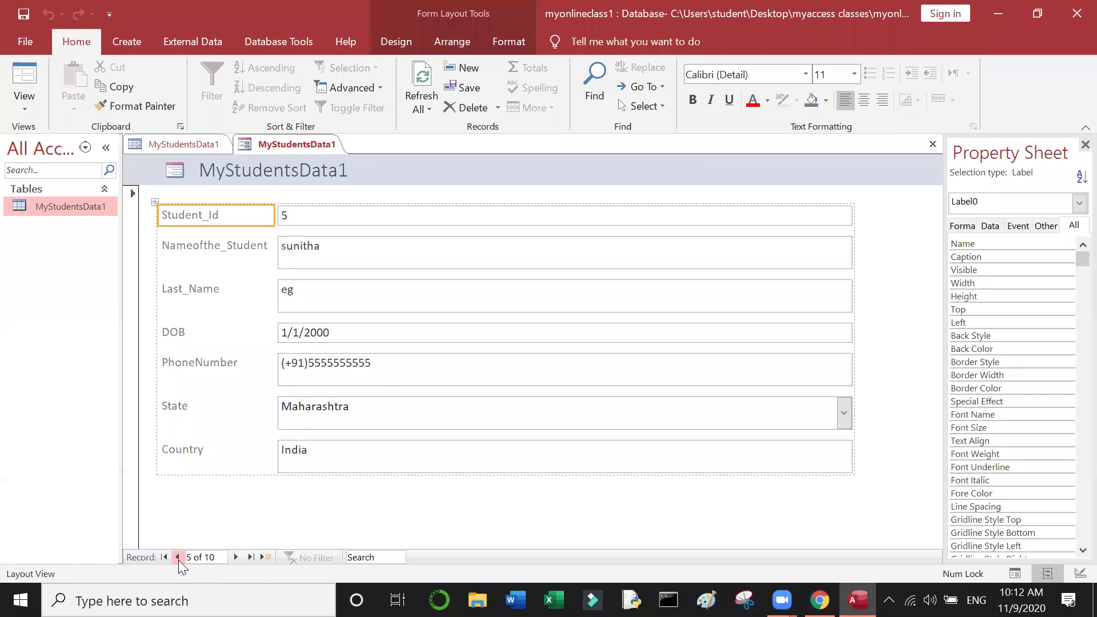
click(250, 557)
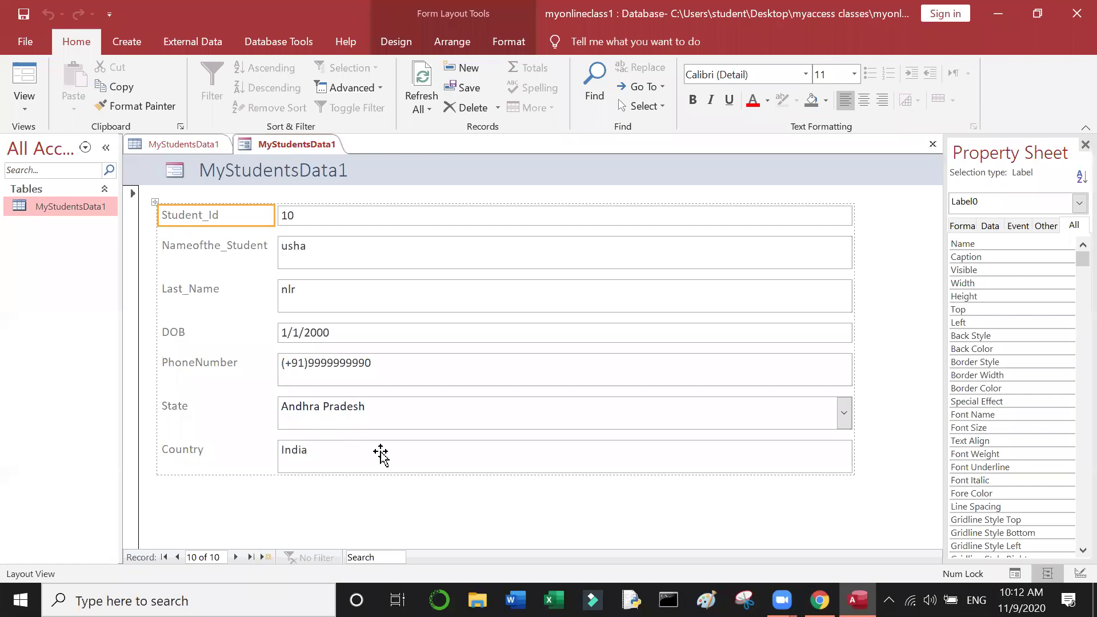
Step: Select the State combo box and the Student_Id label, then open the View list
click(364, 411)
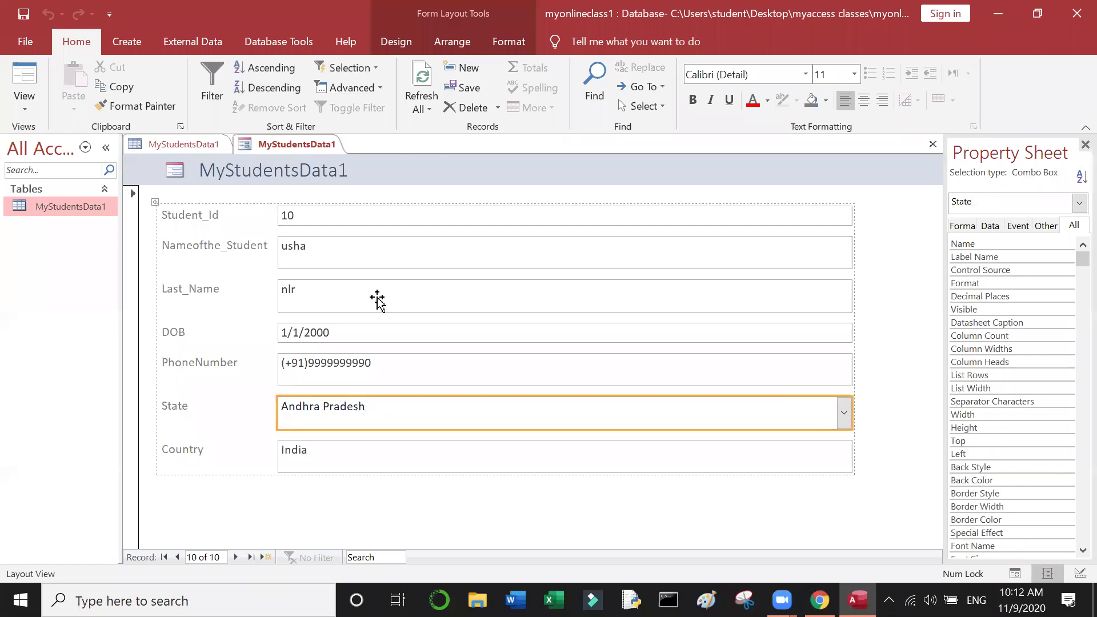
click(250, 557)
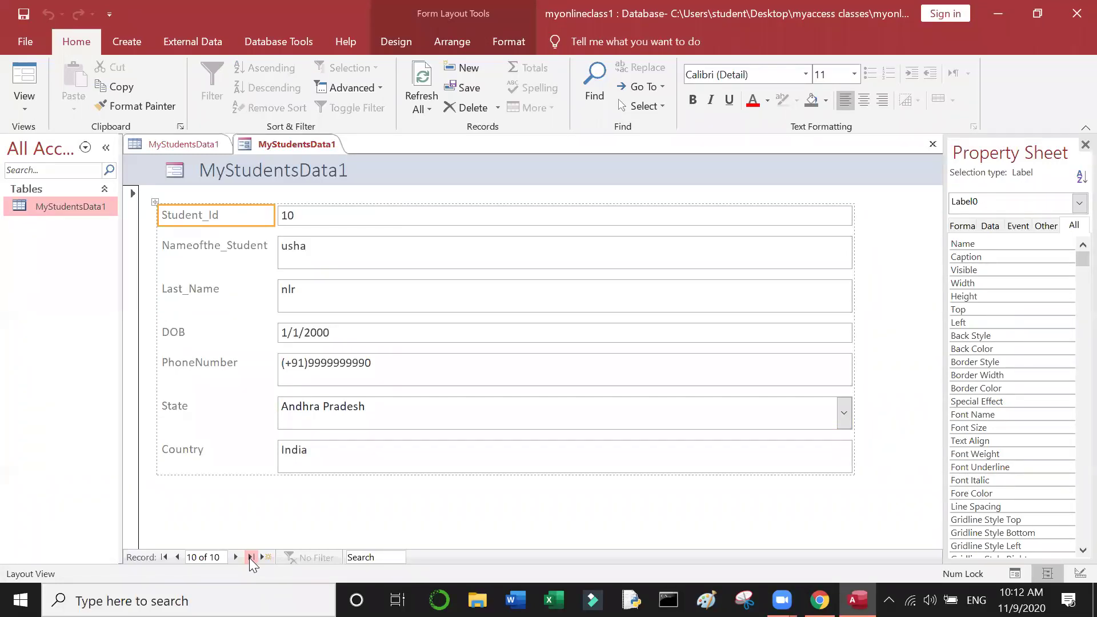
click(27, 104)
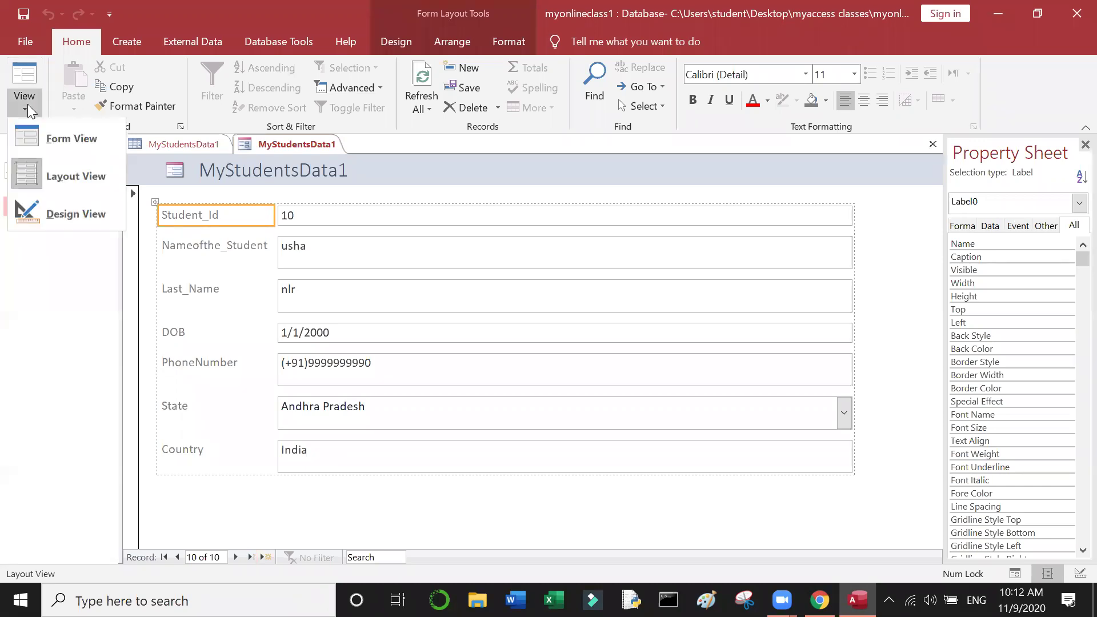
Step: Switch the form to Form View and start a new blank student record
click(75, 143)
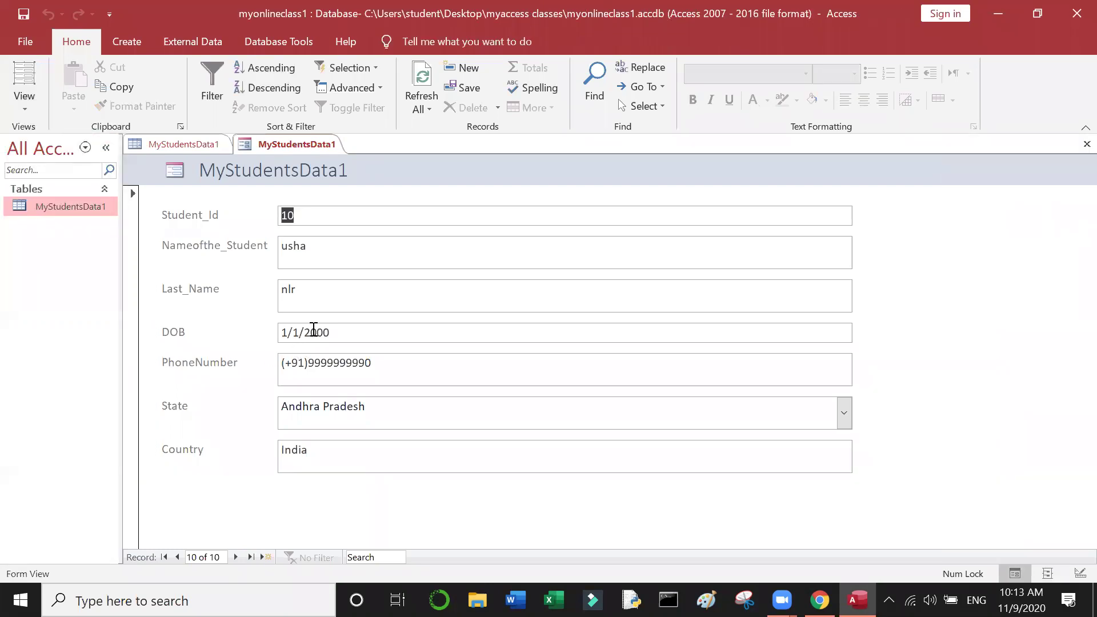
click(350, 330)
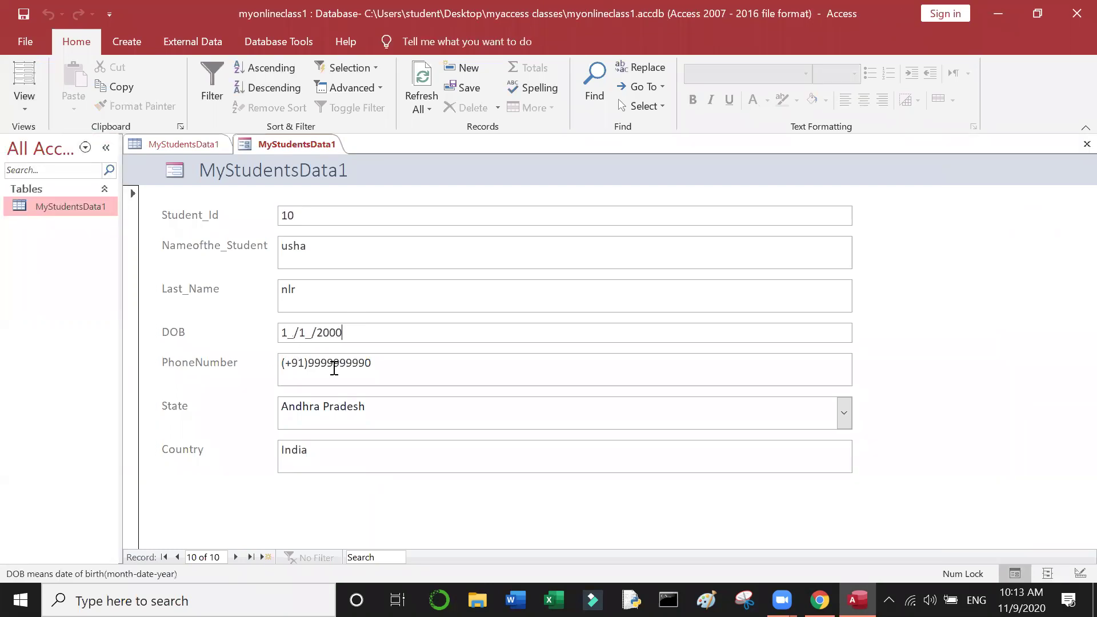
click(266, 556)
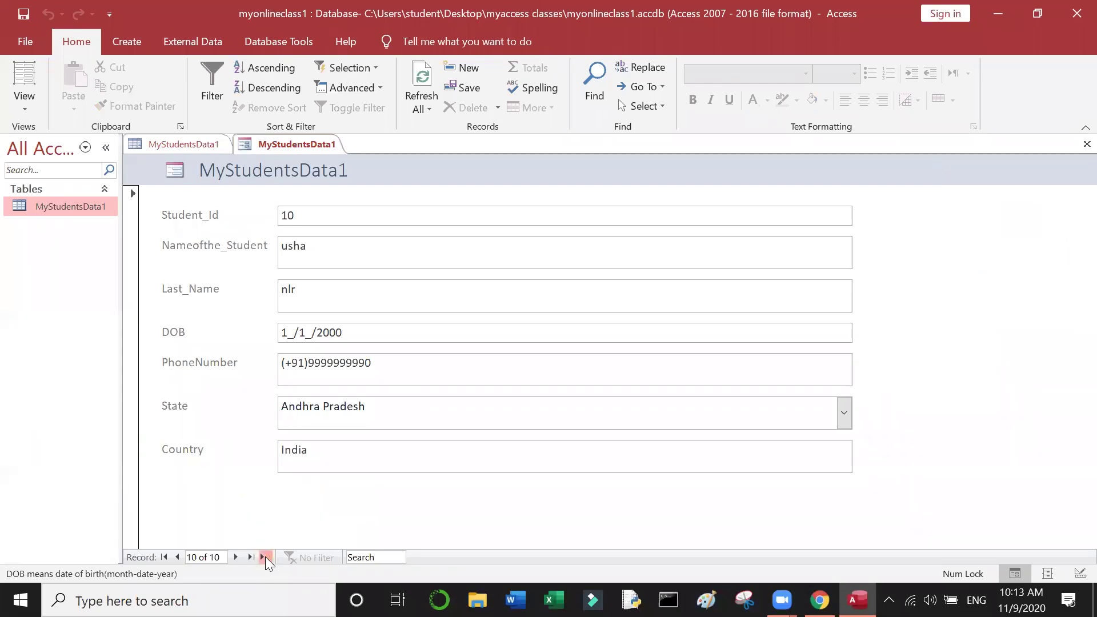
click(326, 238)
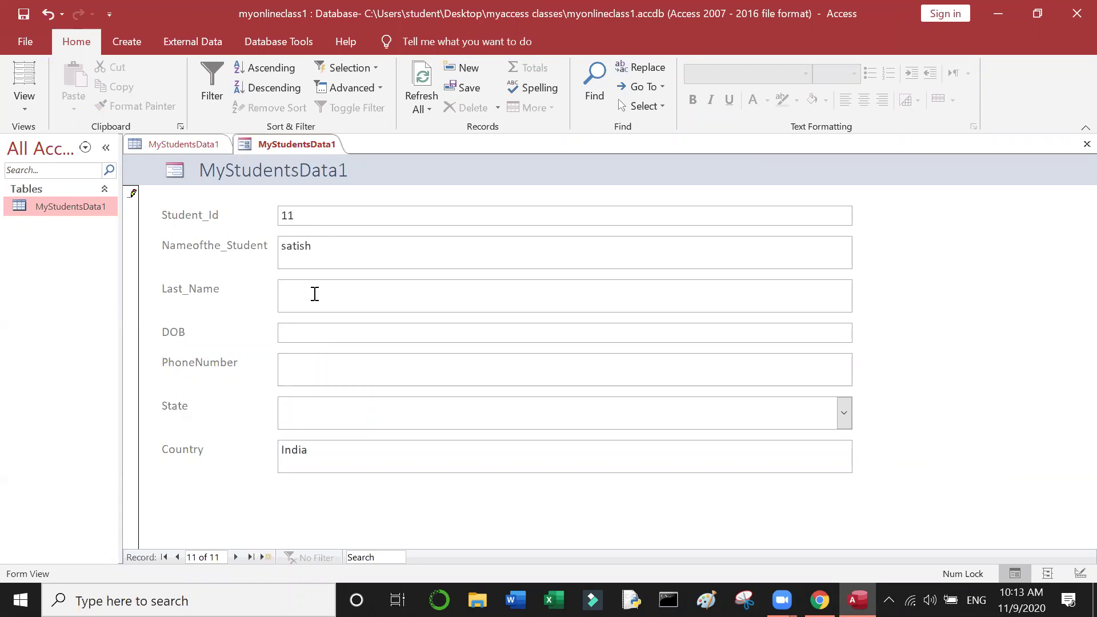
Step: Enter the new student's full name and date of birth
click(309, 338)
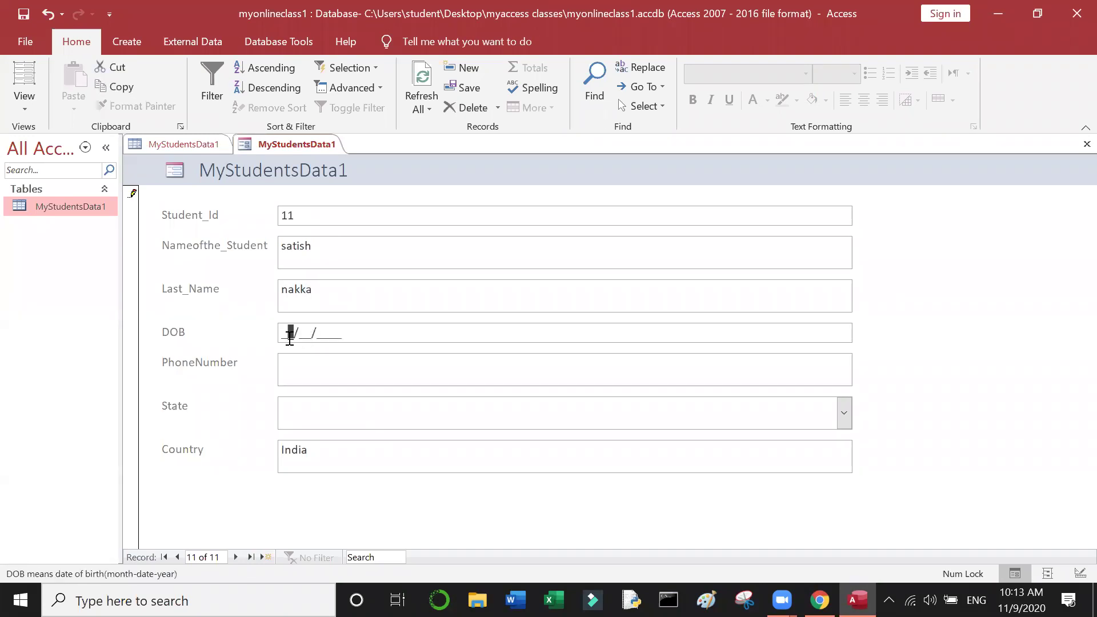
text(01/0)
click(292, 335)
text(8/01/1995)
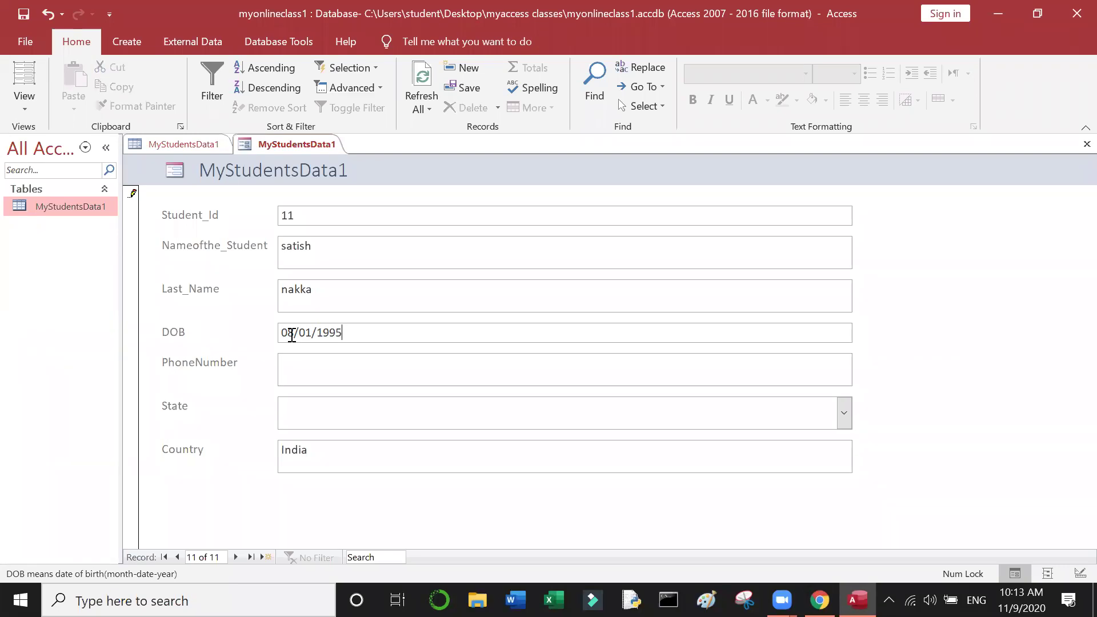
Step: Enter the student's phone number with the 91 country code
click(314, 372)
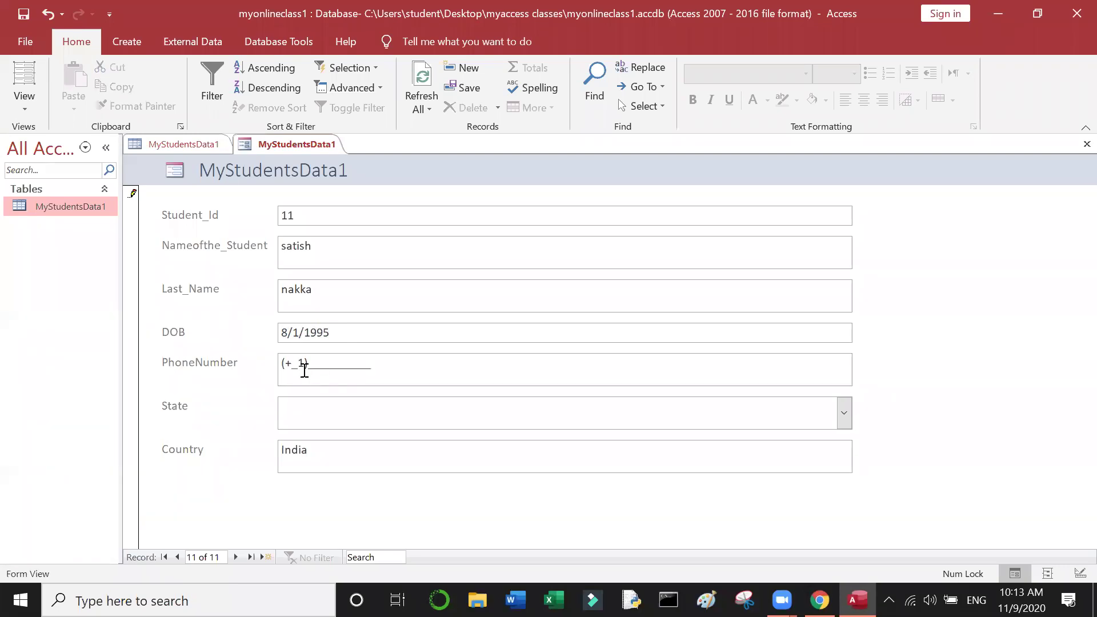
click(299, 366)
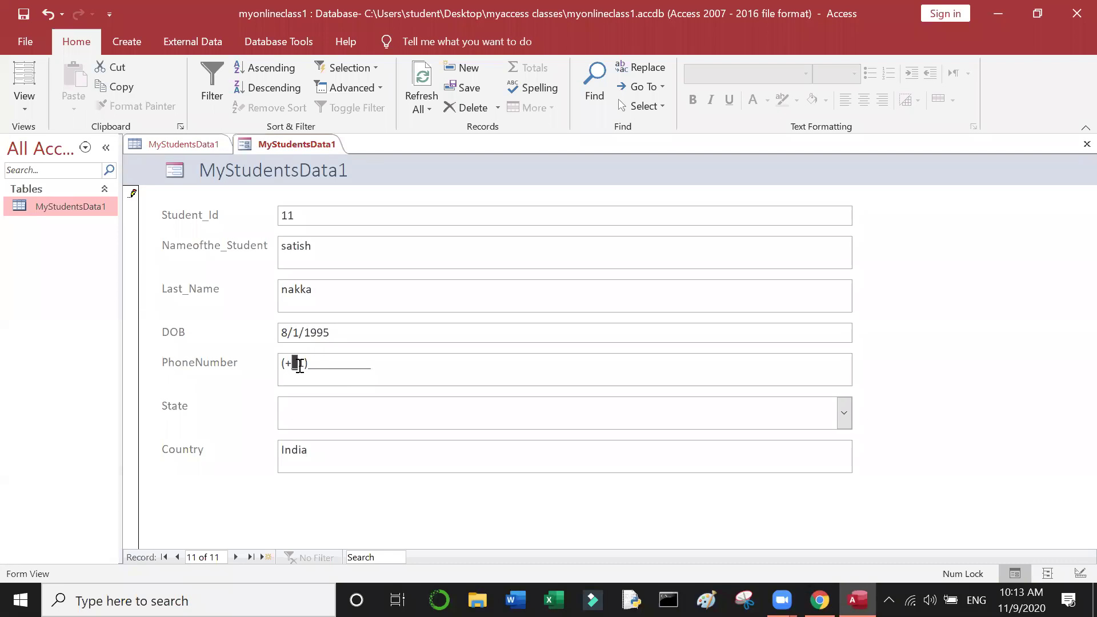
text(91)
key(BackSpace)
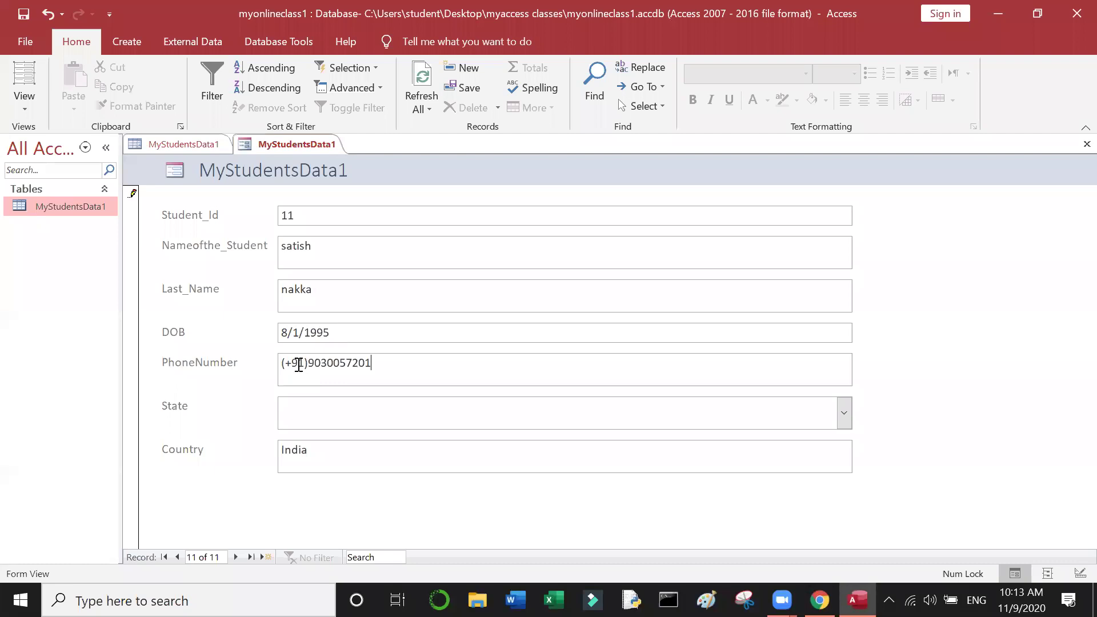
Step: Set the State to Kerala after trying Andhra Pradesh and Telangana
click(317, 401)
text(andhra Pradesh)
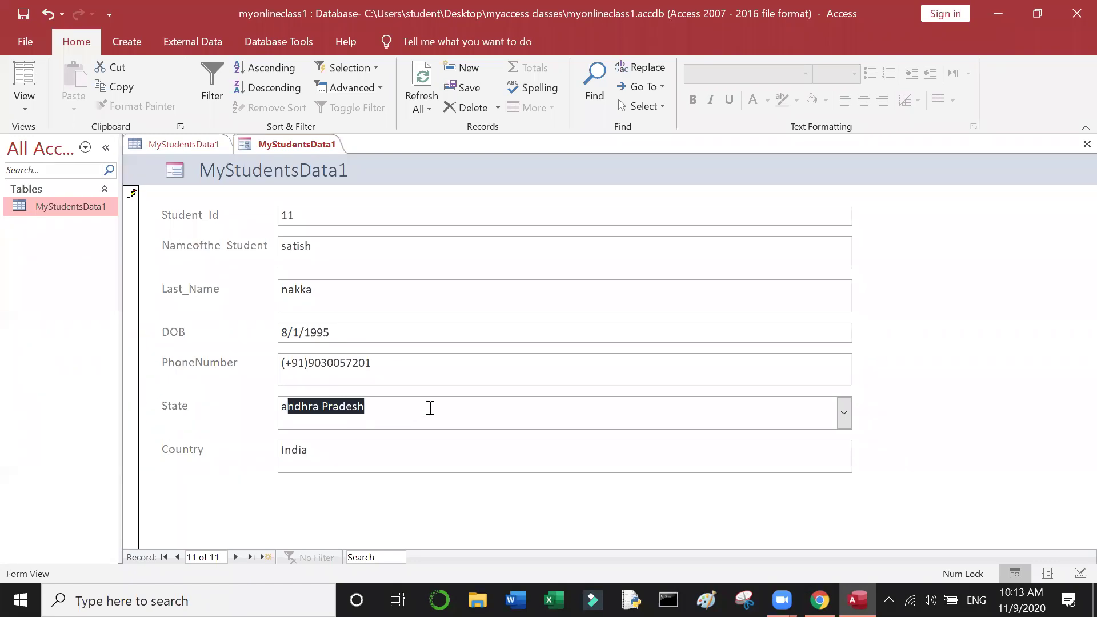
key(End)
click(844, 413)
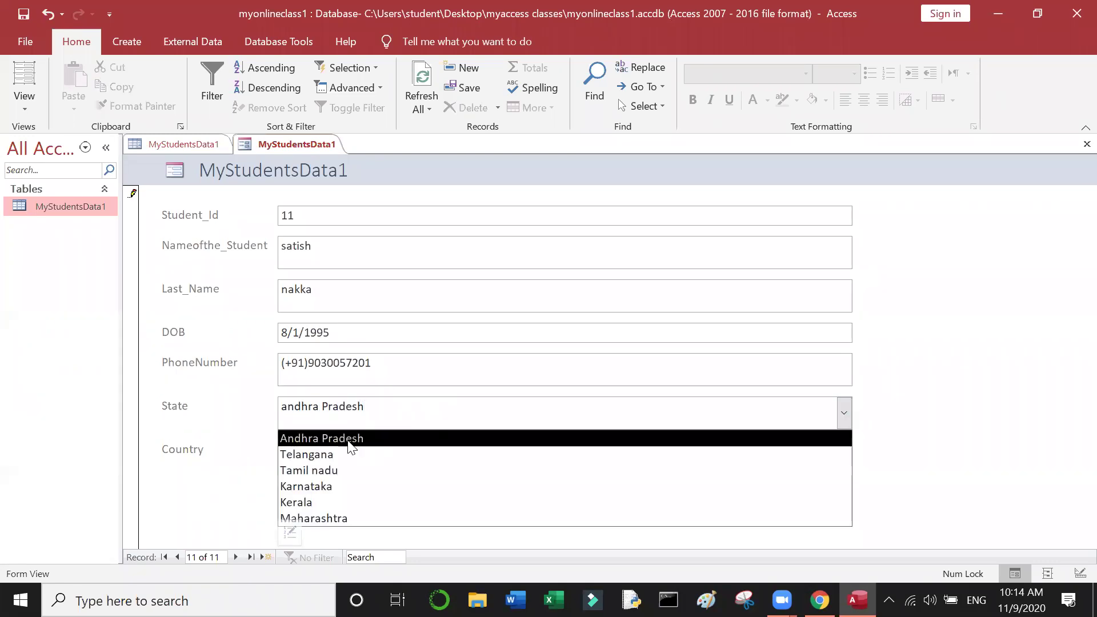
click(342, 454)
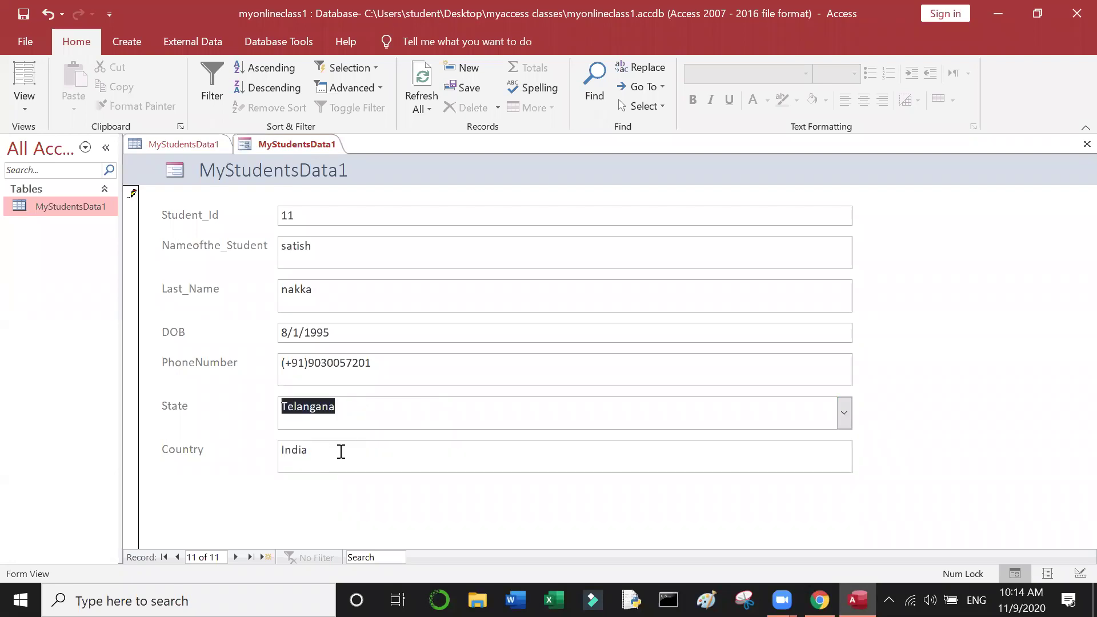
click(844, 420)
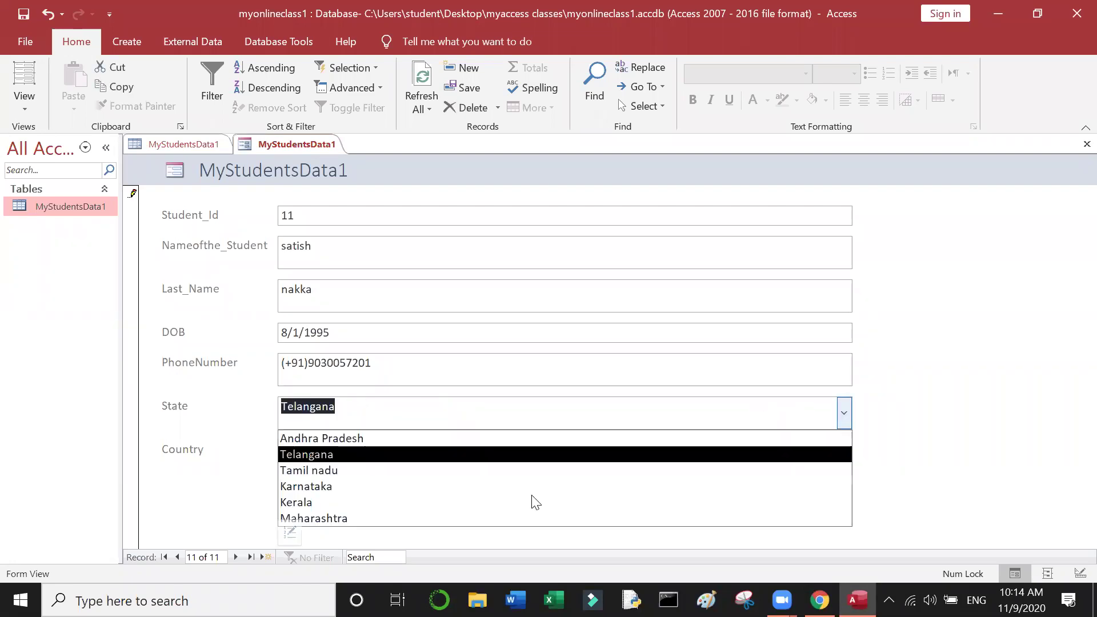
click(367, 501)
click(479, 460)
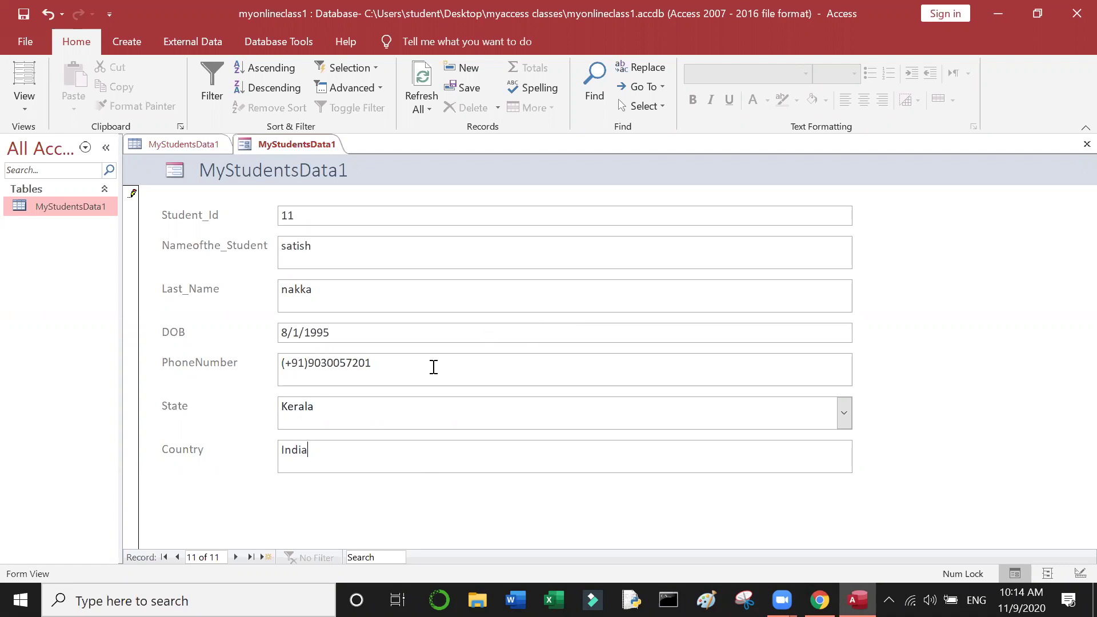
Step: Jump between the first and last records to confirm the form shows record 11 of 11
click(252, 557)
click(160, 561)
click(252, 558)
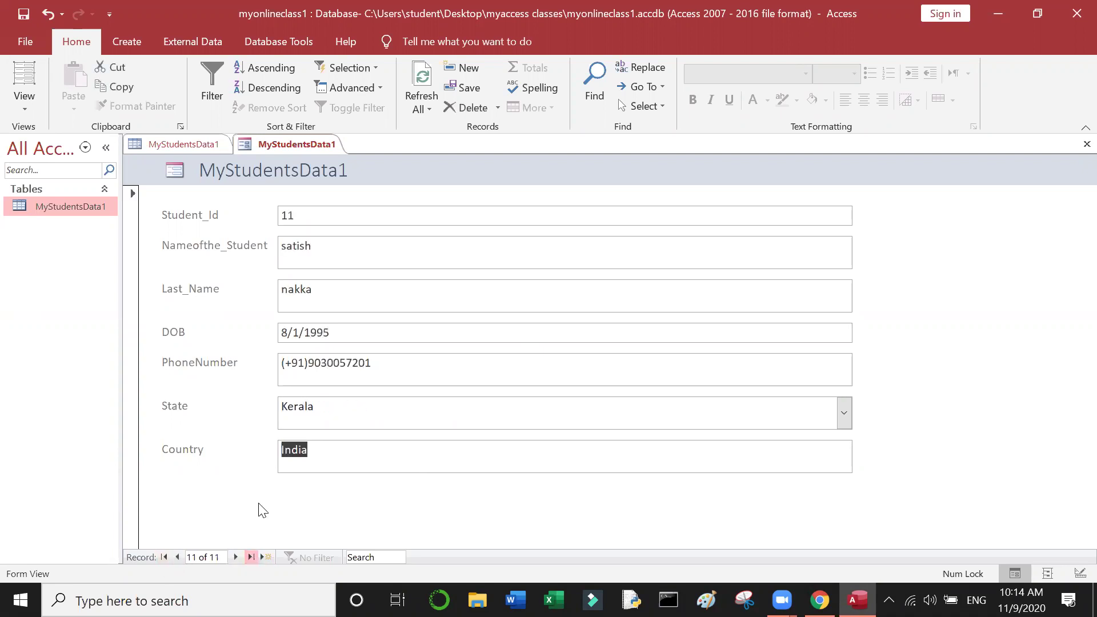
click(394, 370)
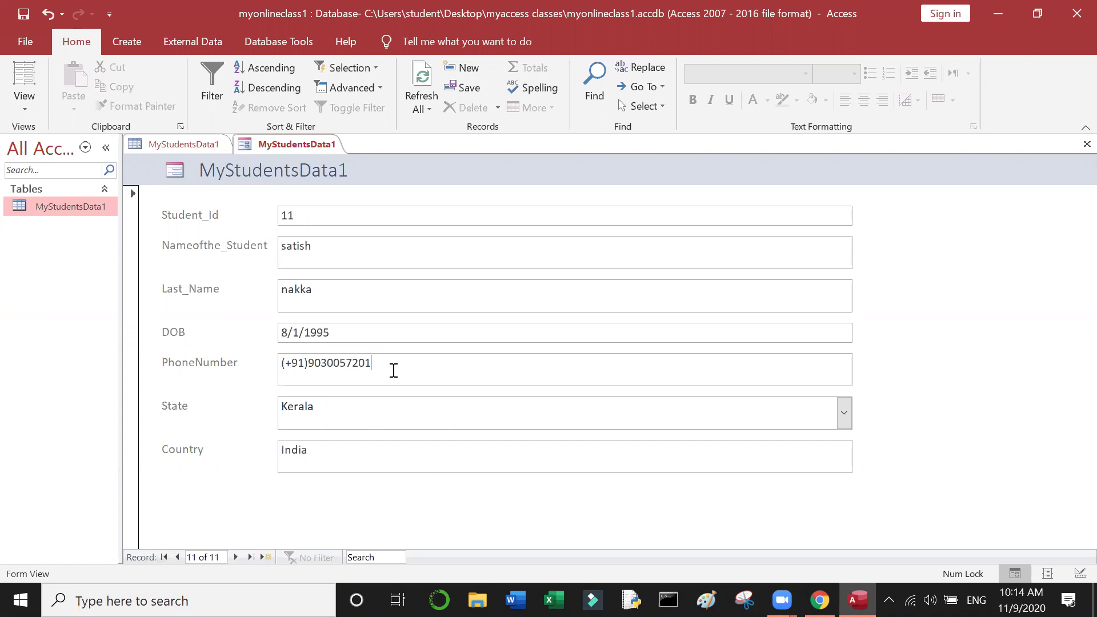
Step: Open the MyStudentsData1 datasheet, Refresh All to show record 11, and return to the form
double_click(73, 204)
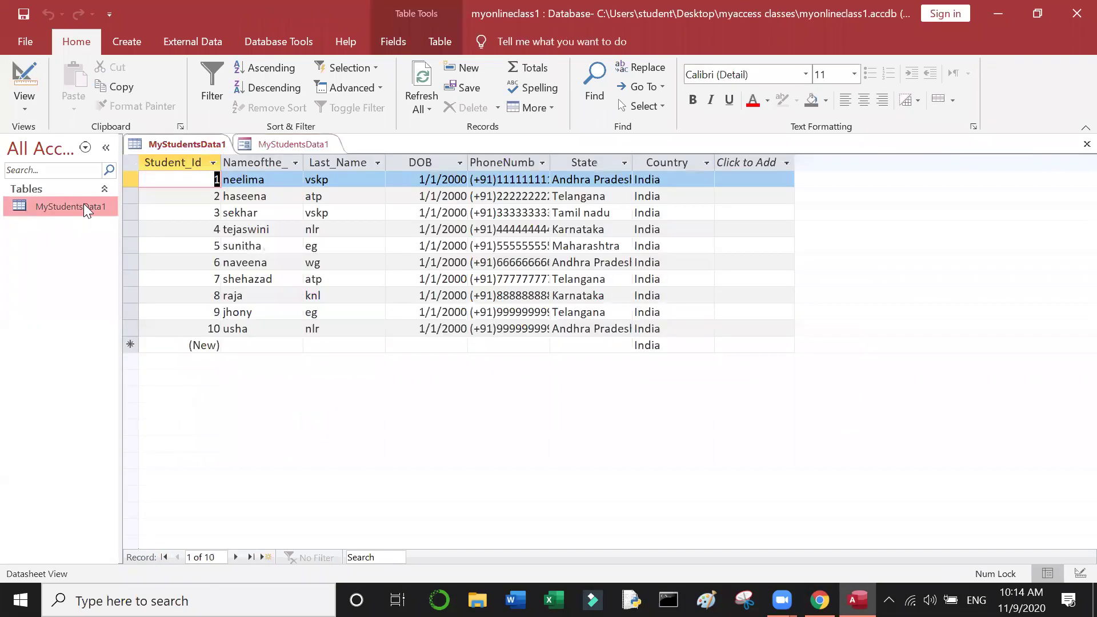
click(260, 330)
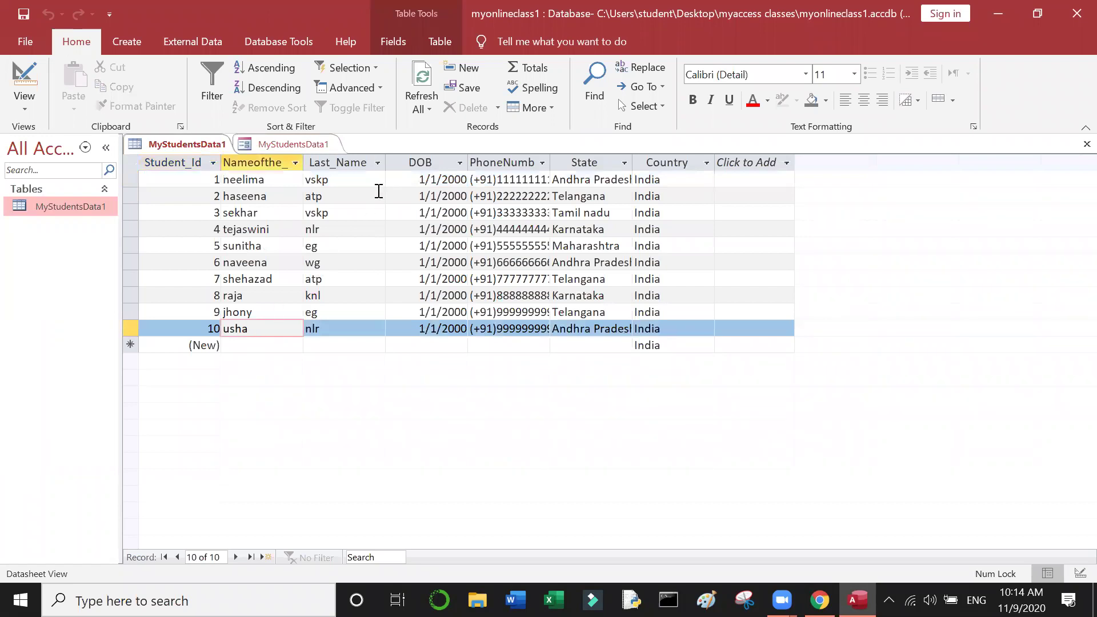
click(417, 110)
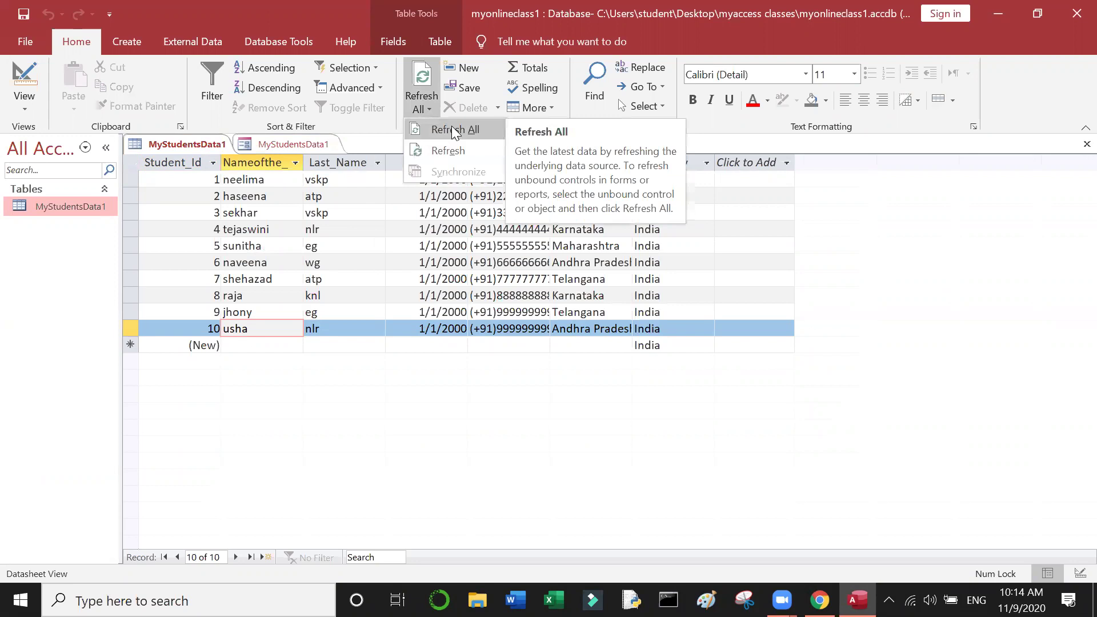
click(454, 131)
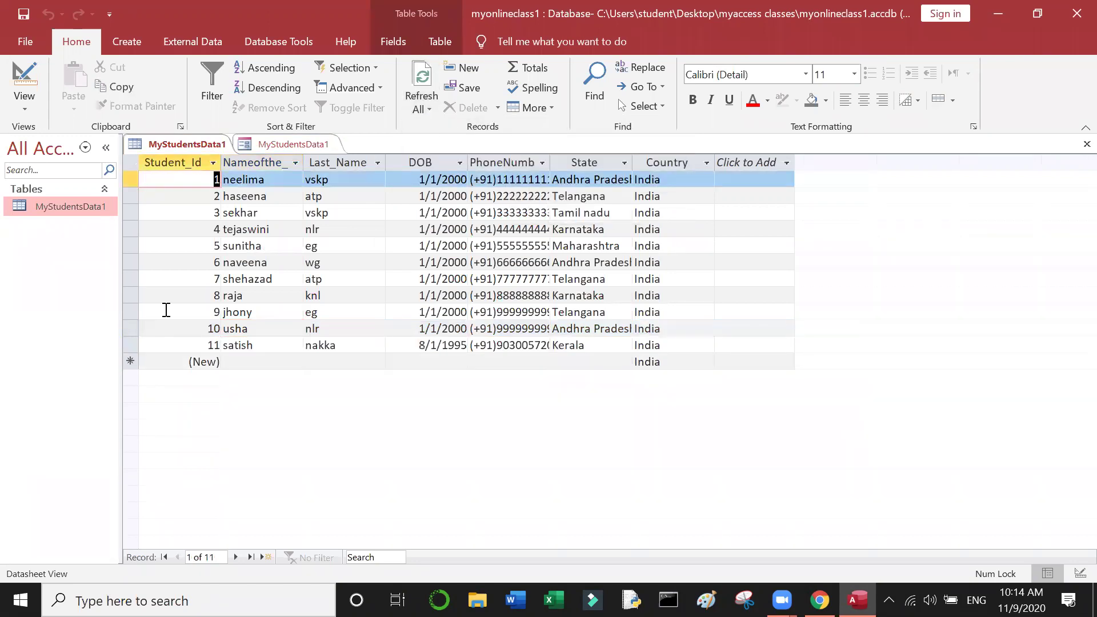
click(268, 345)
click(281, 145)
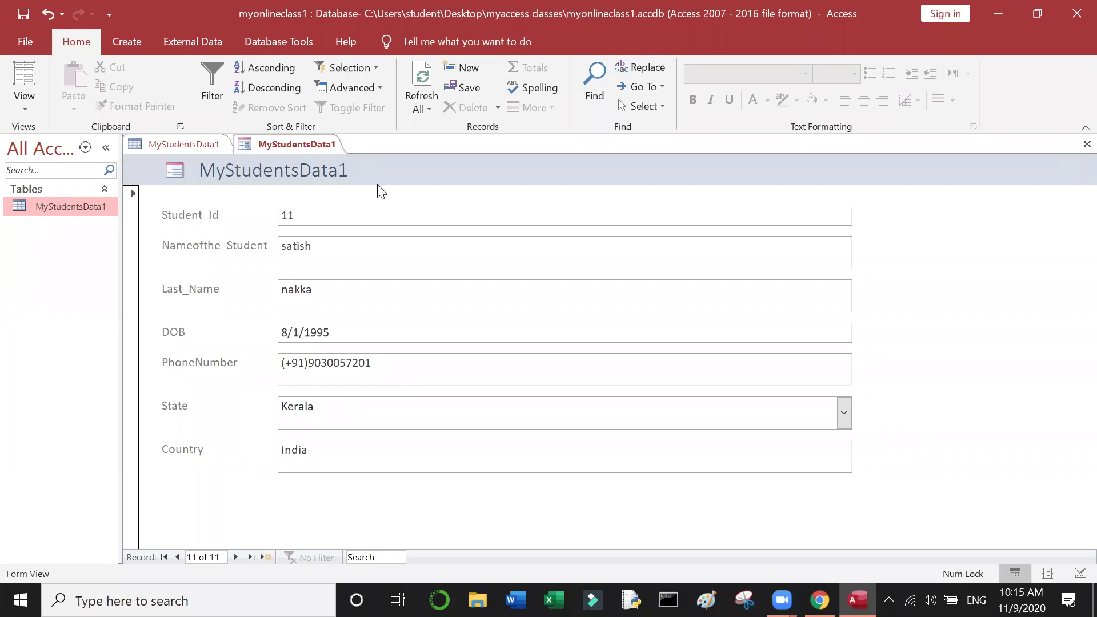
Step: Save the open student form as MyStudentsData1_Form by appending _Form to the suggested name
click(298, 142)
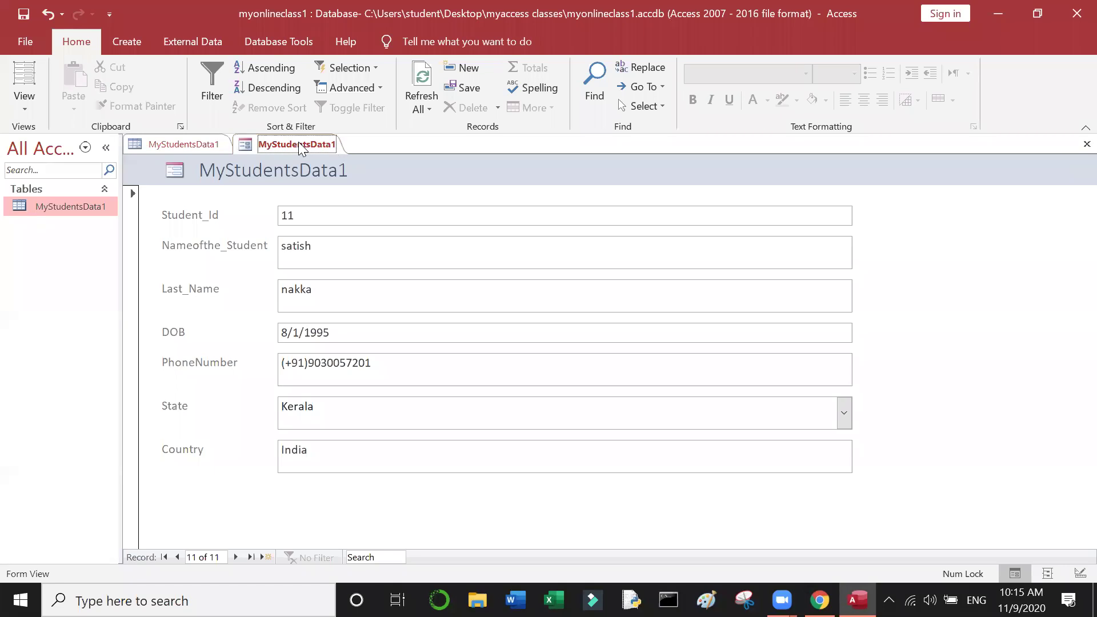
right_click(298, 143)
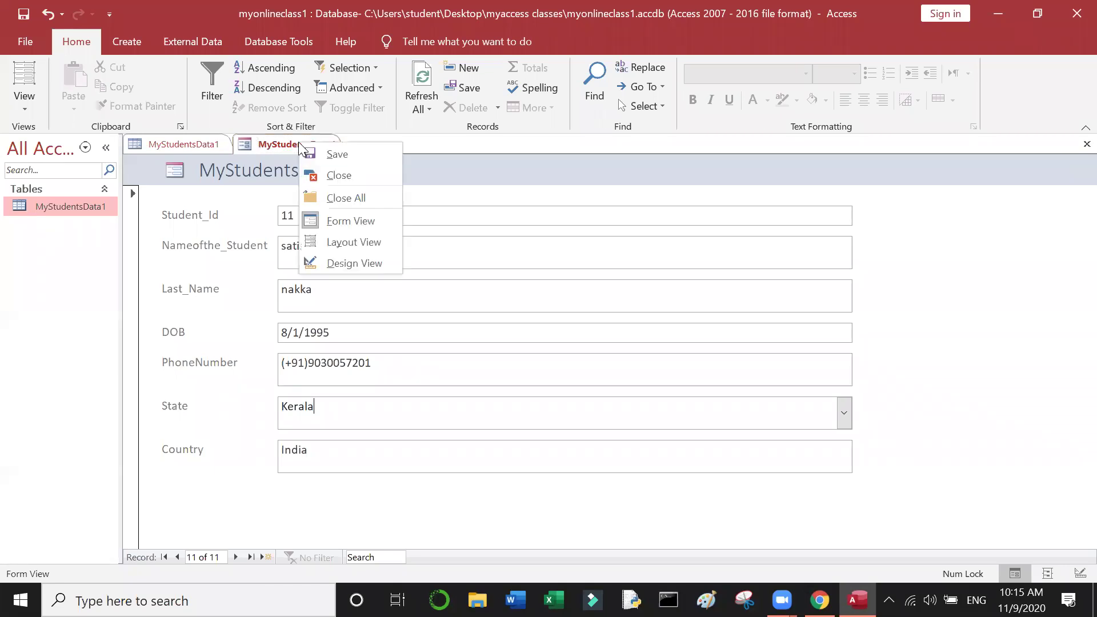
click(336, 154)
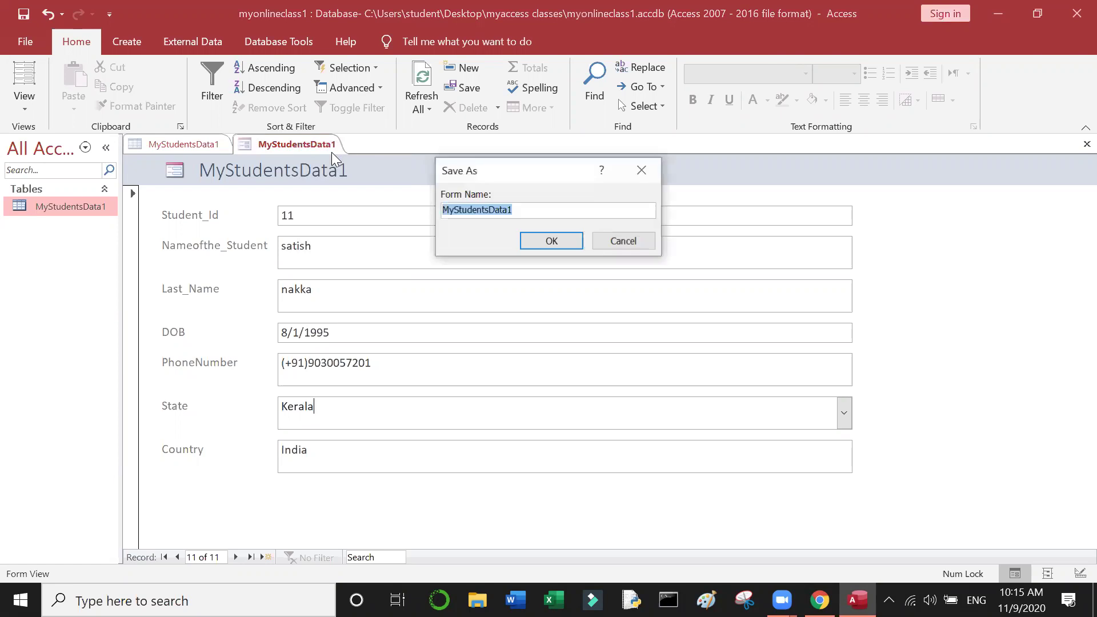
click(534, 210)
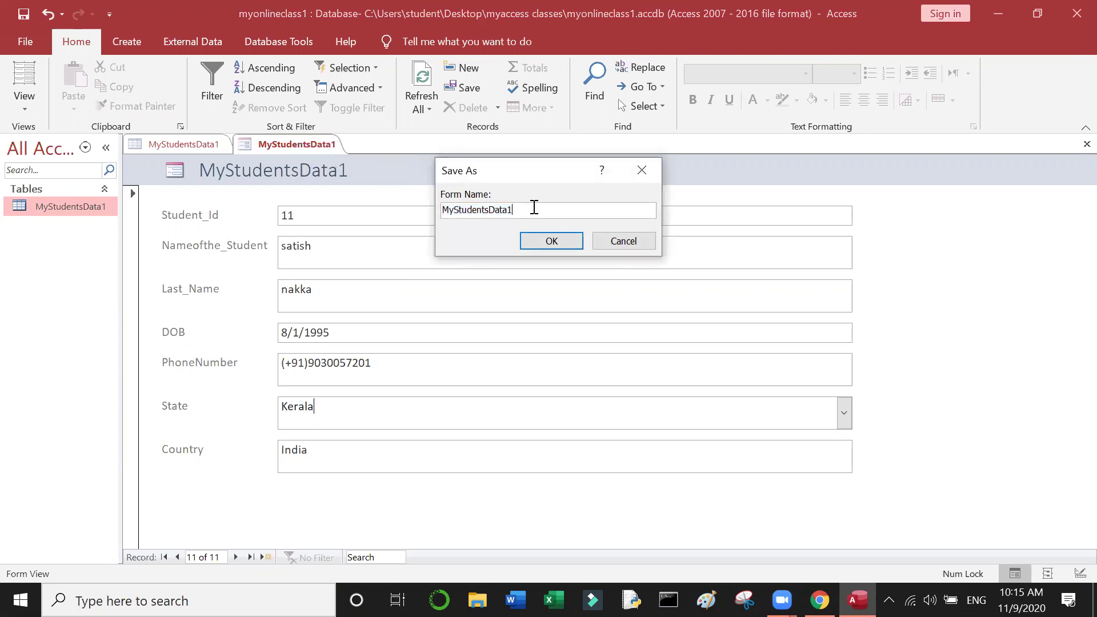
text(_Form)
click(535, 236)
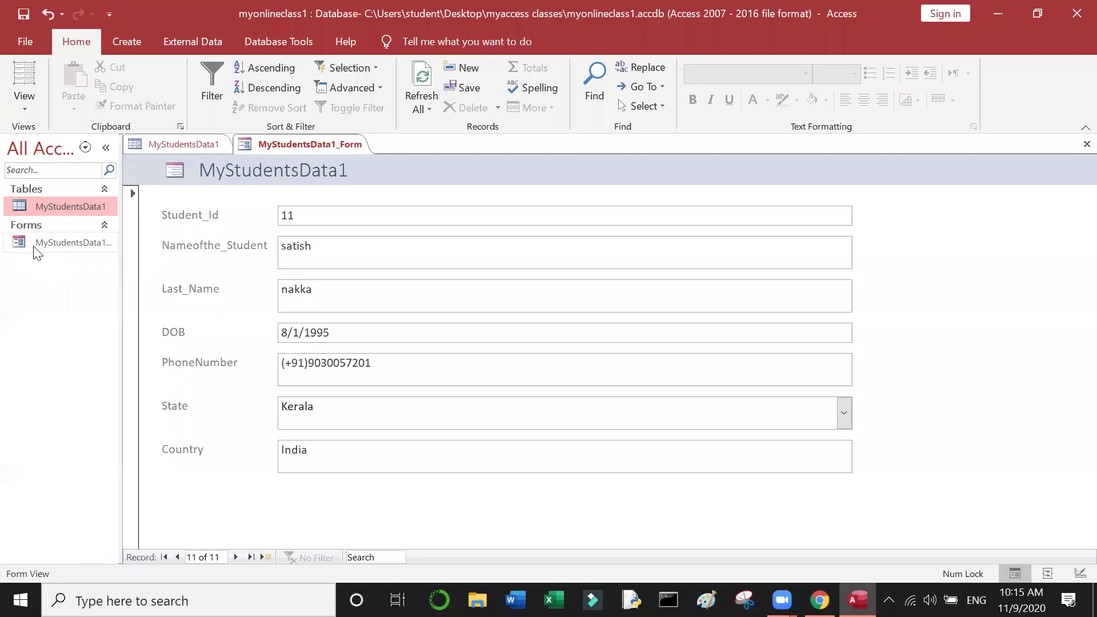
Step: Open the MyStudentsData1 table, then bring the MyStudentsData1_Form form back to the front
click(34, 246)
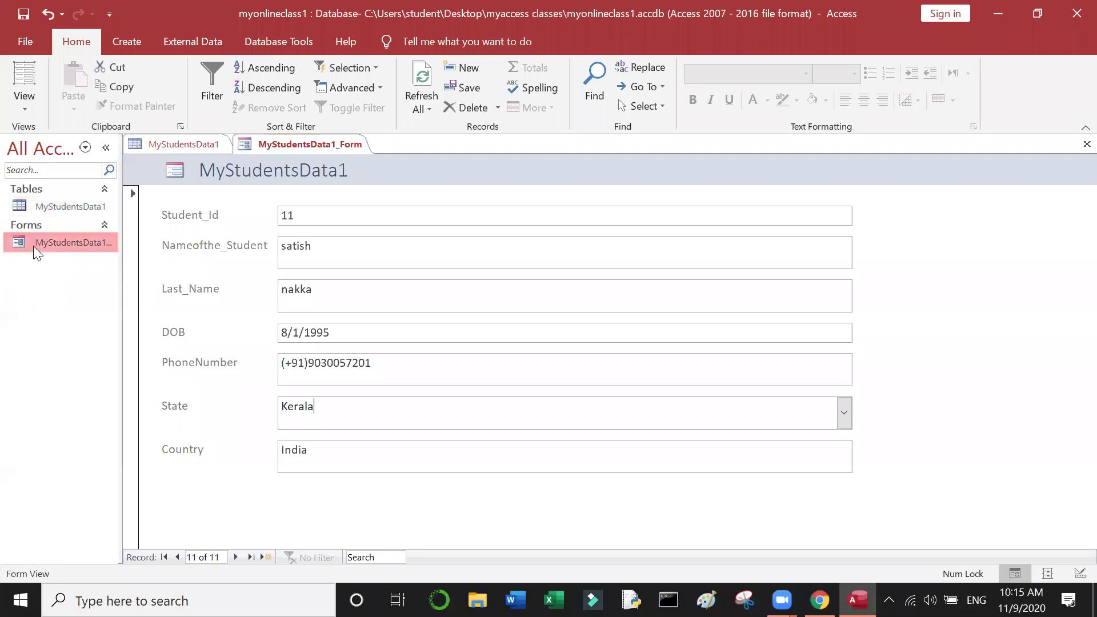
double_click(59, 209)
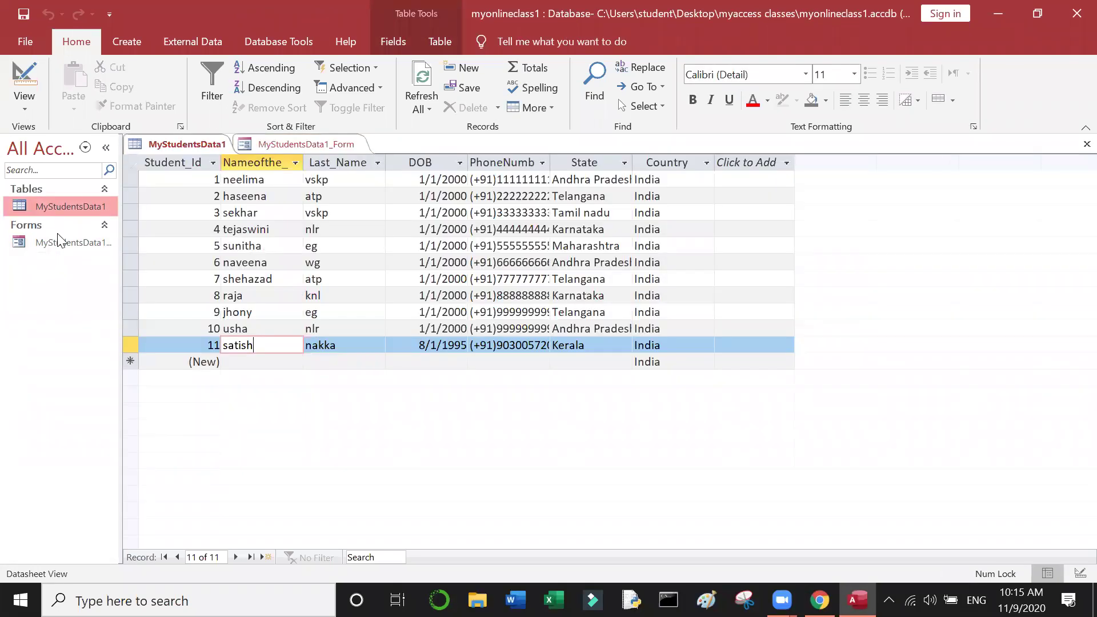
double_click(58, 243)
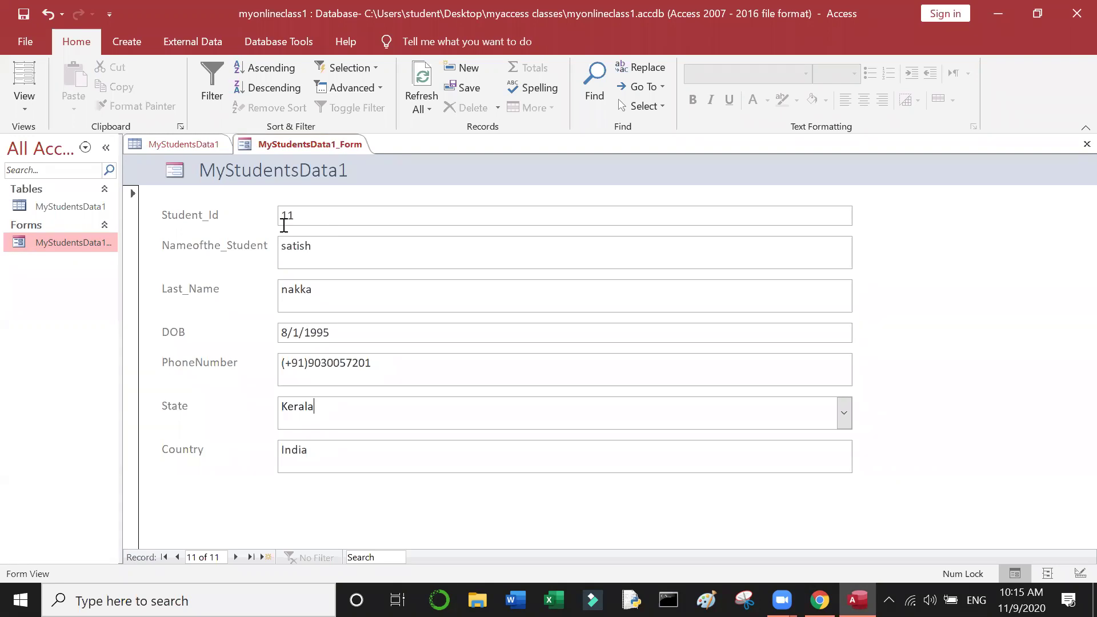
Step: Try renaming the still-open form, dismiss the can't-rename warning, and close MyStudentsData1_Form
right_click(58, 257)
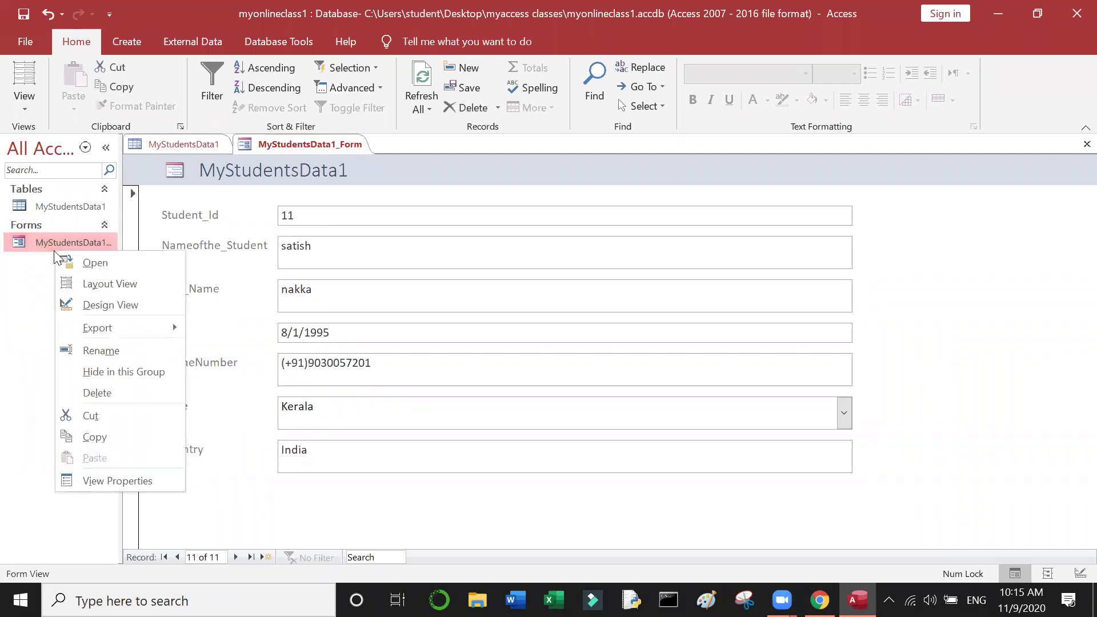
click(123, 349)
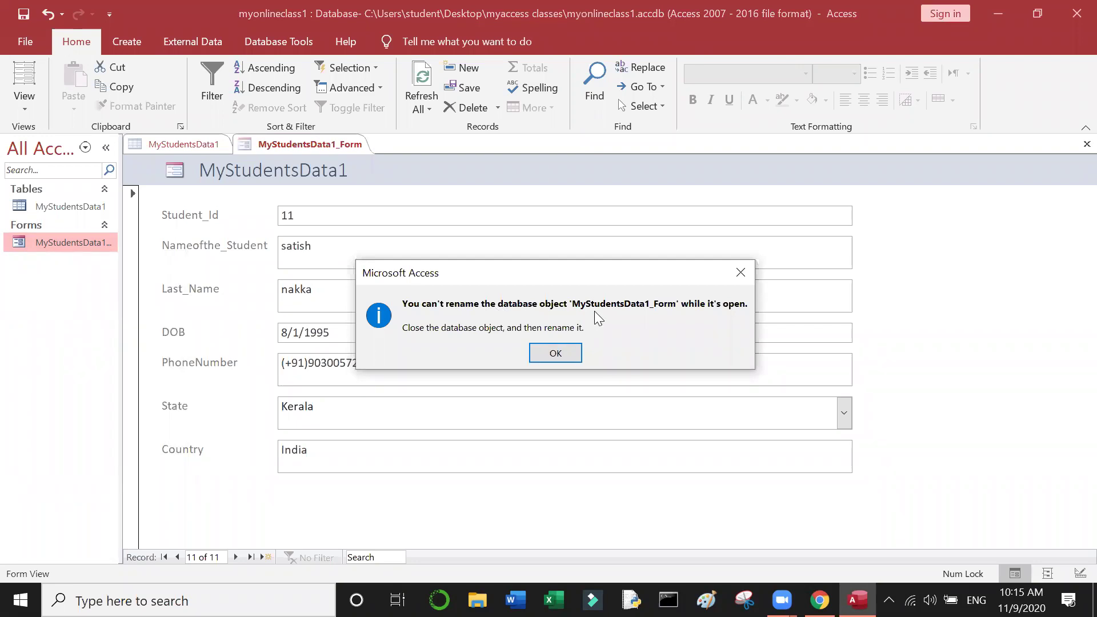
click(559, 353)
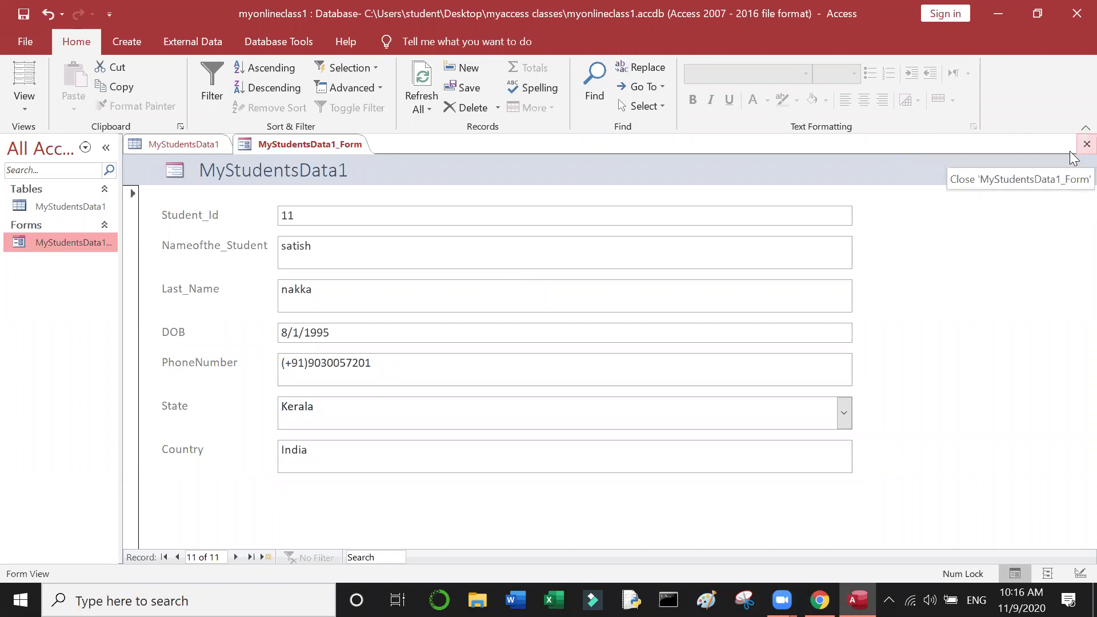
click(1086, 144)
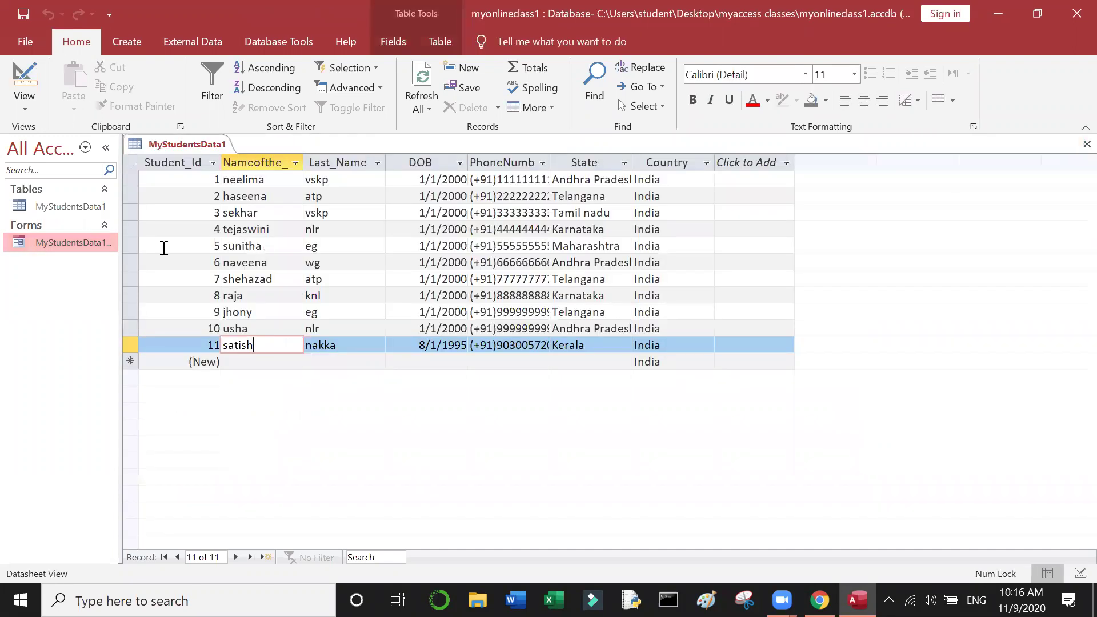
Step: Rename MyStudentsData1_Form to MyStudents_Form in the Navigation Pane
right_click(74, 241)
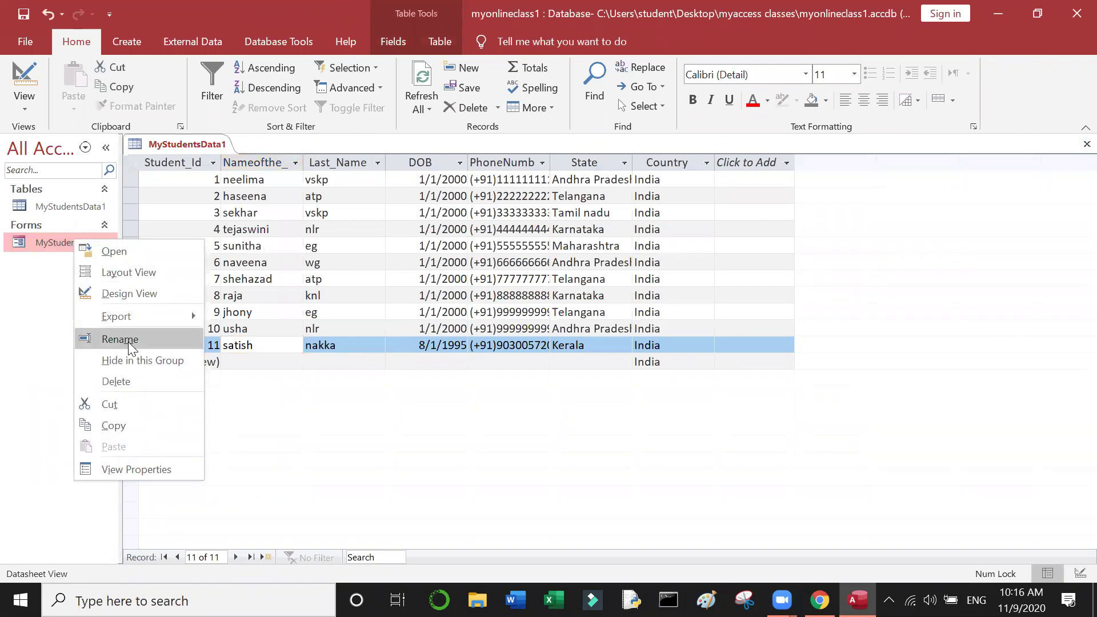
click(128, 341)
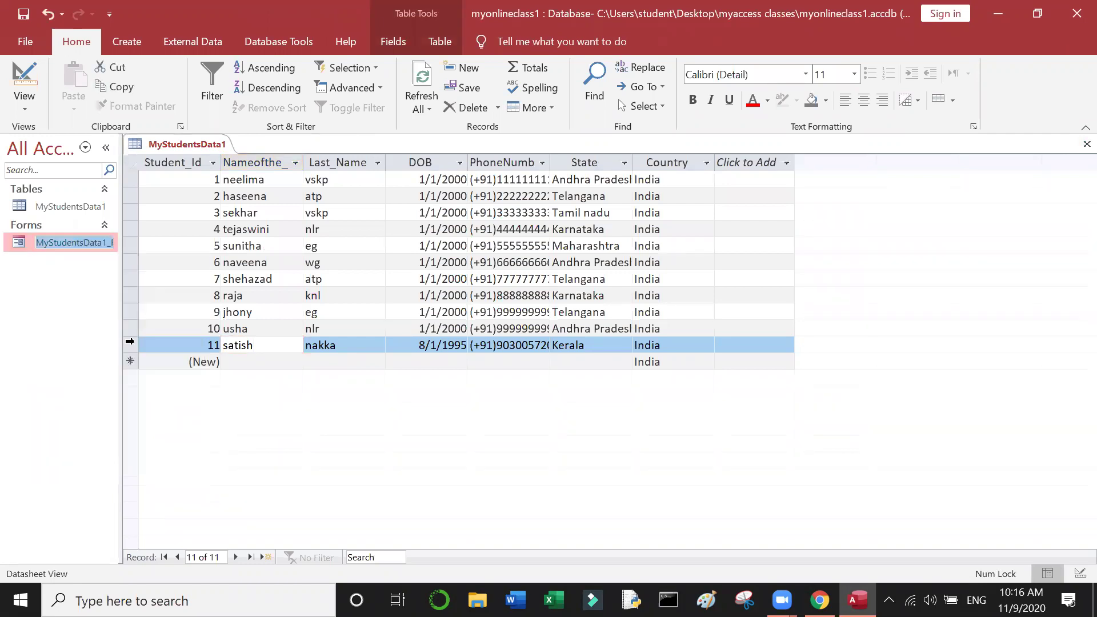
click(105, 245)
key(BackSpace)
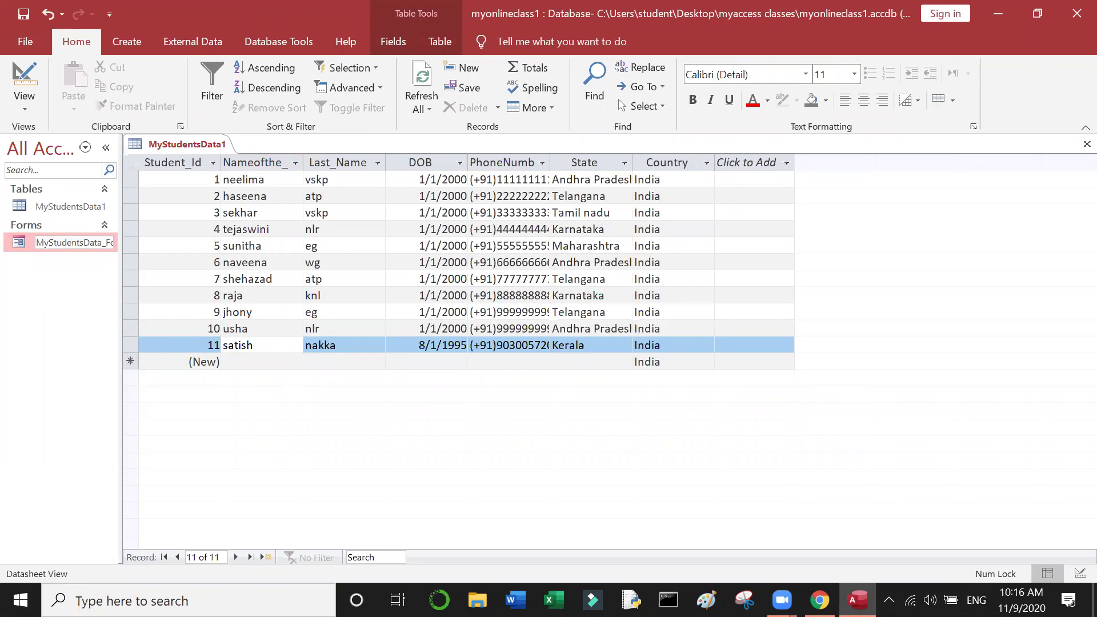
key(BackSpace)
key(BackSpace)
key(BackSpace)
key(BackSpace)
click(168, 296)
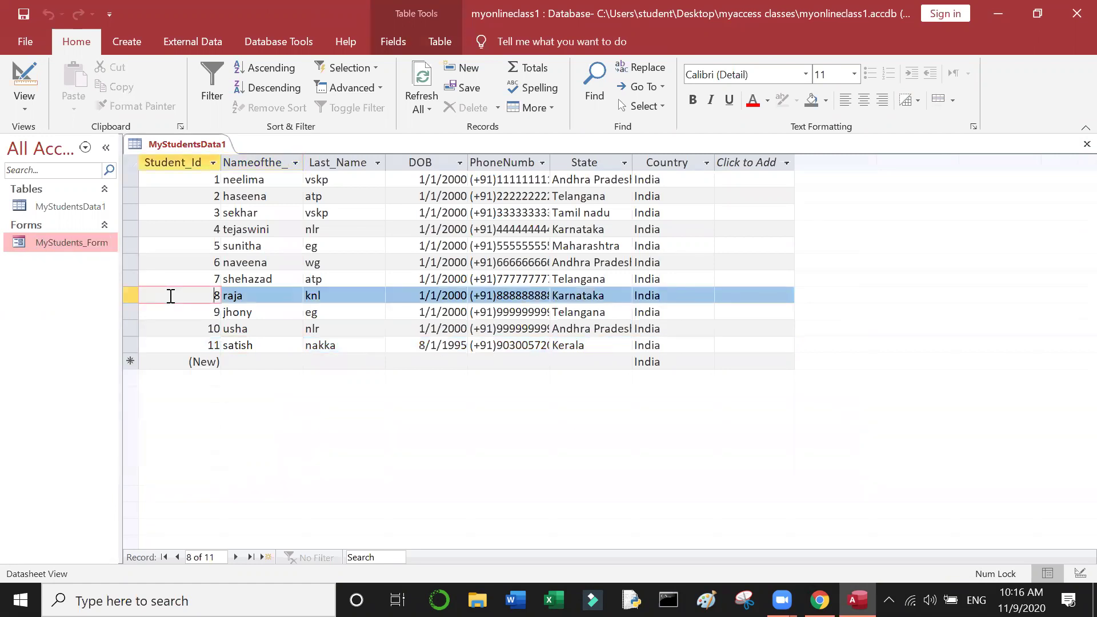
Step: Open MyStudents_Form at record 1 of 11, then drop down the View list
double_click(53, 242)
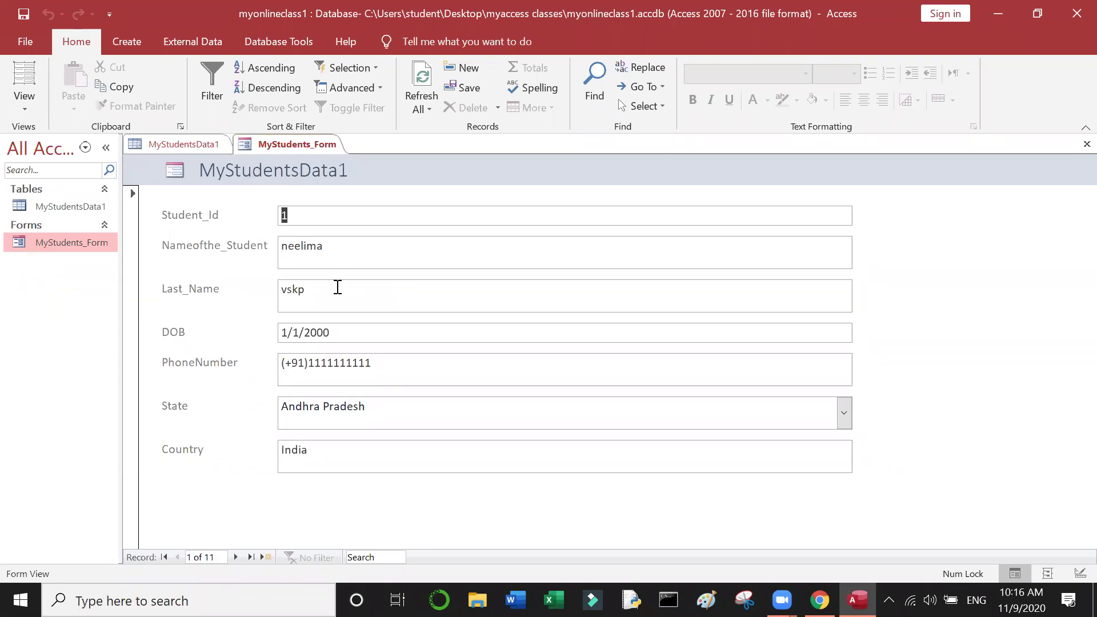
click(350, 250)
right_click(292, 147)
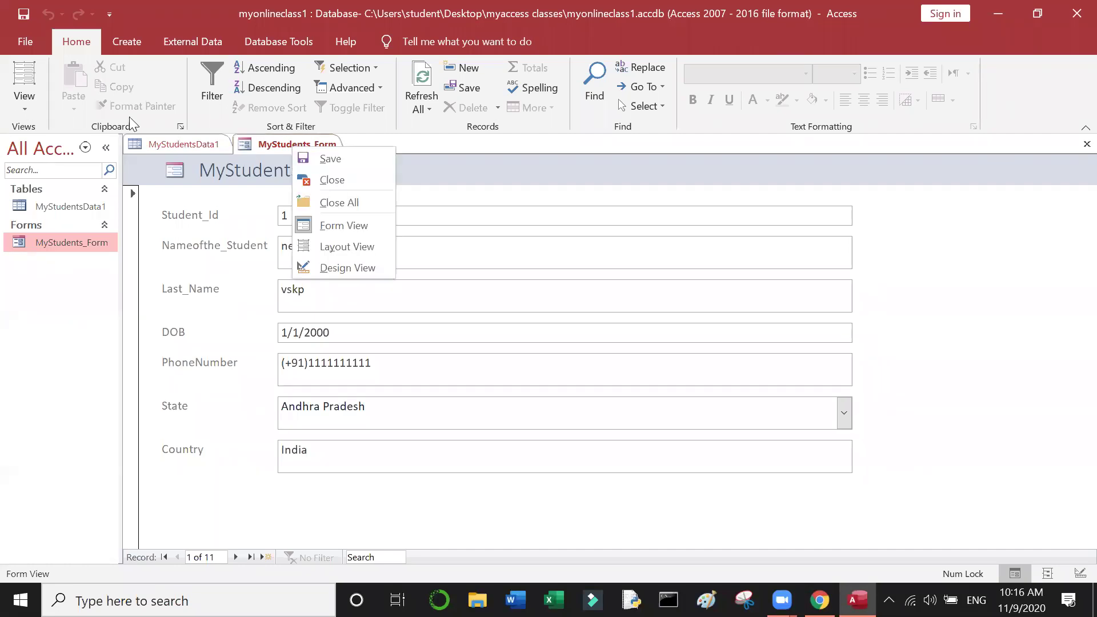
click(211, 309)
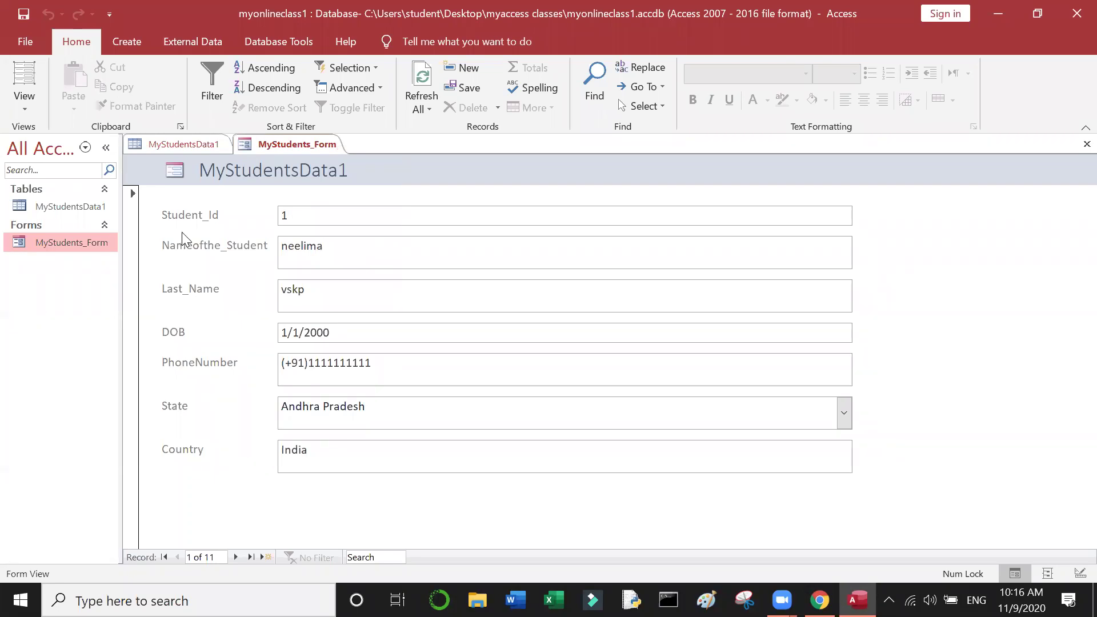
click(17, 103)
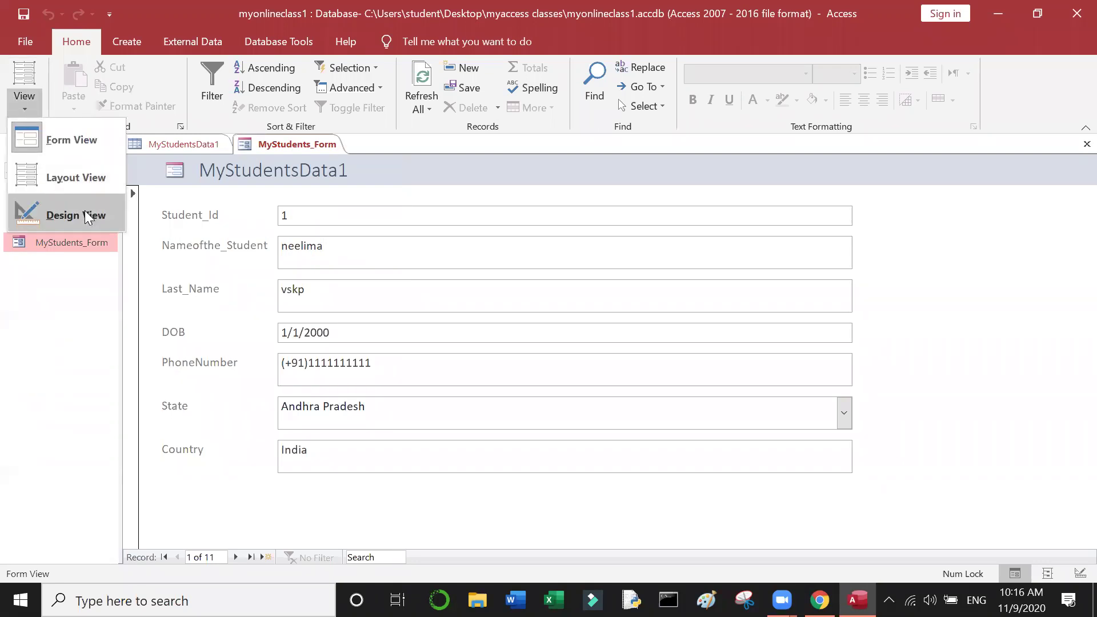
Step: Switch MyStudents_Form to Design view and try narrowing the form's overall width
click(87, 216)
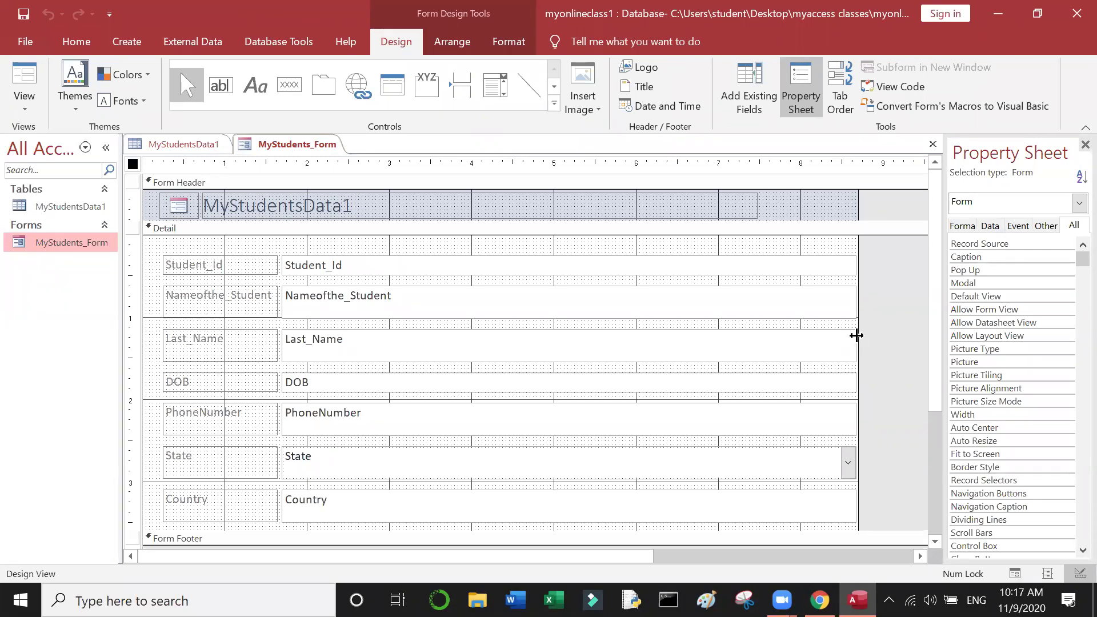
drag(856, 335, 603, 371)
drag(855, 344, 651, 396)
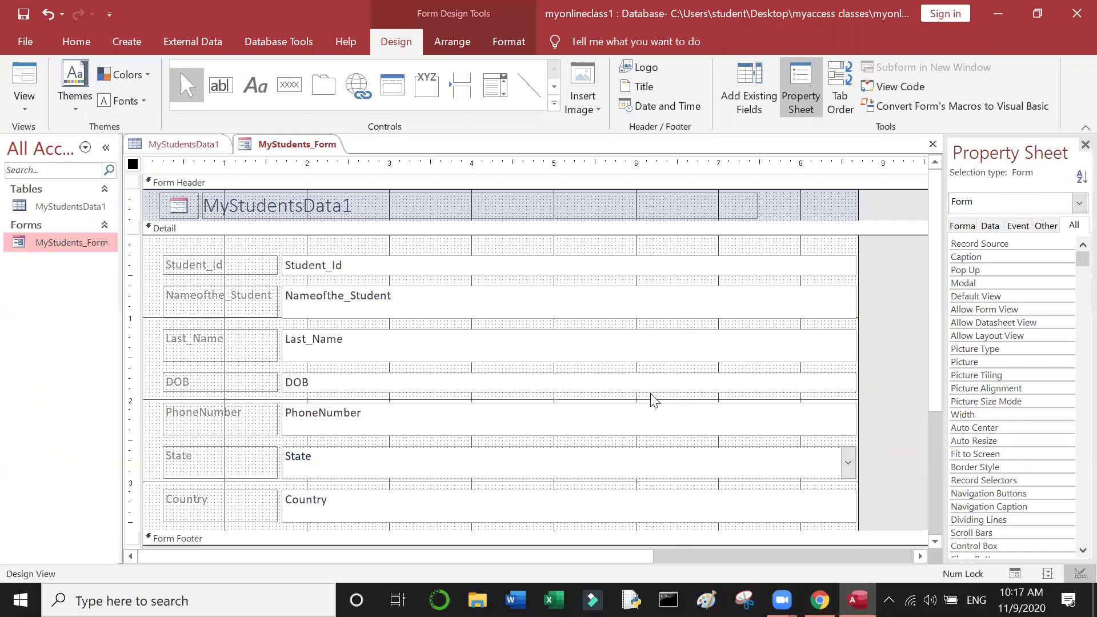
Step: Drag the Nameofthe_Student text box's right edge left to narrow all stacked text boxes
click(852, 316)
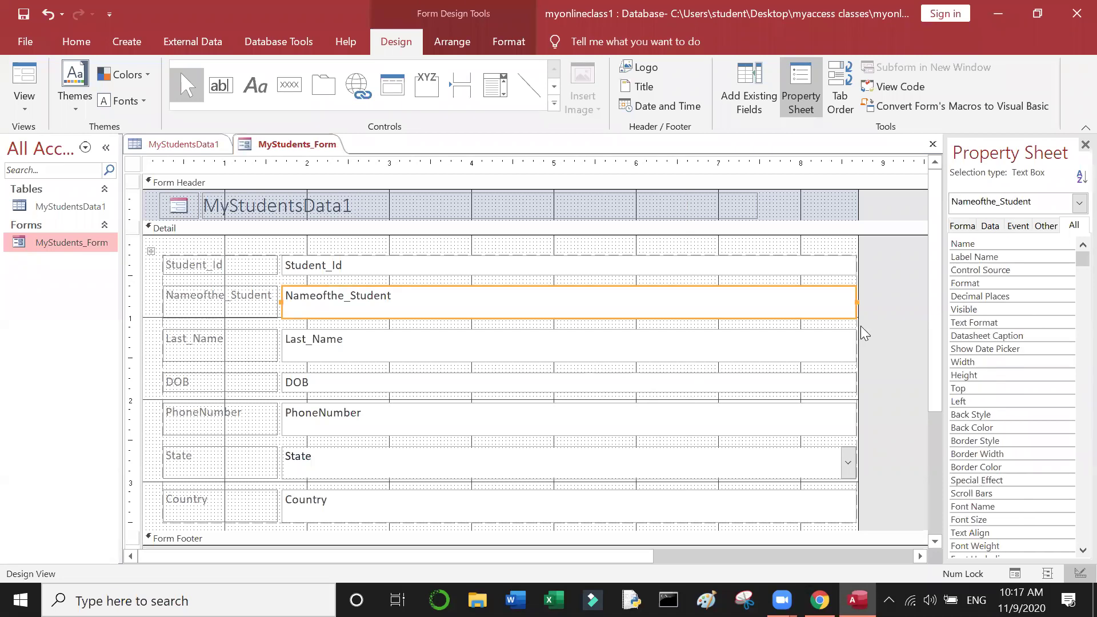
click(865, 334)
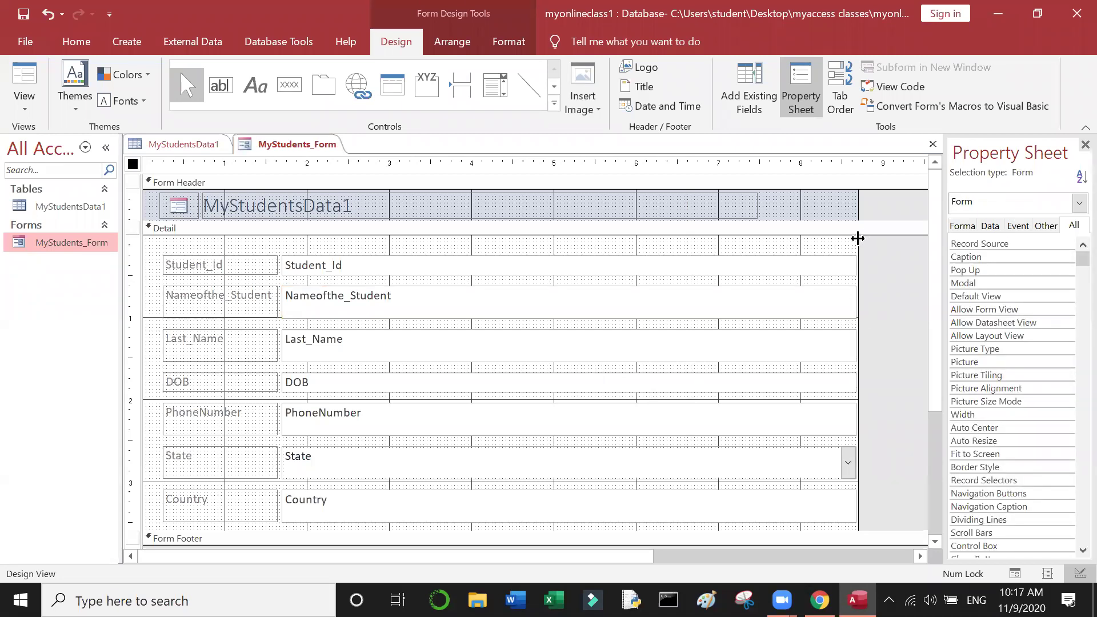
drag(857, 239, 638, 307)
click(657, 303)
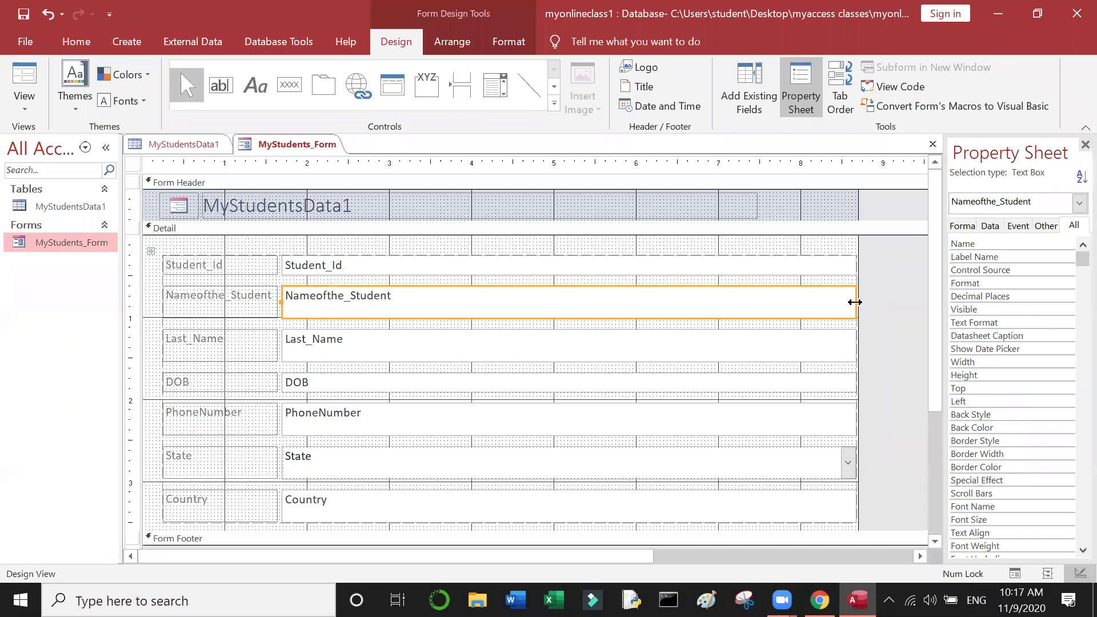
click(855, 302)
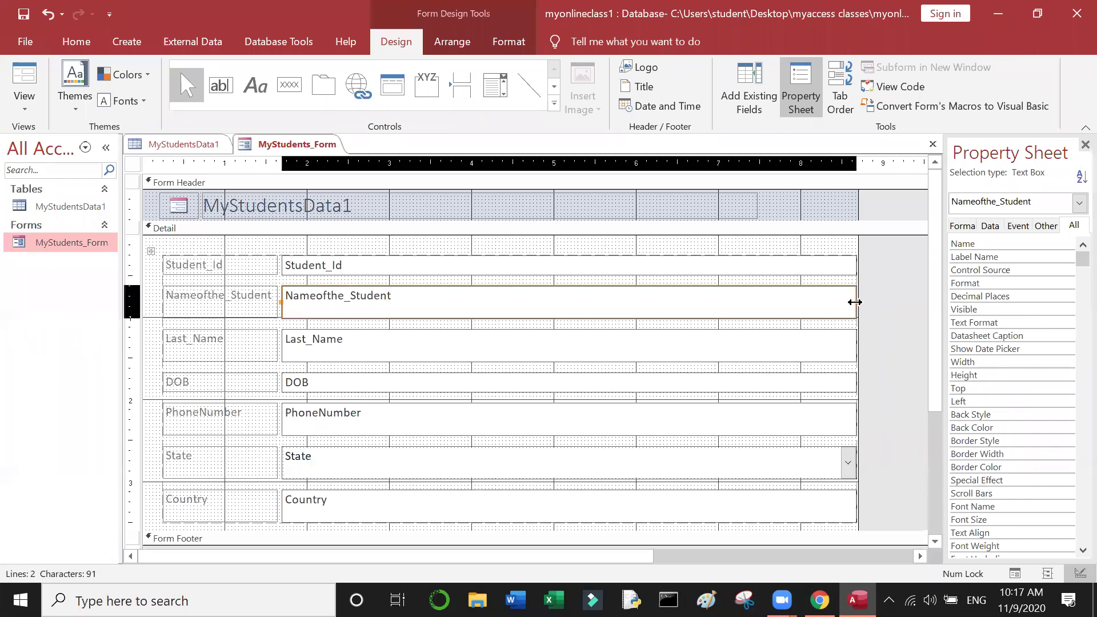
click(855, 303)
drag(855, 302, 671, 343)
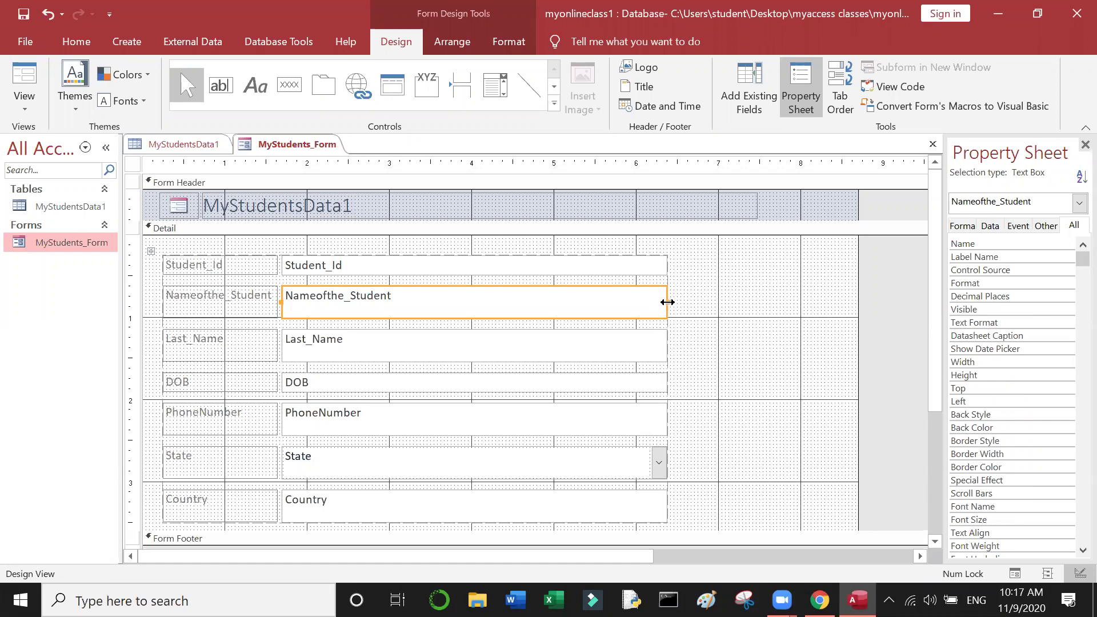
Step: Narrow the stacked text boxes further and shorten the Nameofthe_Student and Last_Name boxes
drag(667, 302, 480, 337)
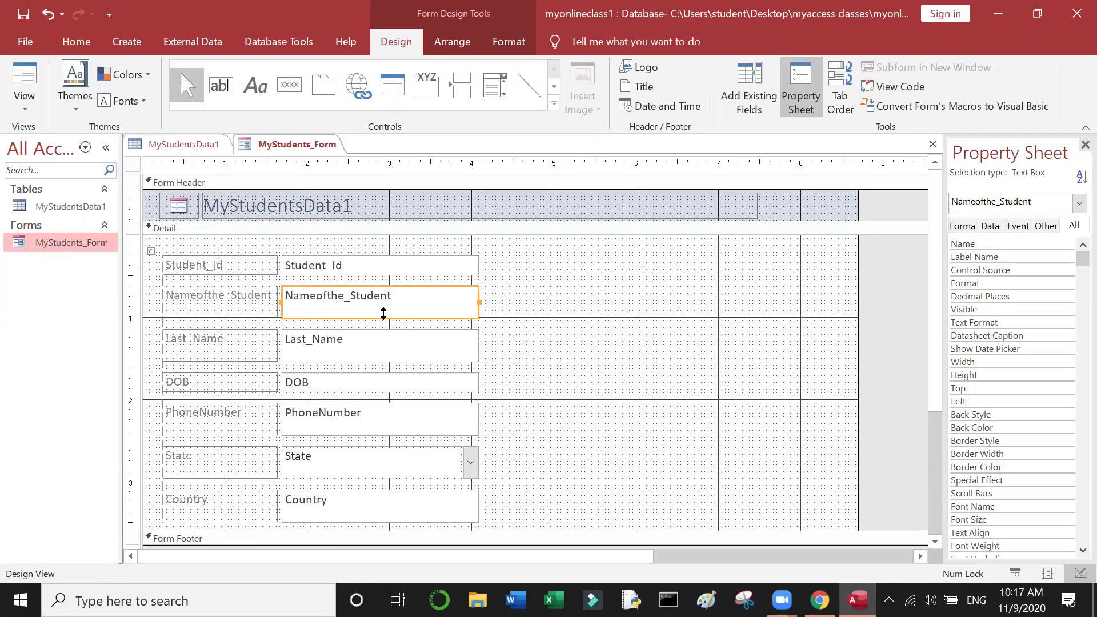
drag(377, 317, 380, 309)
click(364, 348)
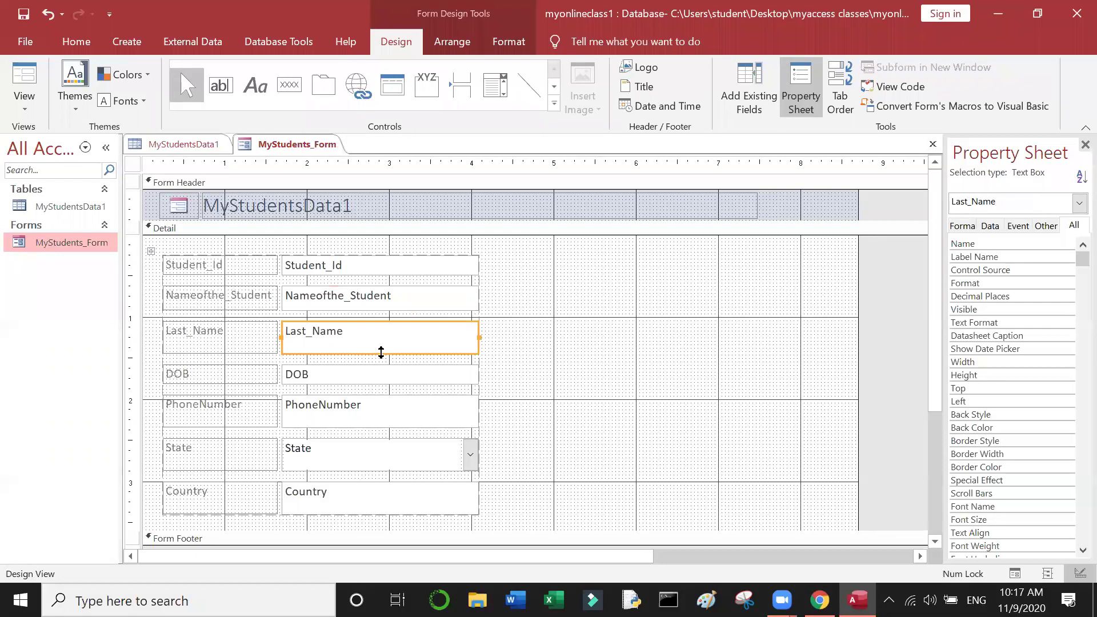
drag(380, 350, 382, 342)
Step: Shorten the PhoneNumber text box and the State combo box to match the other rows
click(364, 413)
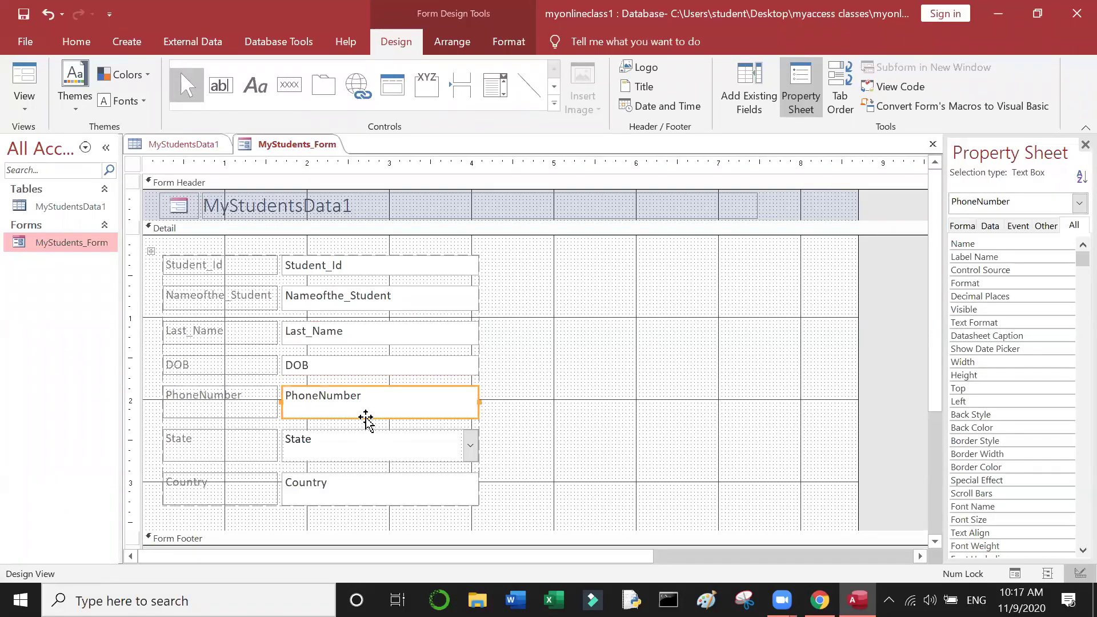
click(367, 420)
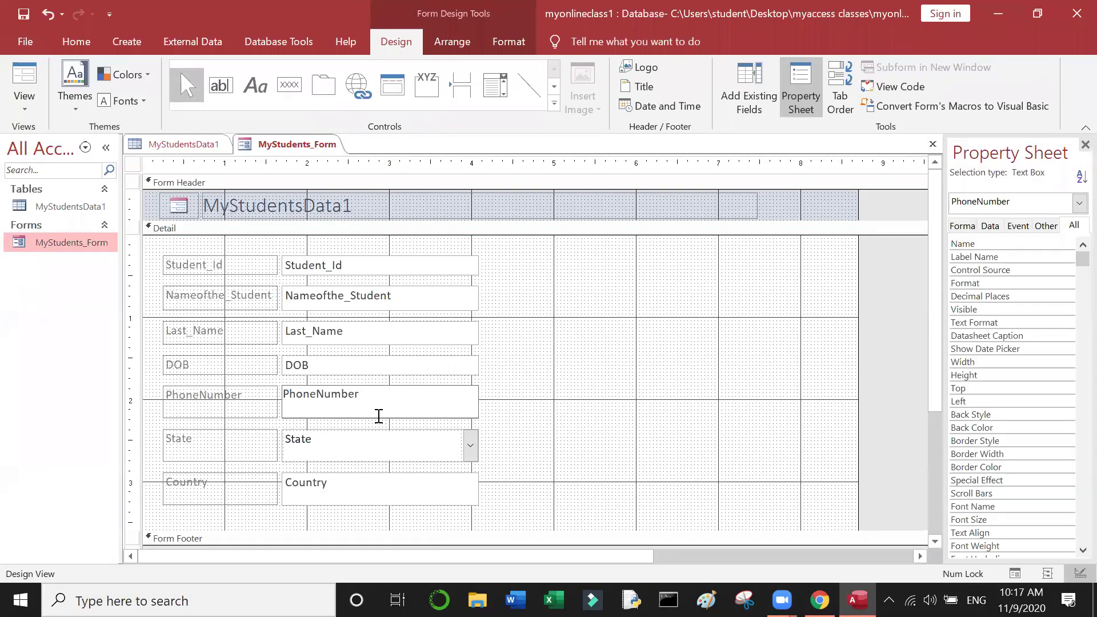
double_click(383, 409)
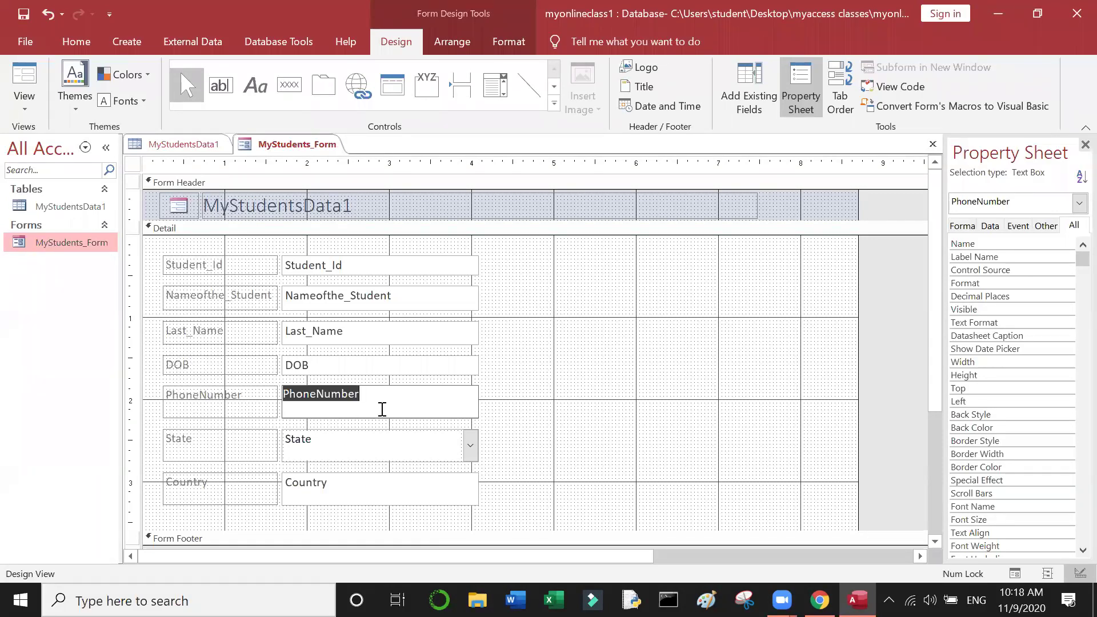
click(379, 418)
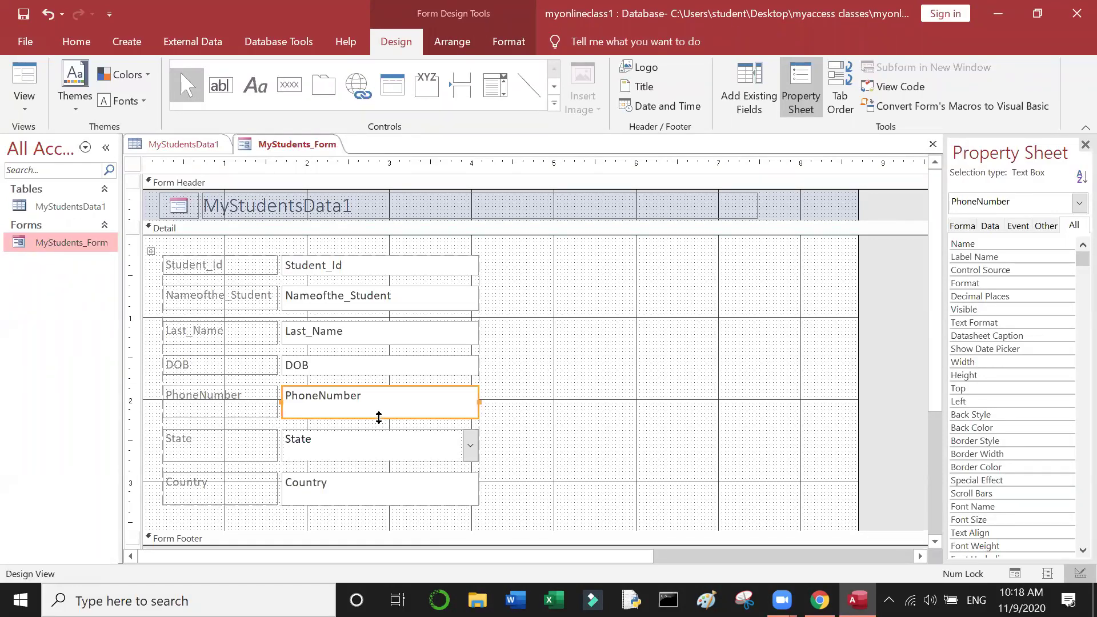
drag(378, 418, 382, 409)
click(376, 443)
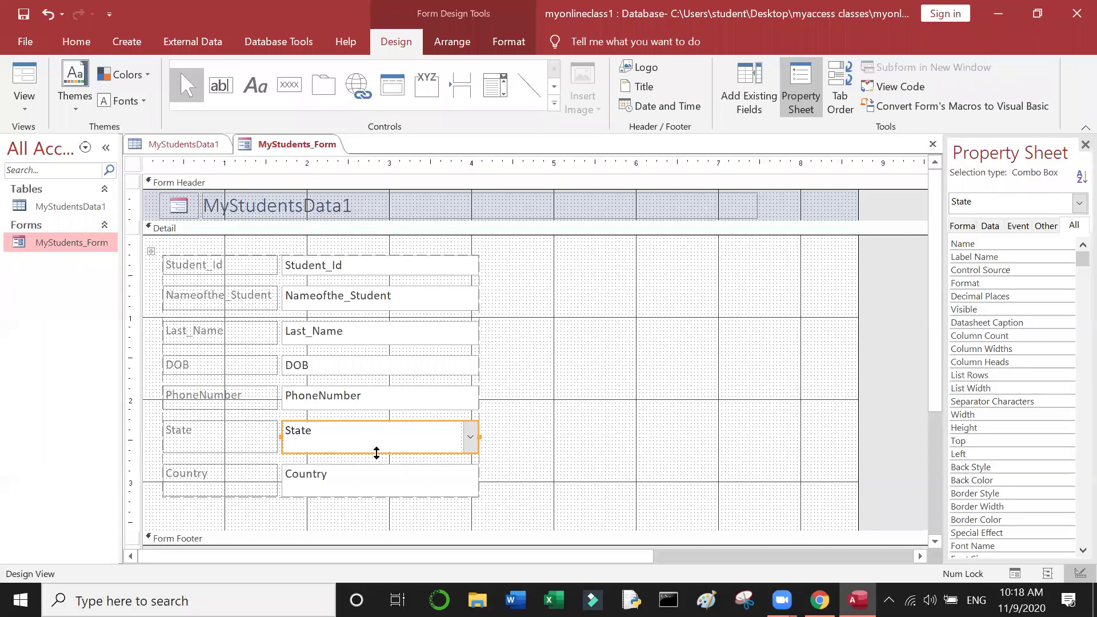
drag(377, 453, 380, 443)
Step: Select the Country text box, cancel its text editing, then drop down the View list
click(354, 479)
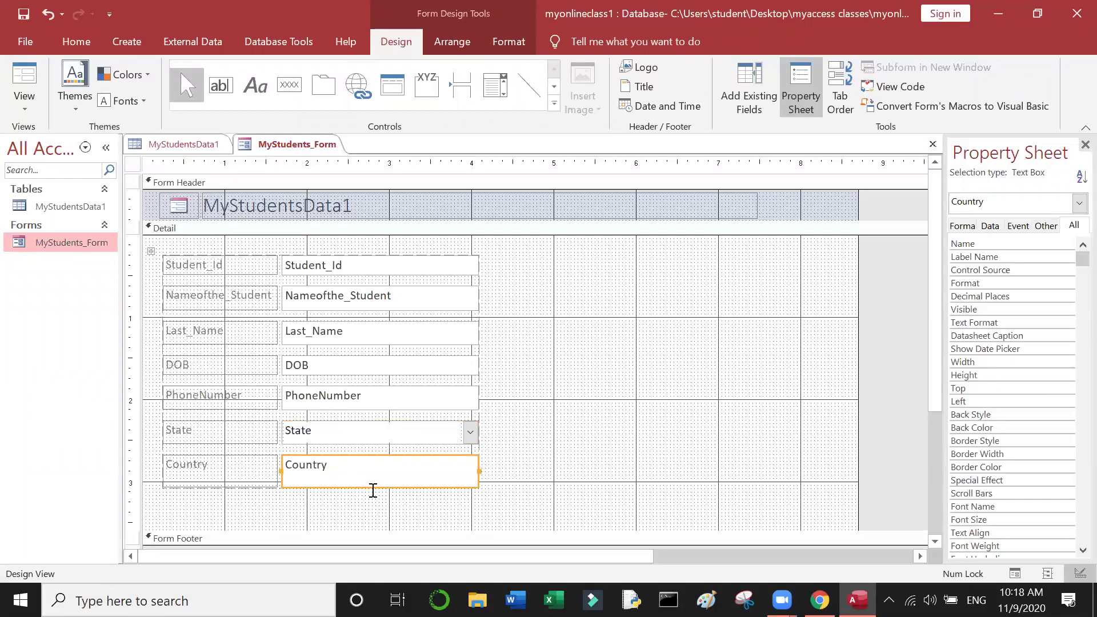
click(375, 486)
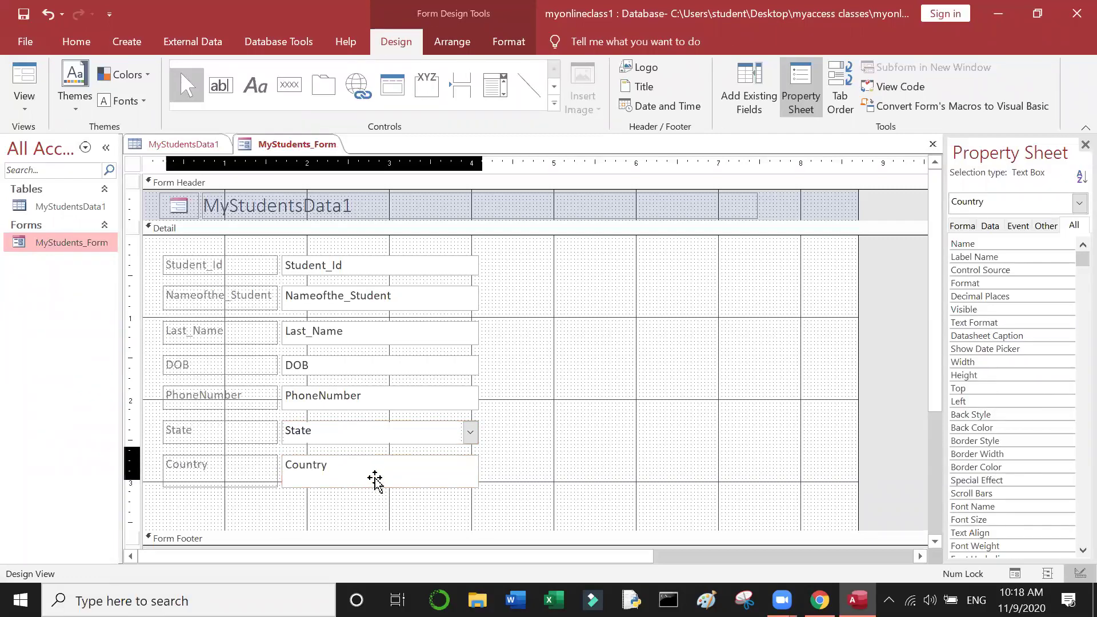
key(Escape)
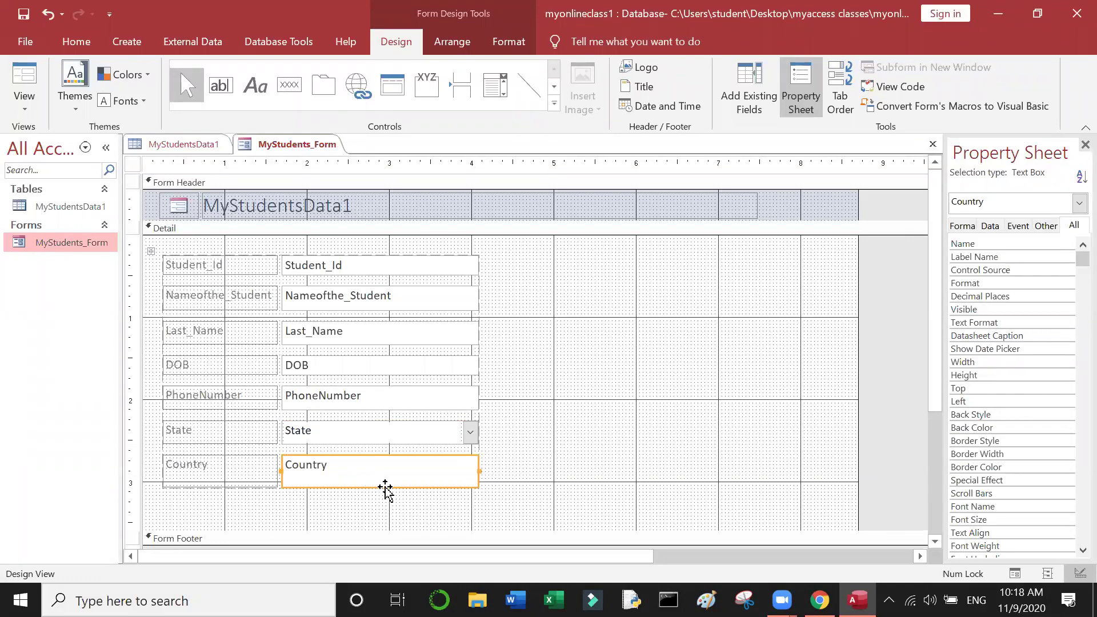
click(381, 484)
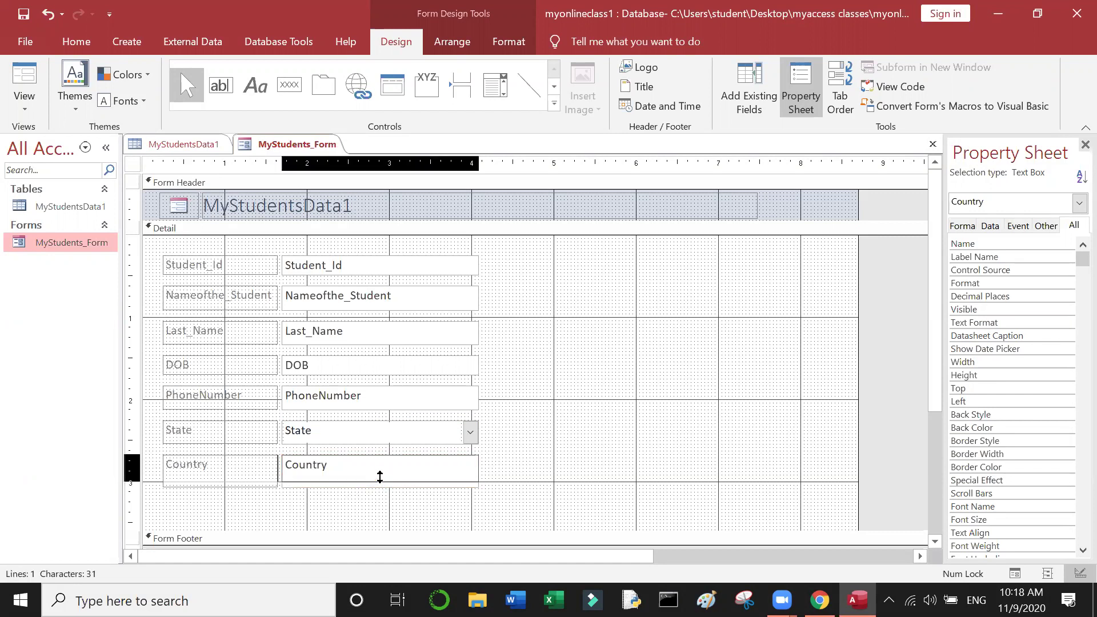
key(Escape)
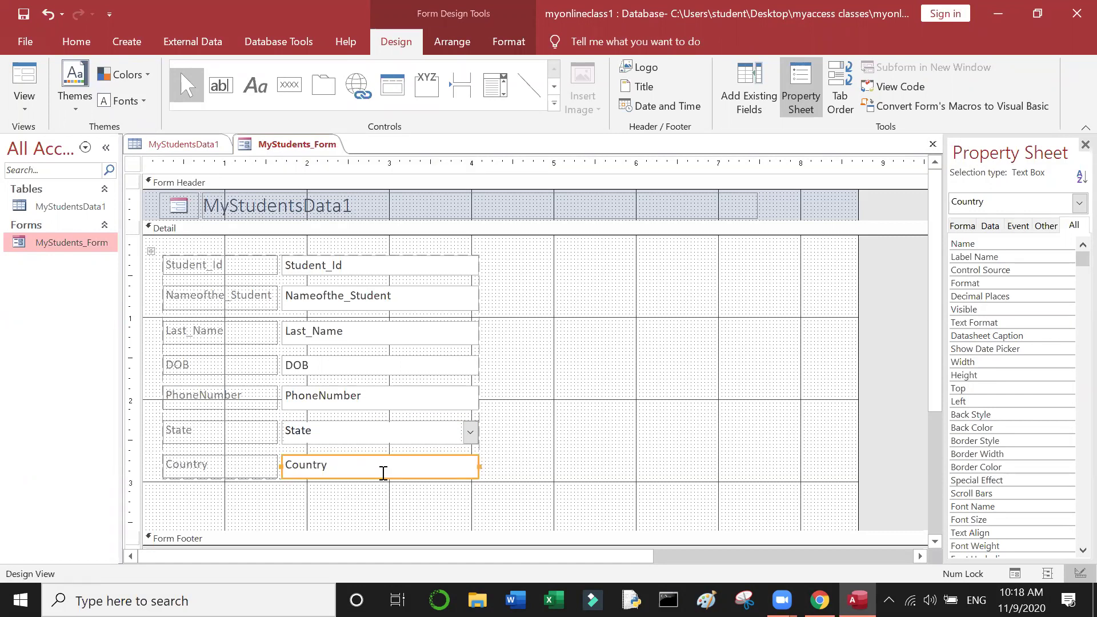
click(529, 365)
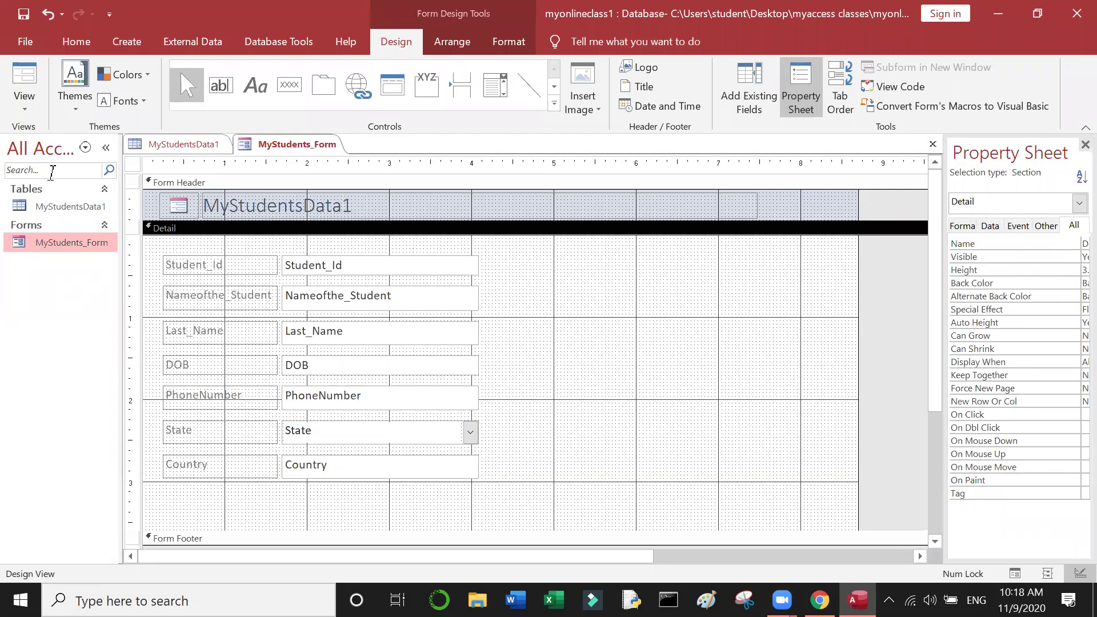
click(24, 100)
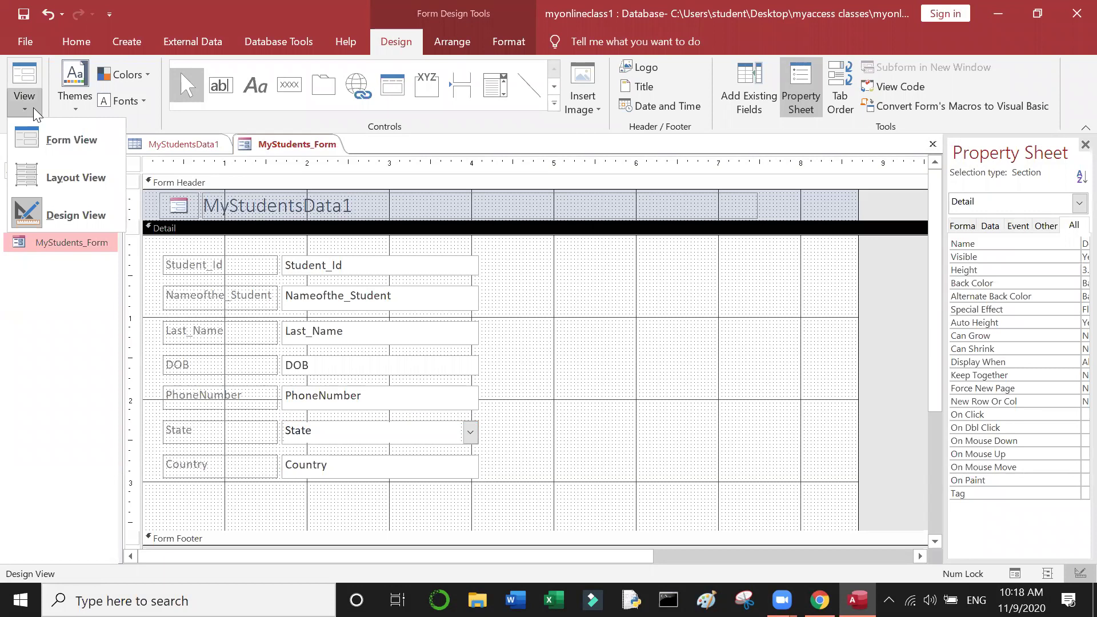
Step: Leave Design view and check the resized Nameofthe_Student, Last_Name, DOB and PhoneNumber fields on record 1
click(83, 153)
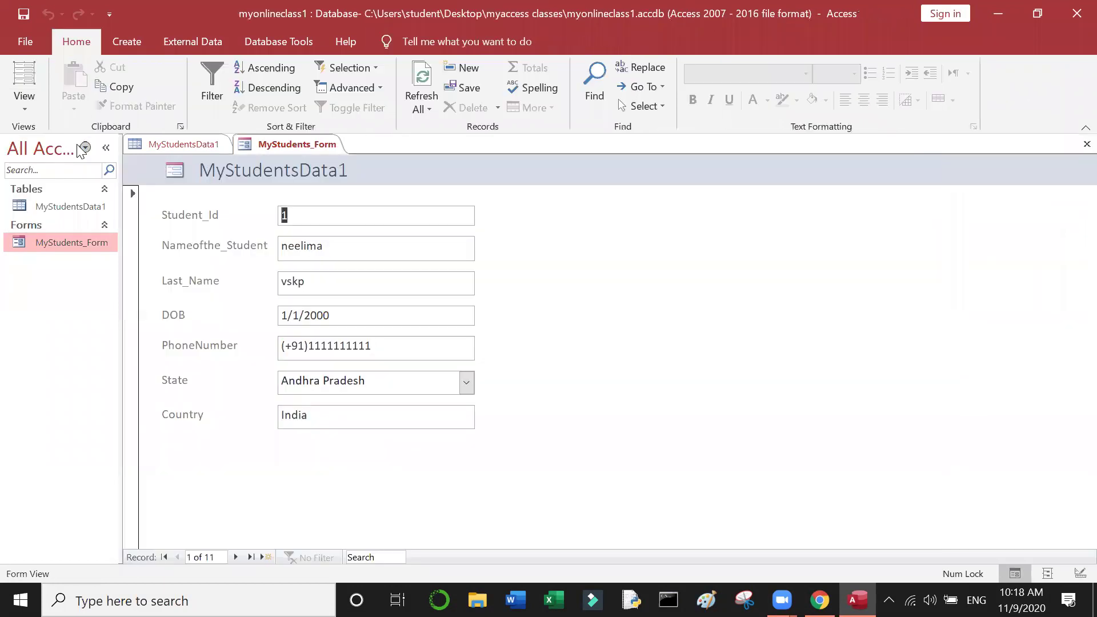
click(388, 245)
click(332, 291)
click(342, 313)
click(385, 343)
Step: Widen the Nameofthe_Student text box column so all stacked text boxes get wider
click(24, 105)
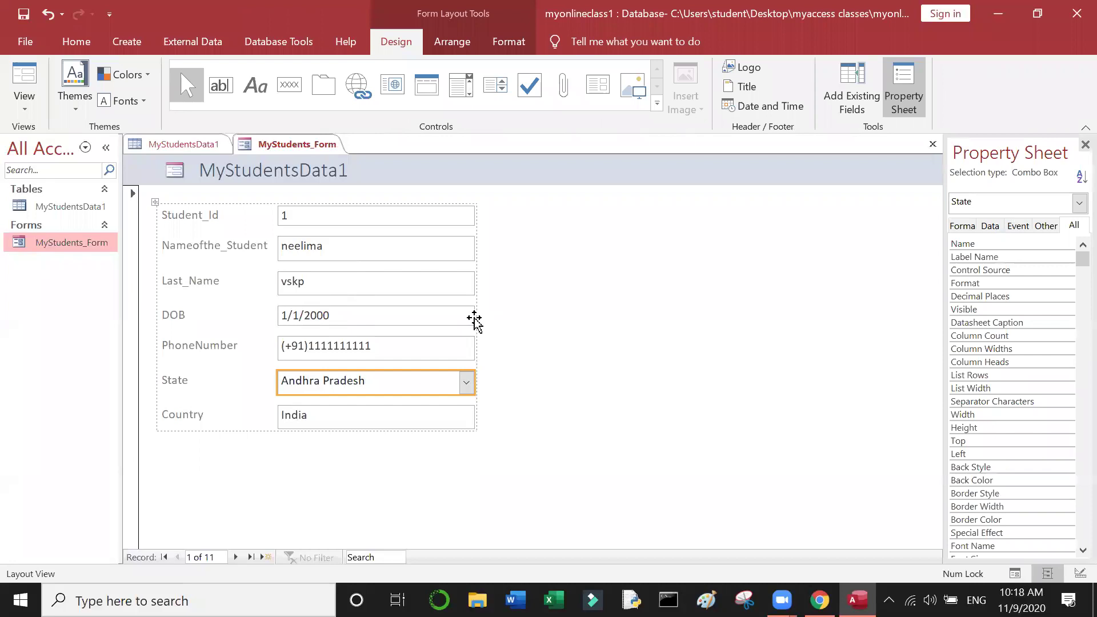
click(510, 295)
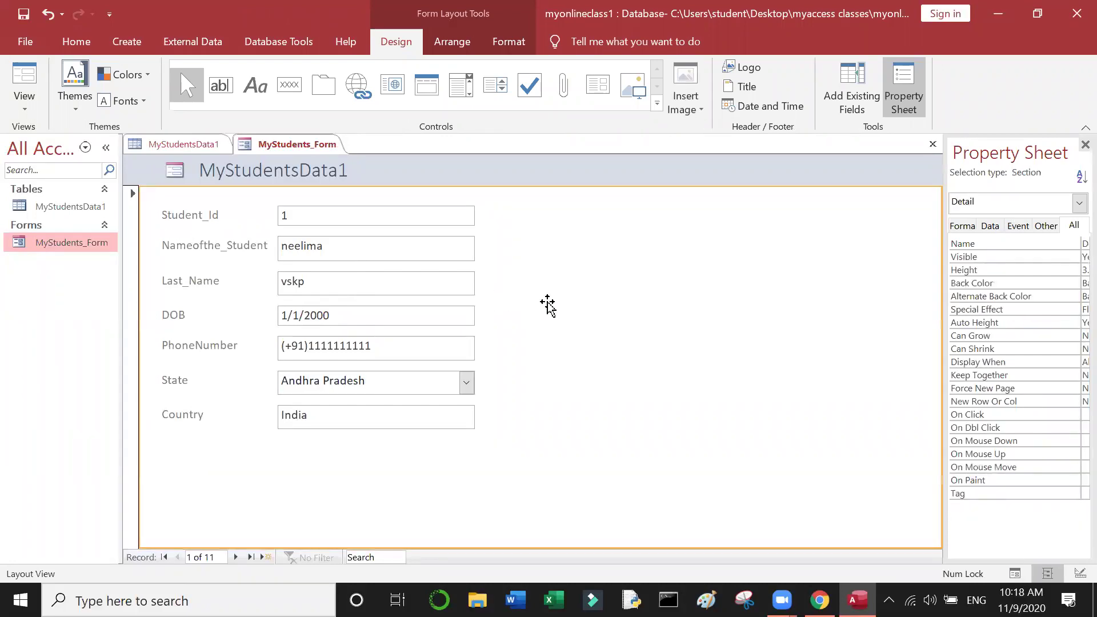
click(430, 260)
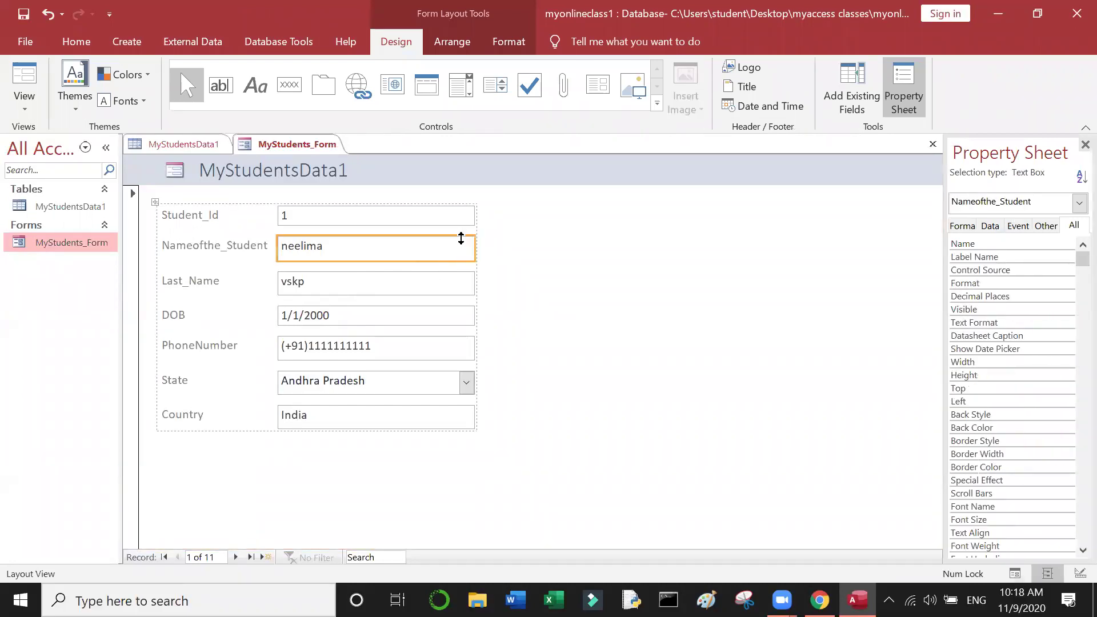
drag(474, 248, 561, 261)
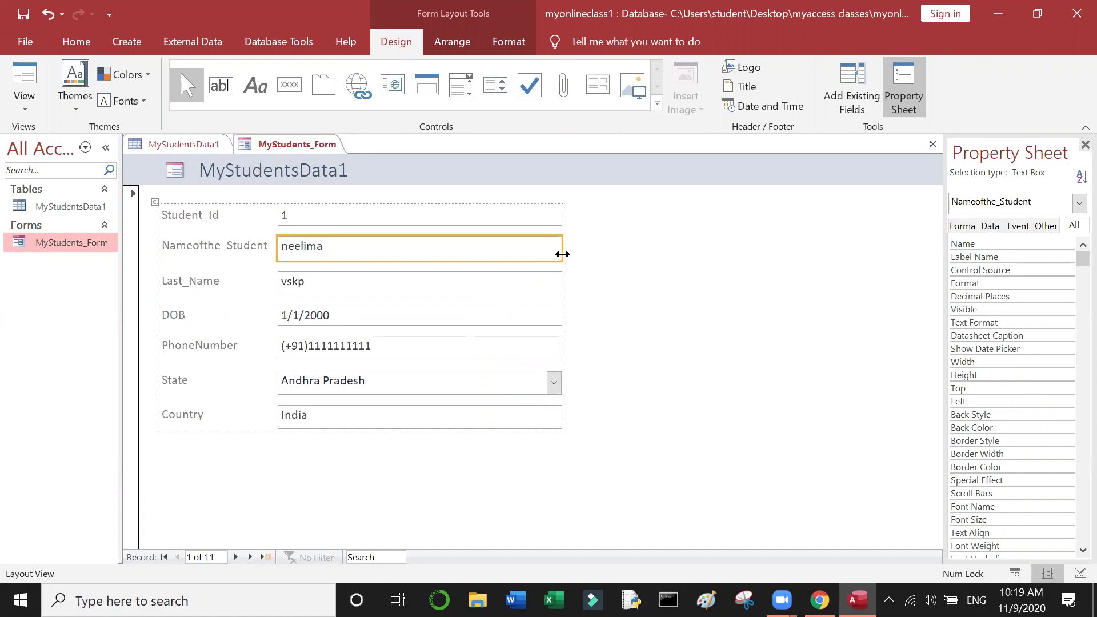
drag(562, 254, 686, 280)
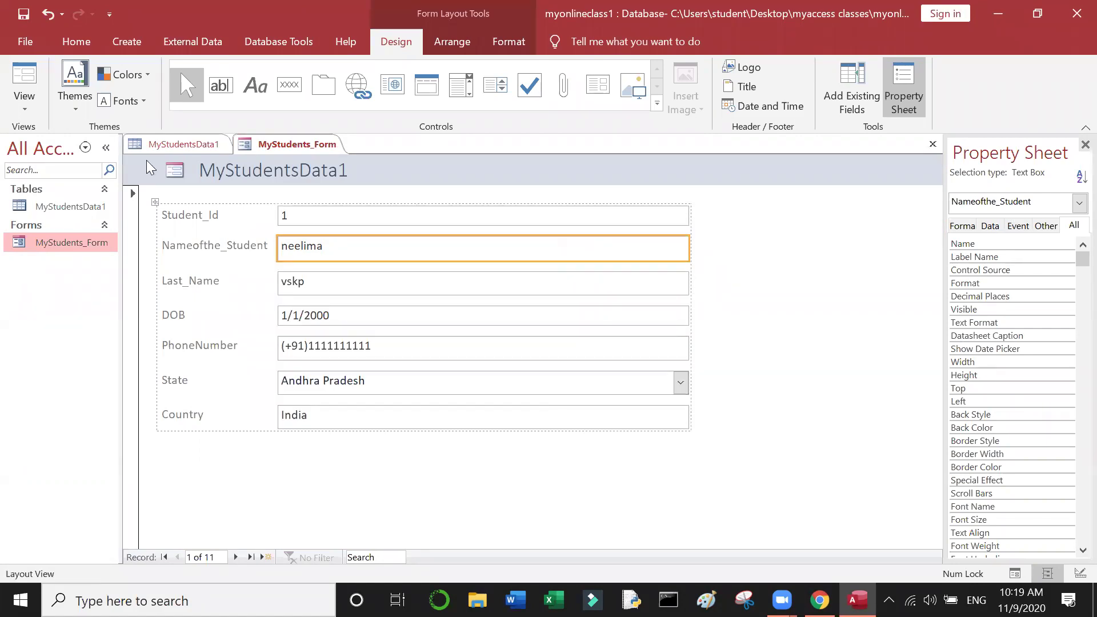
Step: Move the block of fields slightly down and right, then trim the text box width slightly
drag(155, 203, 206, 252)
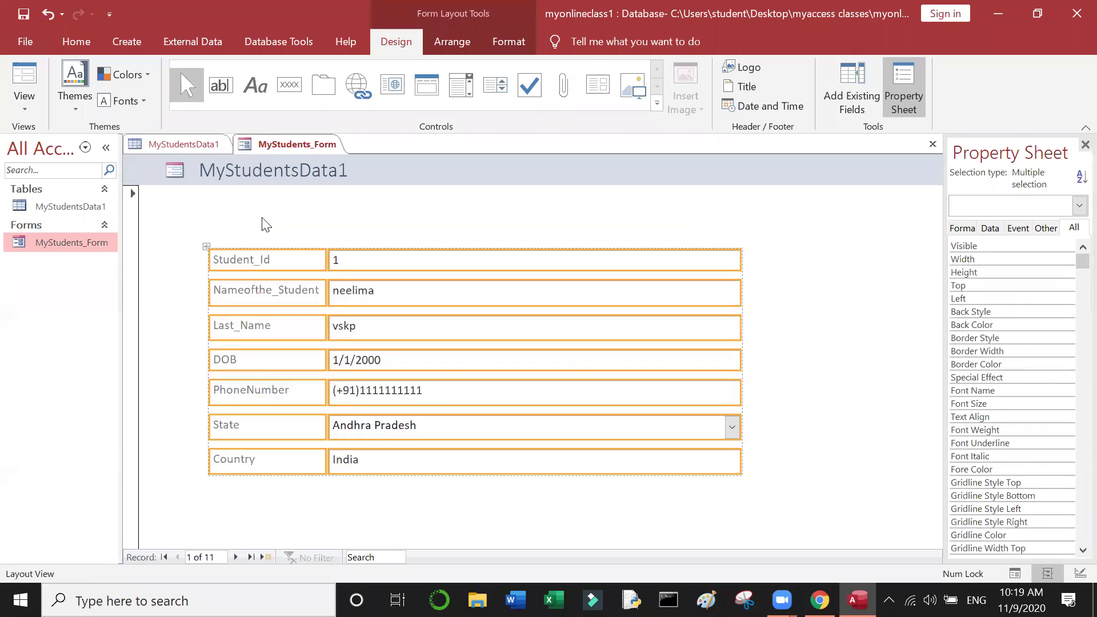
drag(206, 250, 183, 204)
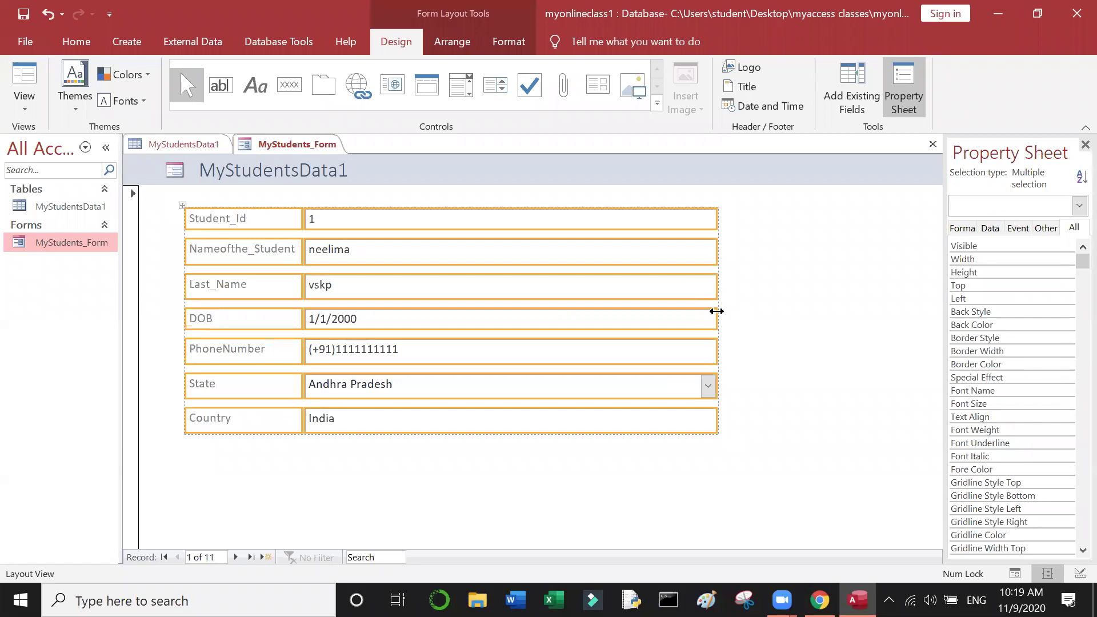
click(703, 318)
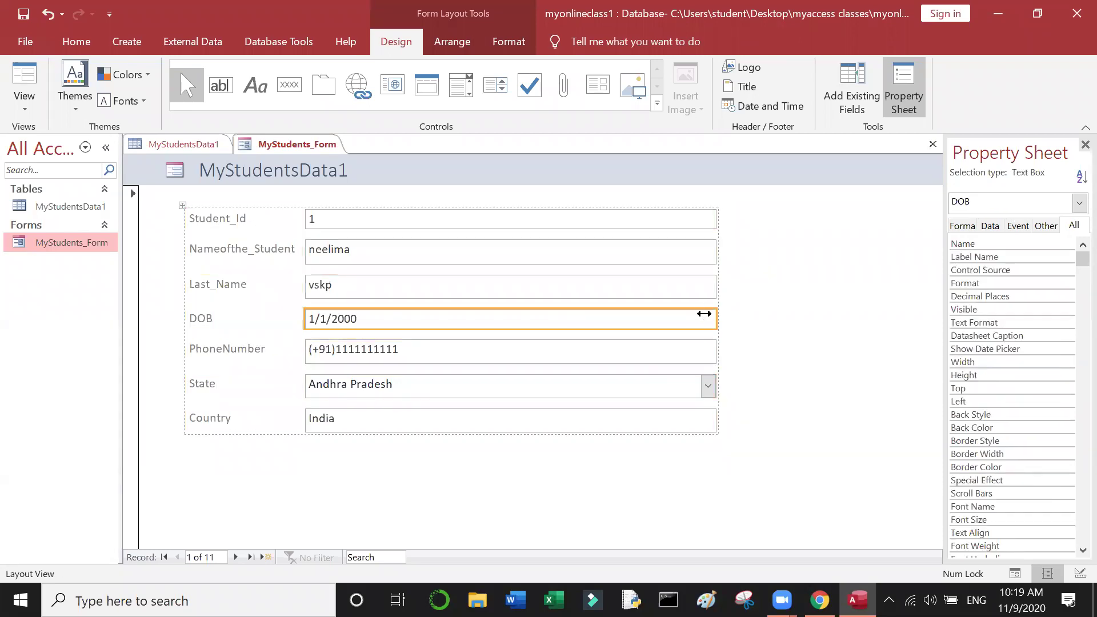
mouse_move(717, 317)
mouse_down()
mouse_move(490, 316)
mouse_move(714, 318)
mouse_up()
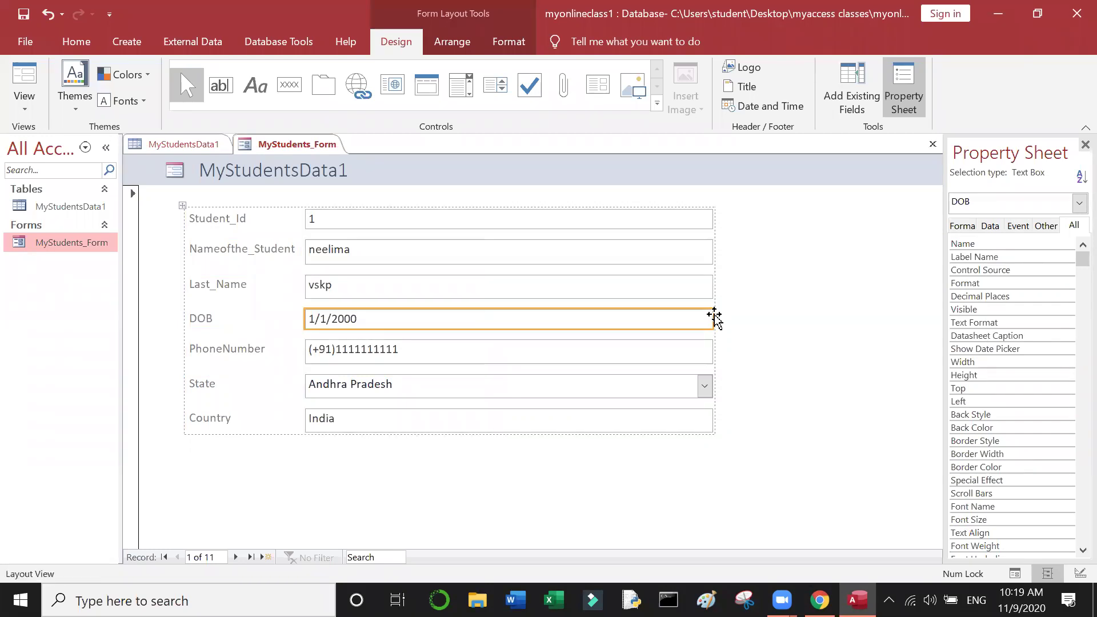
click(24, 103)
Step: In Design view, narrow the text box column sharply and narrow the Student_Id label column
click(76, 213)
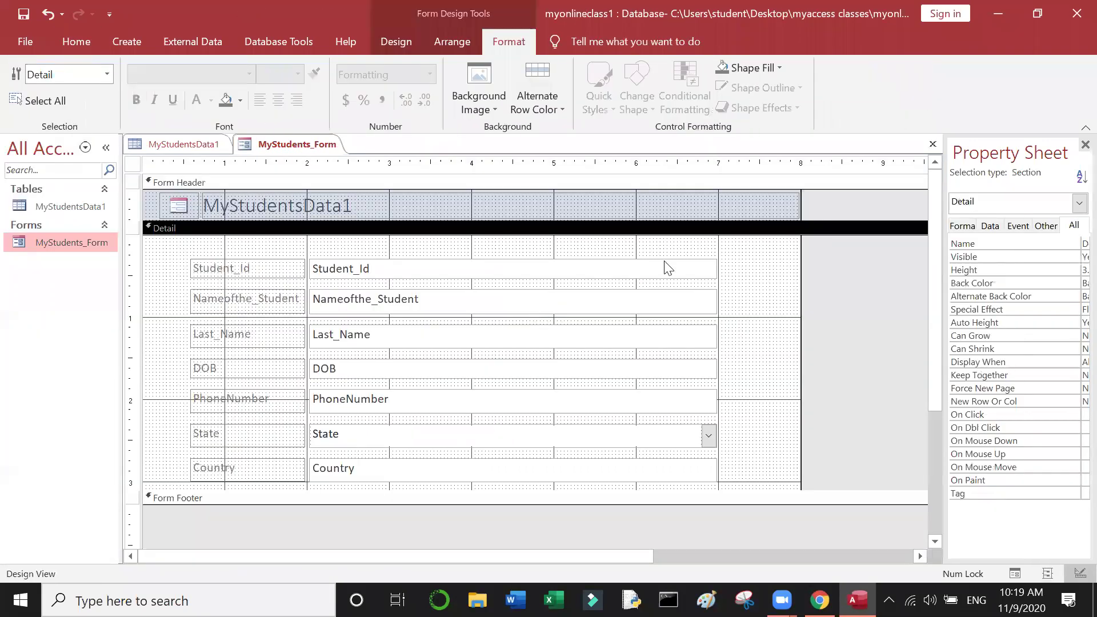
click(667, 268)
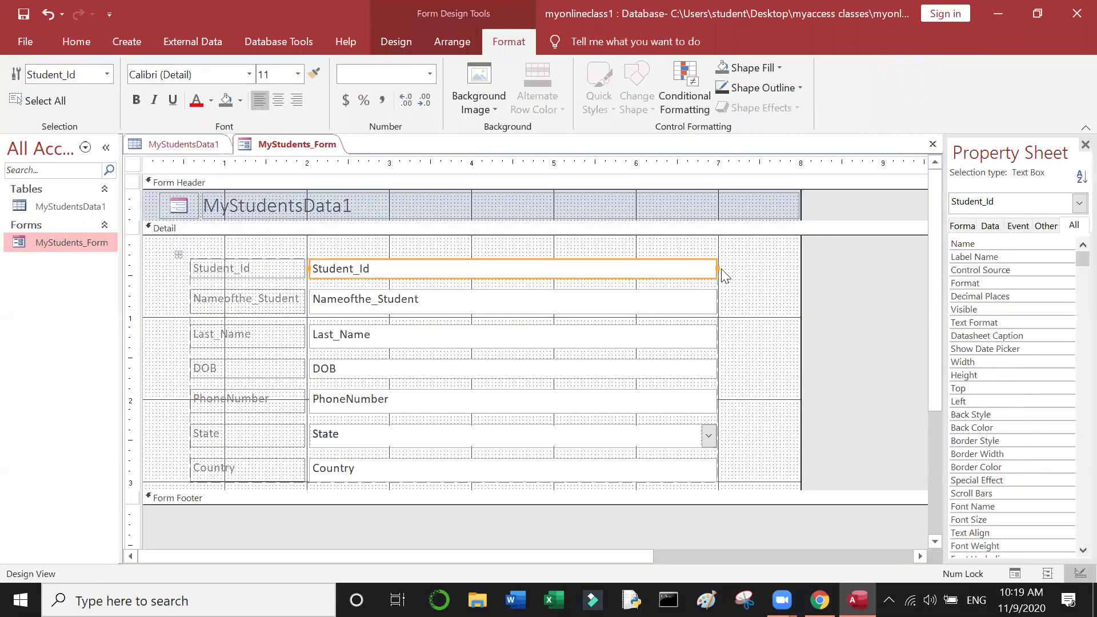
drag(714, 268, 471, 266)
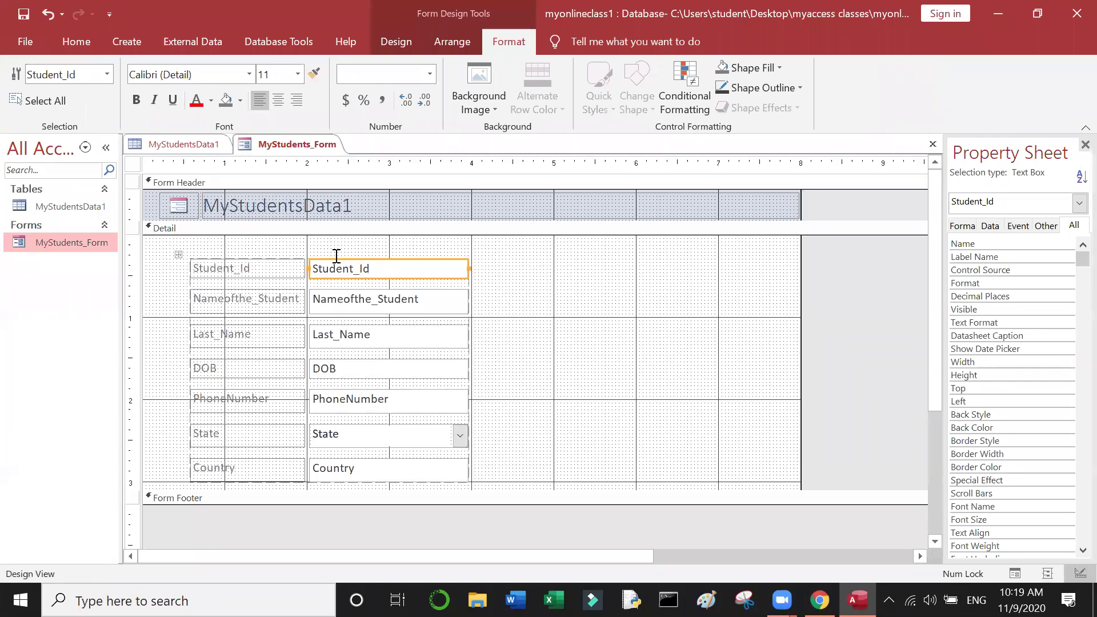
click(296, 269)
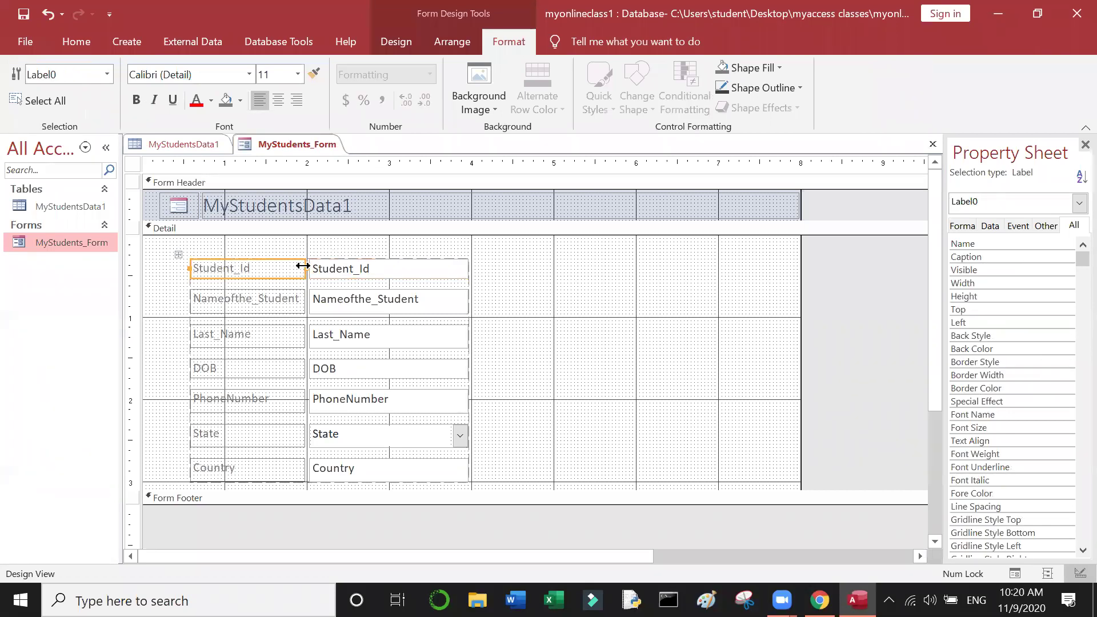
shift+click(309, 268)
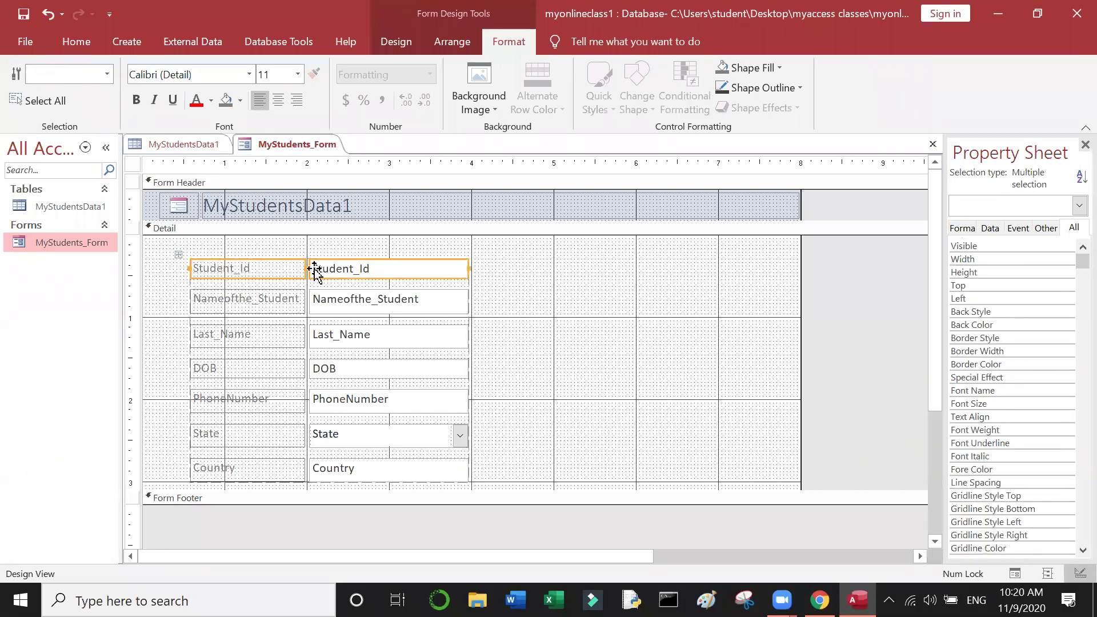
click(277, 269)
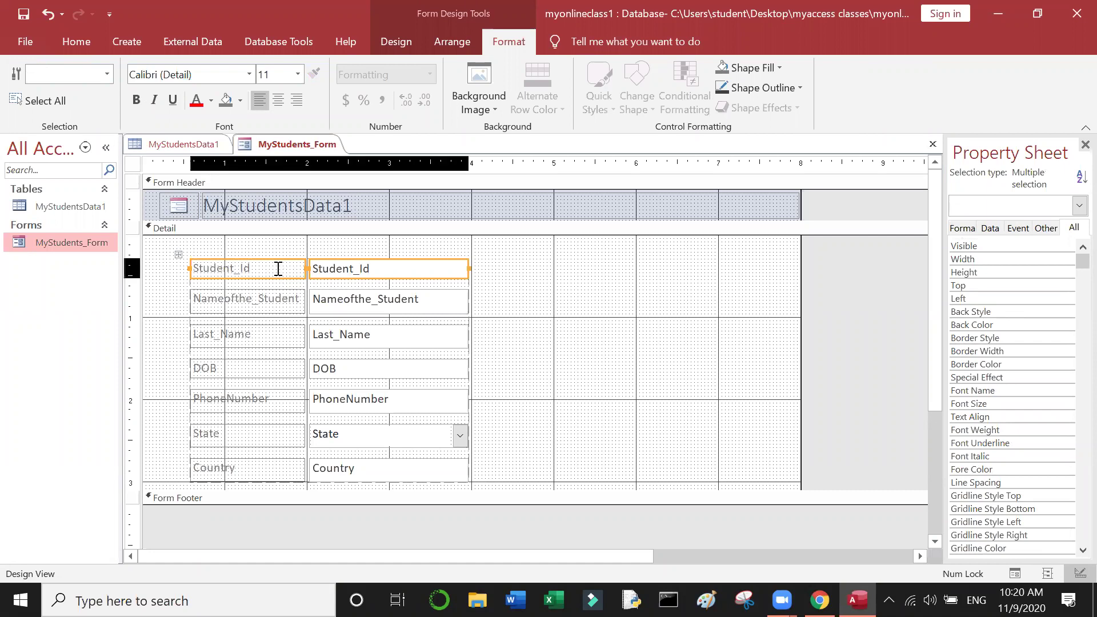
drag(303, 269, 253, 277)
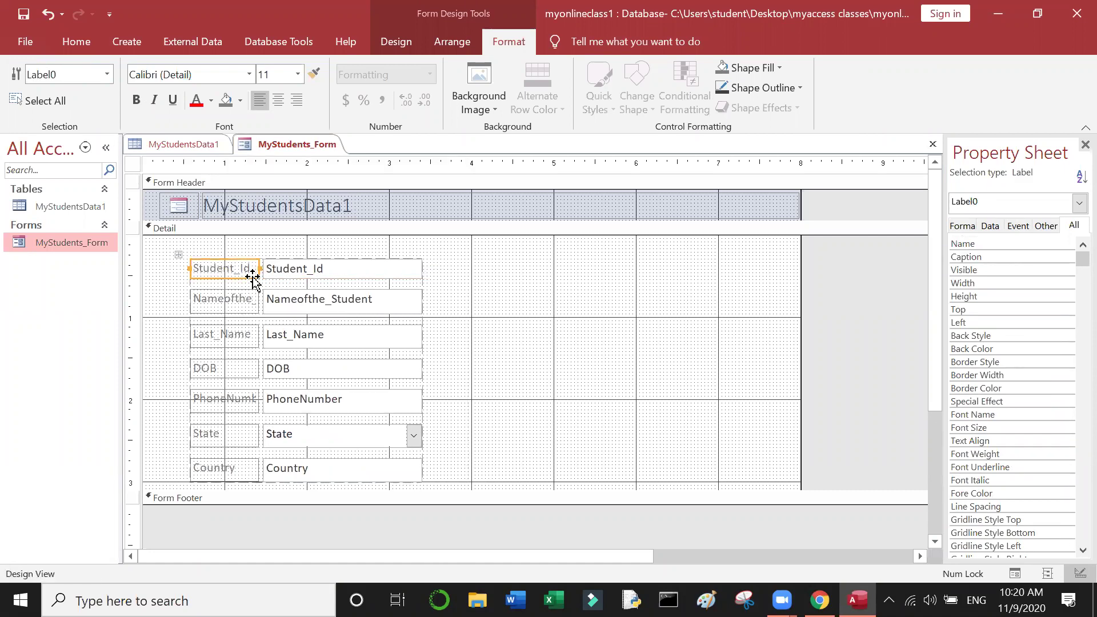
click(299, 271)
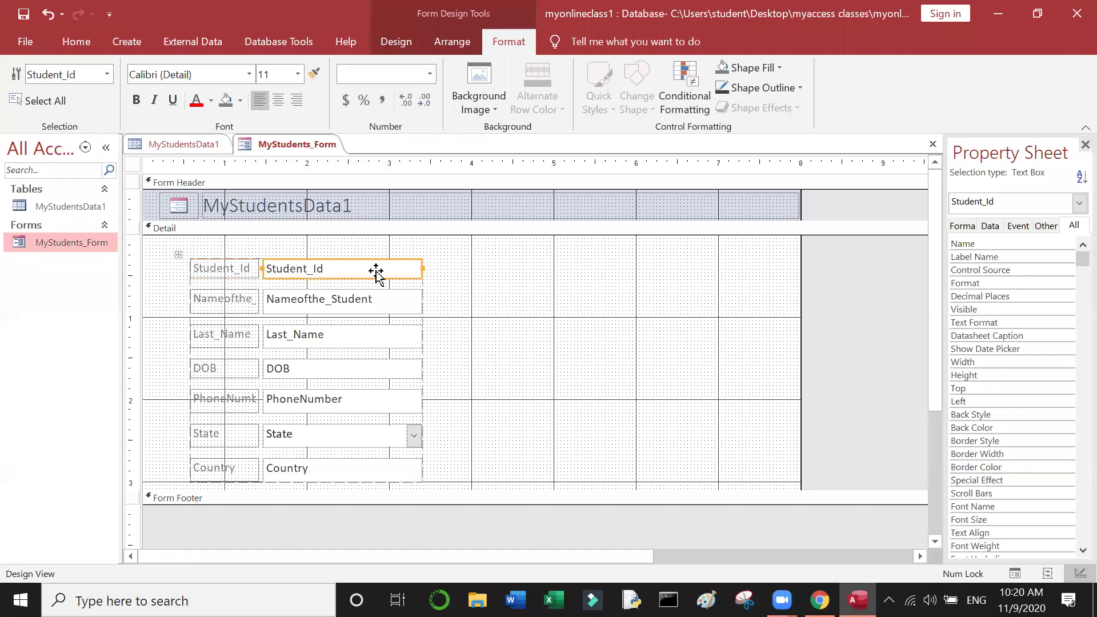
drag(421, 268, 451, 268)
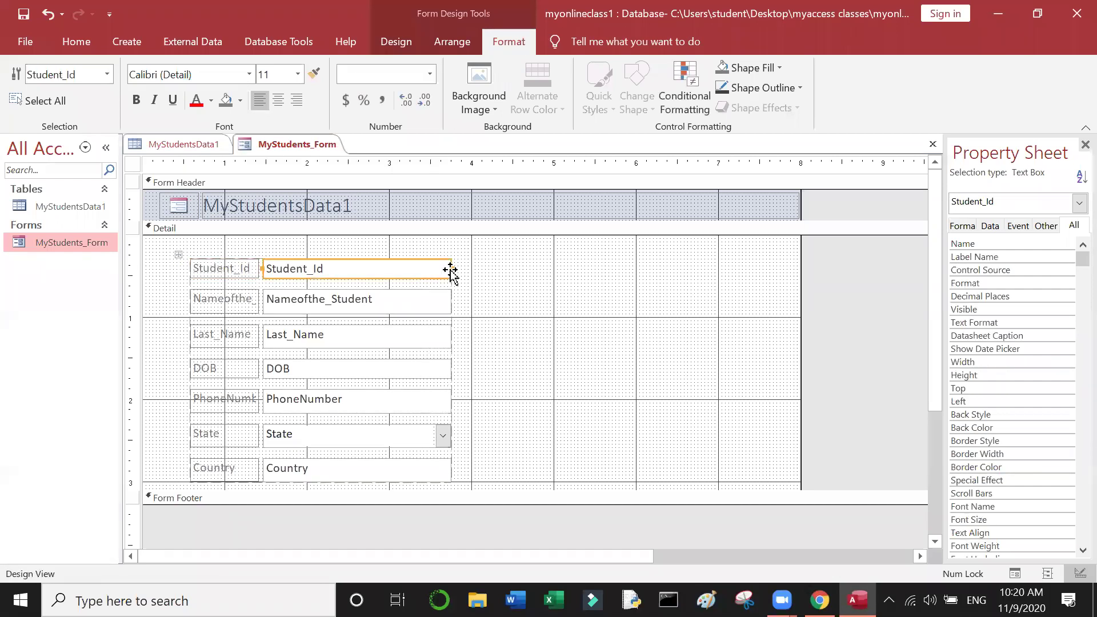
Step: Widen the label column to fit Nameofthe_Student and narrow the text box column slightly
click(238, 306)
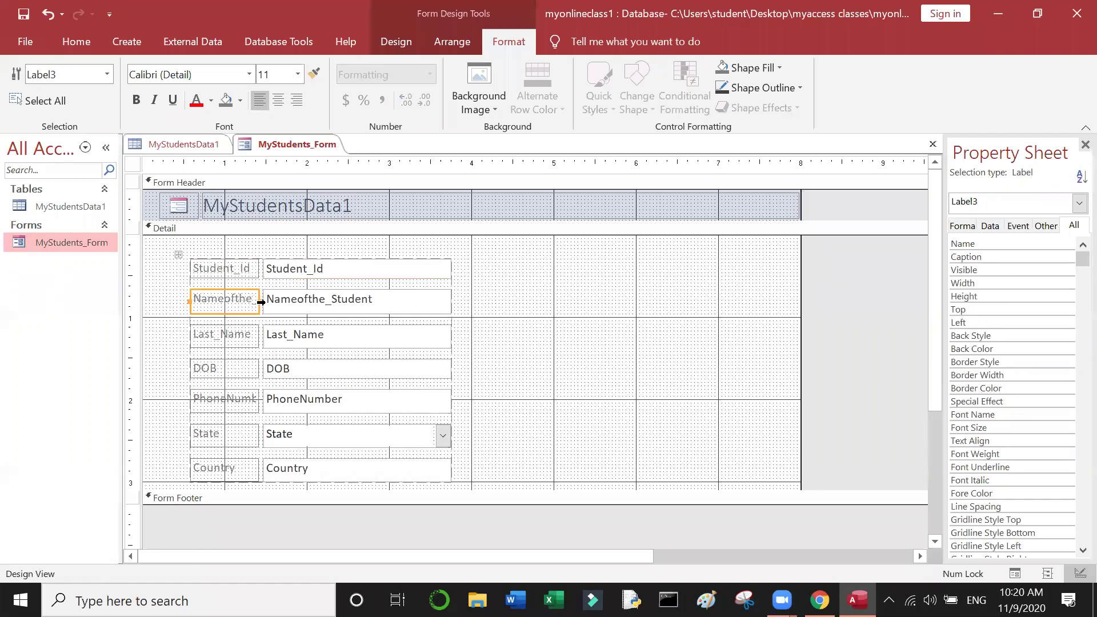
drag(256, 299, 294, 300)
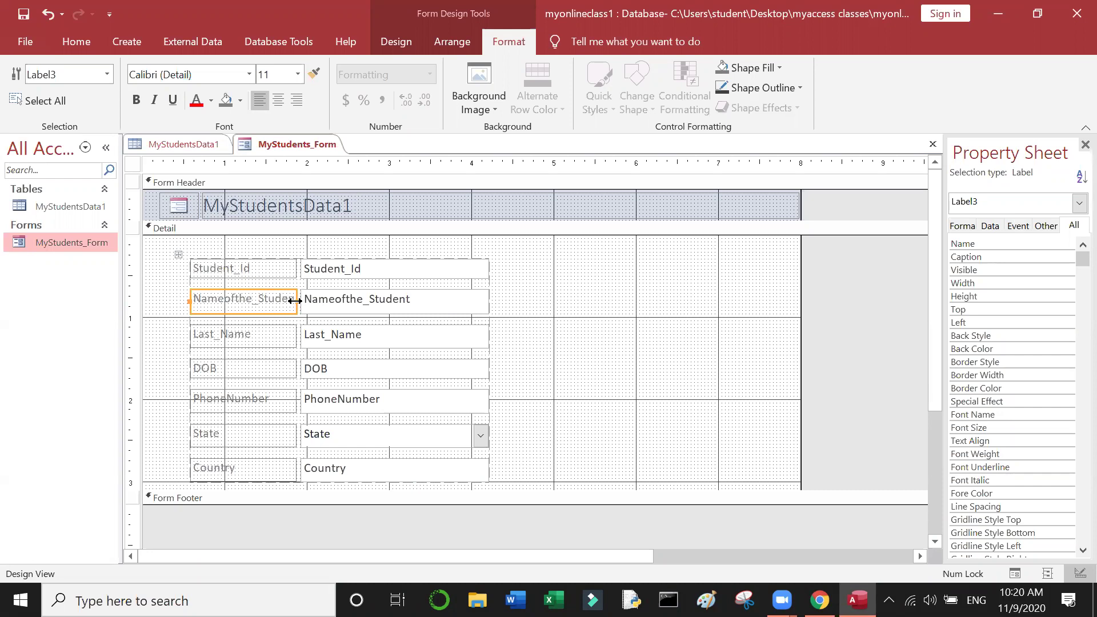
drag(296, 302, 321, 308)
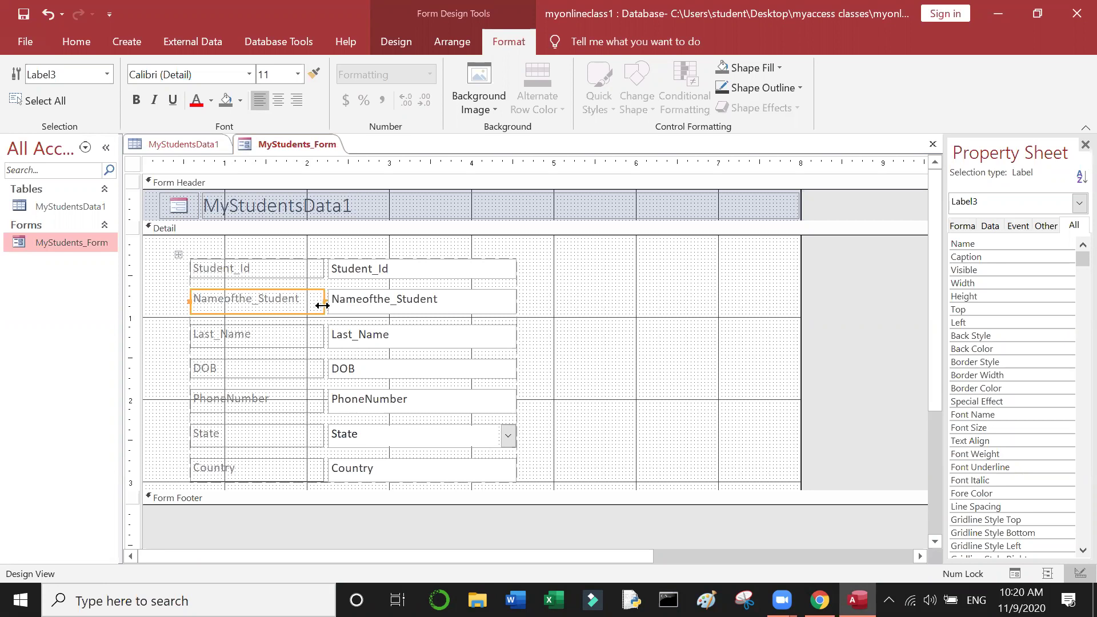
click(323, 303)
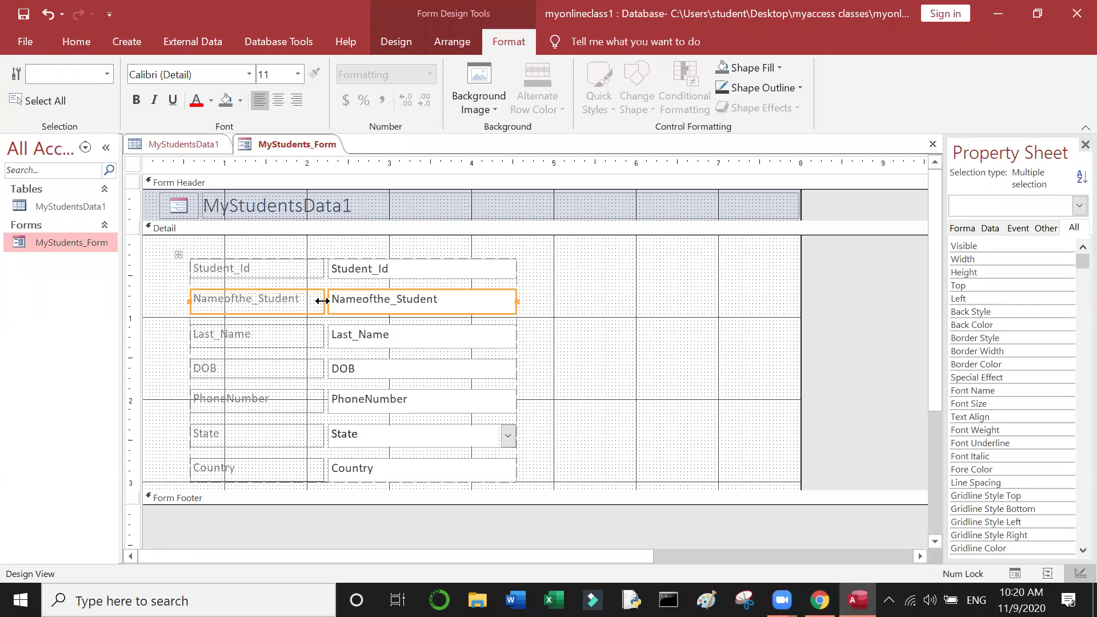
drag(322, 301, 313, 301)
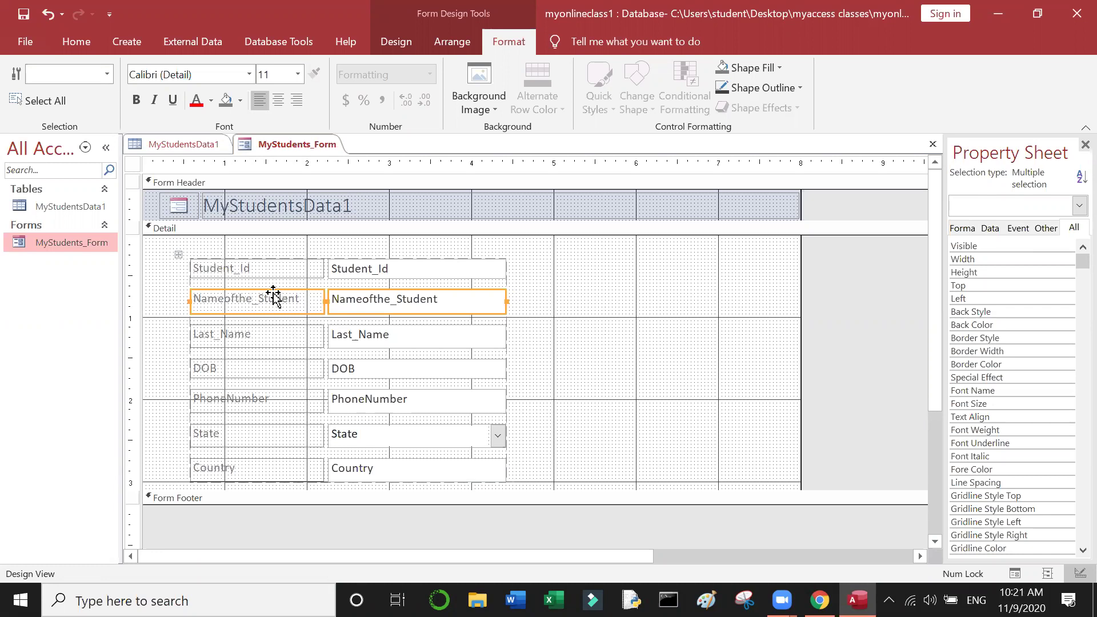
Step: Narrow the label column again from the Student_Id label, then bring up the Create tab
click(314, 268)
drag(318, 267, 256, 278)
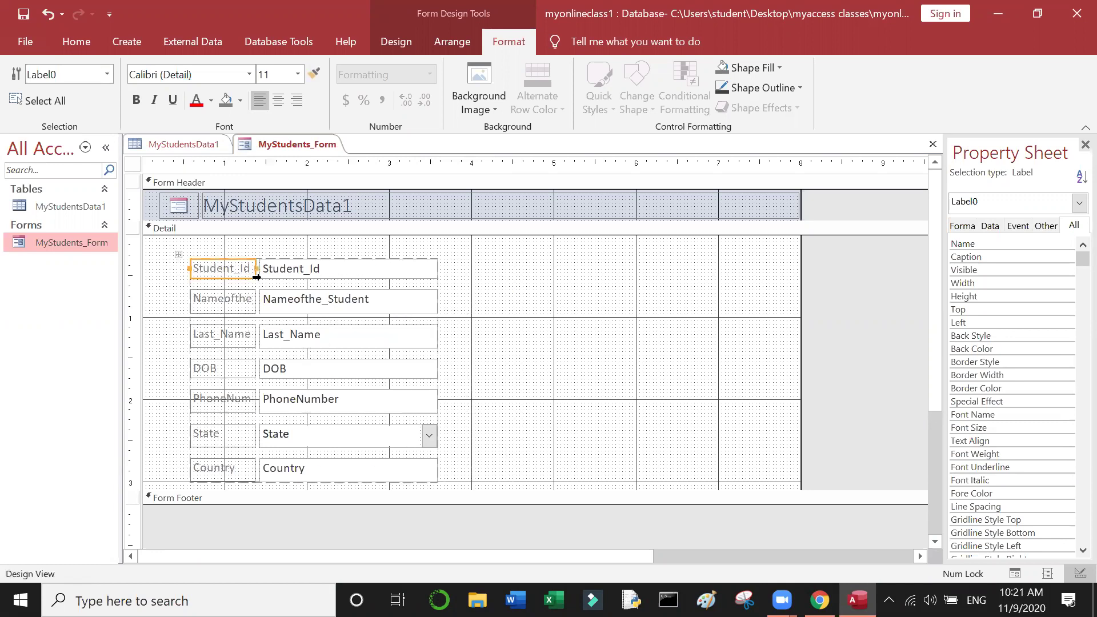
click(229, 303)
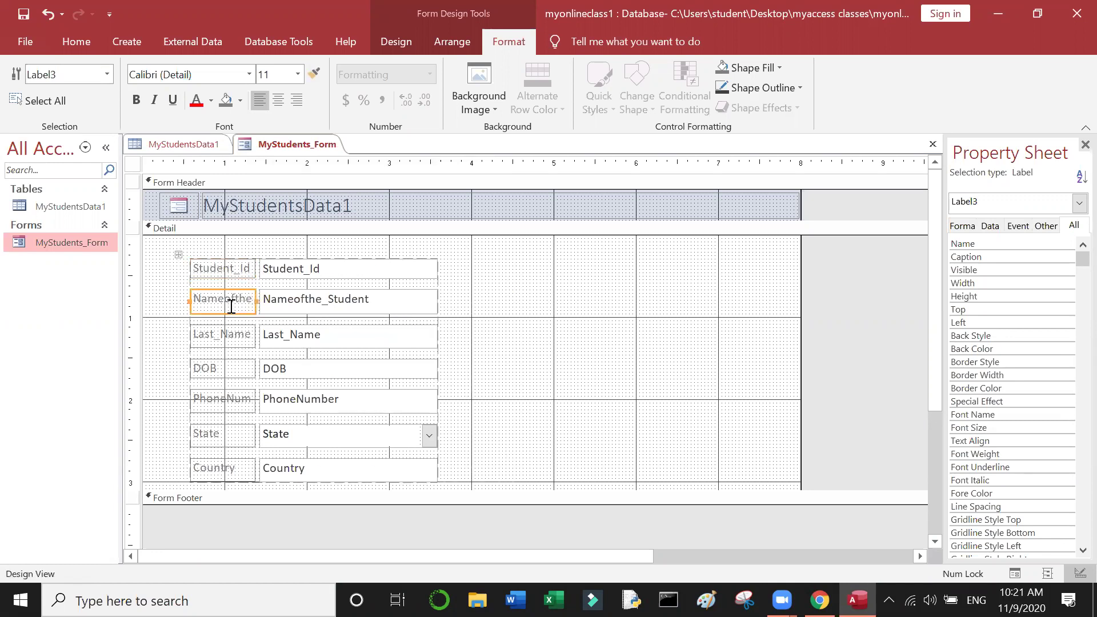
click(236, 266)
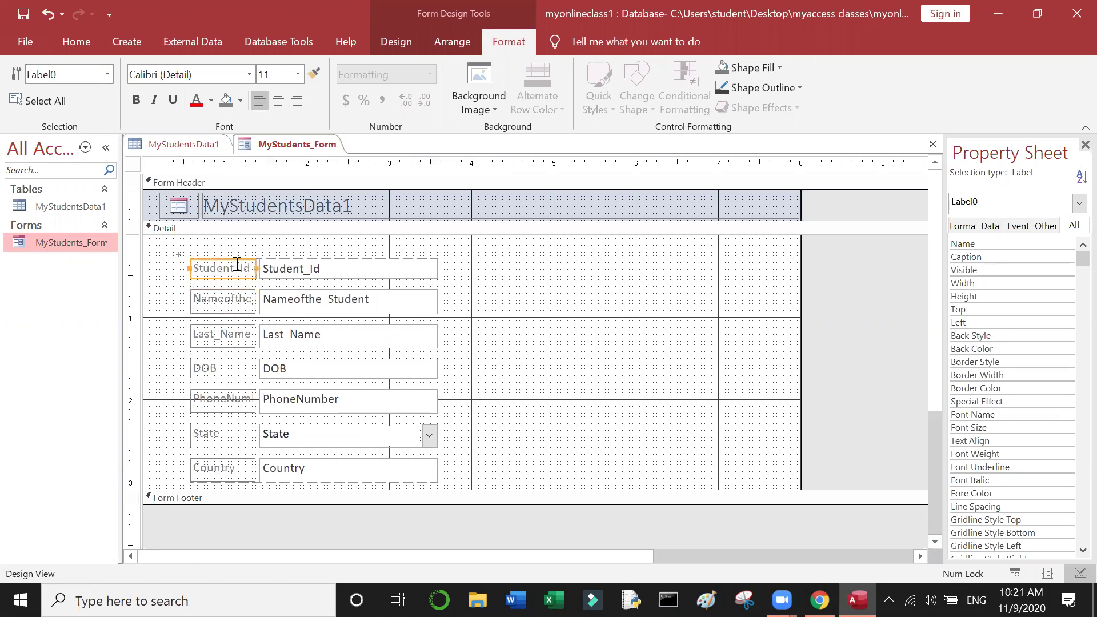
click(127, 42)
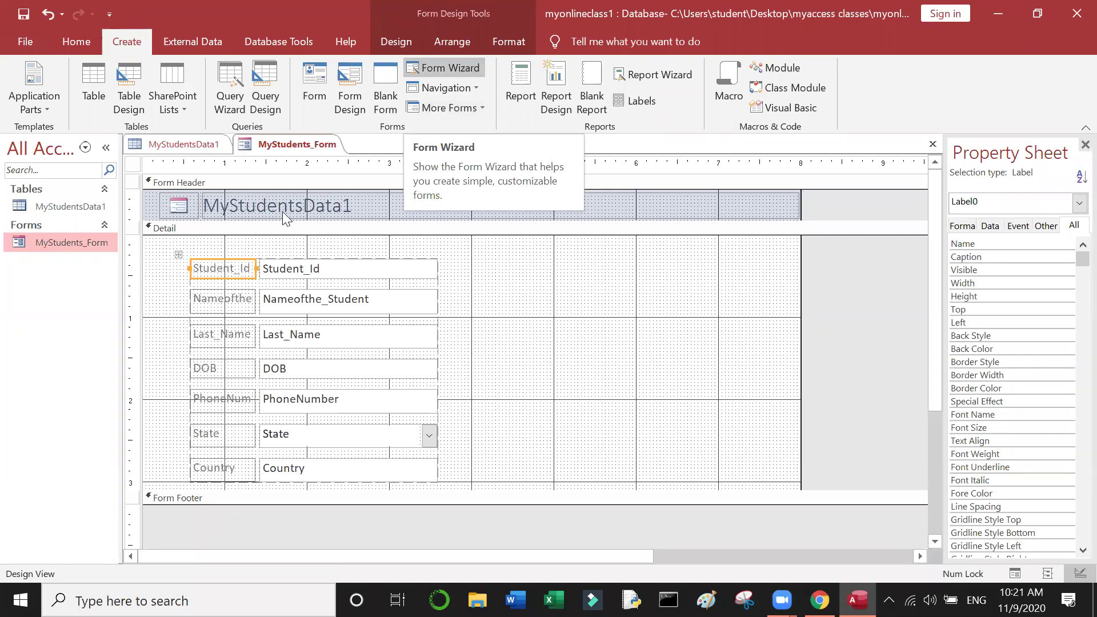
Step: Widen the label column from the Student_Id label, then widen the text box column
click(255, 270)
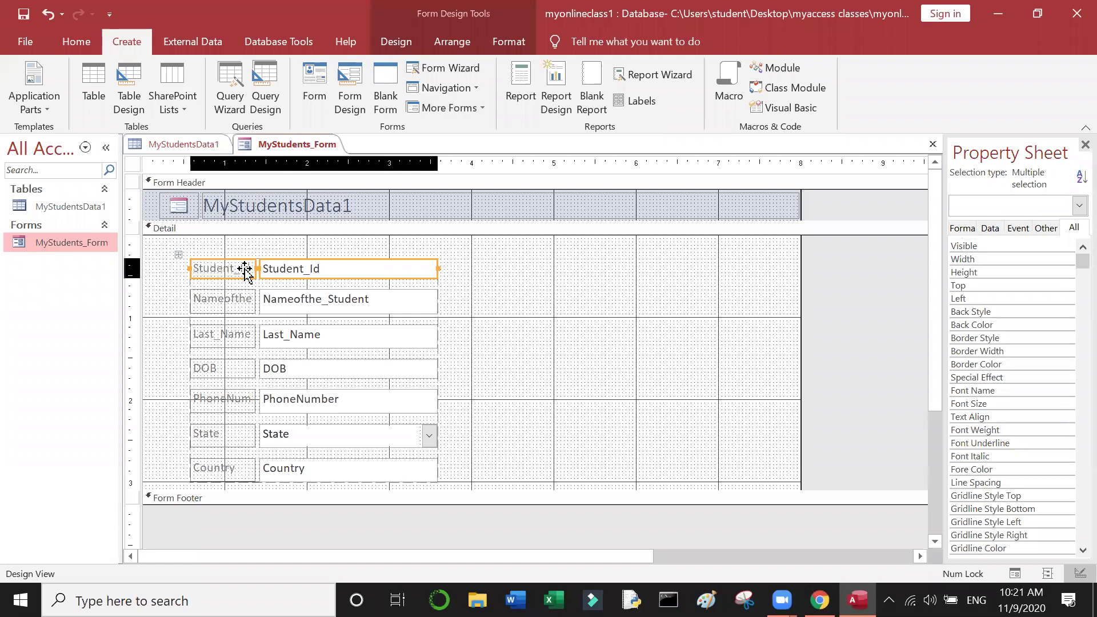
click(223, 272)
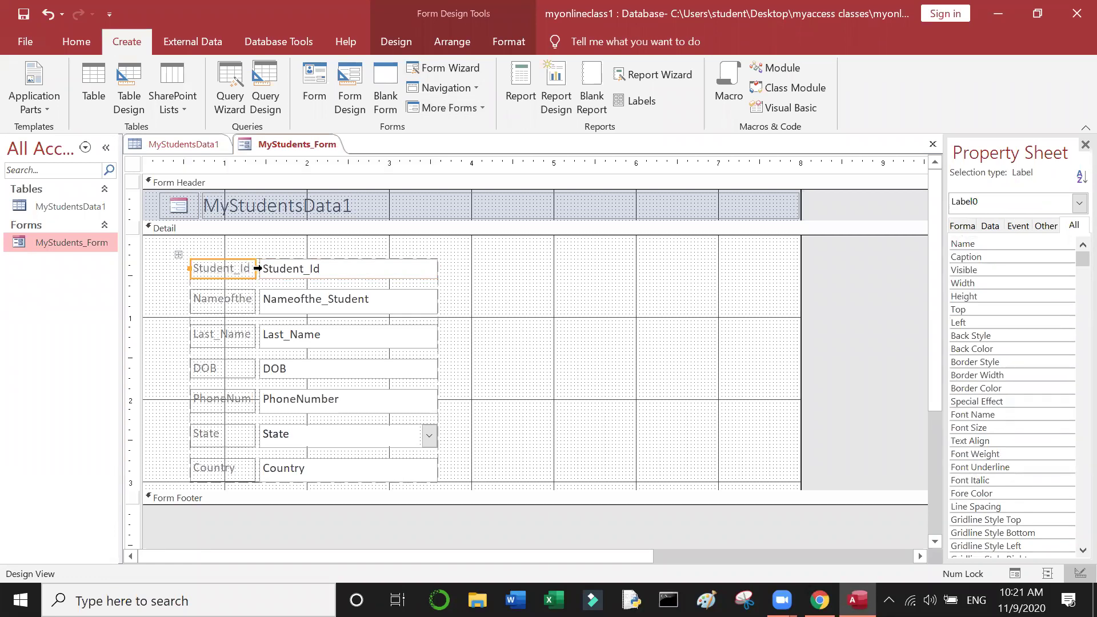
drag(254, 269, 302, 273)
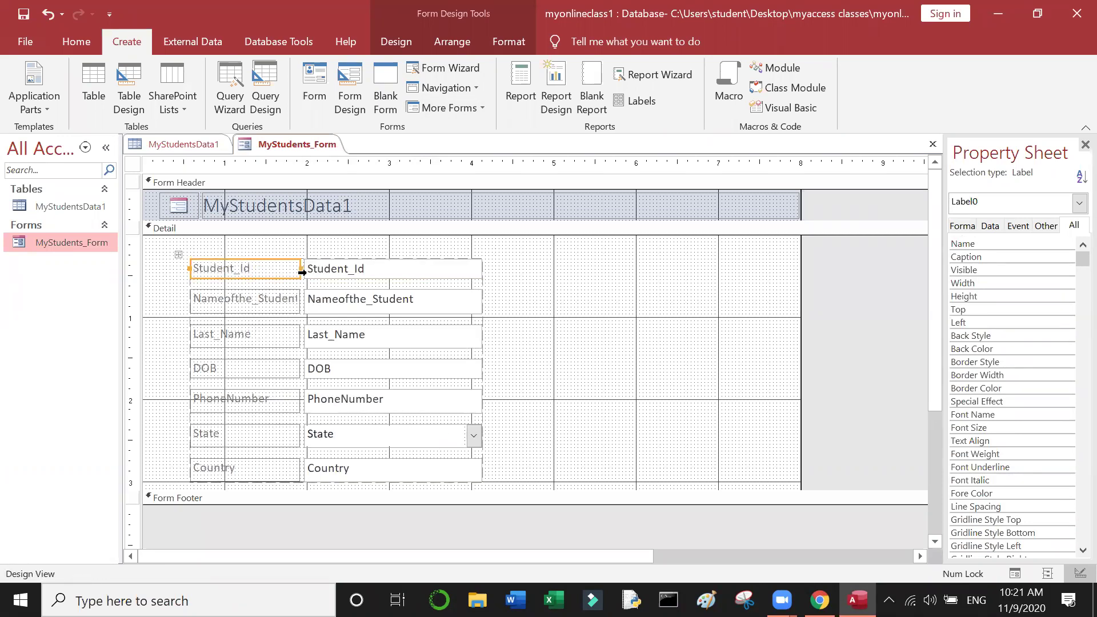
shift+click(302, 272)
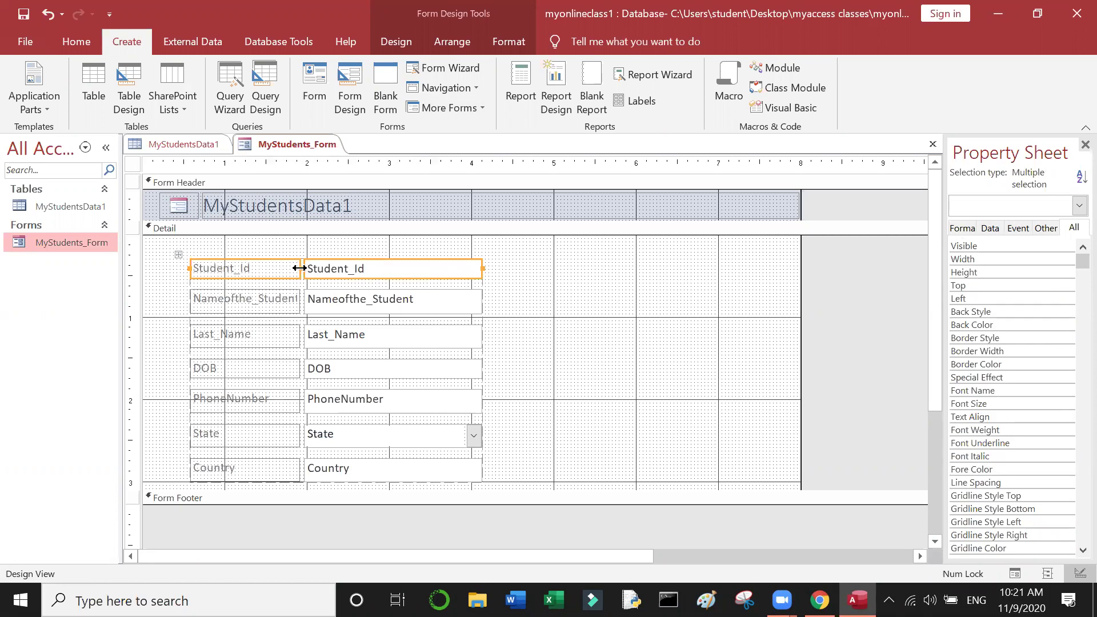
drag(300, 268, 327, 269)
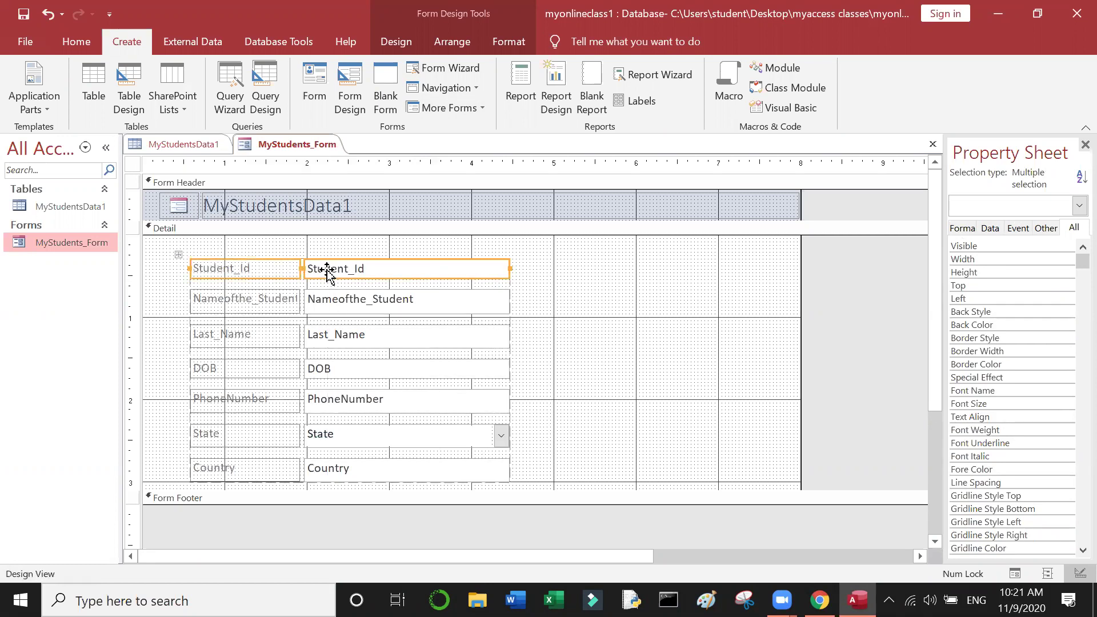
Step: Widen the Student_Id label a bit more so Nameofthe_Student shows in full
click(329, 299)
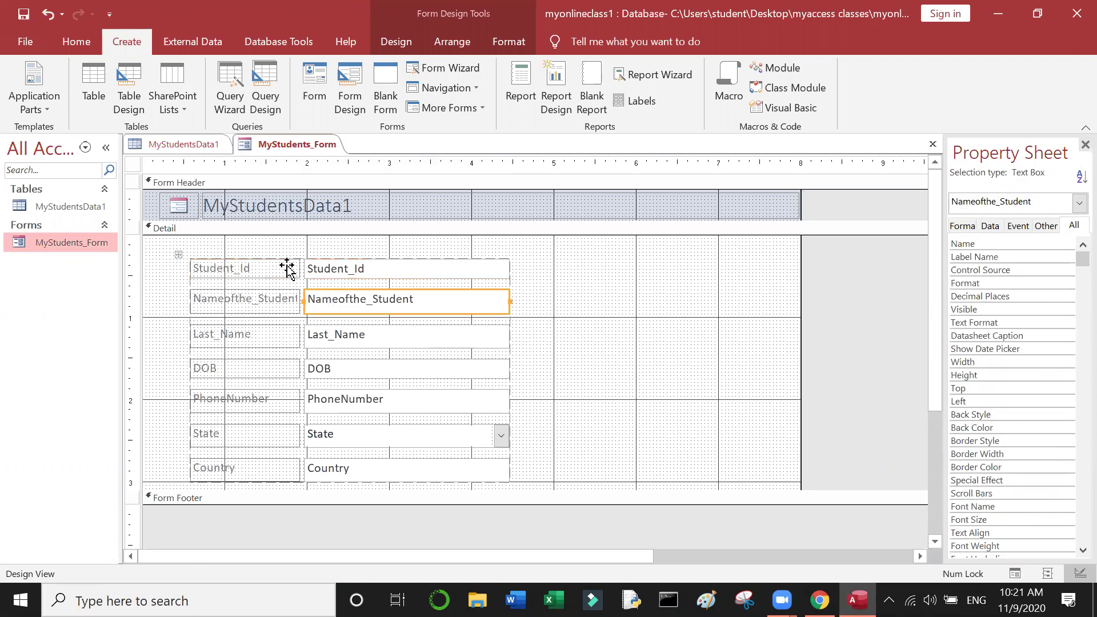
click(288, 267)
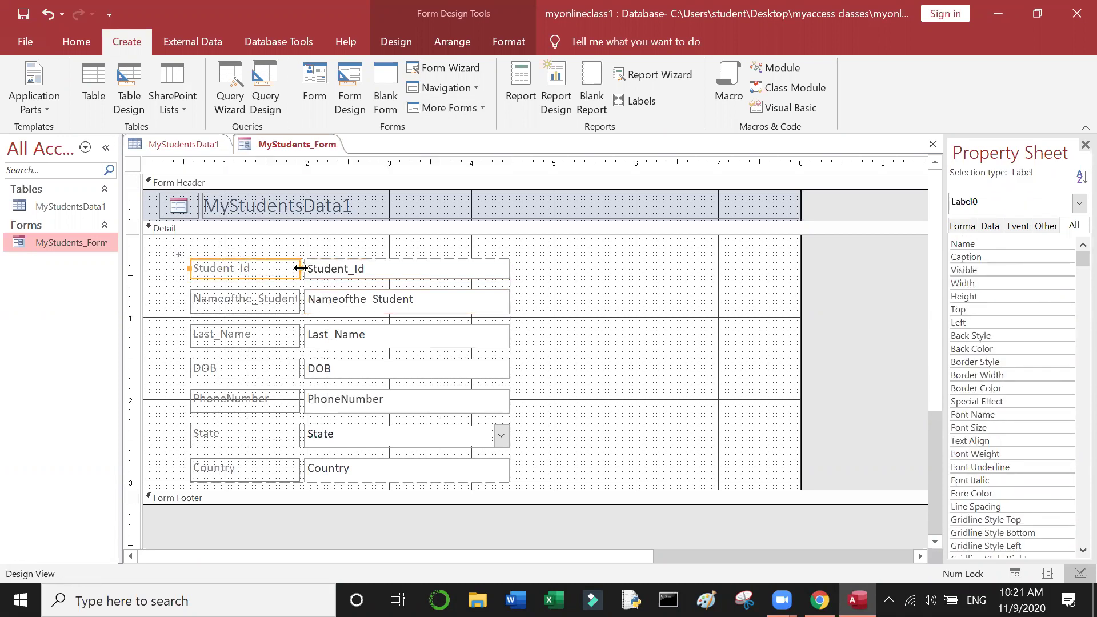
drag(301, 268, 315, 269)
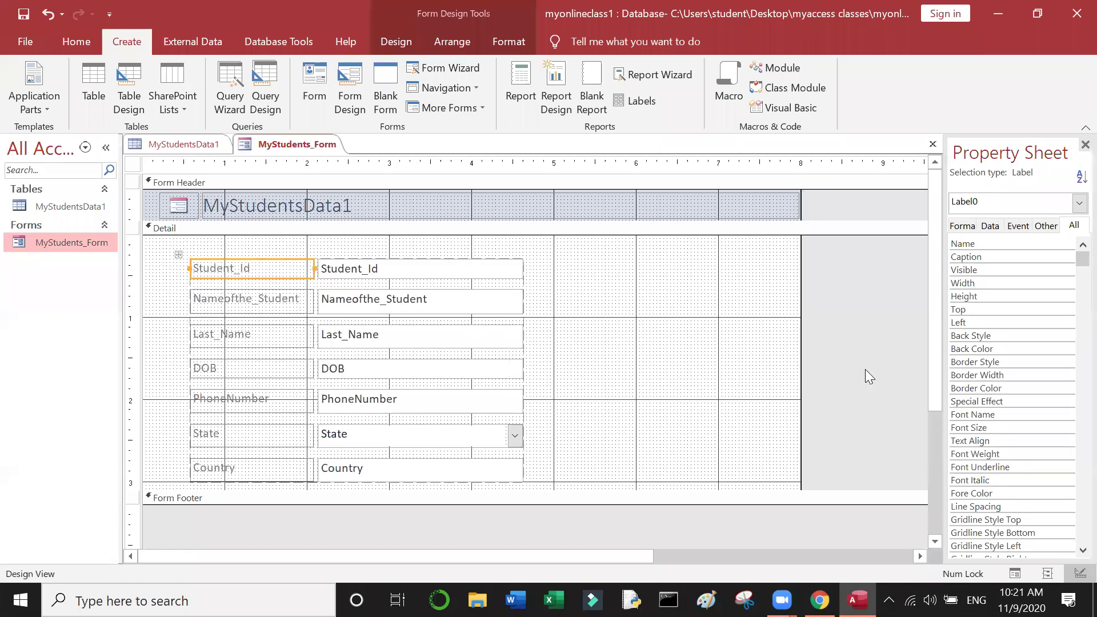
mouse_move(928, 384)
mouse_down()
mouse_move(943, 487)
mouse_move(926, 396)
mouse_up()
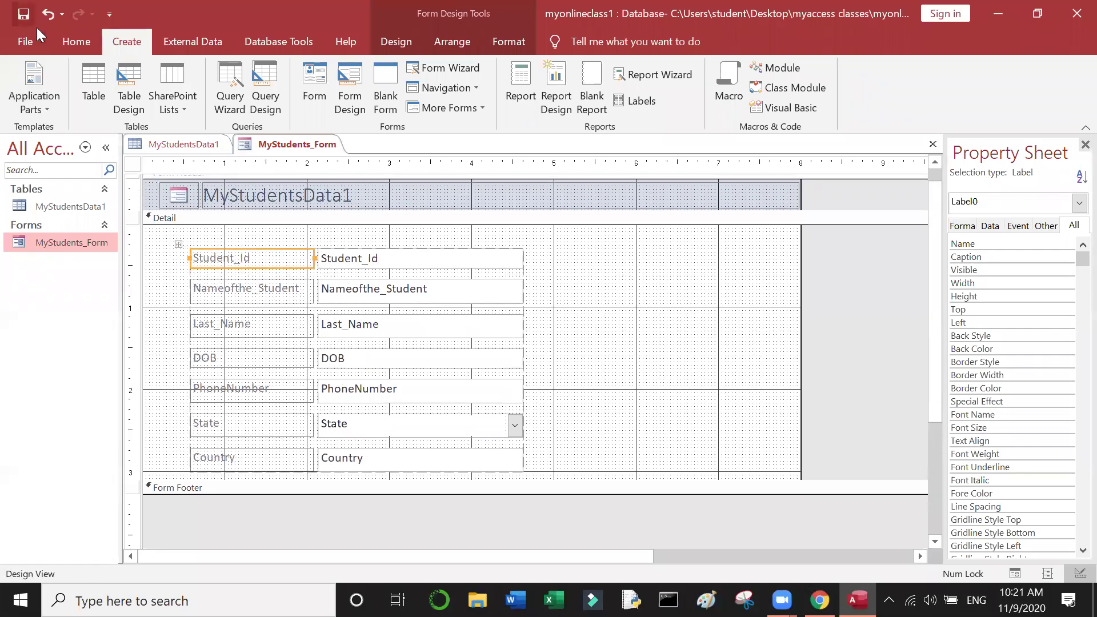
click(81, 42)
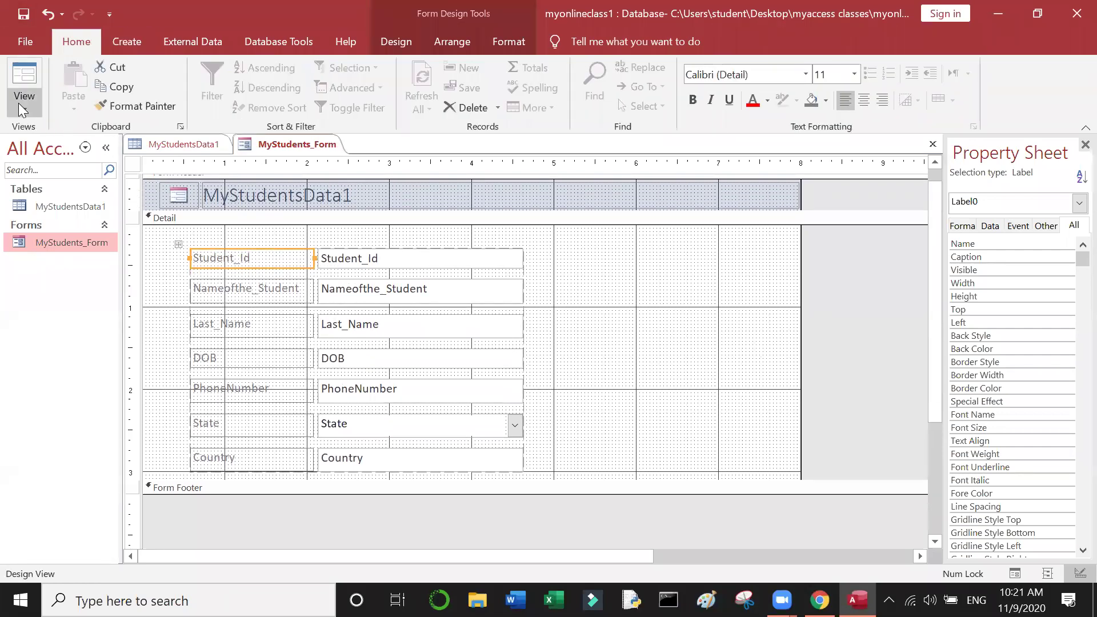
Step: Switch MyStudents_Form to Form View, then launch the Form Wizard from the Create tab
click(19, 103)
click(67, 149)
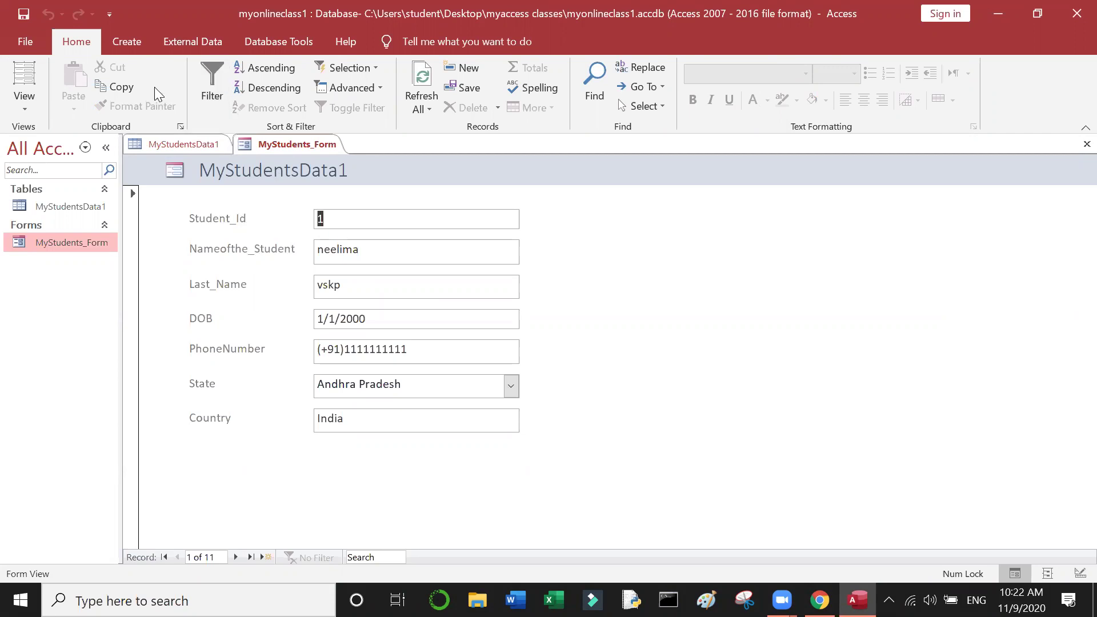
click(117, 38)
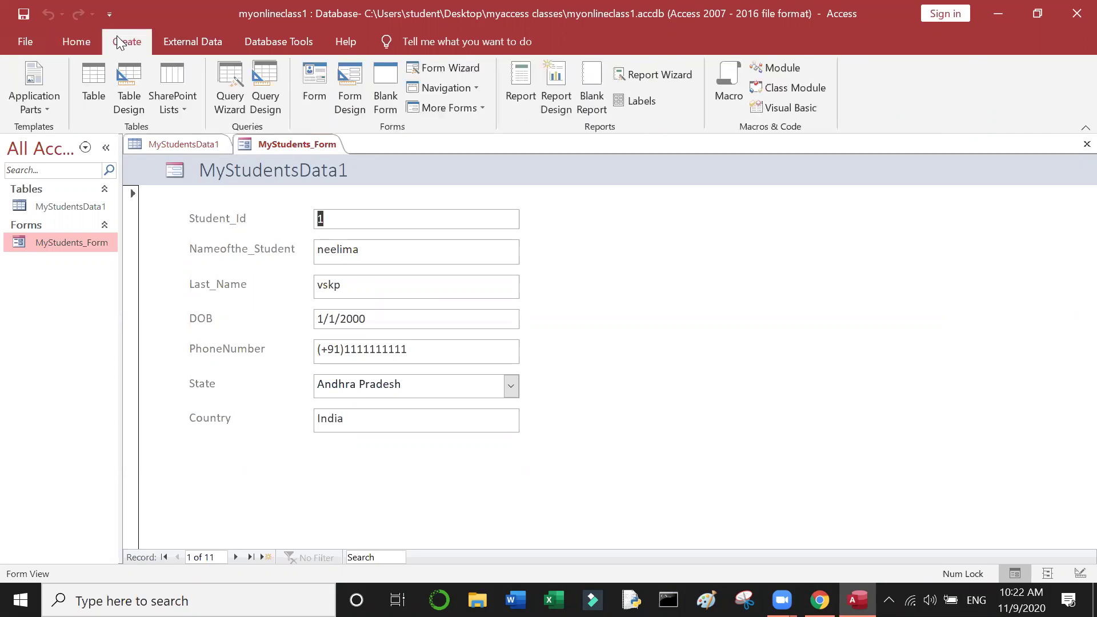
click(451, 67)
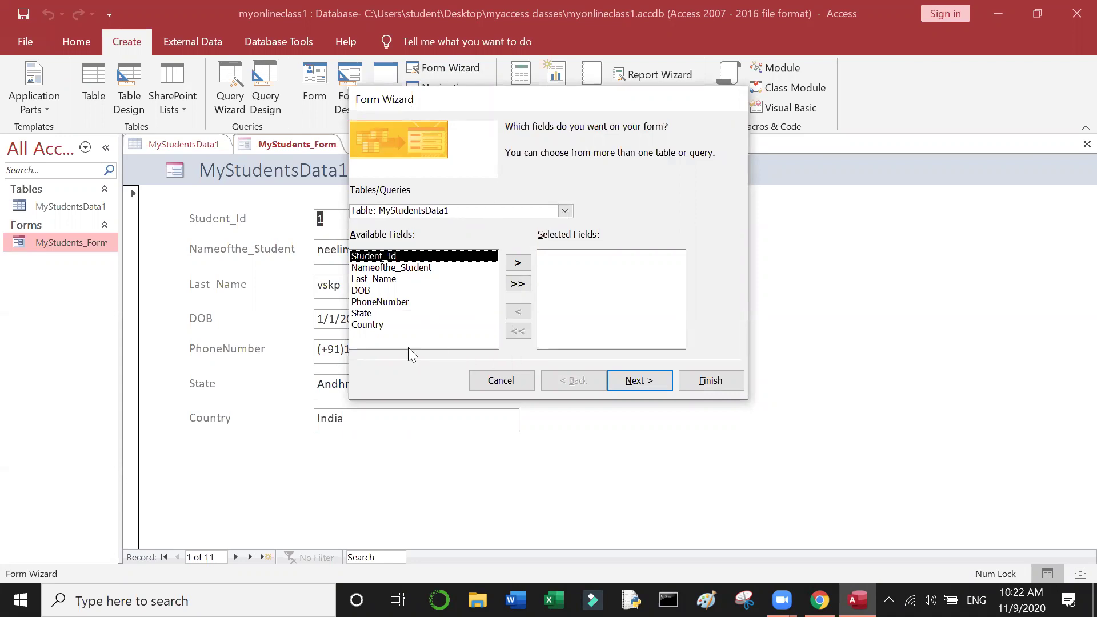
Step: Add the seven fields Student_Id through Country one by one and continue to the layout step
click(517, 288)
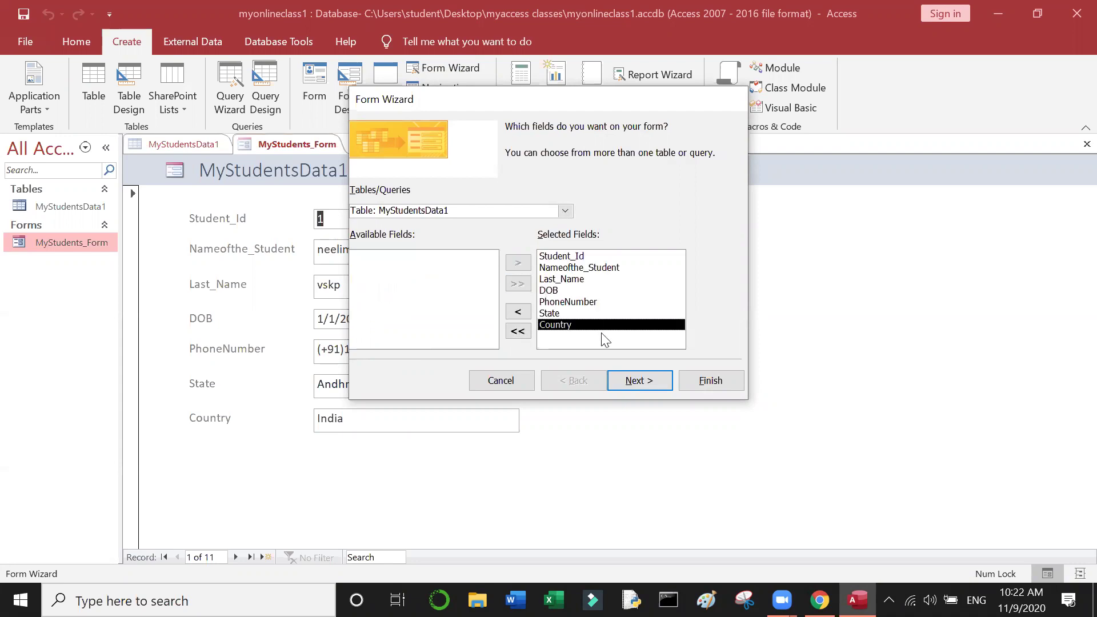
click(518, 332)
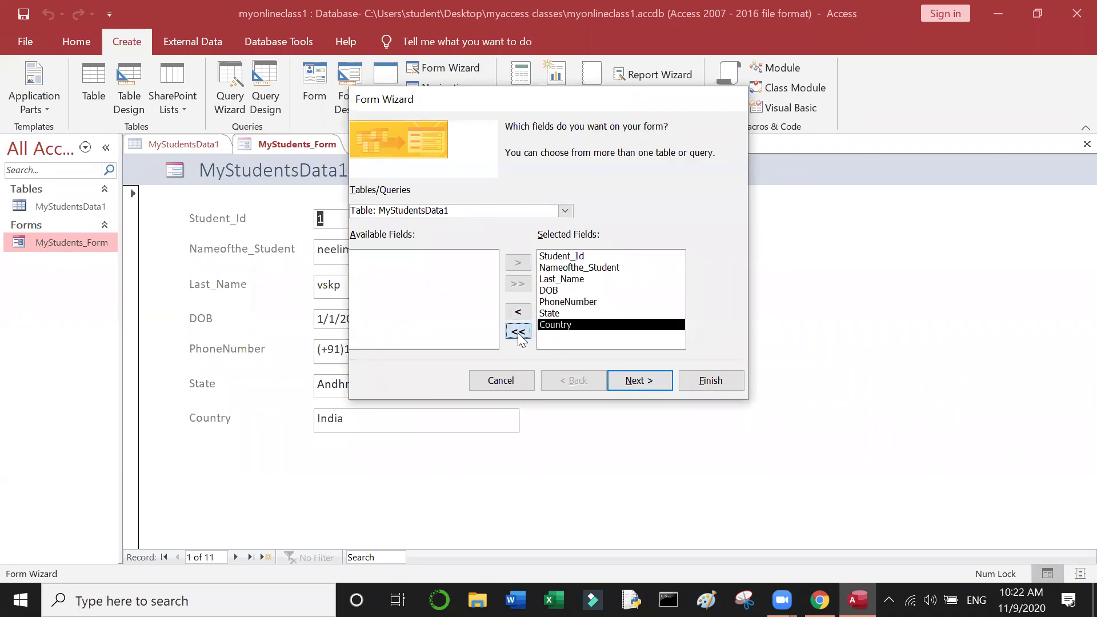
click(517, 263)
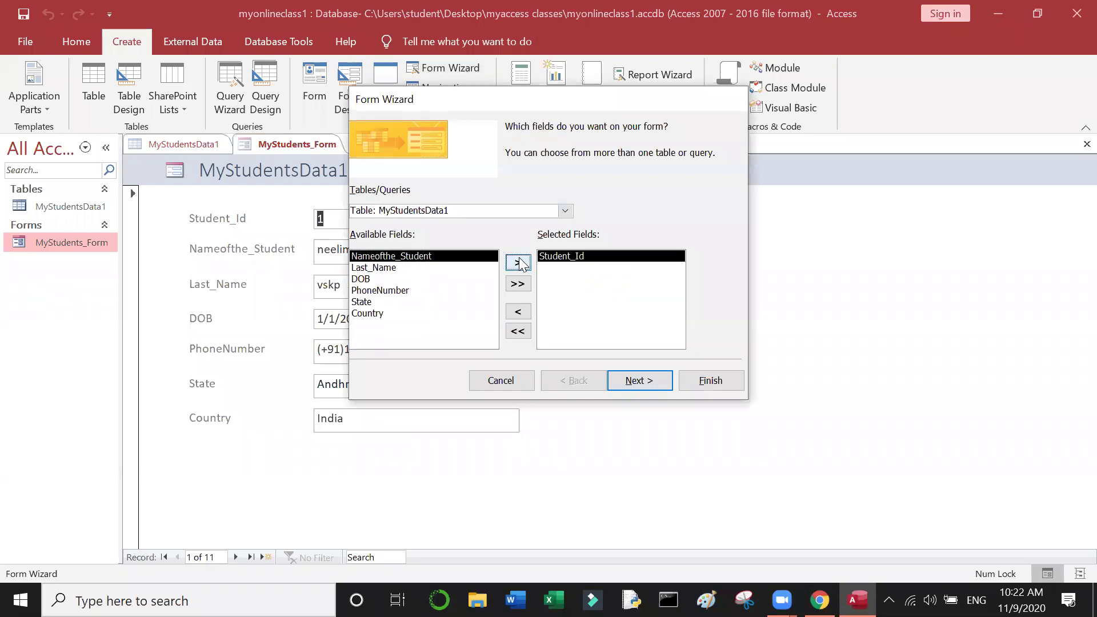
click(518, 263)
click(517, 263)
click(517, 263)
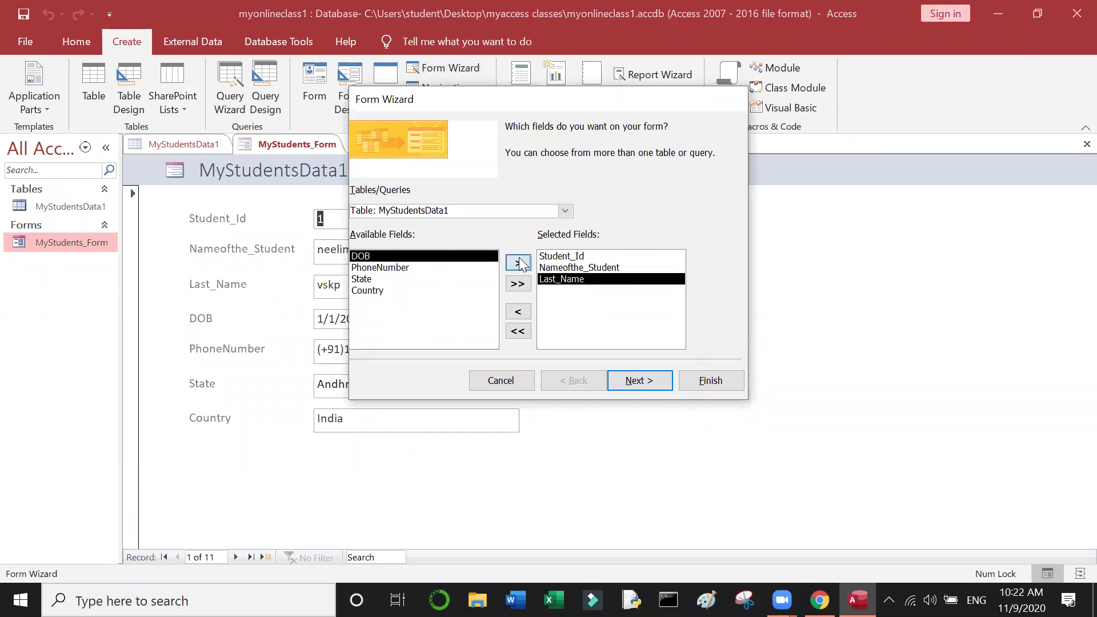
click(518, 263)
click(518, 263)
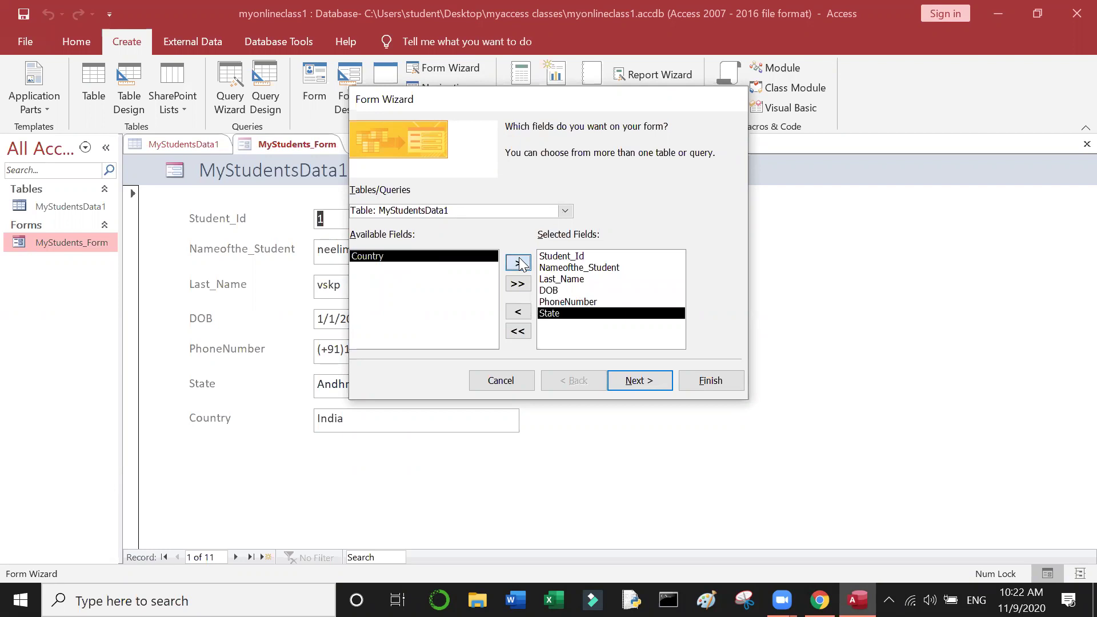
click(518, 263)
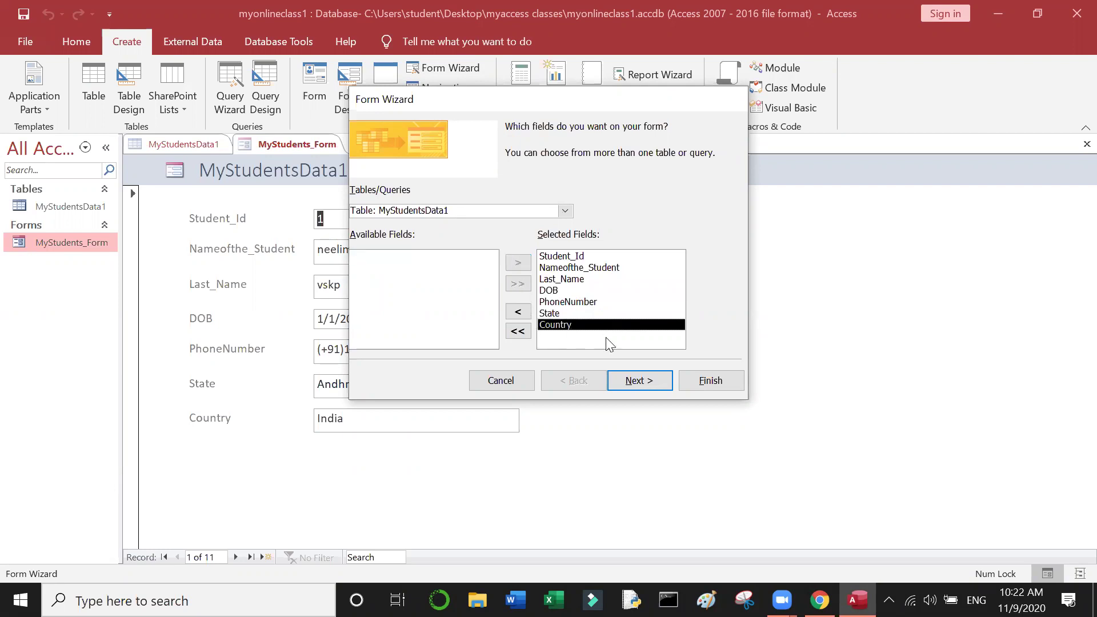
click(648, 381)
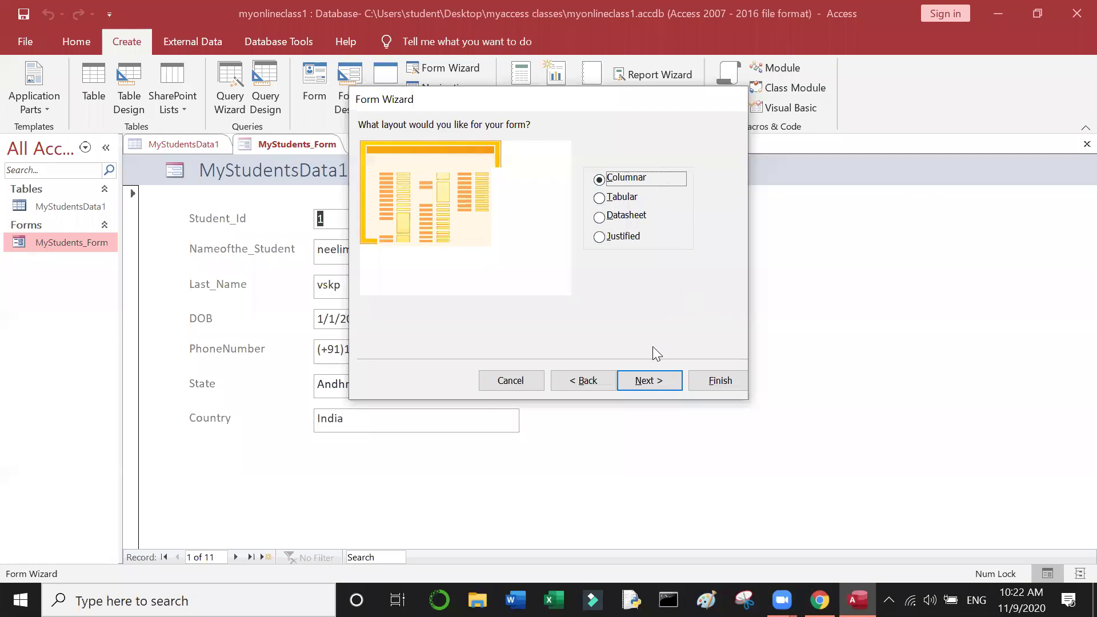
Step: Keep Columnar, title the form MyStudents_Cust1, choose to modify its design, and finish
click(660, 380)
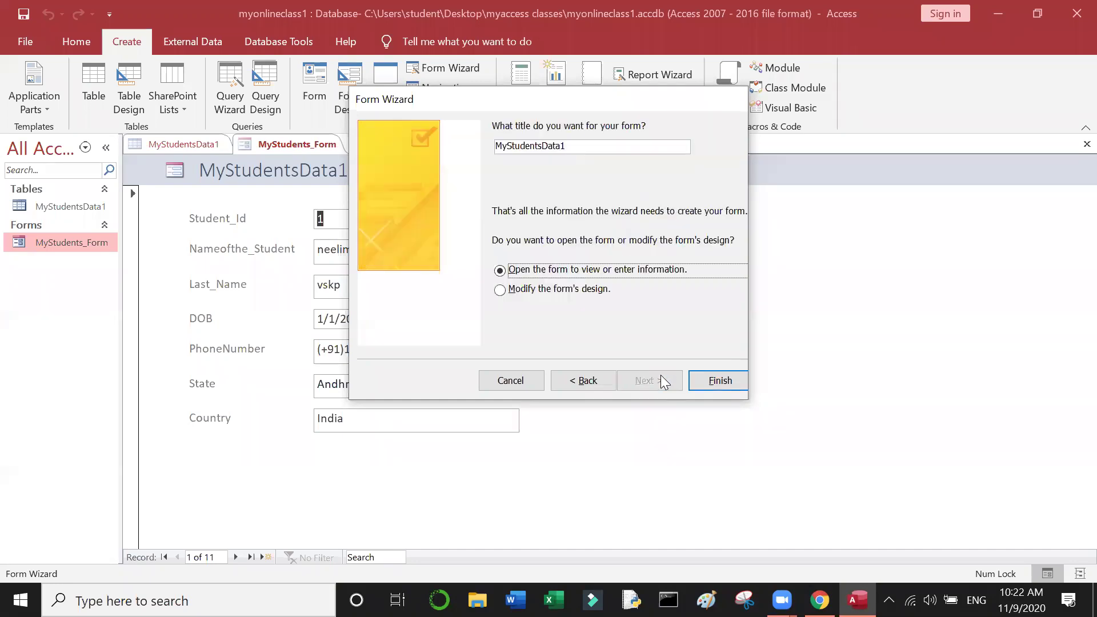
click(538, 289)
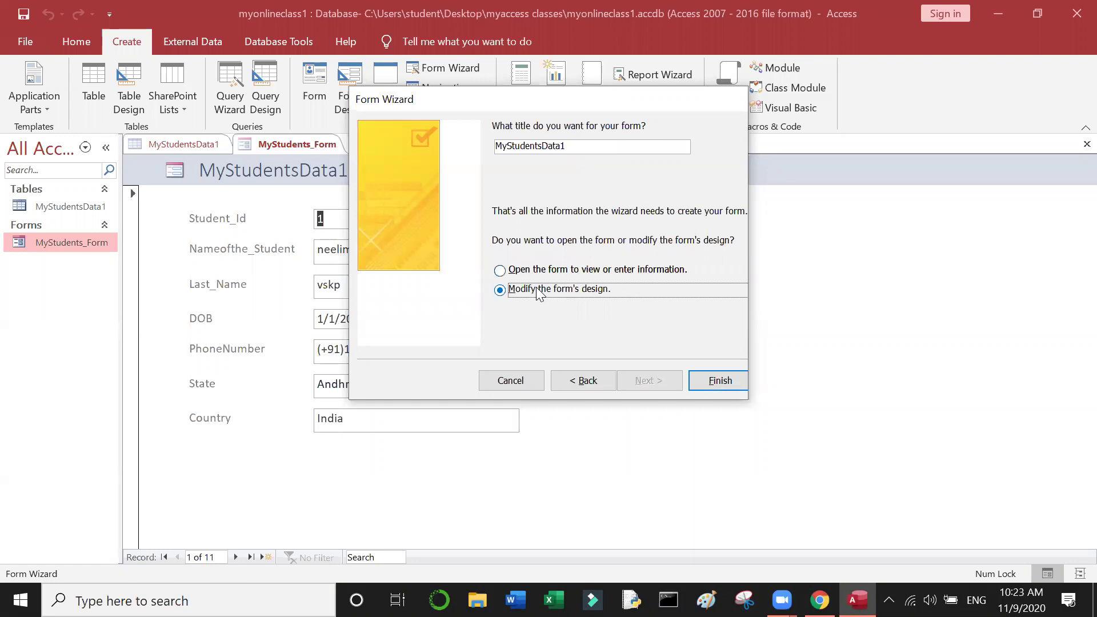
click(580, 148)
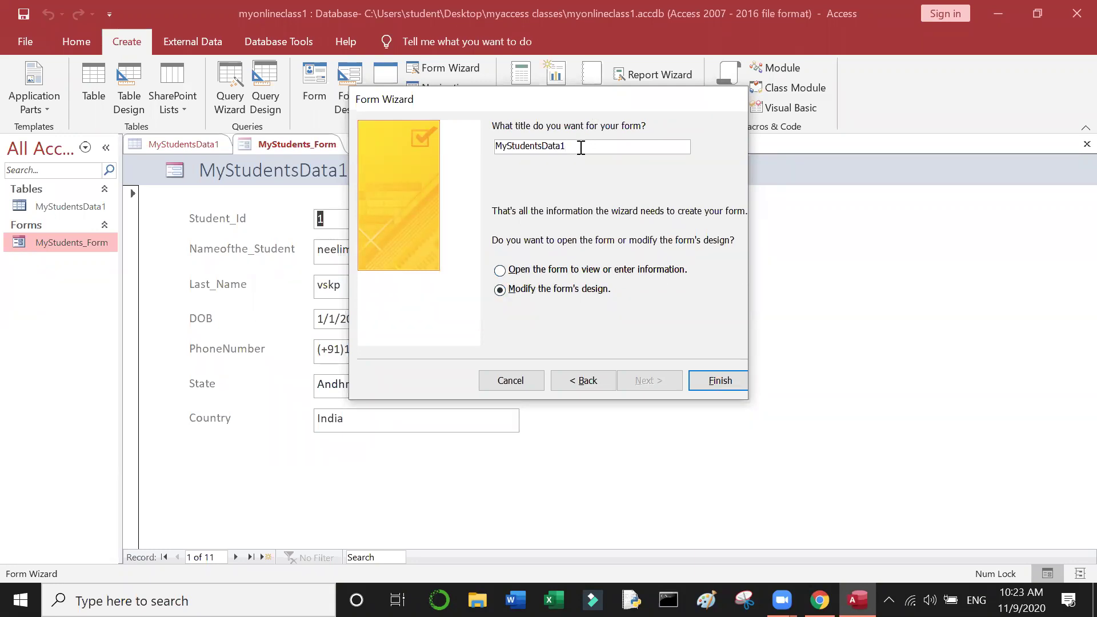
key(BackSpace)
key(BackSpace)
key(BackSpace)
key(BackSpace)
key(BackSpace)
text(_)
text(Form)
text(1)
key(BackSpace)
key(BackSpace)
key(BackSpace)
key(BackSpace)
key(BackSpace)
text(Cust1)
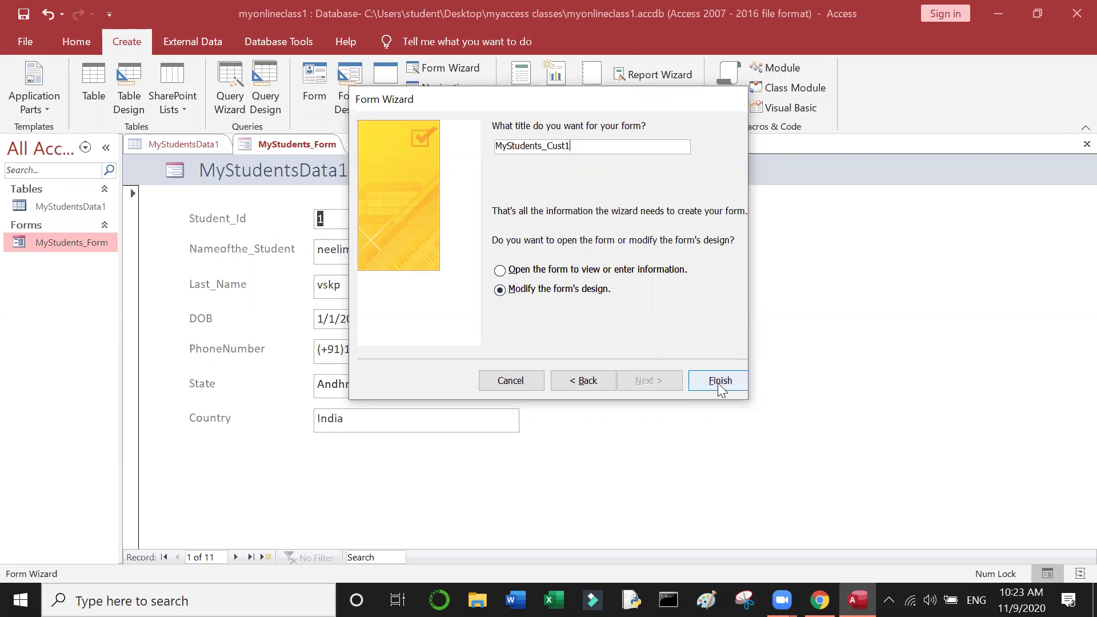
click(563, 275)
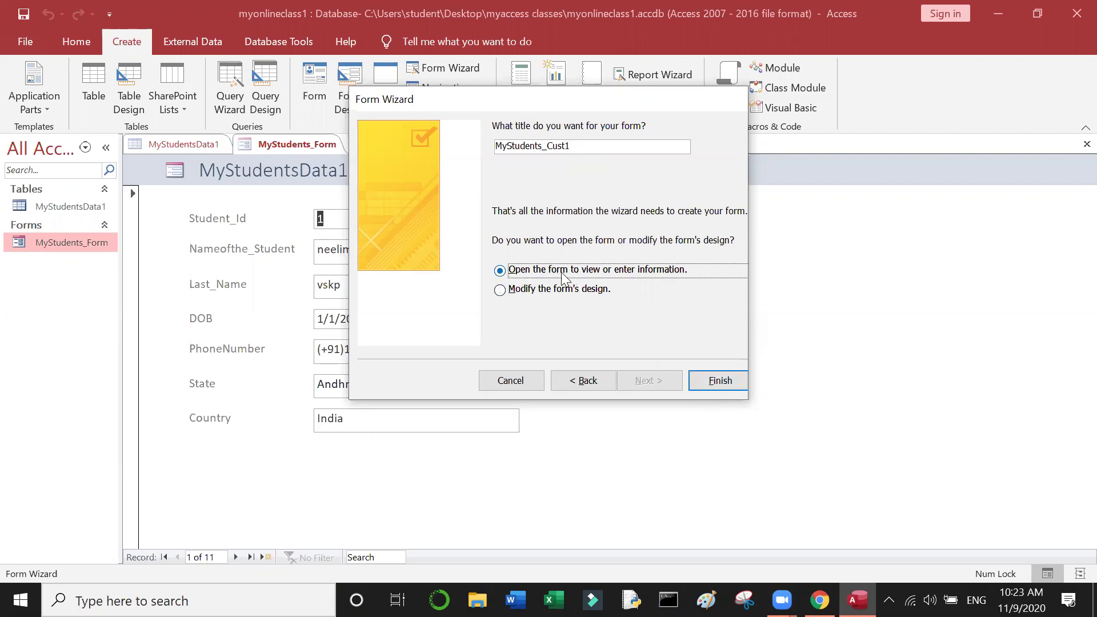
click(557, 292)
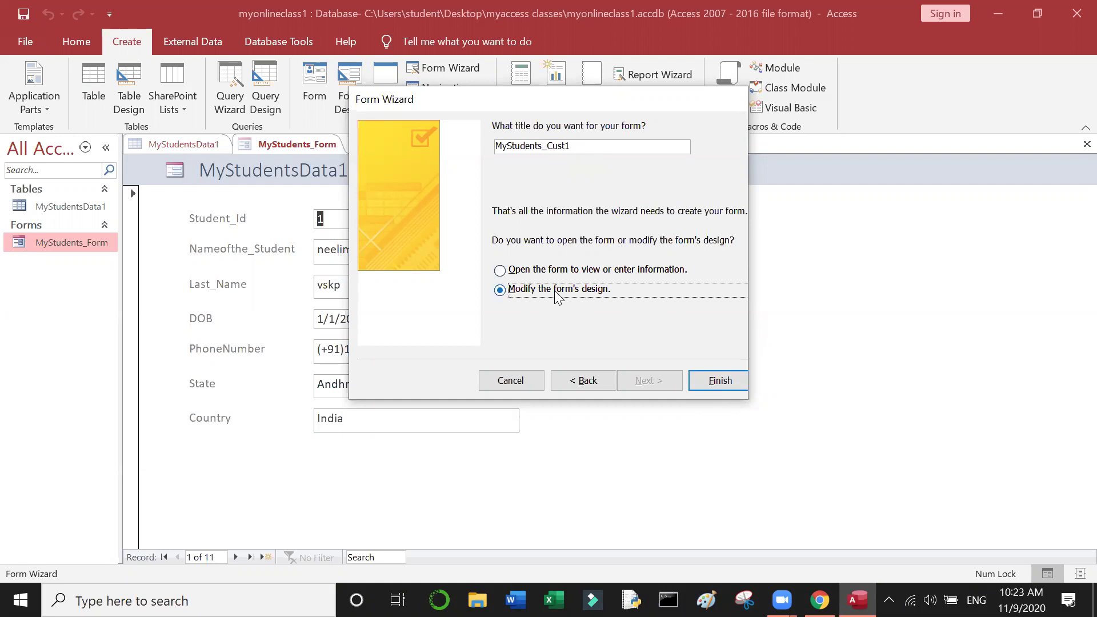
click(734, 380)
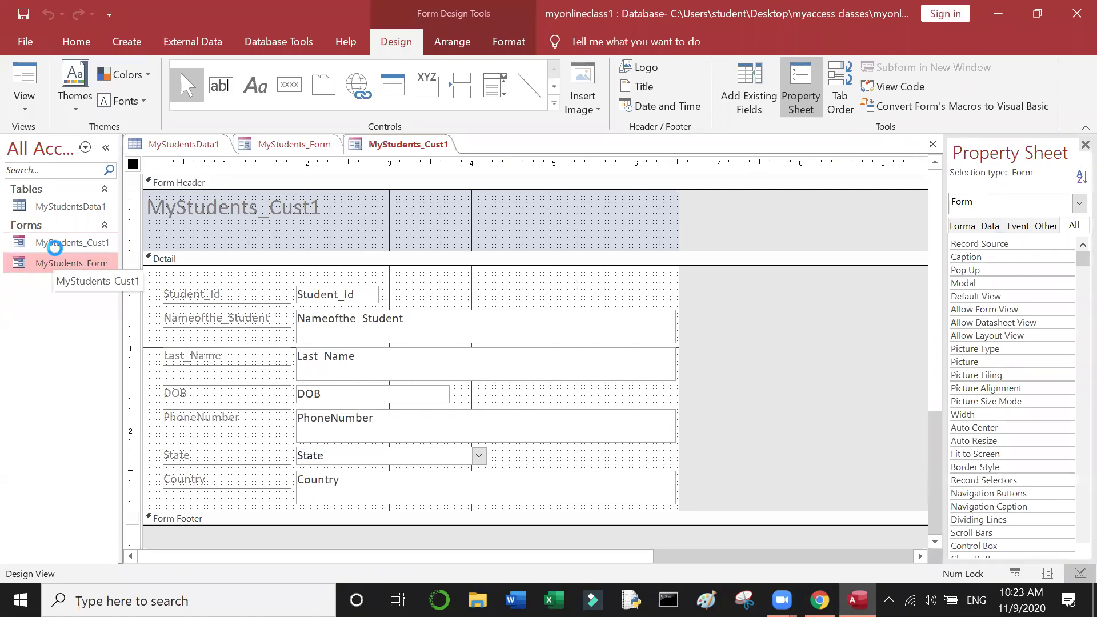
Step: Open MyStudents_Cust1, then MyStudents_Form, from the navigation pane and show MyStudents_Form's context menu
double_click(55, 247)
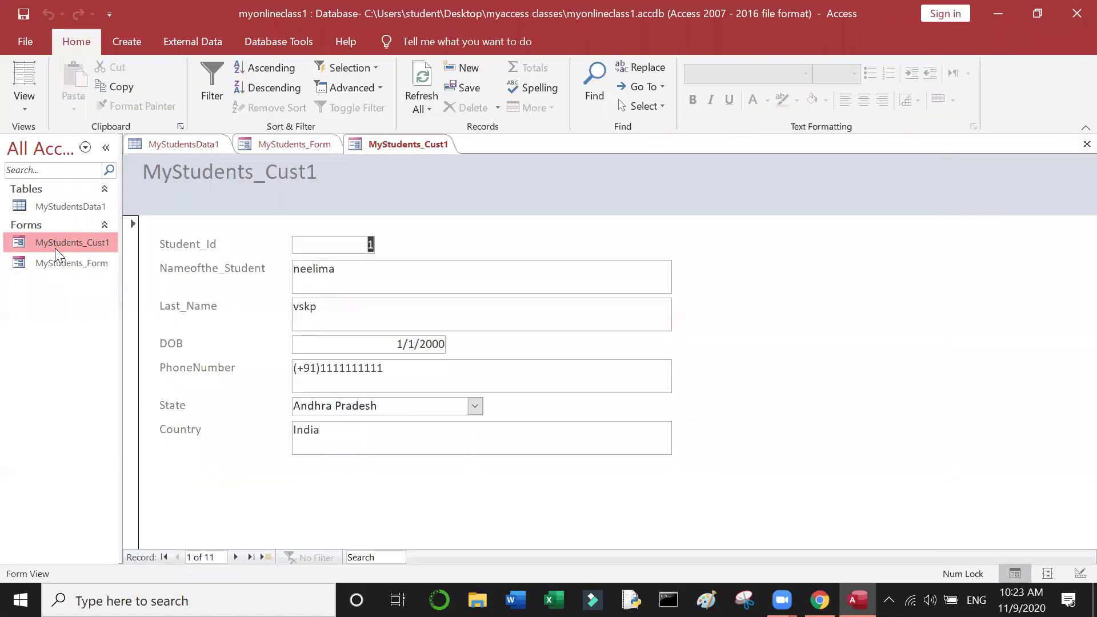
double_click(59, 264)
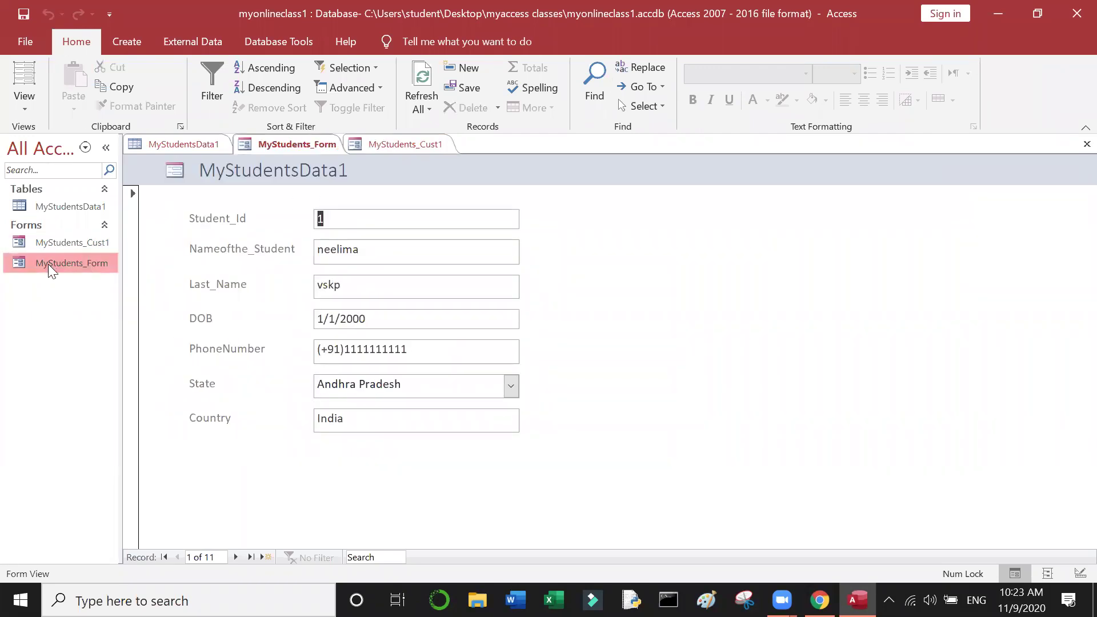
right_click(48, 264)
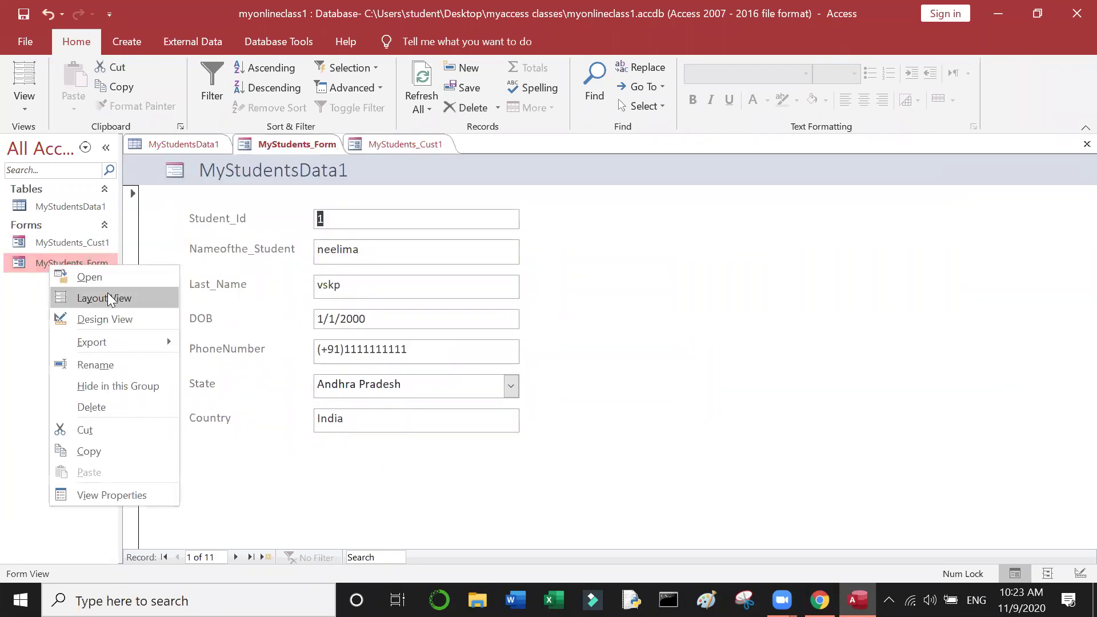
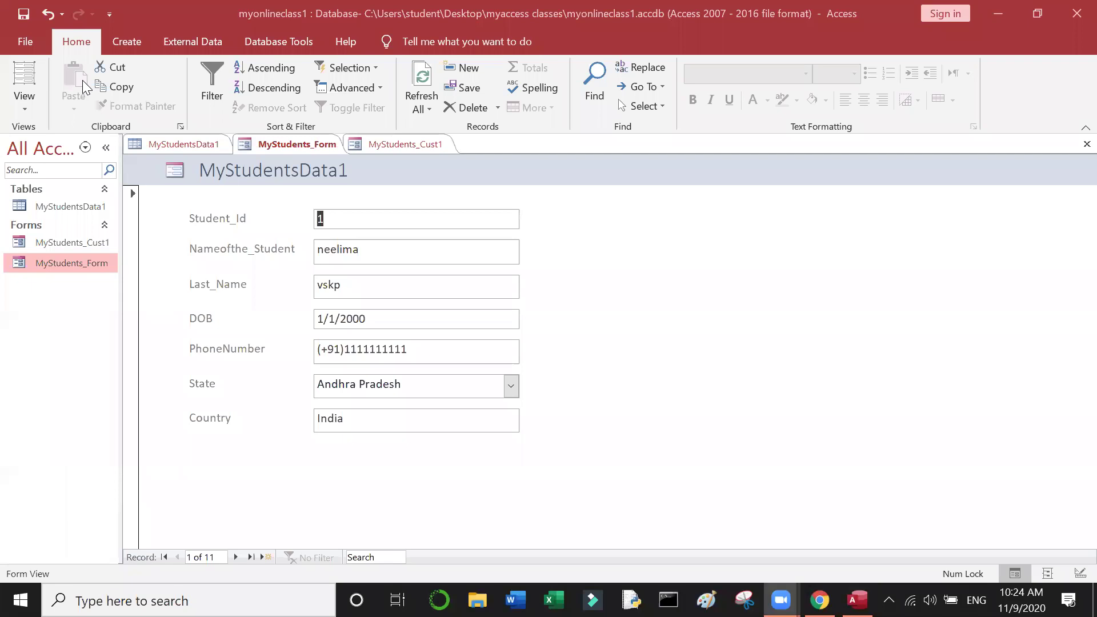
Step: Open MyStudents_Form from the Navigation Pane in Layout View, then in Design View
right_click(66, 265)
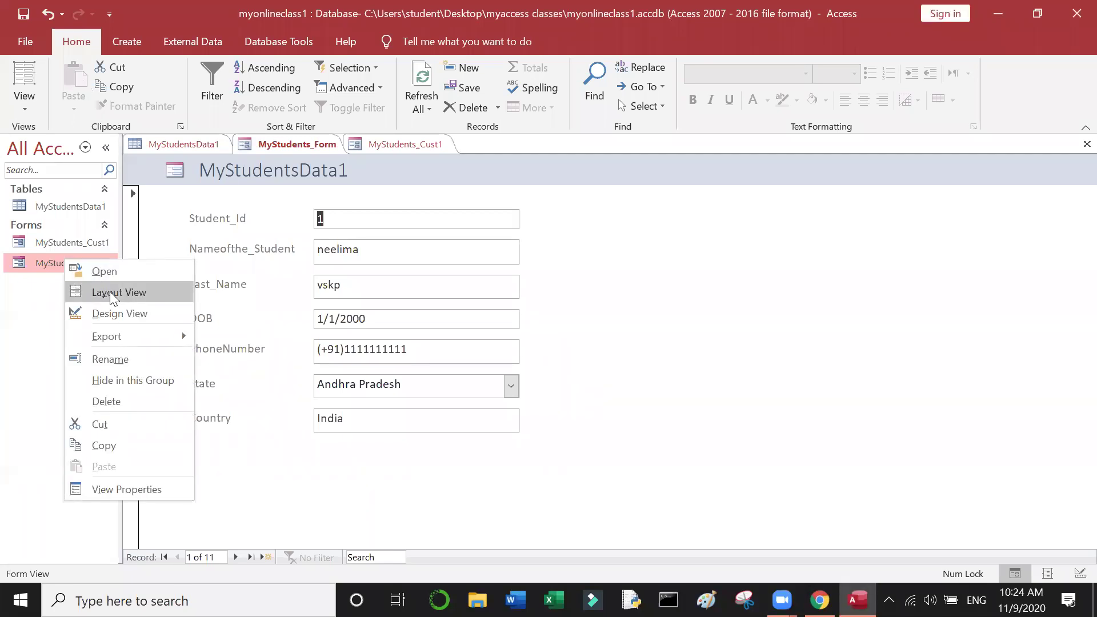
click(110, 291)
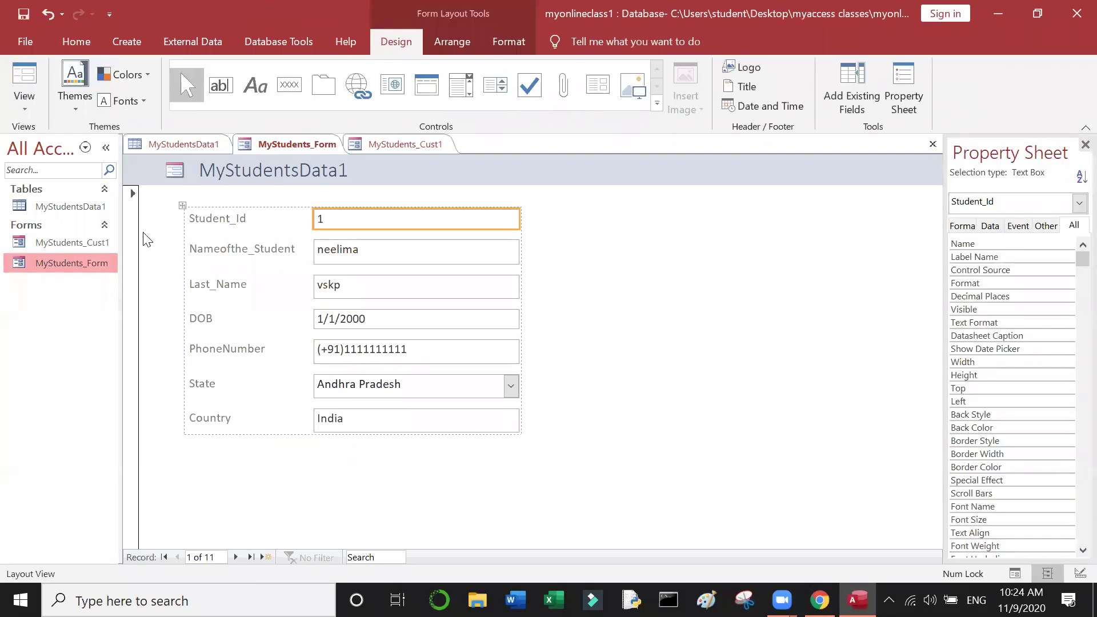
right_click(57, 266)
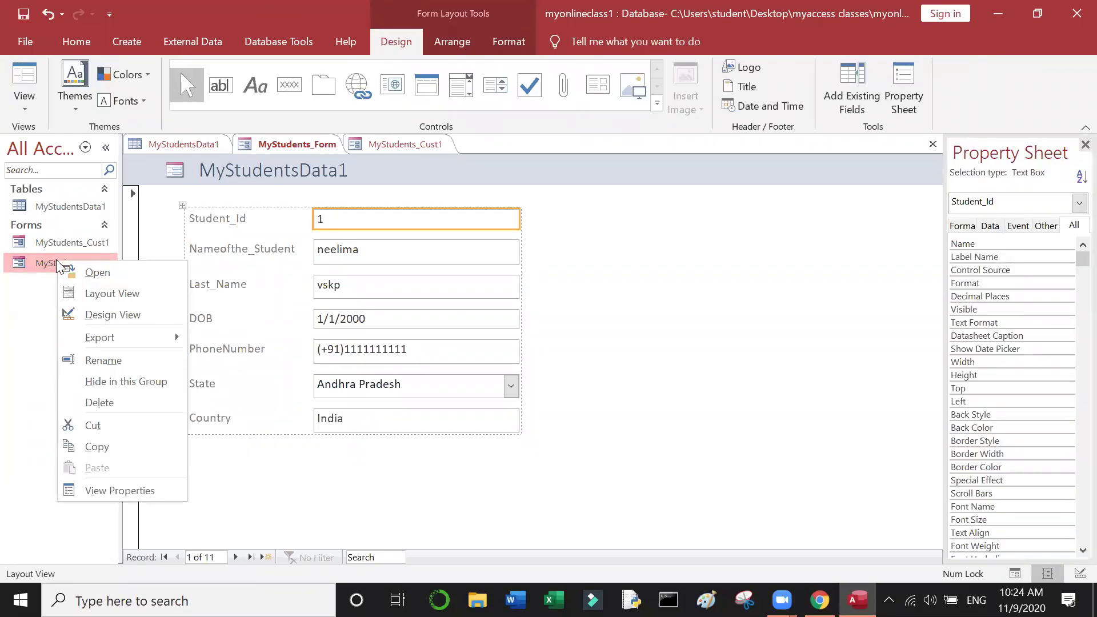
click(106, 315)
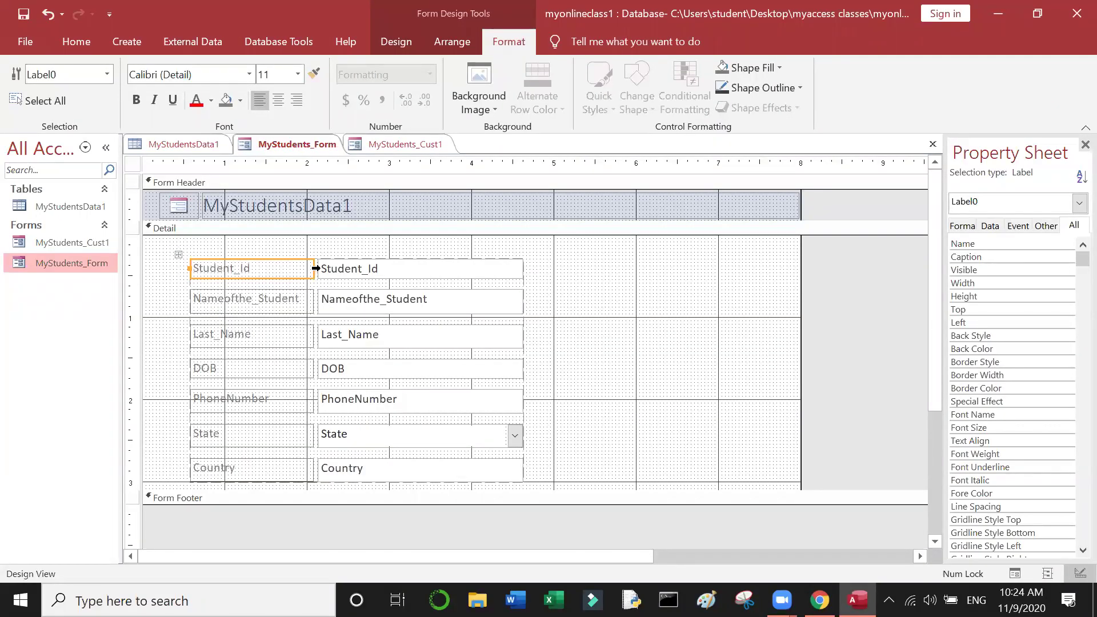
Step: Narrow the label column so the field boxes sit closer to their labels
click(307, 269)
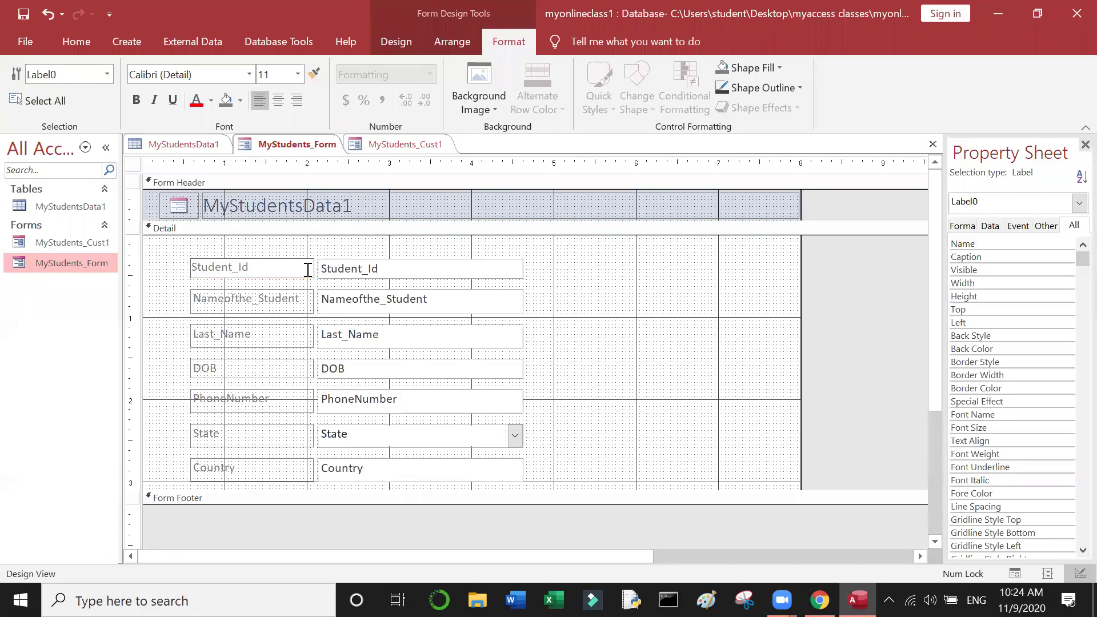
double_click(308, 273)
click(343, 275)
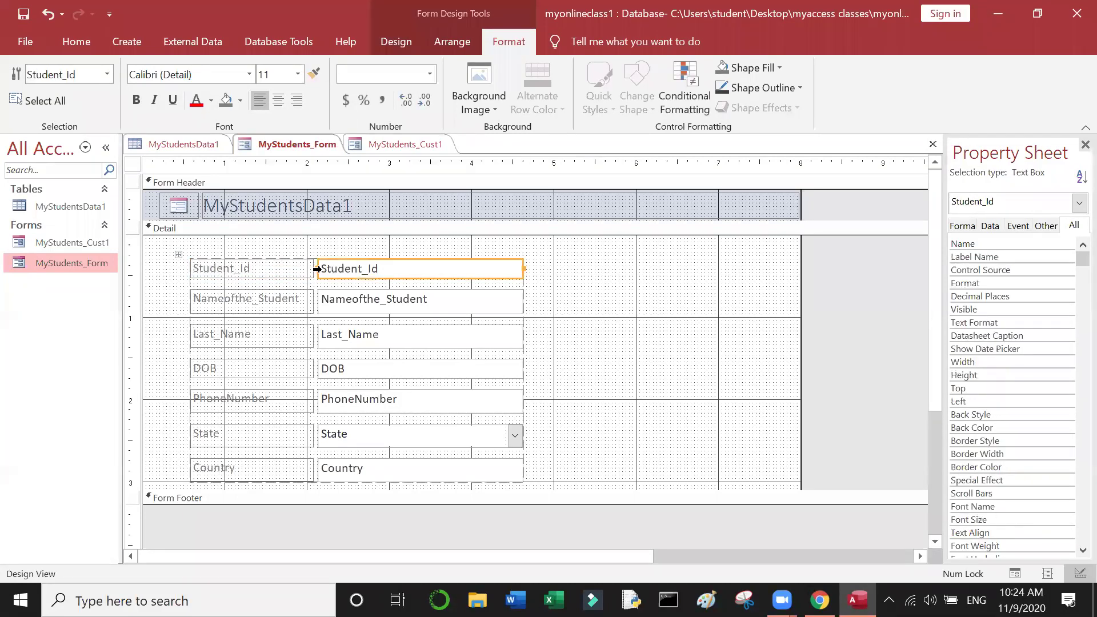
drag(315, 269, 244, 265)
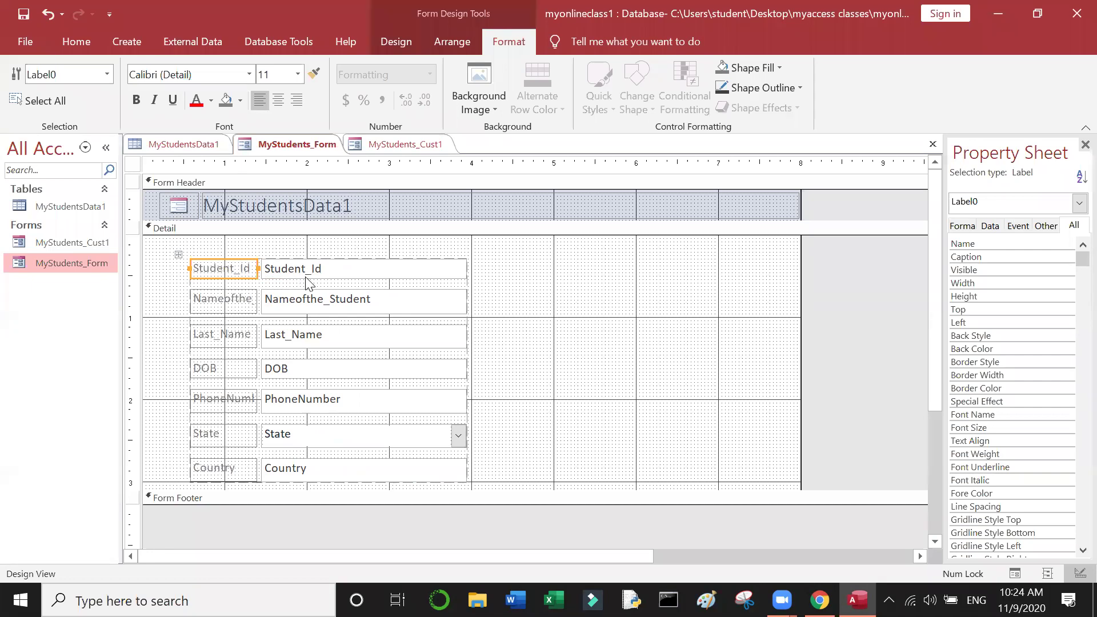
Step: Move the Nameofthe_Student label and its box to the right
click(236, 294)
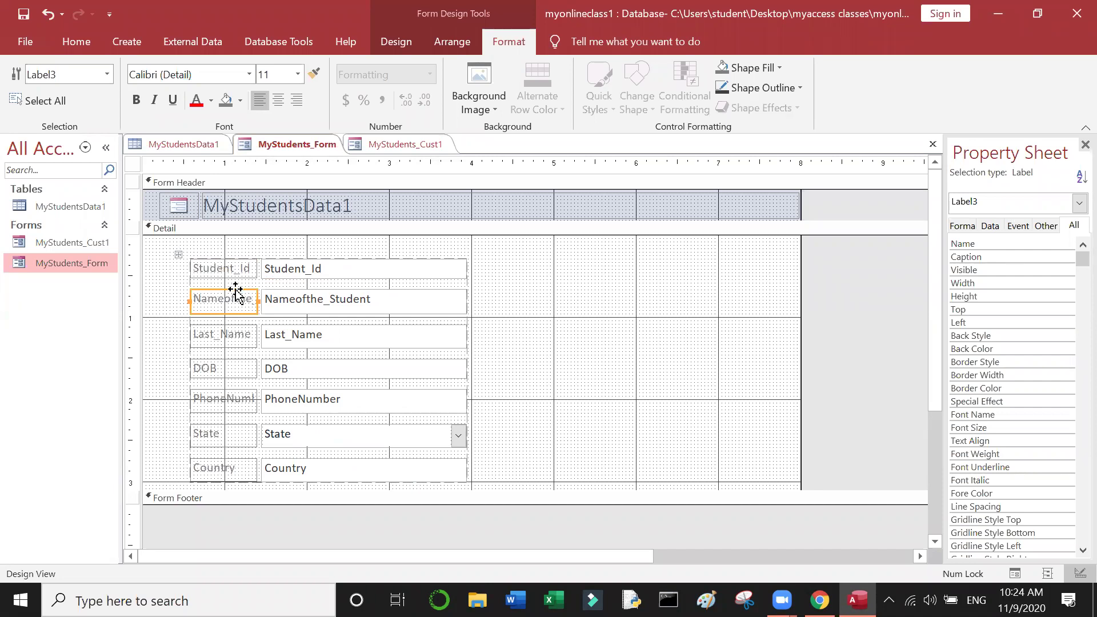
drag(236, 294, 490, 276)
click(125, 41)
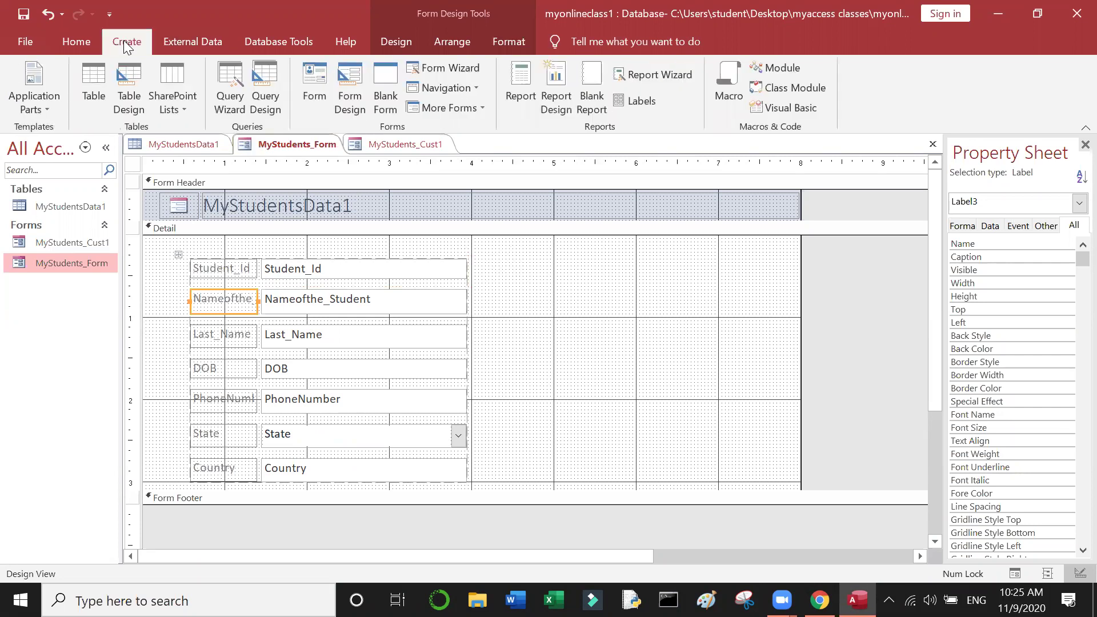
Step: Use the Form Wizard to build a columnar form with all seven fields, opened for design changes
click(462, 68)
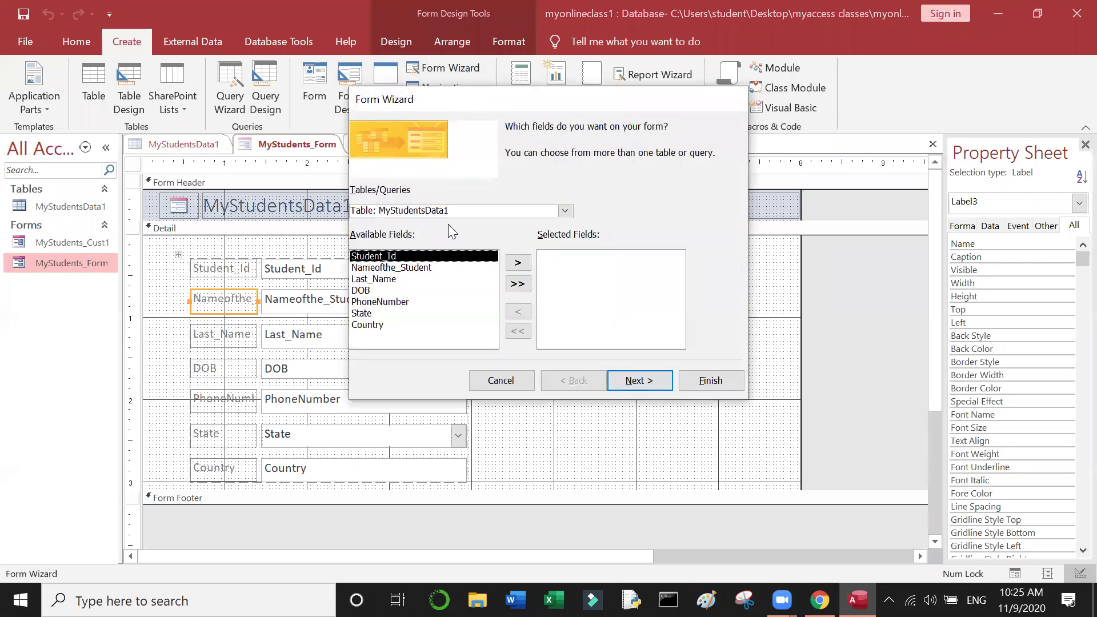
click(524, 282)
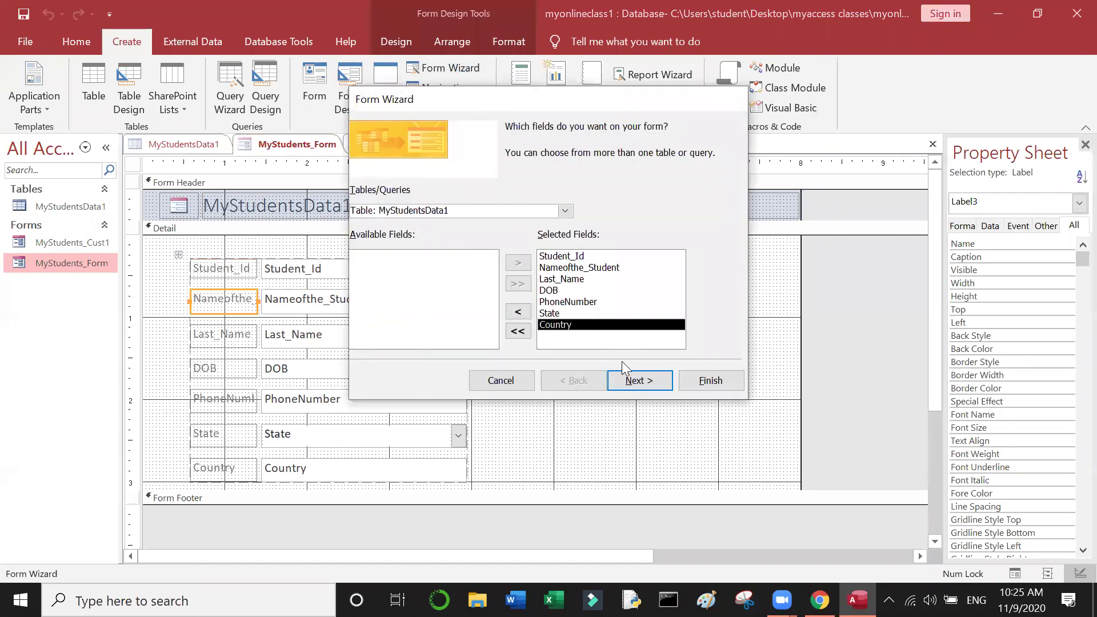
click(639, 381)
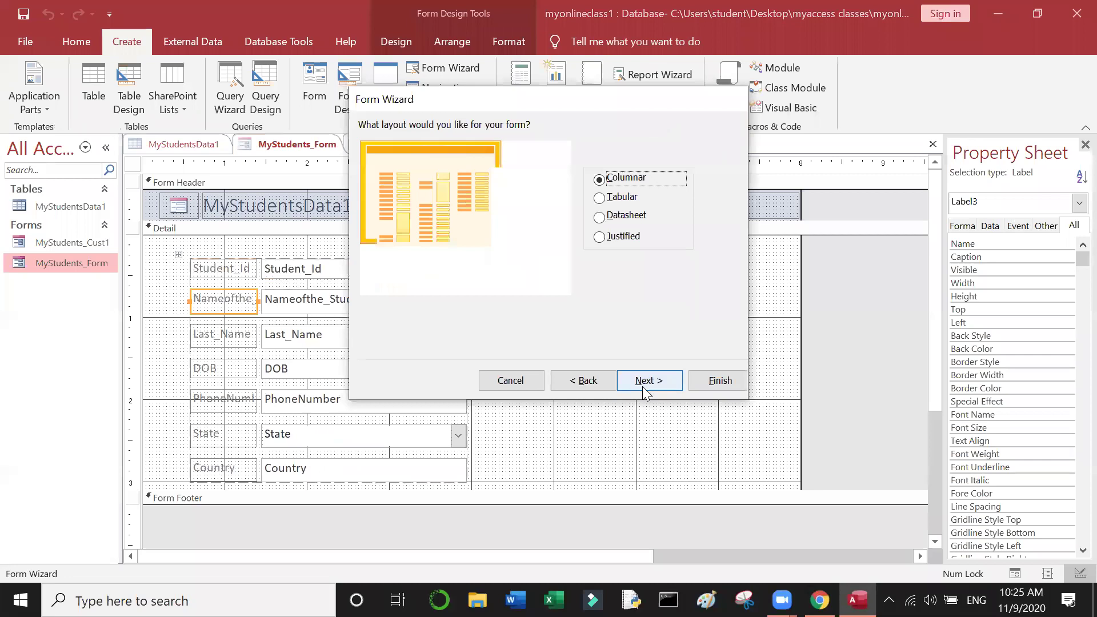
click(649, 382)
click(511, 289)
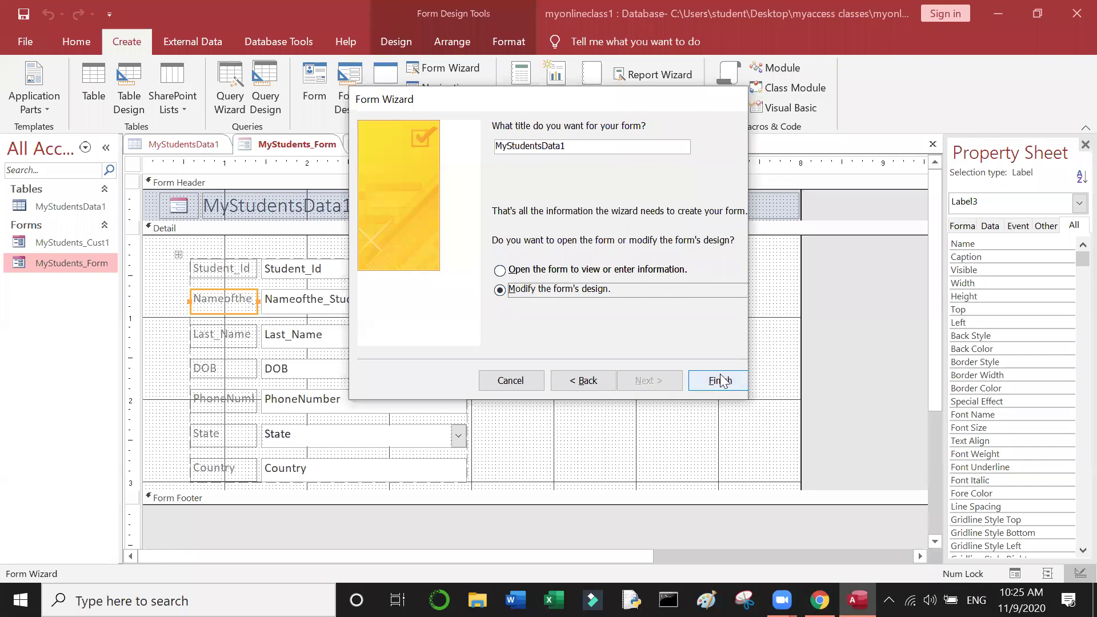
click(719, 381)
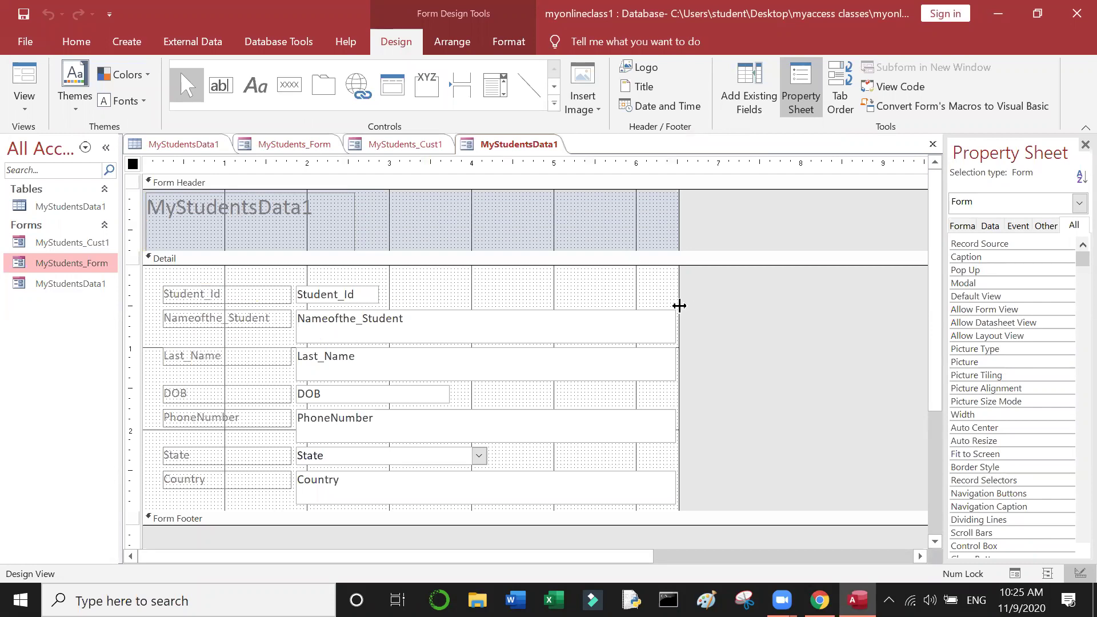
Step: Widen the form's design area and resize the Student_Id label
drag(679, 306, 914, 341)
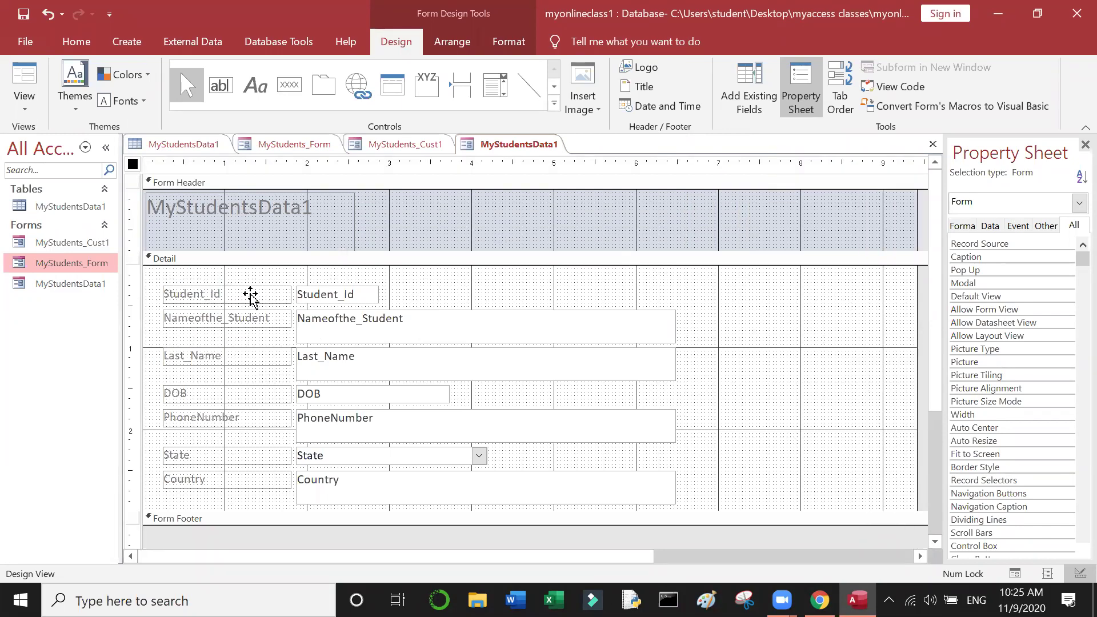
click(270, 295)
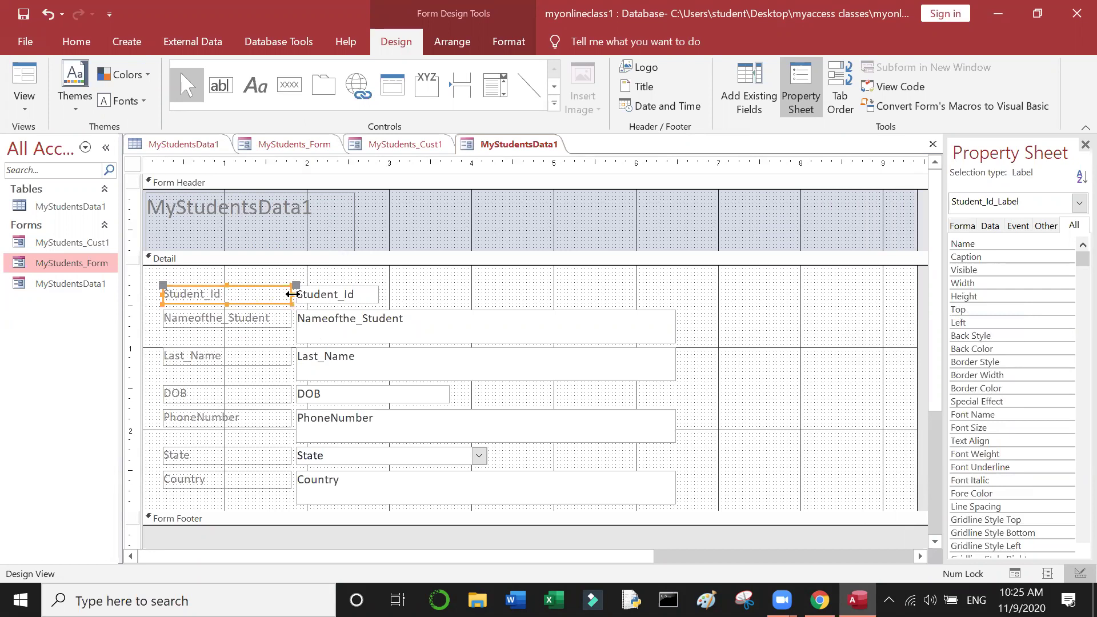
click(259, 292)
drag(258, 292, 234, 294)
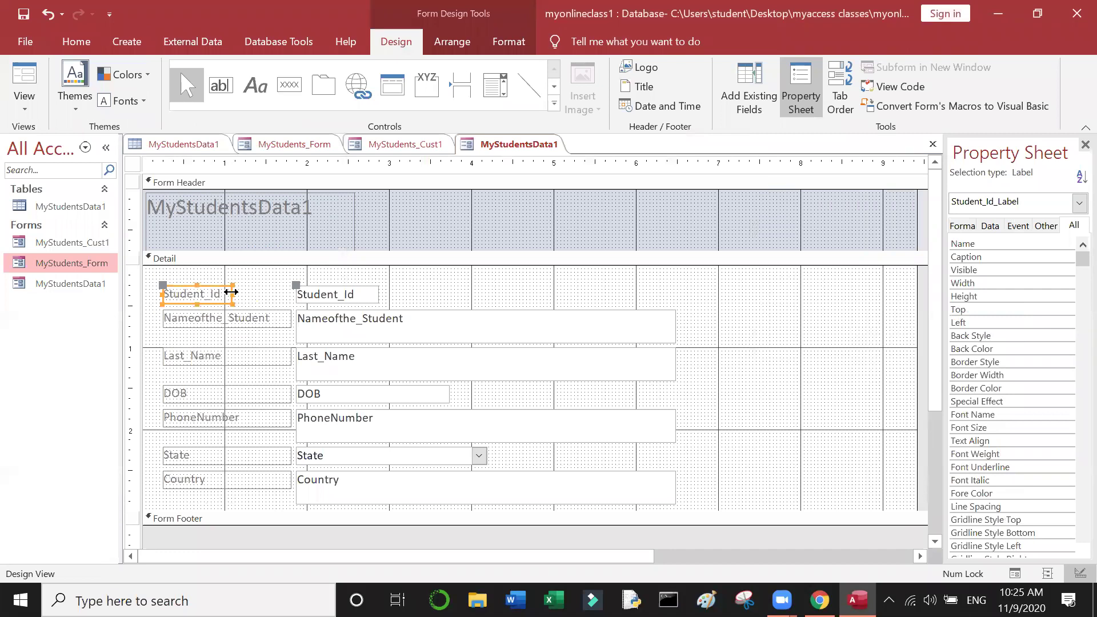
mouse_move(231, 292)
mouse_down()
mouse_move(293, 294)
mouse_move(227, 295)
mouse_up()
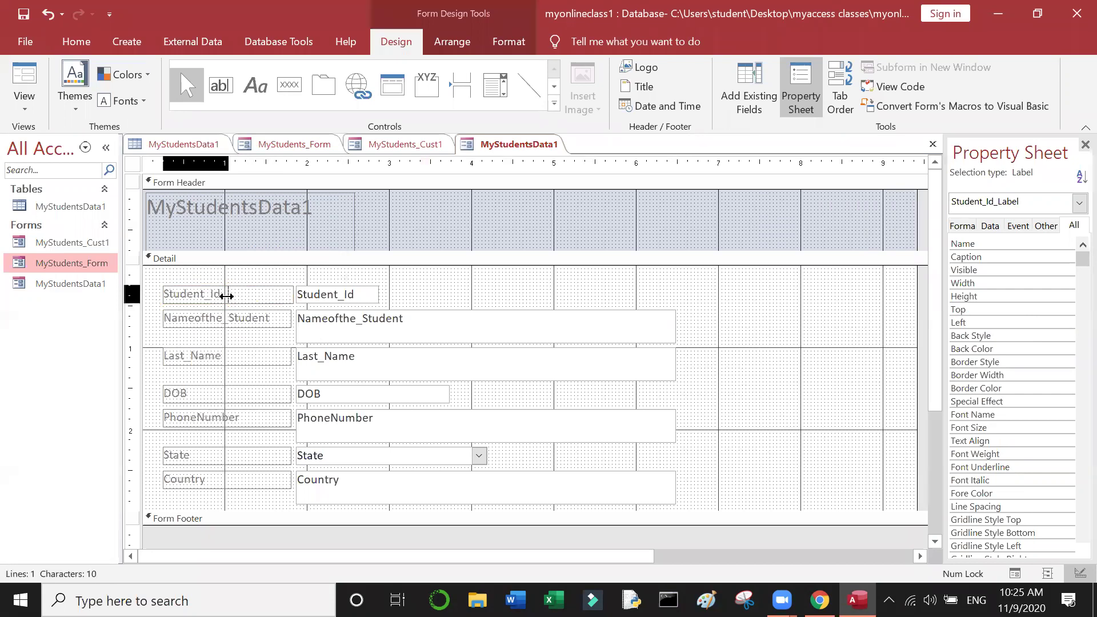
Step: Shift the Student_Id label and box left and shrink the box to fit its content
click(340, 294)
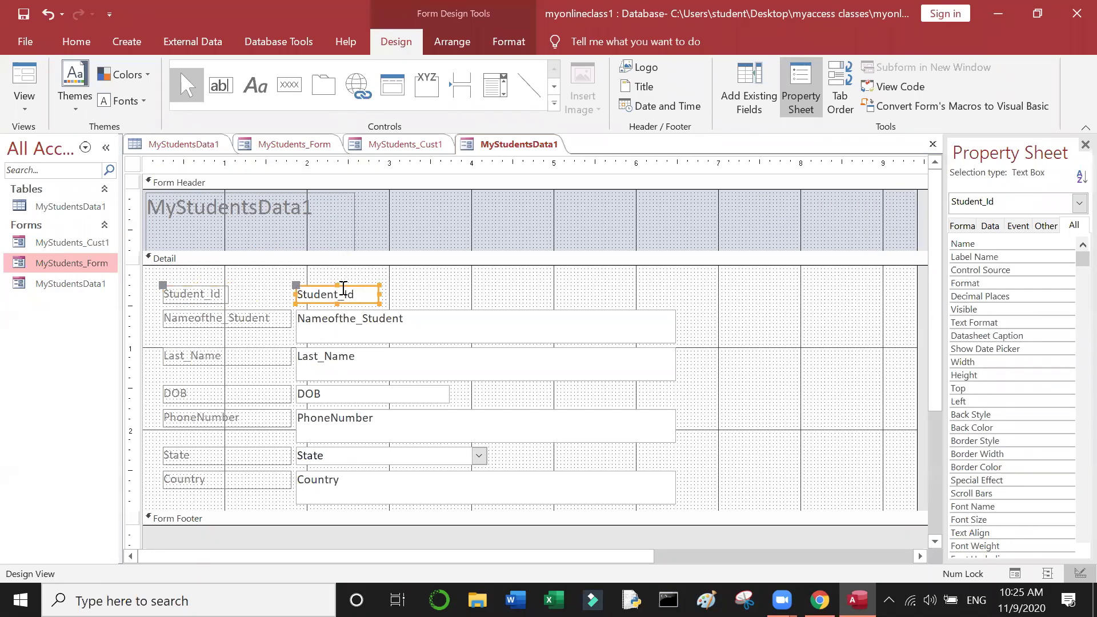
drag(353, 290, 277, 290)
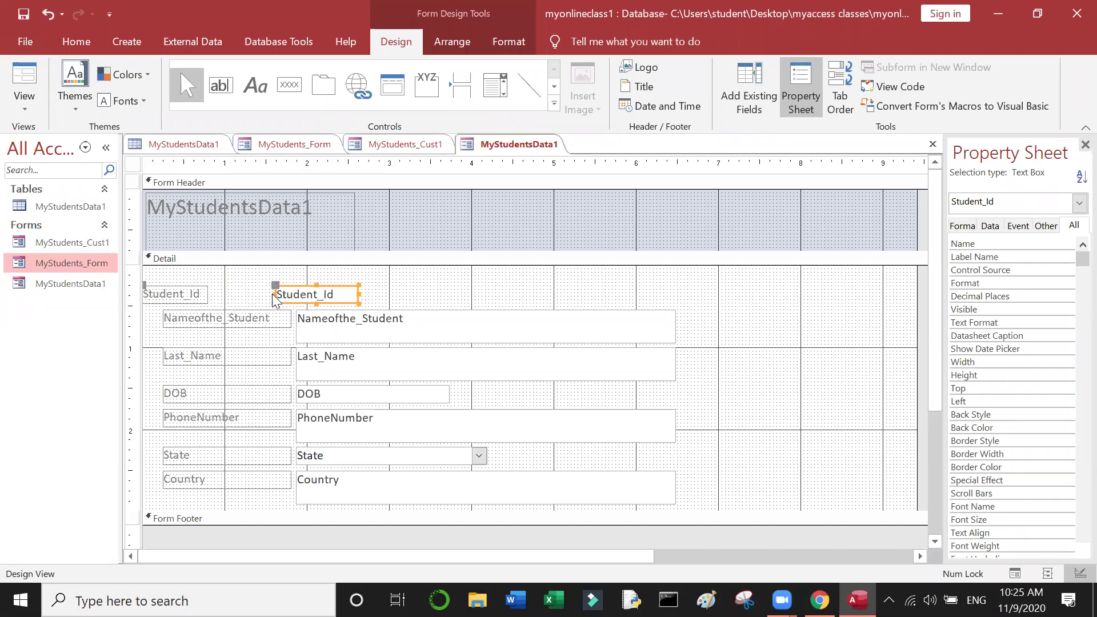
click(272, 294)
drag(272, 294, 217, 298)
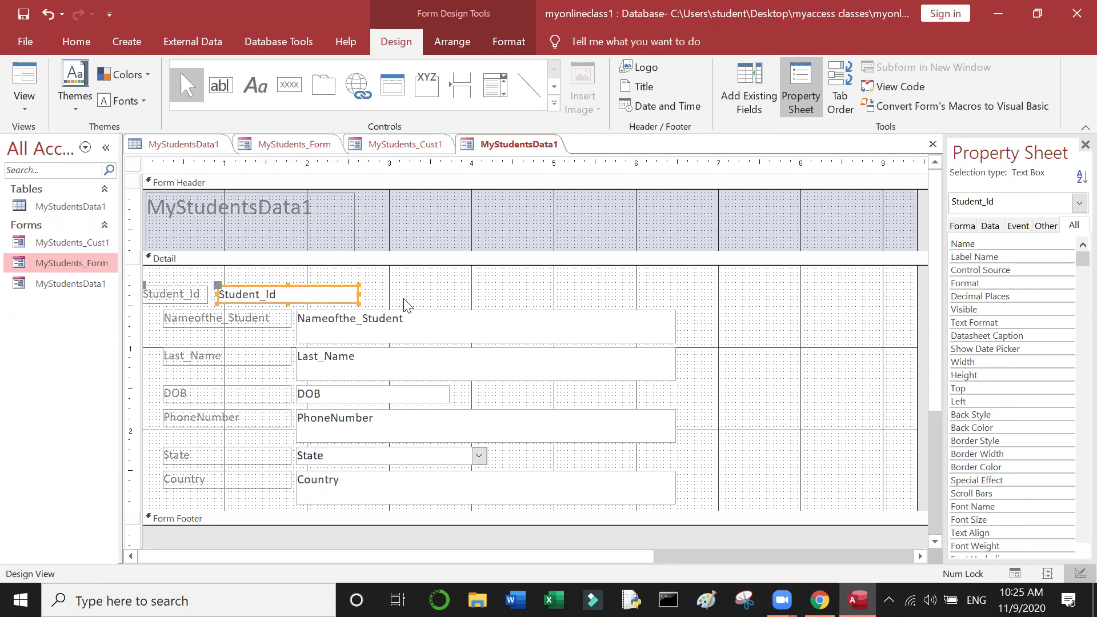
drag(359, 293, 432, 294)
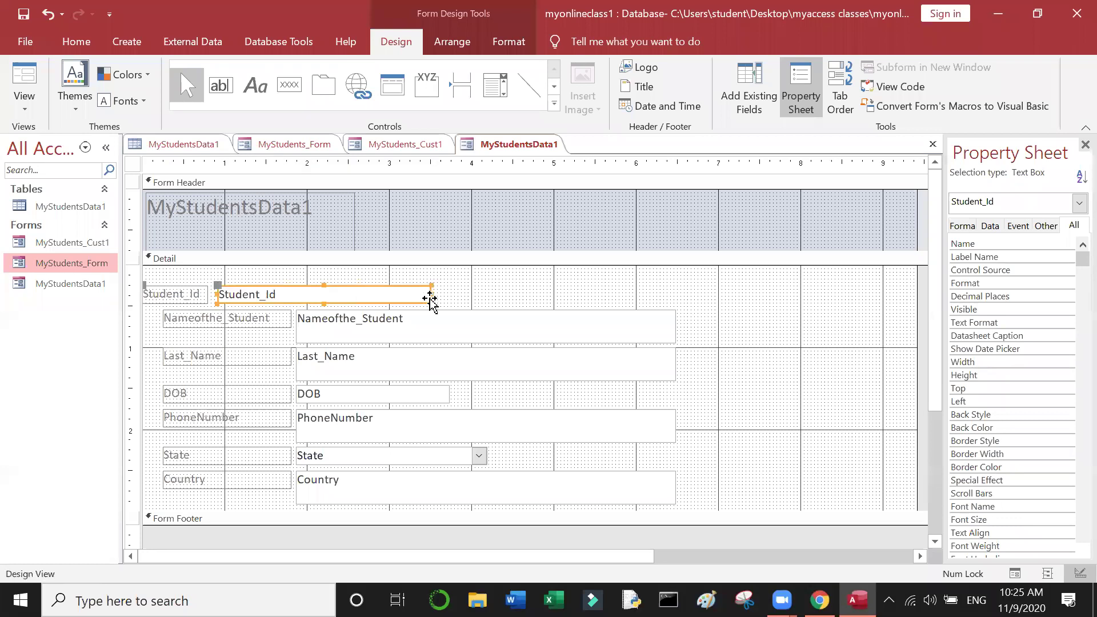
click(227, 318)
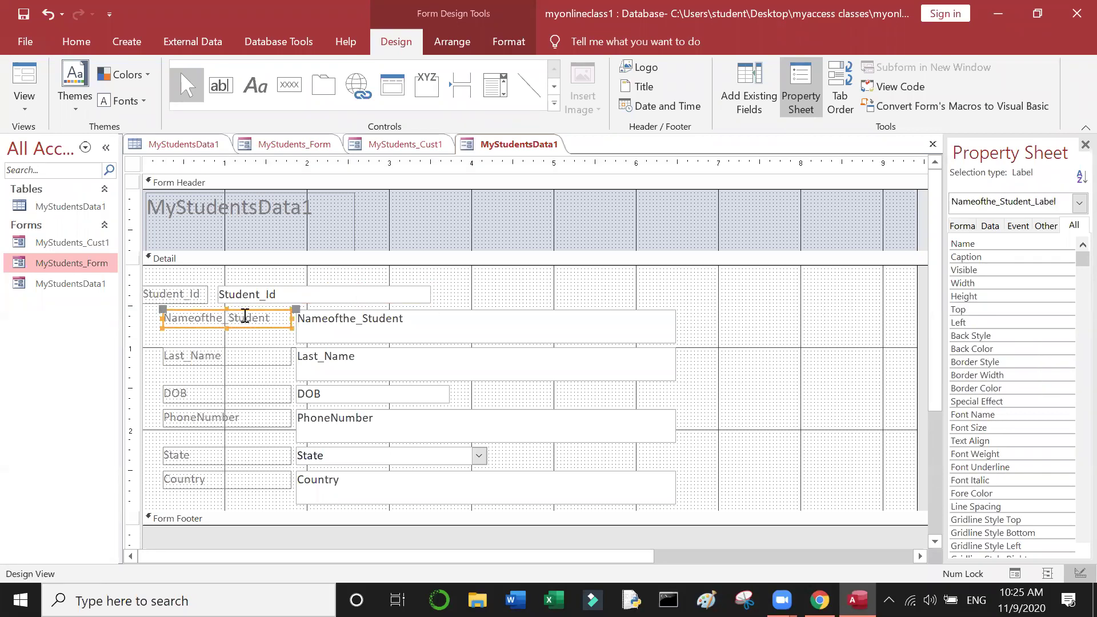
click(391, 295)
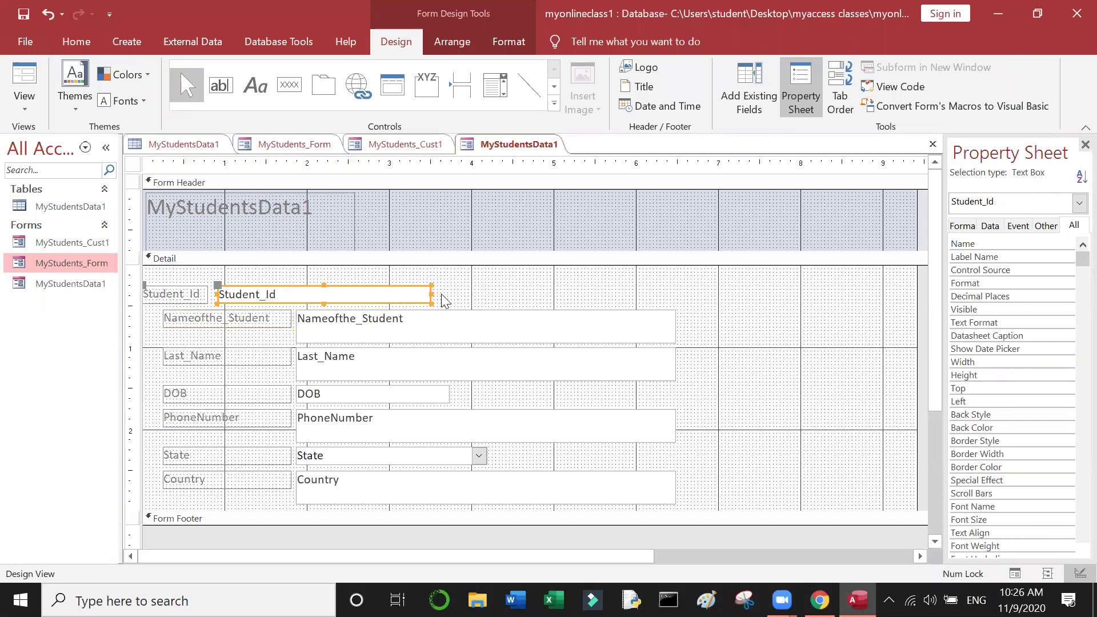
drag(431, 293, 283, 301)
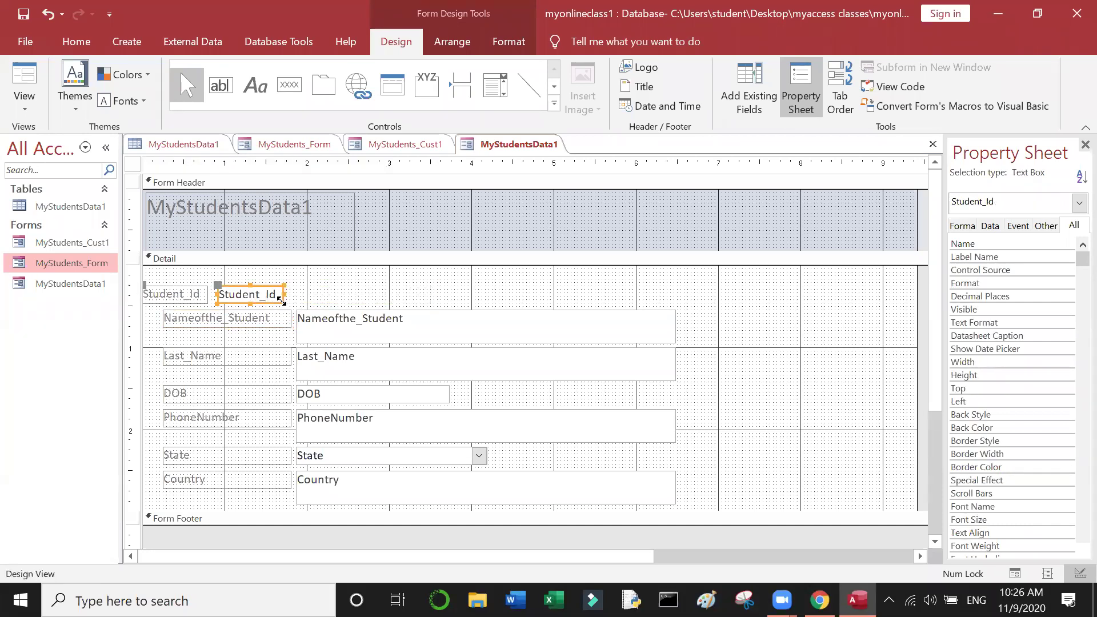
click(239, 321)
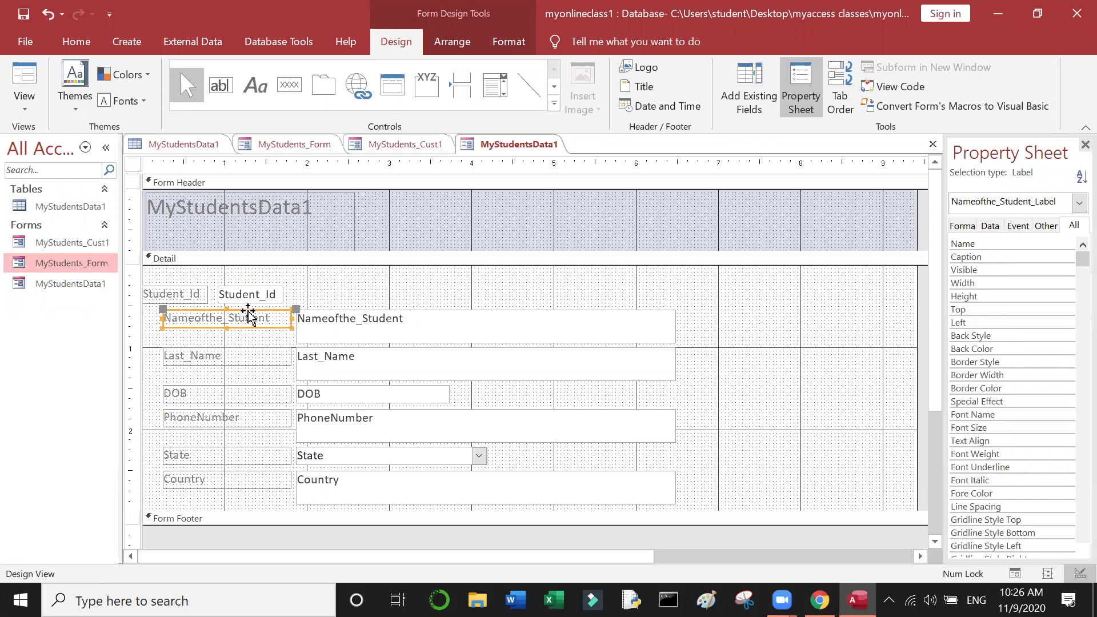
Step: Move Nameofthe_Student beside Student_Id on the top row with a one-line, narrower box
drag(249, 314, 384, 290)
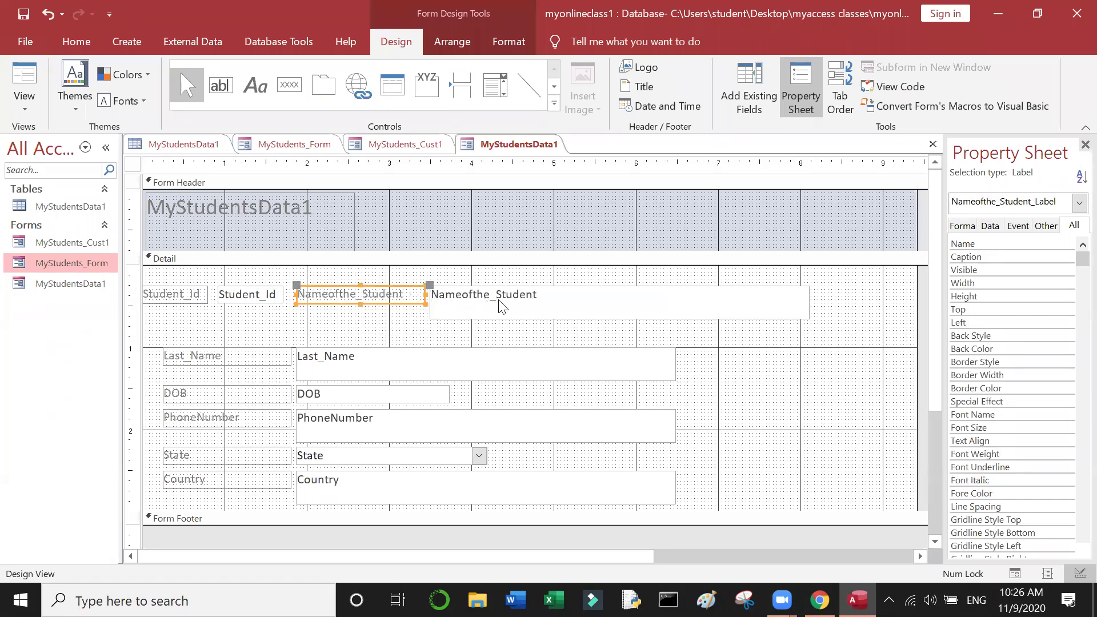
drag(425, 295, 413, 300)
click(443, 301)
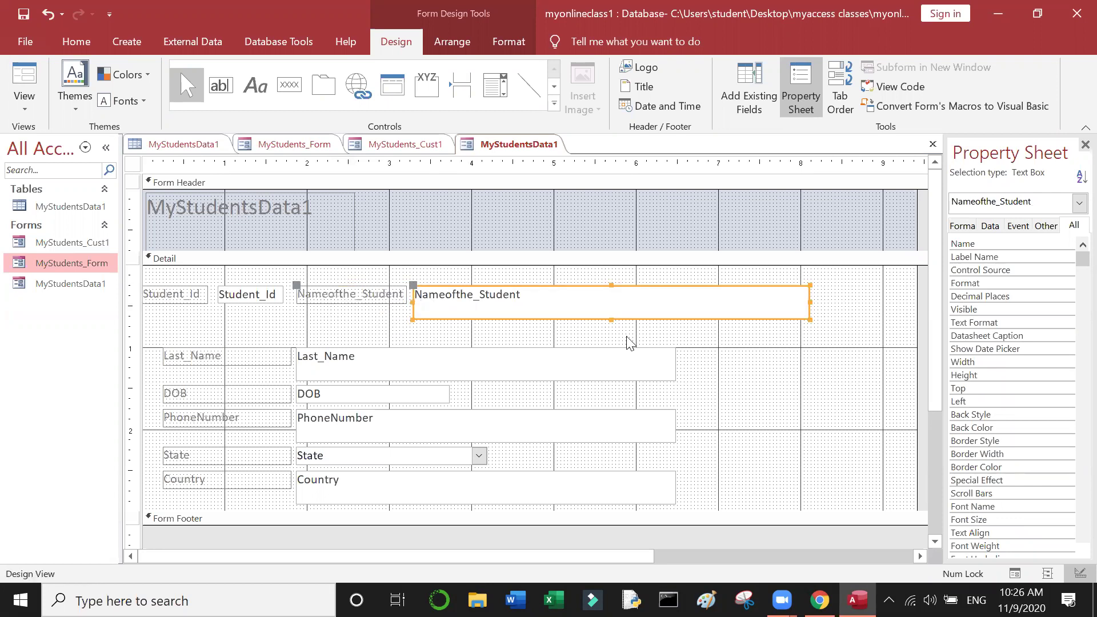
drag(611, 320, 611, 305)
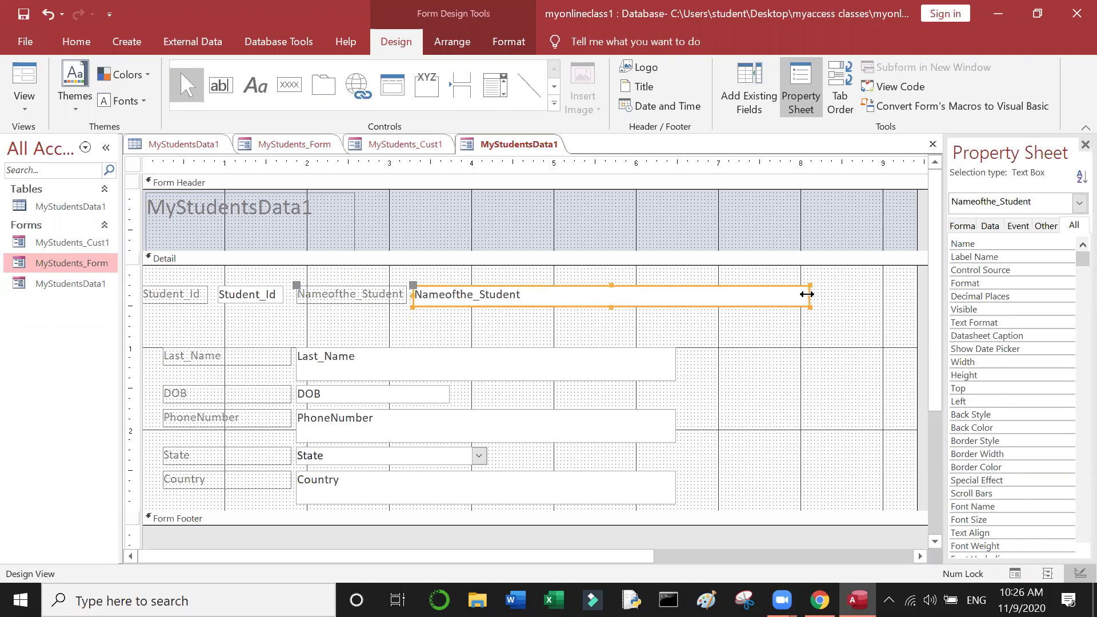
drag(810, 294, 733, 293)
click(727, 316)
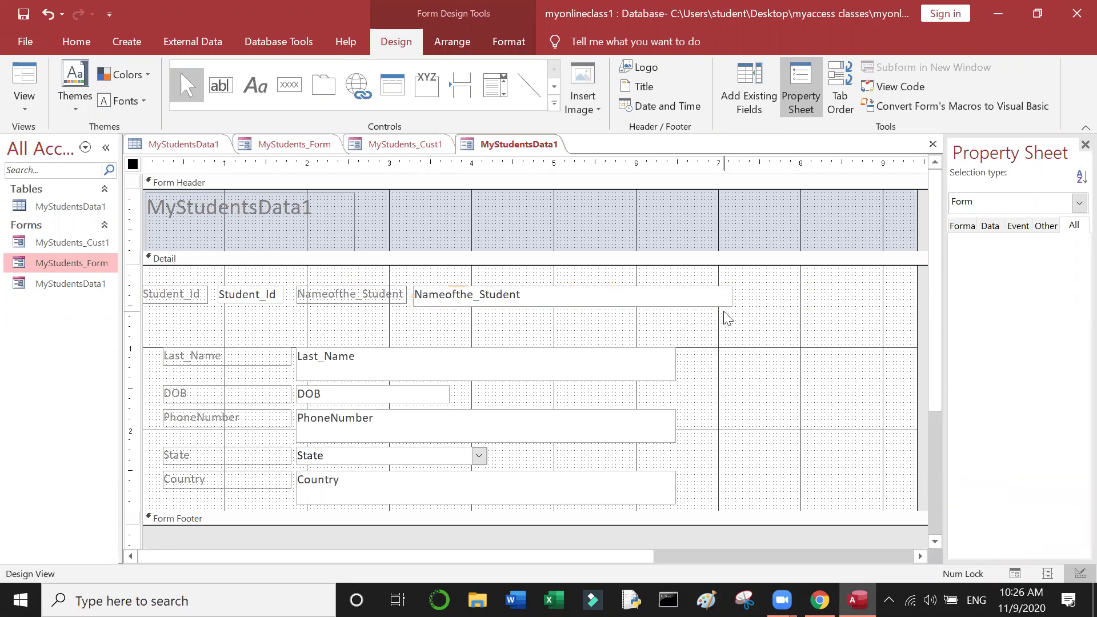
click(554, 294)
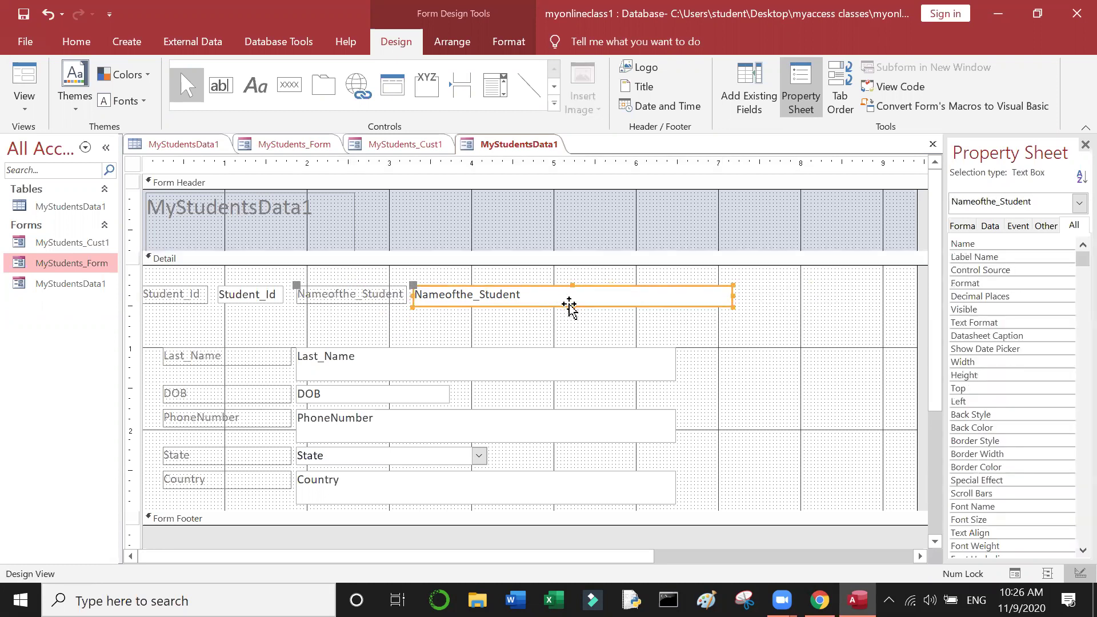
click(571, 306)
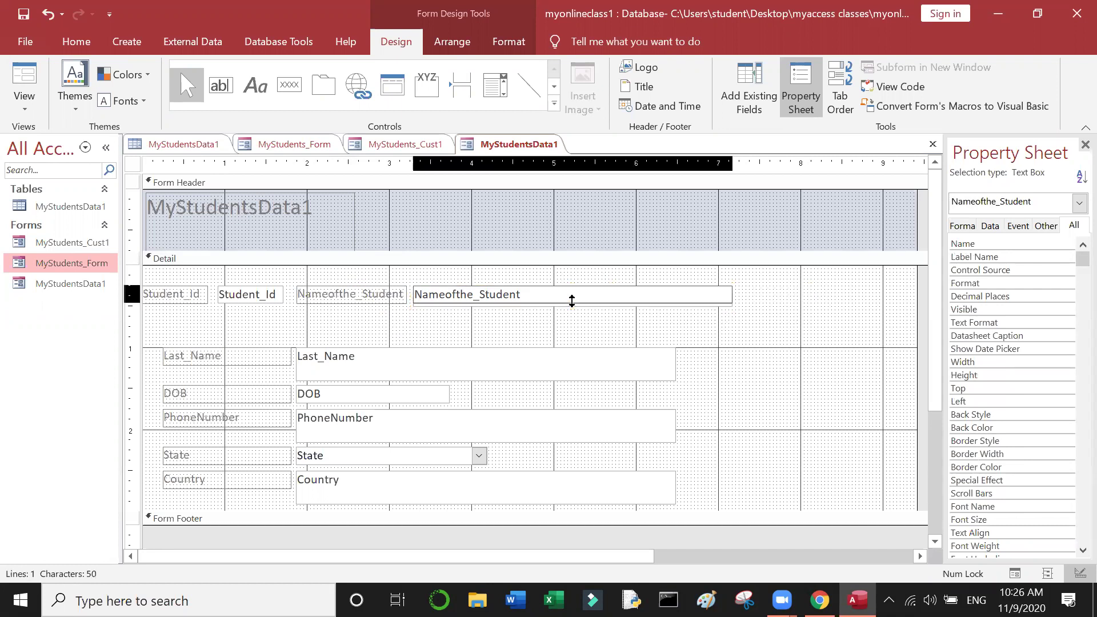
click(551, 325)
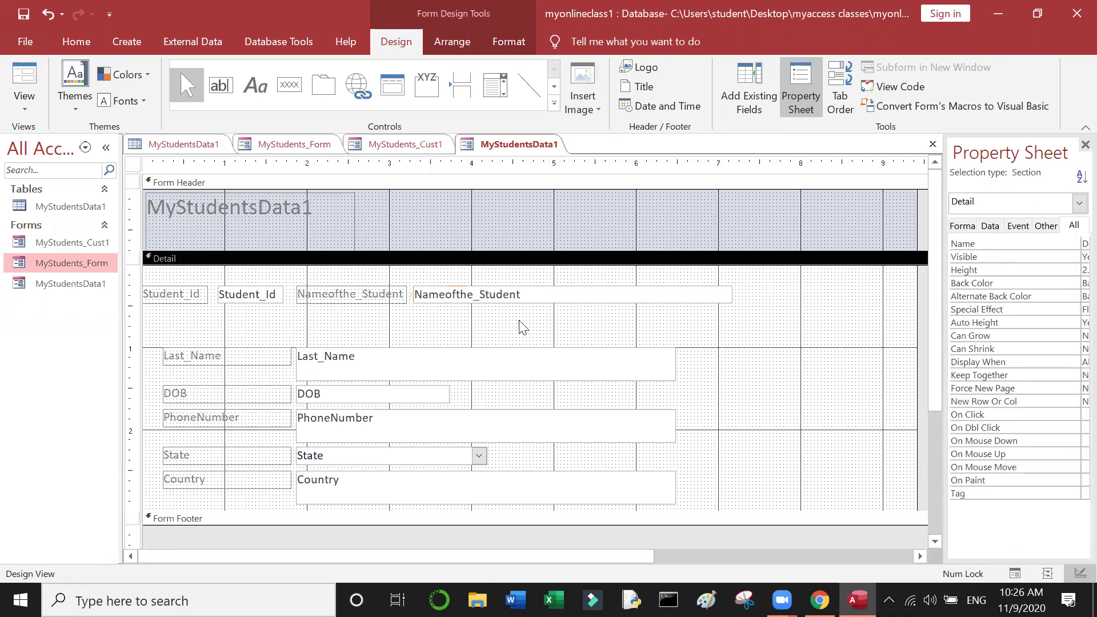
click(267, 354)
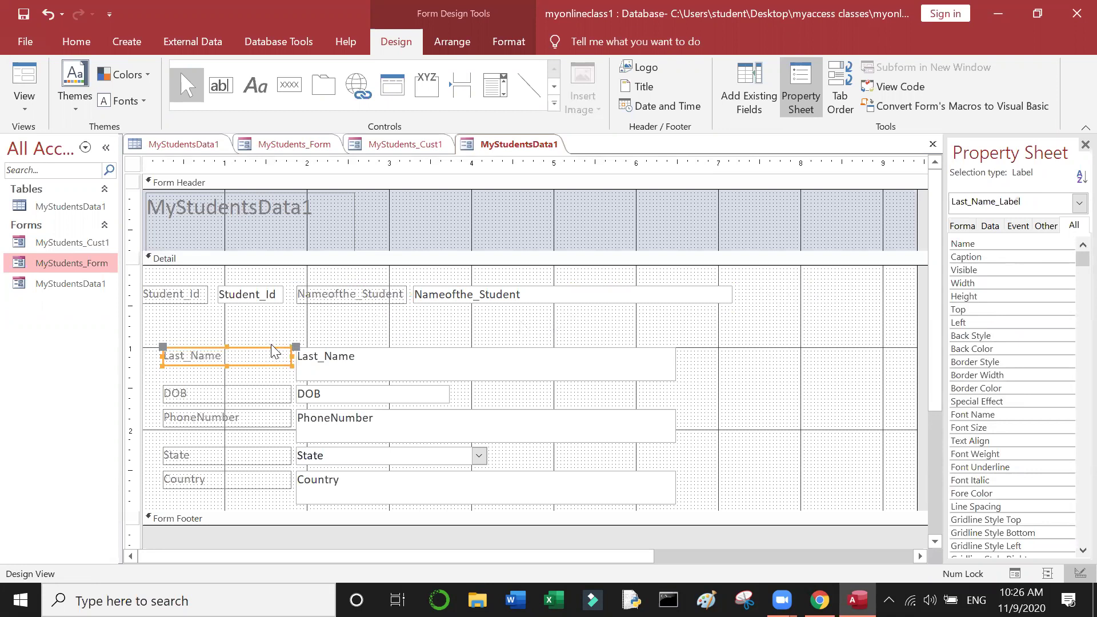
Step: Place Last_Name under Student_Id and shrink its box to a short, narrow line beside the label
drag(270, 351, 209, 321)
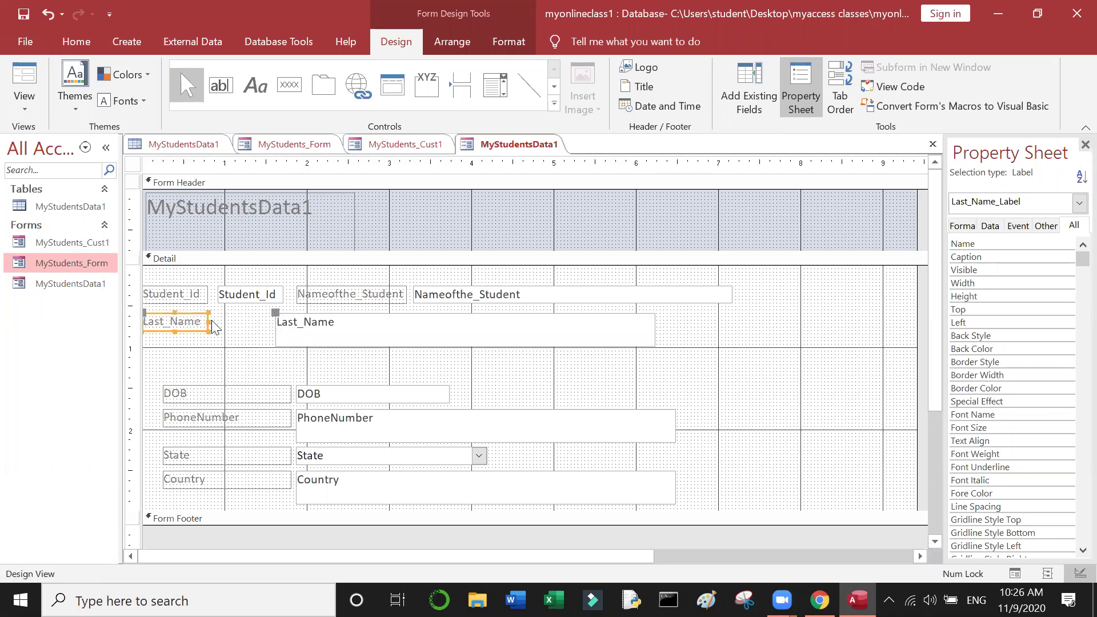
click(375, 337)
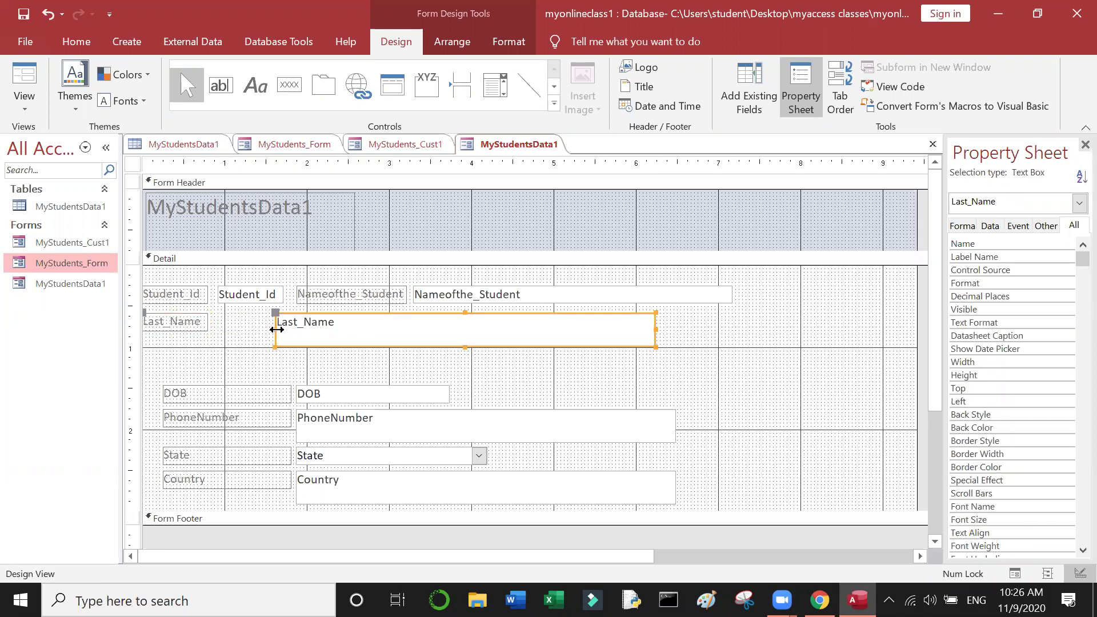
drag(276, 329, 218, 321)
click(338, 366)
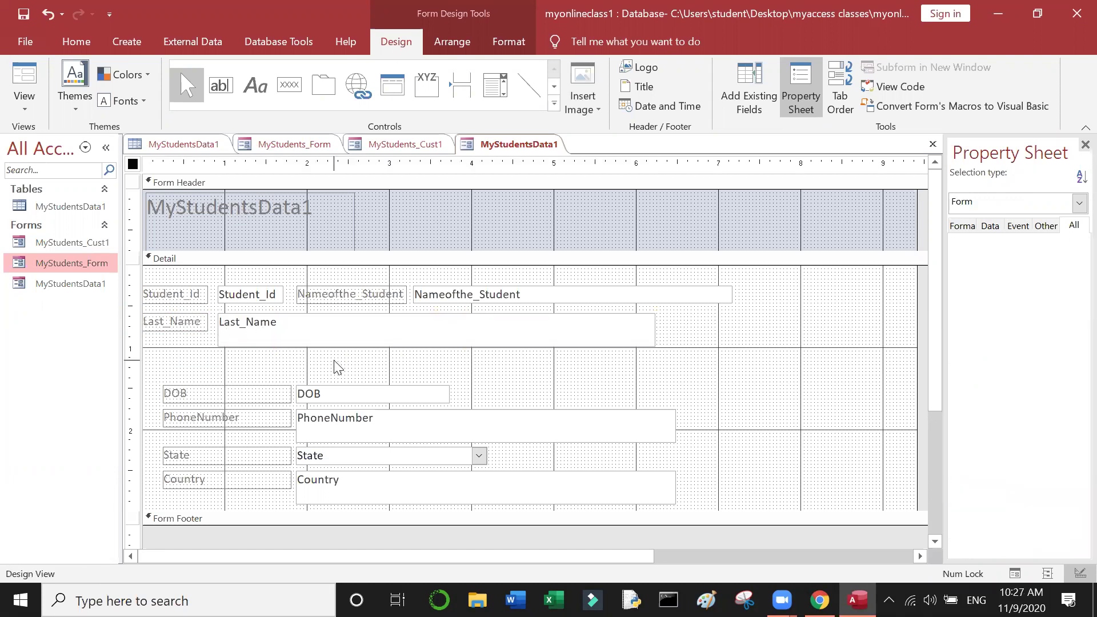
click(421, 347)
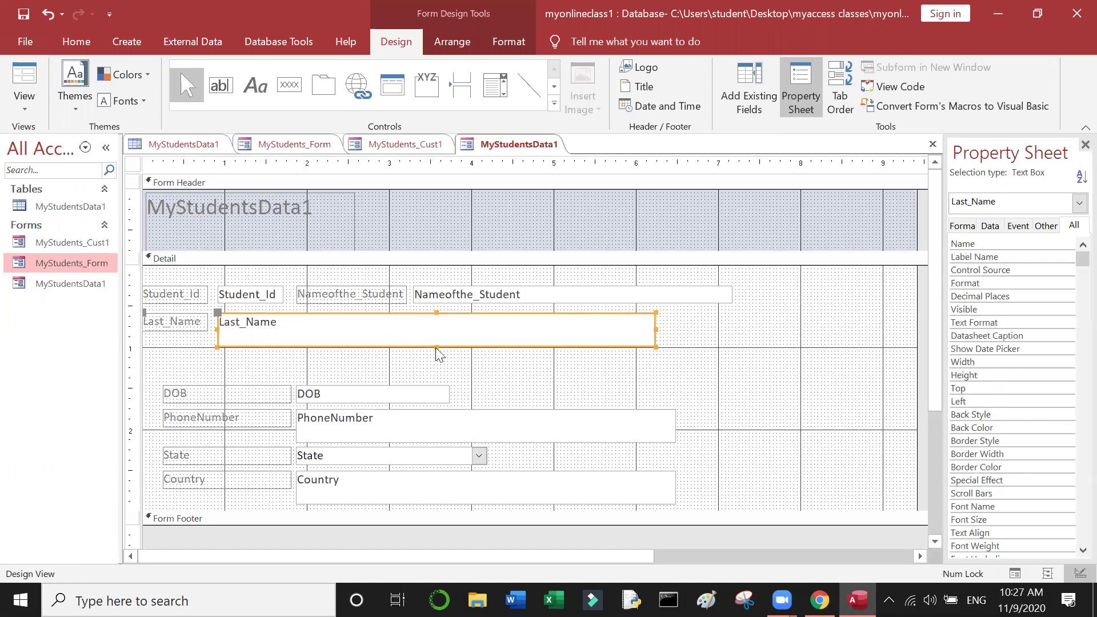
drag(434, 346, 436, 331)
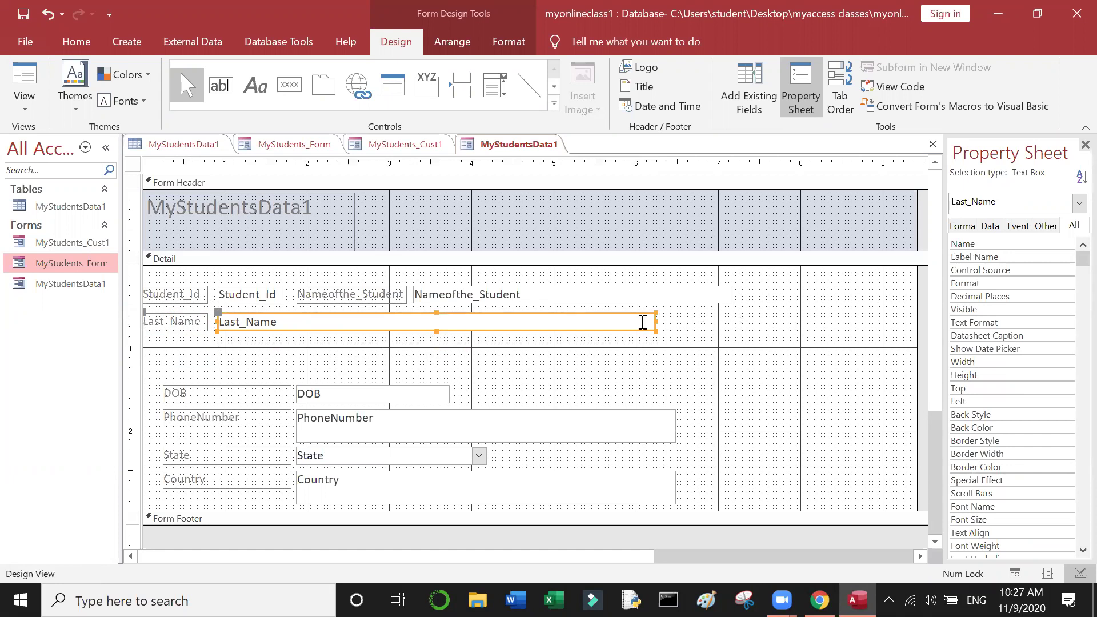
drag(658, 326, 369, 331)
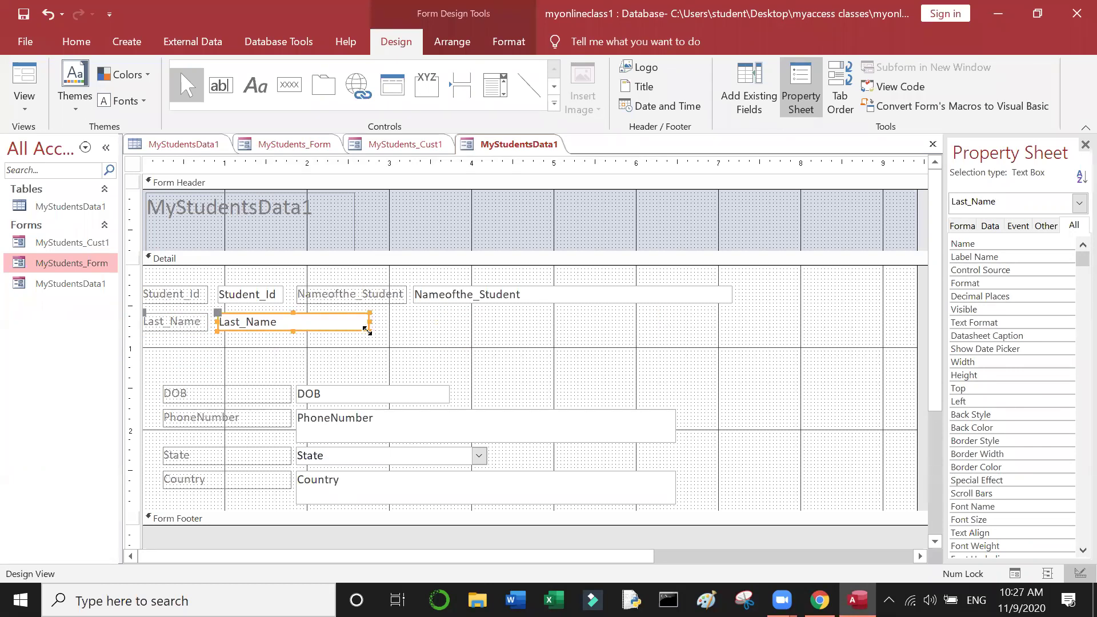
click(433, 357)
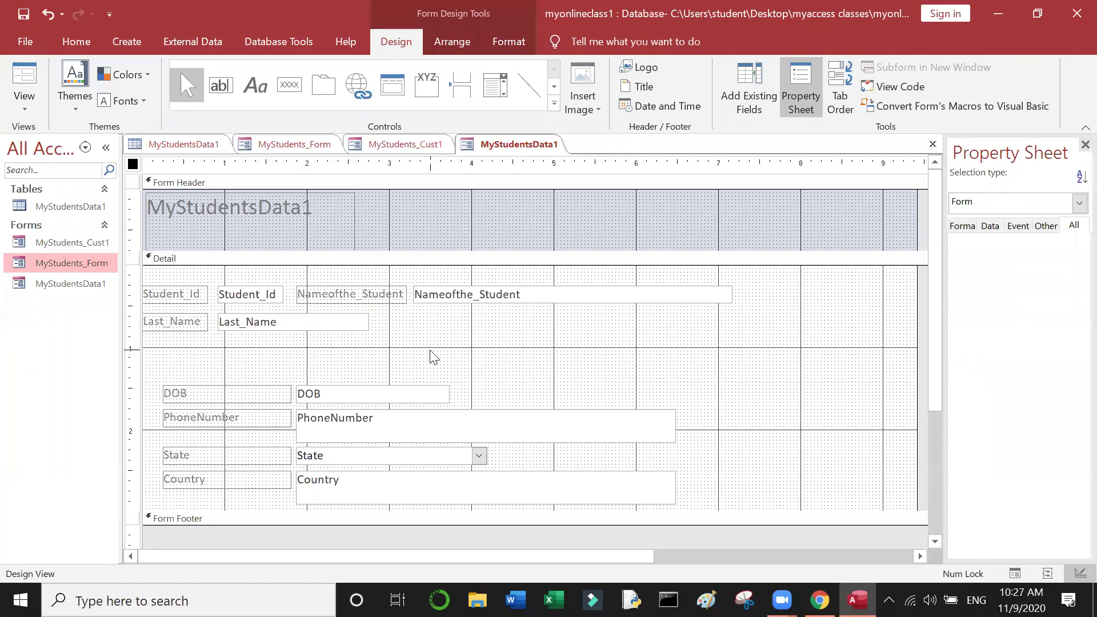
Step: Move the DOB label beside Last_Name and narrow the DOB box to sit next to it
click(257, 387)
drag(257, 388, 418, 323)
click(557, 325)
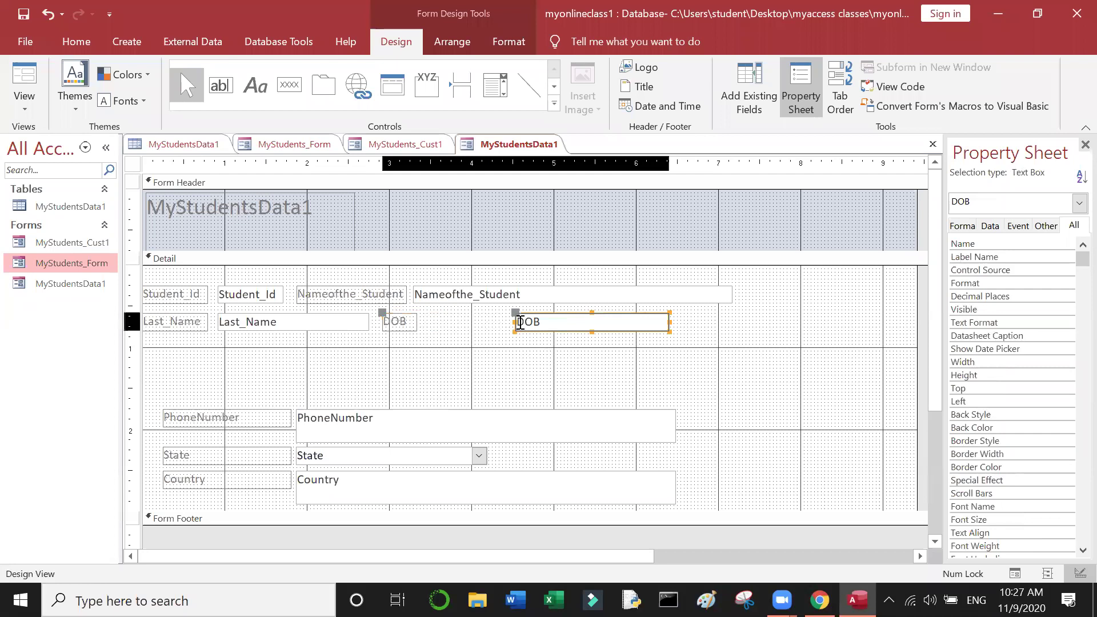
drag(508, 323, 424, 322)
drag(669, 323, 512, 322)
click(508, 343)
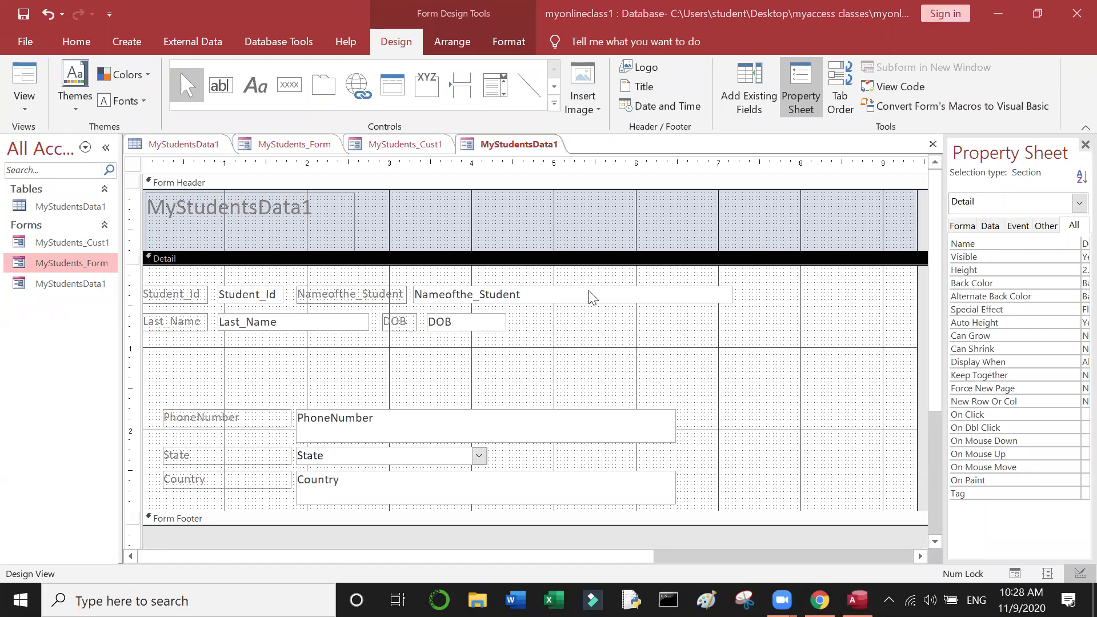
Step: Move the PhoneNumber label beside DOB and make its text box shorter and narrower
click(256, 415)
drag(526, 335, 610, 311)
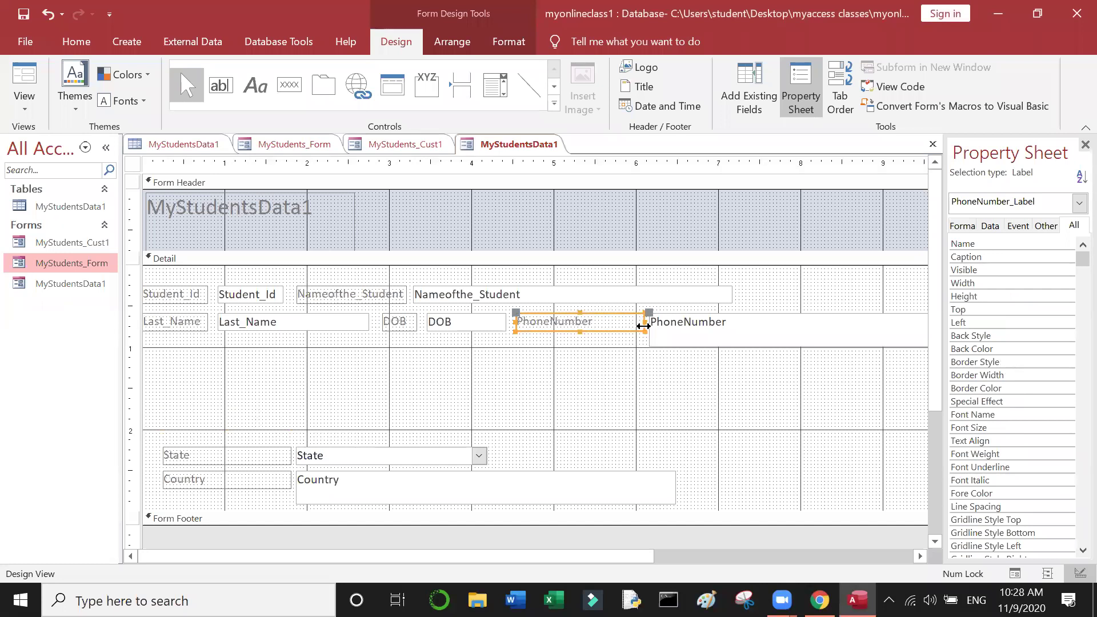
drag(642, 323, 594, 324)
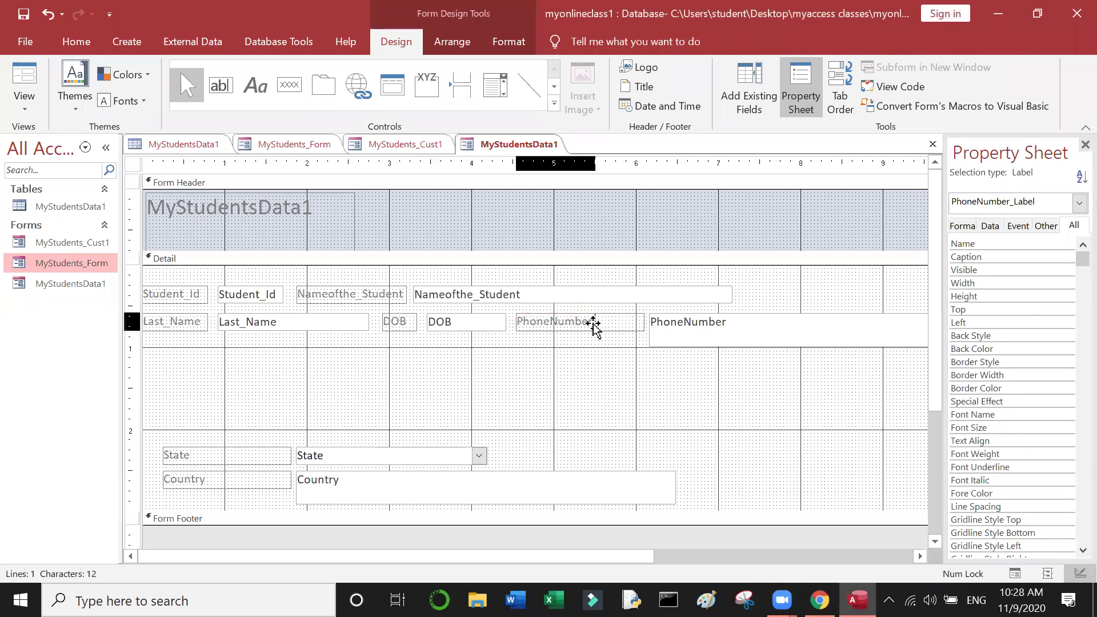
click(697, 331)
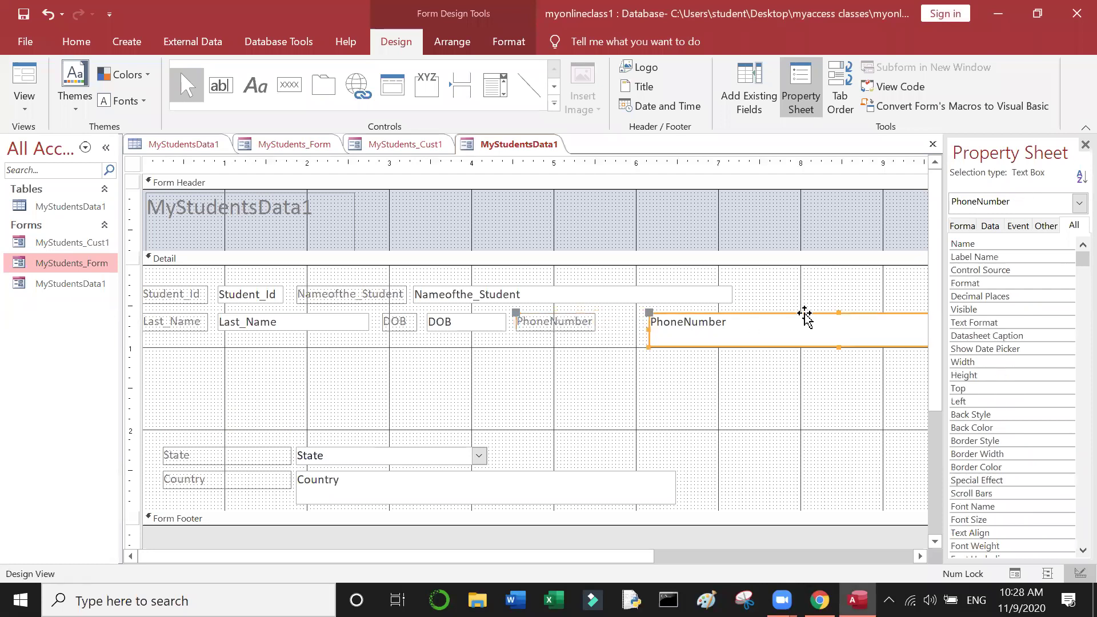
drag(647, 330, 601, 325)
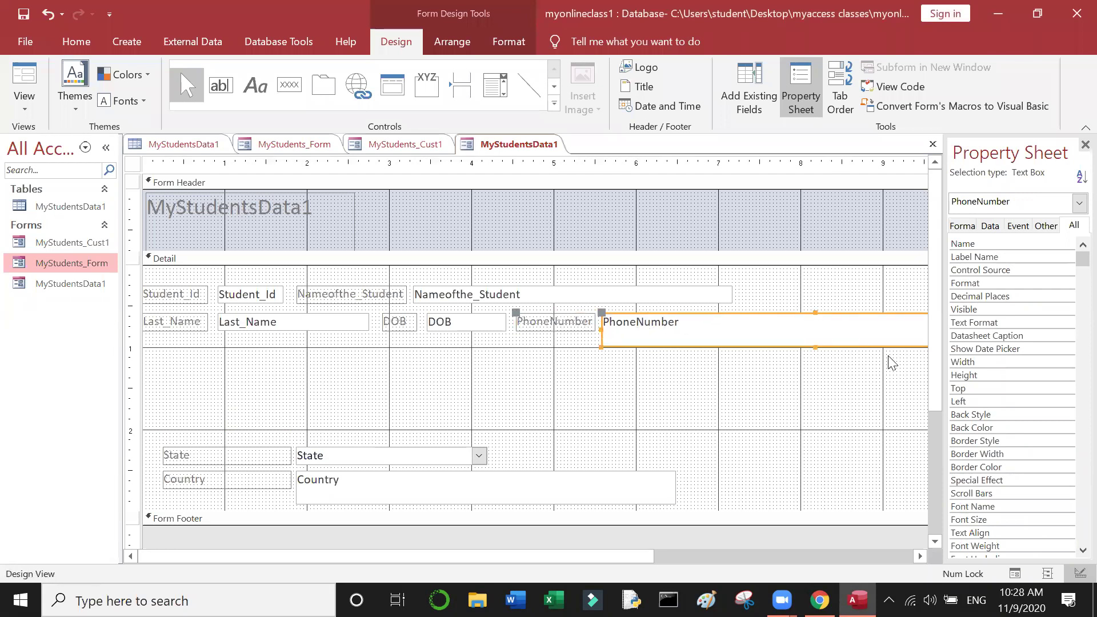
click(816, 350)
click(814, 346)
drag(814, 346, 660, 373)
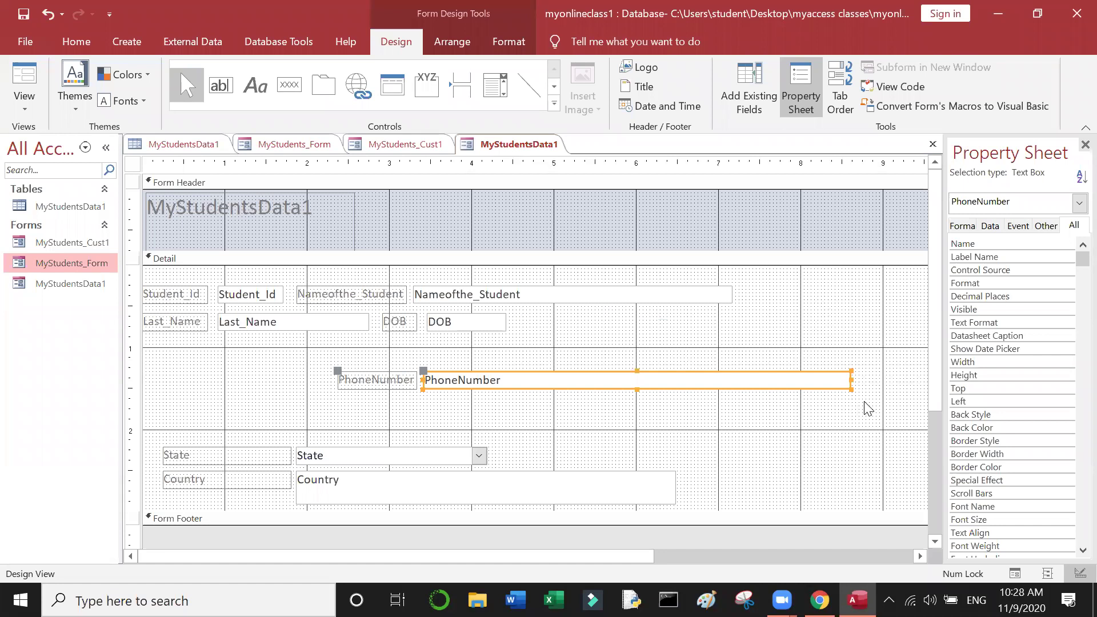
drag(850, 379, 691, 318)
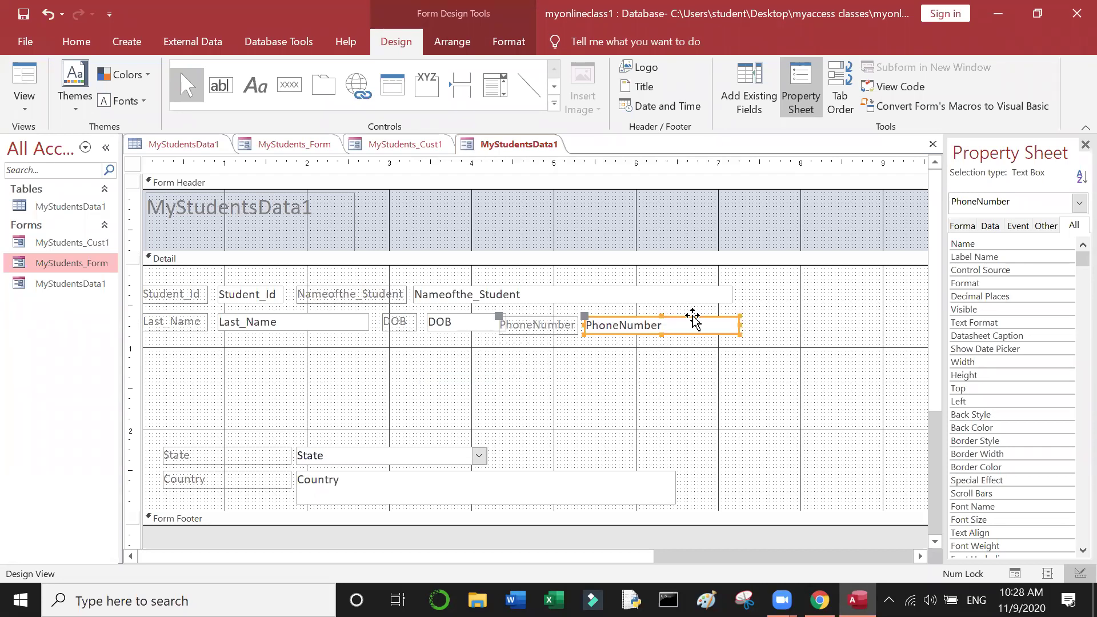
Step: Align the PhoneNumber label and box with the DOB row and trim the box slightly
drag(693, 320, 699, 313)
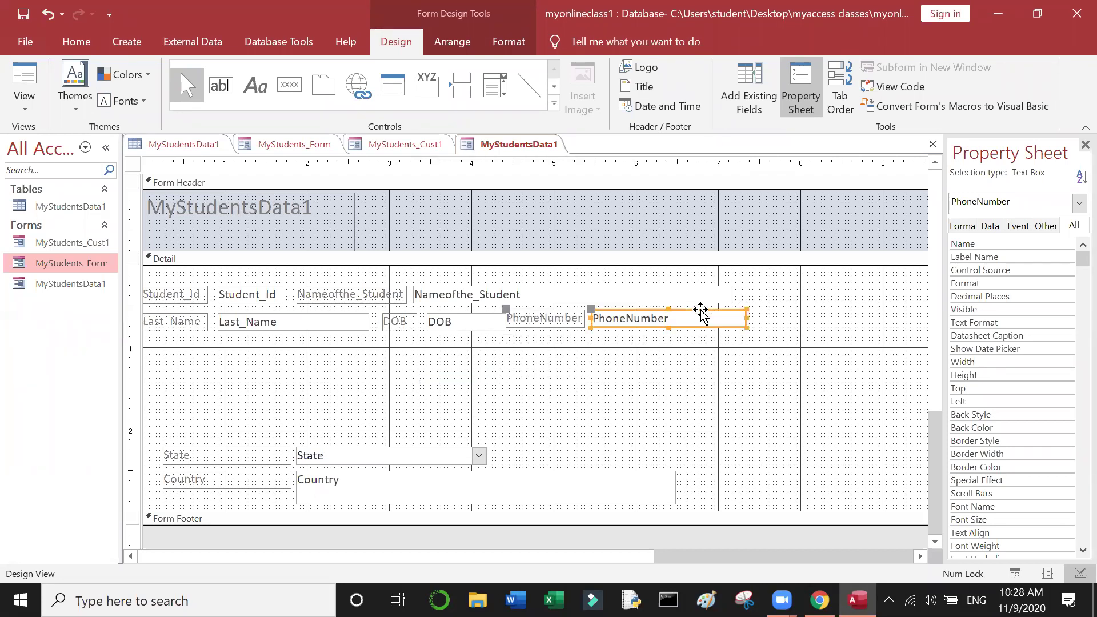
click(548, 323)
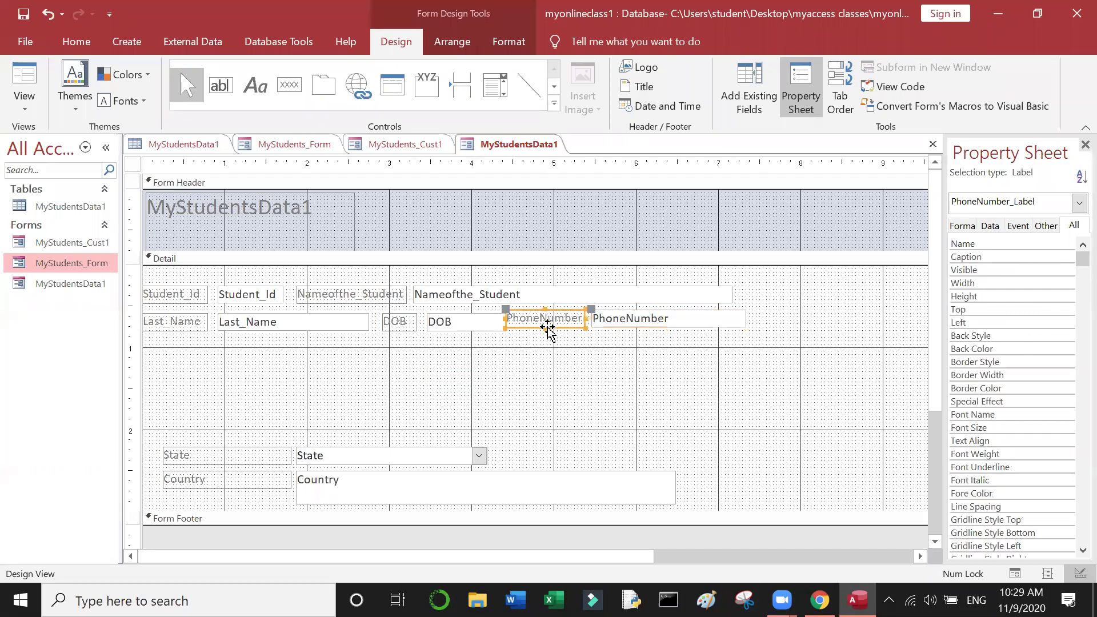
drag(567, 326, 572, 331)
click(584, 359)
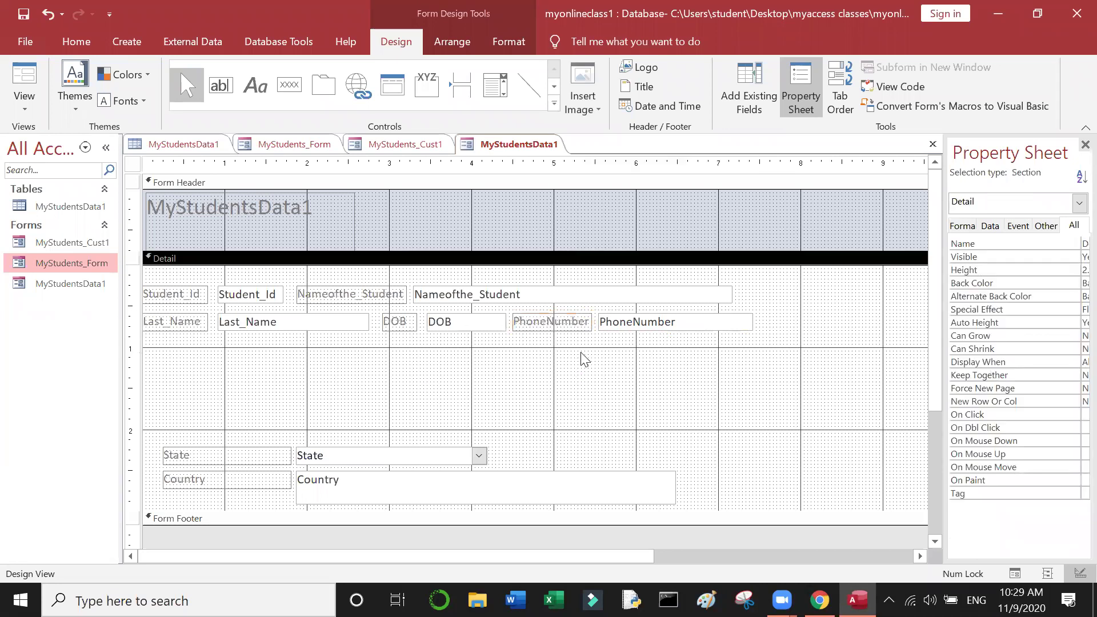
click(707, 324)
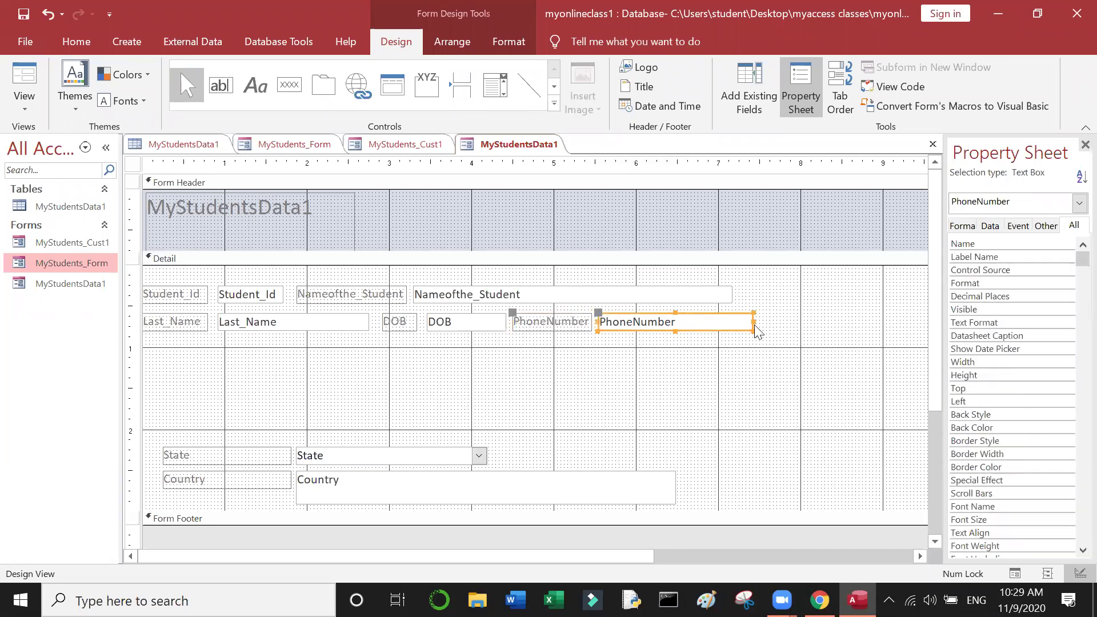
drag(754, 323, 733, 320)
click(745, 377)
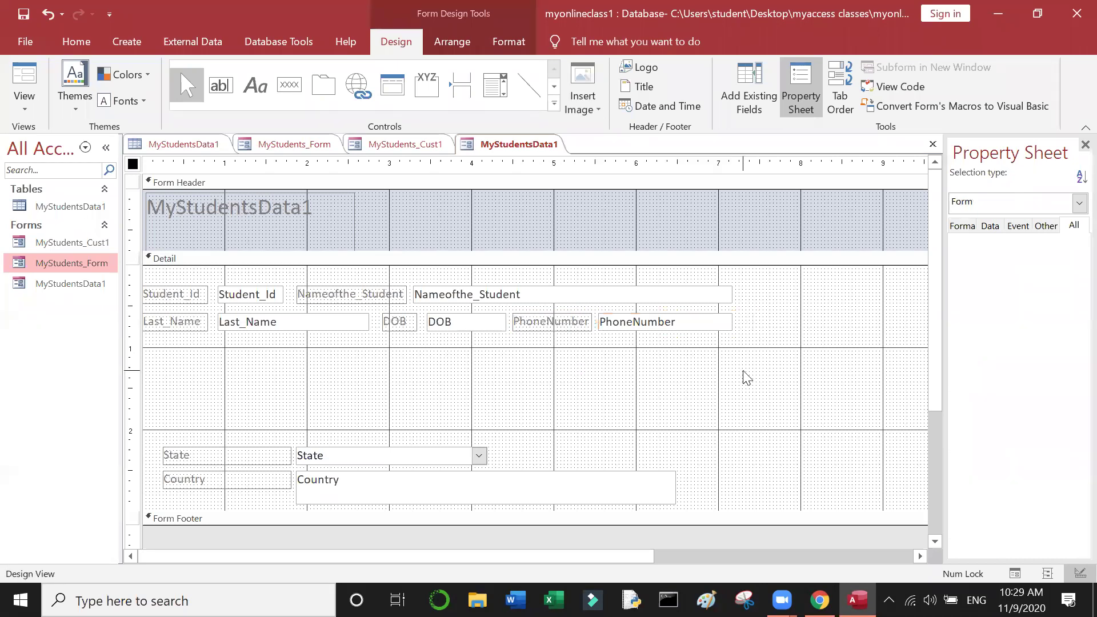
click(260, 456)
drag(262, 449, 241, 341)
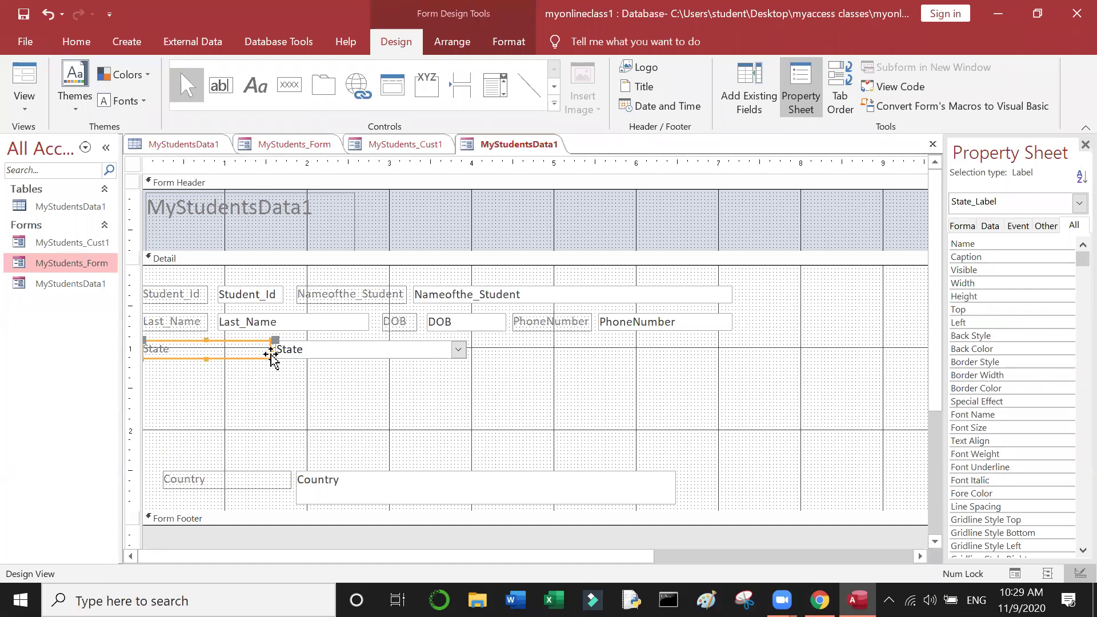
drag(271, 349, 182, 352)
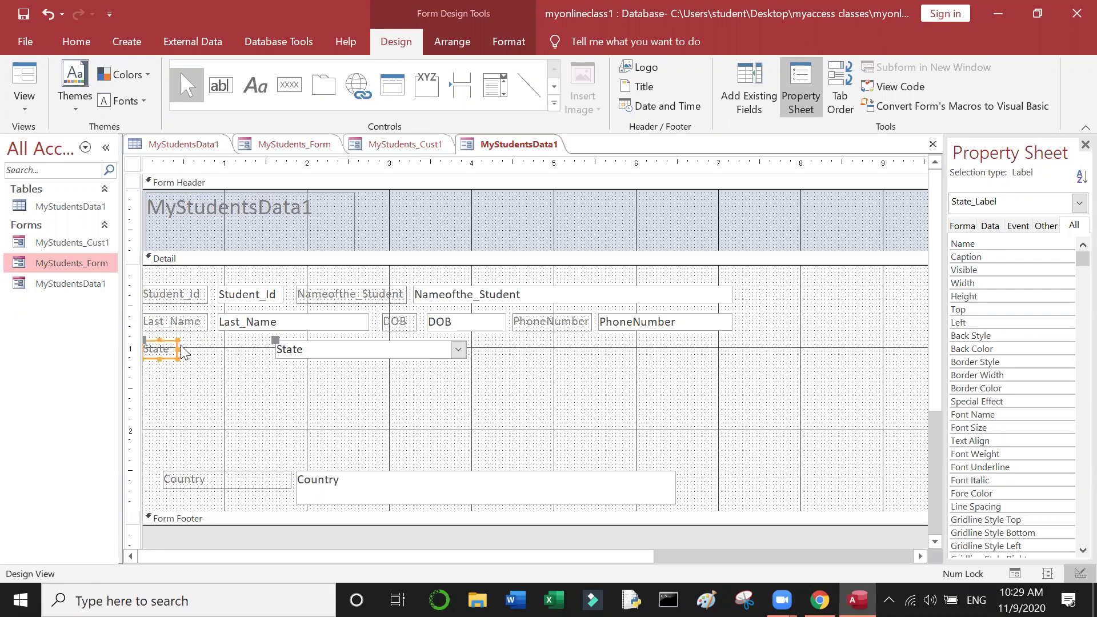
click(289, 350)
drag(275, 349, 179, 344)
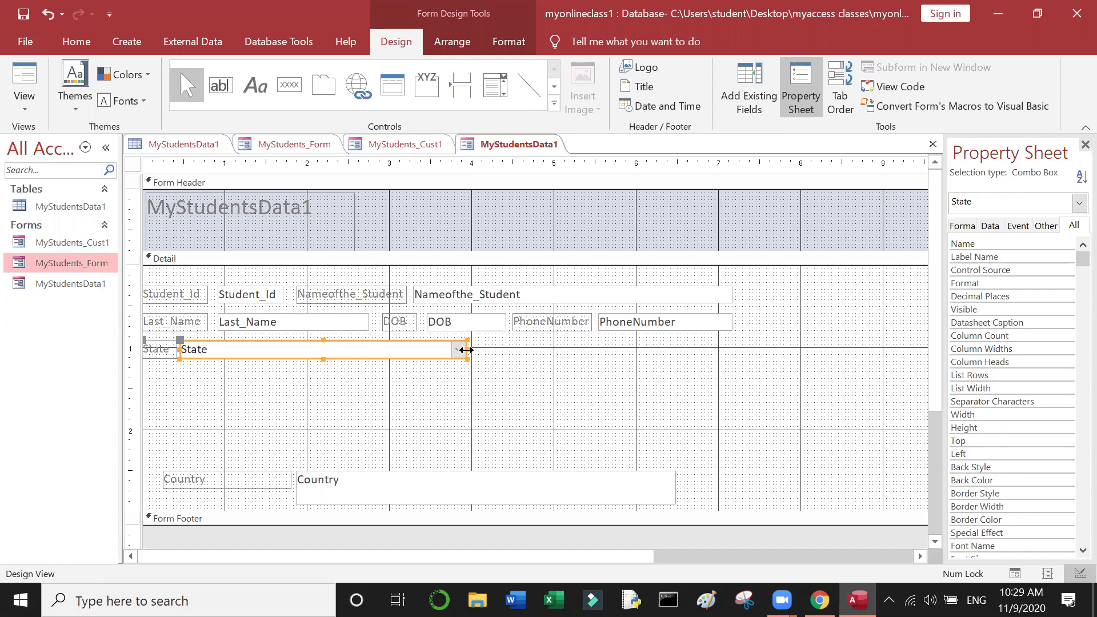
drag(467, 350, 280, 348)
click(326, 389)
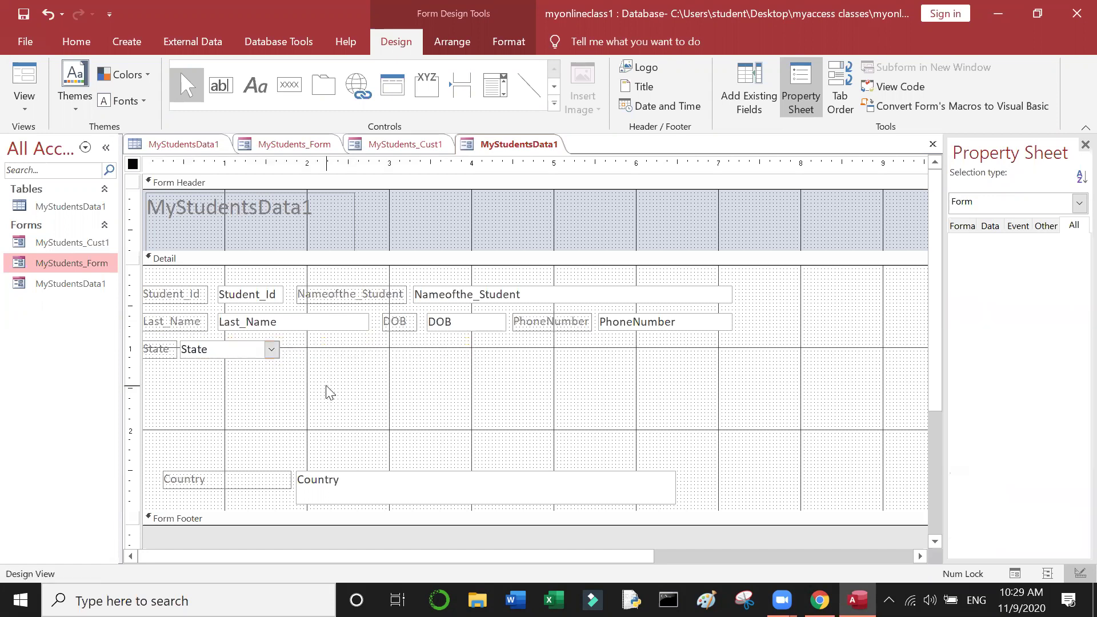
click(221, 482)
click(221, 482)
click(252, 470)
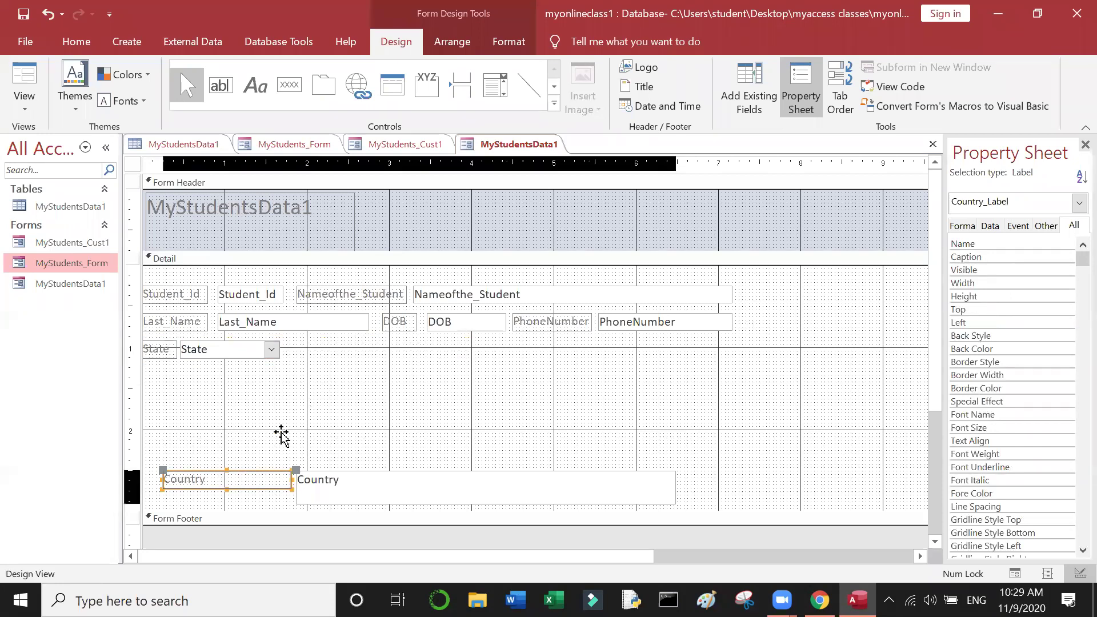
mouse_move(350, 357)
mouse_down()
mouse_move(404, 359)
mouse_move(374, 341)
mouse_move(394, 349)
mouse_move(345, 349)
mouse_up()
click(491, 359)
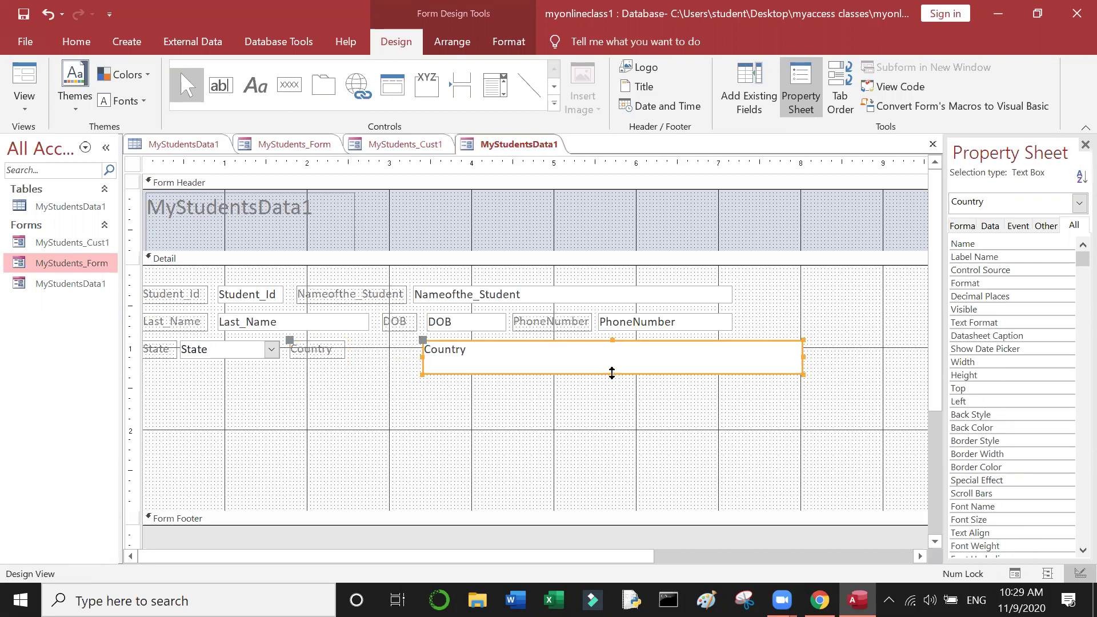
drag(612, 373, 595, 343)
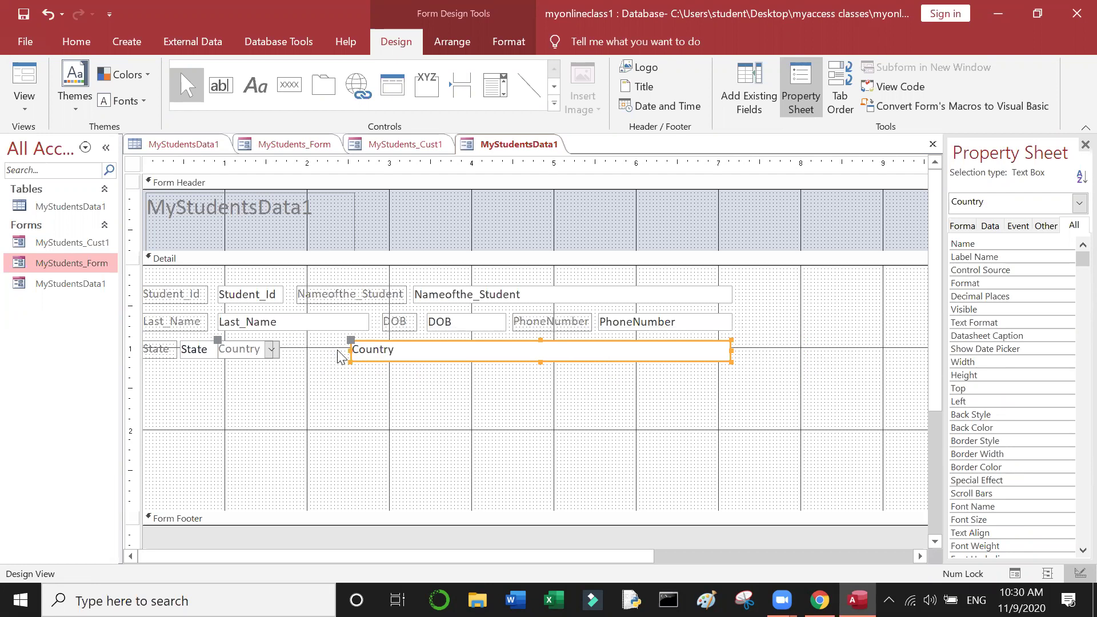
drag(352, 351, 293, 349)
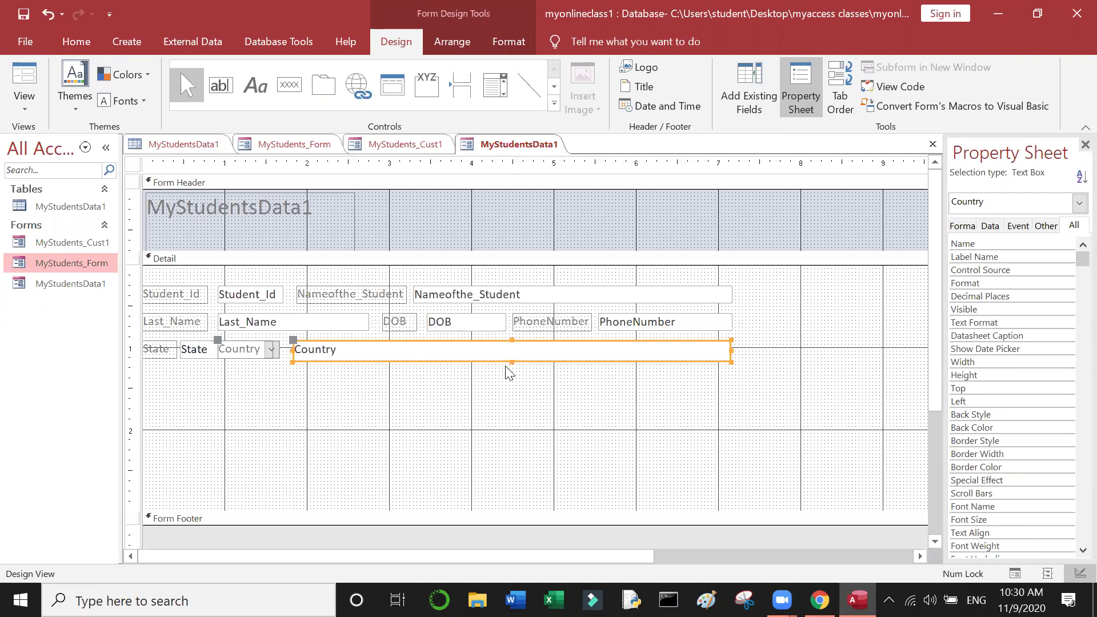
drag(510, 361, 511, 361)
drag(730, 350, 439, 348)
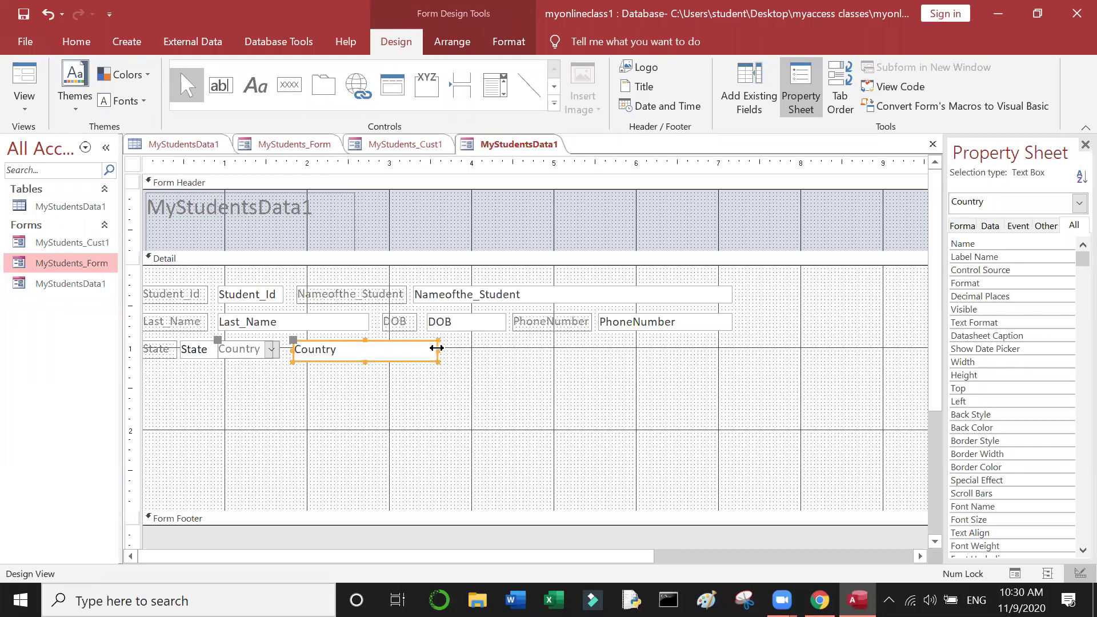
drag(438, 349, 356, 344)
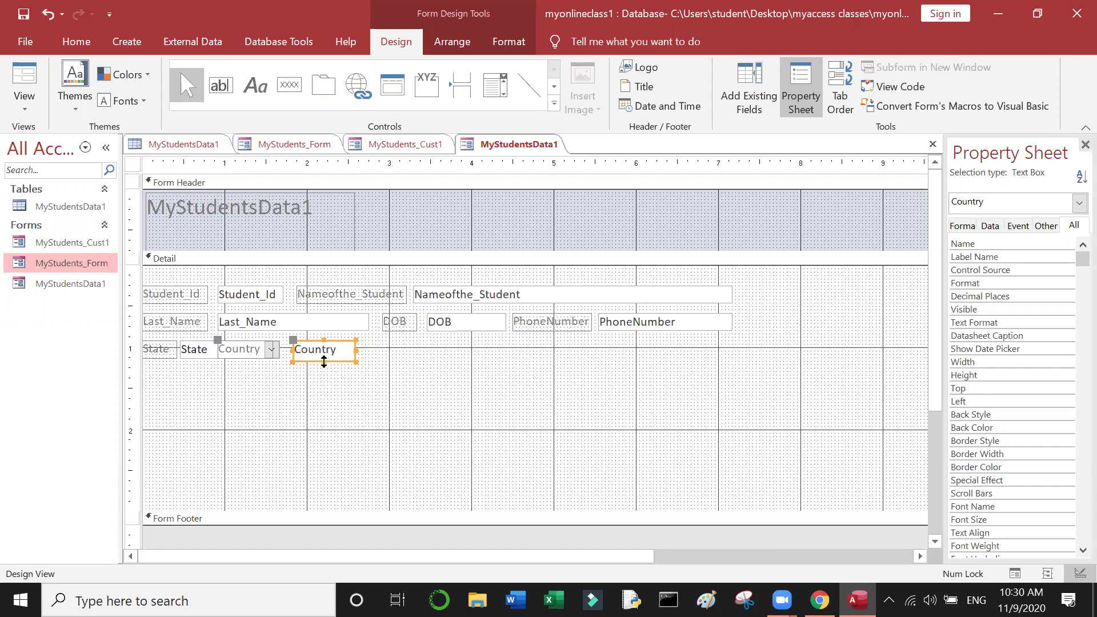
click(325, 357)
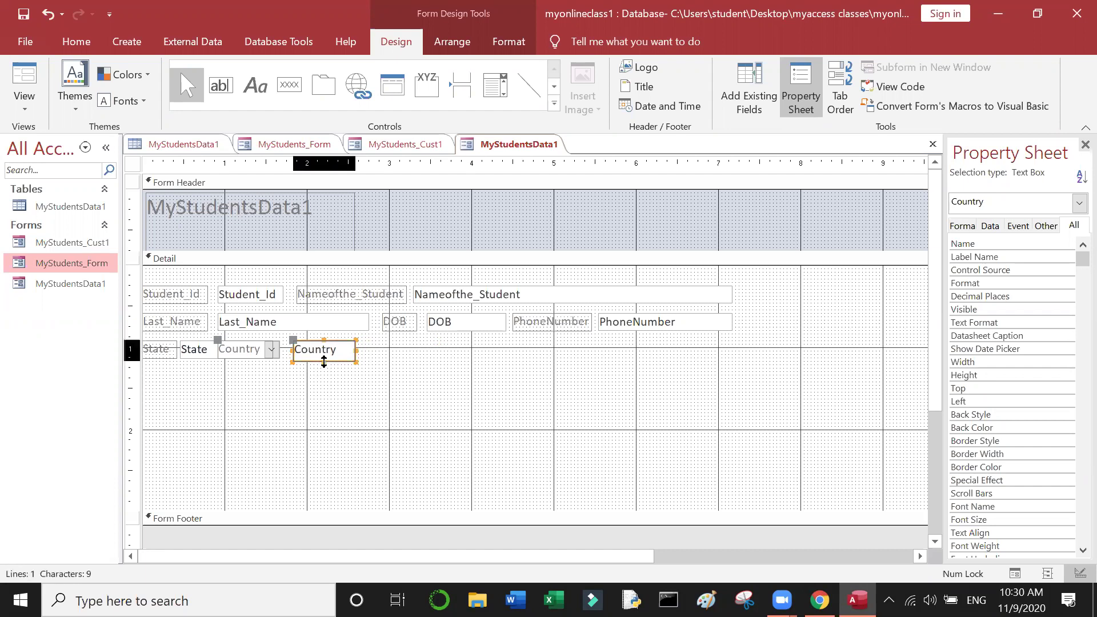
click(343, 392)
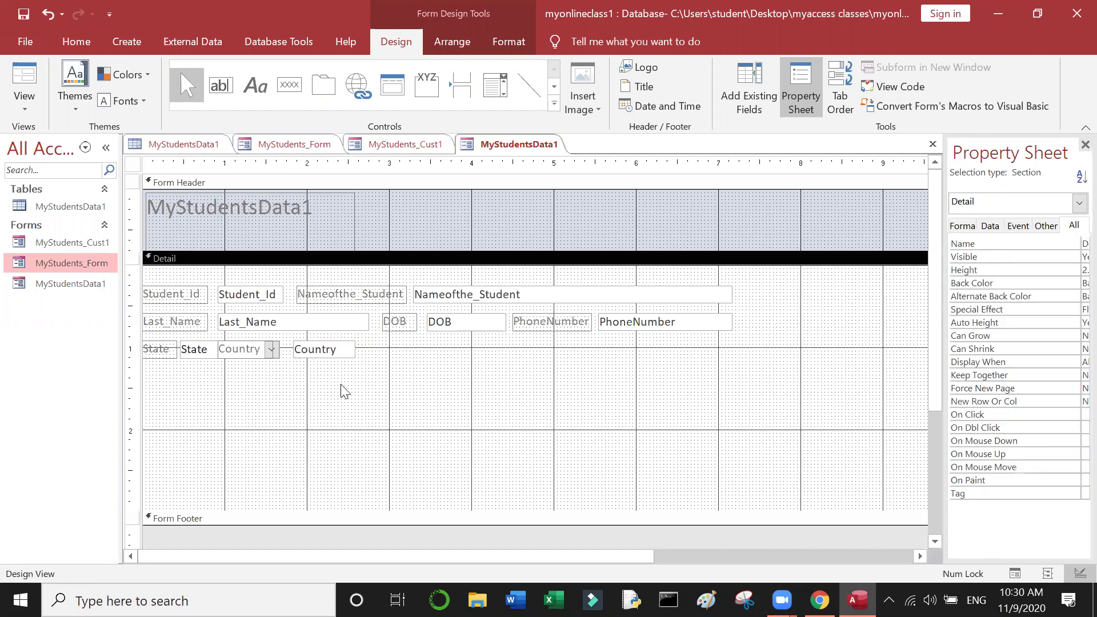
click(323, 356)
click(323, 356)
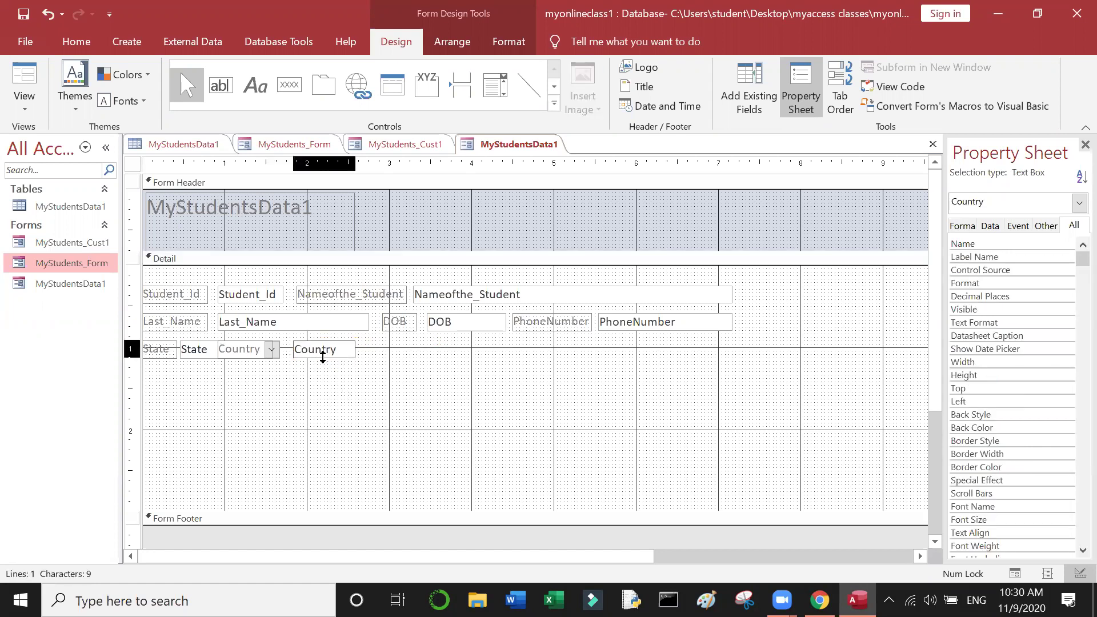
key(Escape)
click(345, 403)
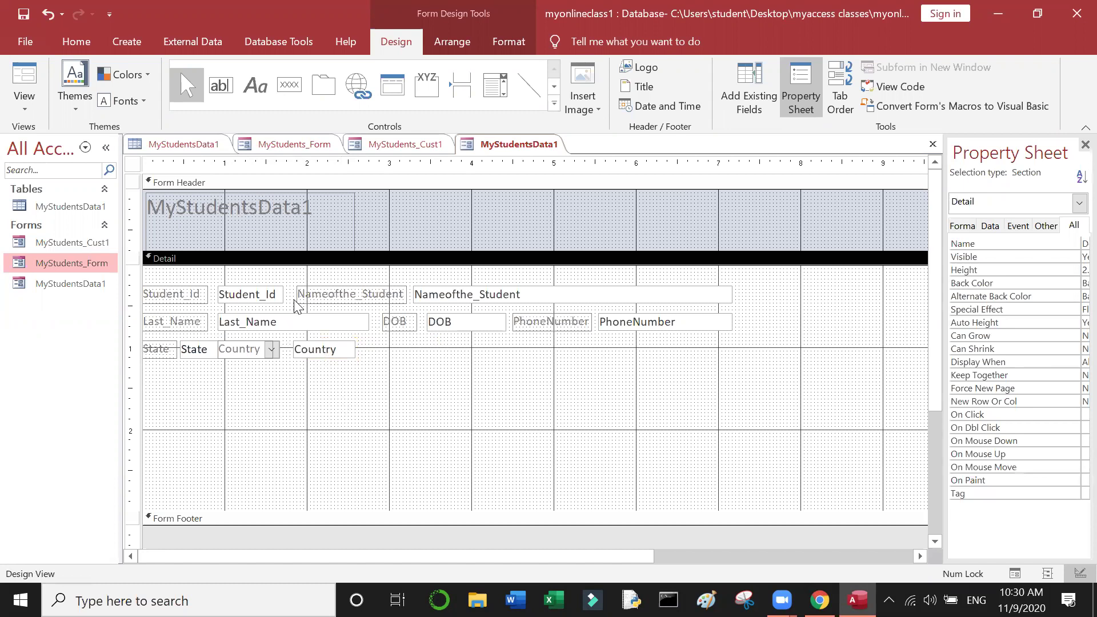
Step: Change the header title from MyStudentsData1 to MyStudents_class and centre it in the header
click(304, 207)
click(326, 218)
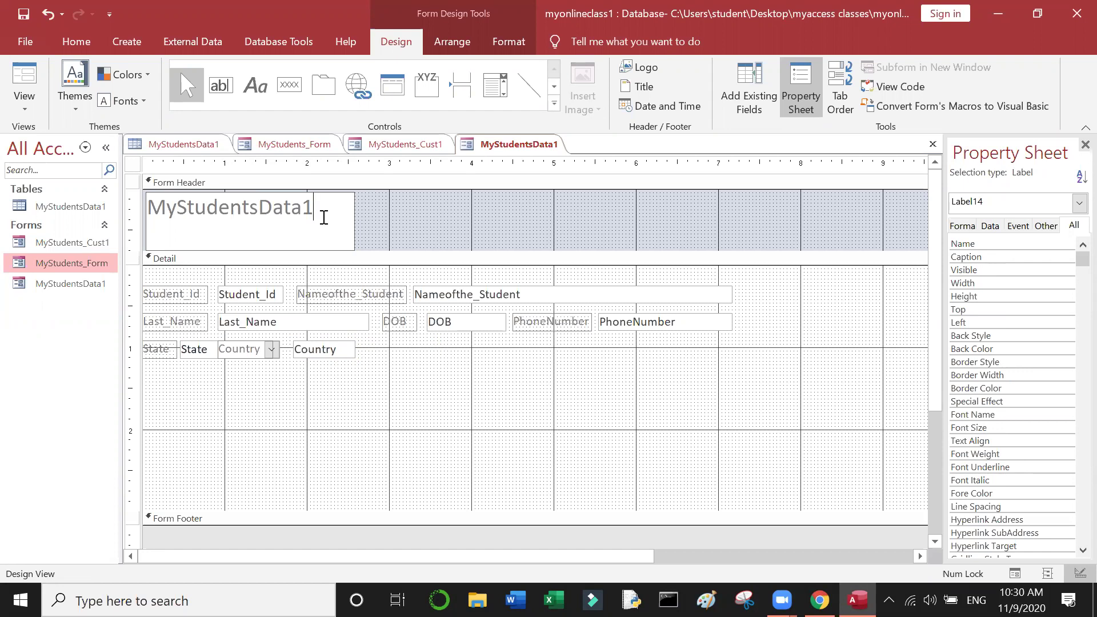
key(BackSpace)
key(BackSpace)
key(BackSpace)
key(BackSpace)
key(BackSpace)
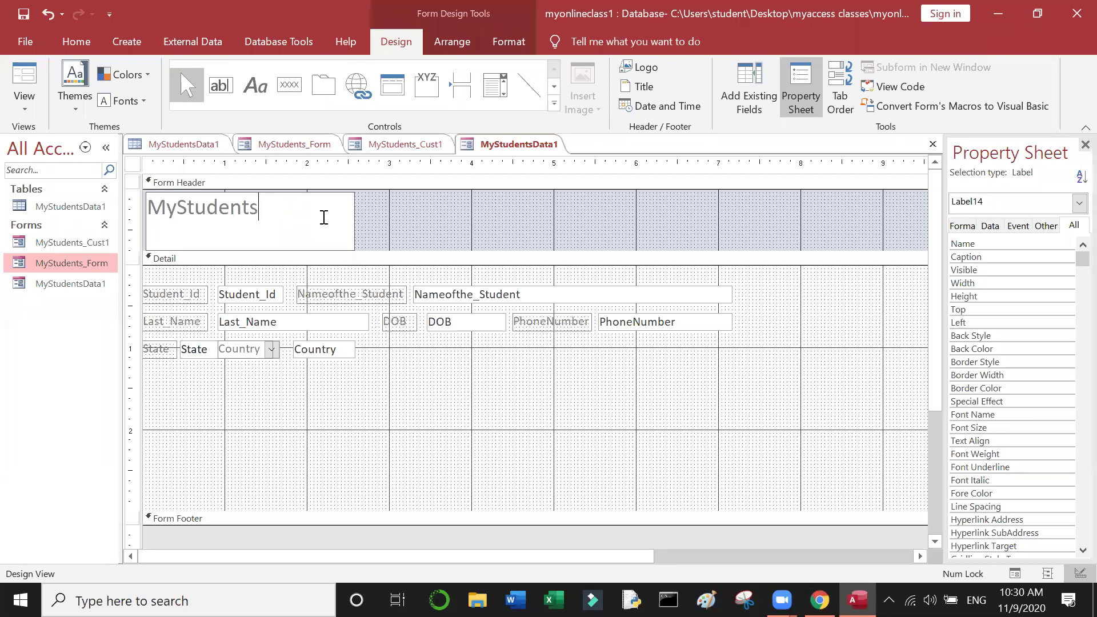
text(_class)
click(354, 218)
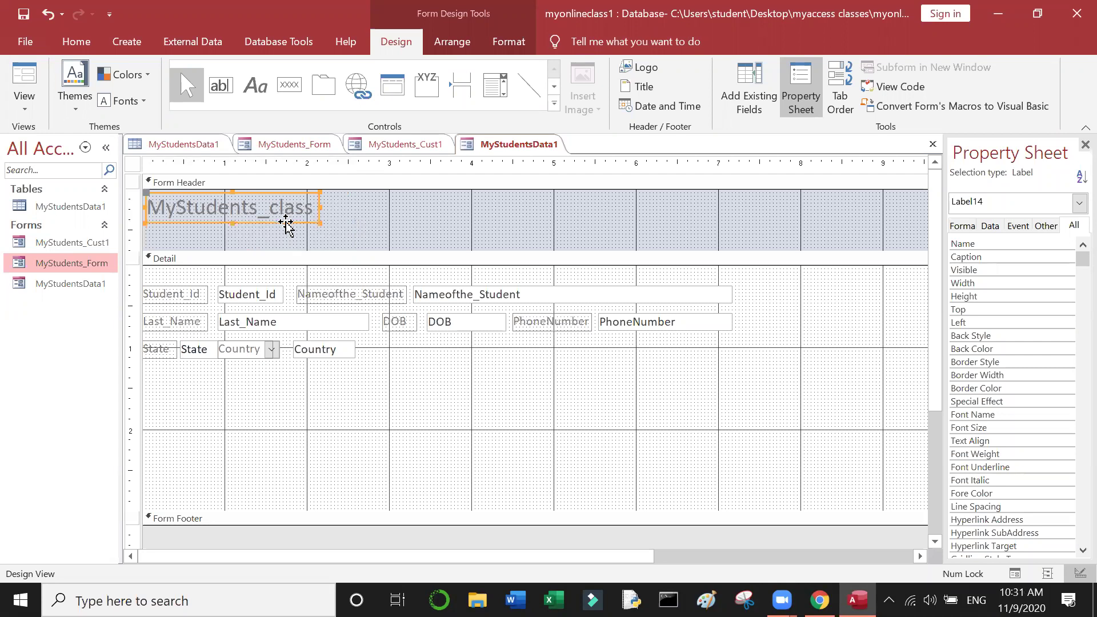
drag(286, 225, 613, 236)
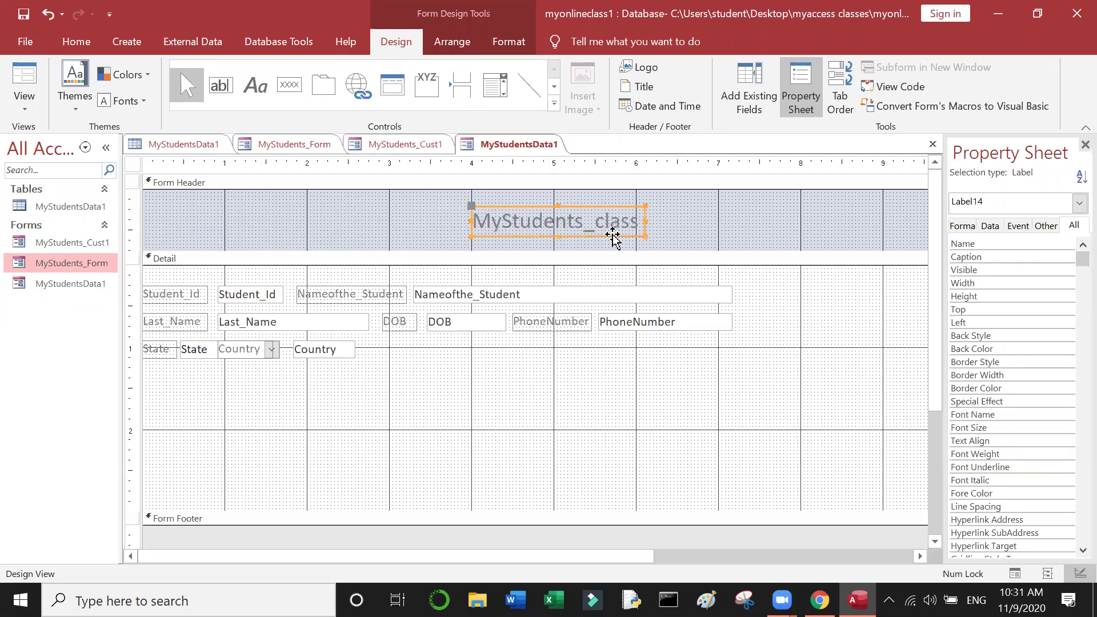
click(702, 364)
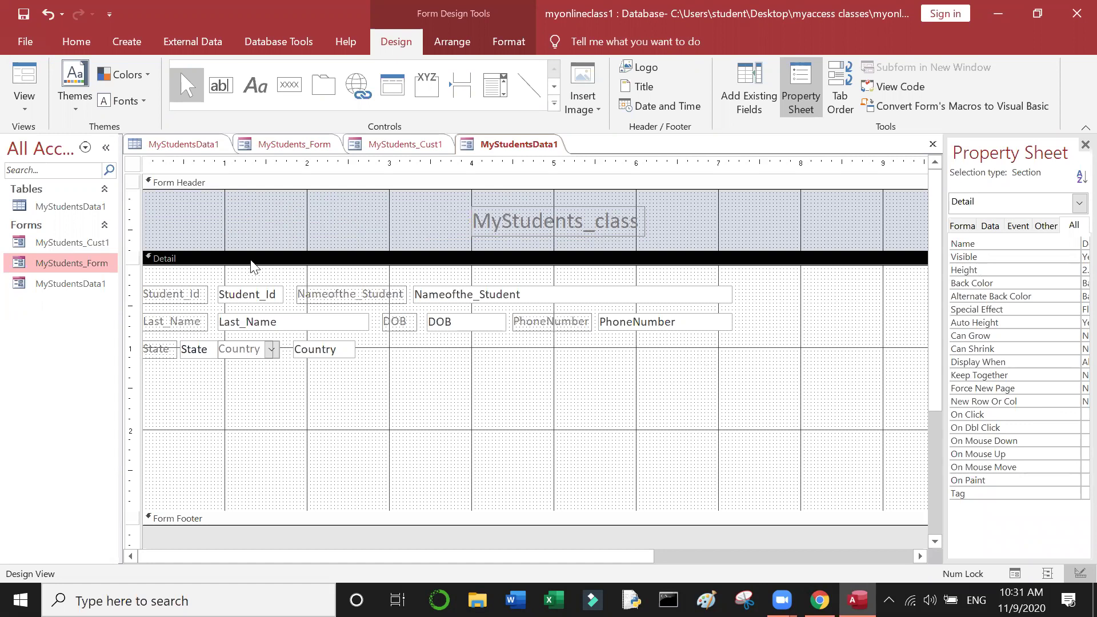
click(26, 105)
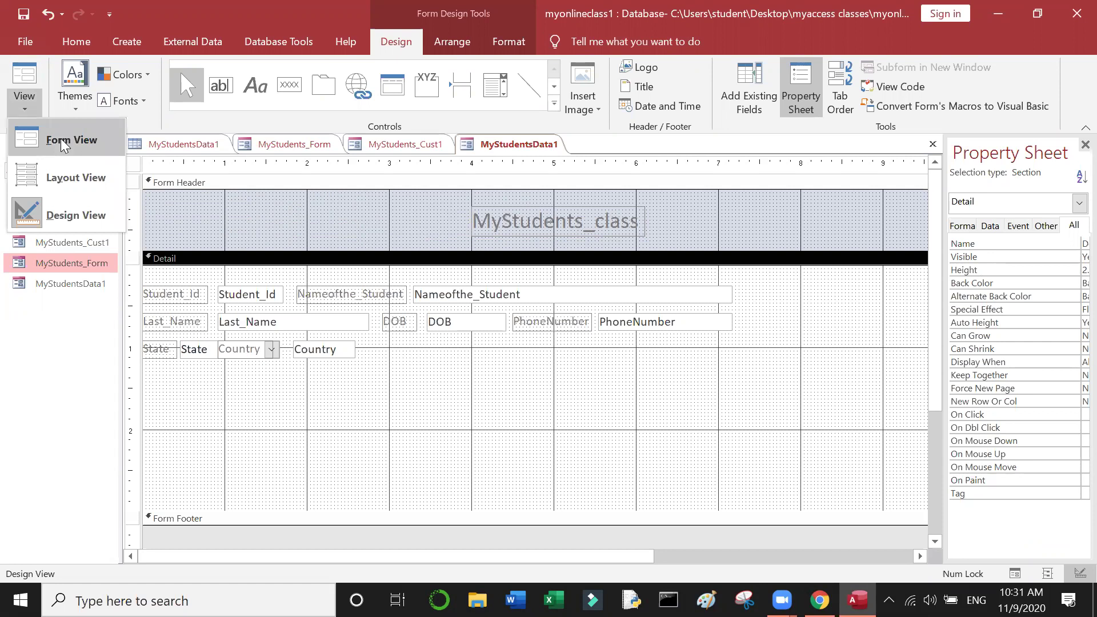
click(81, 139)
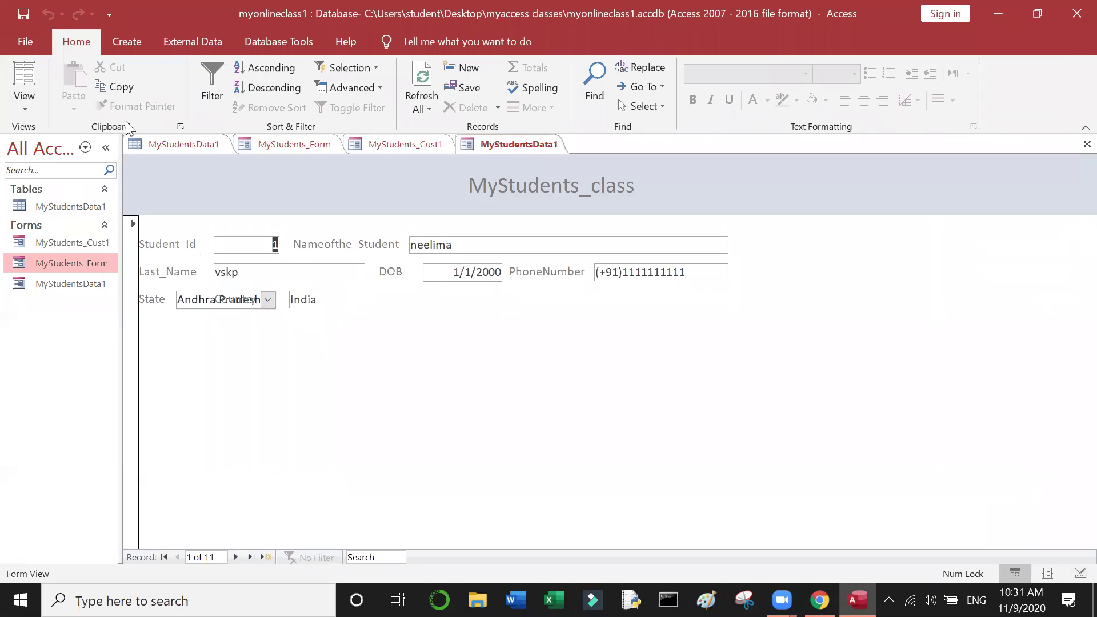
click(30, 106)
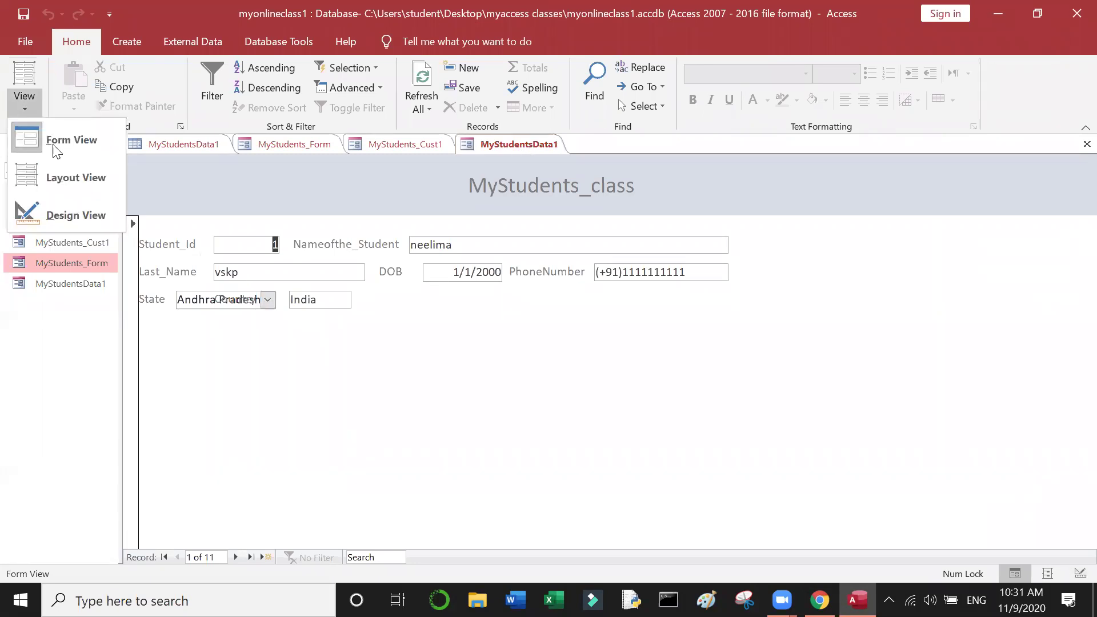
click(67, 177)
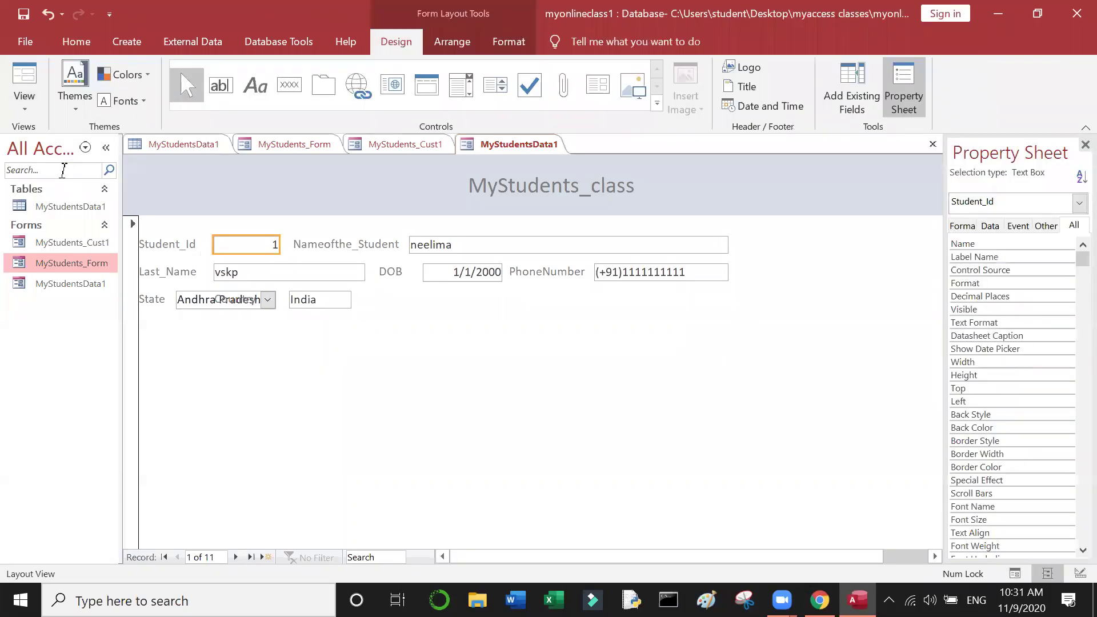
click(17, 108)
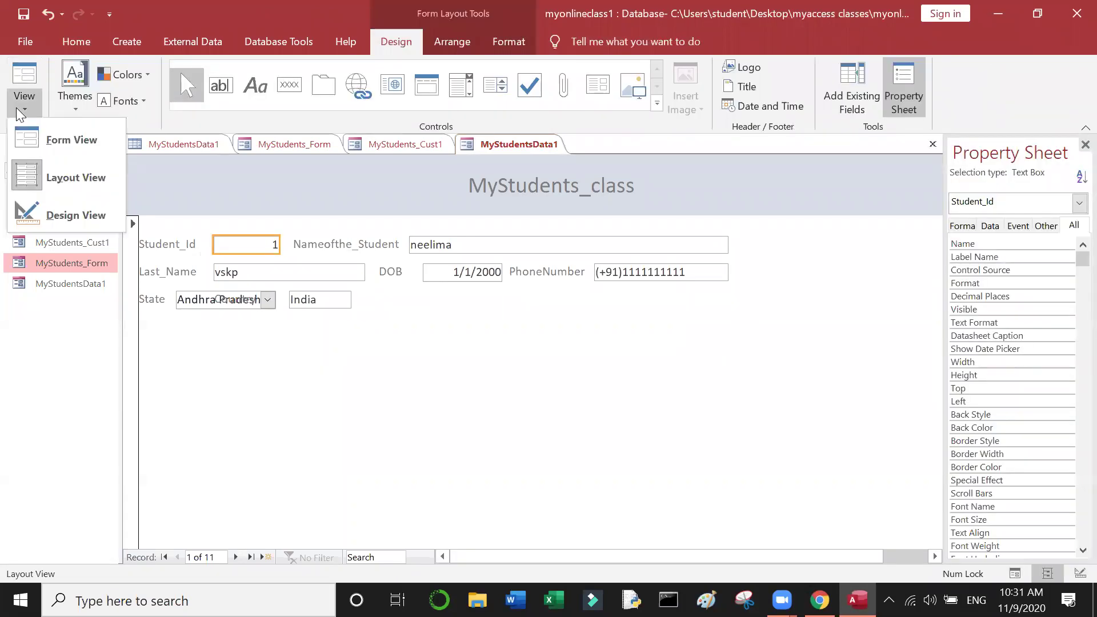
click(72, 284)
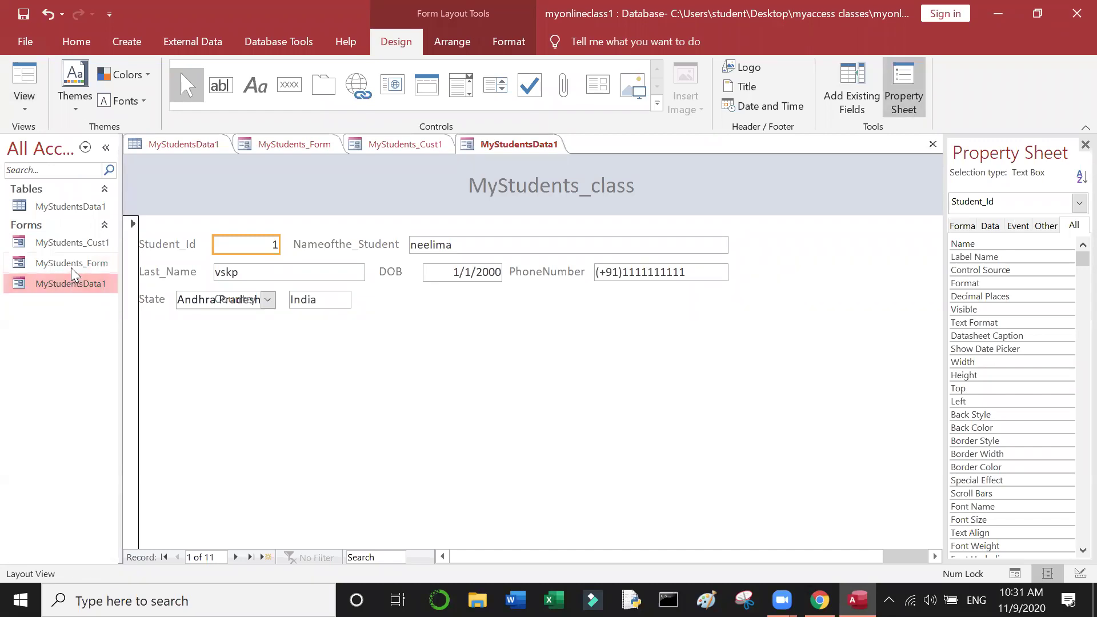
click(72, 264)
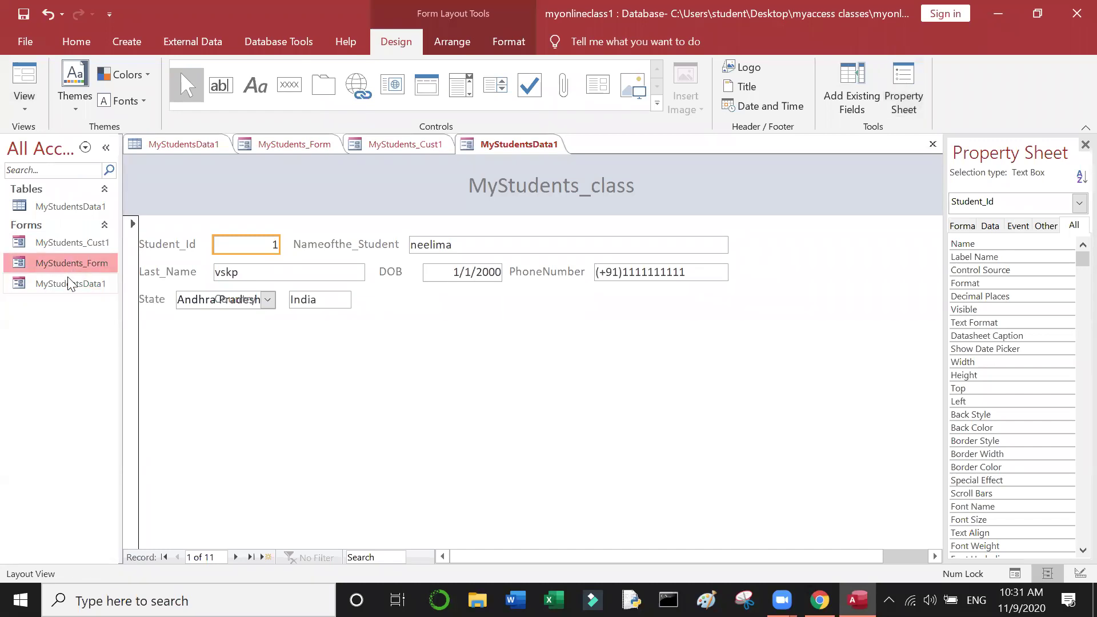
click(67, 278)
right_click(67, 279)
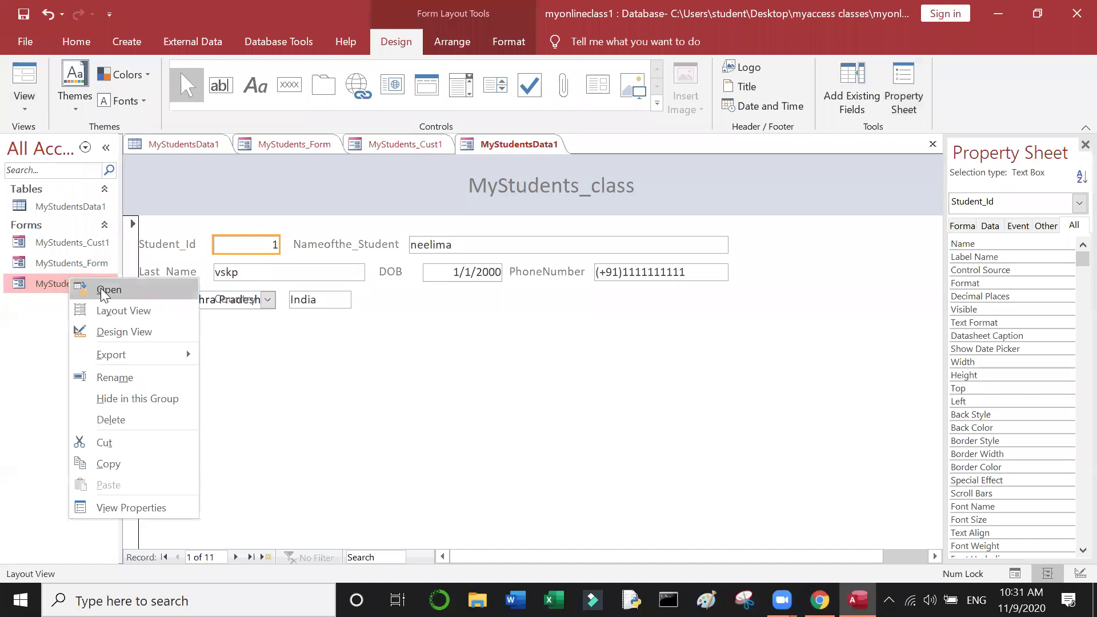
click(114, 310)
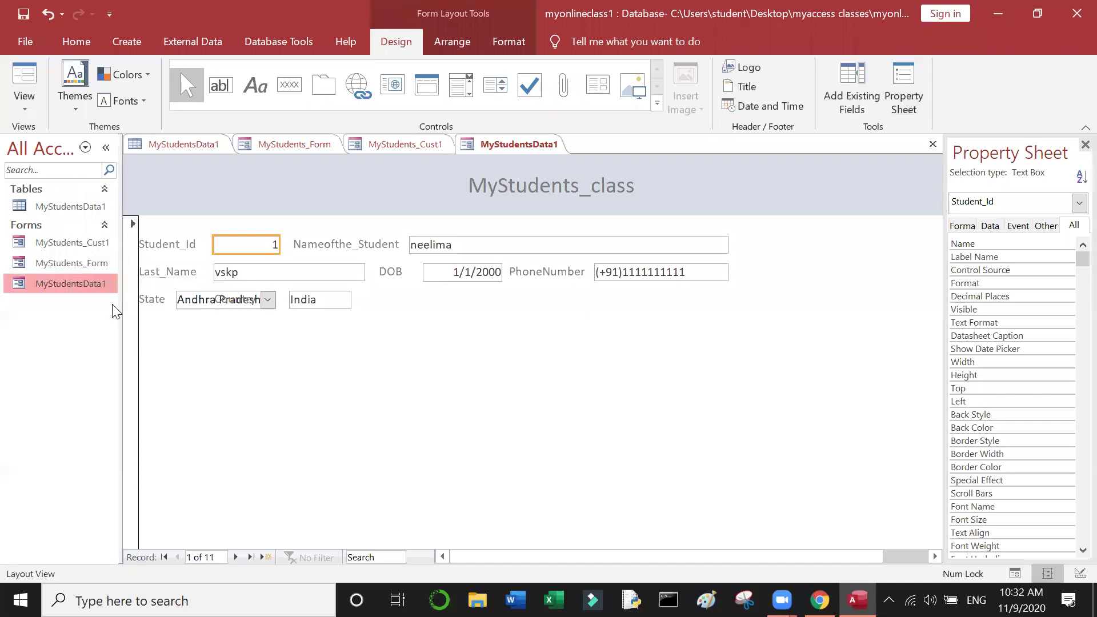
right_click(85, 284)
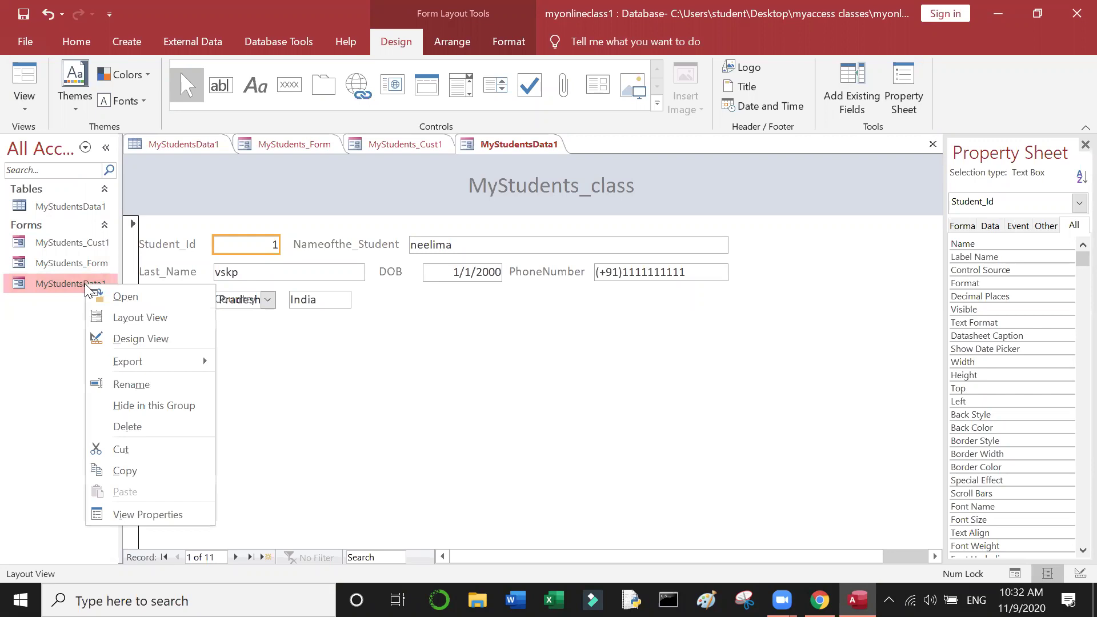
click(132, 335)
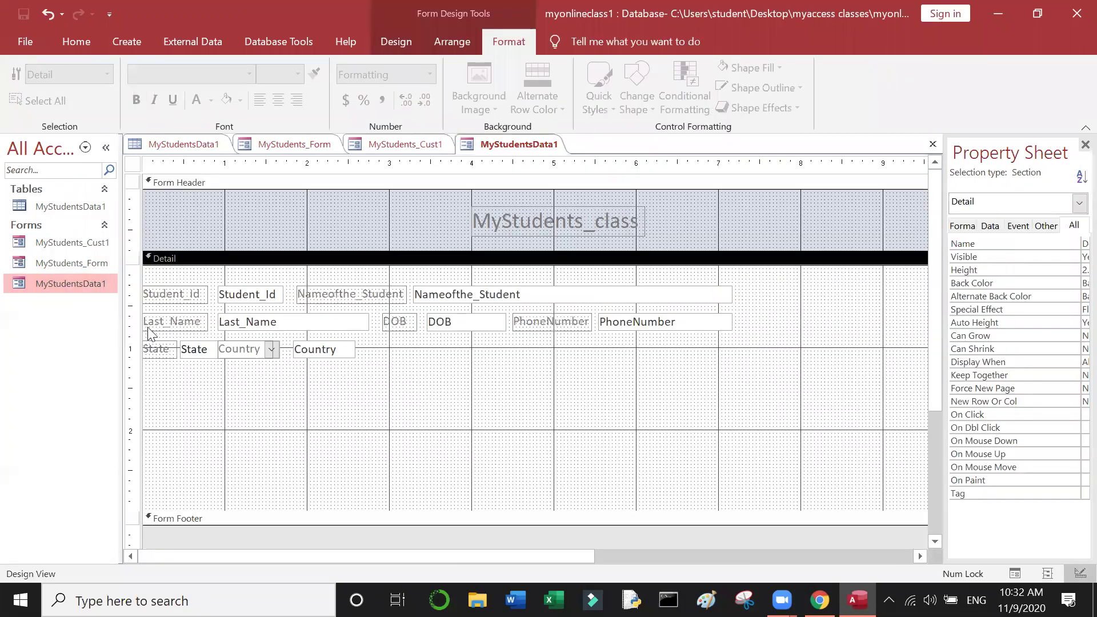
click(486, 324)
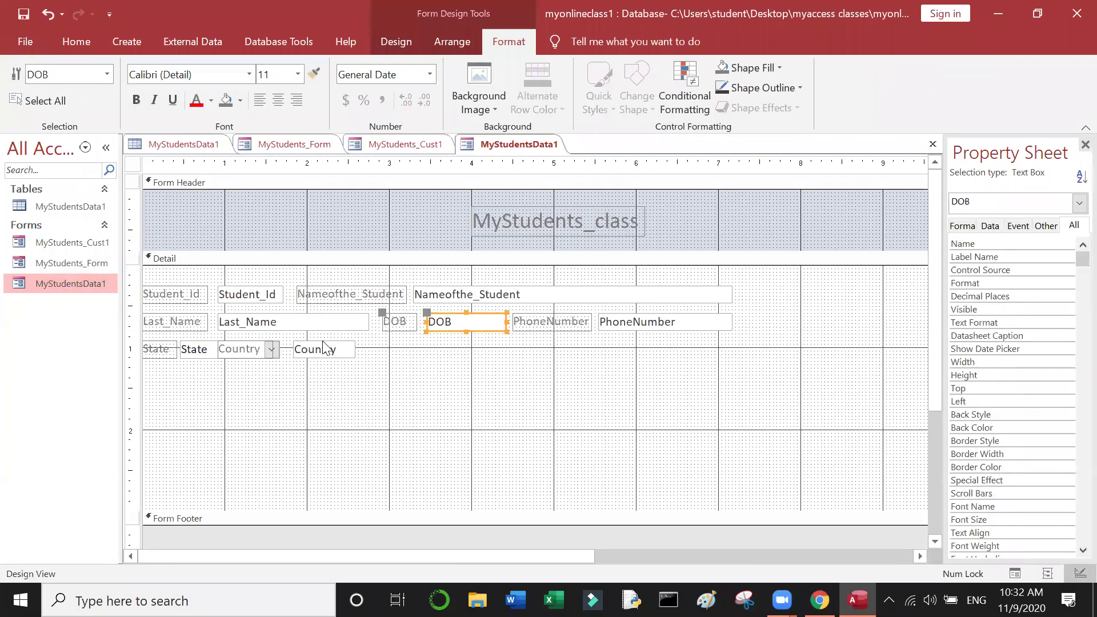
Step: Move the Country text box further right along the State row
click(255, 351)
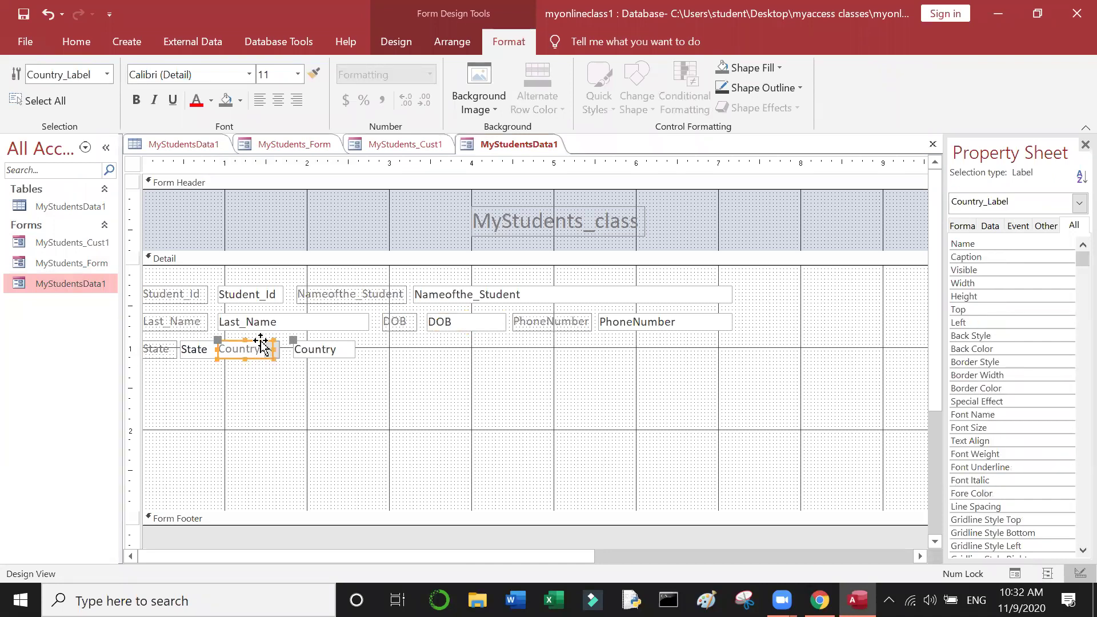
click(340, 346)
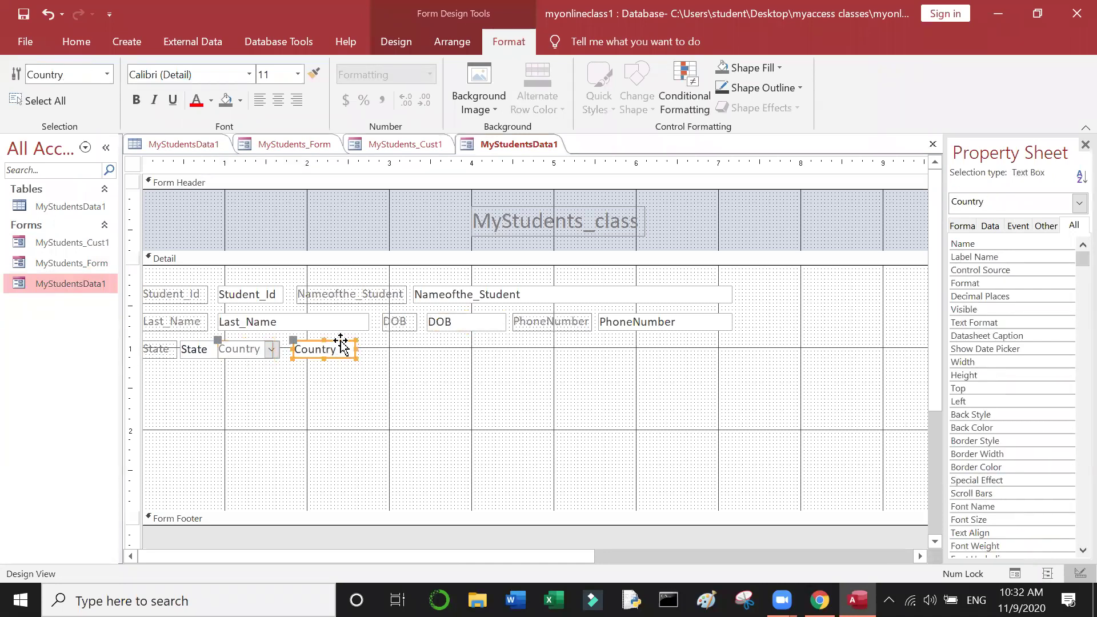
drag(341, 344, 445, 346)
click(404, 424)
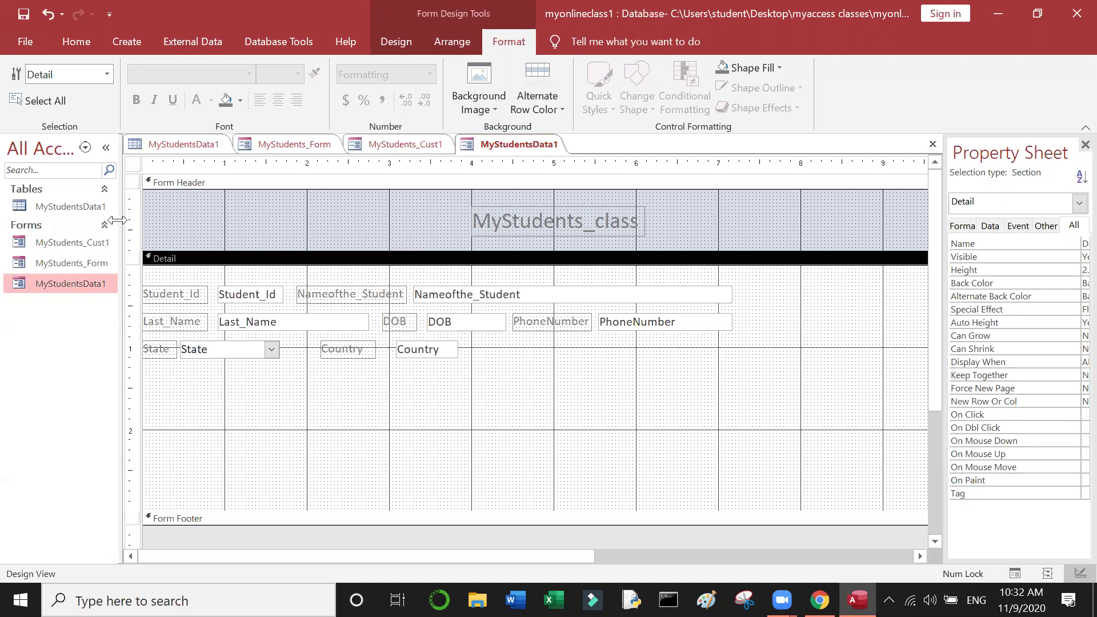
right_click(80, 278)
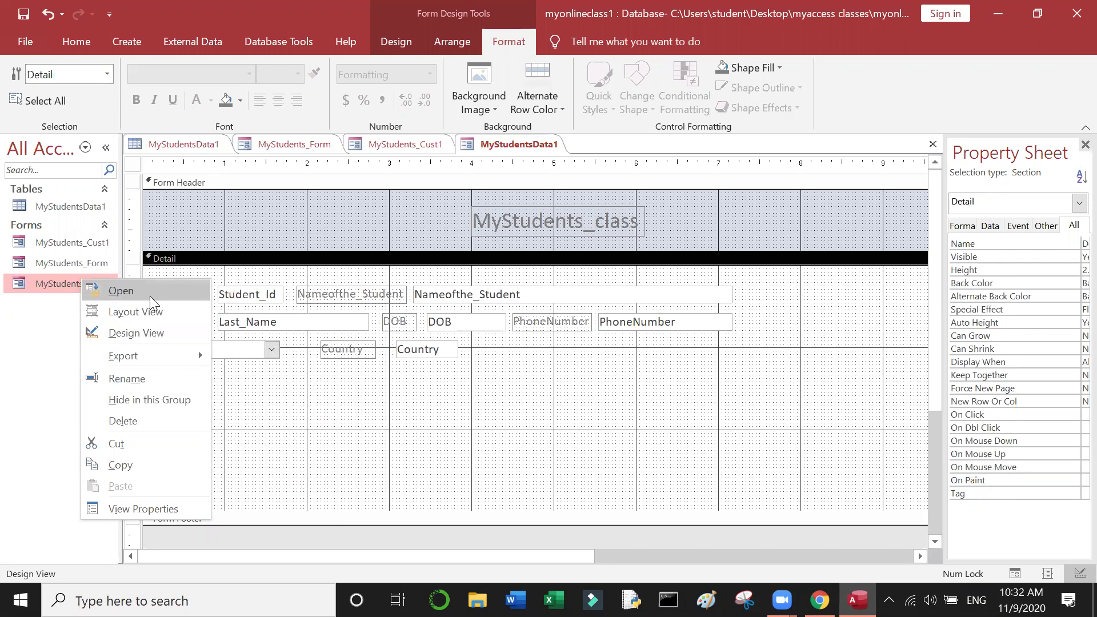
Step: Switch the MyStudentsData1 form to Form View to show its data
click(336, 424)
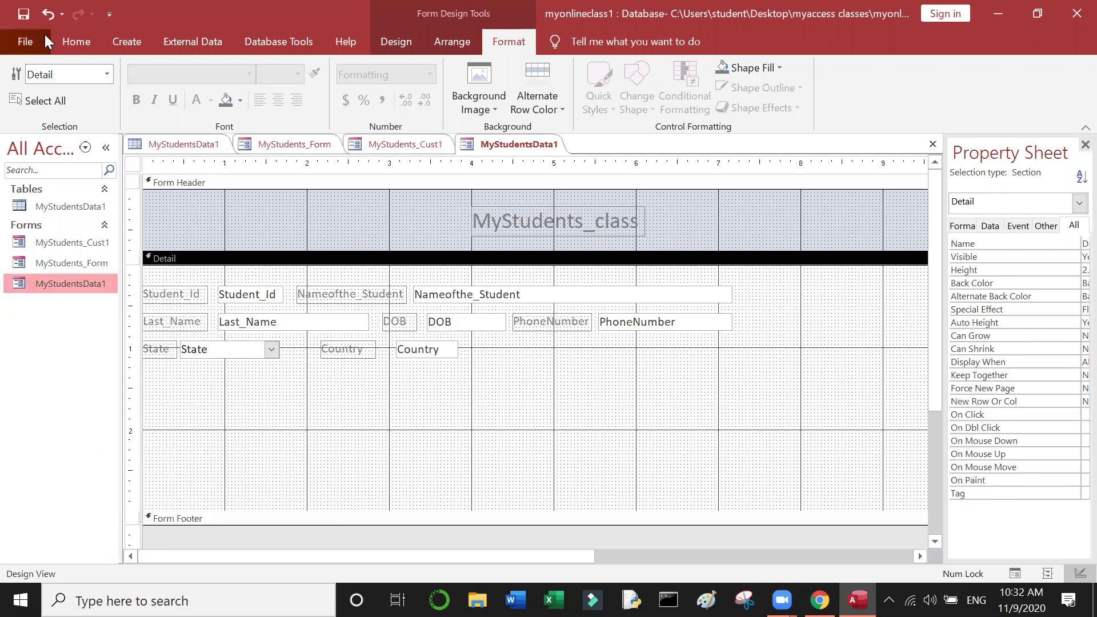
click(26, 41)
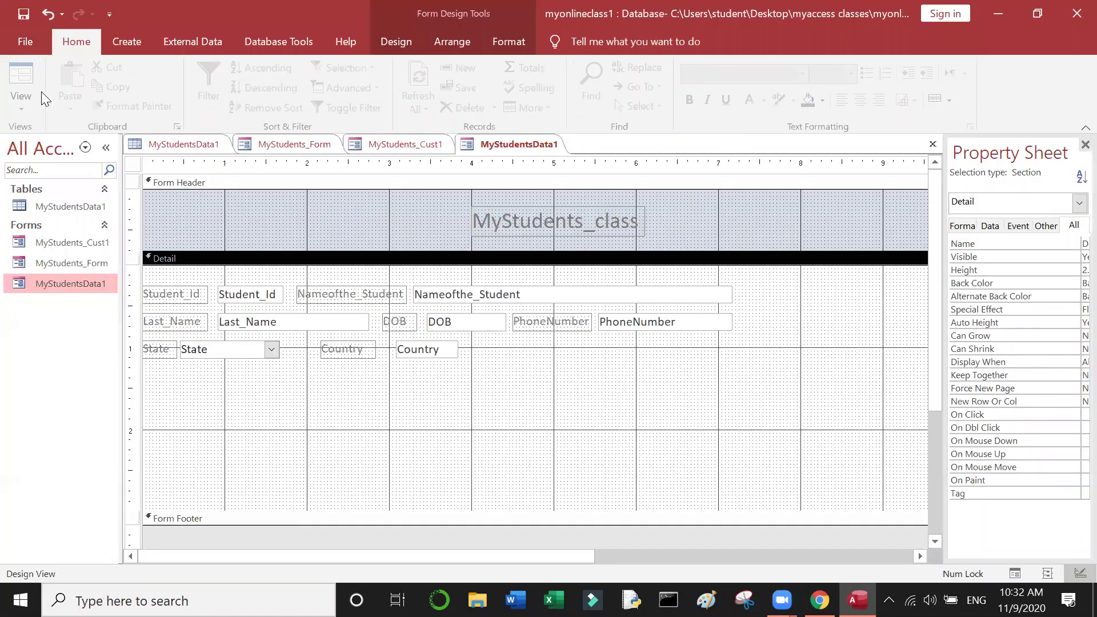
click(41, 92)
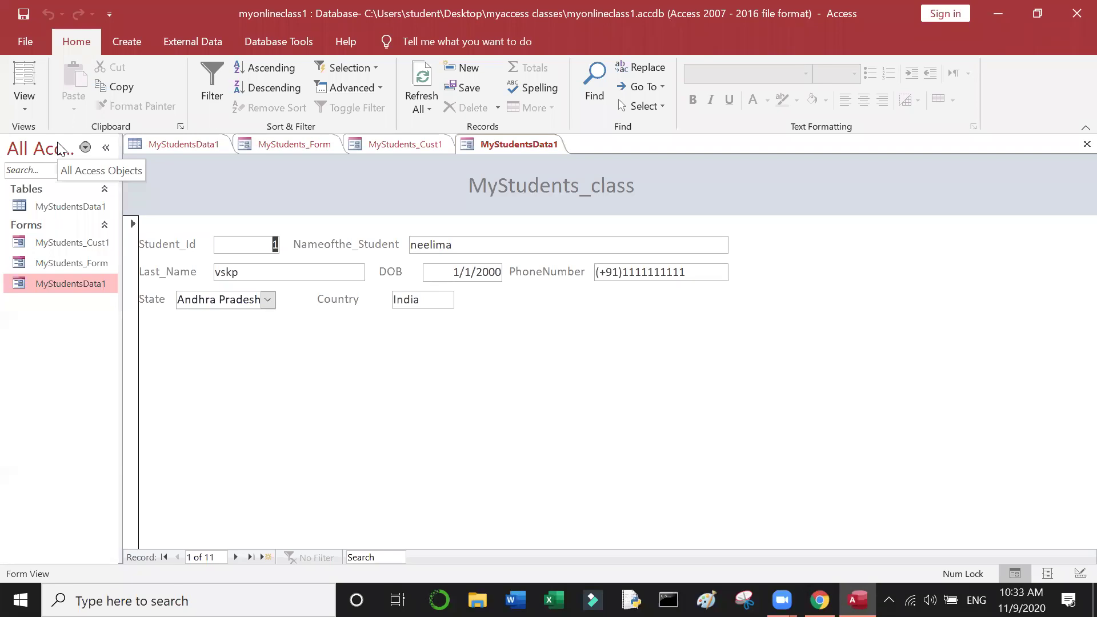
Step: Step through all eleven student records to a new blank record and click into Nameofthe_Student
click(236, 557)
click(236, 557)
click(236, 557)
click(236, 557)
click(236, 558)
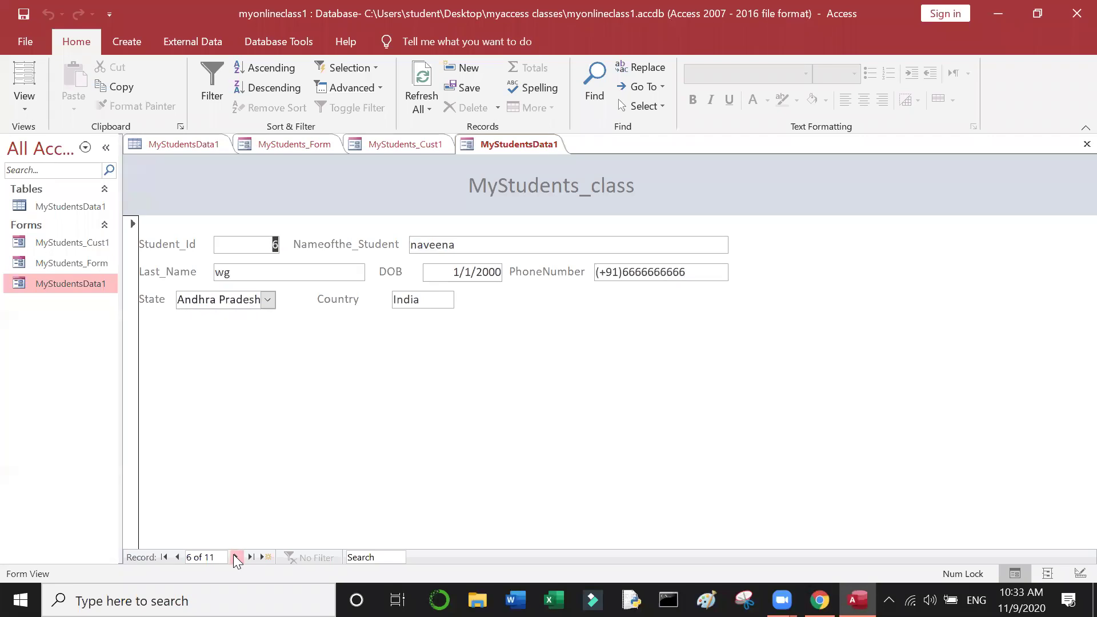
click(236, 557)
click(236, 557)
click(237, 557)
click(236, 557)
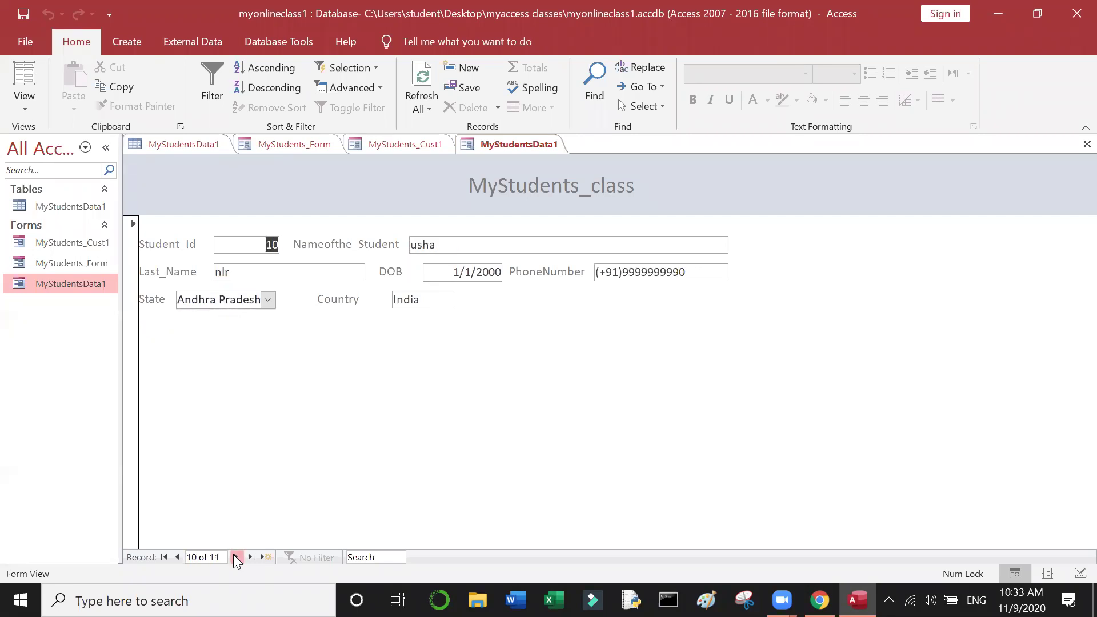
click(236, 557)
click(236, 557)
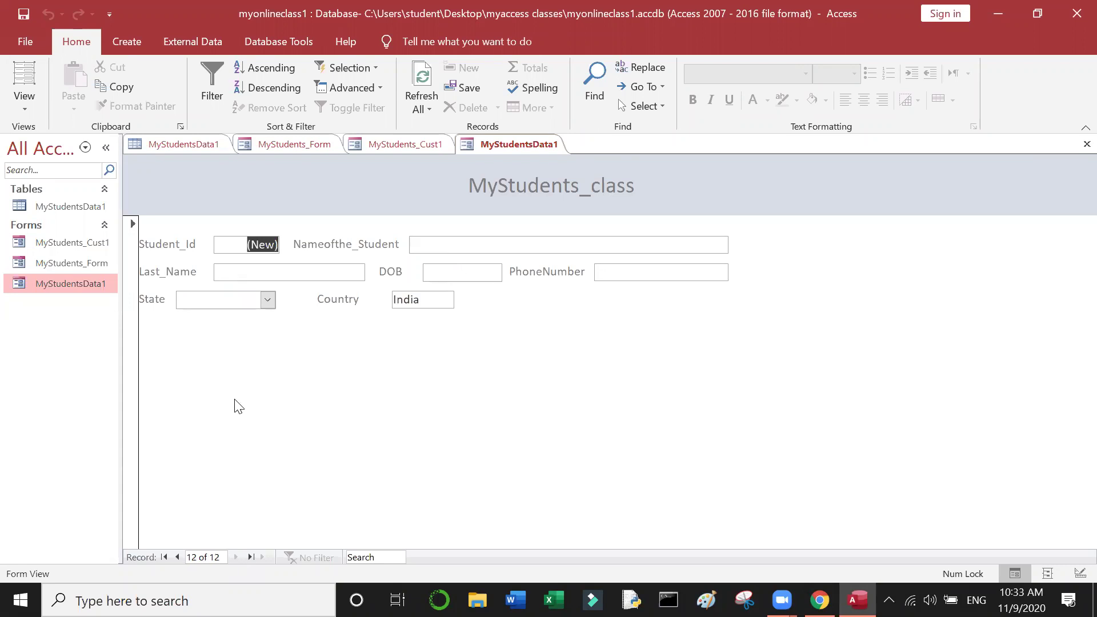
click(446, 244)
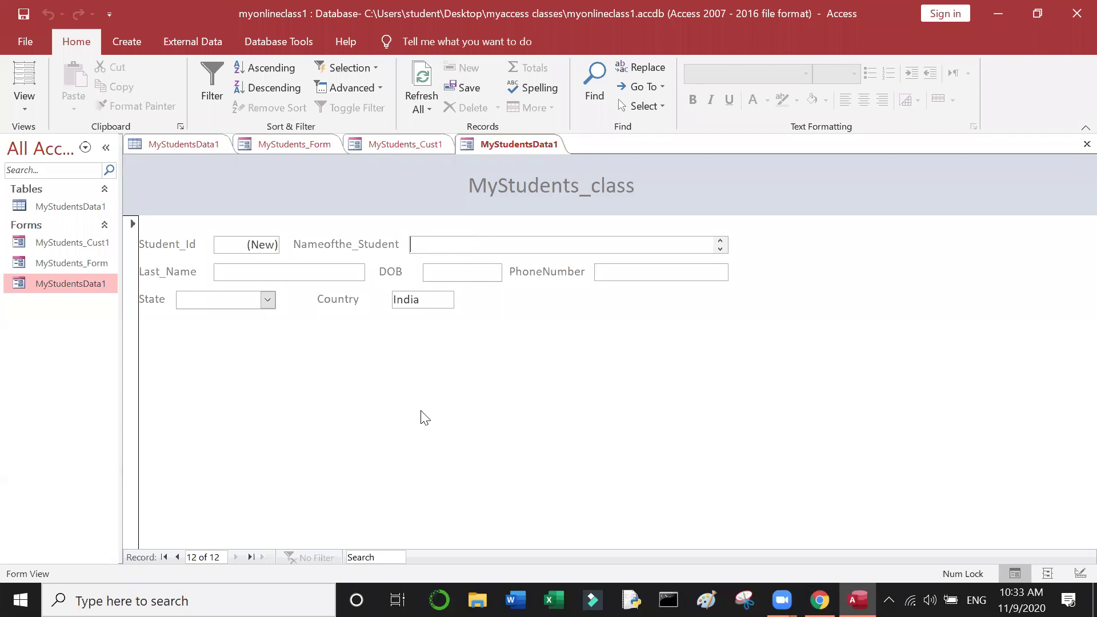
Step: Open MyStudentsData1 in Design View and select the form header section
right_click(85, 286)
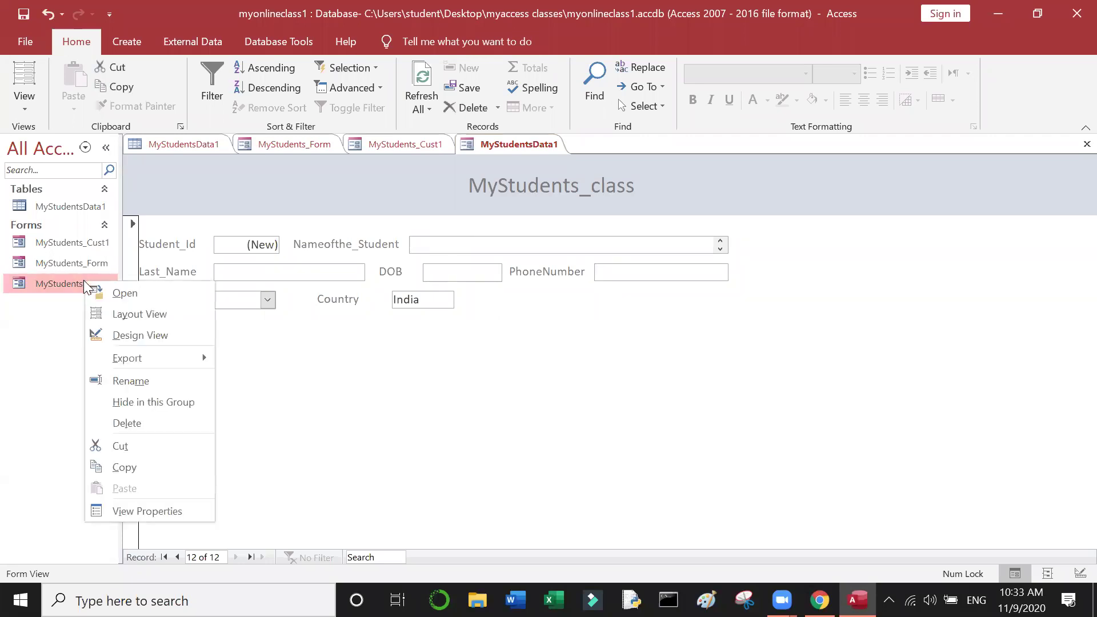
click(134, 335)
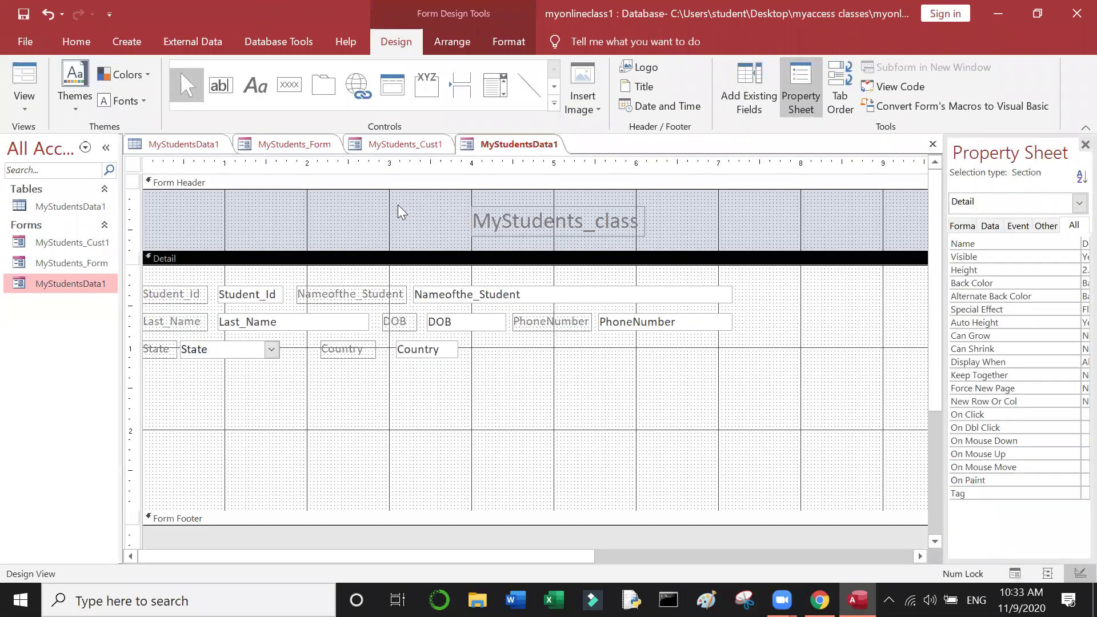
click(314, 220)
Step: Set the form header's Fill/Back Color to bright blue
right_click(314, 220)
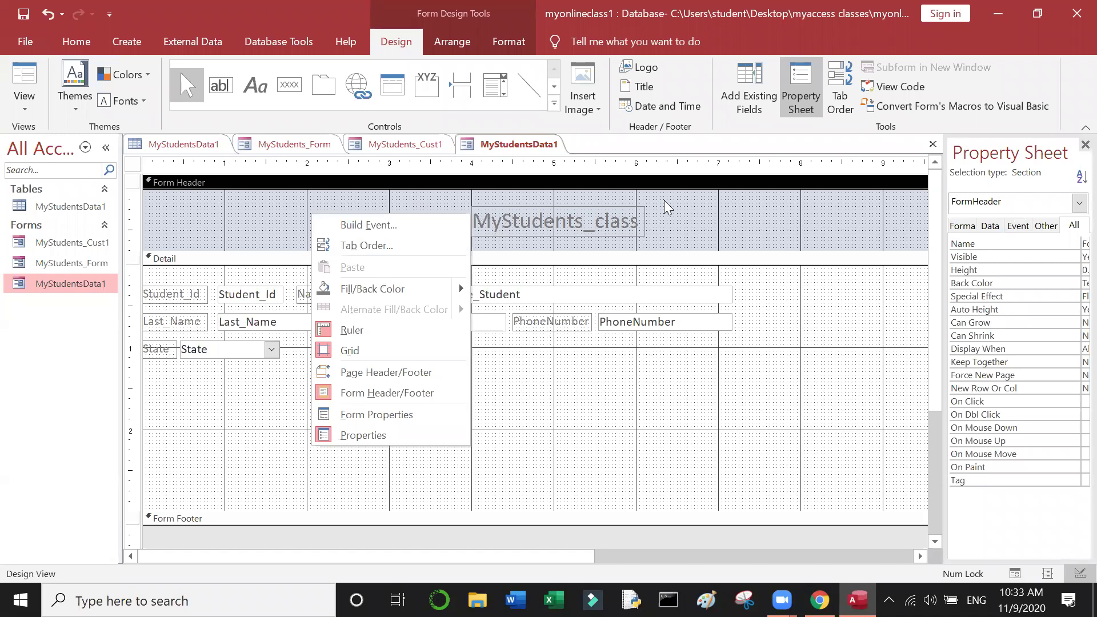
click(698, 244)
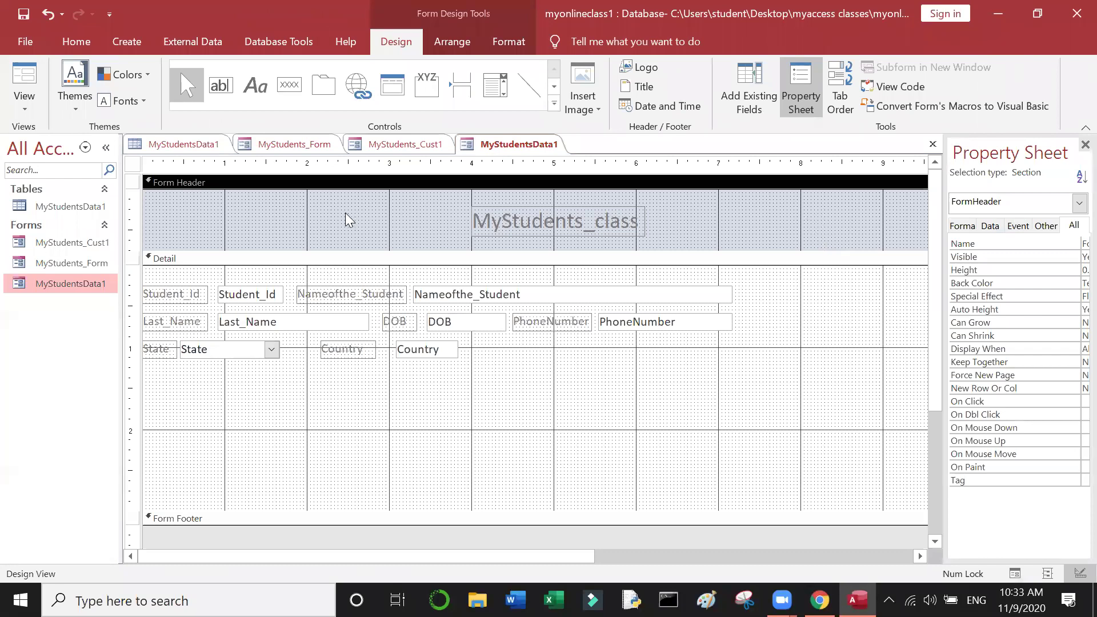
right_click(294, 214)
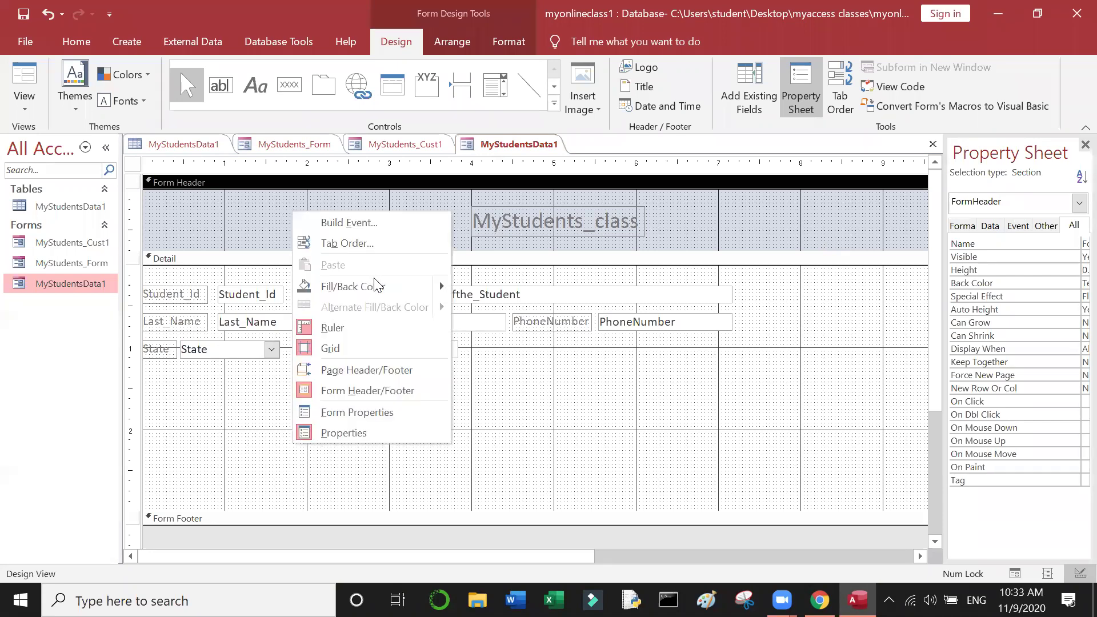
mouse_move(382, 286)
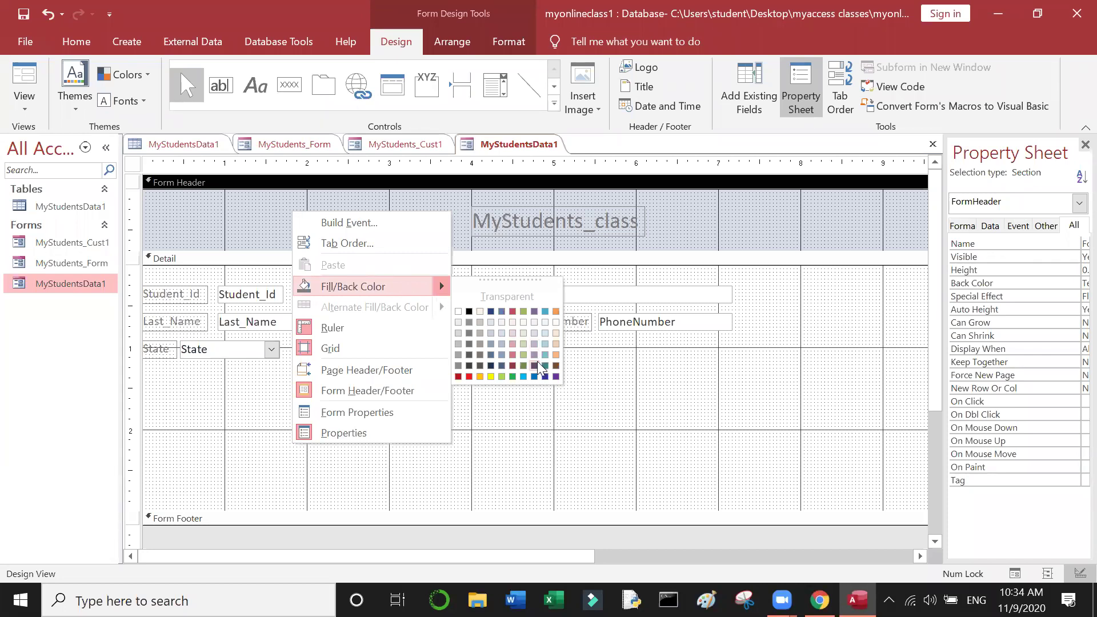
click(523, 377)
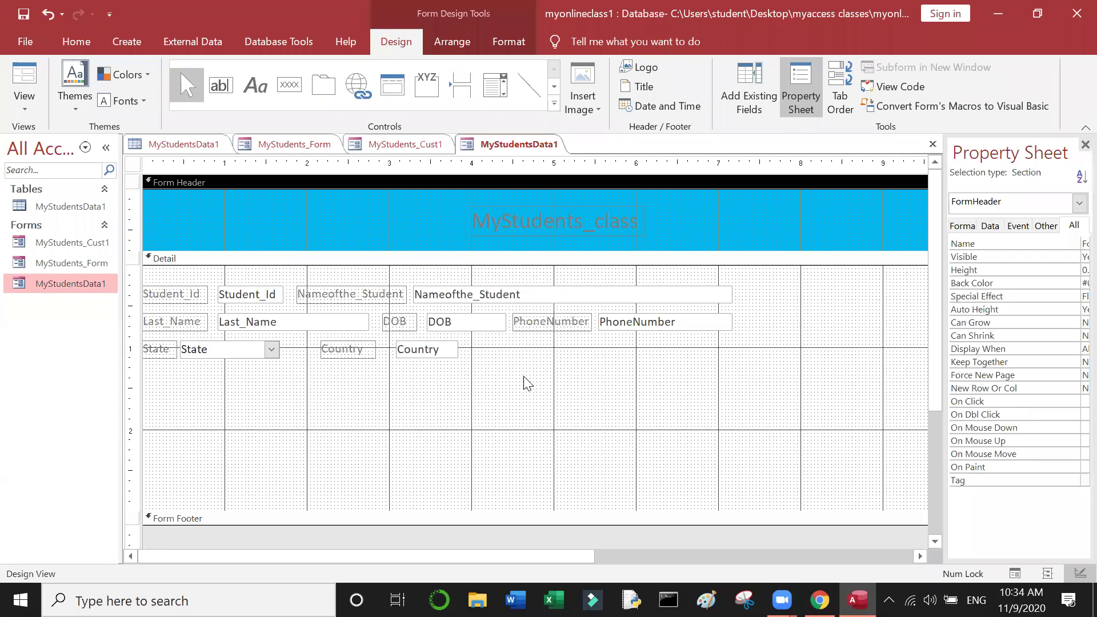
click(552, 407)
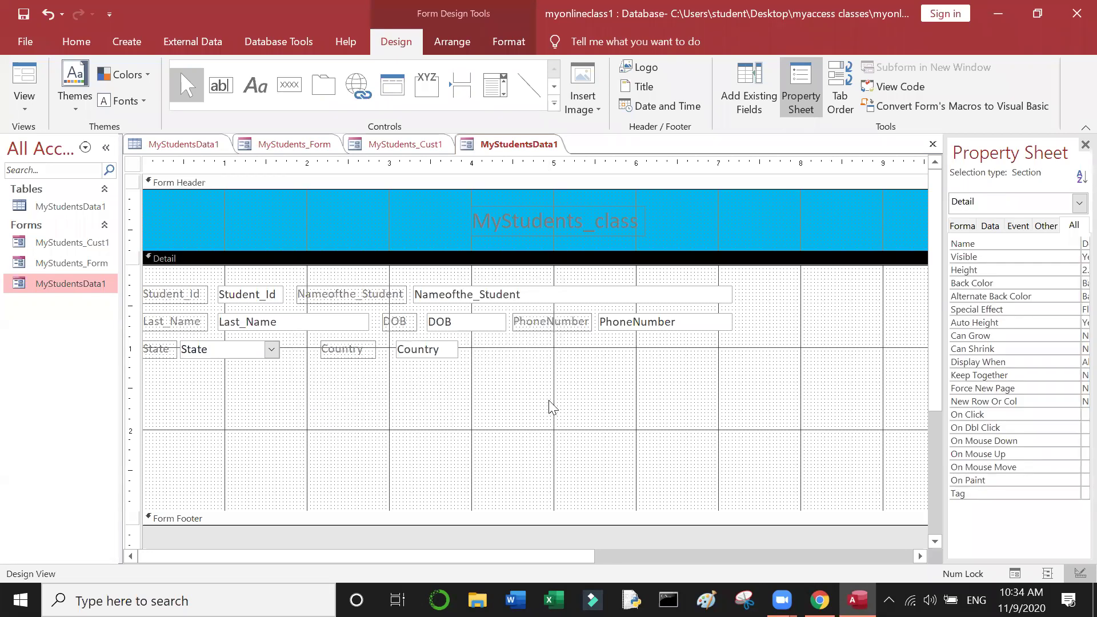
Step: Set the Detail section's Fill/Back Color to the green swatch
right_click(551, 407)
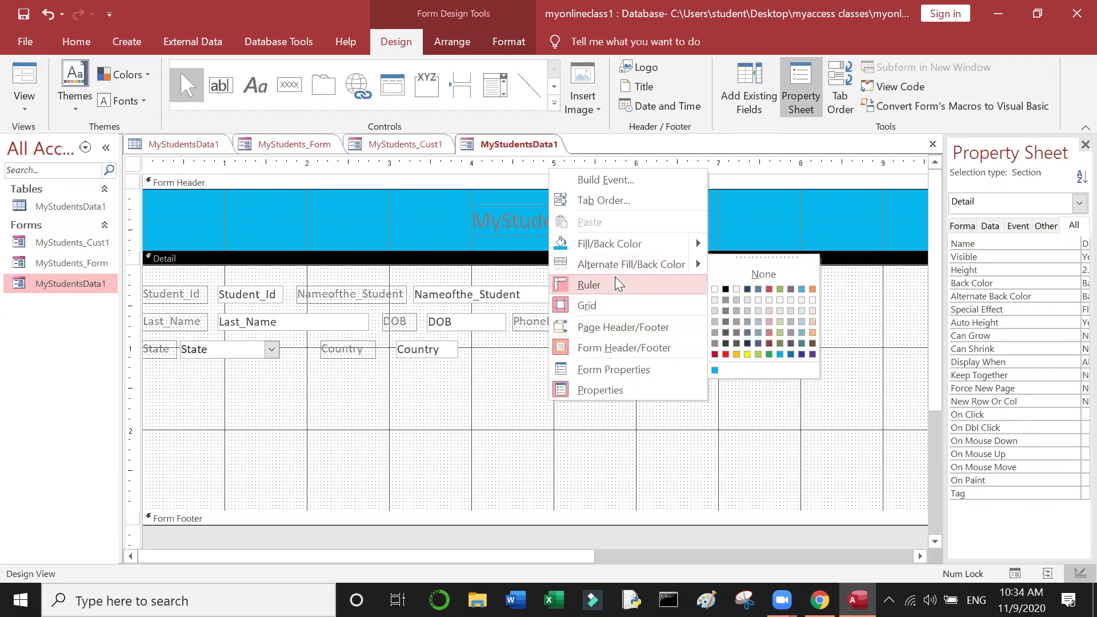
mouse_move(639, 250)
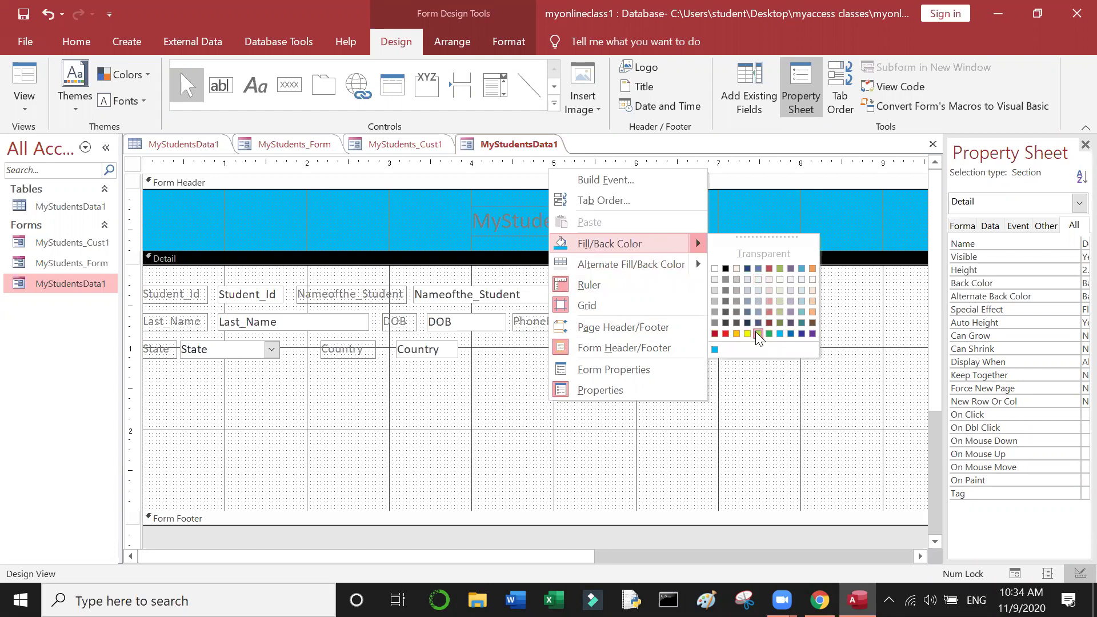
click(759, 335)
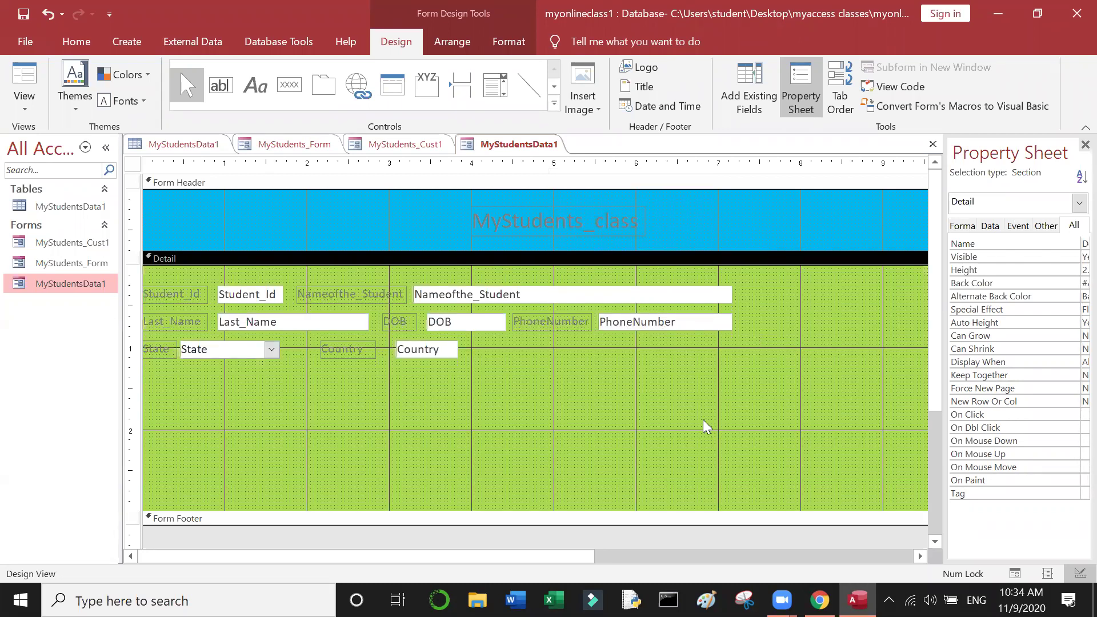
click(580, 321)
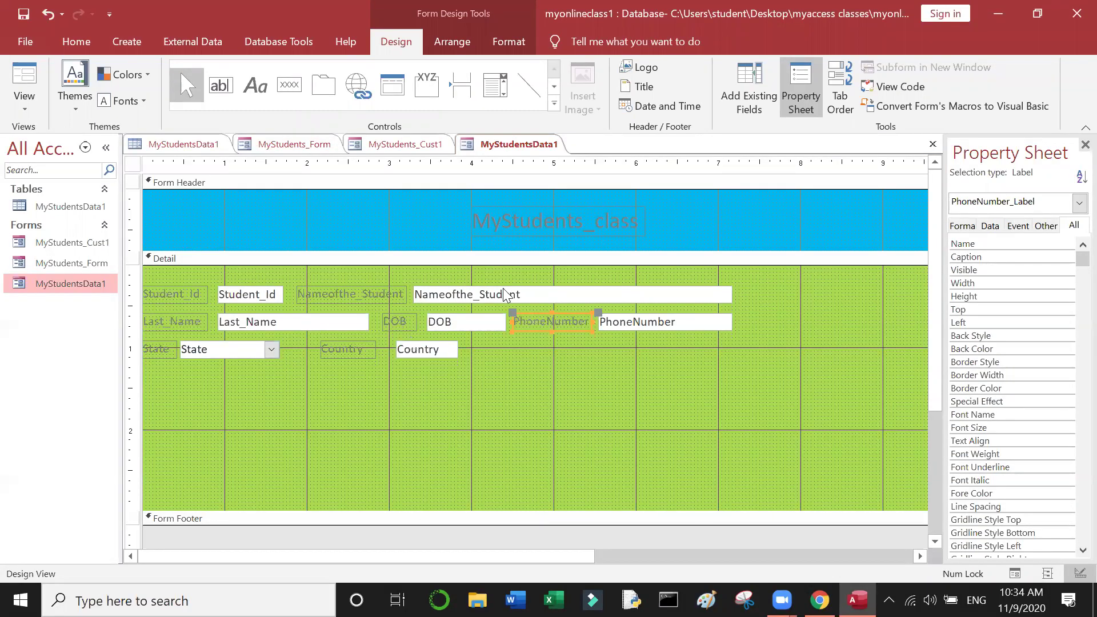
Step: Make the MyStudents_class title text dark blue
click(565, 220)
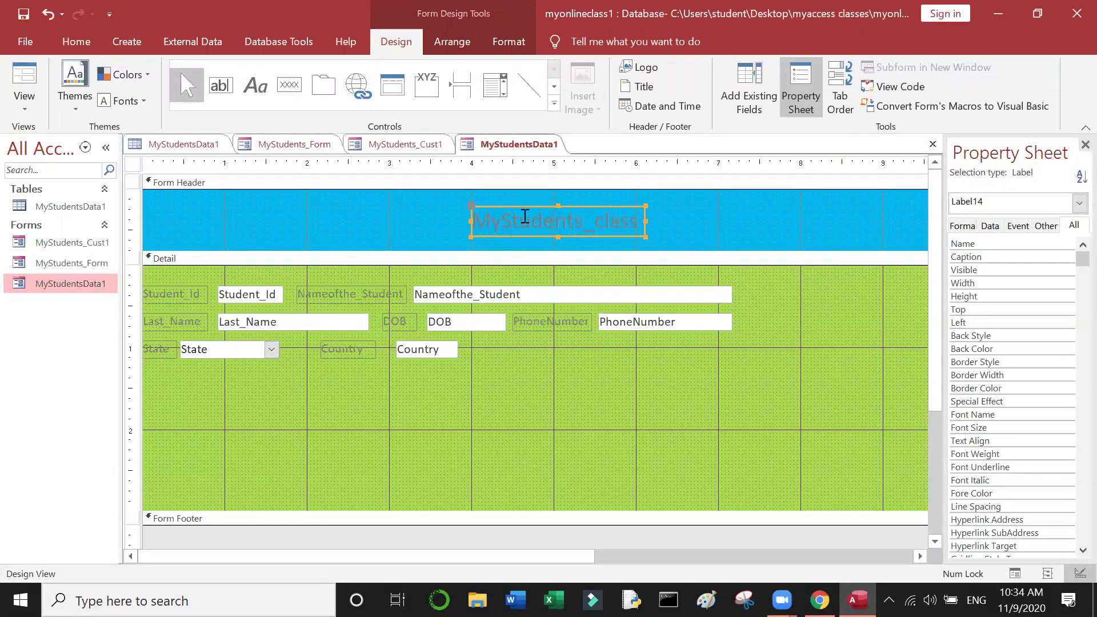
double_click(519, 221)
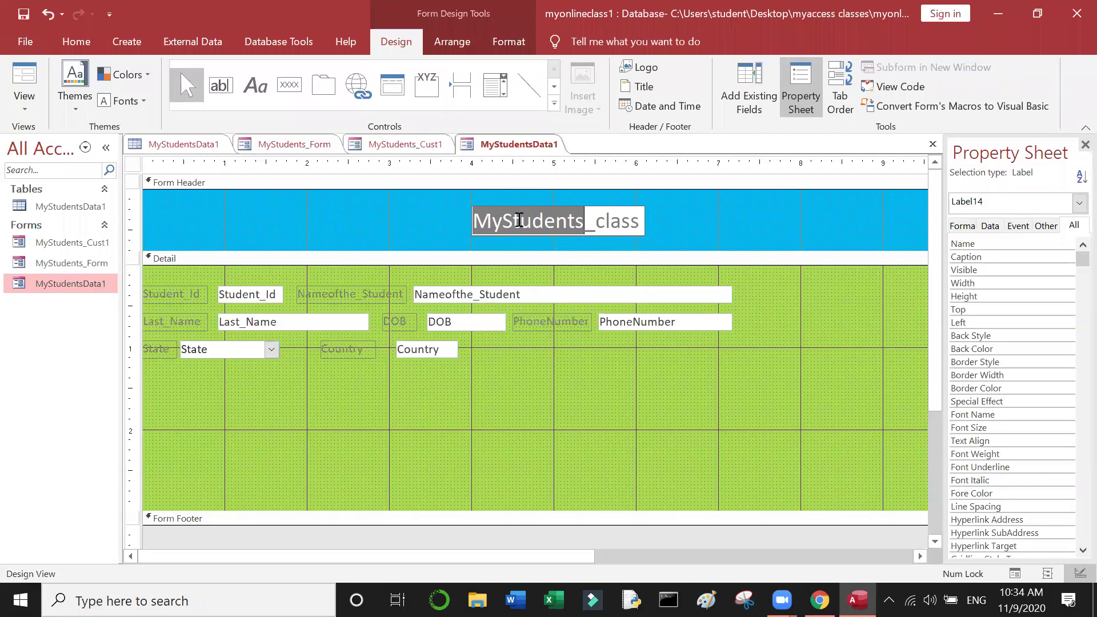
click(595, 230)
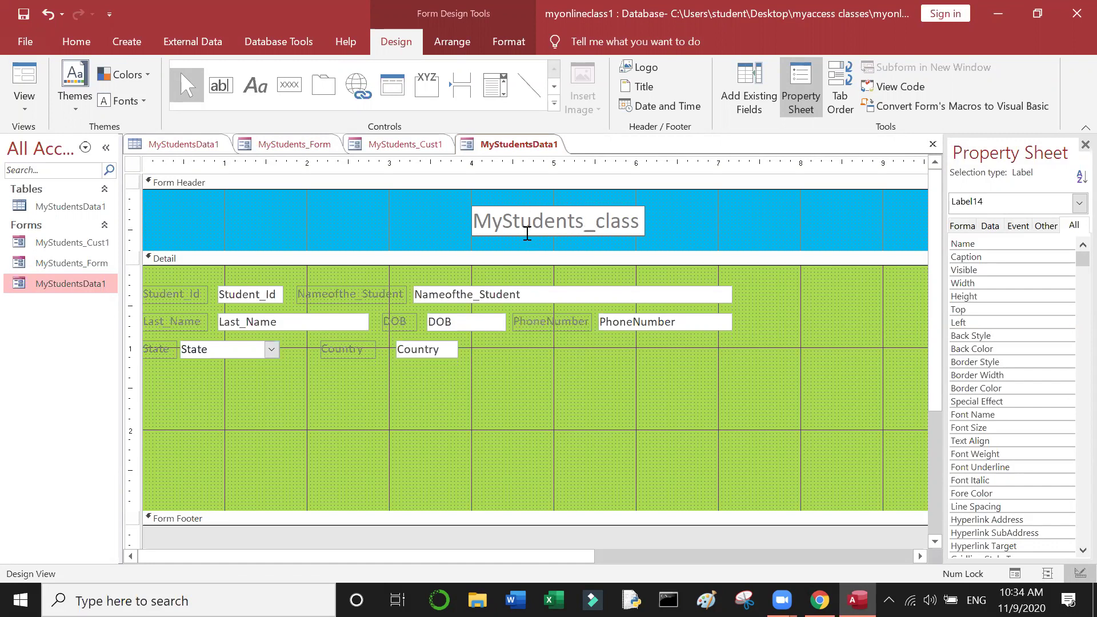
double_click(530, 231)
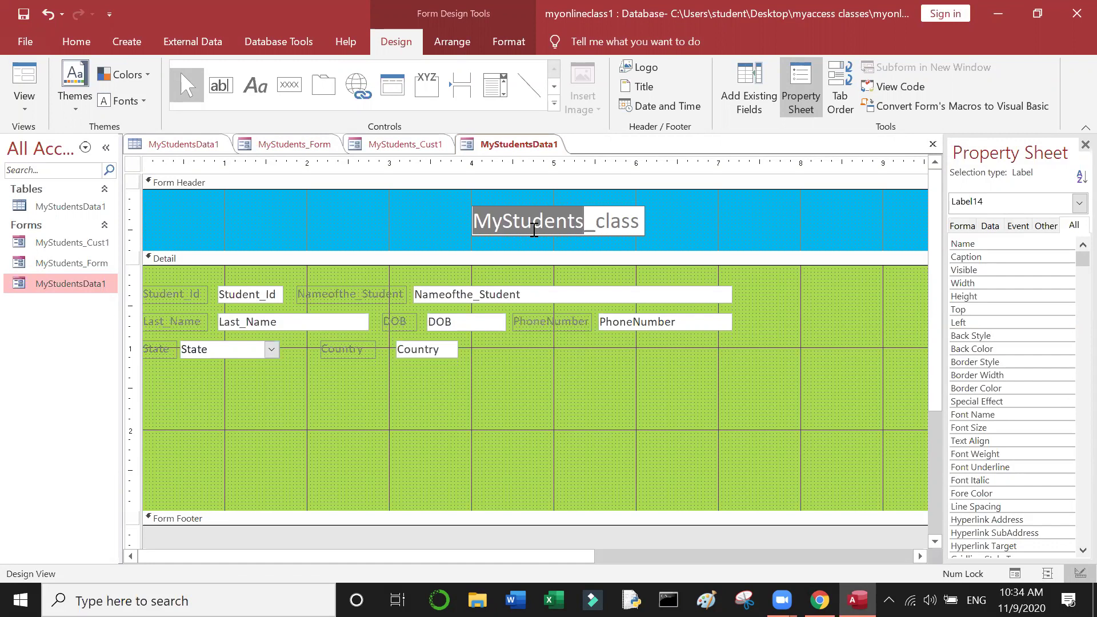
click(654, 312)
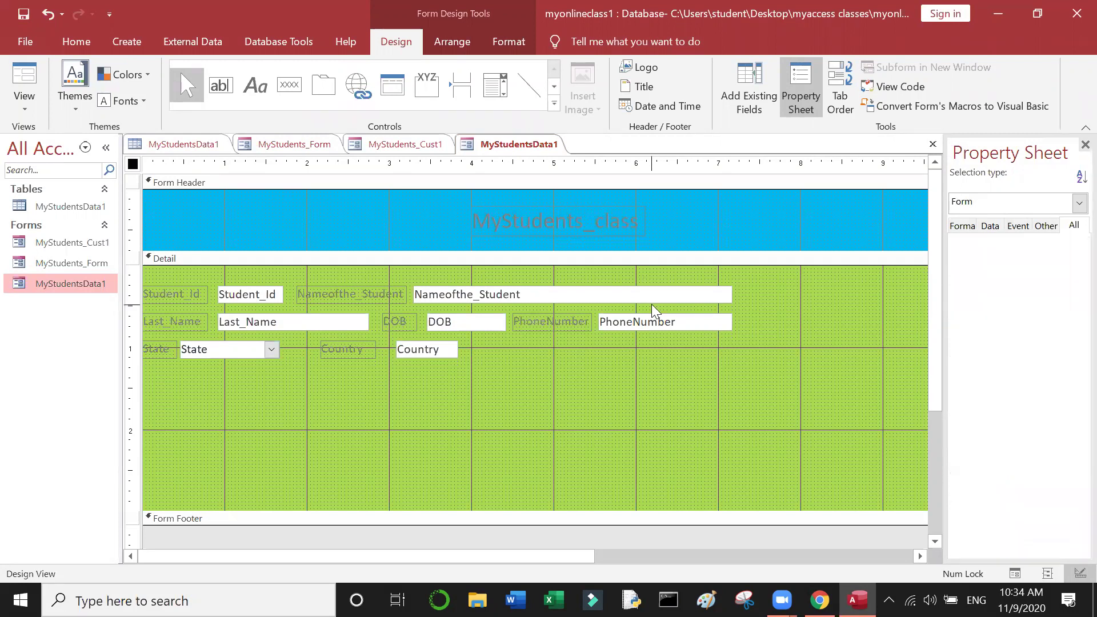
click(581, 233)
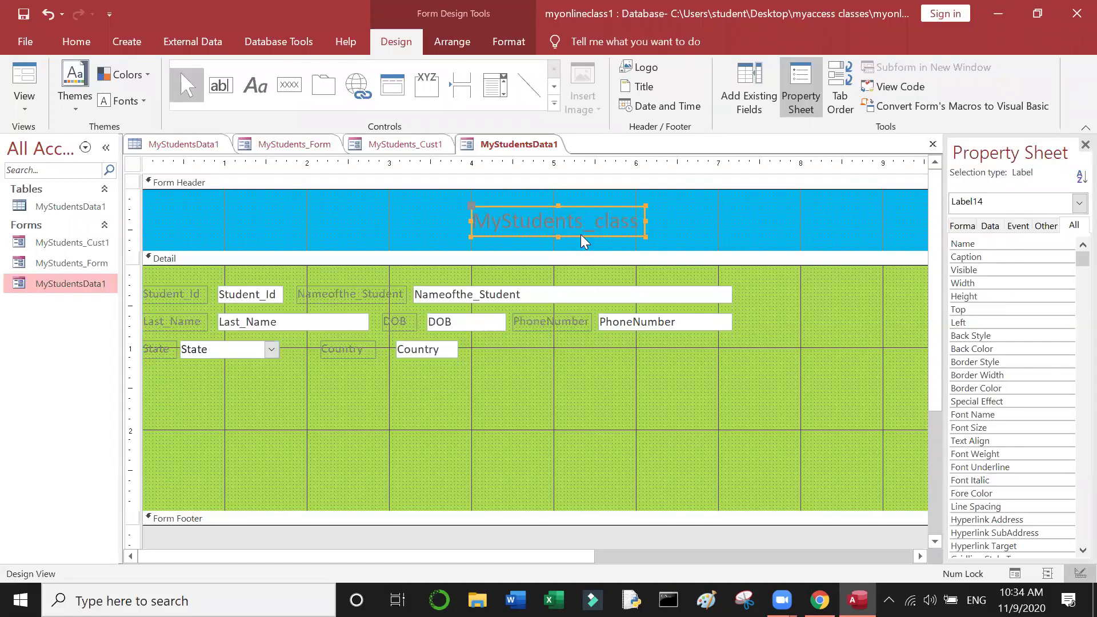
right_click(584, 241)
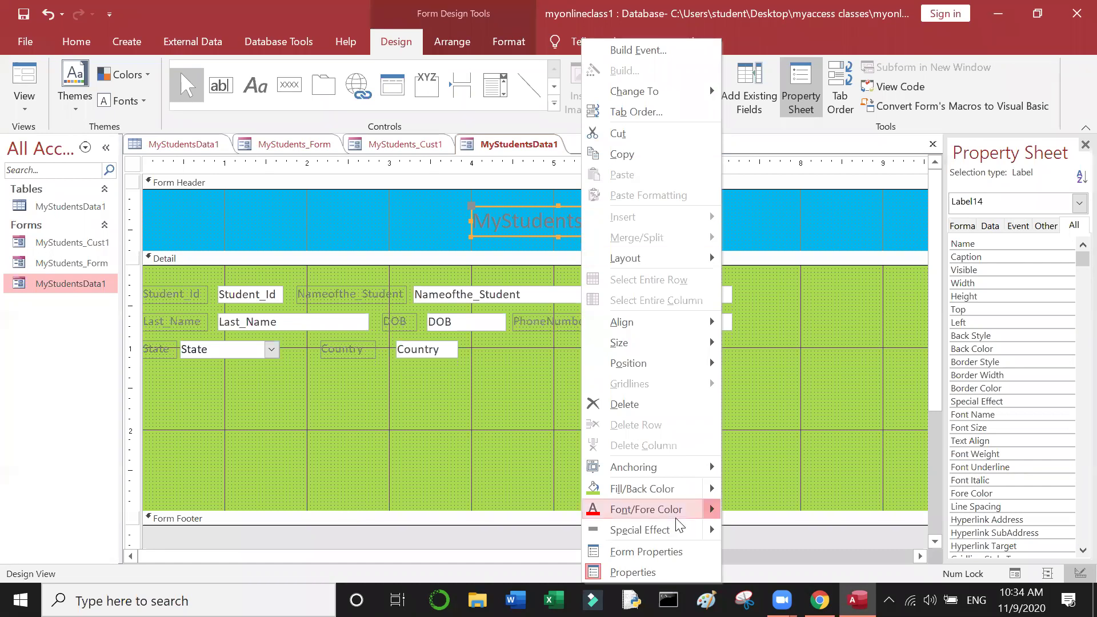
mouse_move(678, 519)
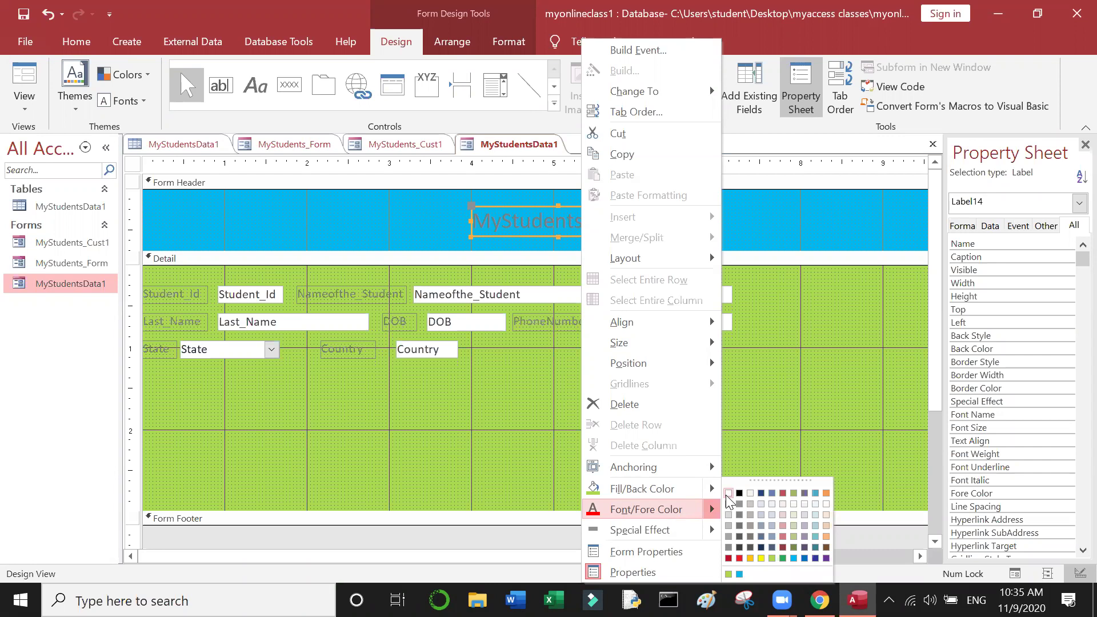
click(761, 495)
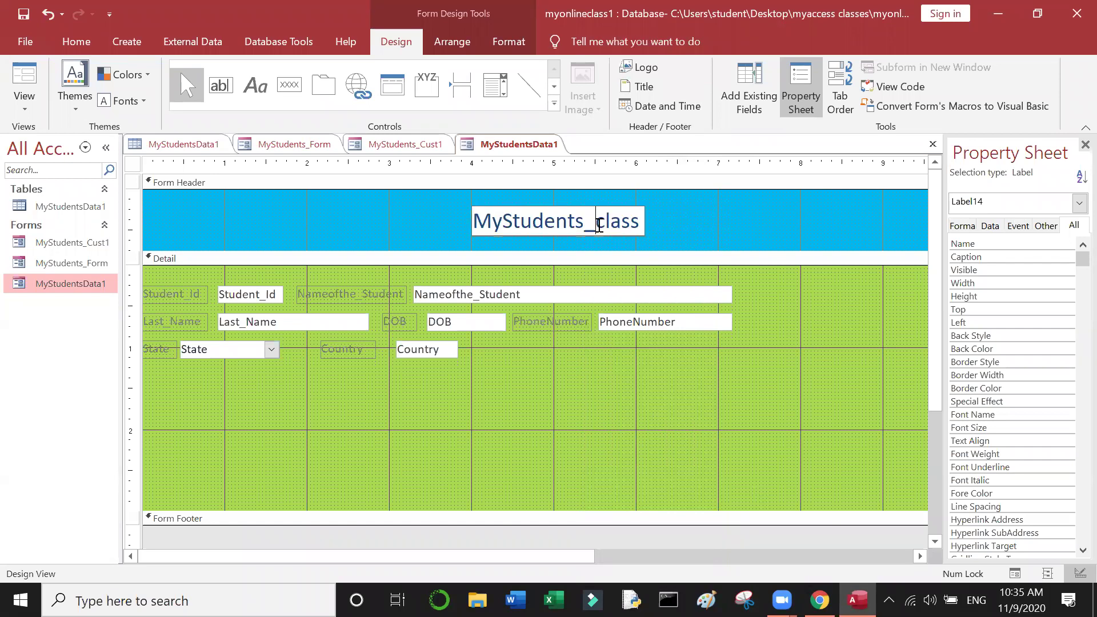
Step: Give the MyStudents_class title label a yellow background
click(556, 295)
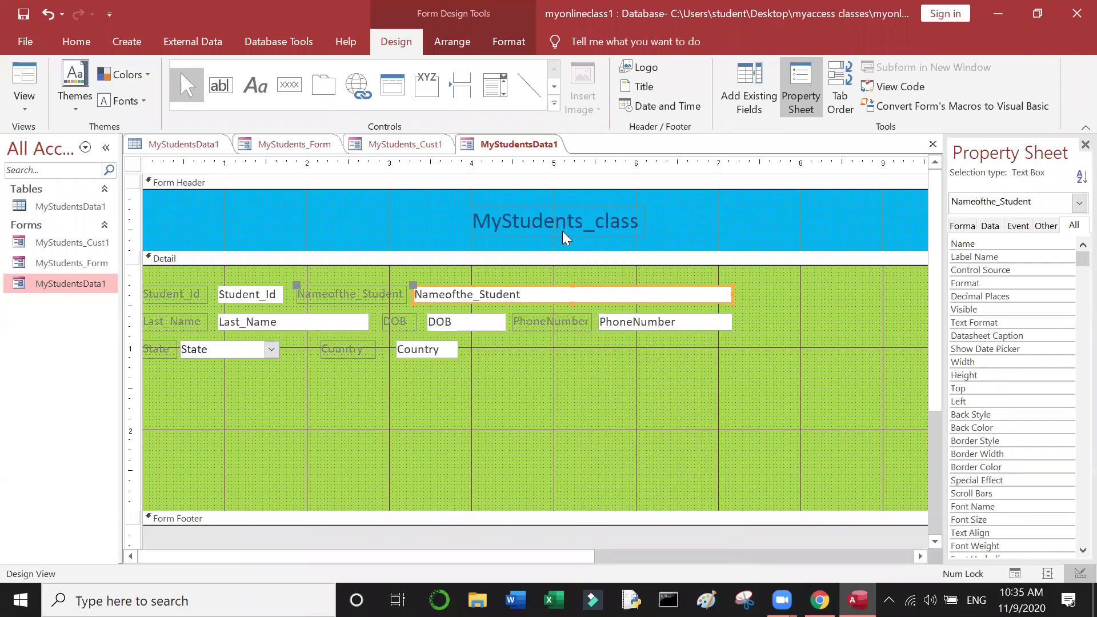
click(562, 234)
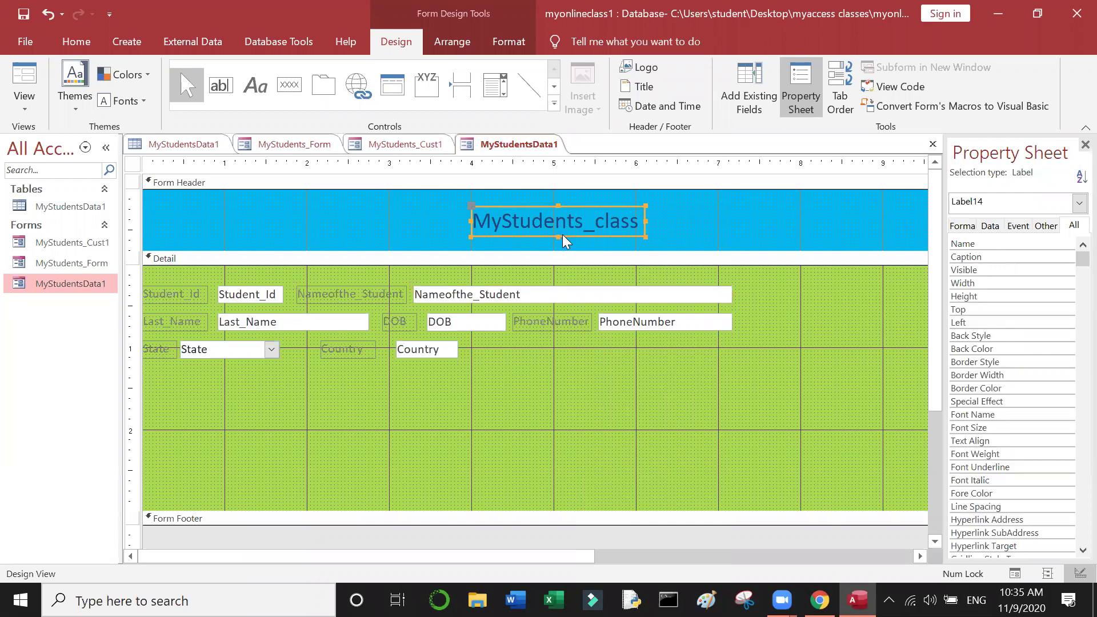
right_click(563, 237)
mouse_move(670, 492)
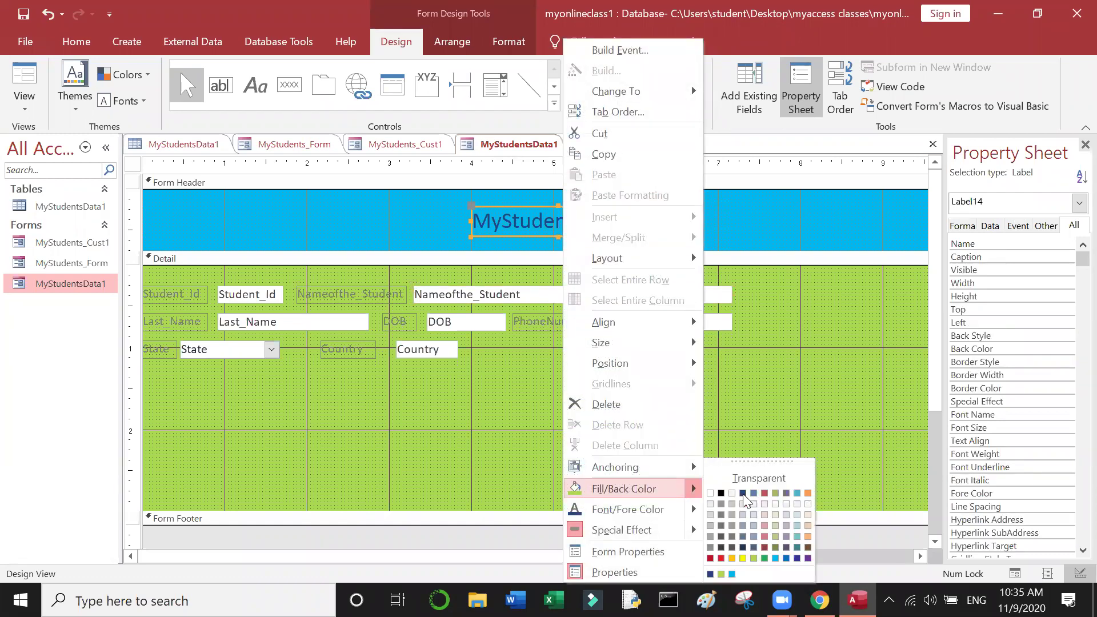
click(743, 558)
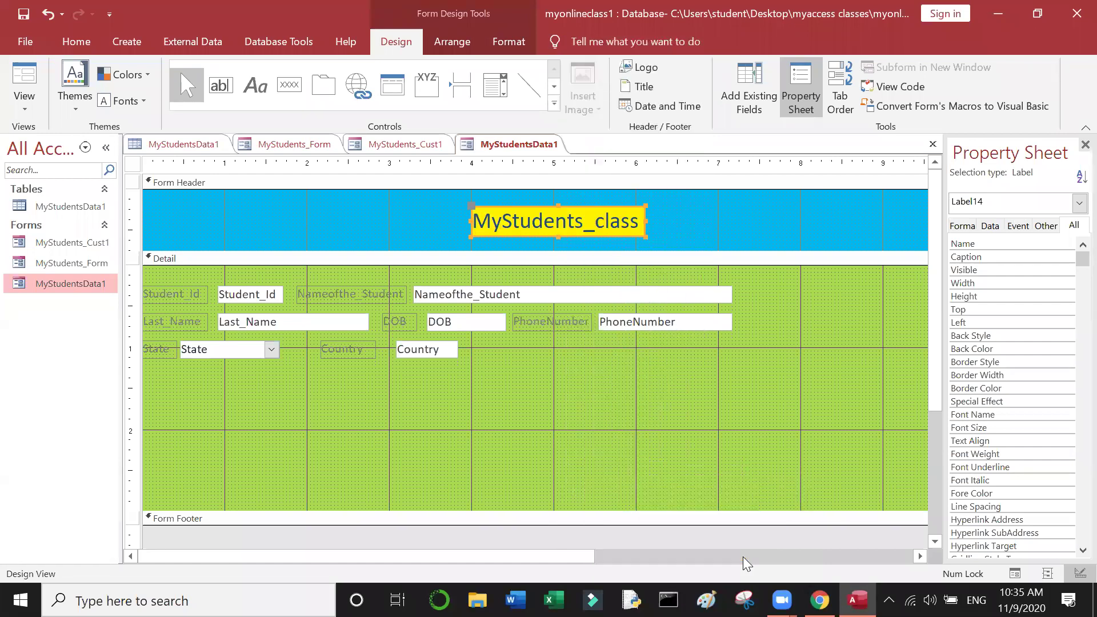
click(640, 441)
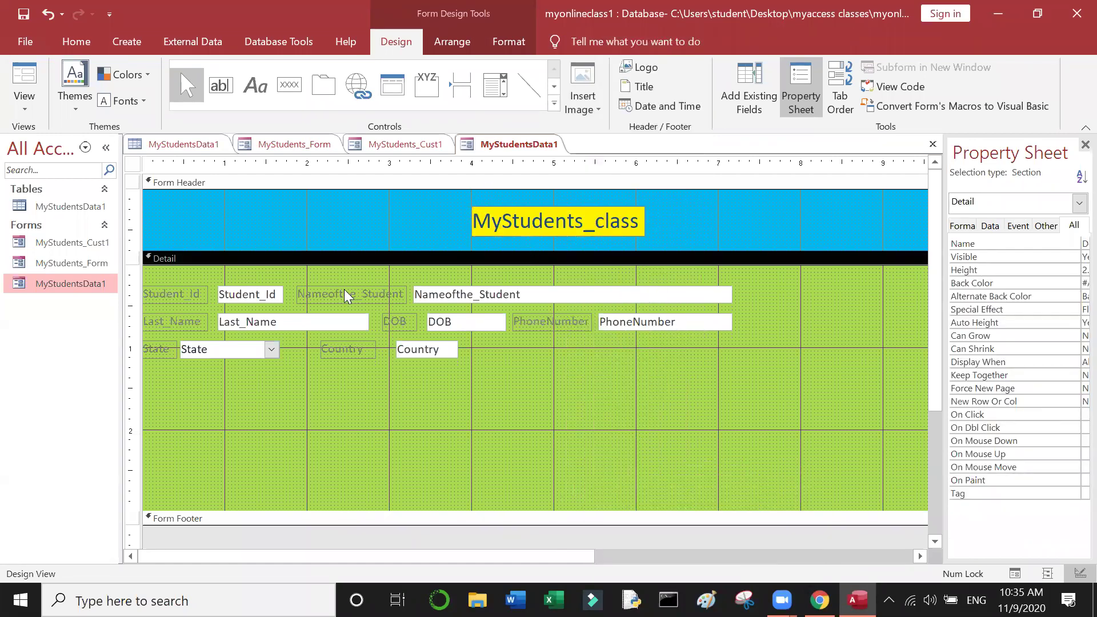
Step: Give the Student_Id label a red background
click(197, 305)
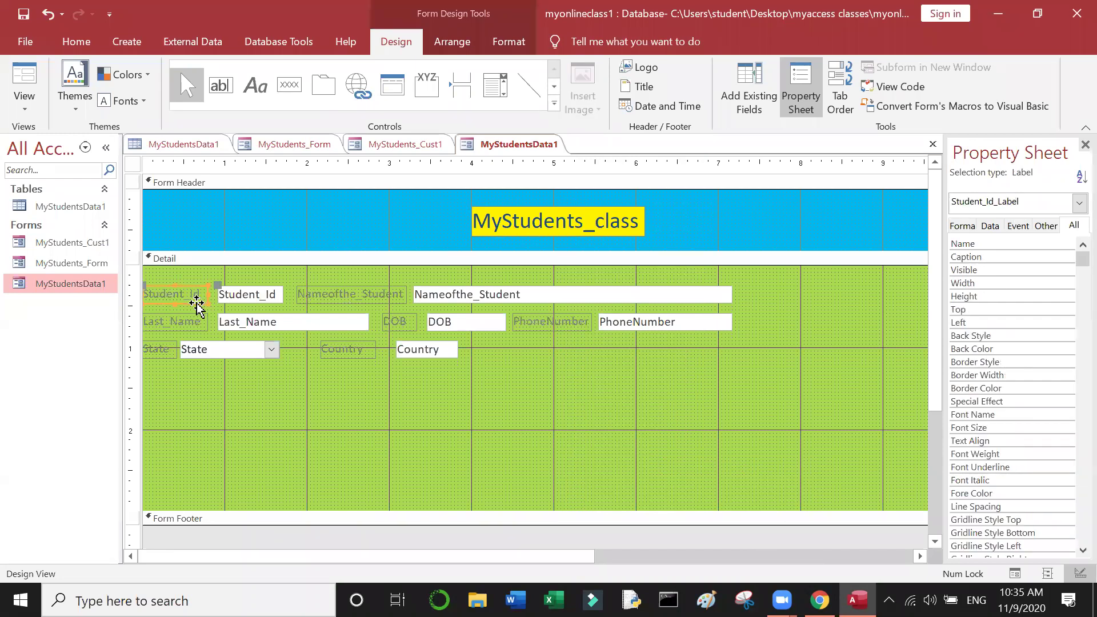
right_click(196, 305)
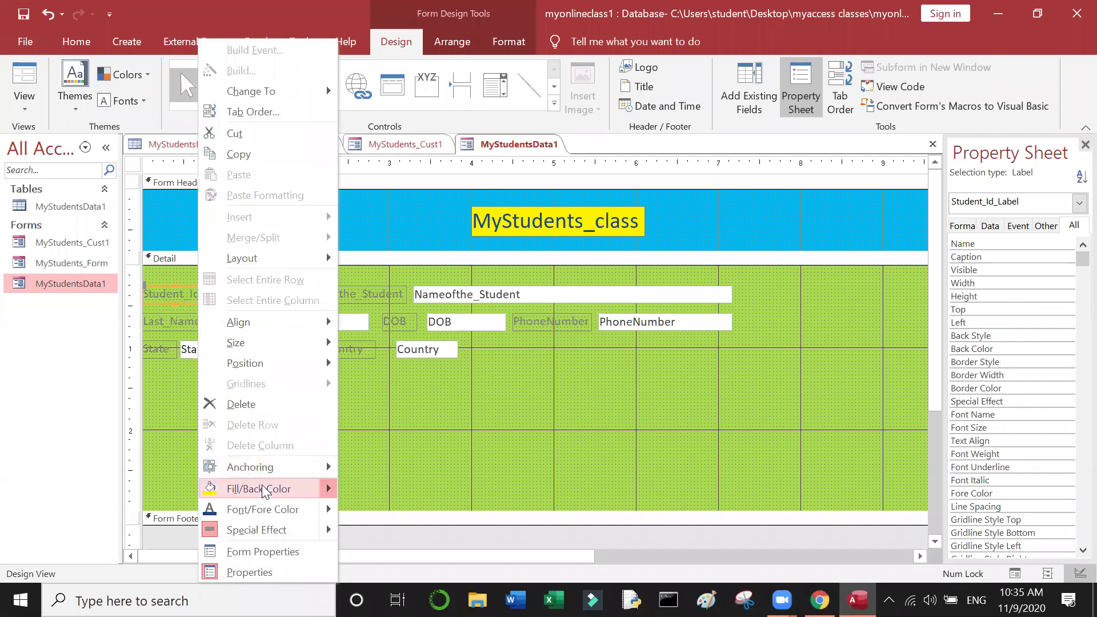
mouse_move(264, 491)
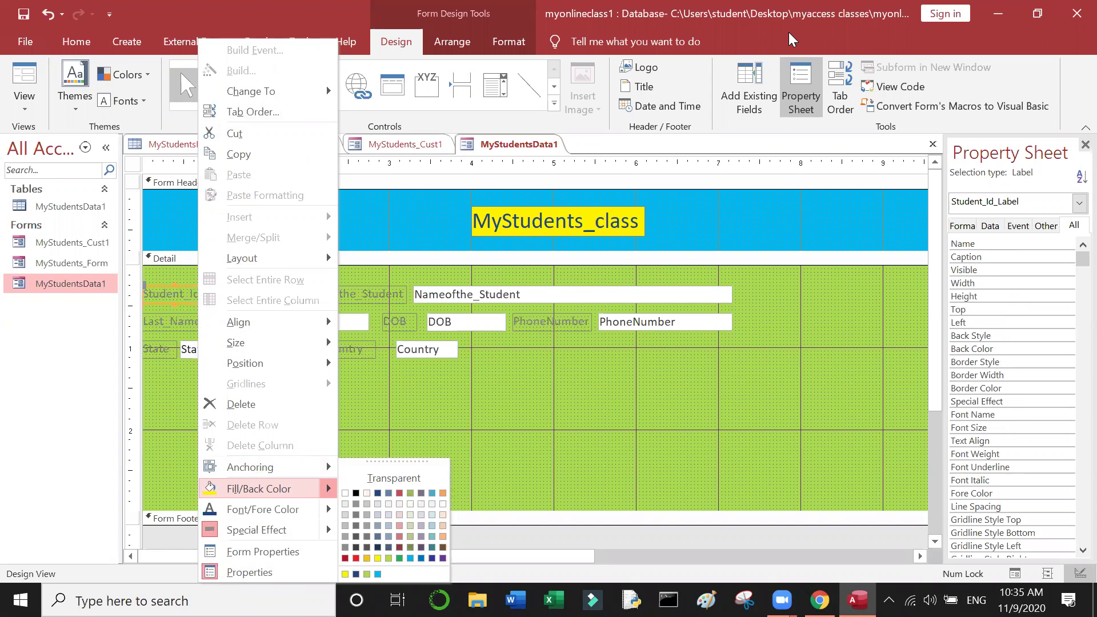
click(848, 84)
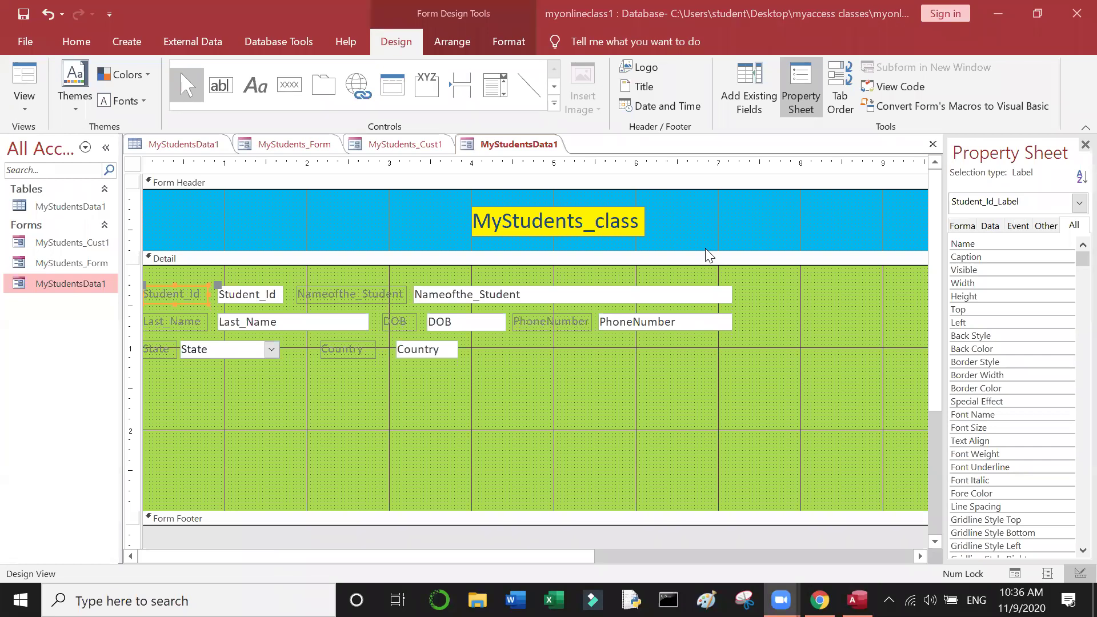
click(617, 382)
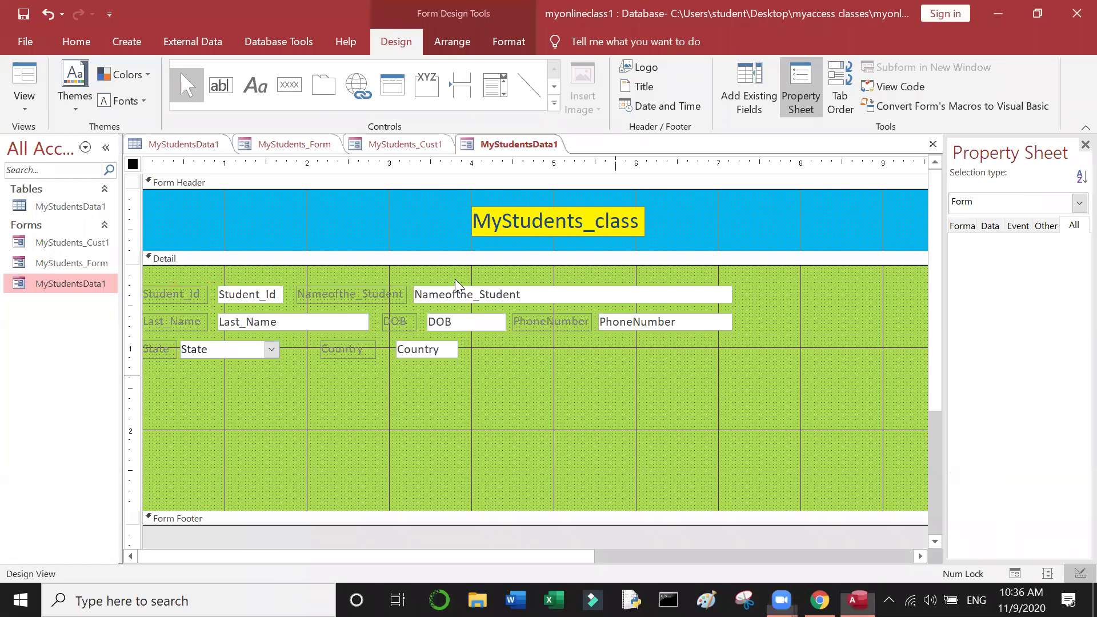
click(203, 295)
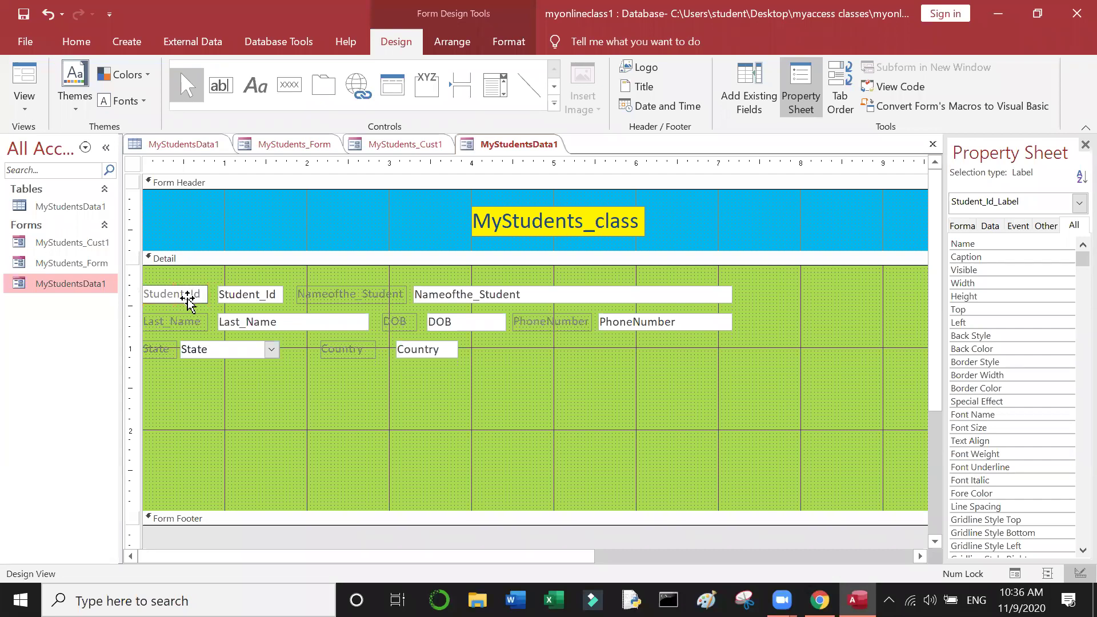
click(193, 318)
click(194, 302)
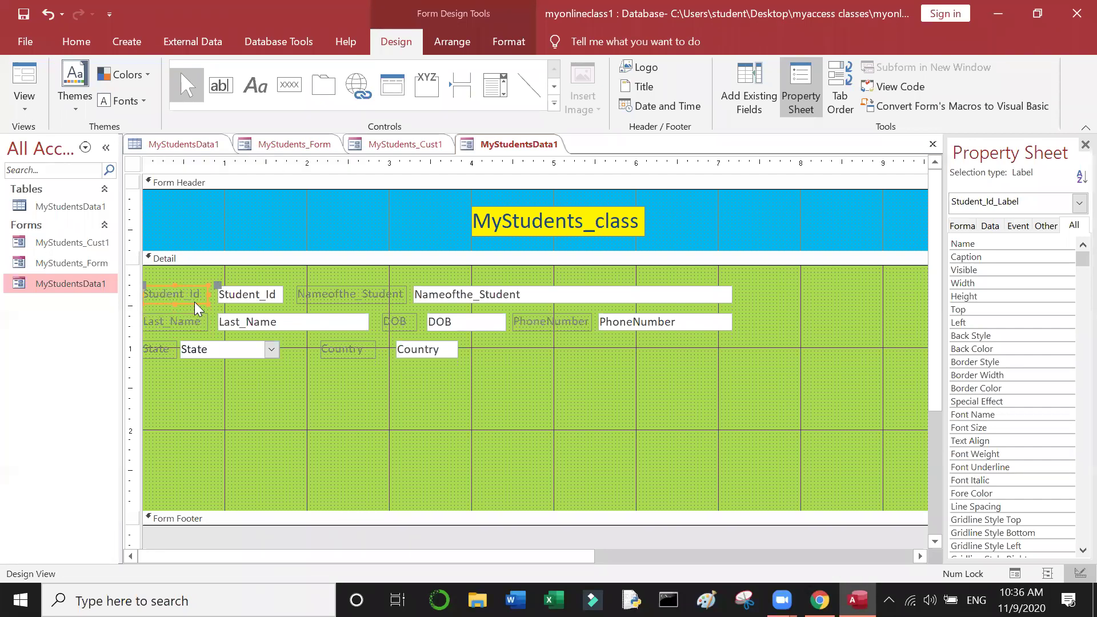
right_click(194, 303)
mouse_move(320, 494)
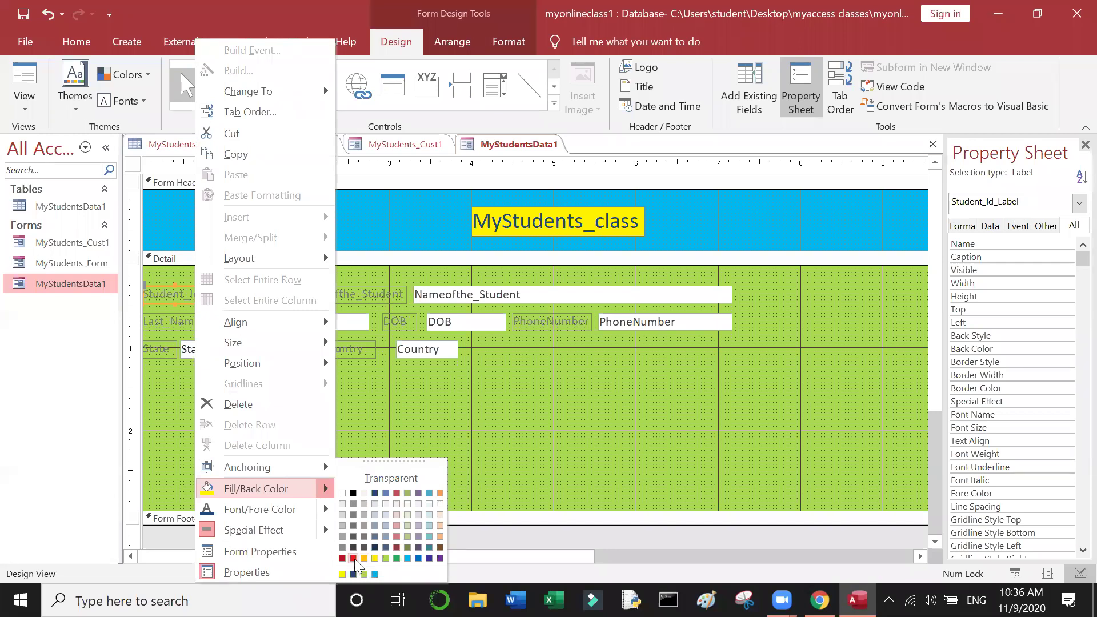
click(354, 559)
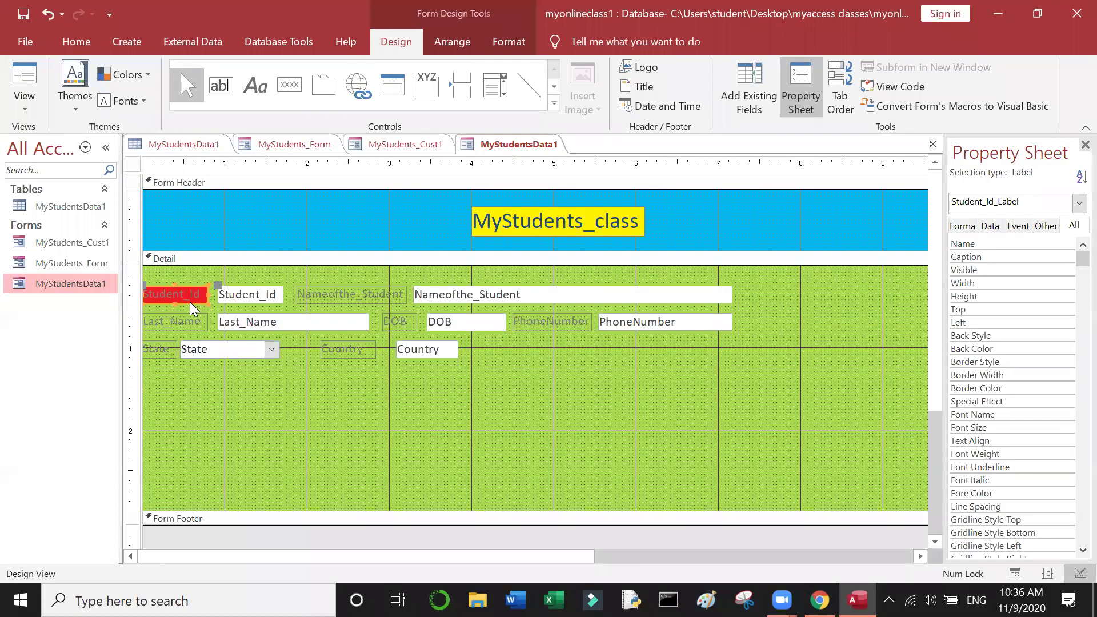
Step: Make the Student_Id label's text yellow
right_click(190, 303)
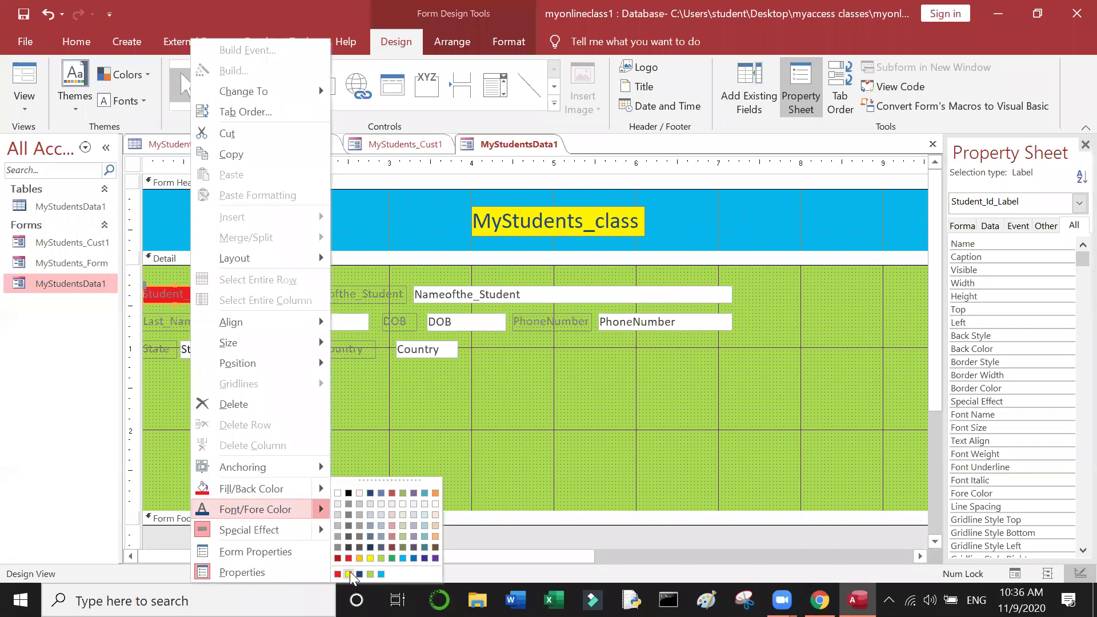
click(350, 575)
click(325, 470)
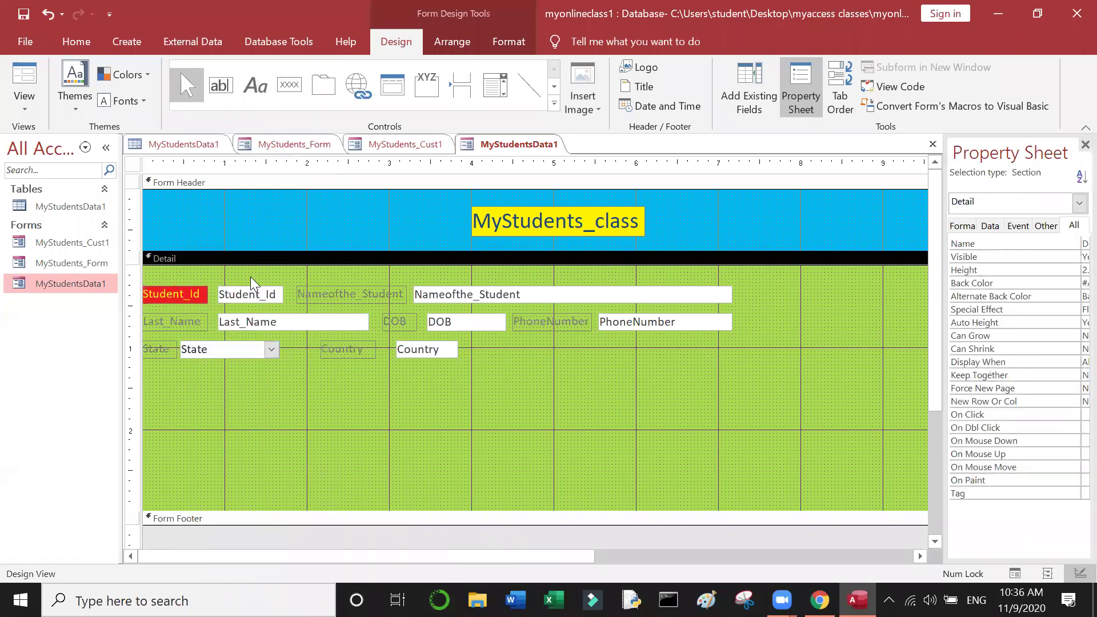
click(243, 295)
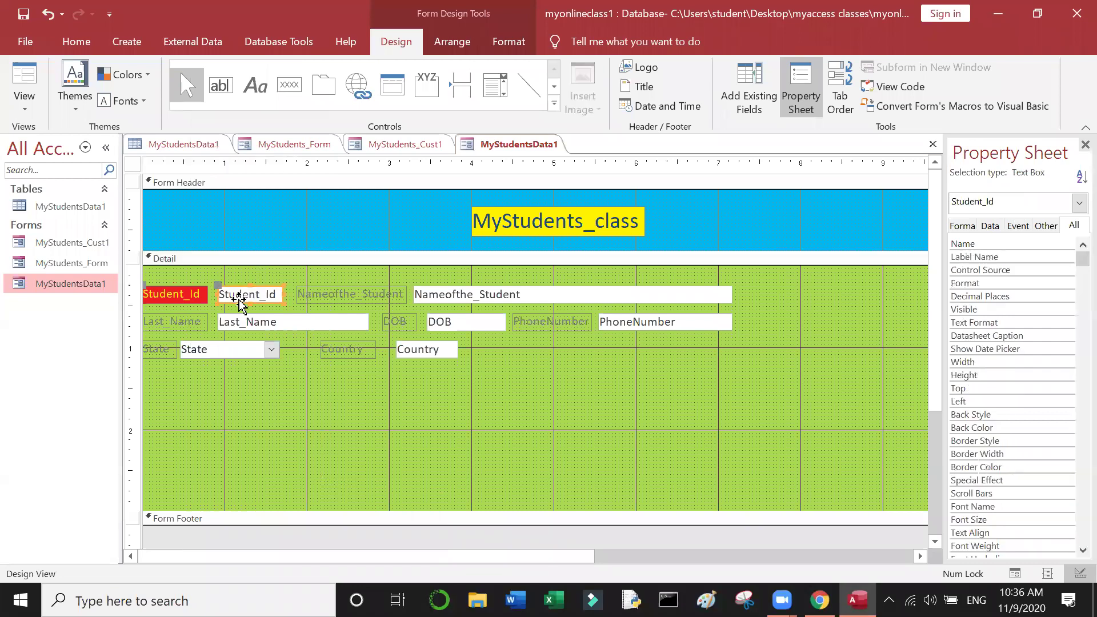
Step: Set the Student_Id text box to a red fill with yellow text
right_click(240, 305)
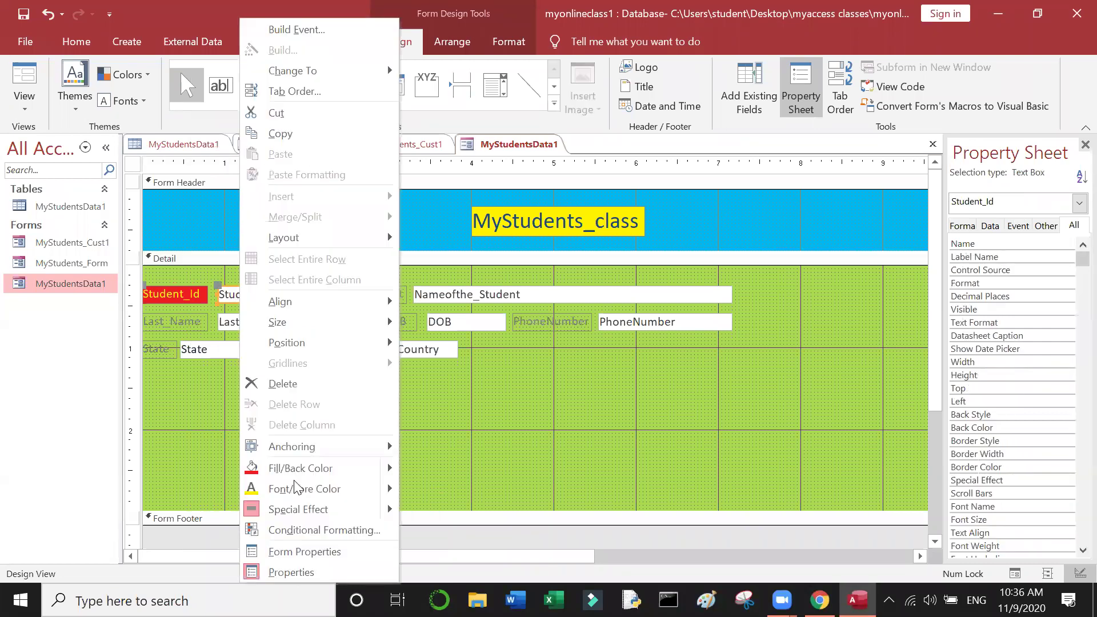
click(256, 476)
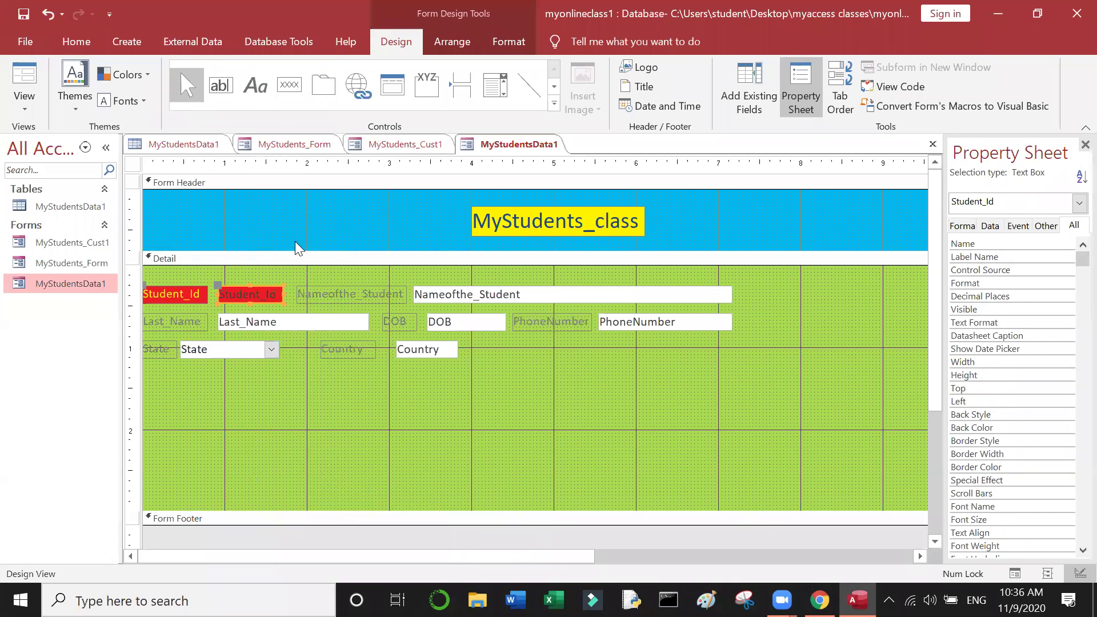
right_click(258, 304)
click(275, 488)
click(420, 403)
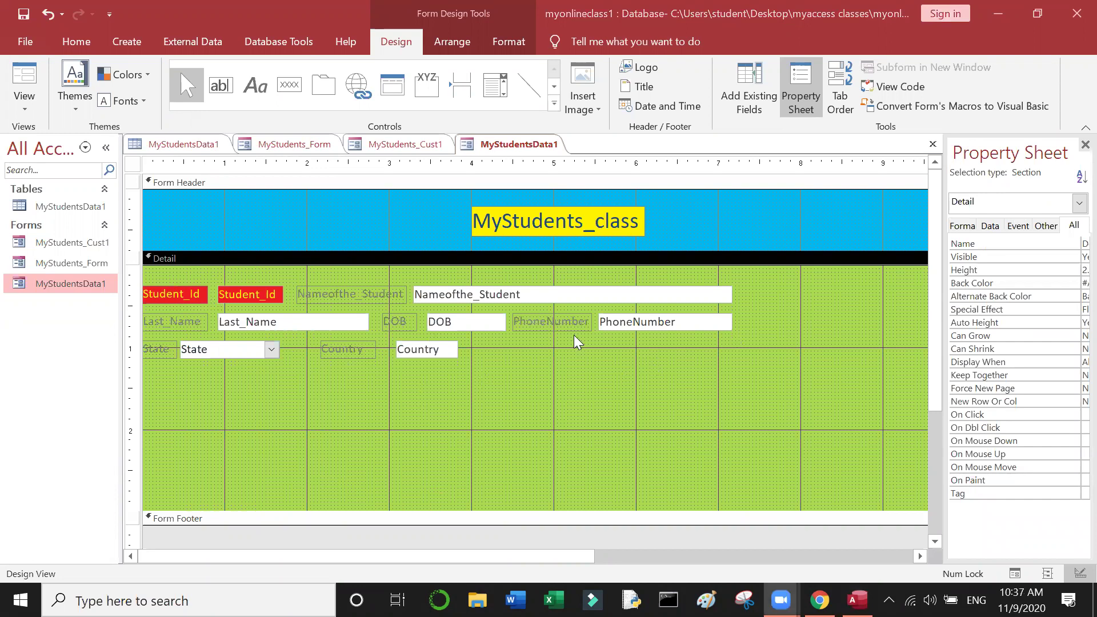
click(609, 398)
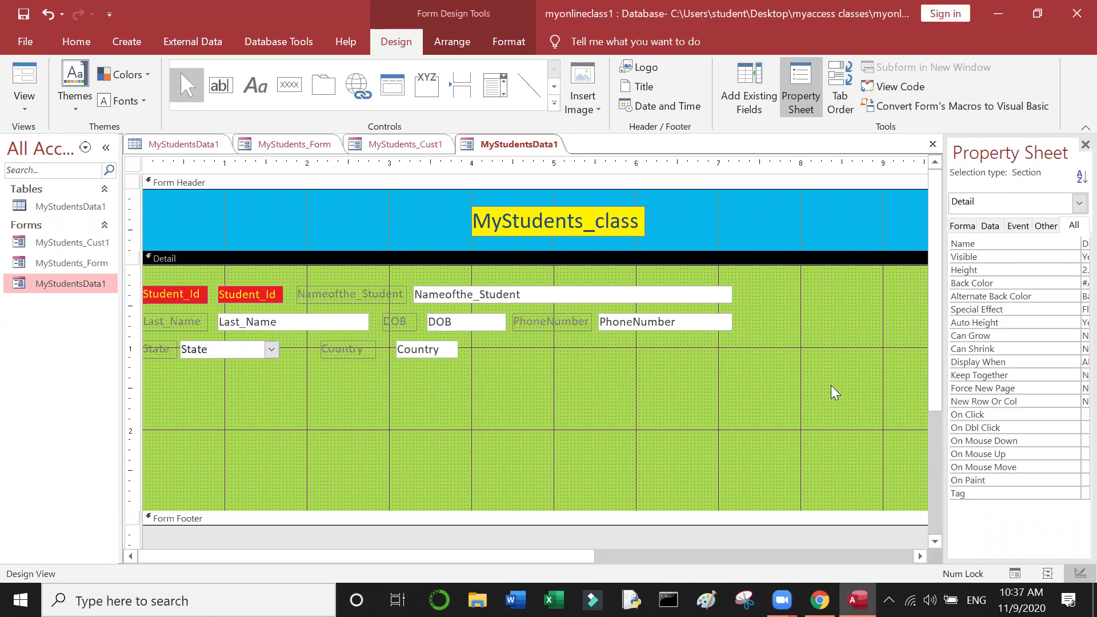
Step: Select every remaining Detail label and text box and apply red fill with yellow text
drag(785, 403, 142, 266)
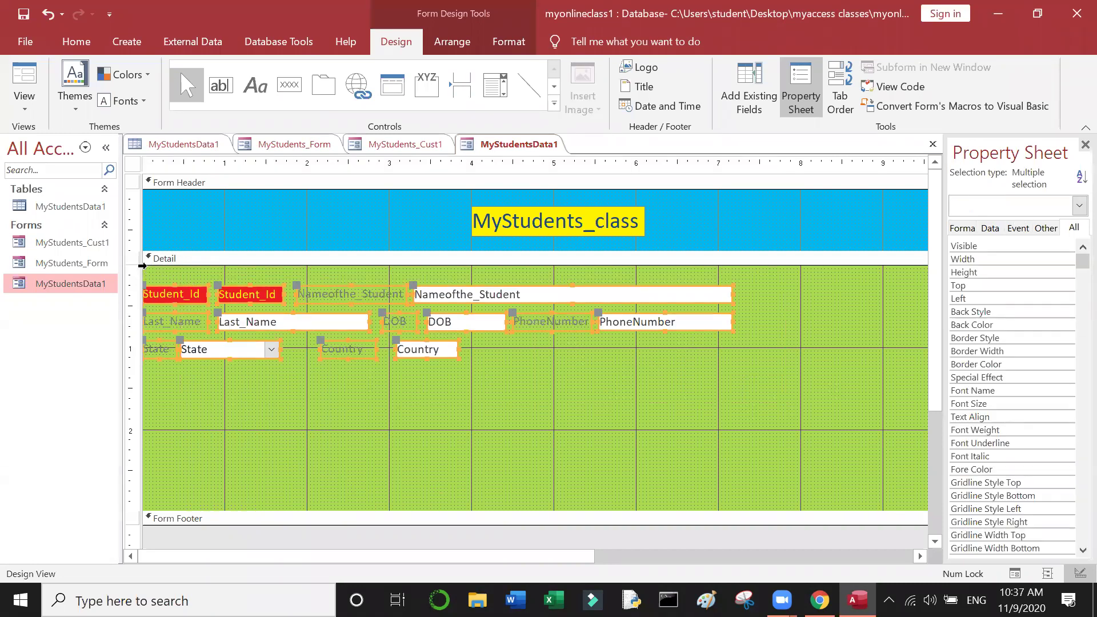
right_click(266, 303)
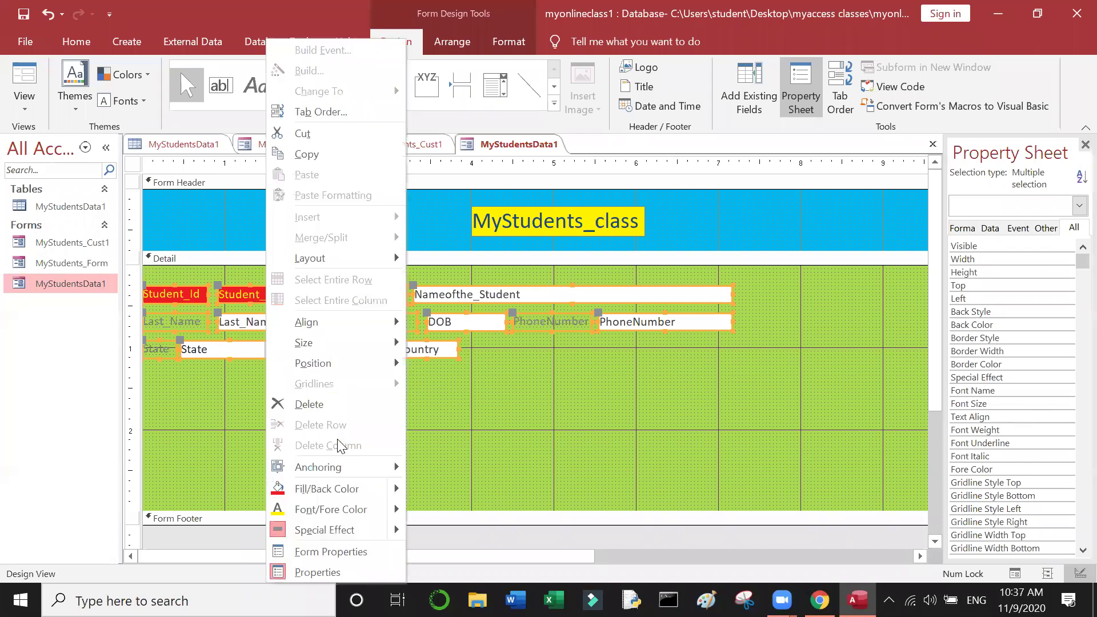
mouse_move(304, 489)
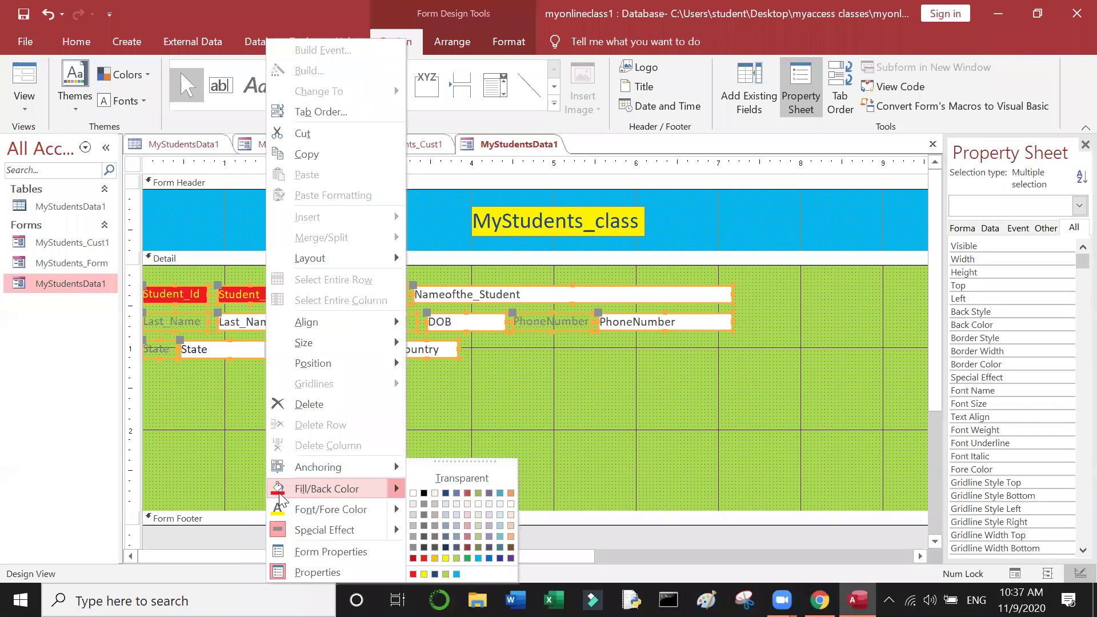
click(432, 549)
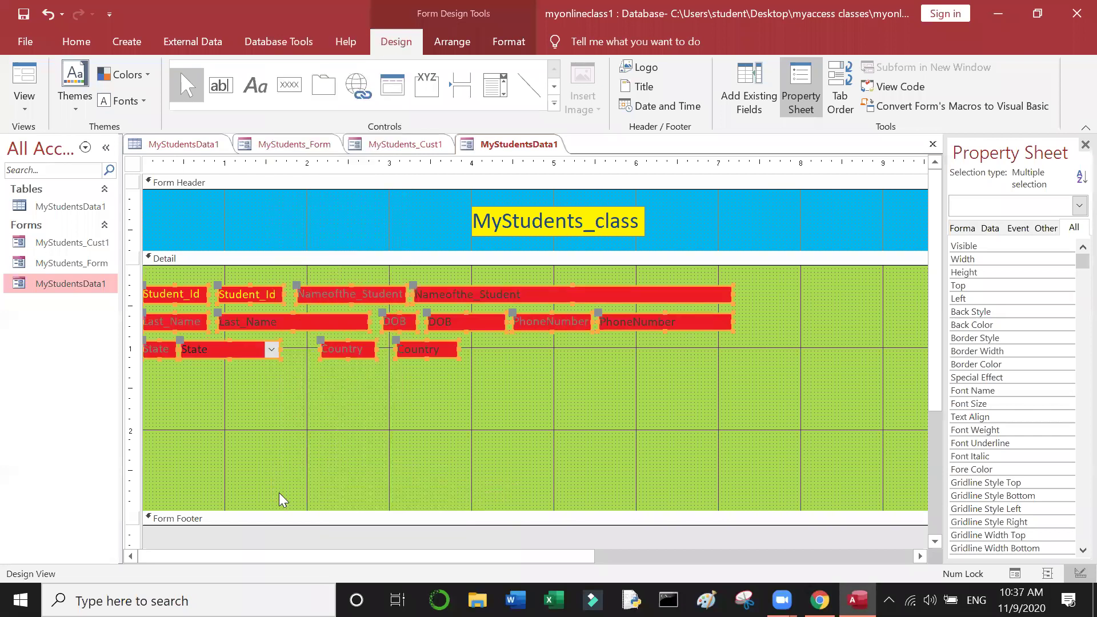
right_click(289, 328)
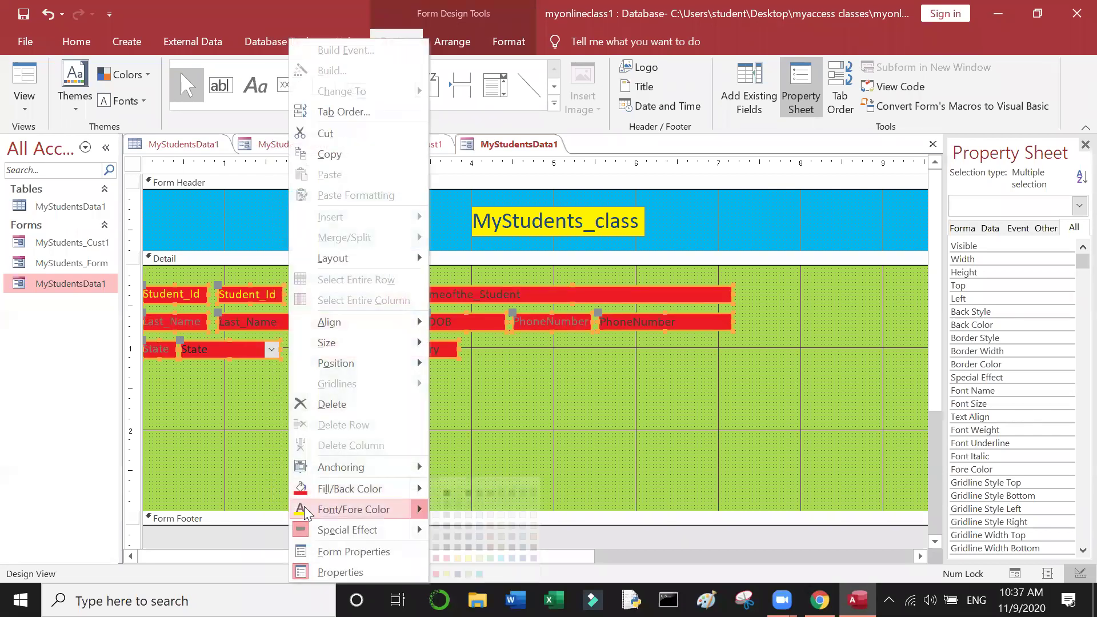
key(Escape)
click(396, 472)
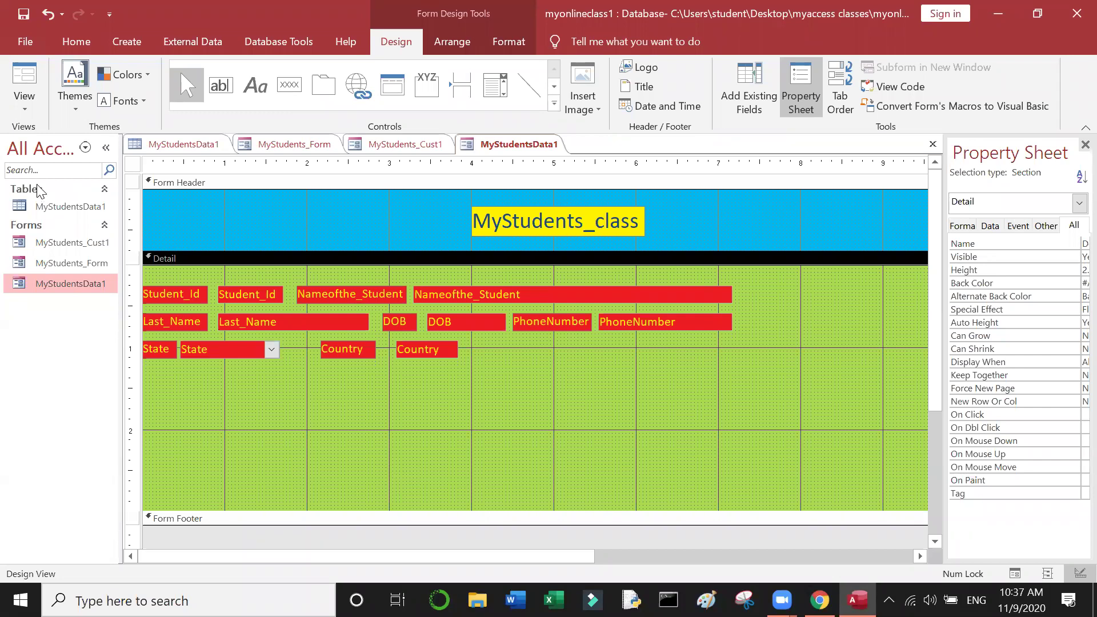
click(34, 112)
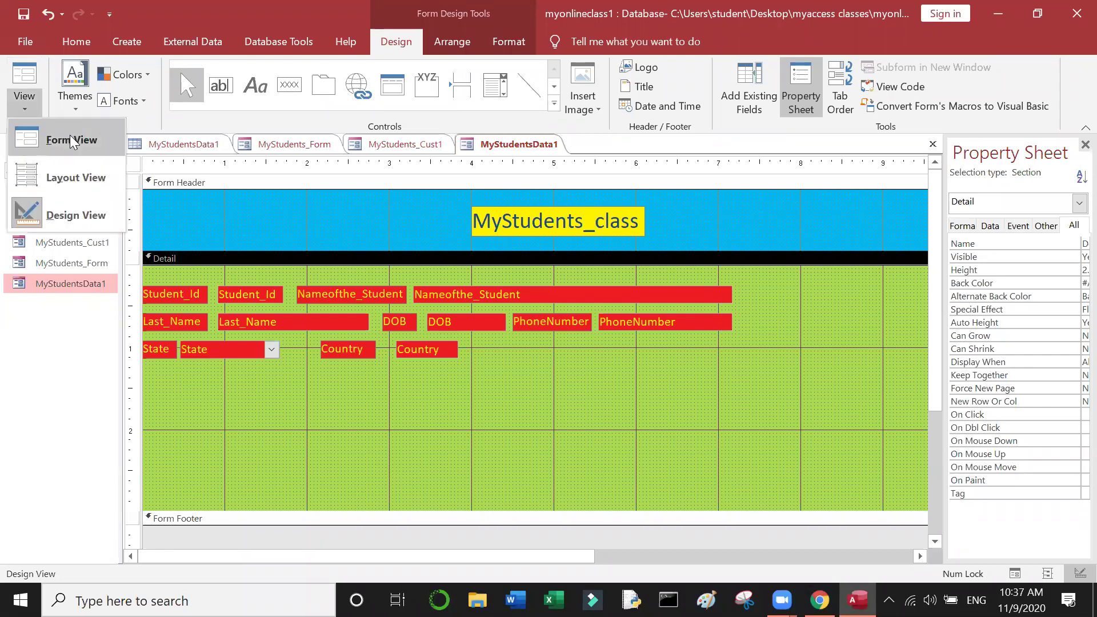
click(70, 142)
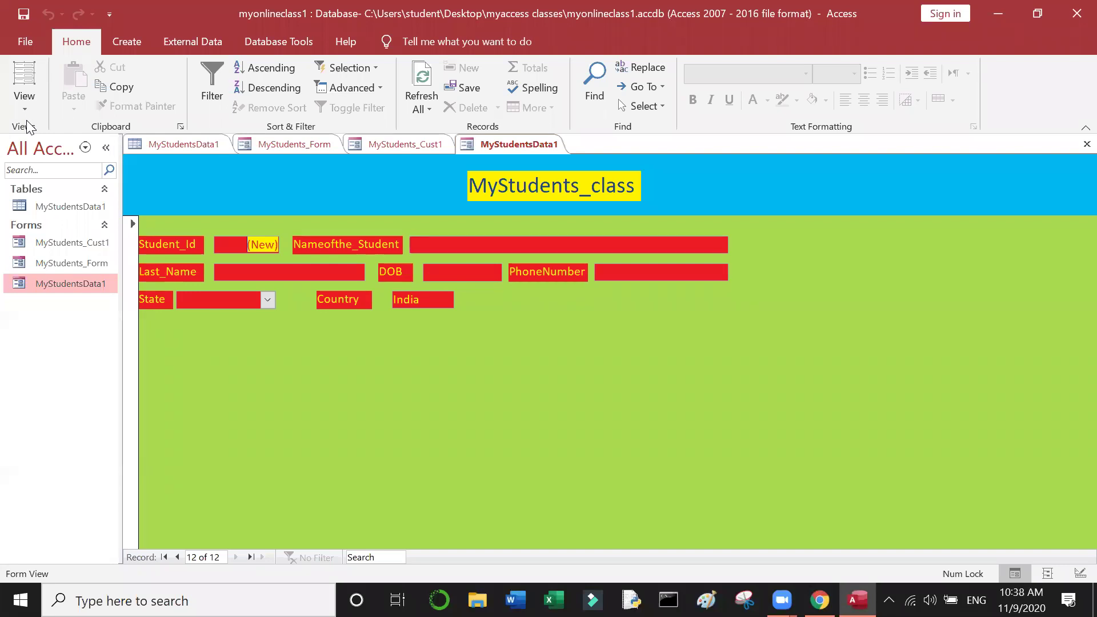
right_click(52, 281)
click(90, 335)
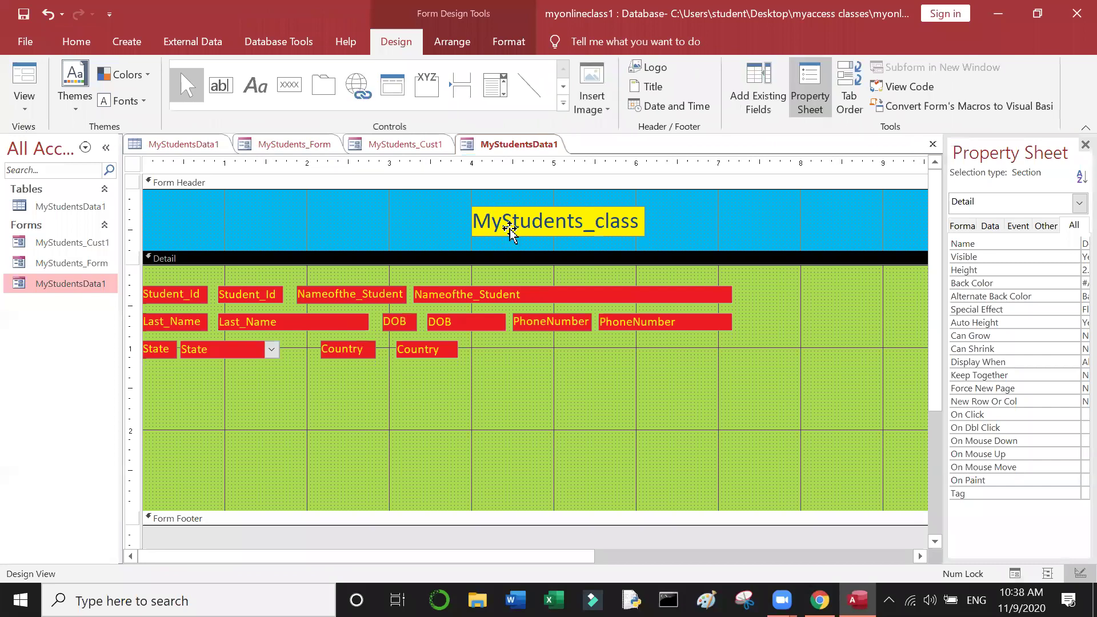
Step: Change the MyStudents_class header title font to Algerian
click(514, 224)
double_click(514, 224)
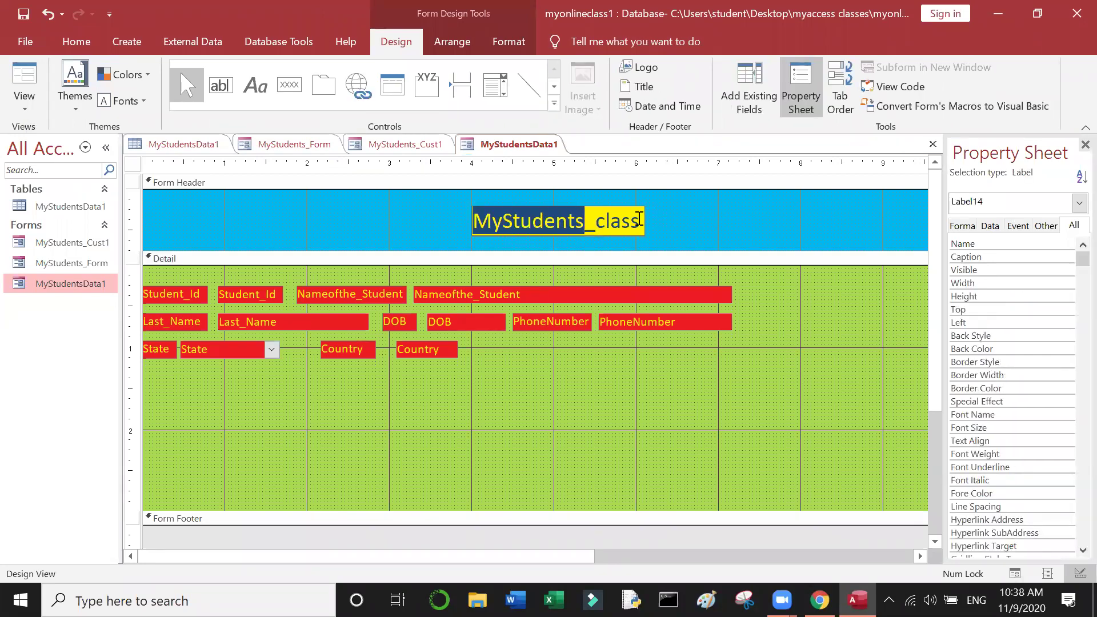
drag(641, 222, 446, 207)
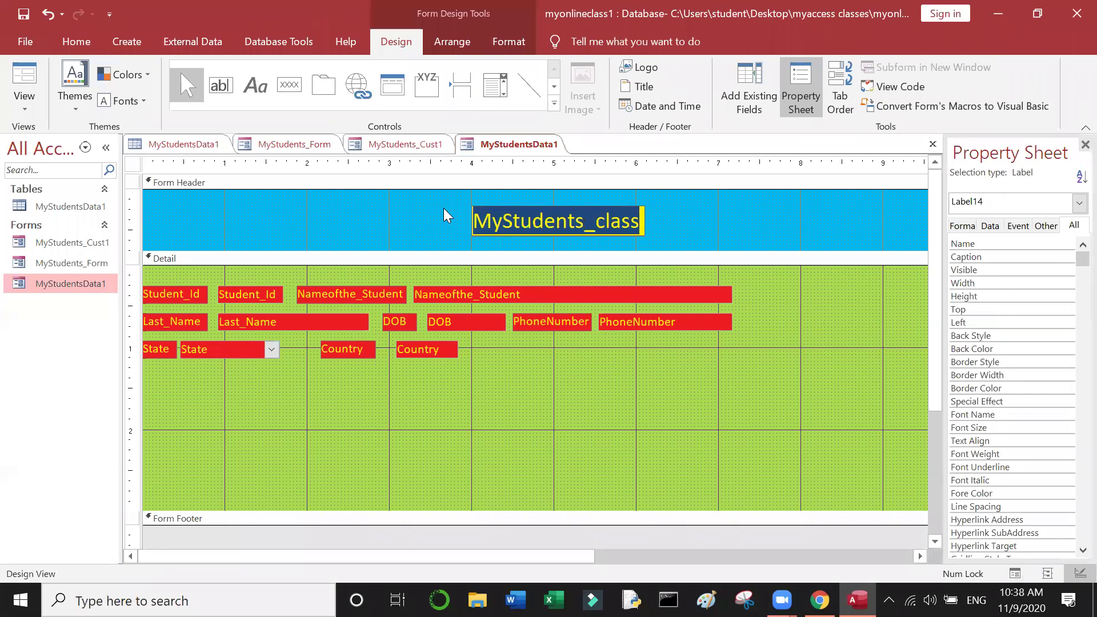
click(77, 41)
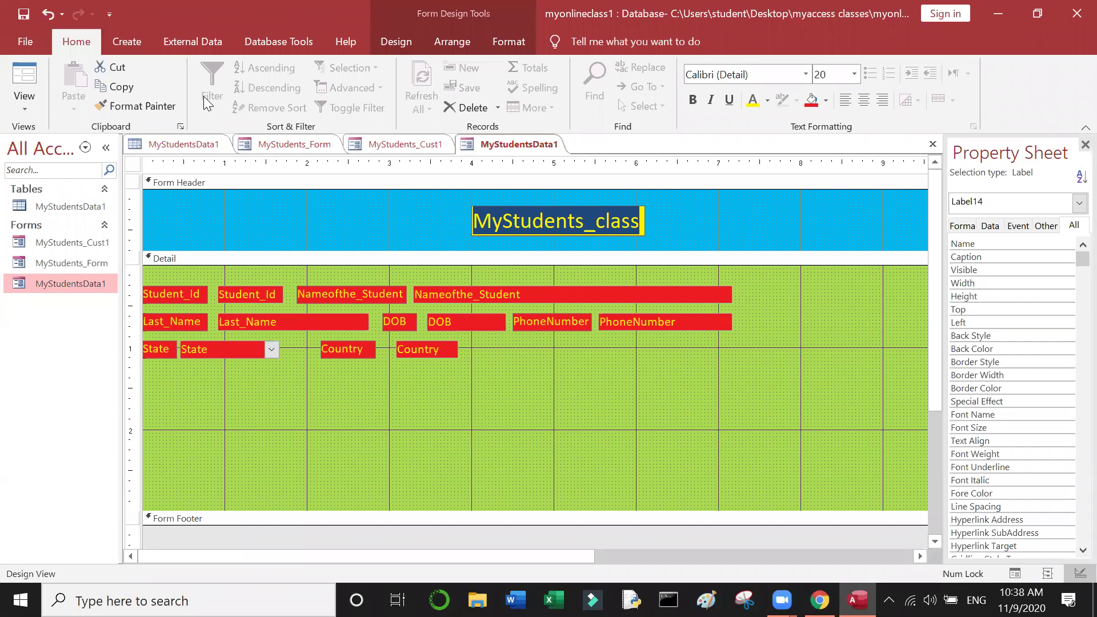
click(803, 78)
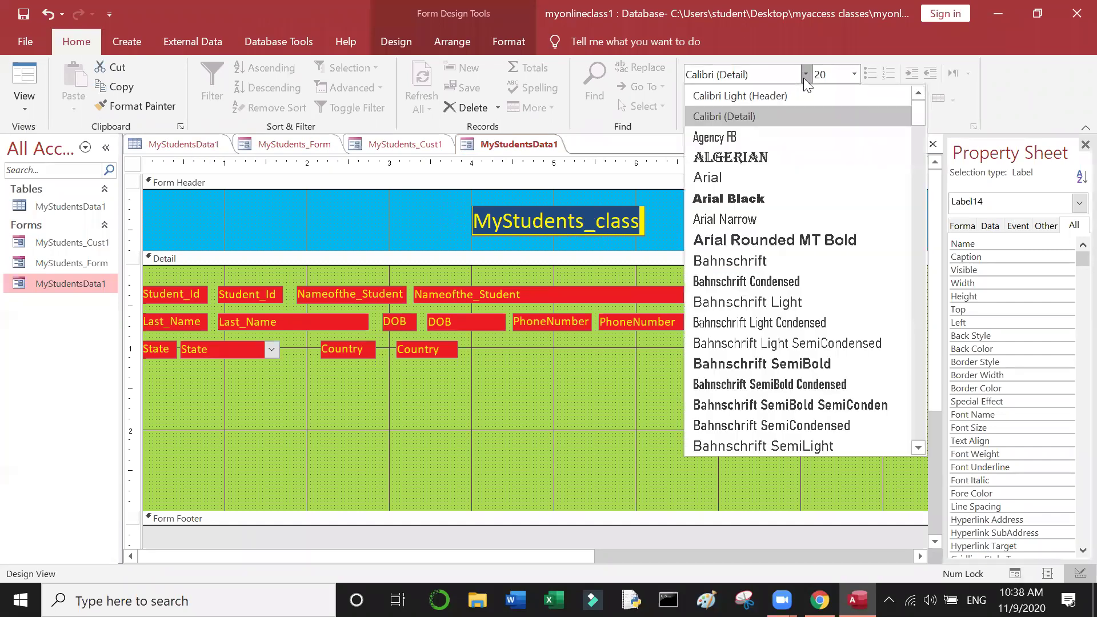
click(717, 201)
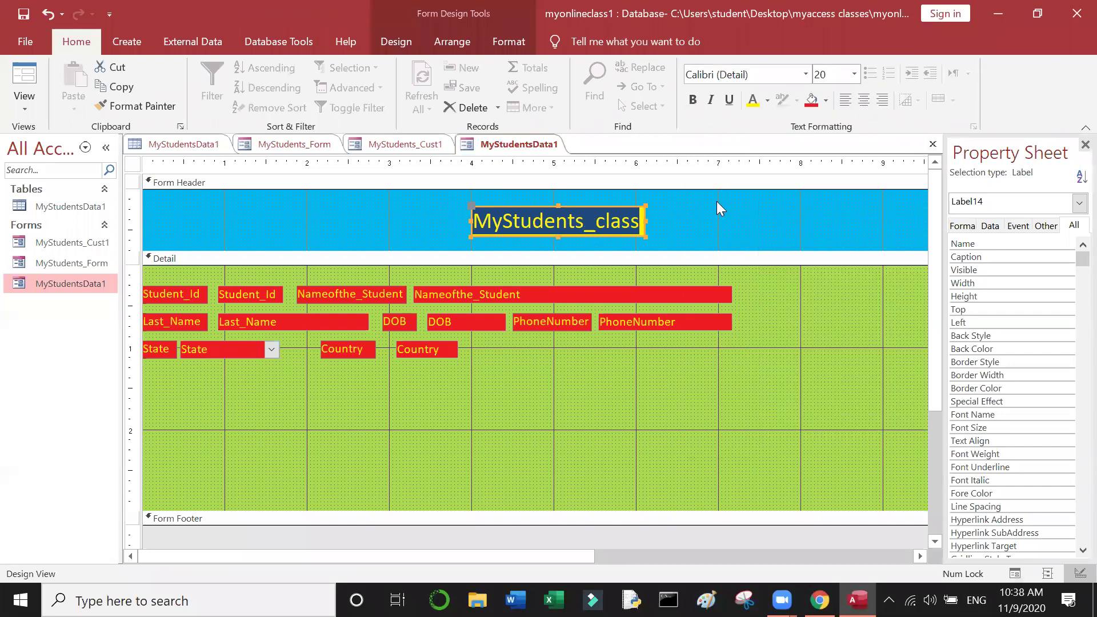
click(808, 76)
key(Down)
key(Down)
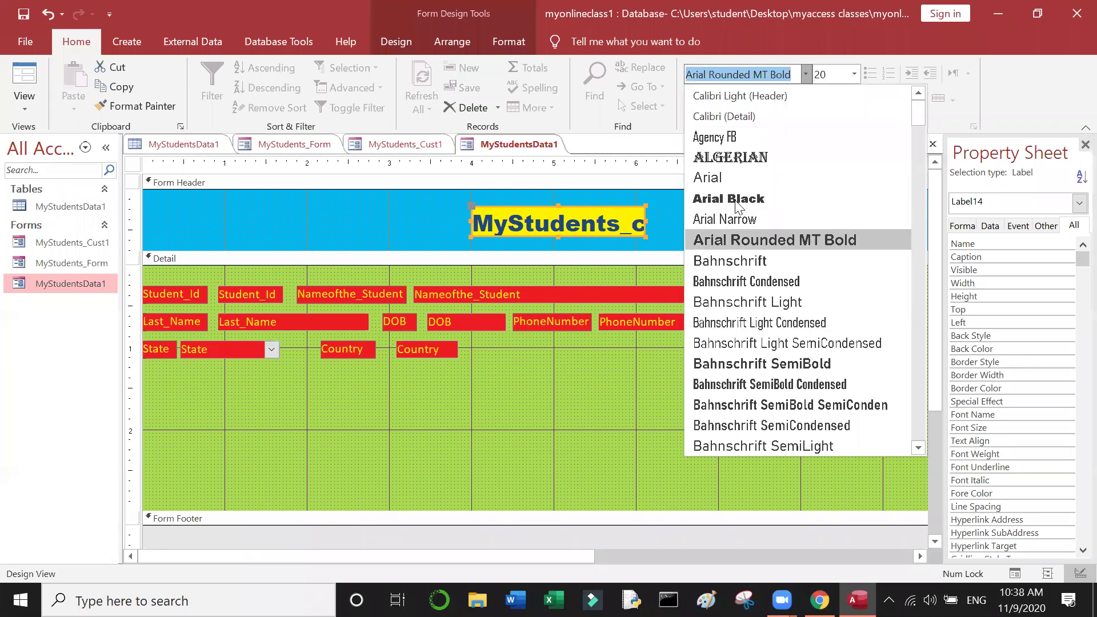
click(753, 159)
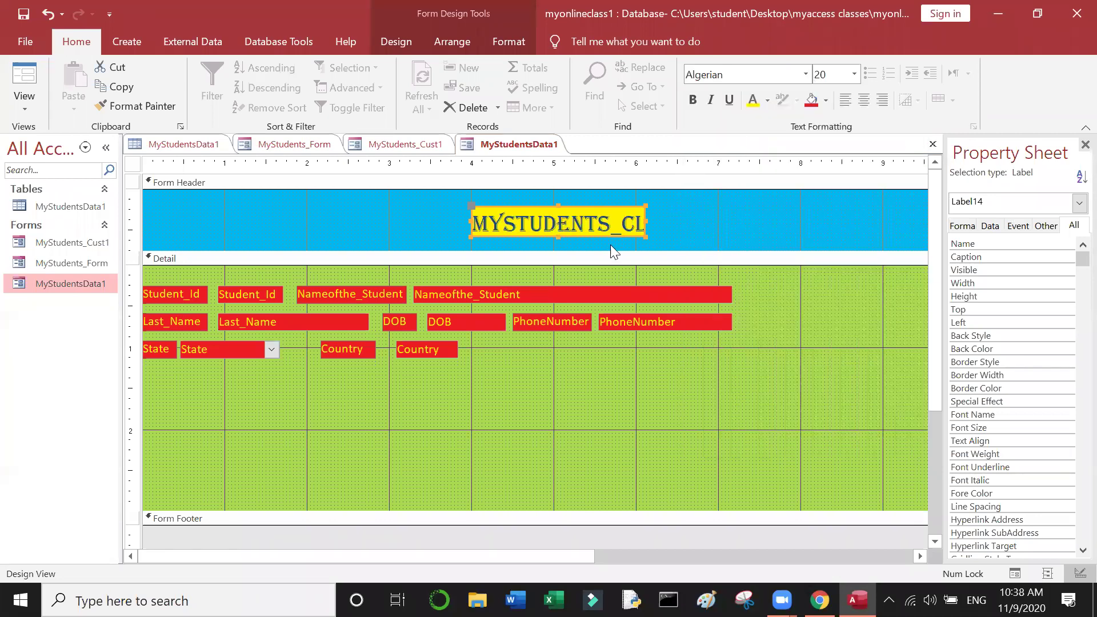
Step: Widen the header title box so it fits the Algerian text
drag(646, 235, 737, 238)
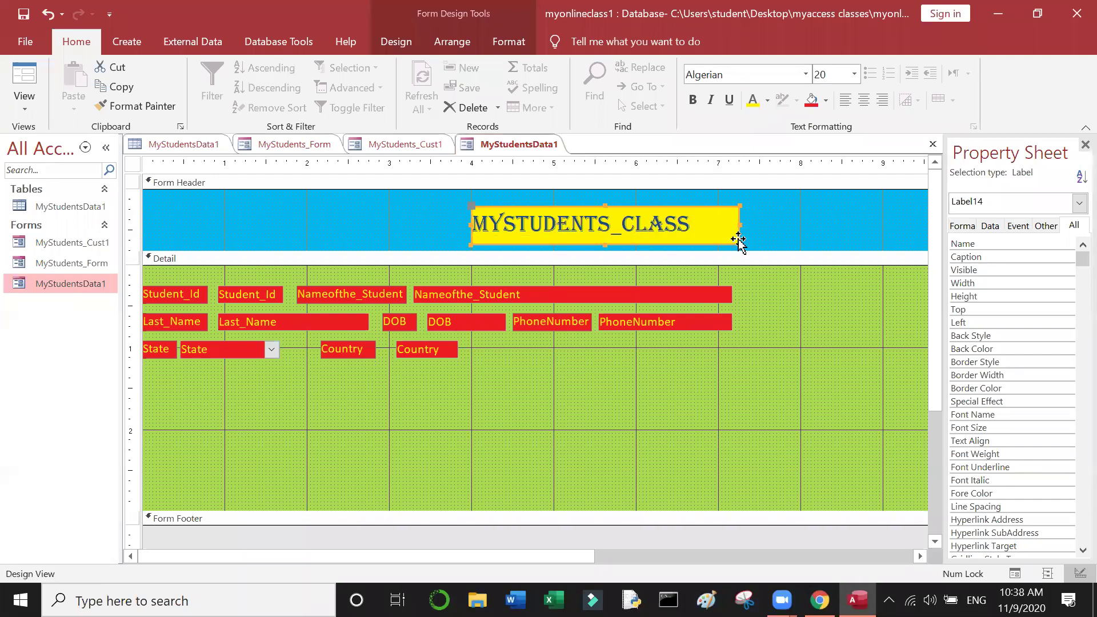
click(701, 223)
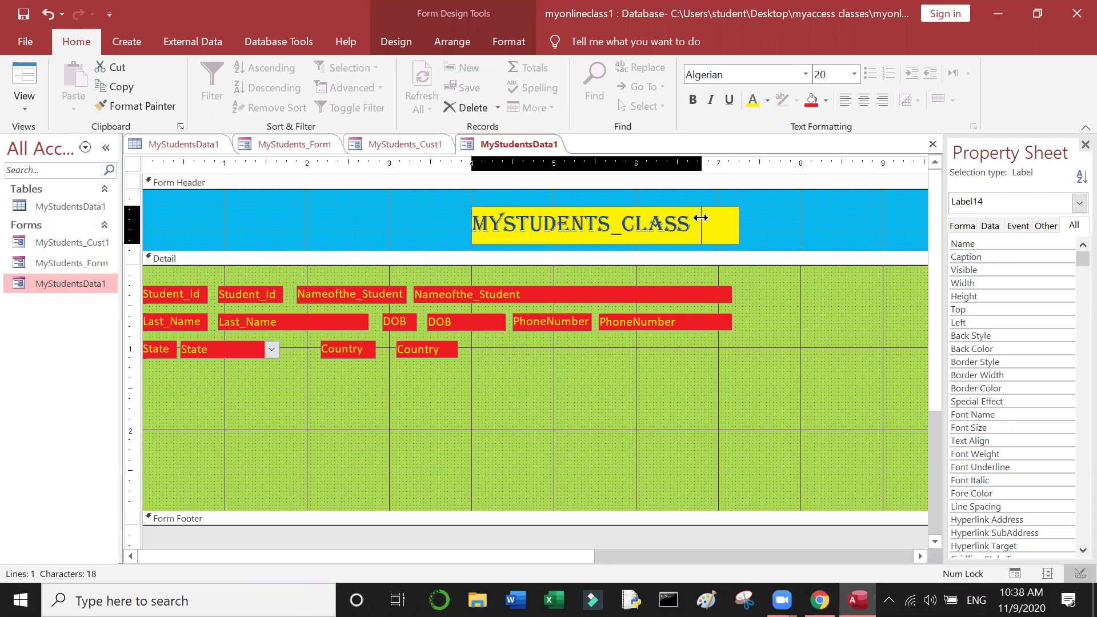
key(Return)
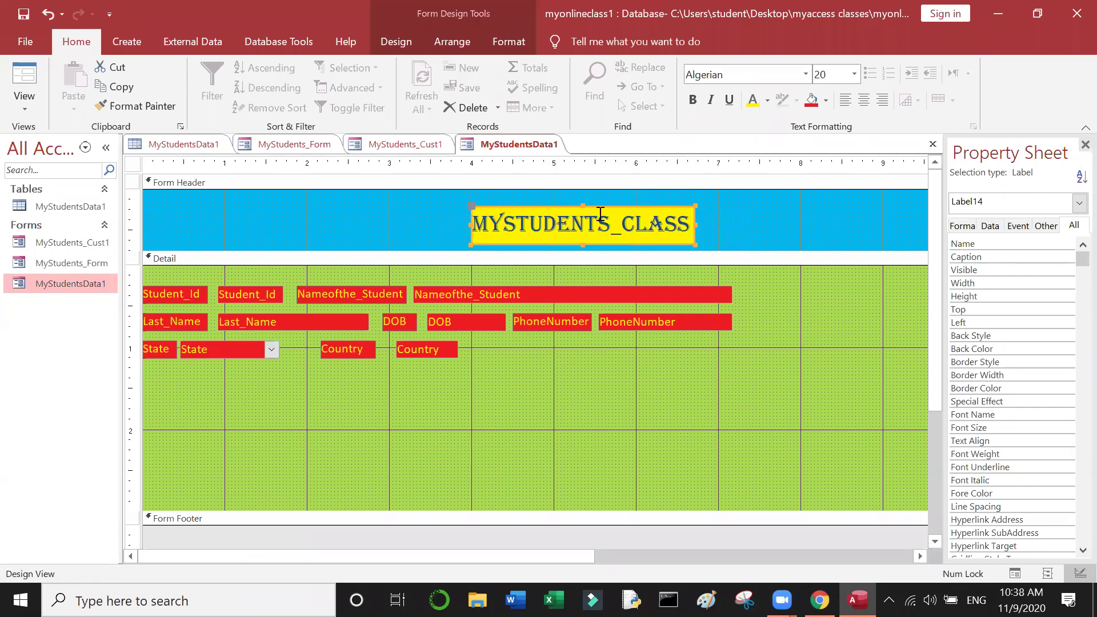
click(582, 241)
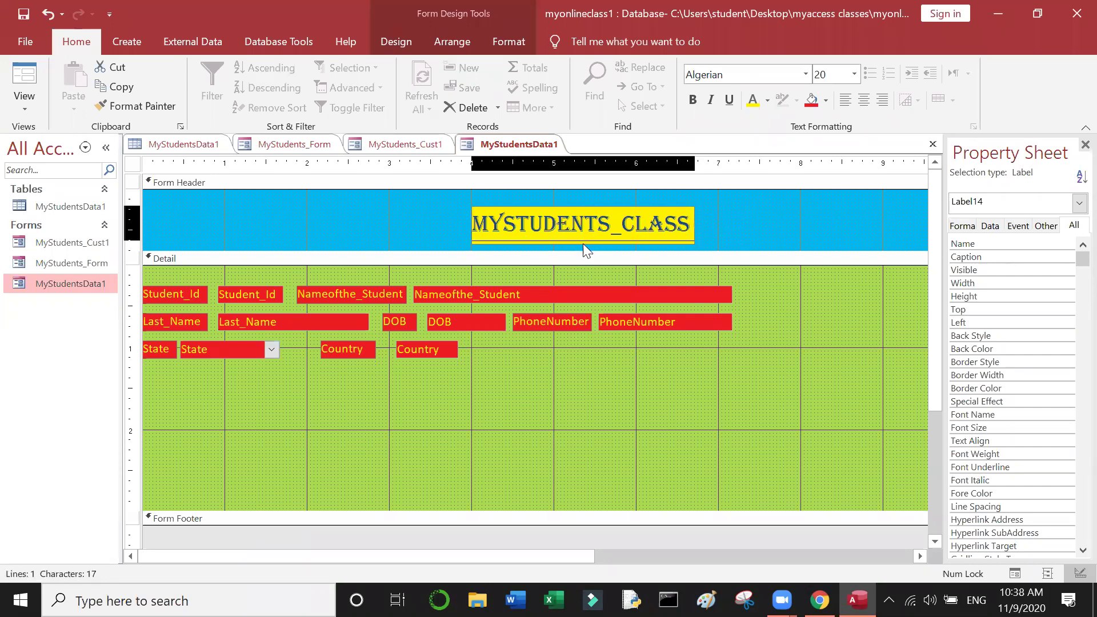
key(Return)
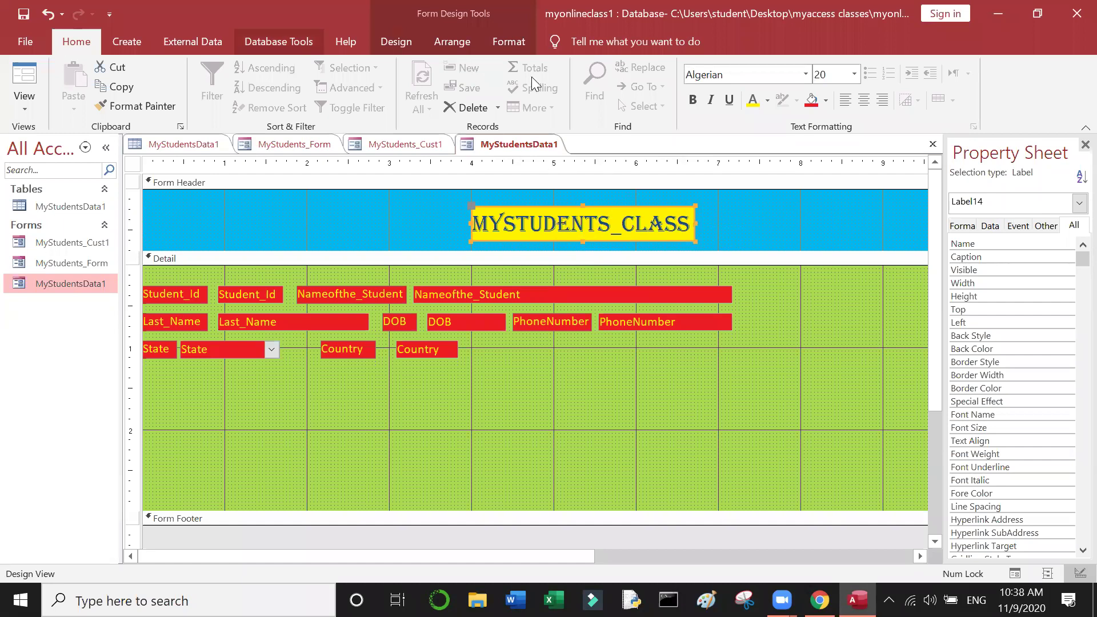
Step: Centre the title text and move the title label slightly left
click(866, 106)
click(850, 104)
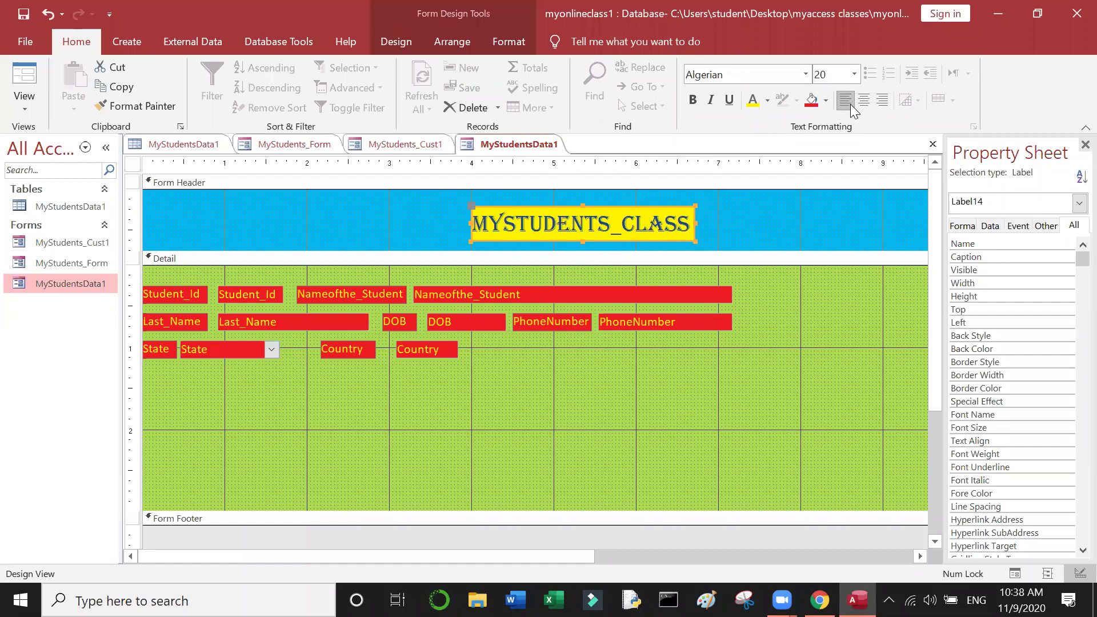
click(864, 101)
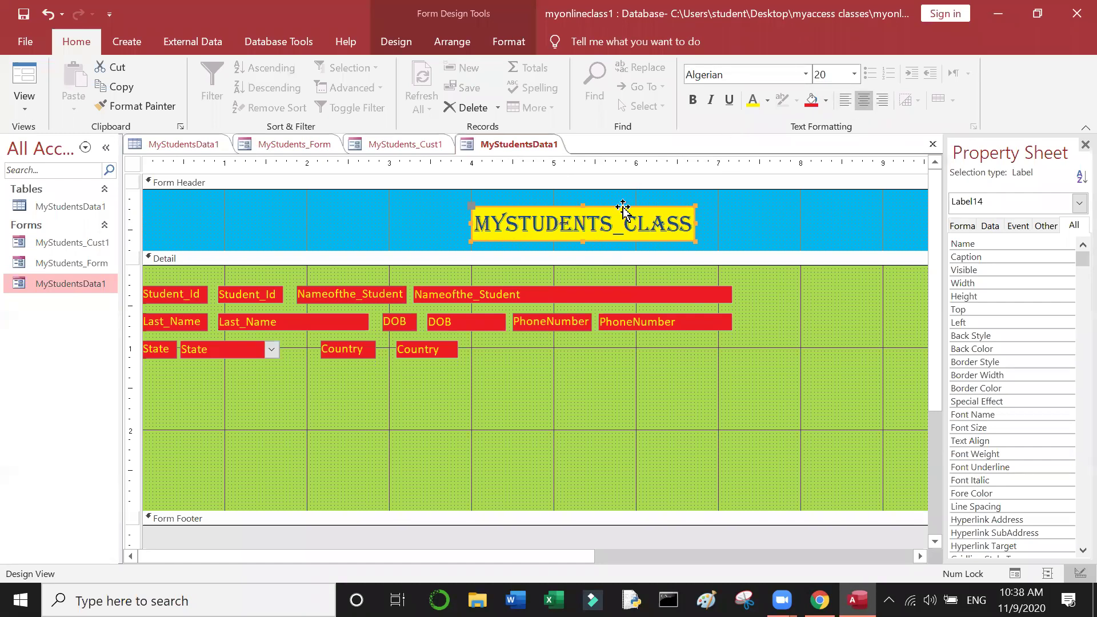
drag(622, 207, 600, 204)
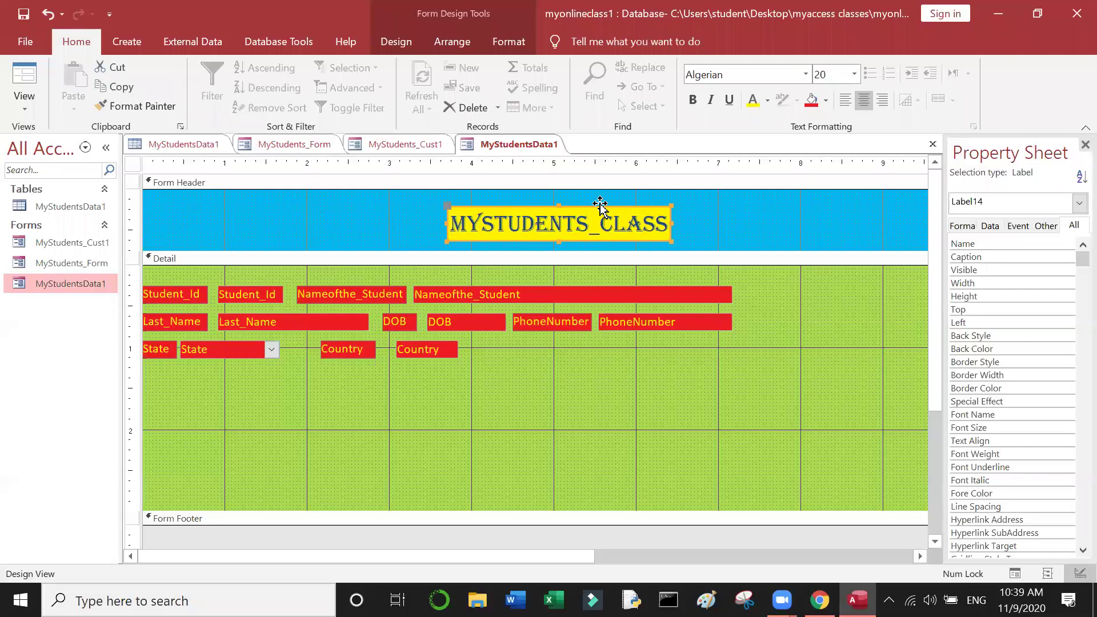
click(604, 204)
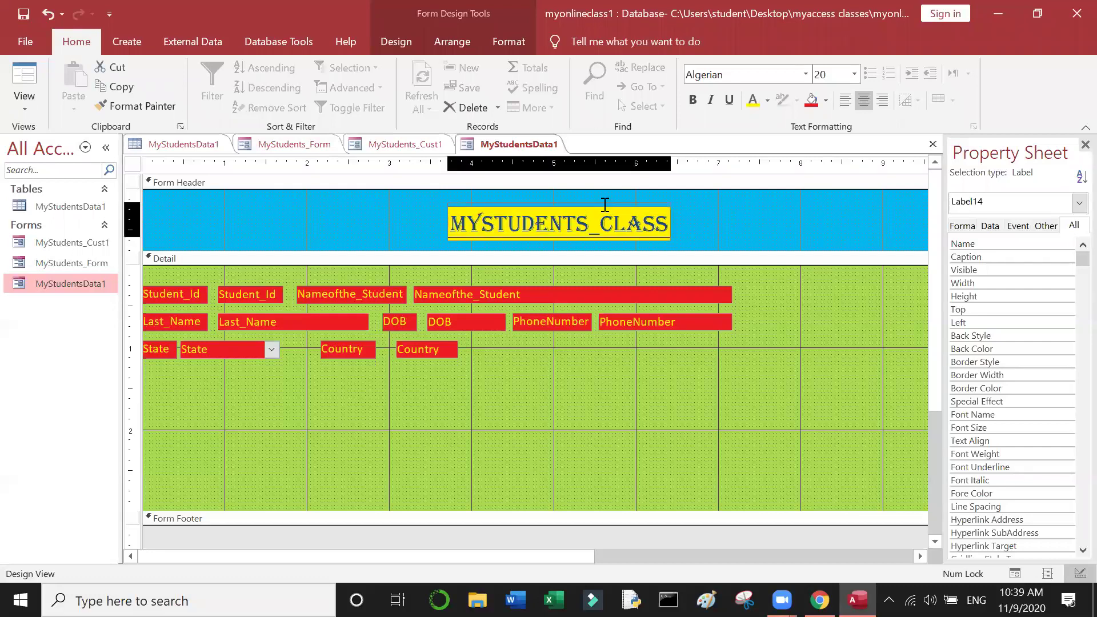
key(Escape)
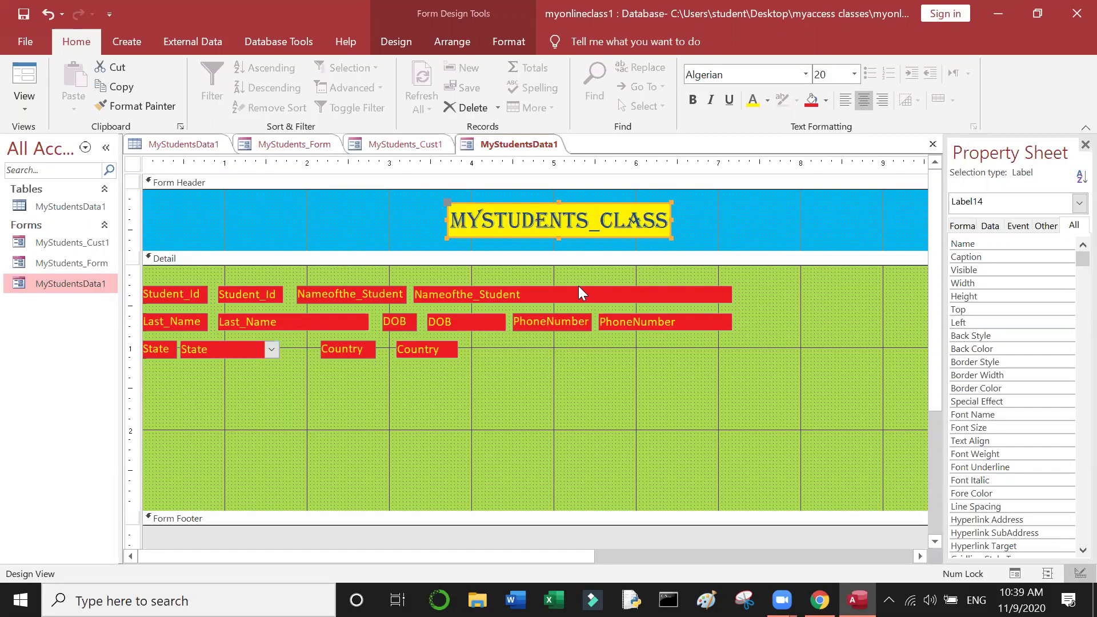
Step: Apply Agency FB to the Nameofthe_Student text box, trying sizes 18, 14 and 12
click(578, 289)
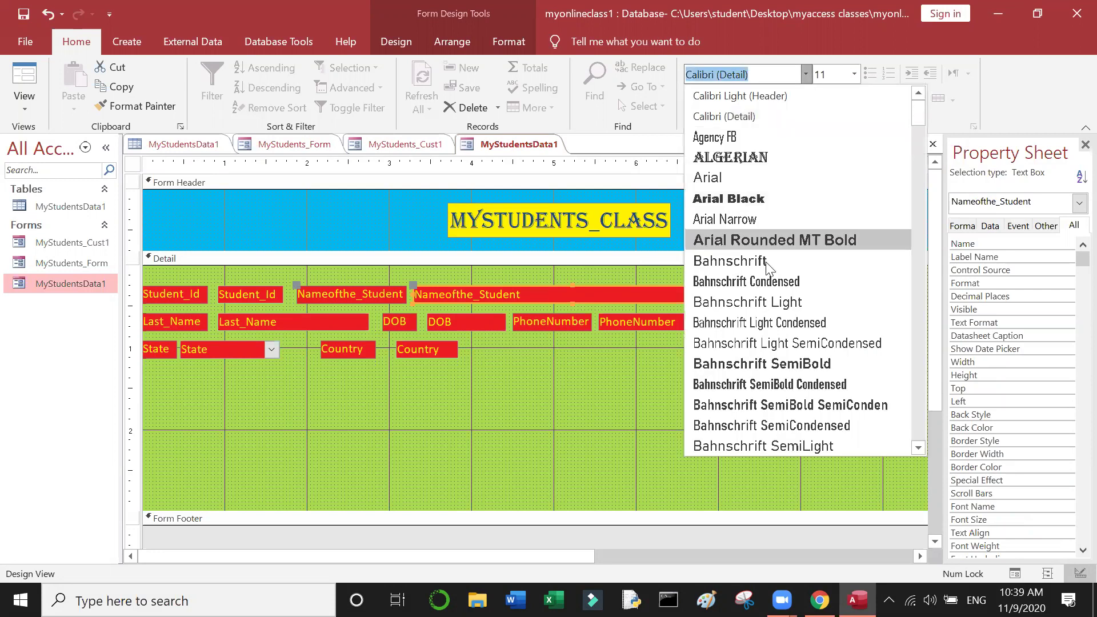
click(759, 142)
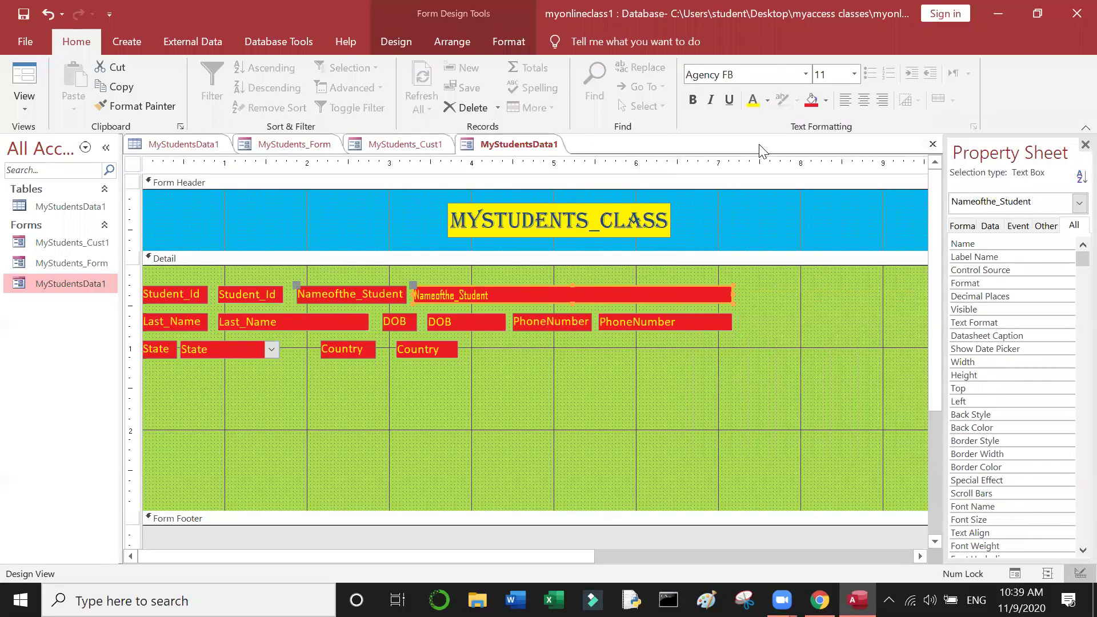
click(853, 73)
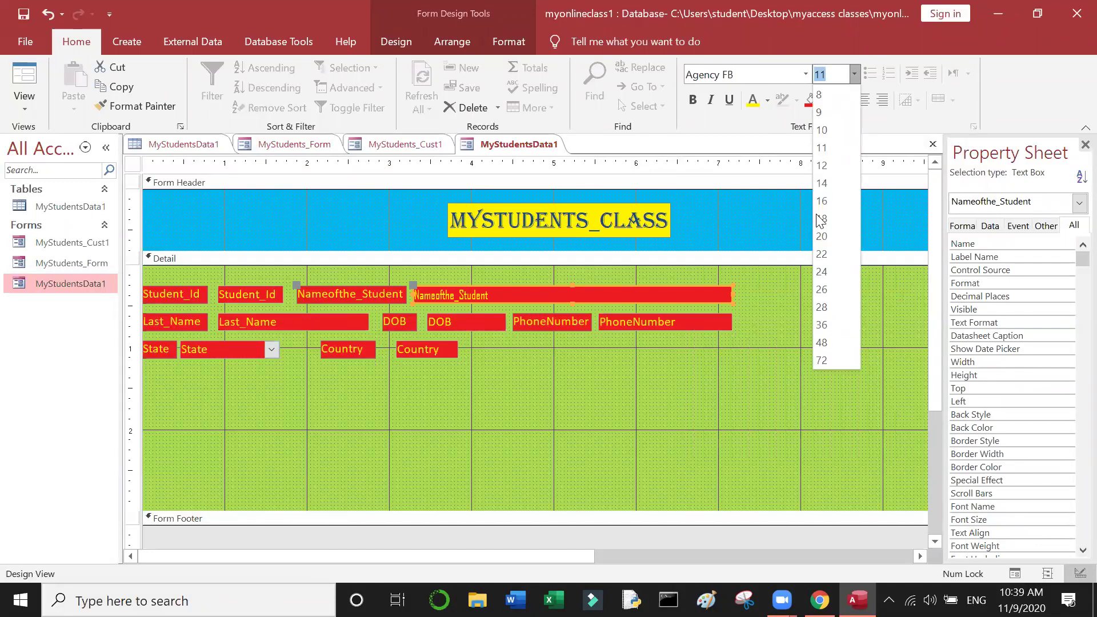
click(823, 218)
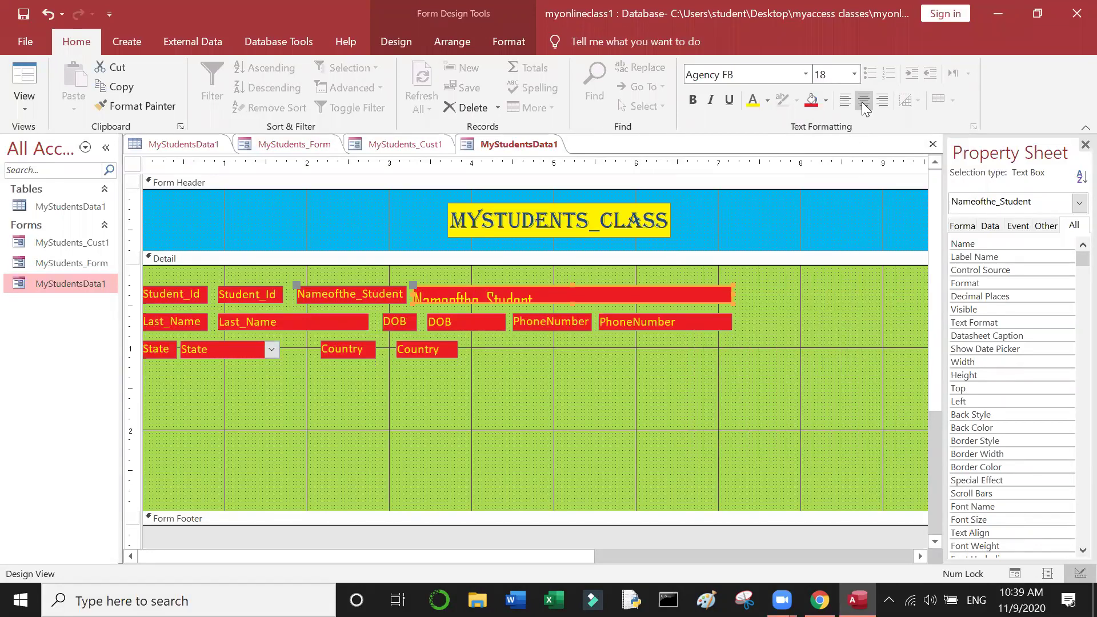
click(858, 70)
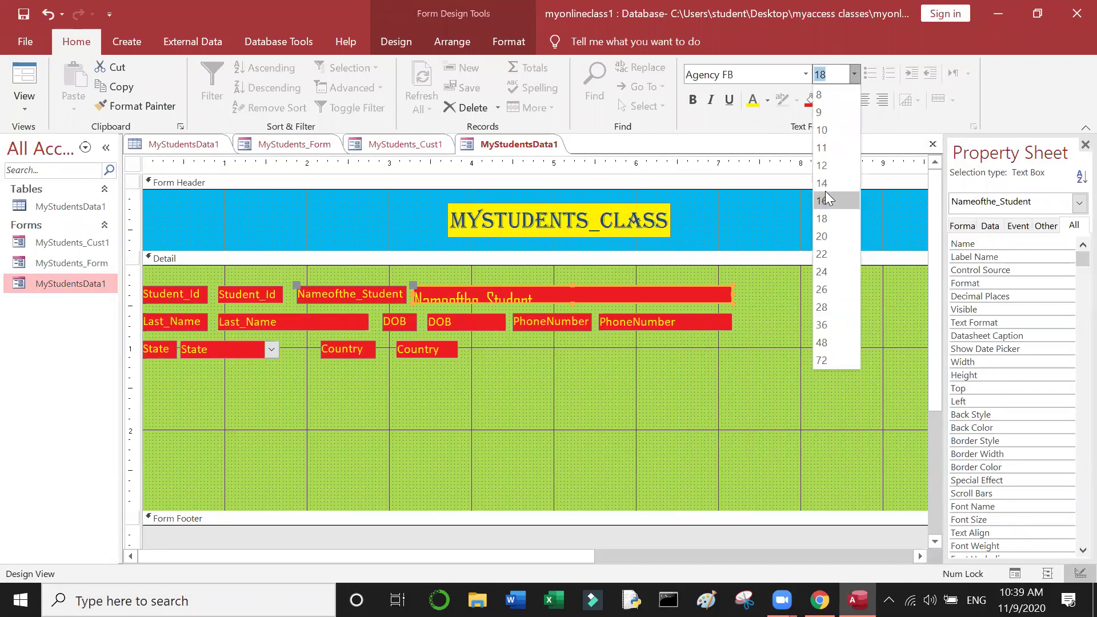
click(828, 184)
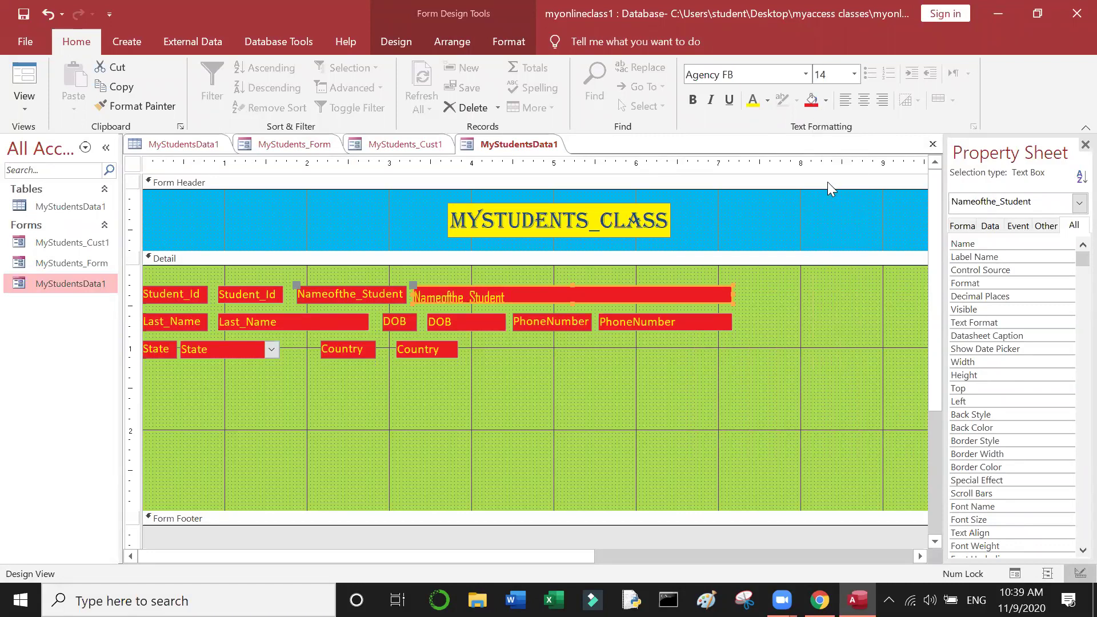
click(854, 74)
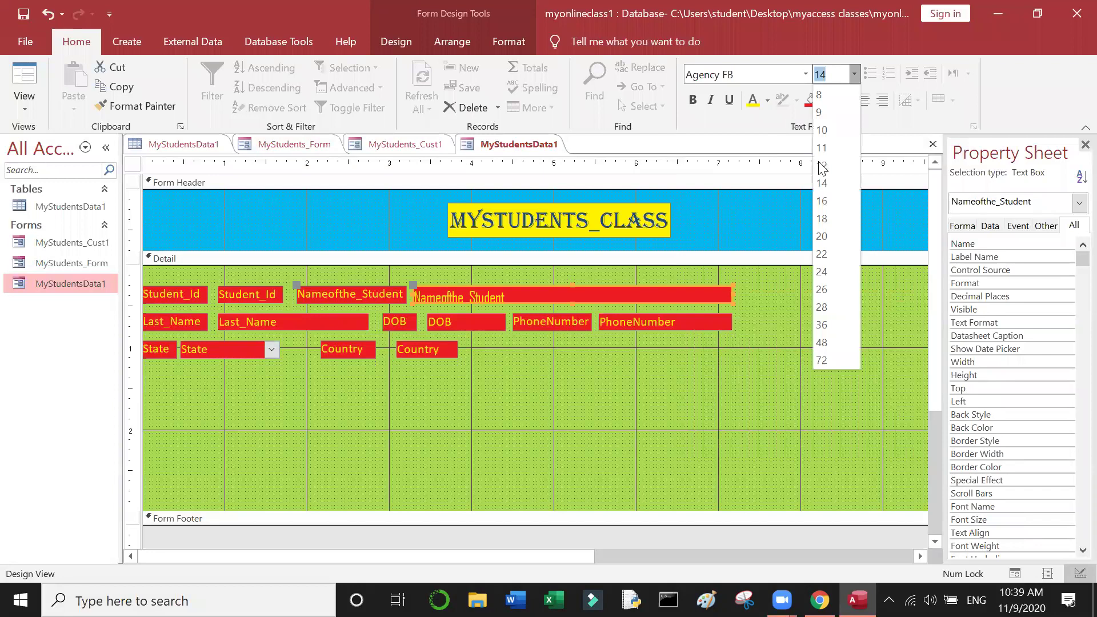
click(821, 165)
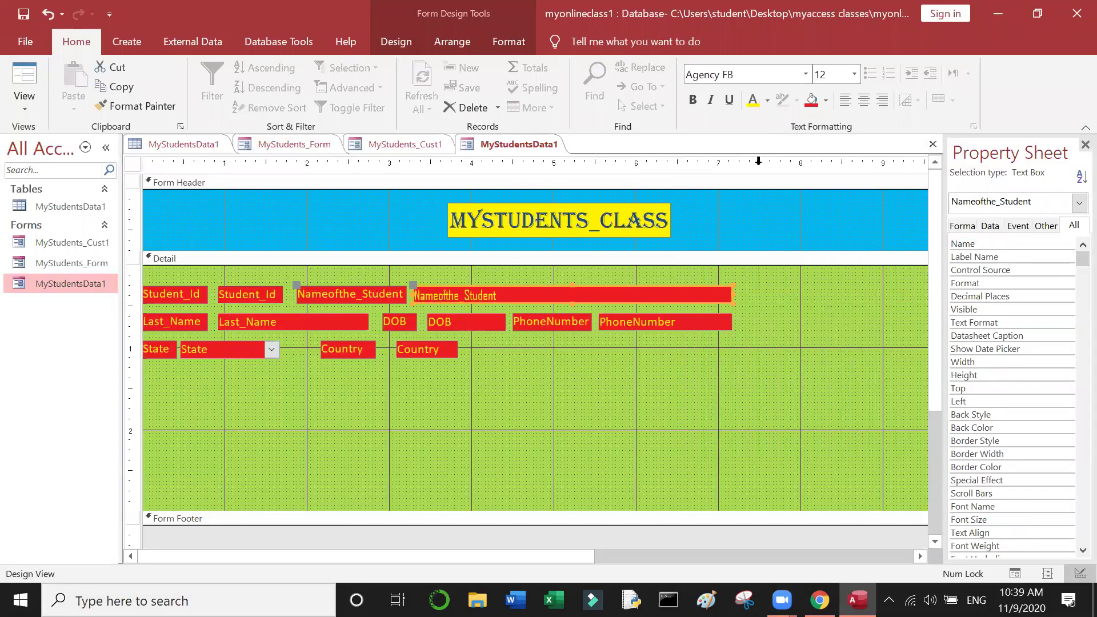
Step: Try bold and italic on the name text, then undo back to plain size 11
click(693, 101)
click(711, 105)
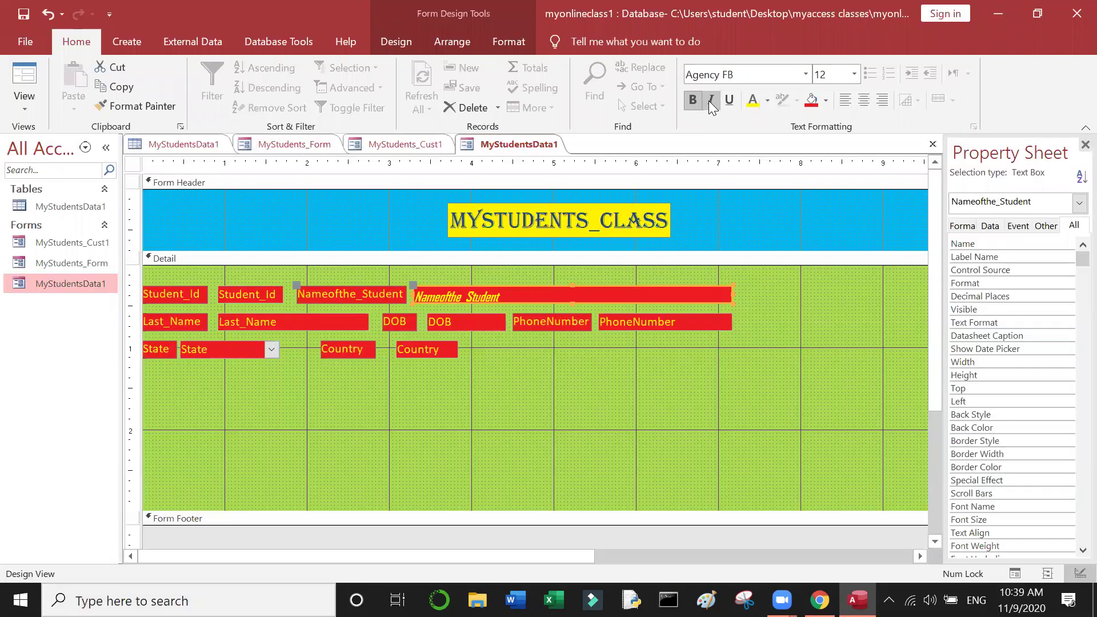
click(711, 105)
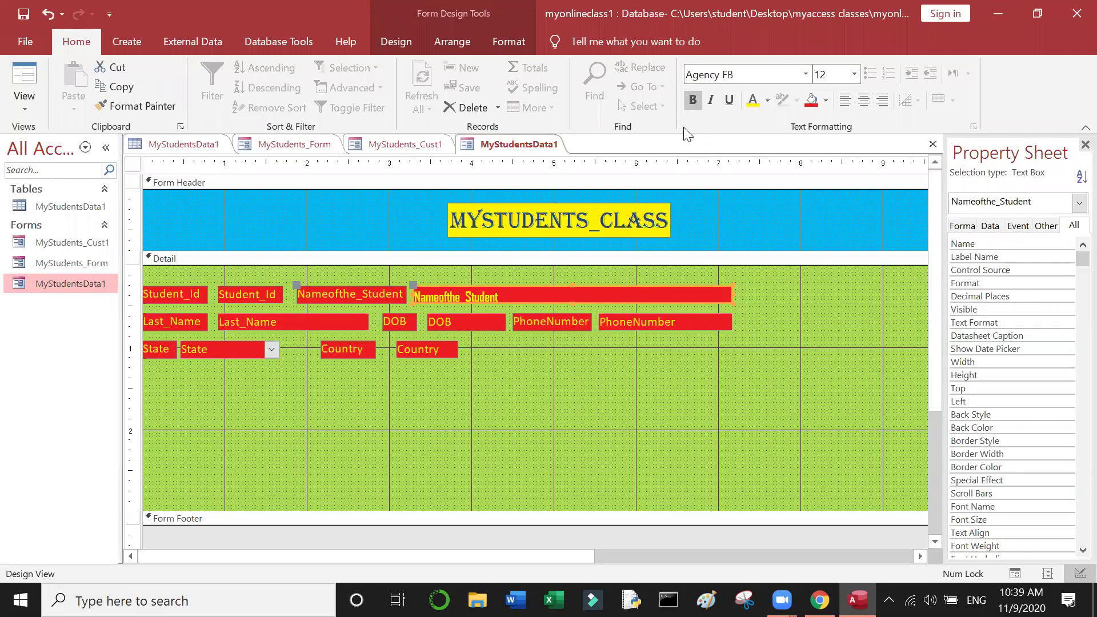
key(ctrl+z)
key(ctrl+z)
key(ctrl+z)
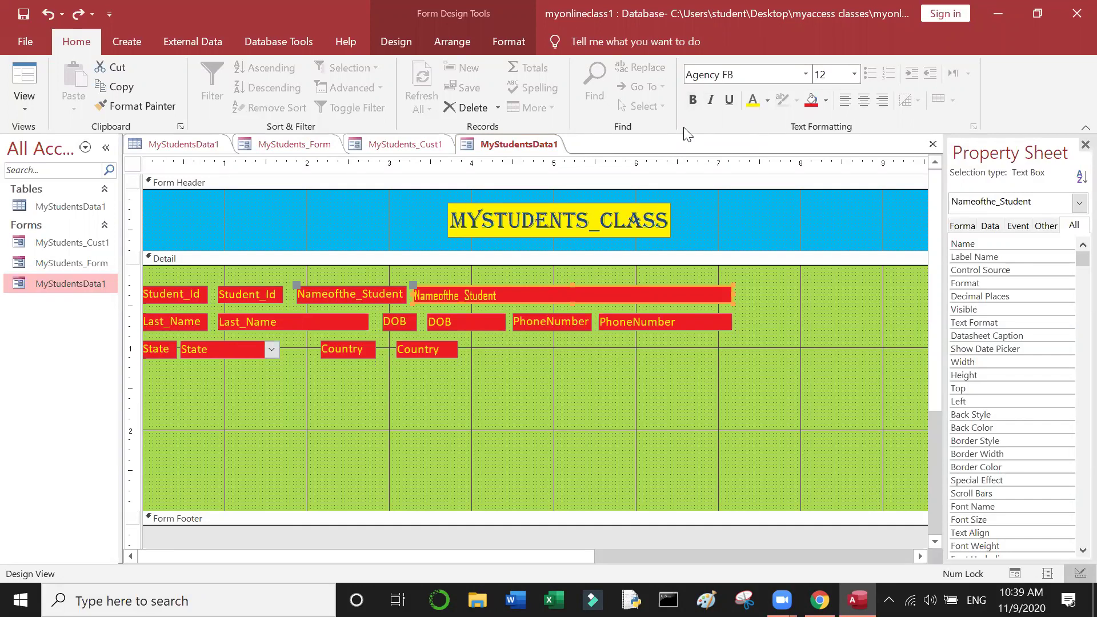
key(ctrl+z)
key(ctrl+z)
click(295, 356)
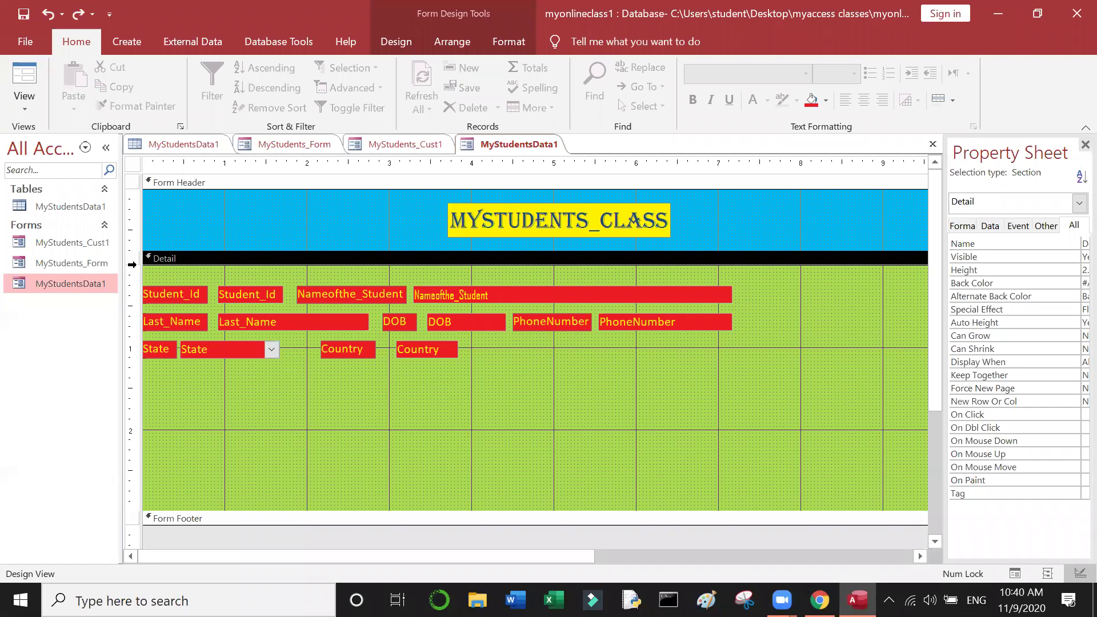
Step: Draw a command button below the State field to launch the Command Button Wizard
click(396, 42)
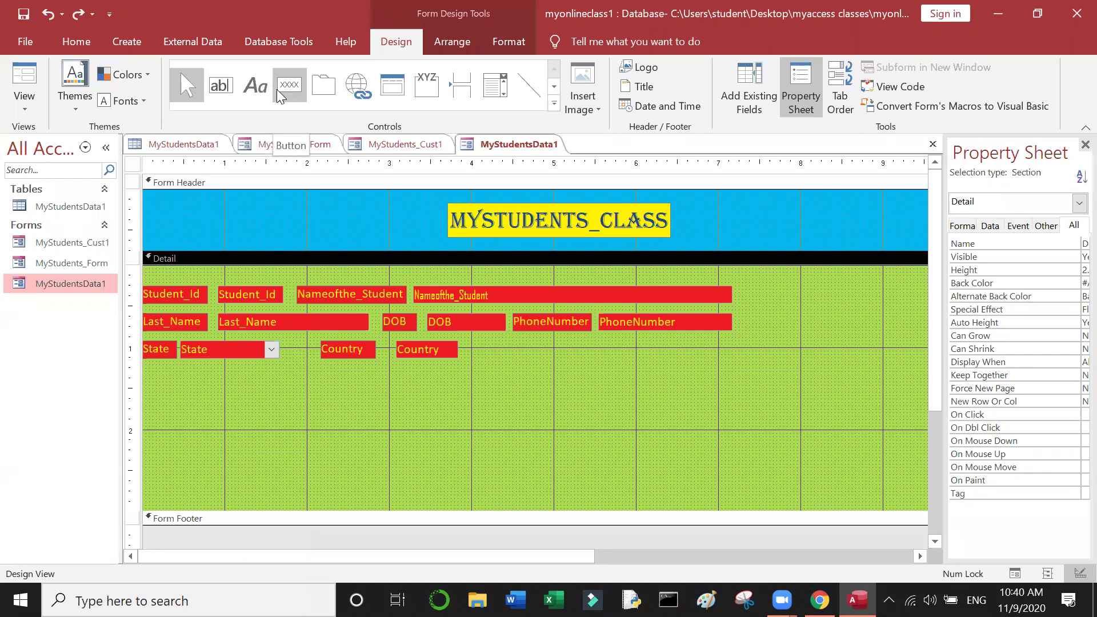
click(281, 86)
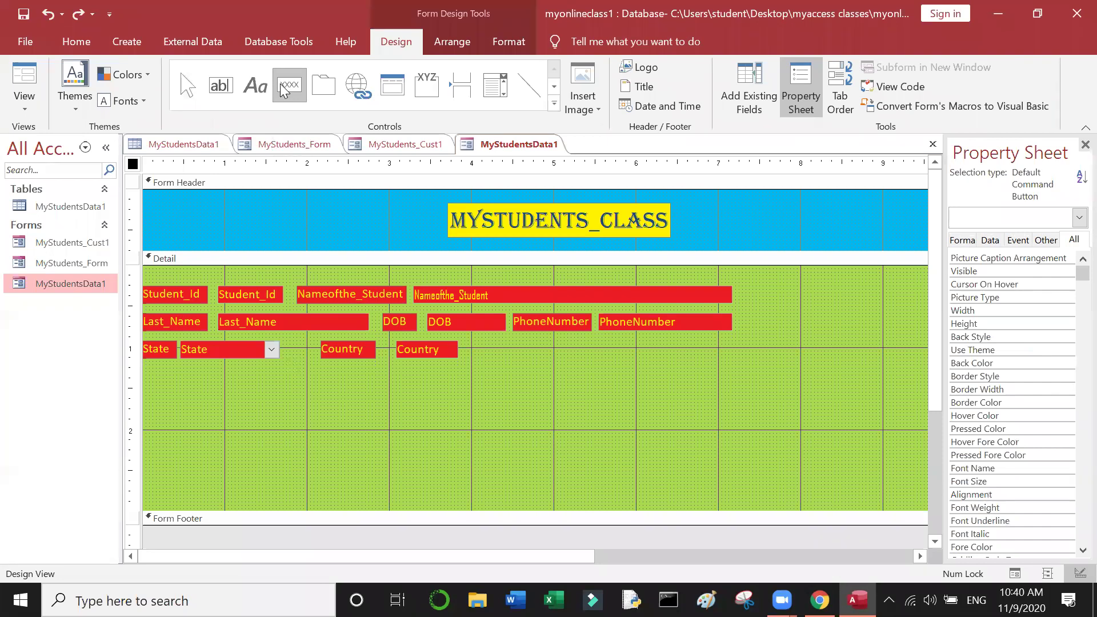
click(160, 398)
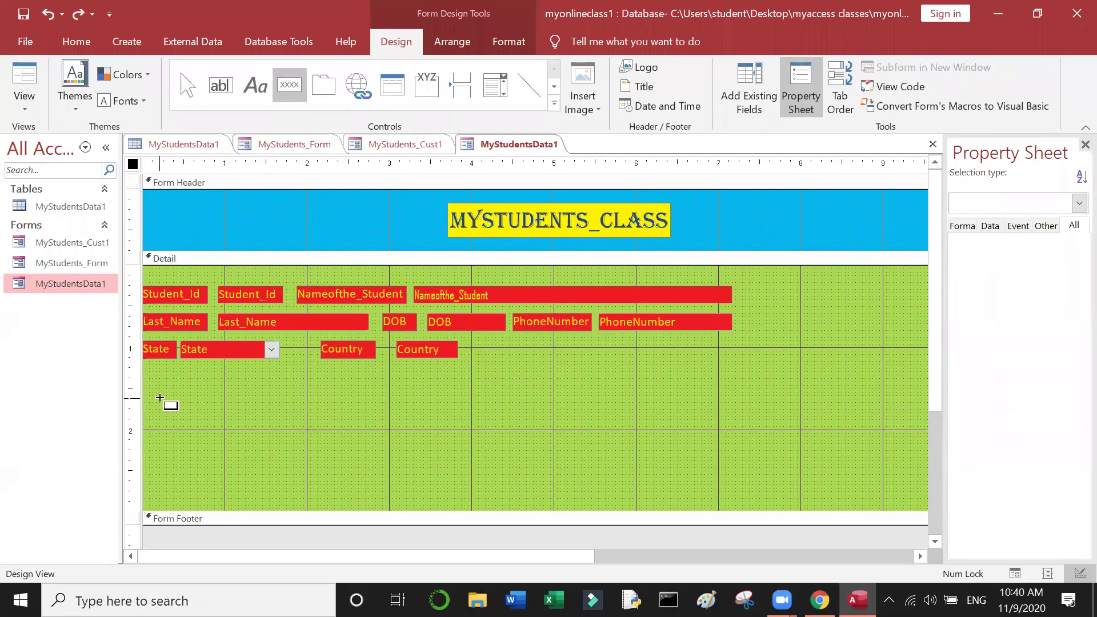
drag(160, 398, 258, 432)
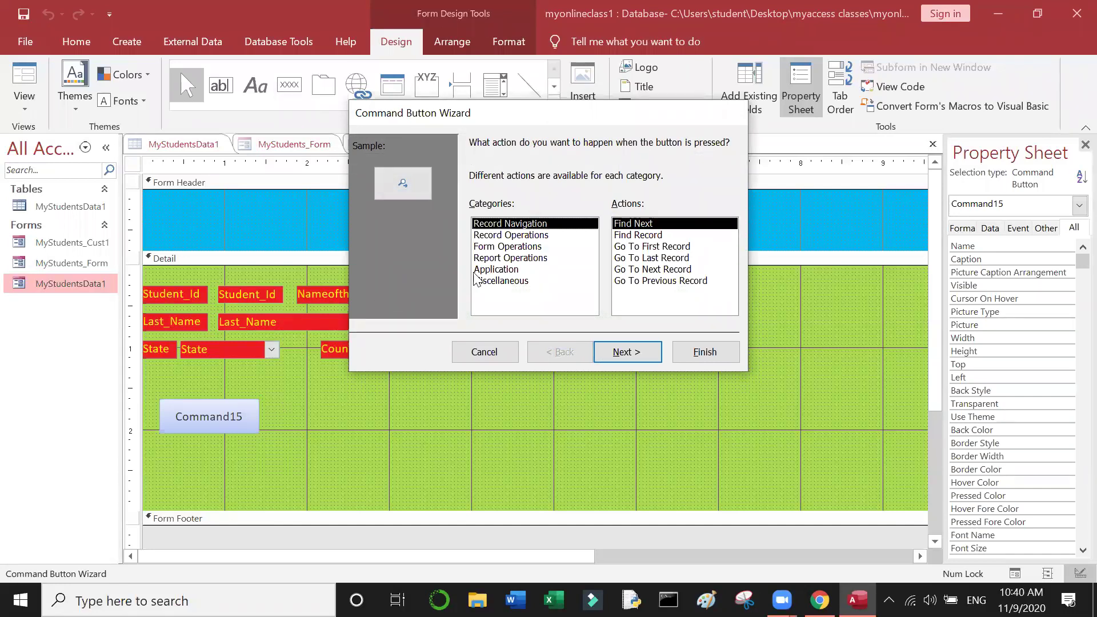
Step: Choose Record Operations with the Add New Record action for the button and continue
click(530, 236)
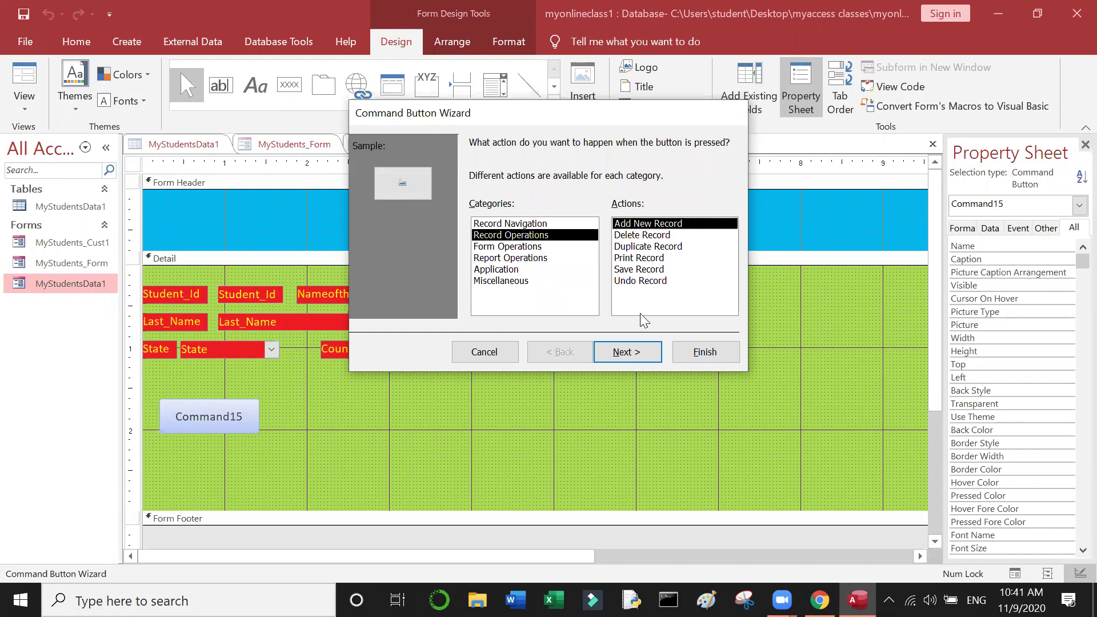
click(640, 352)
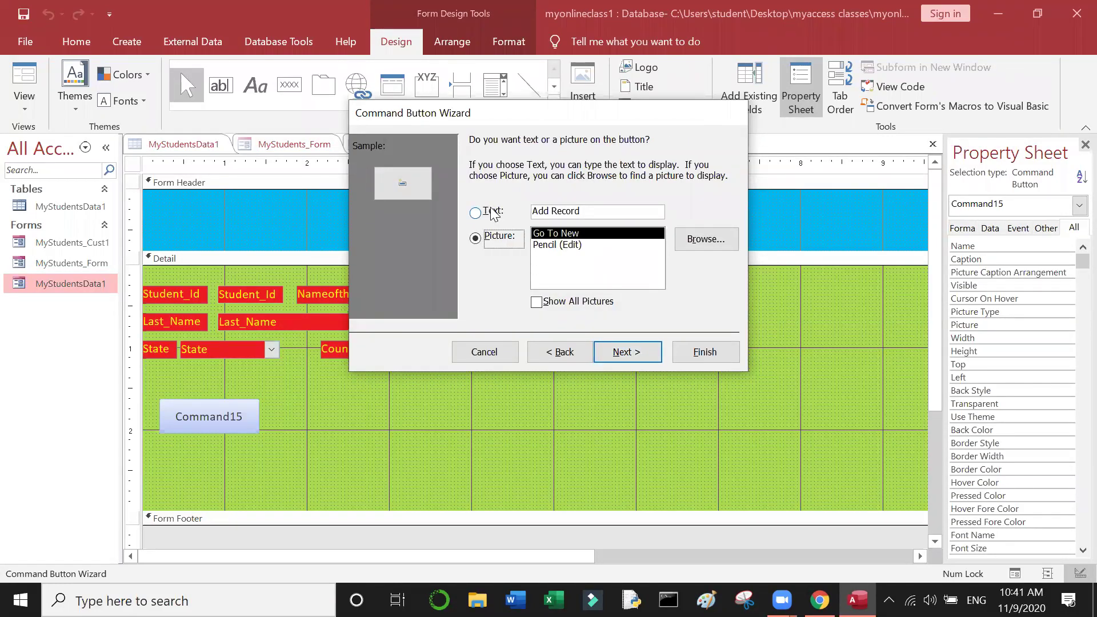
Step: Show text on the button, captioned 'Add New Record', correcting the typos
click(485, 212)
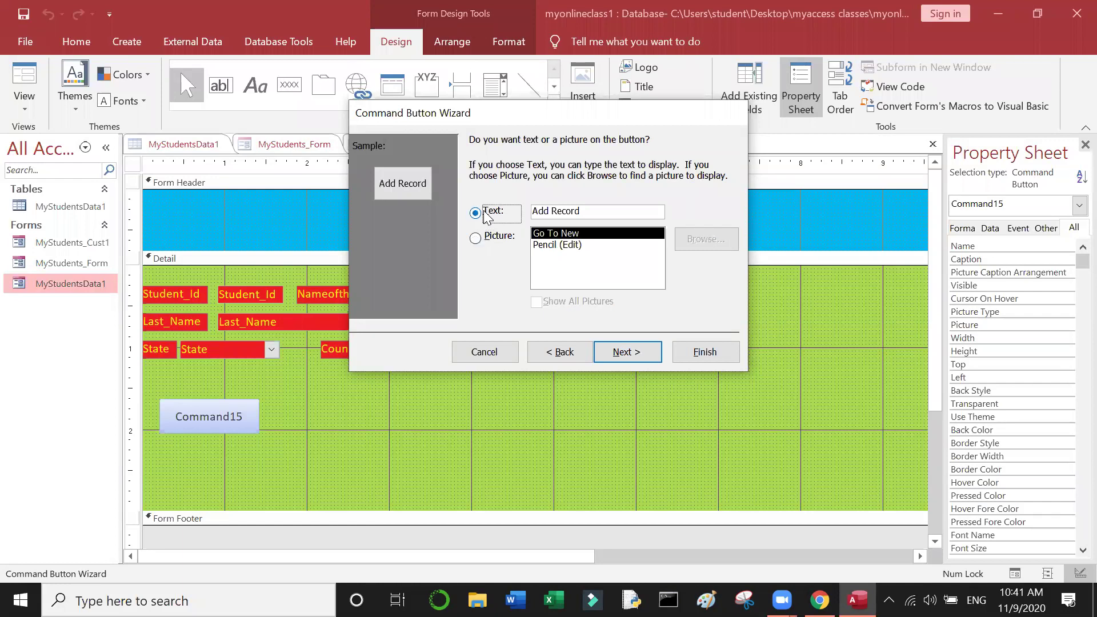
click(607, 213)
key(BackSpace)
key(BackSpace)
key(BackSpace)
key(BackSpace)
key(BackSpace)
key(BackSpace)
key(BackSpace)
key(BackSpace)
key(BackSpace)
key(BackSpace)
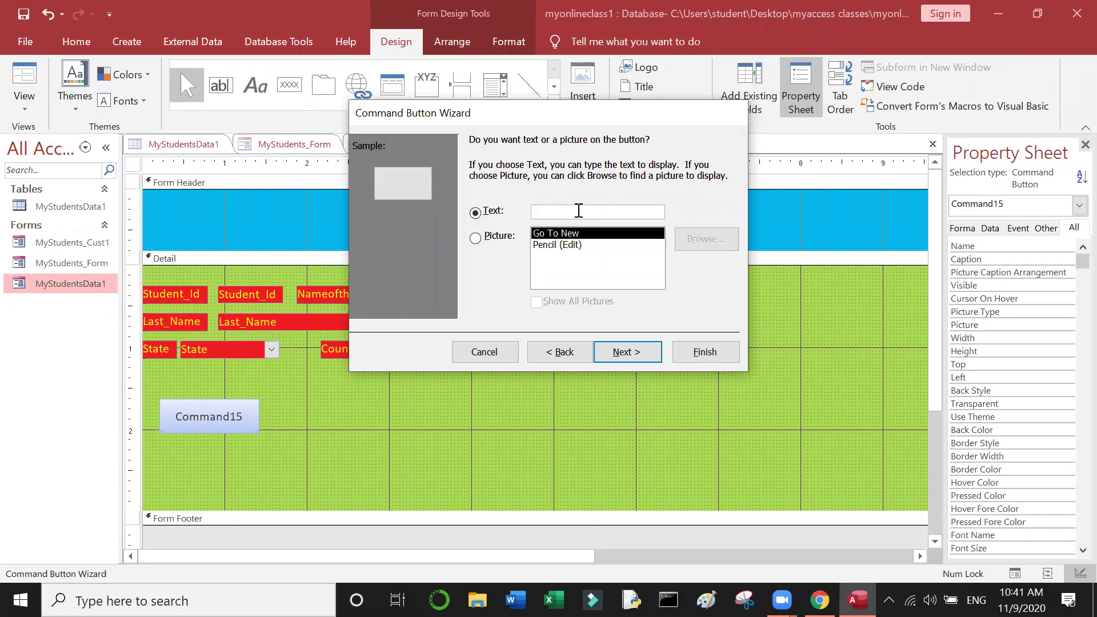
text(Add)
text(R?e)
text(cord)
key(BackSpace)
key(BackSpace)
key(BackSpace)
key(BackSpace)
key(BackSpace)
key(BackSpace)
key(BackSpace)
text(New Rec)
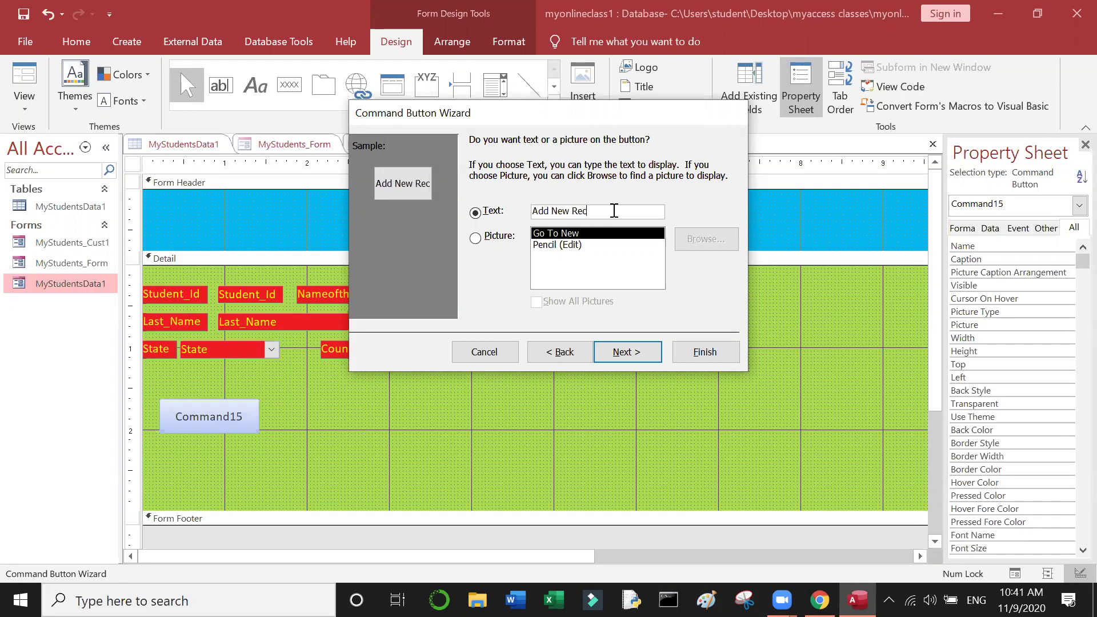
text(oed)
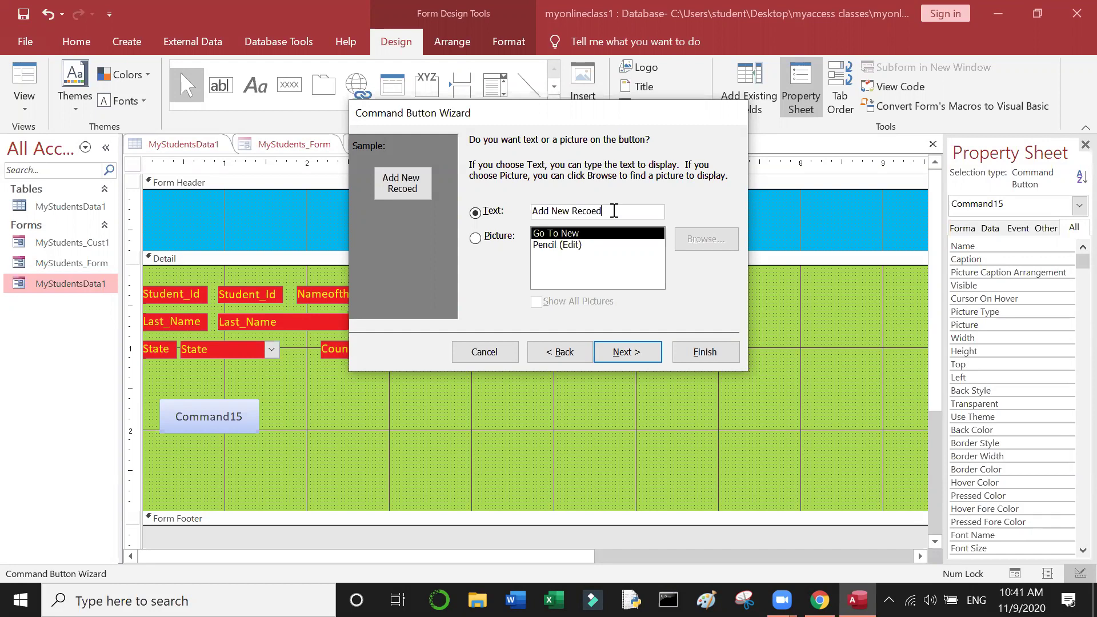
key(BackSpace)
key(BackSpace)
text(rd)
click(653, 352)
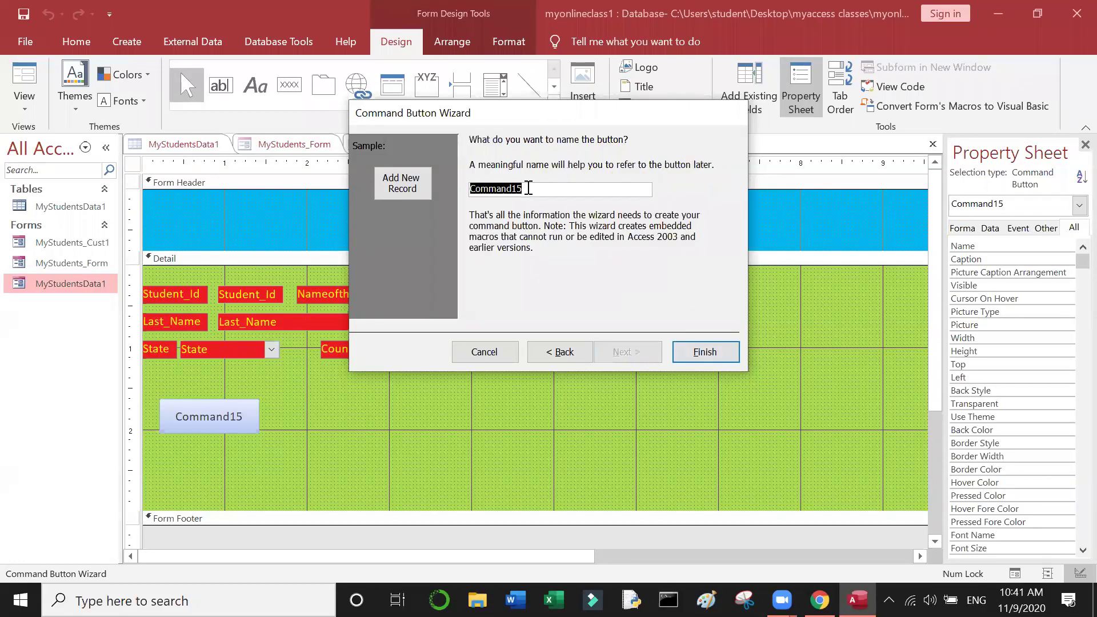
Step: Rename the button from Command15 to 'Add New Record' and finish the wizard
key(BackSpace)
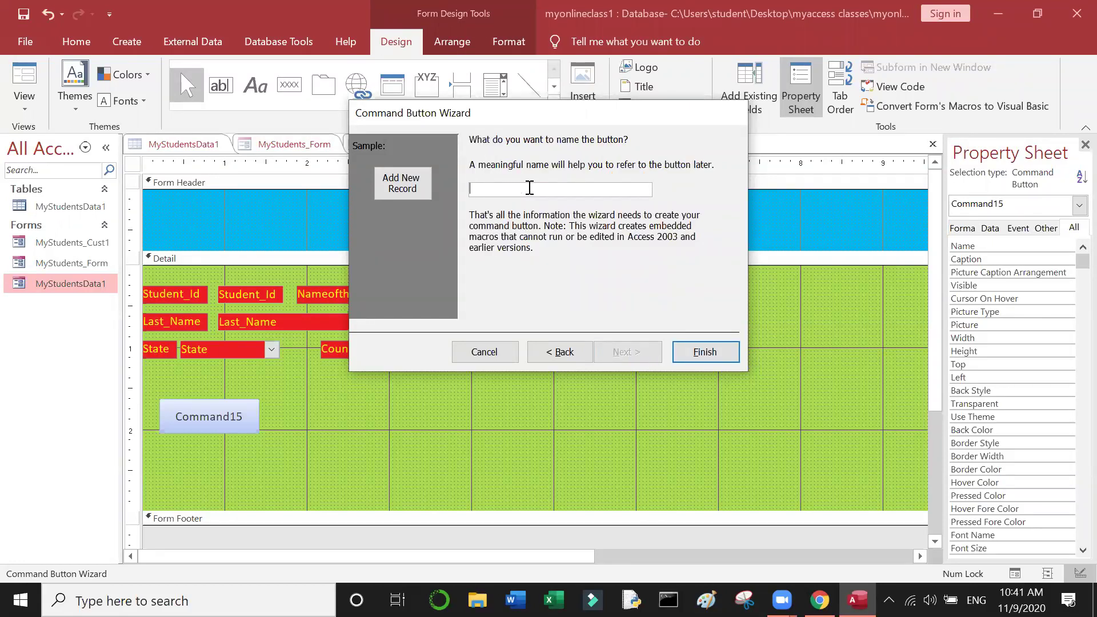
text(Add New Record)
click(693, 353)
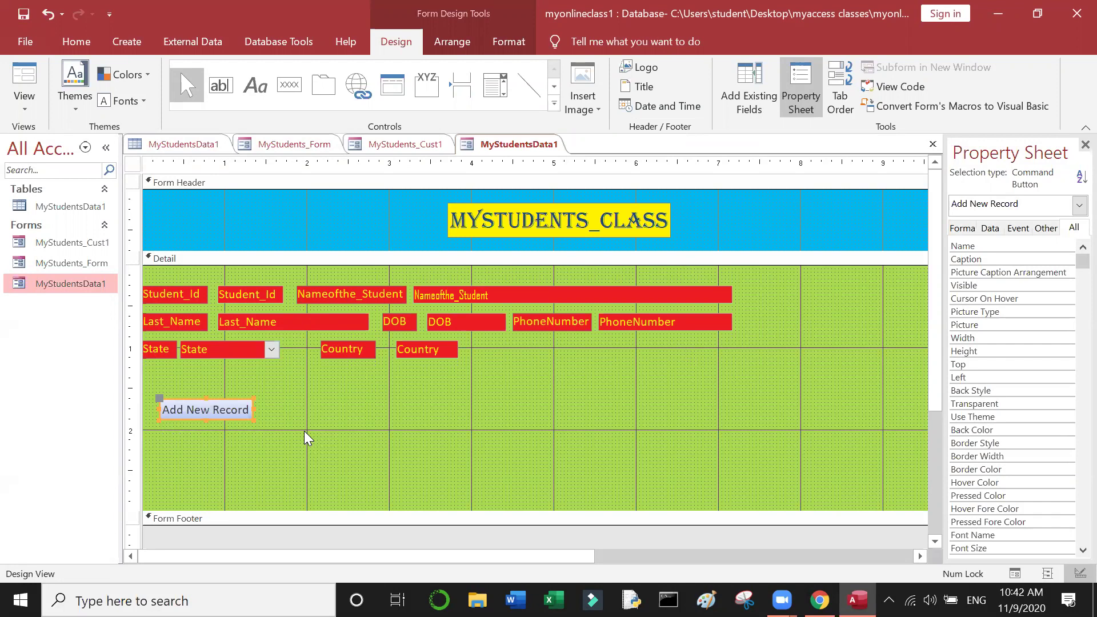
Step: Give the Add New Record button a light blue background
right_click(238, 421)
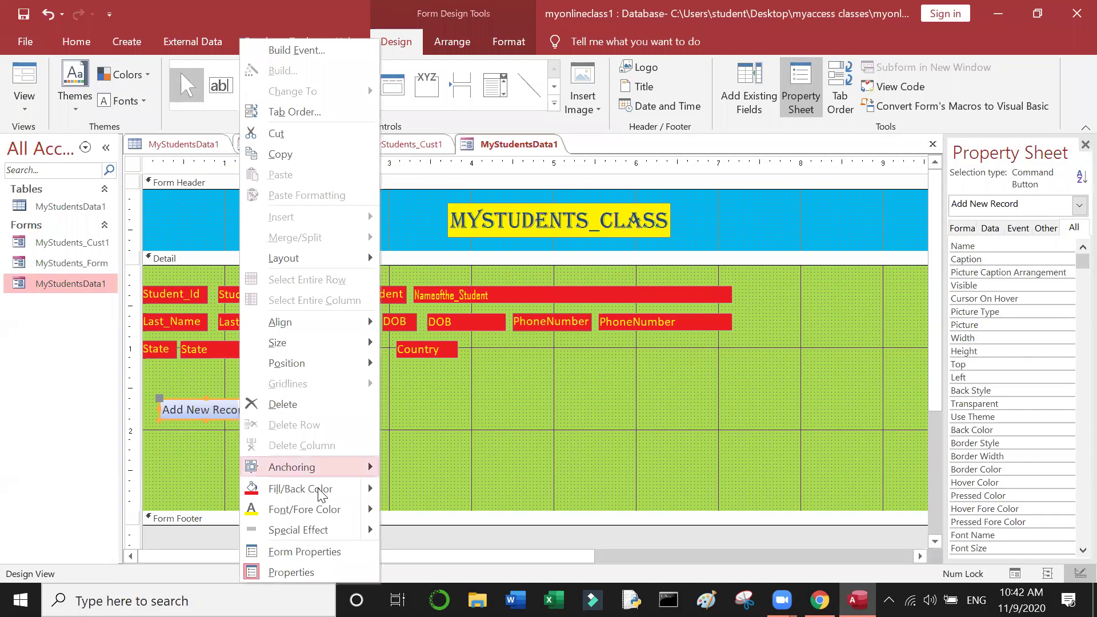
mouse_move(320, 492)
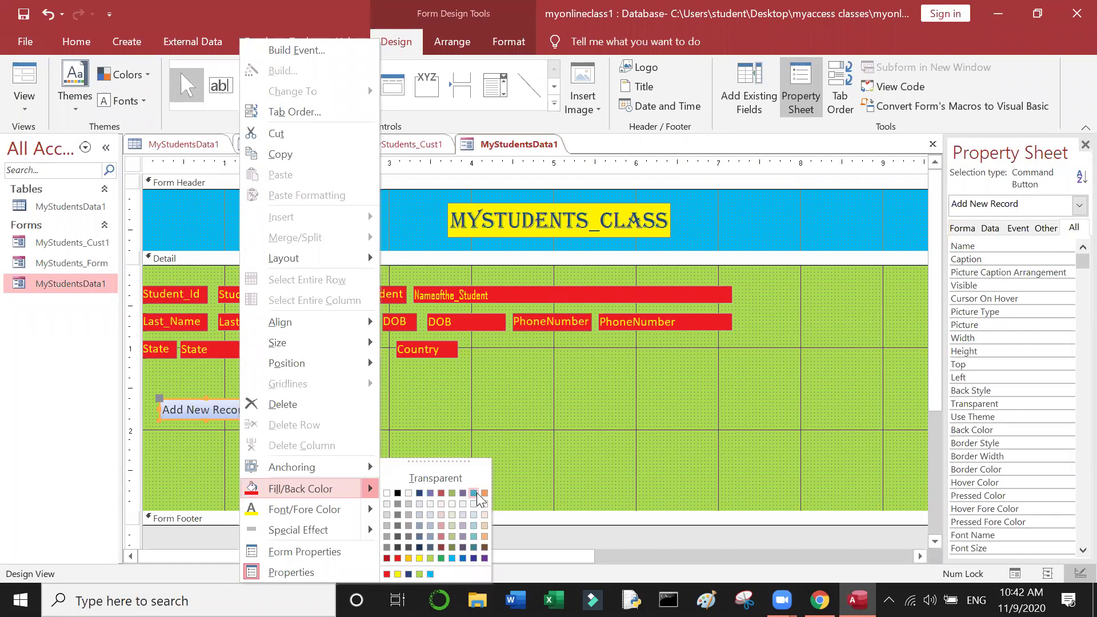
click(477, 495)
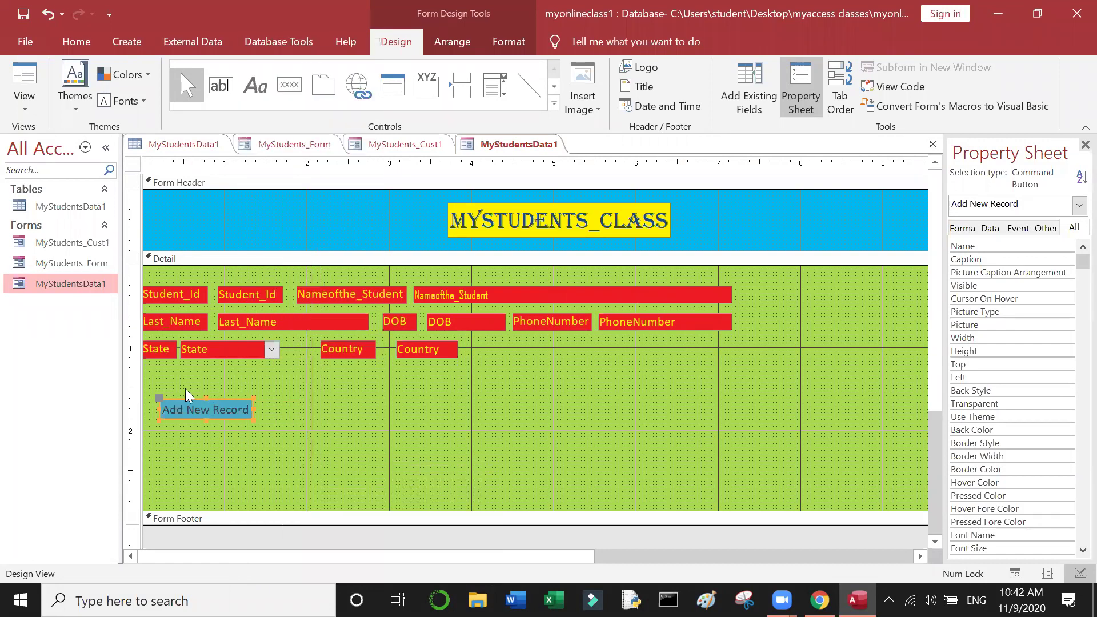
click(212, 411)
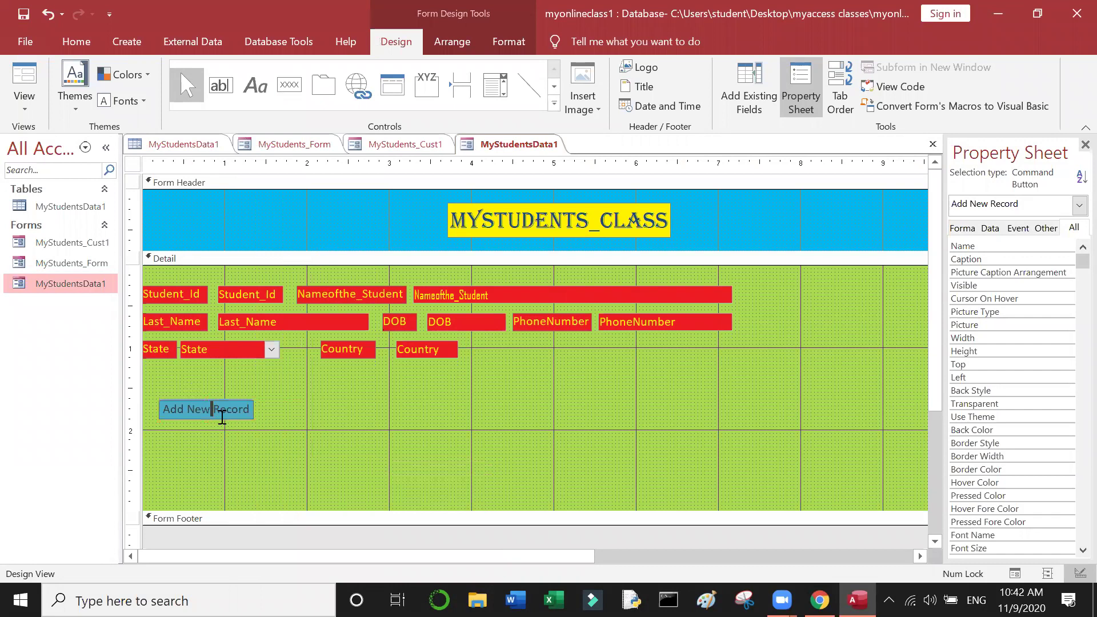
click(275, 415)
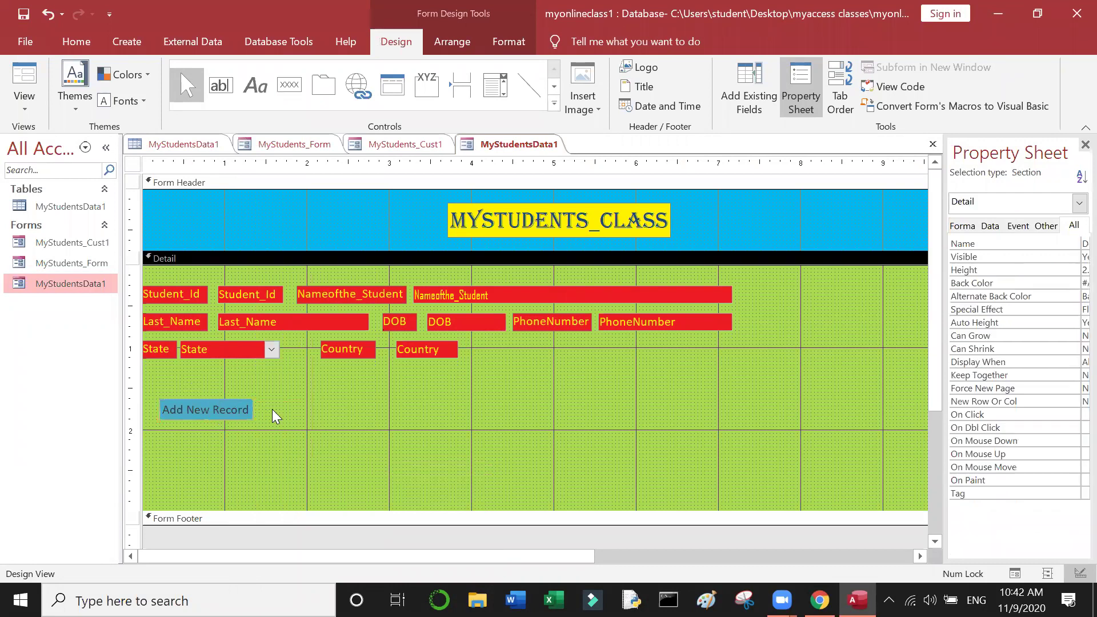
click(249, 419)
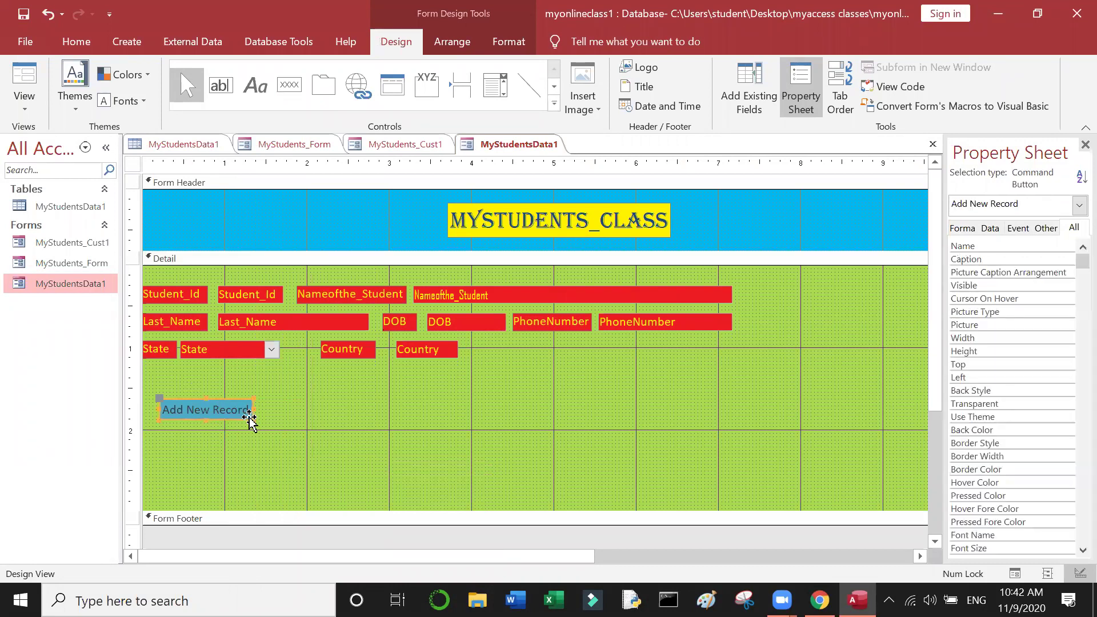
Step: Make the Add New Record caption bold yellow text
right_click(250, 419)
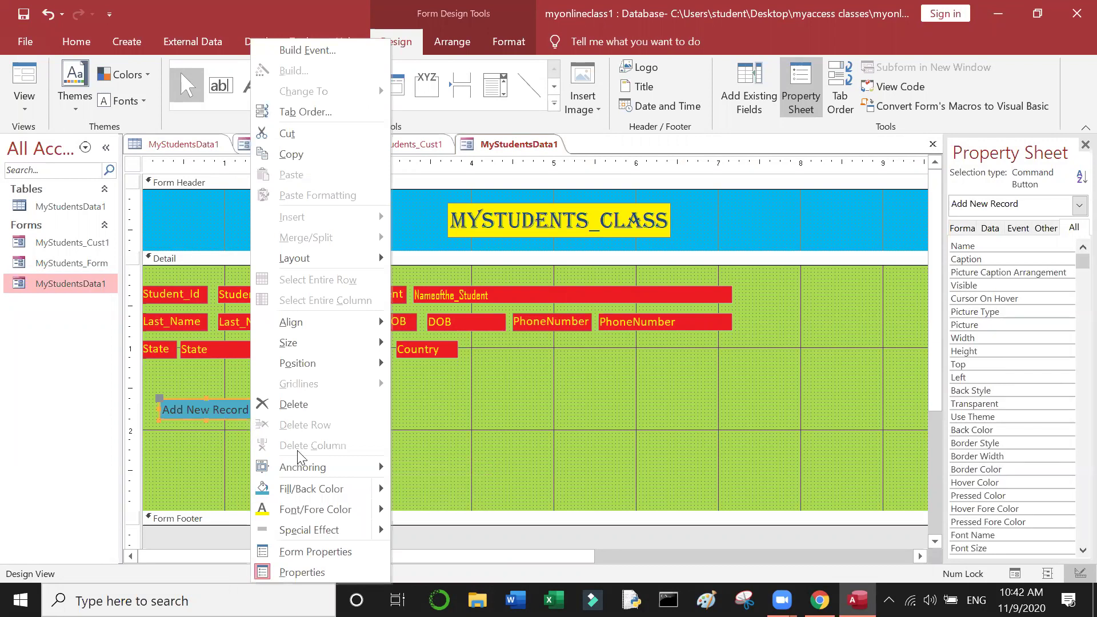
mouse_move(333, 513)
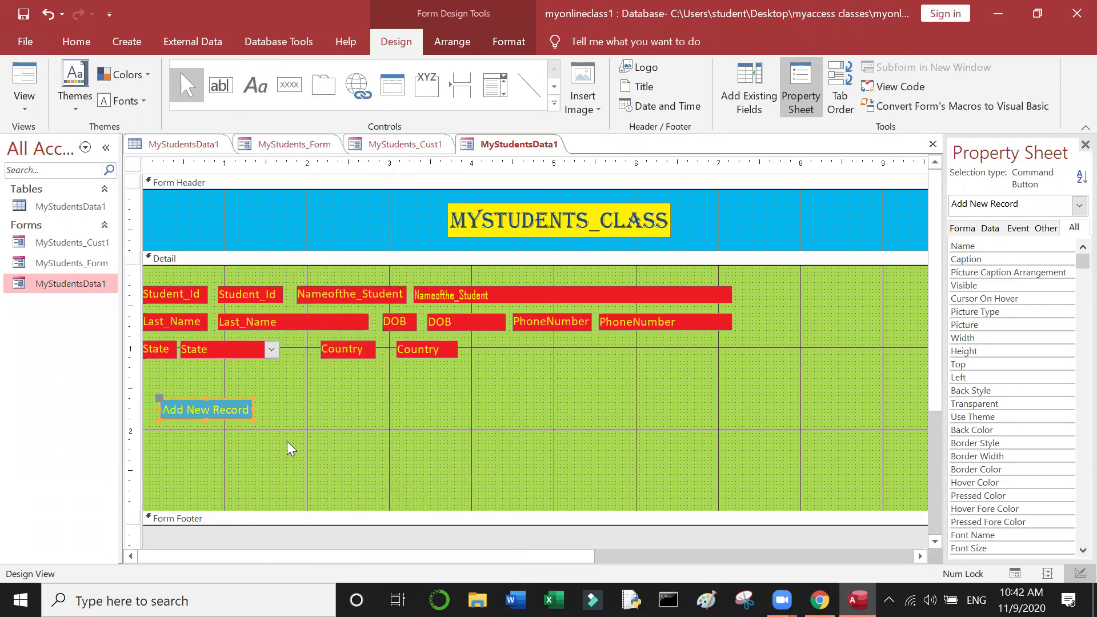
key(ctrl+b)
click(240, 443)
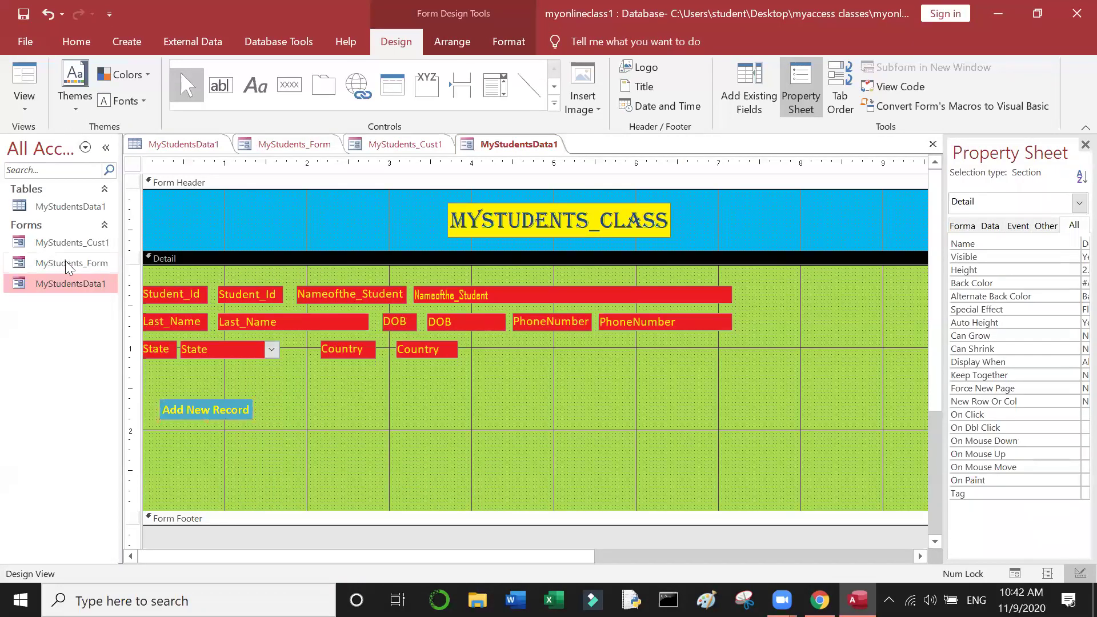
click(28, 109)
Step: In Form View, start a new record and enter the student's first and last name
click(63, 145)
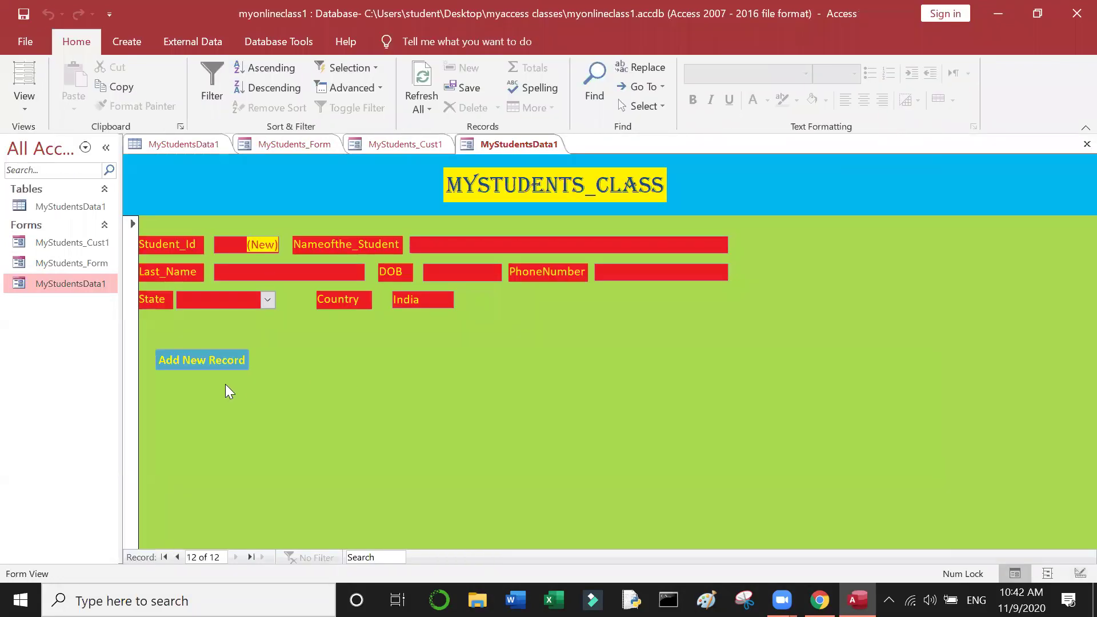
click(205, 363)
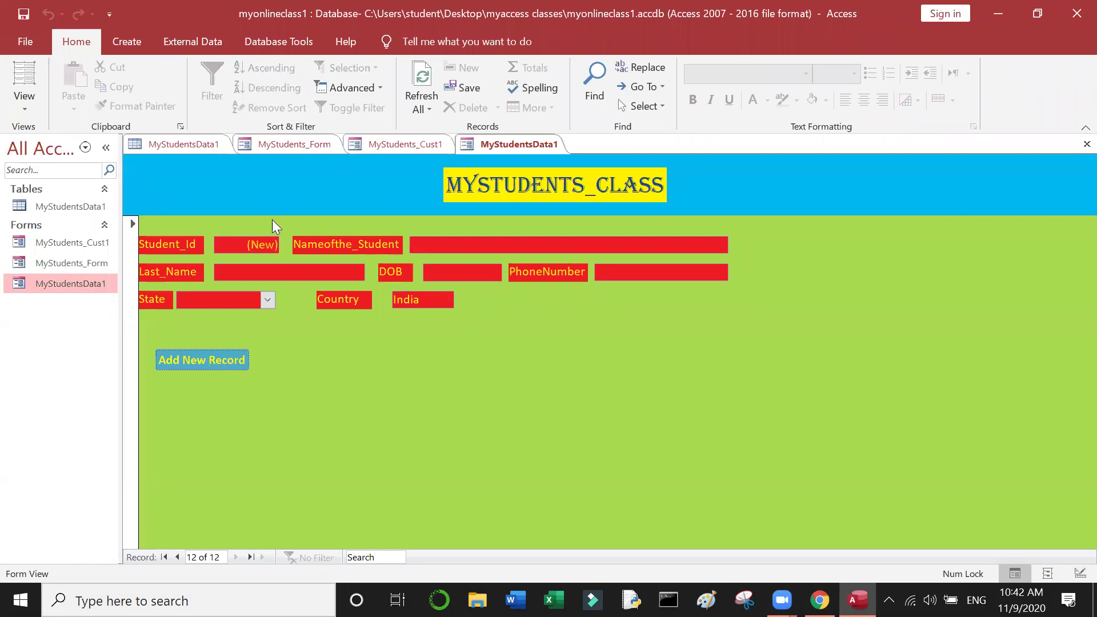
click(433, 247)
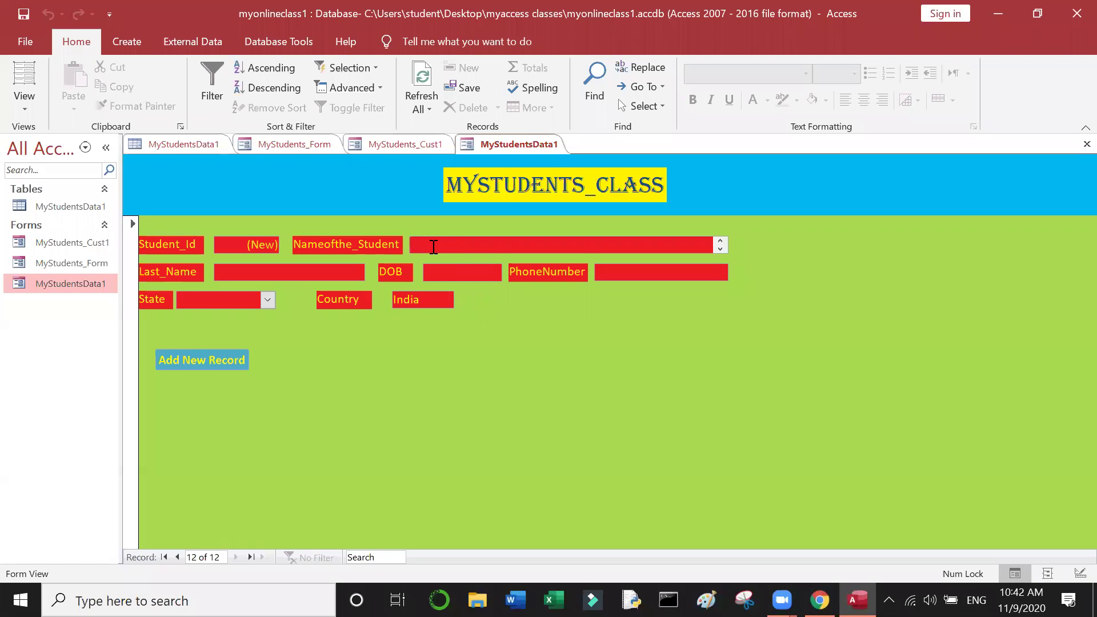
text(krishn)
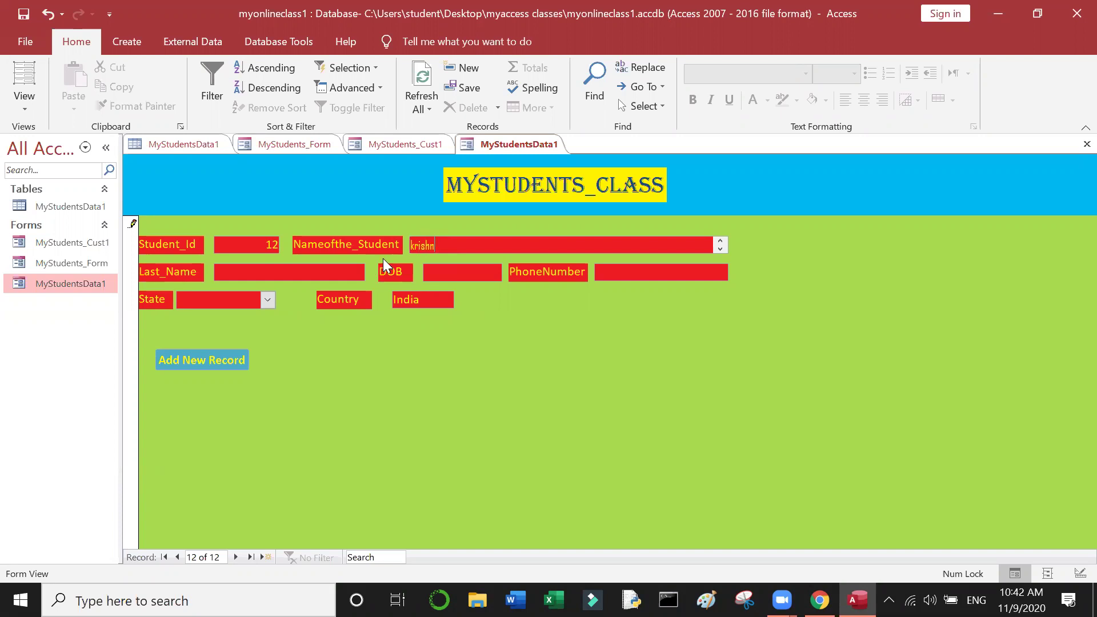
key(BackSpace)
key(BackSpace)
key(BackSpace)
key(BackSpace)
key(BackSpace)
key(BackSpace)
text(krishna)
click(312, 278)
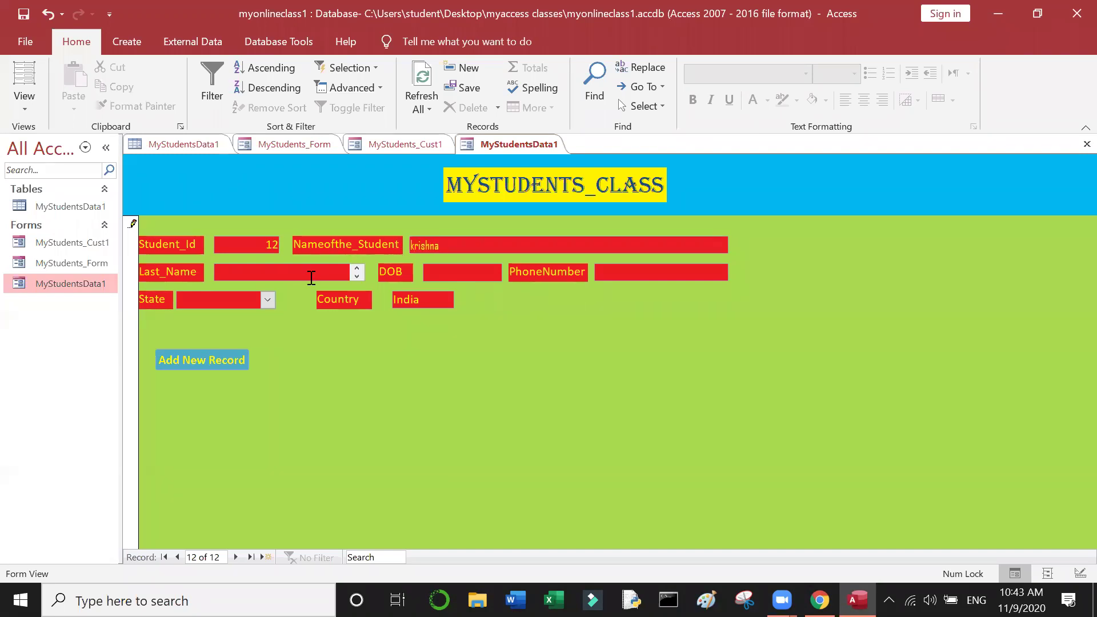
text(ch)
click(441, 271)
text(0)
key(BackSpace)
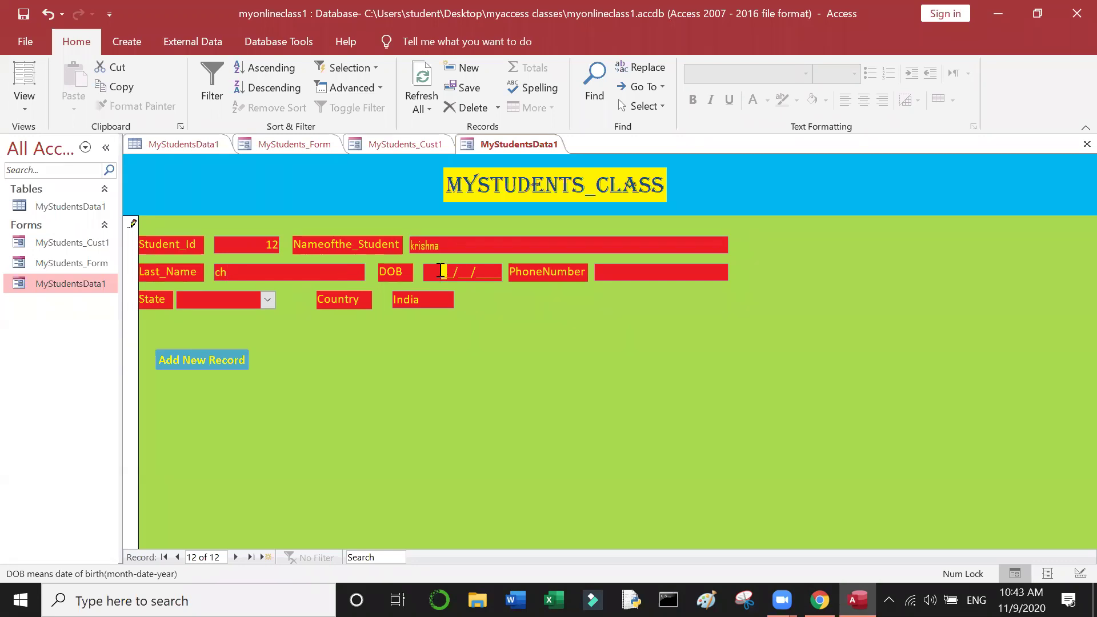
text(01/23/1991)
click(637, 277)
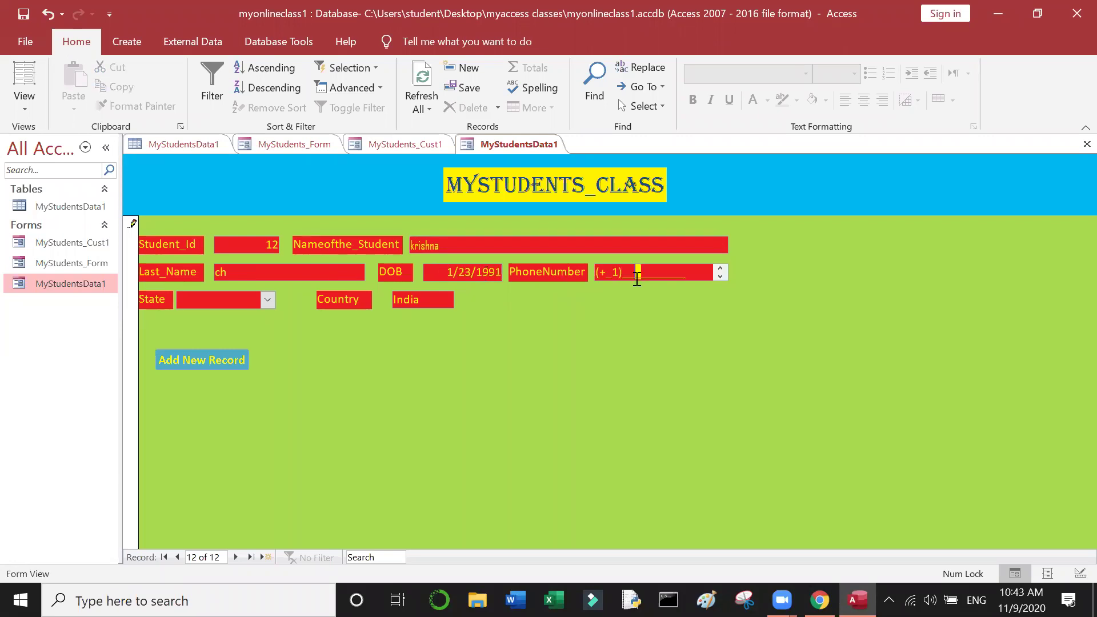
click(618, 276)
key(Left)
text(9)
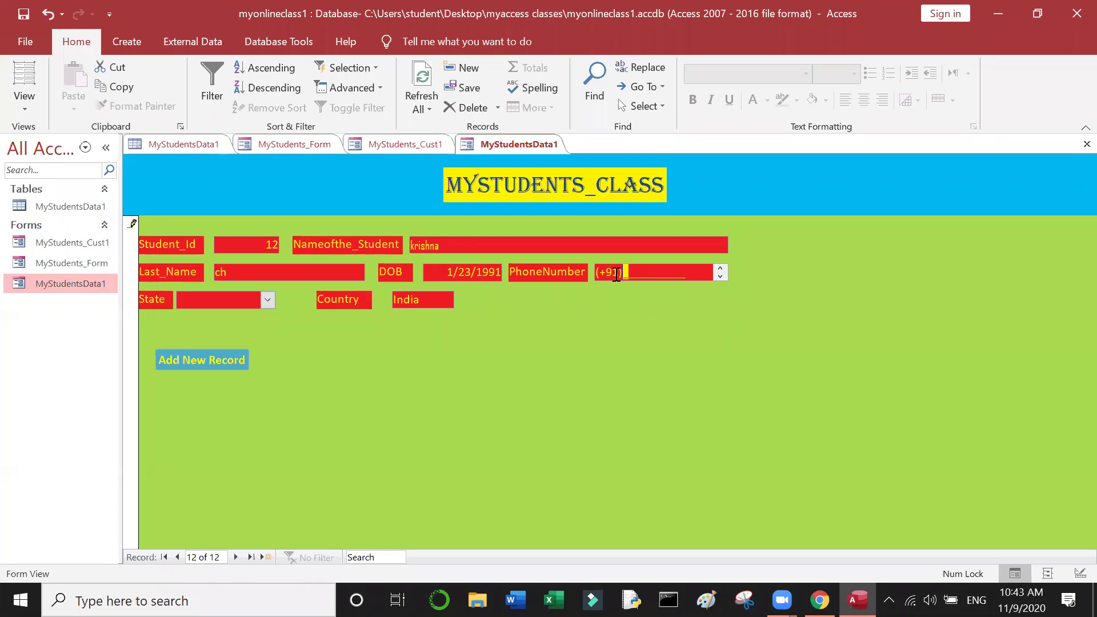
text(1)1234567890)
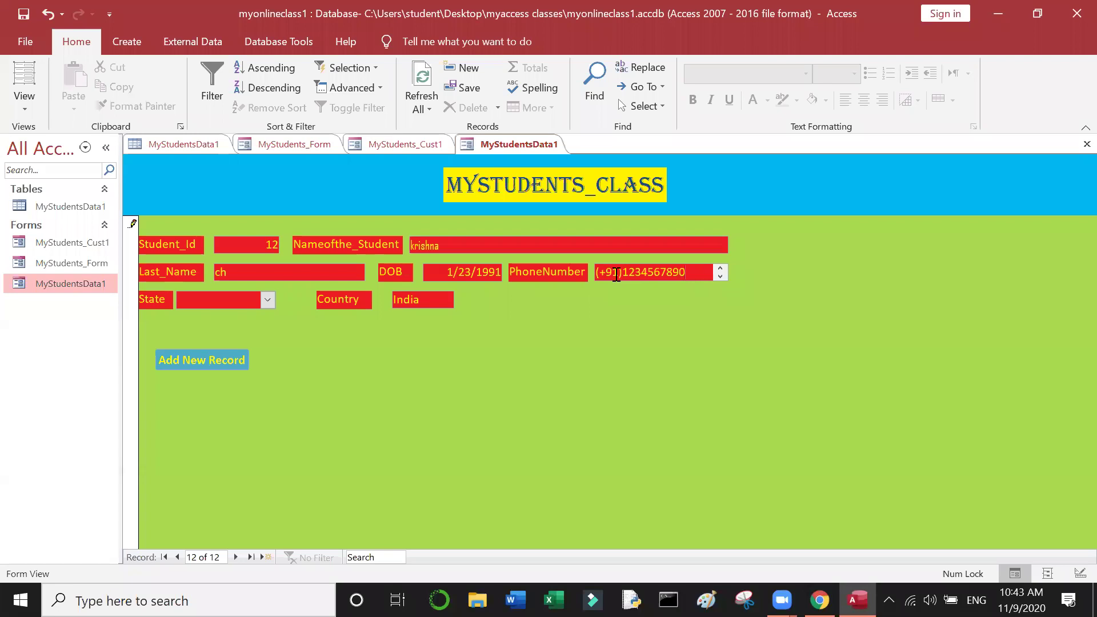
Step: Set State to Andhra Pradesh and save the record with Add New Record
click(267, 300)
click(260, 317)
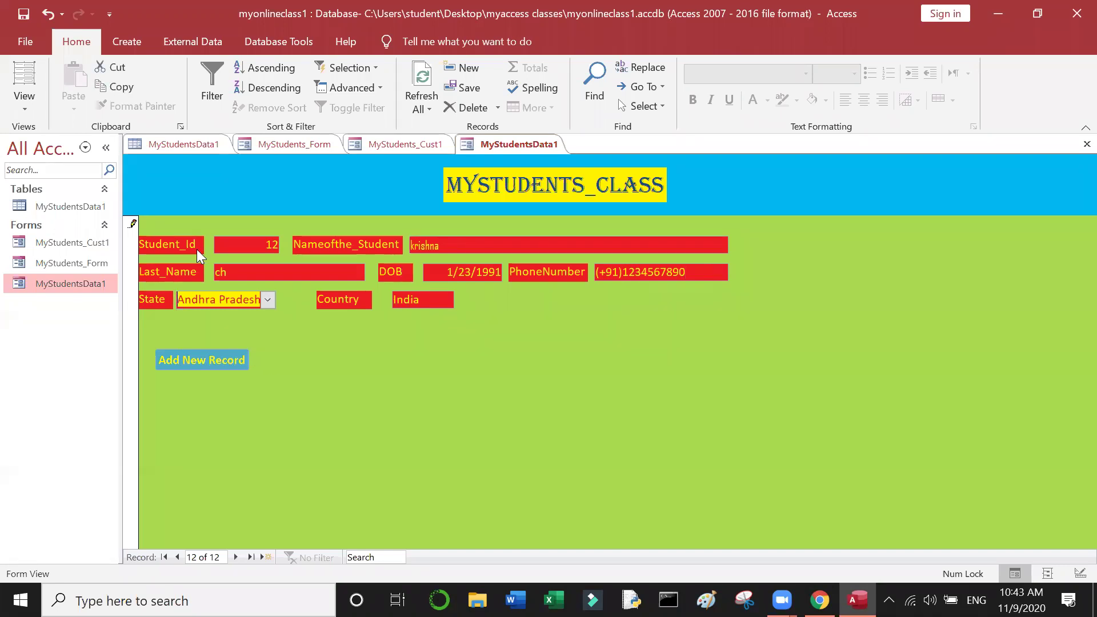
click(215, 360)
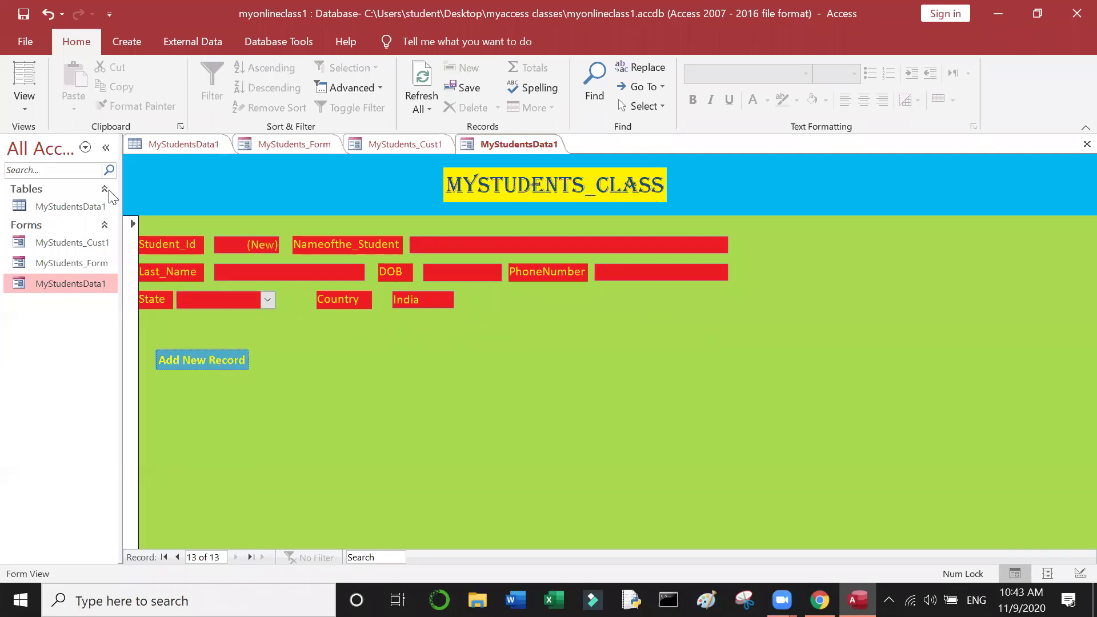
Step: Open the MyStudentsData1 table, refresh it, and check the new record 12
double_click(84, 209)
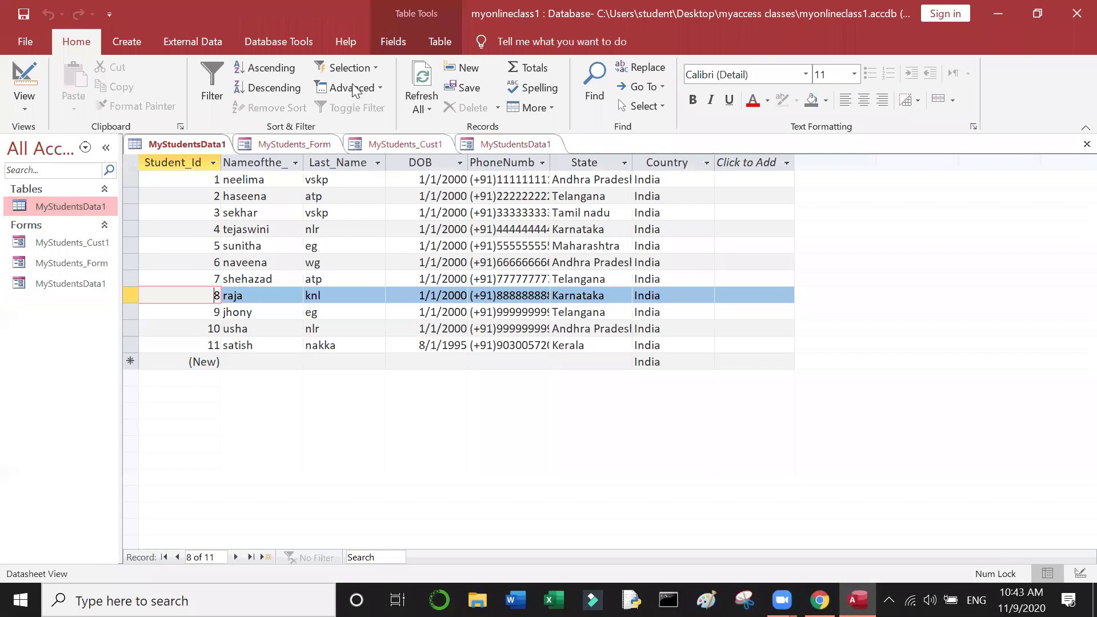
click(426, 104)
click(434, 127)
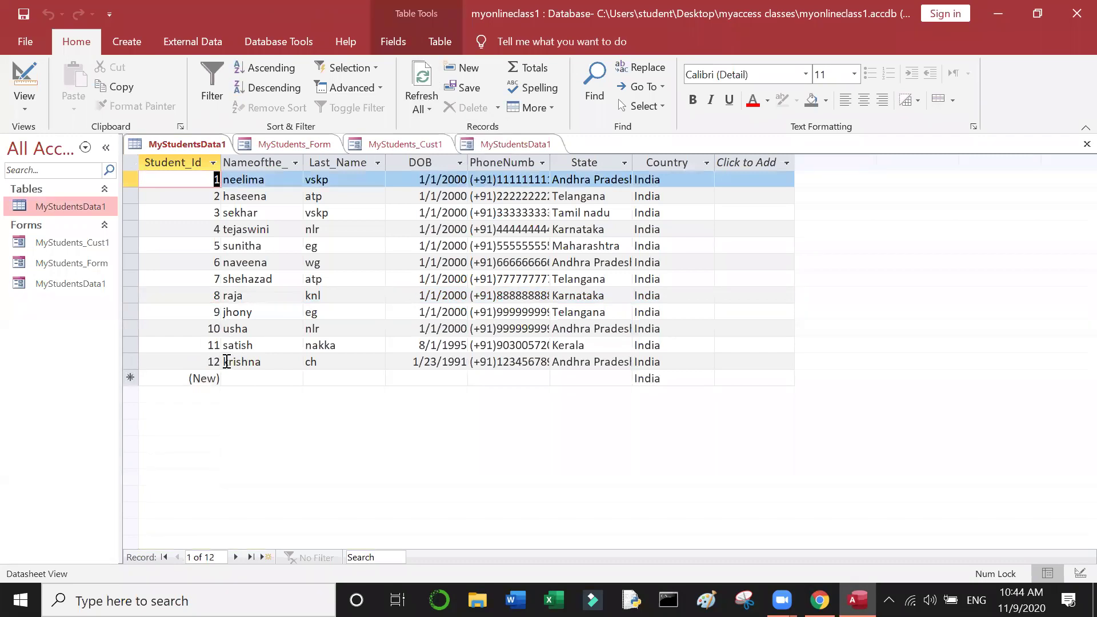
double_click(293, 363)
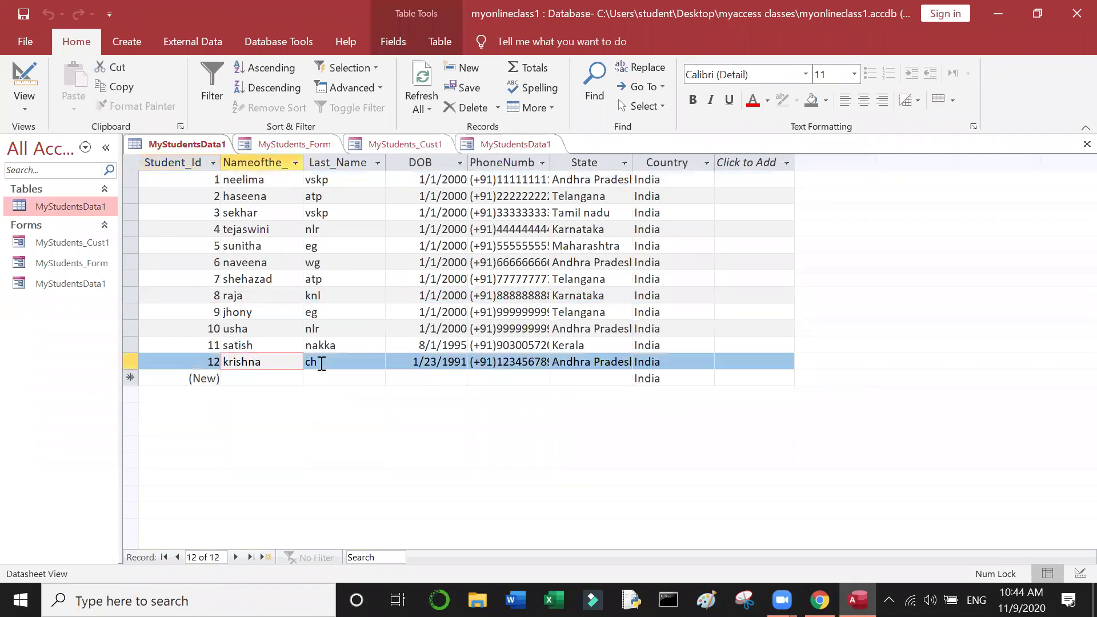
click(322, 364)
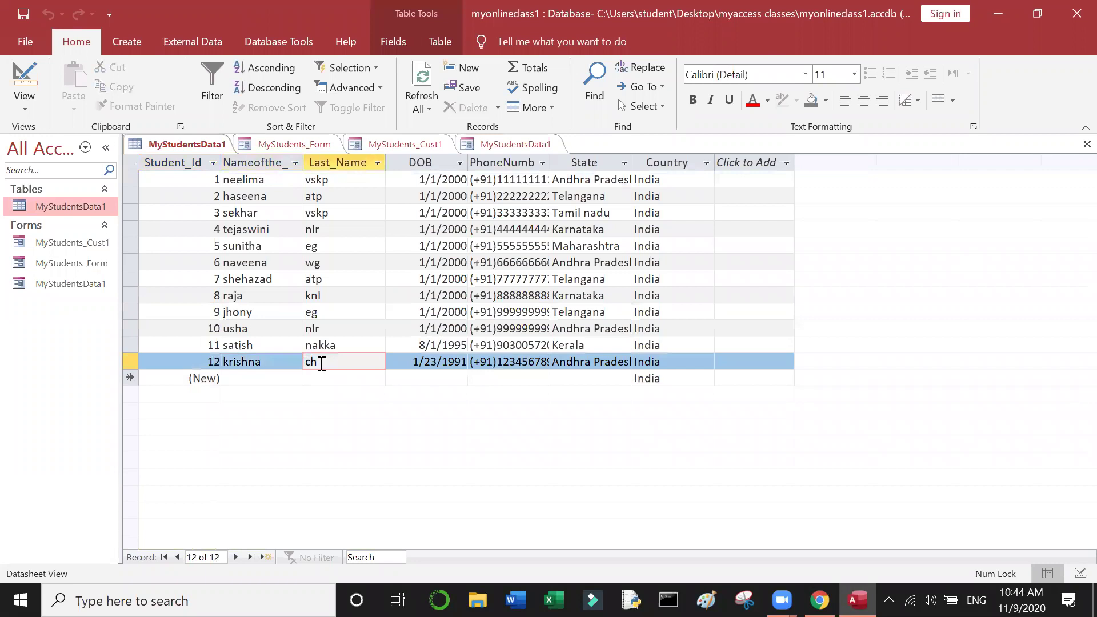
Step: Reopen the MyStudentsData1 form and bring up its navigation-pane options
click(55, 285)
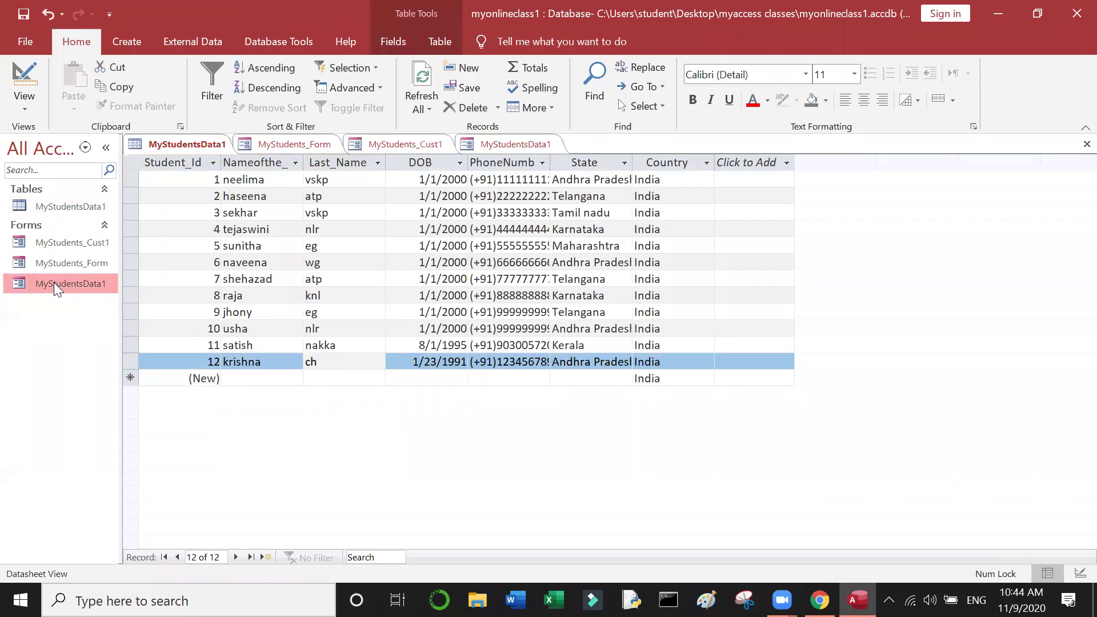
double_click(54, 283)
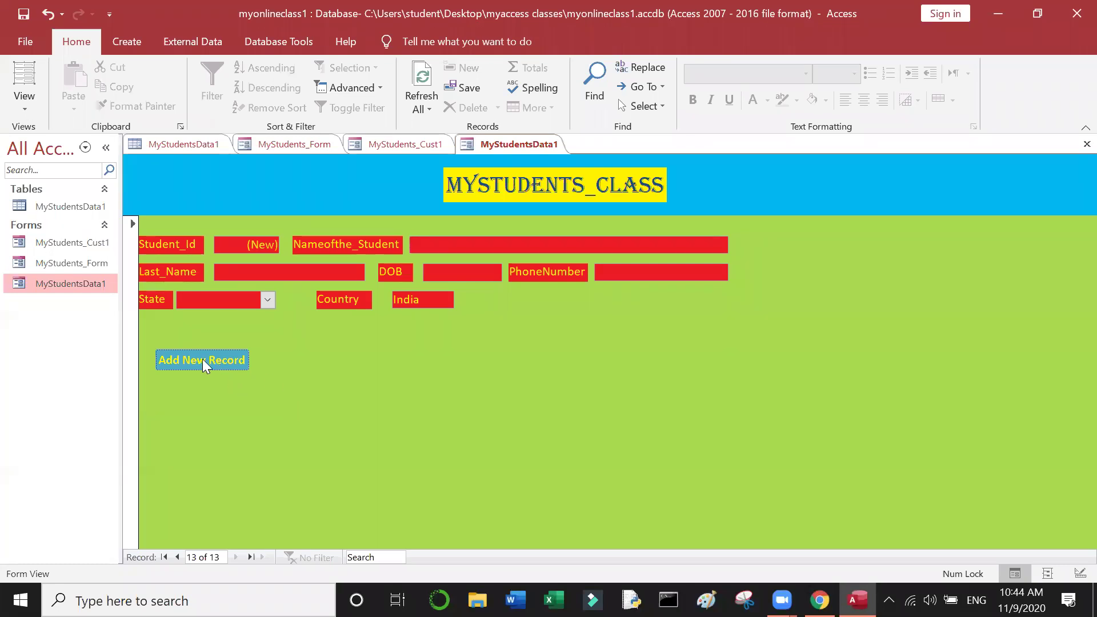
right_click(86, 281)
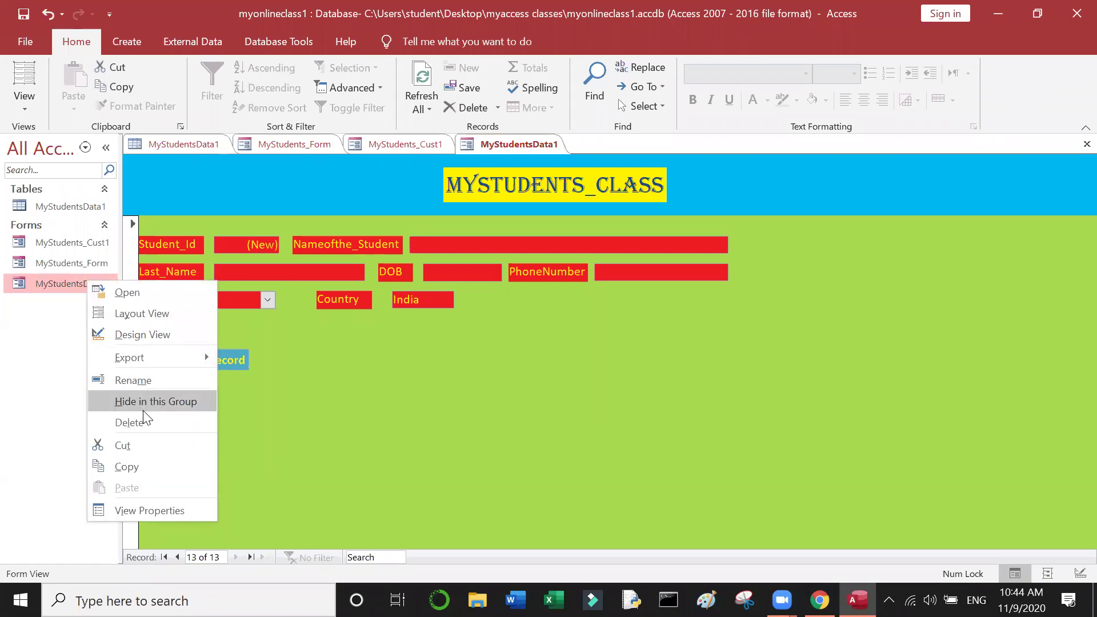
Step: In Design View, draw a button right of Add New Record with the Delete Record action
click(151, 336)
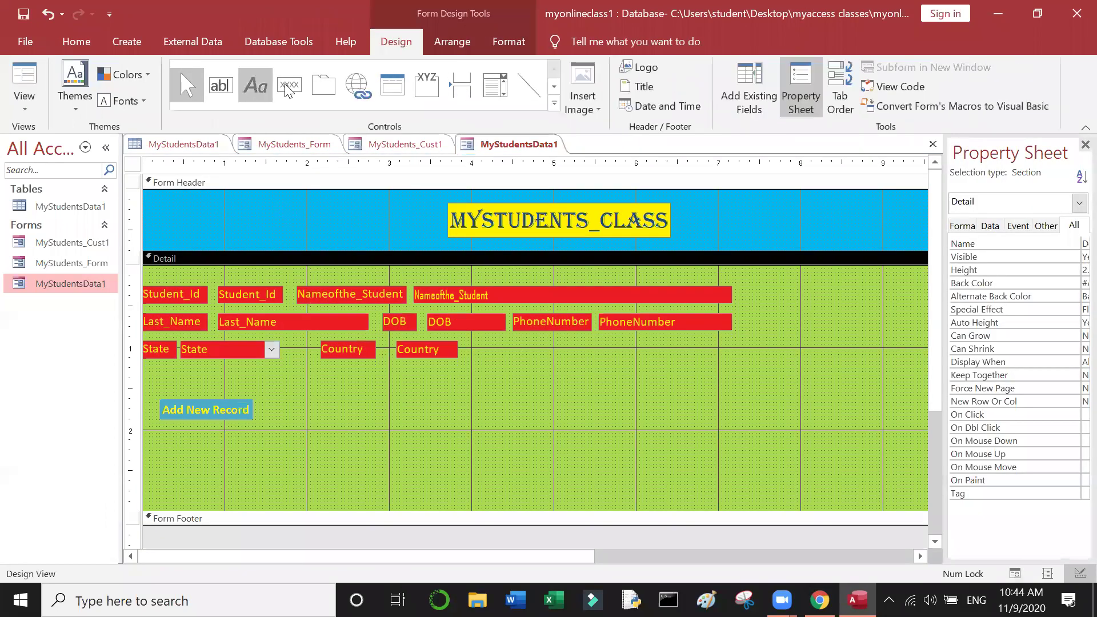
click(295, 89)
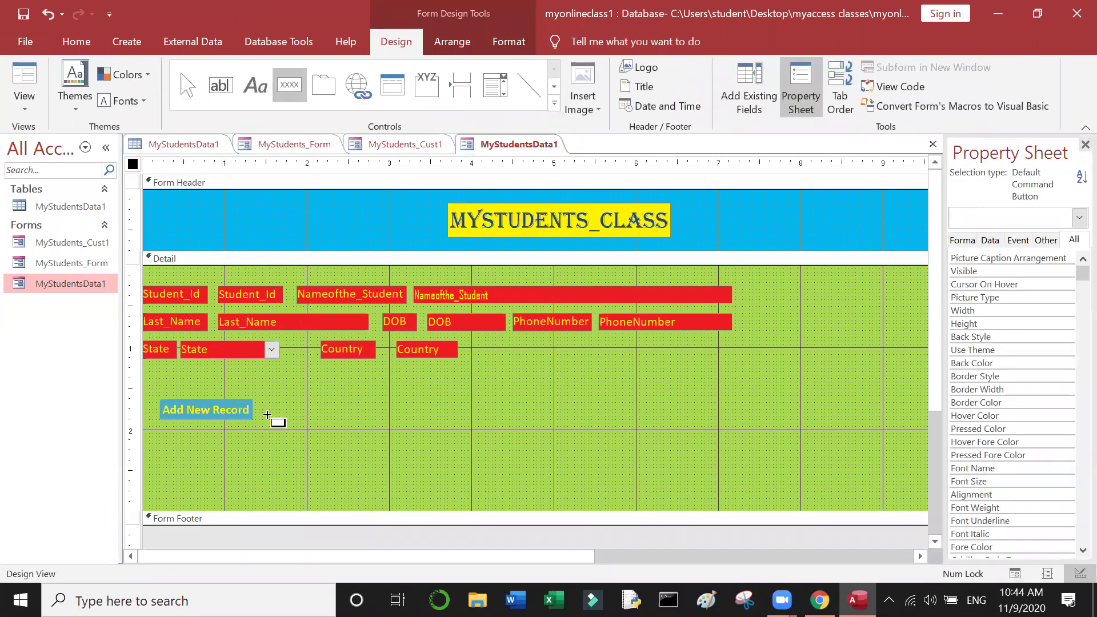
drag(263, 401, 366, 420)
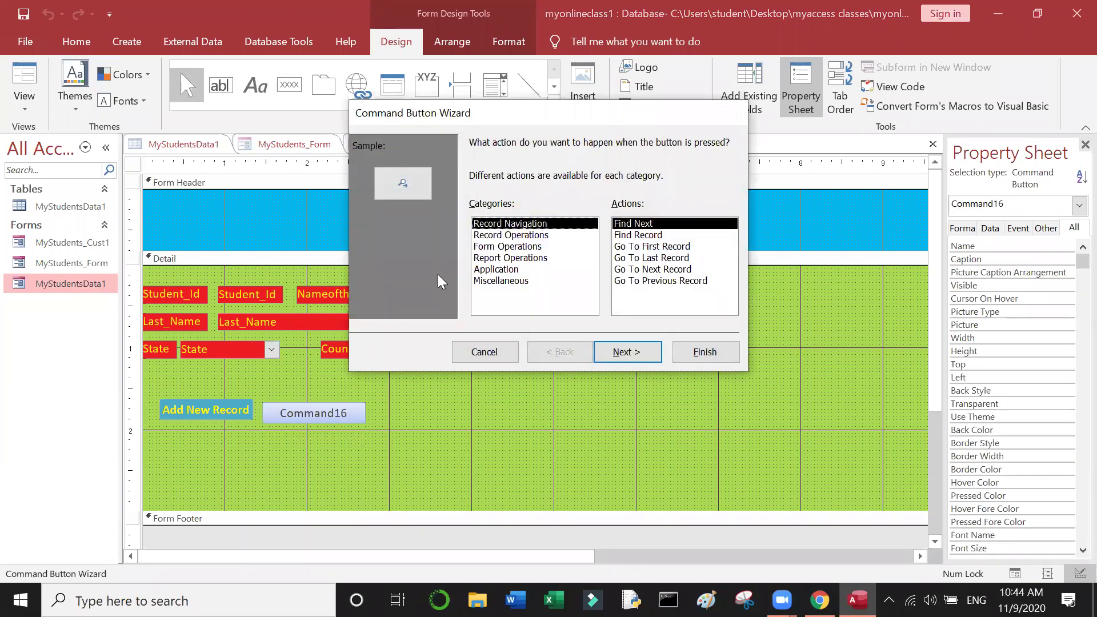
click(539, 237)
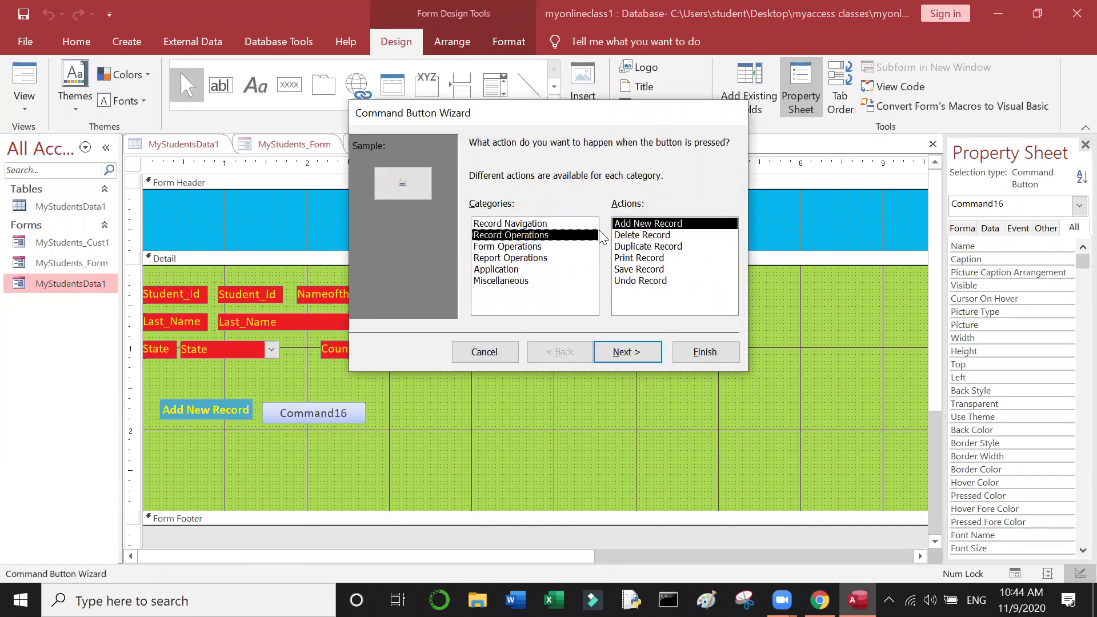
click(666, 236)
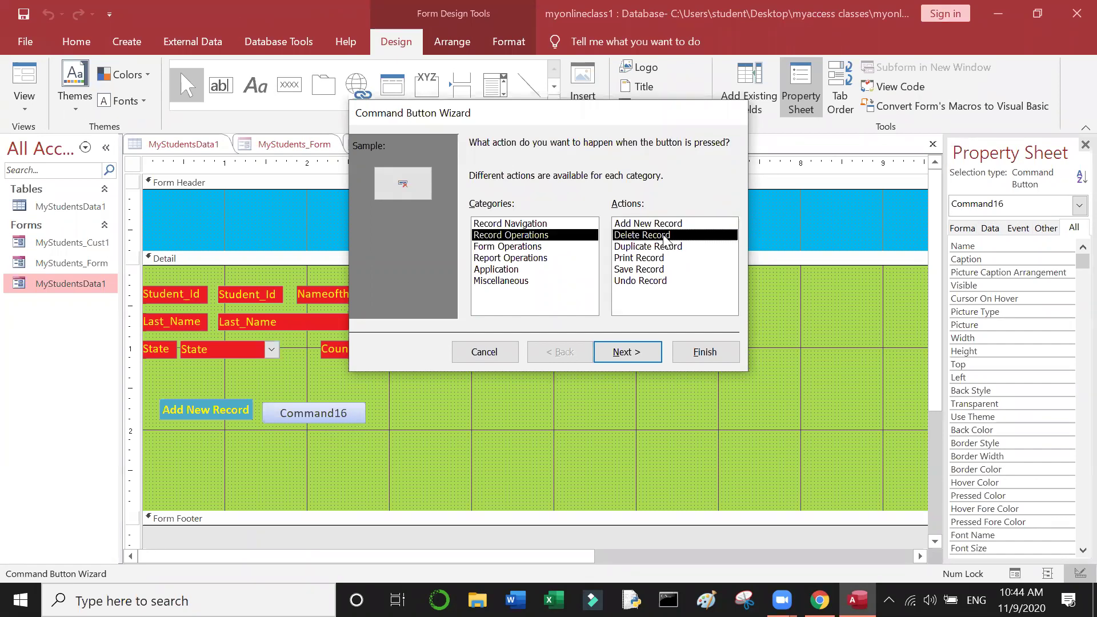
click(628, 353)
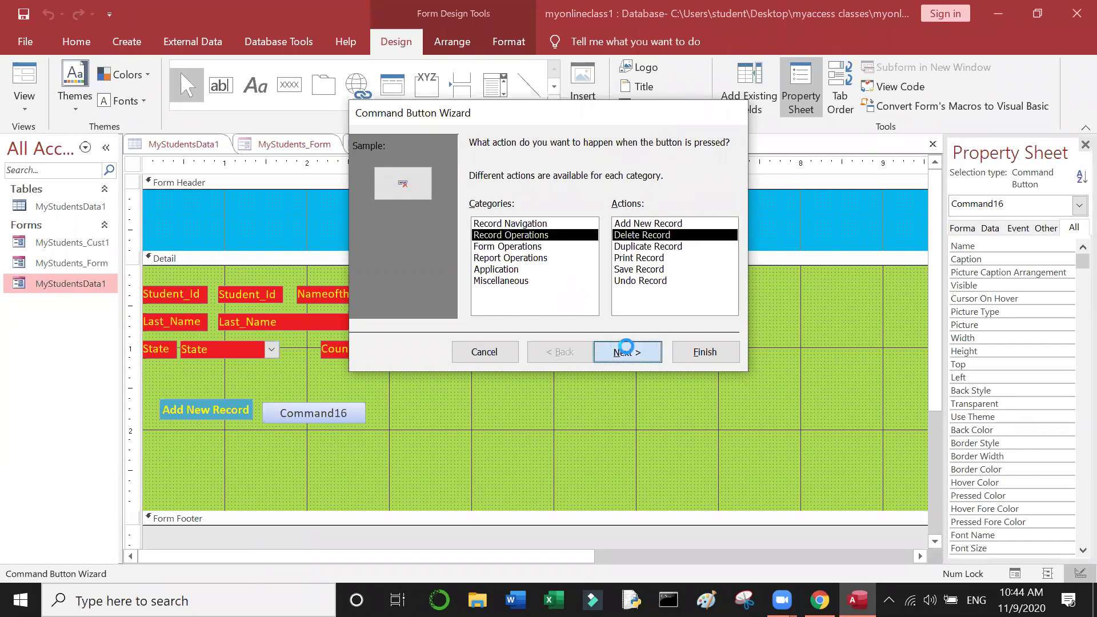
Step: Give it a text caption, name it 'Delete Record', finish, and align it with Add New Record
click(478, 213)
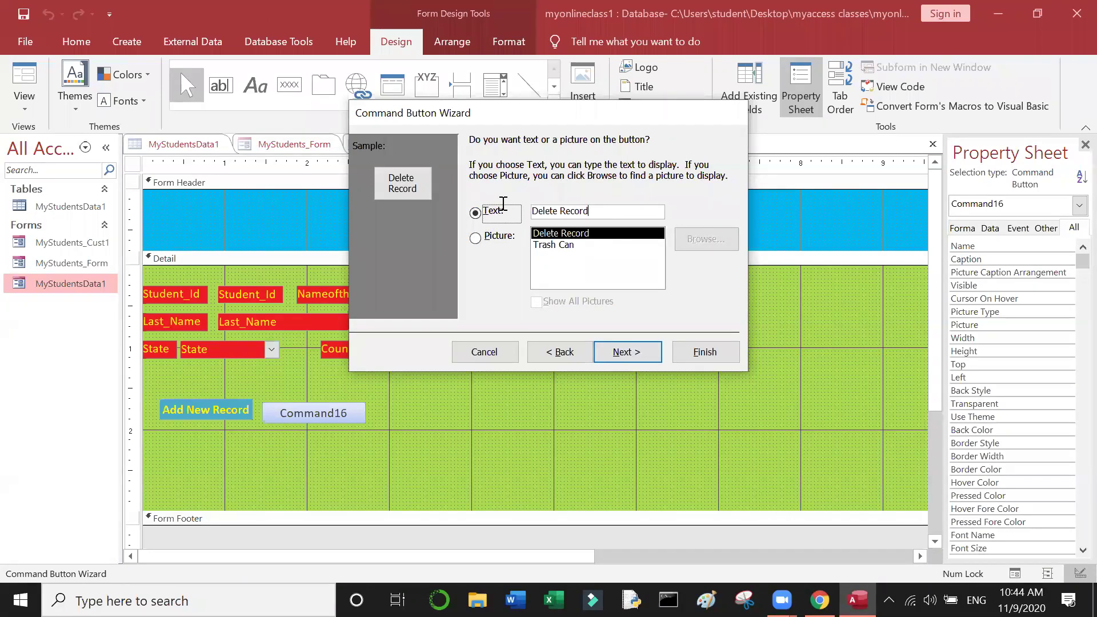
click(501, 211)
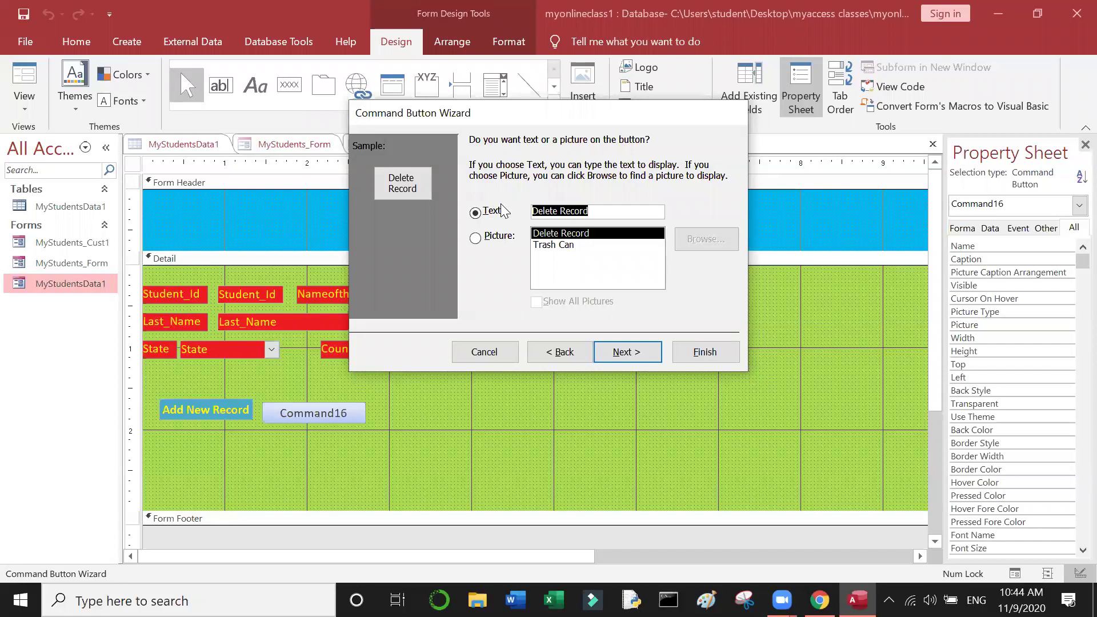
click(644, 350)
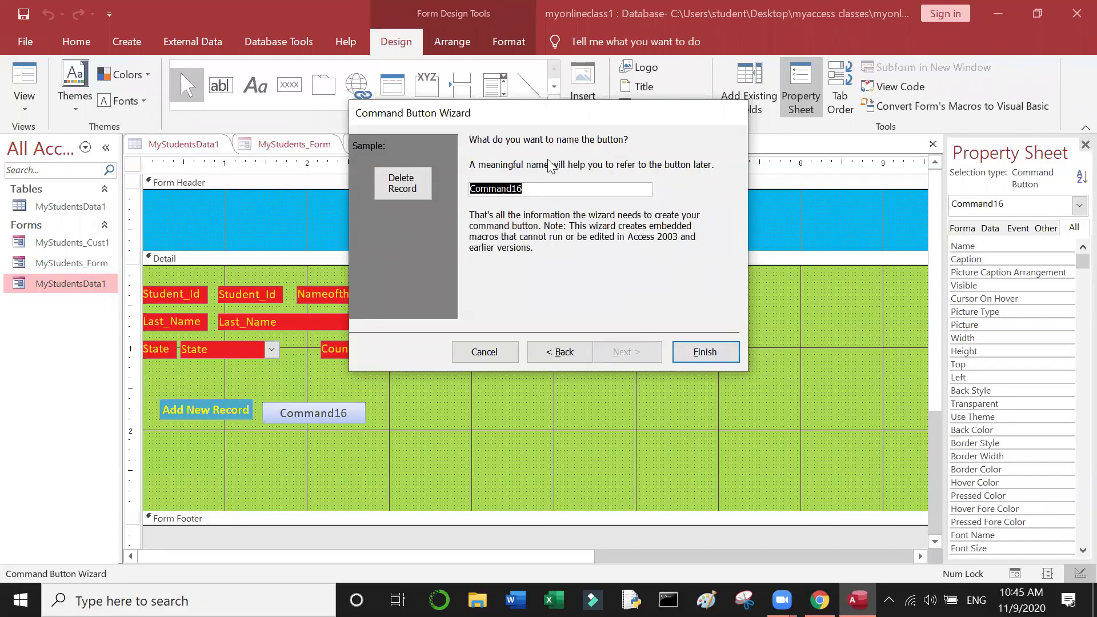
text(Delete Record)
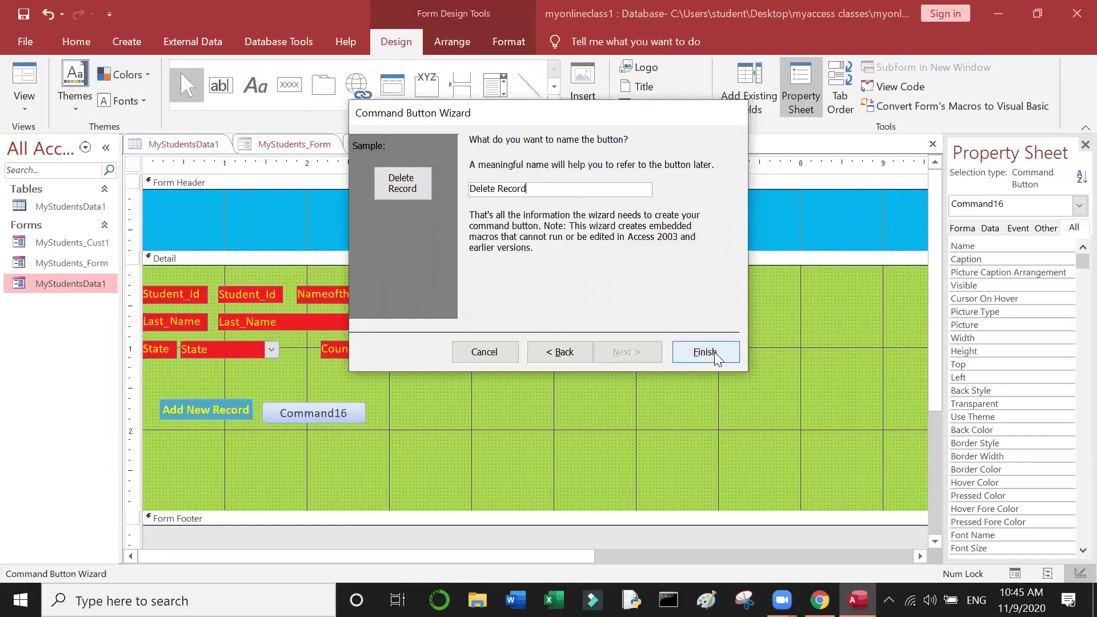
click(716, 352)
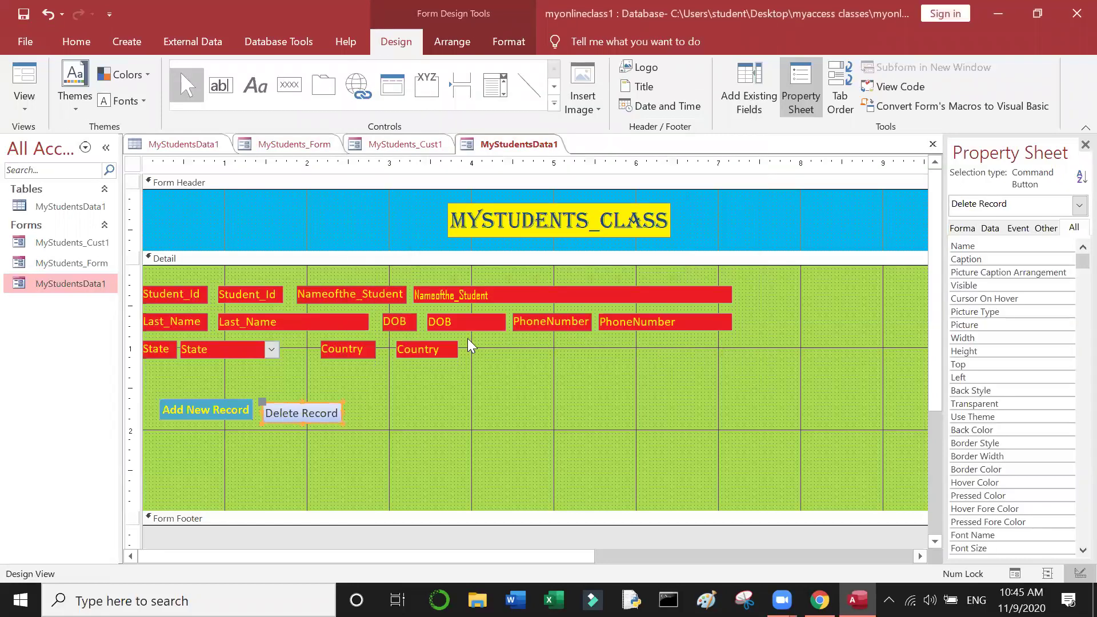
click(322, 398)
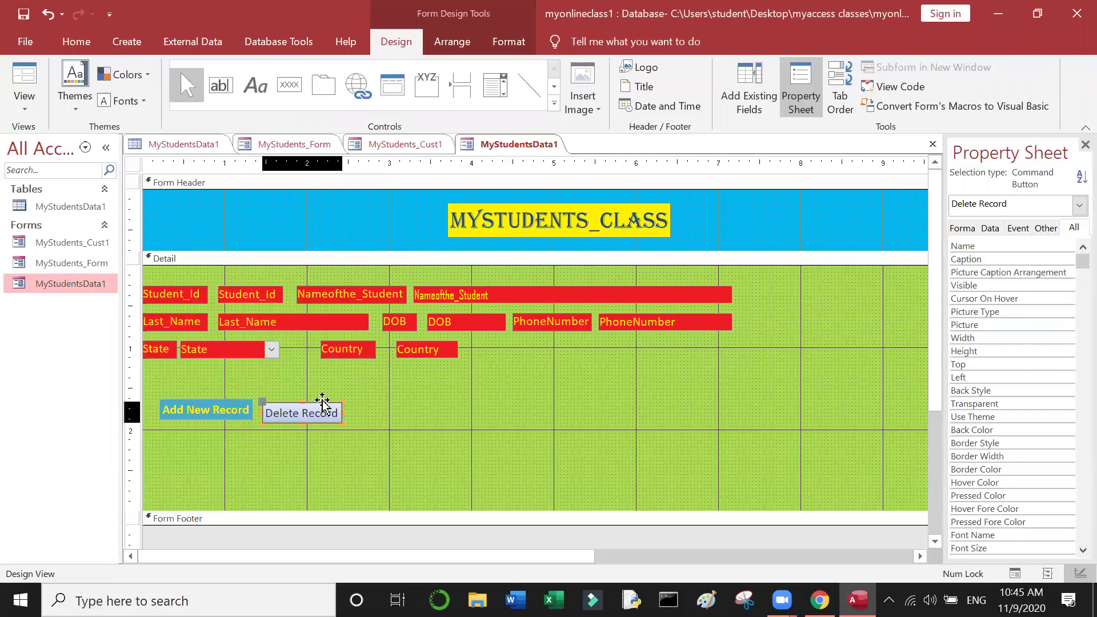
drag(323, 402, 320, 402)
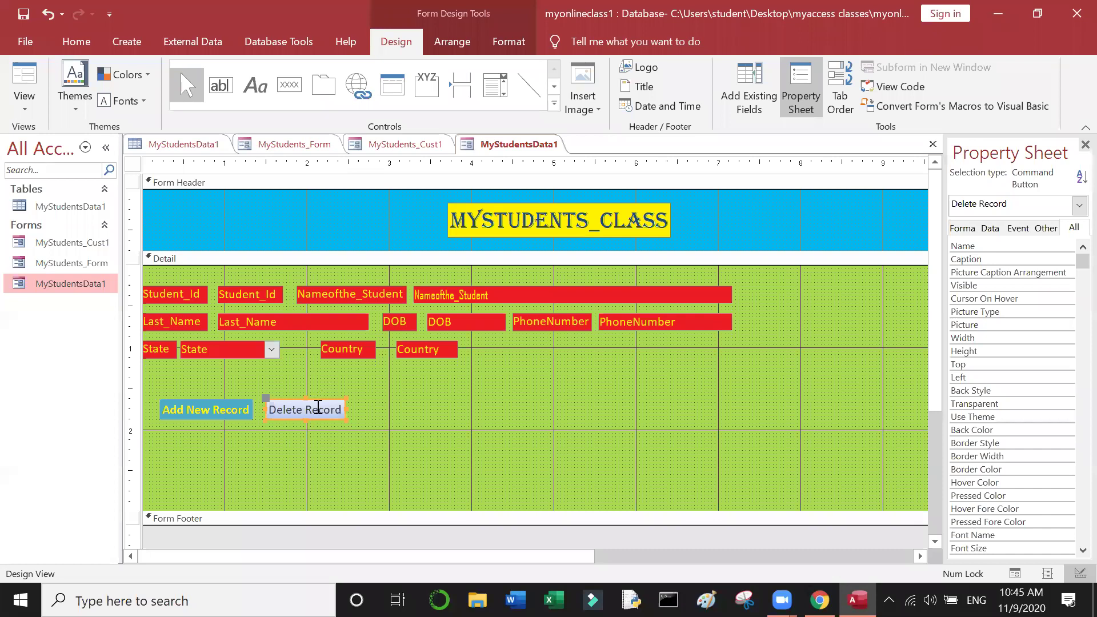
Step: Draw a button right of Delete Record with the Record Operations > Save Record action
click(405, 446)
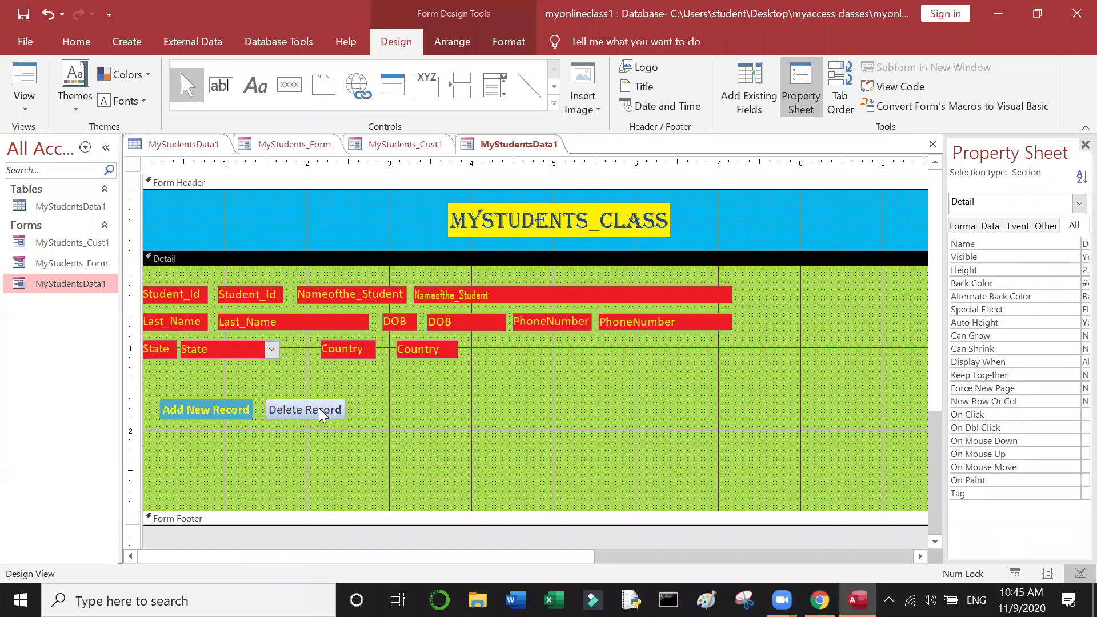
click(293, 83)
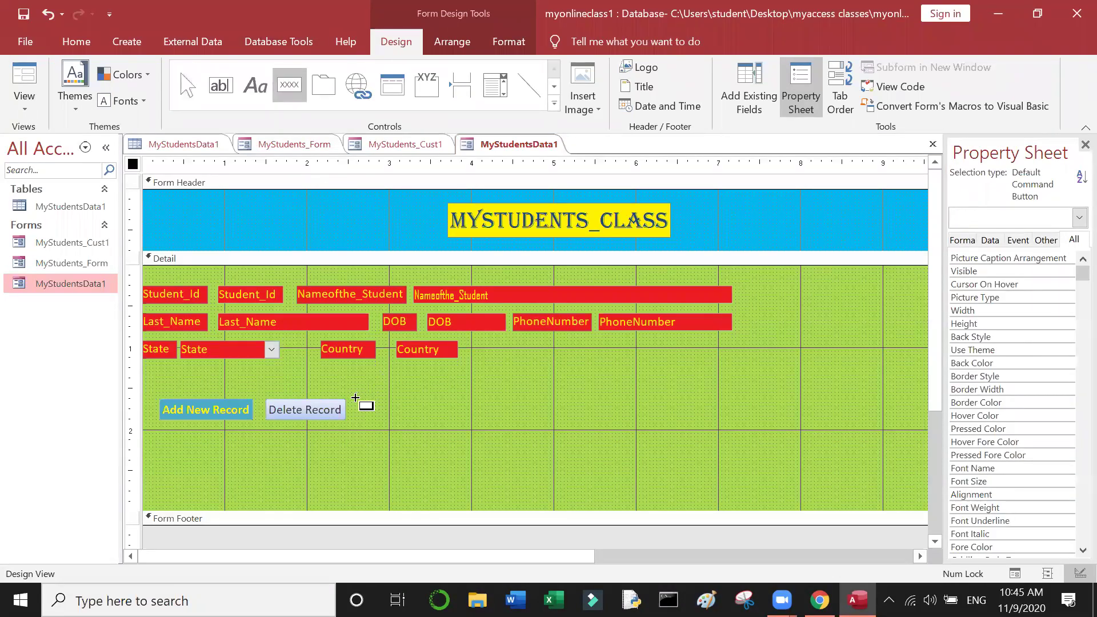
drag(358, 399, 437, 420)
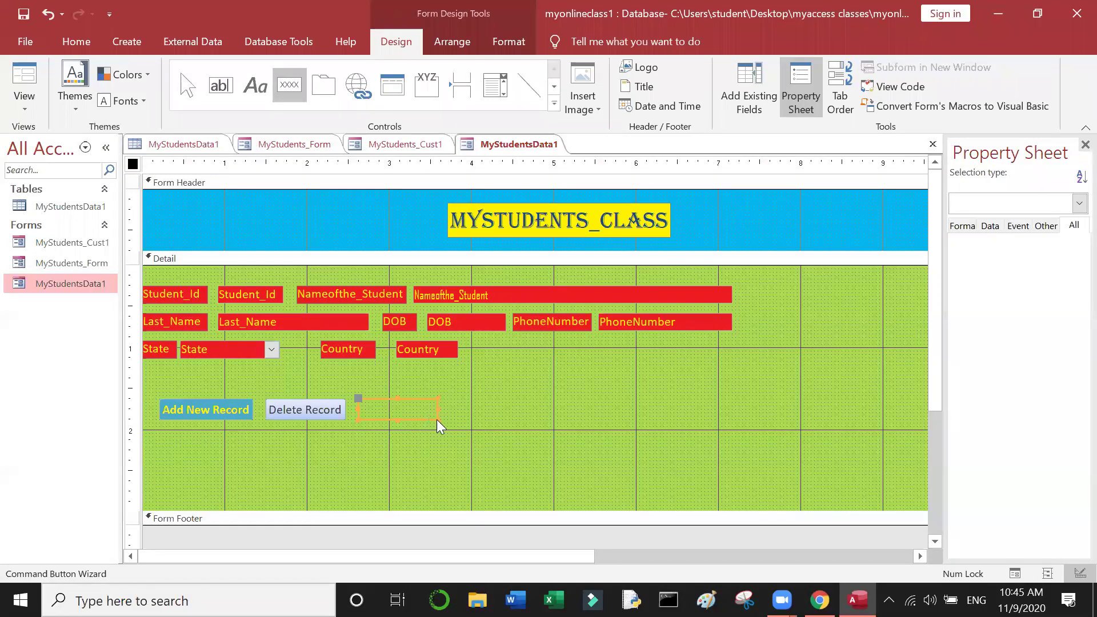
click(525, 236)
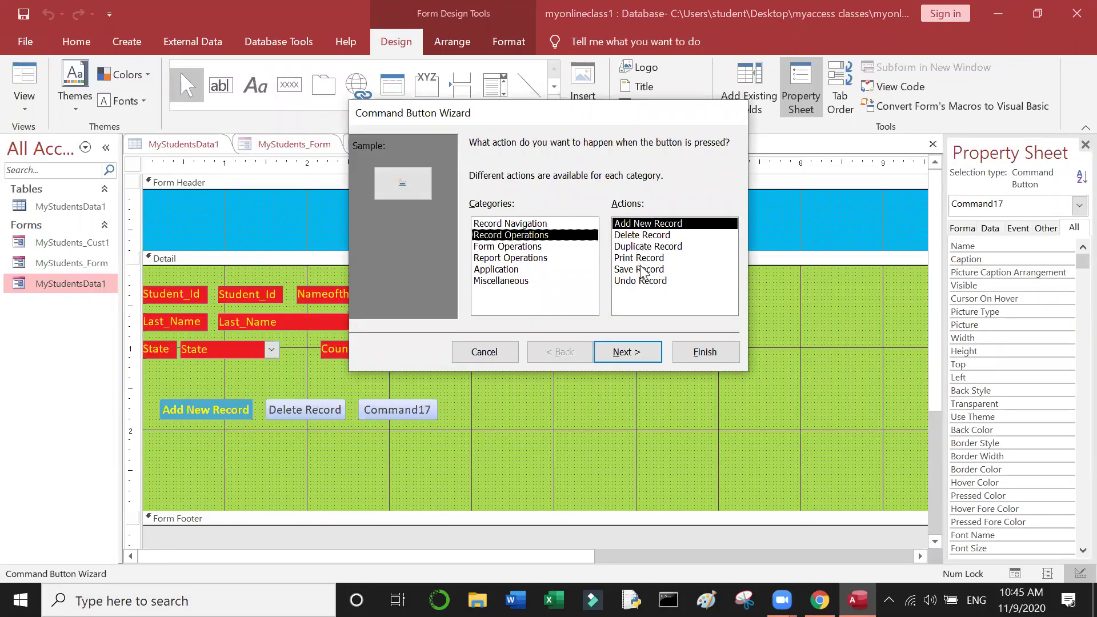
click(642, 271)
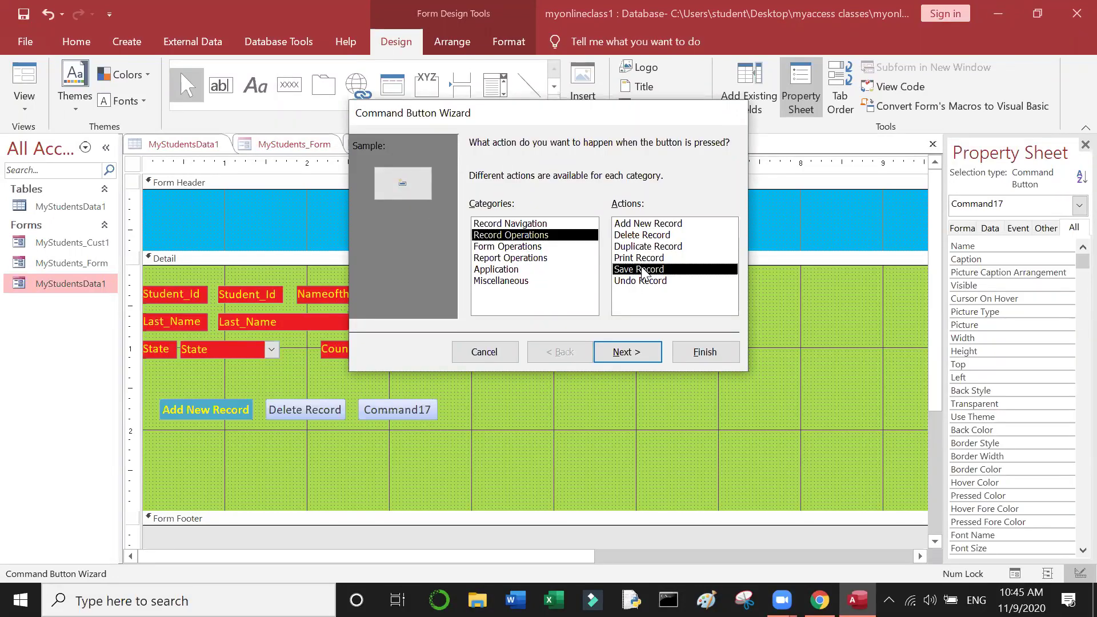
click(617, 349)
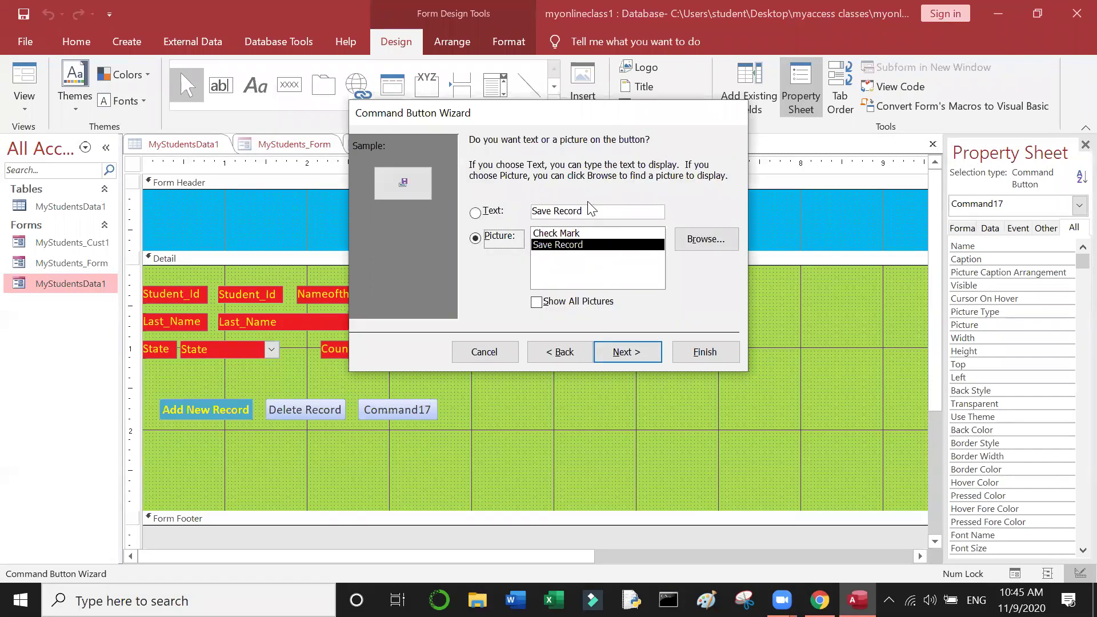
Step: Show the 'Save Record' text on the button, name it Save Record, and finish
click(510, 204)
key(ctrl+c)
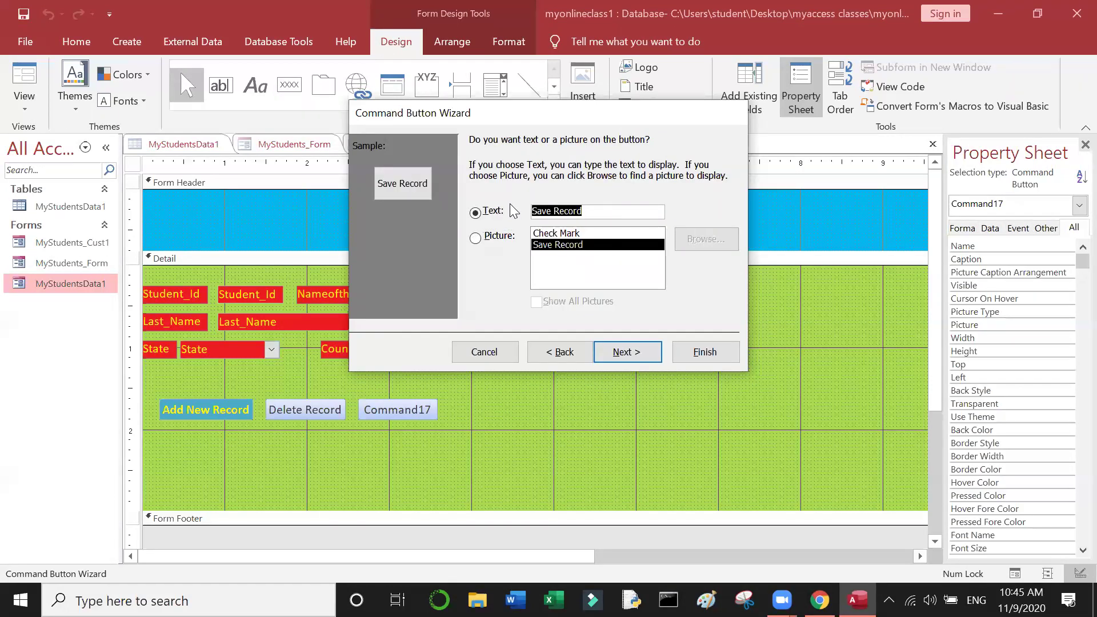
click(481, 210)
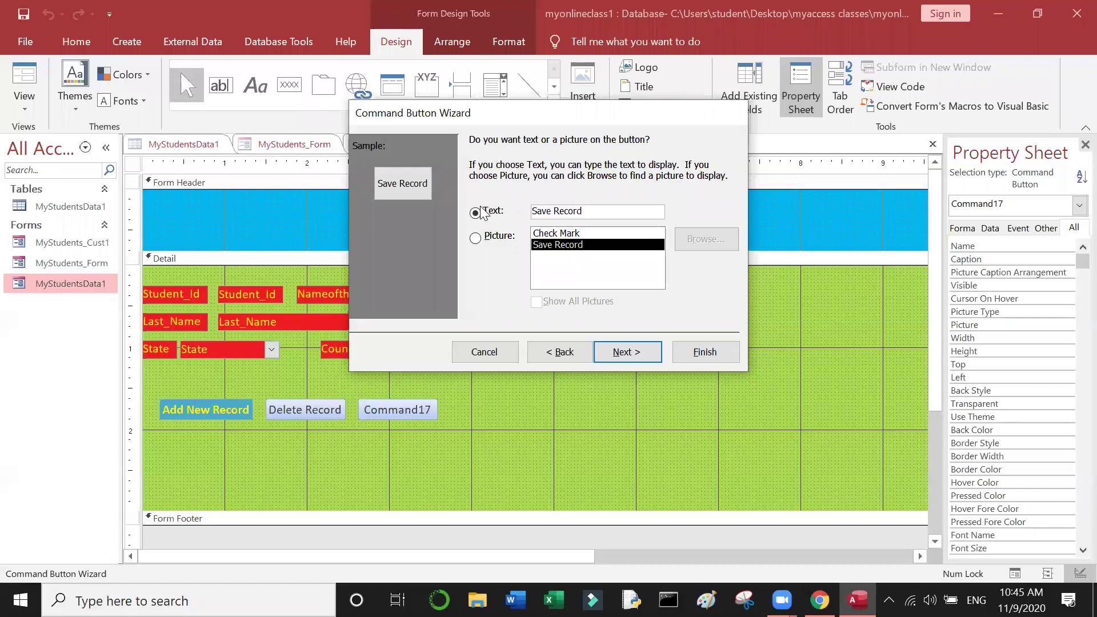
click(633, 352)
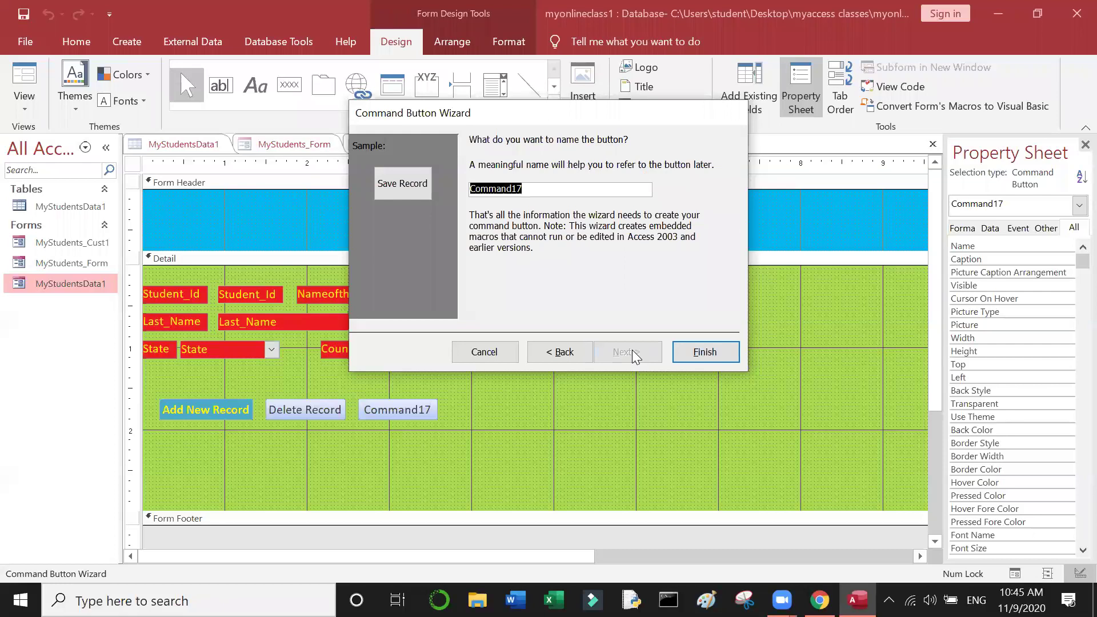
key(ctrl+v)
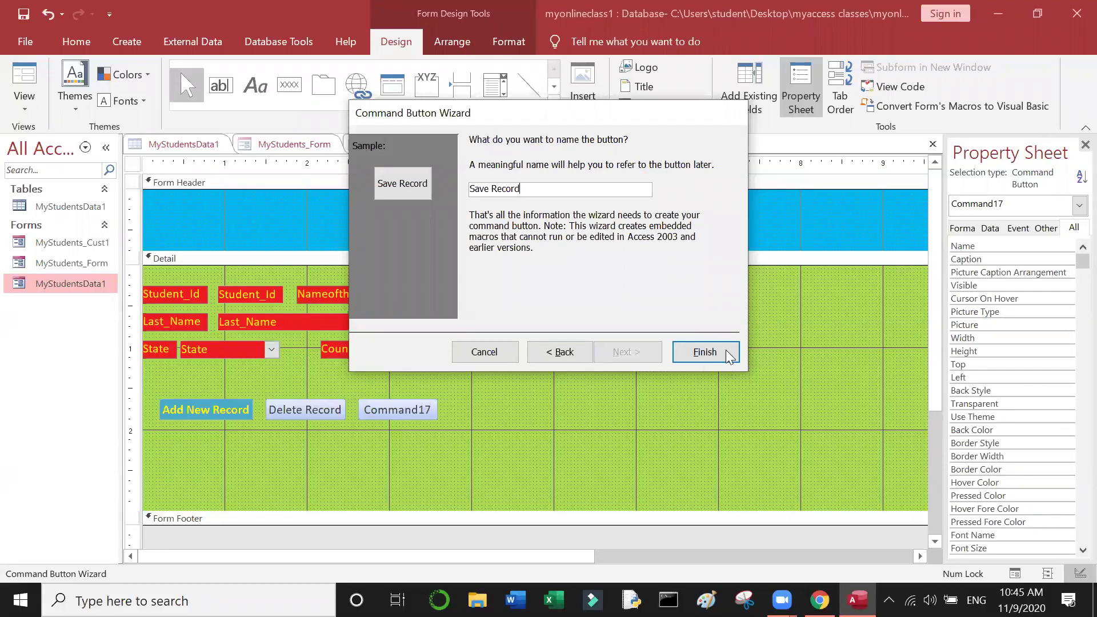
click(725, 343)
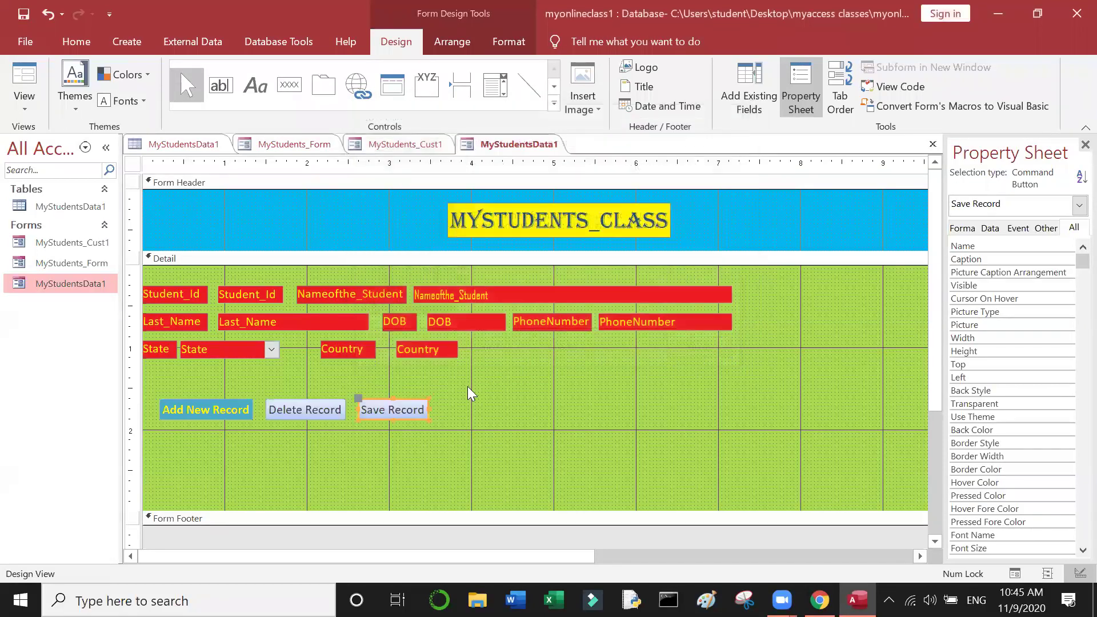
click(468, 387)
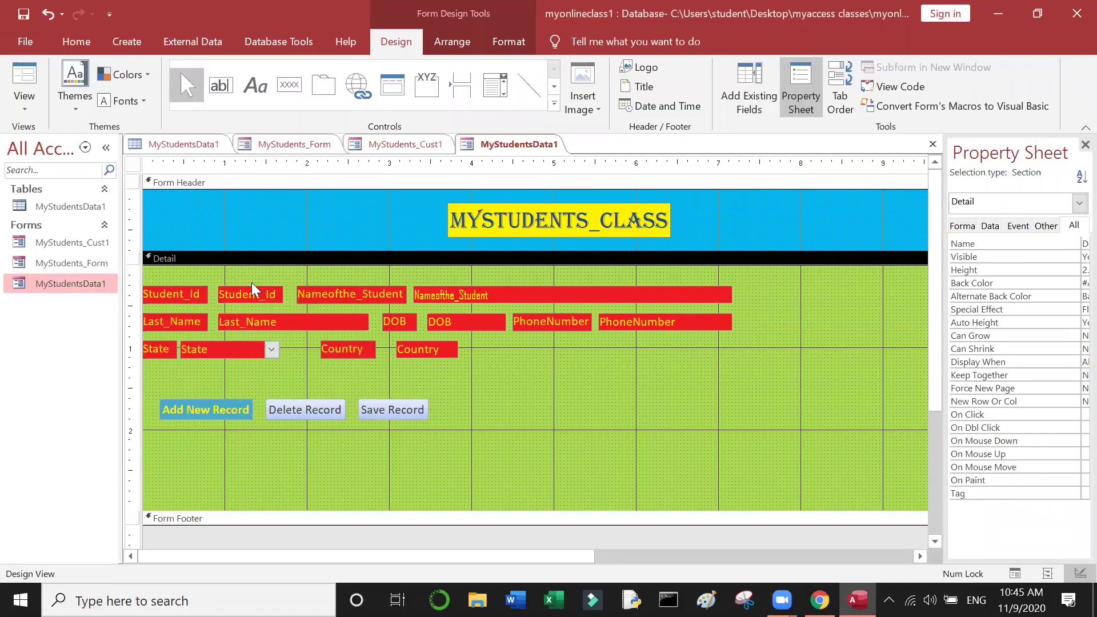
Step: Draw a button right of Save Record with the Find Record action
click(278, 91)
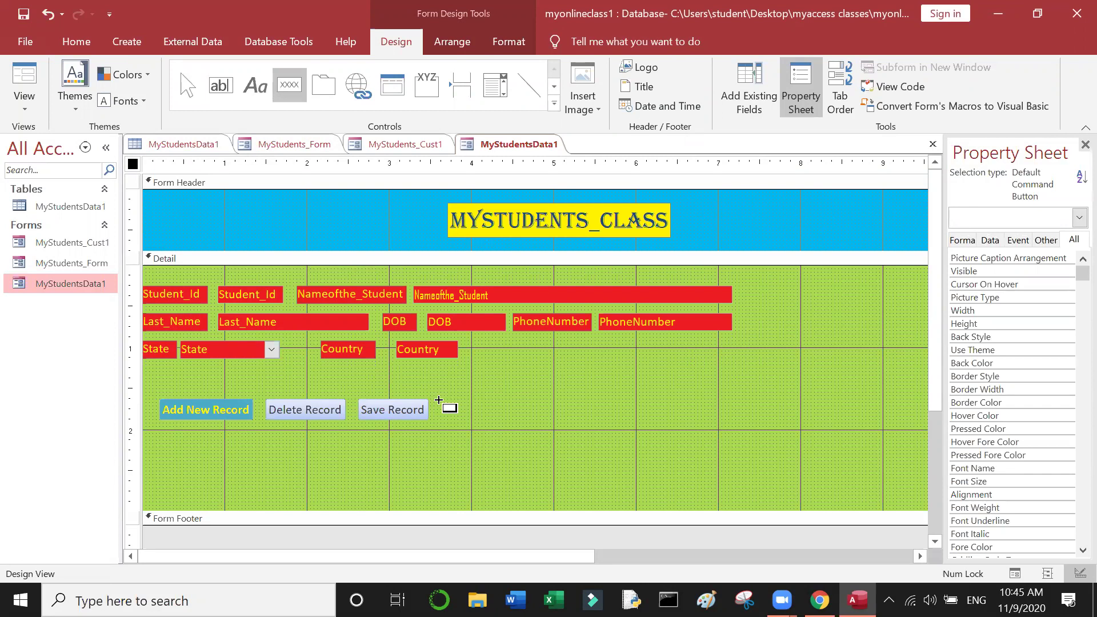
drag(439, 400, 475, 421)
drag(478, 420, 487, 422)
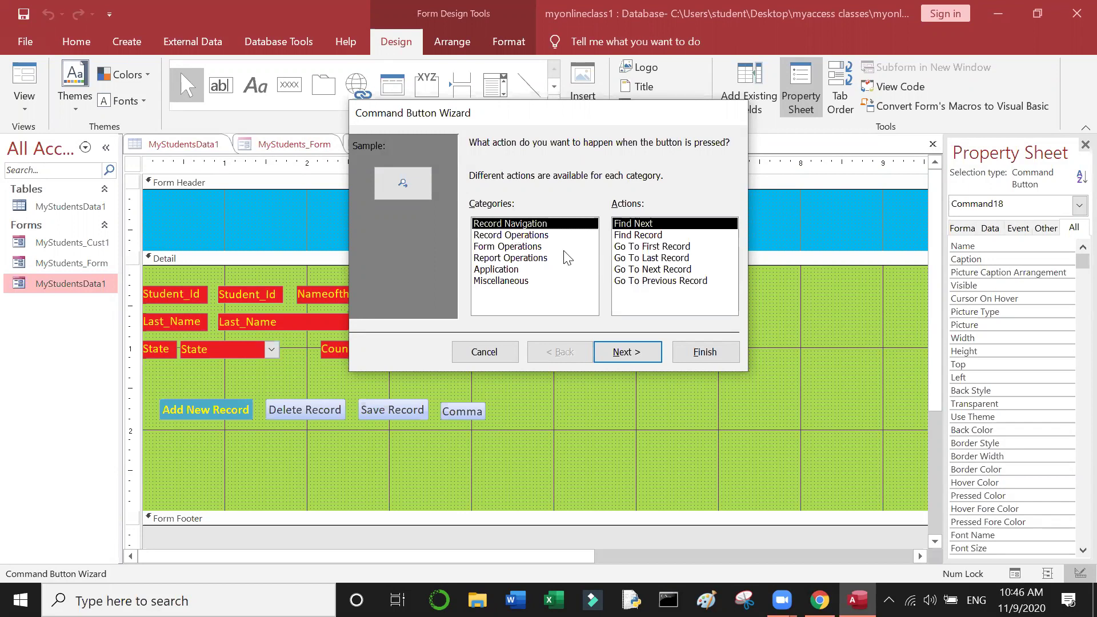
click(635, 237)
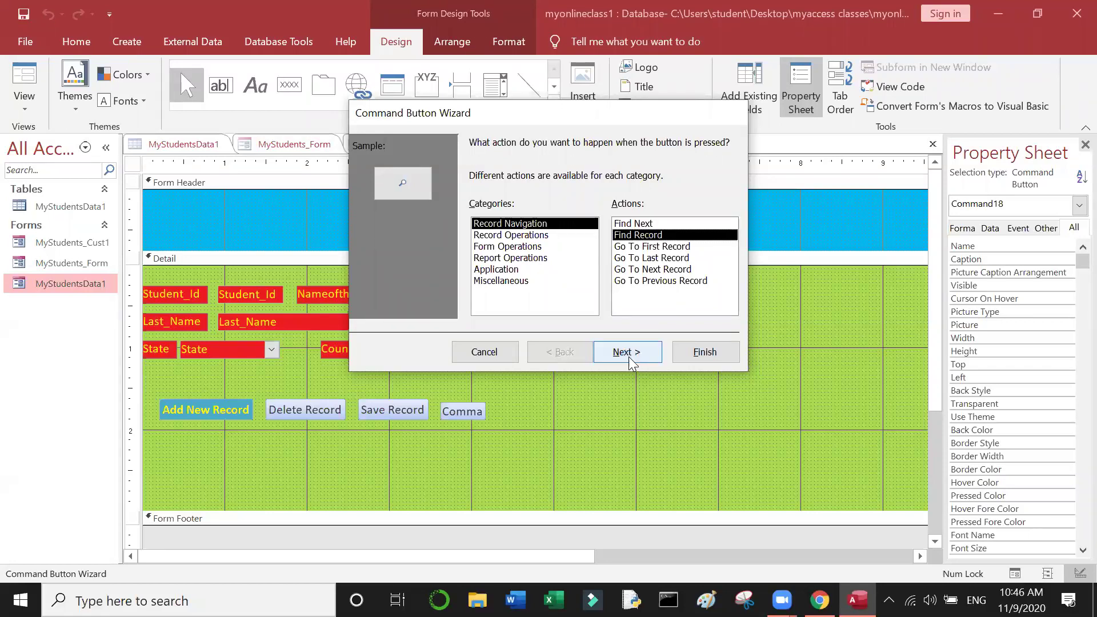
click(629, 355)
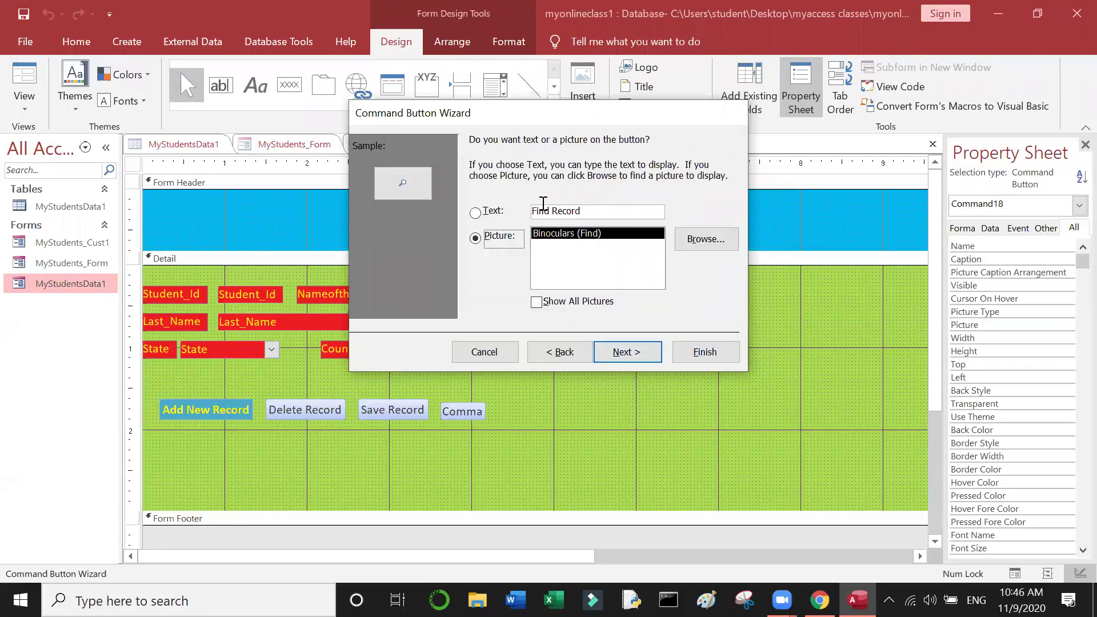
Step: Choose the binoculars picture instead of text for the Find Record button
drag(580, 211, 539, 210)
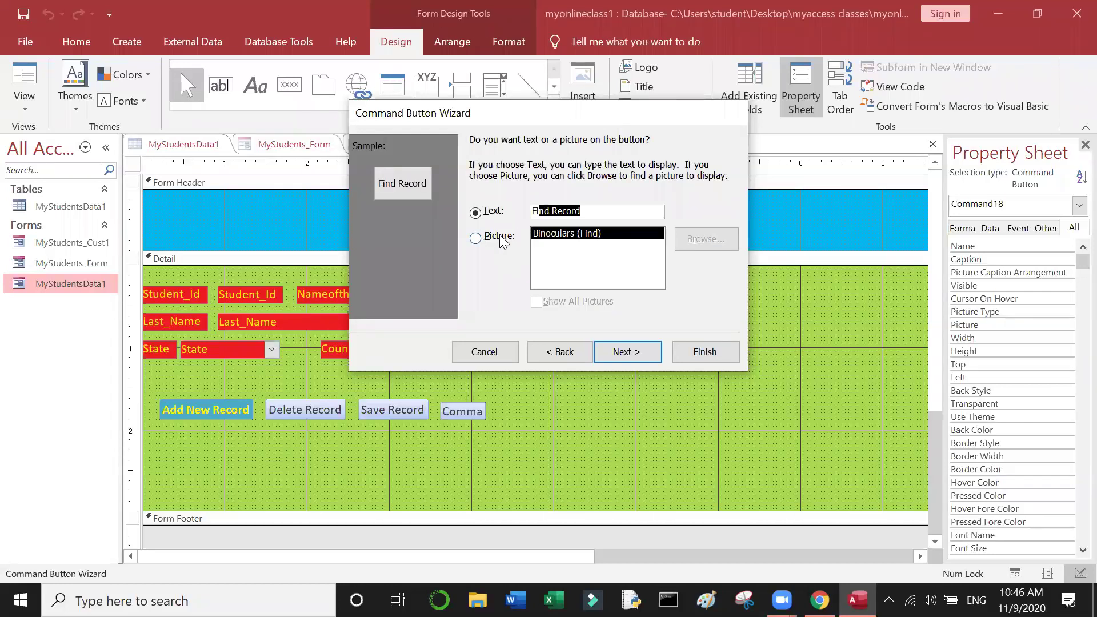
click(482, 214)
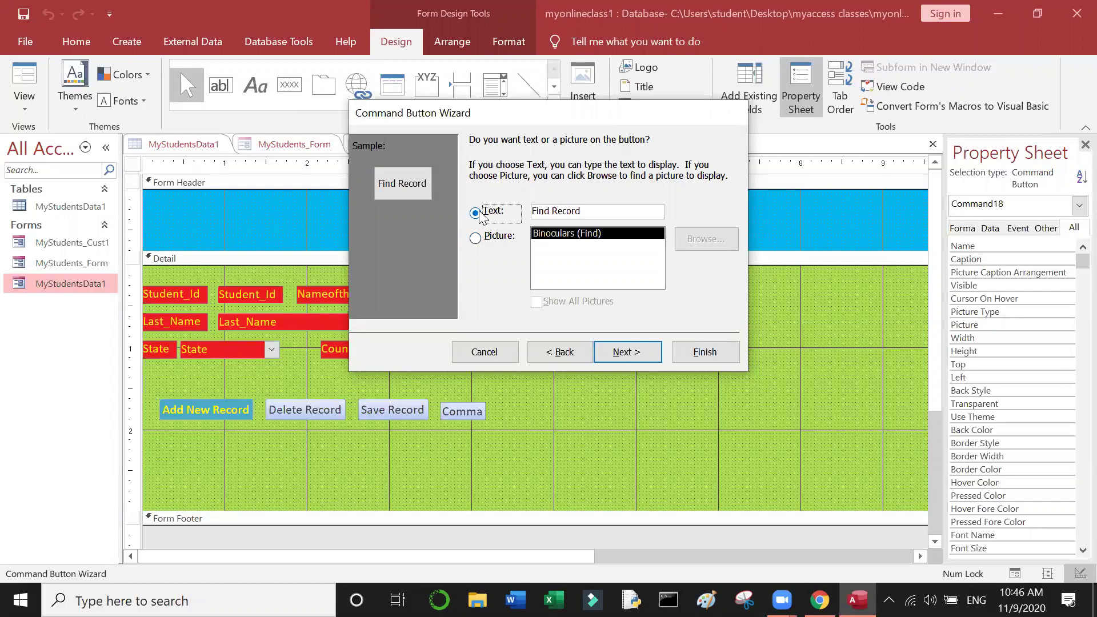
click(480, 237)
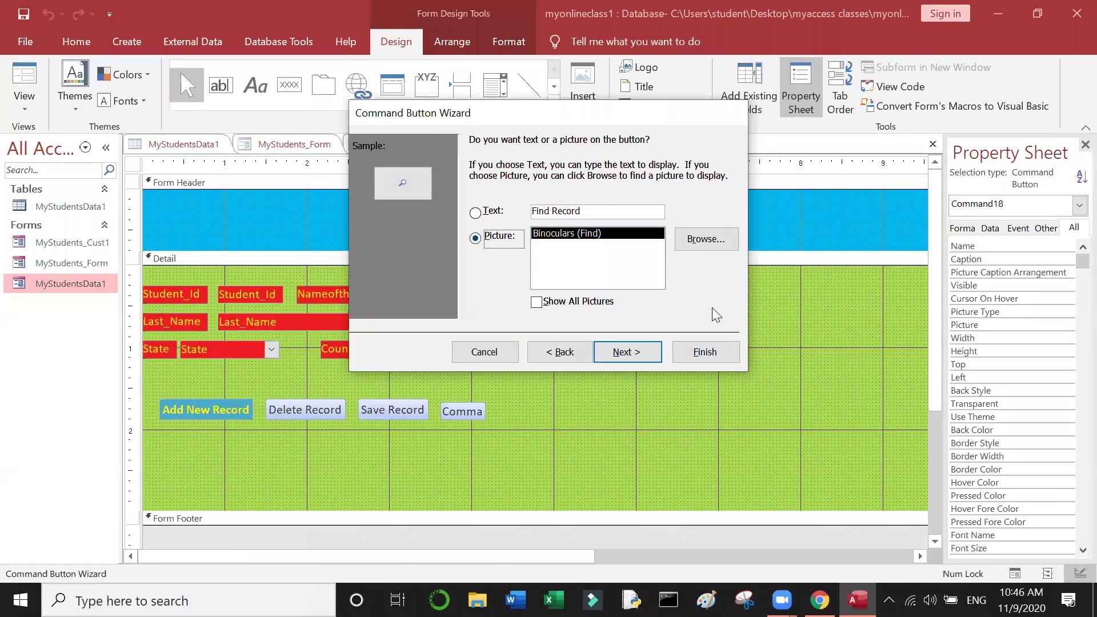
Step: Create the binoculars-picture button named Find Record and shorten it beside Save Record
click(640, 347)
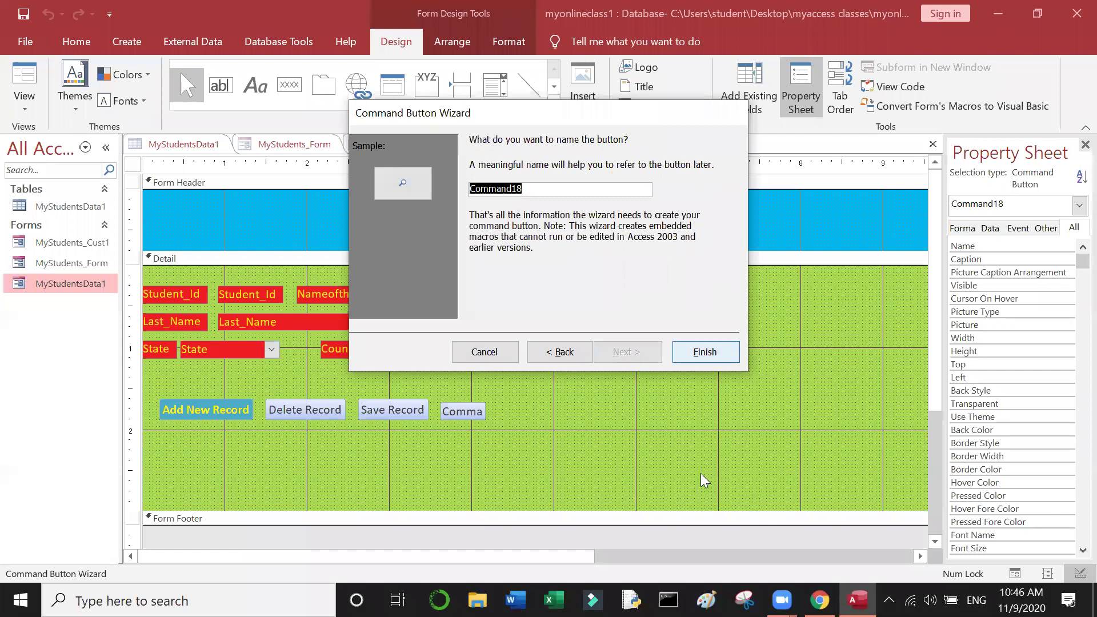
click(566, 358)
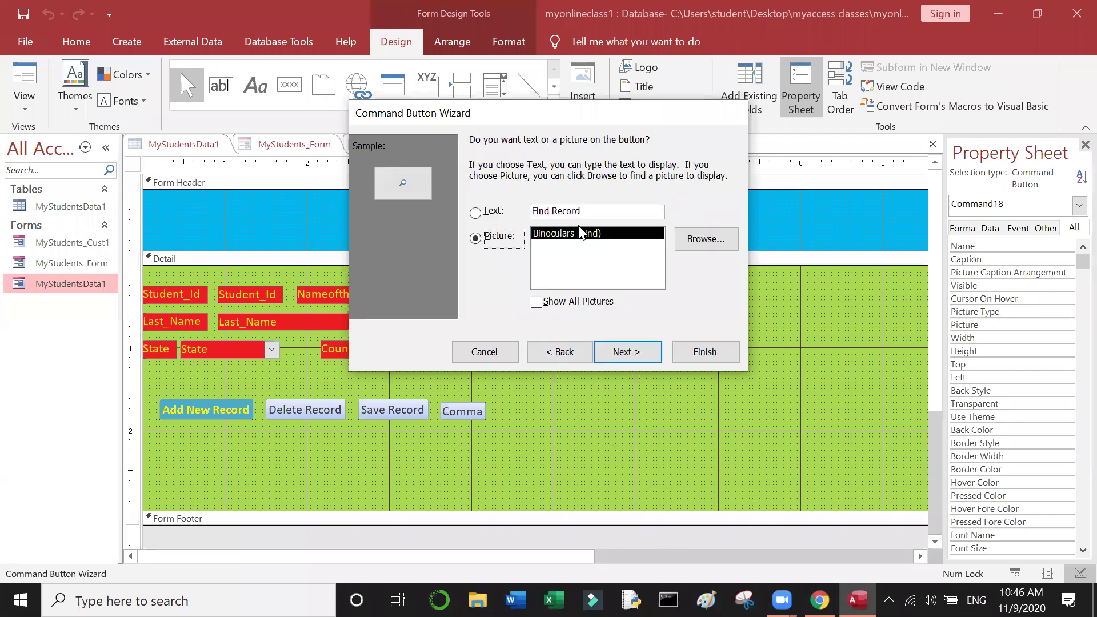
click(598, 213)
click(484, 202)
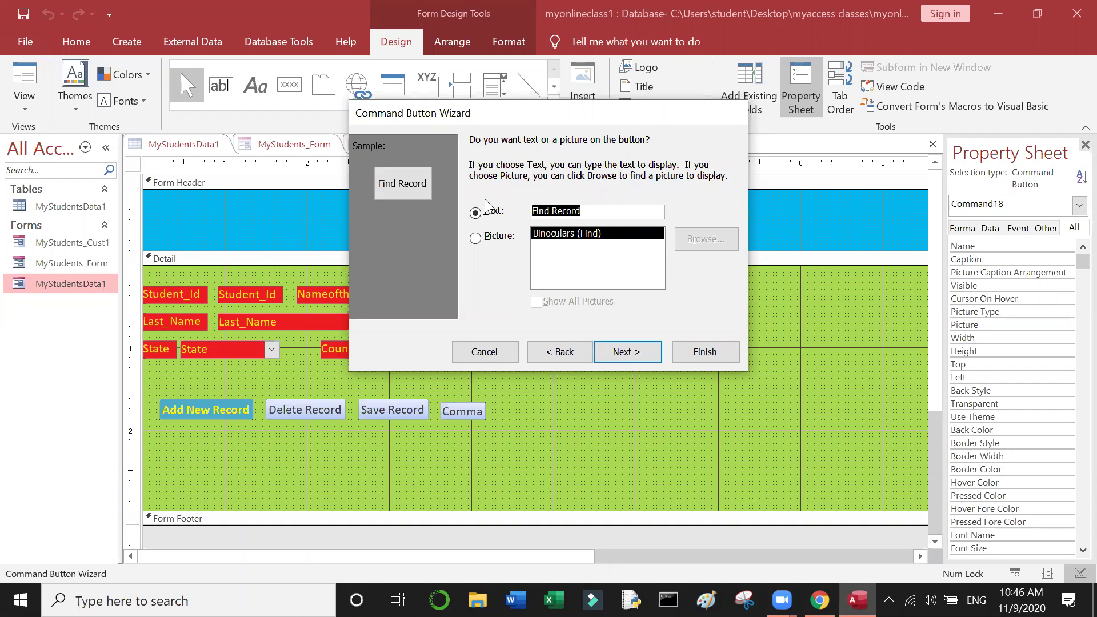
click(475, 238)
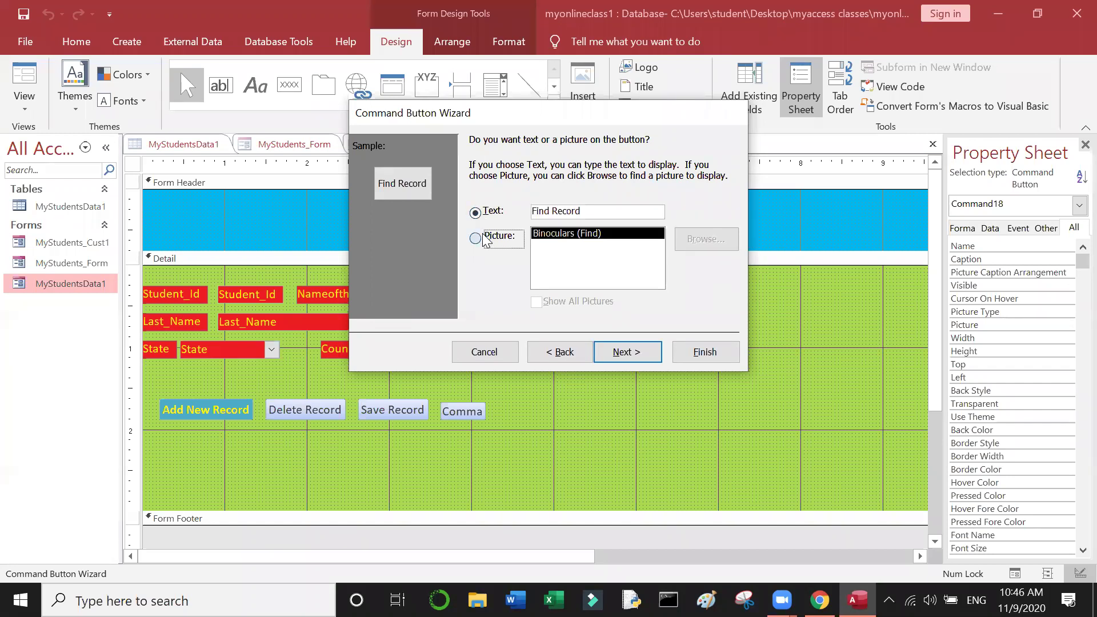
click(639, 349)
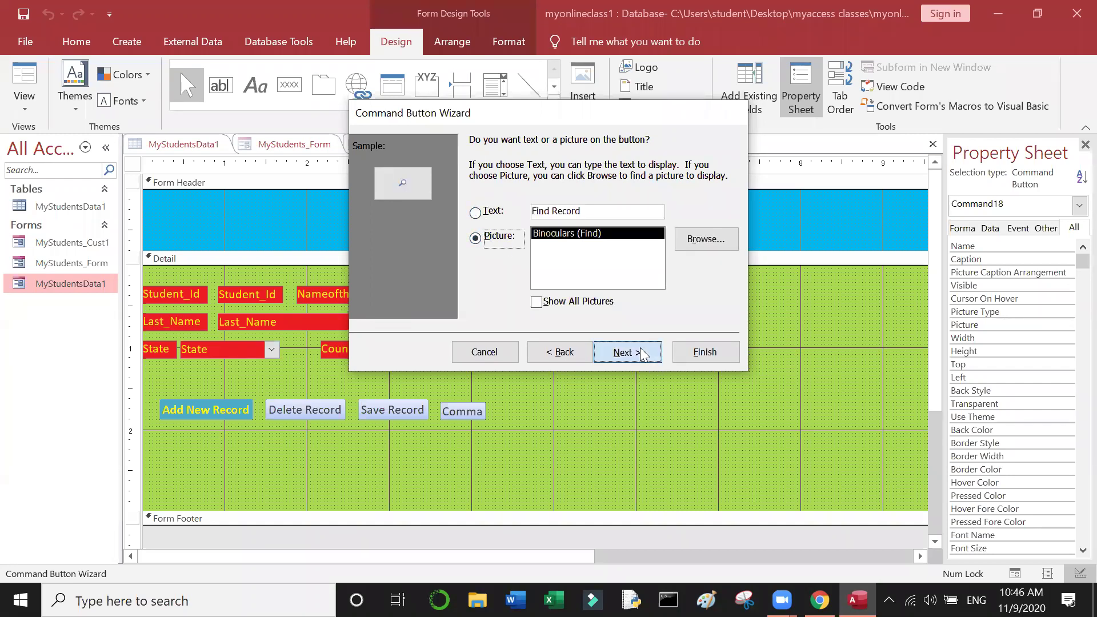
text(Find Record)
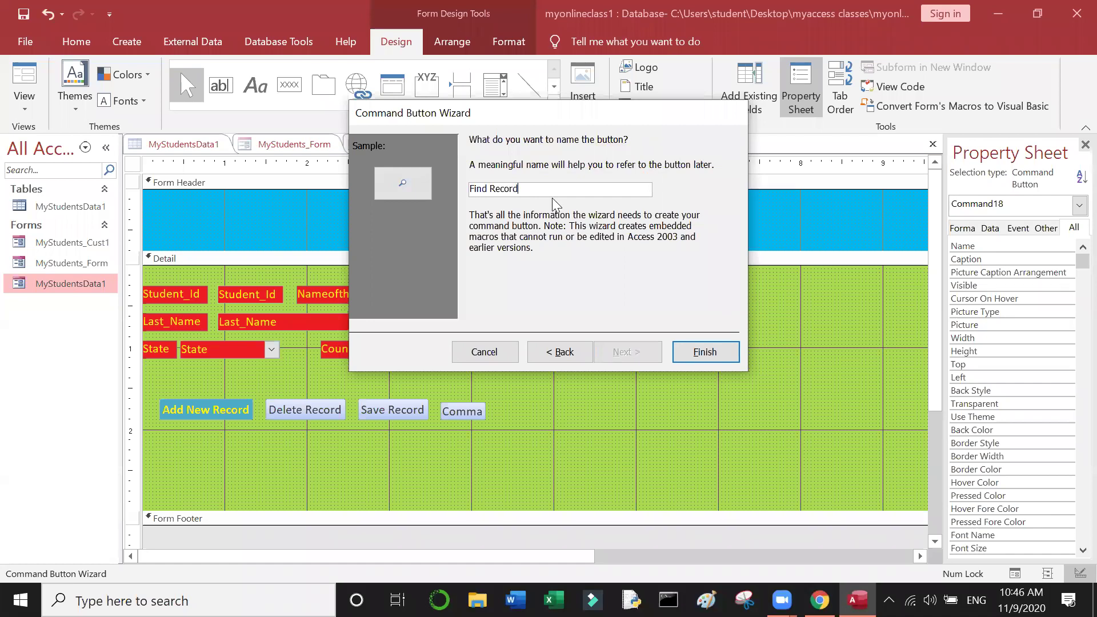
click(689, 349)
drag(472, 434, 465, 401)
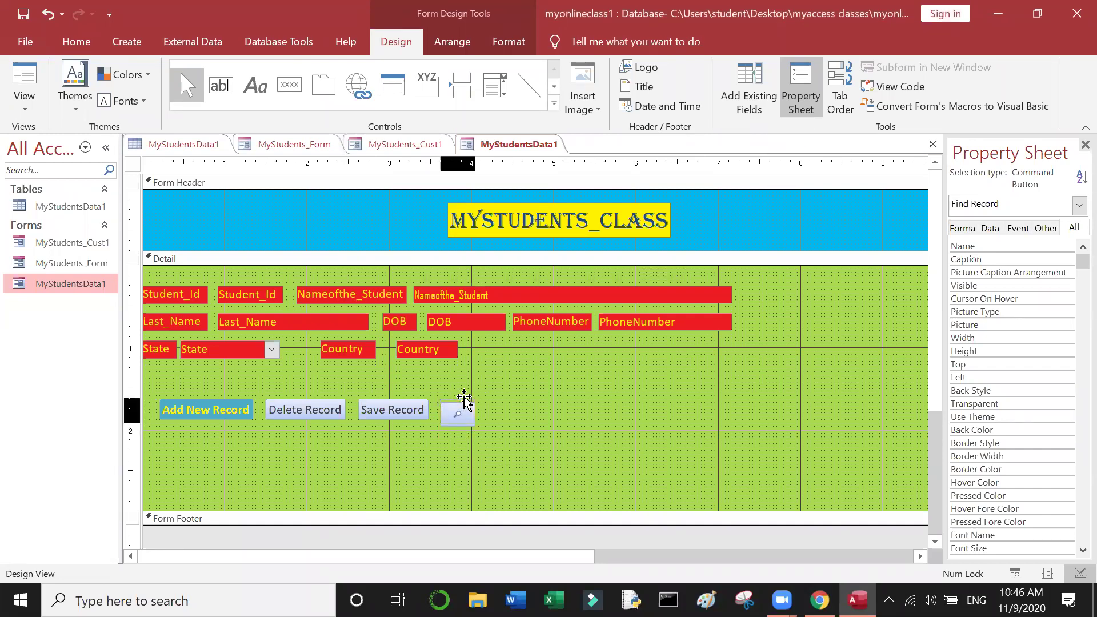
click(535, 432)
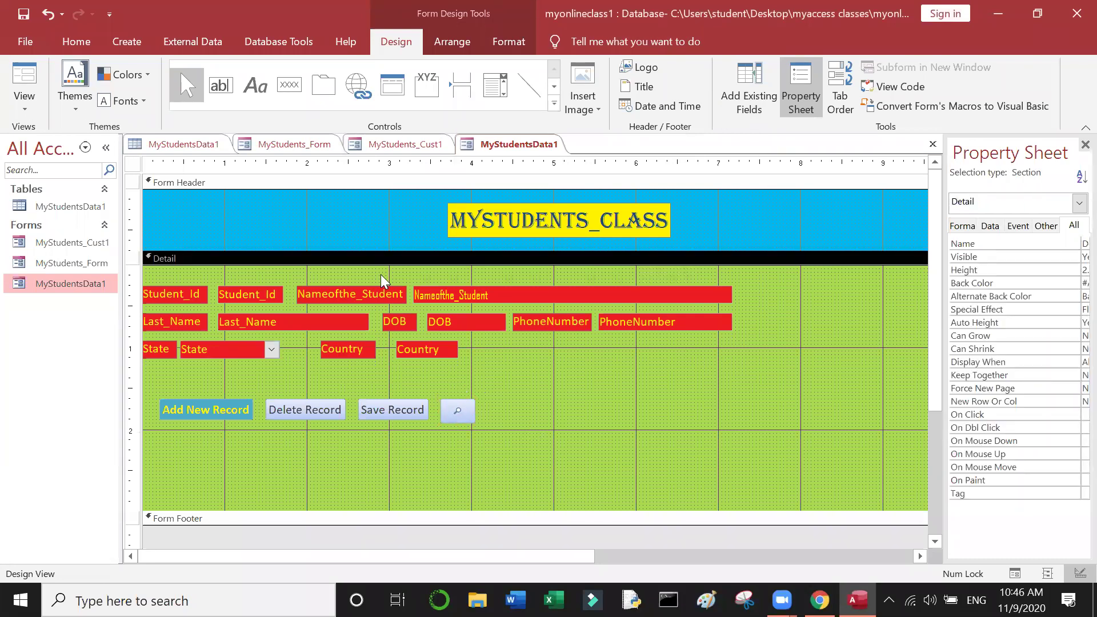
Step: Draw a new command button beside Find Record and set its action to Go To First Record
click(289, 84)
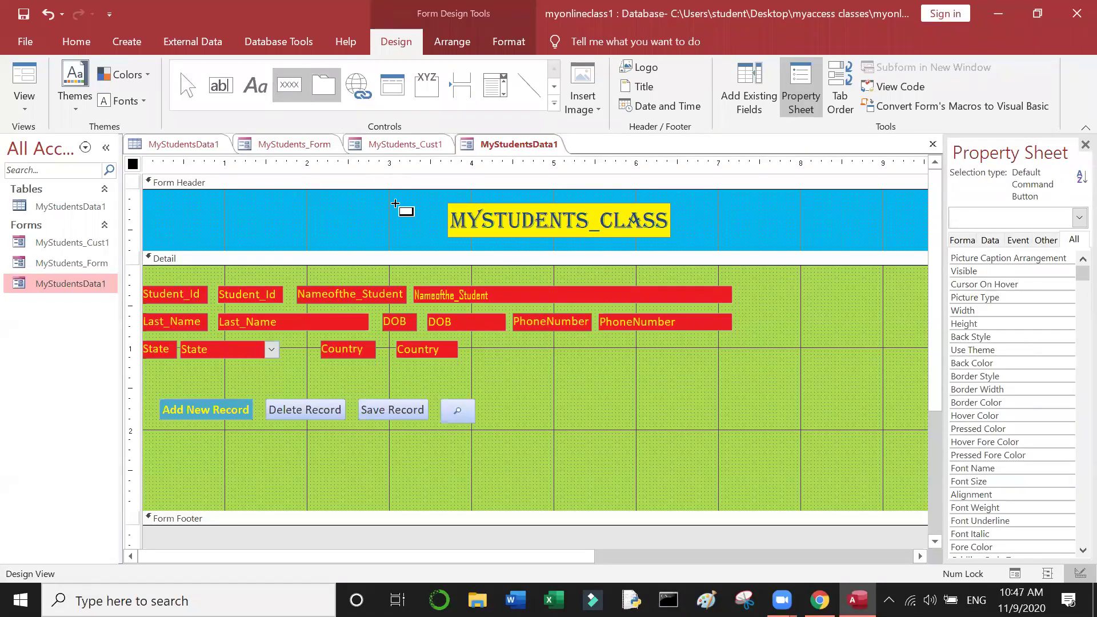
drag(490, 404, 519, 426)
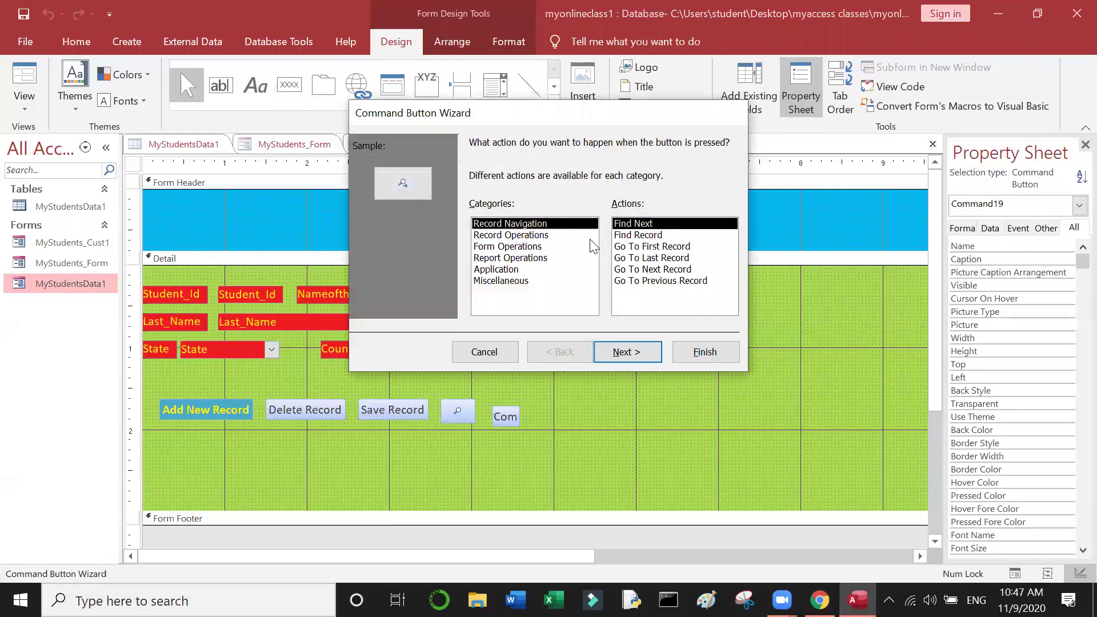
click(645, 247)
click(636, 355)
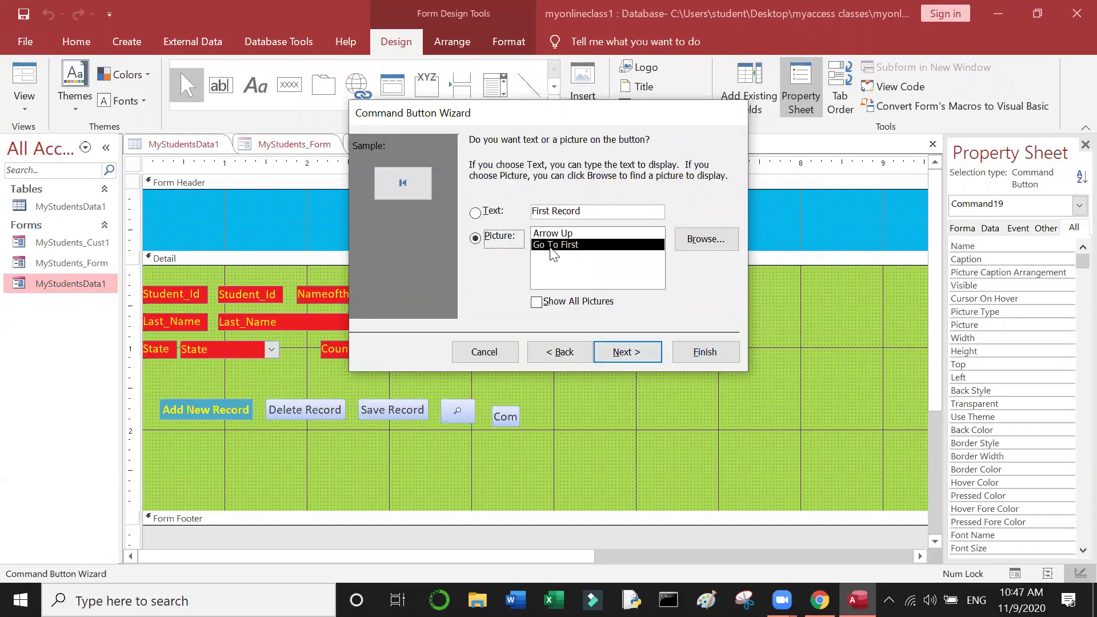
Step: Keep the go-to-first picture, name the button First Record, and align it in the row
drag(595, 212, 511, 200)
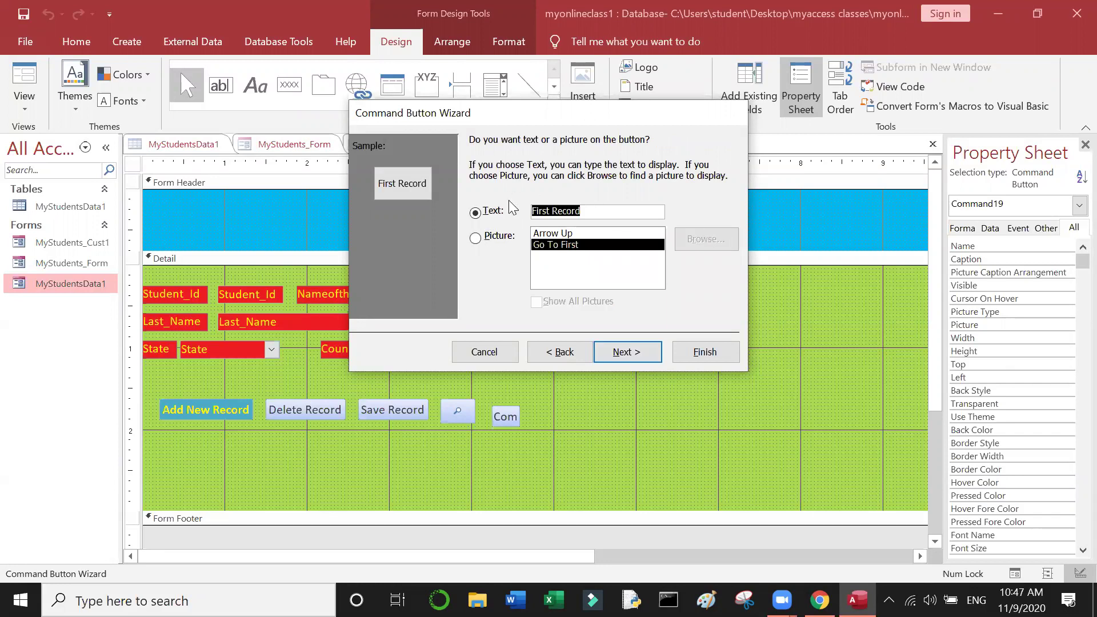
click(492, 235)
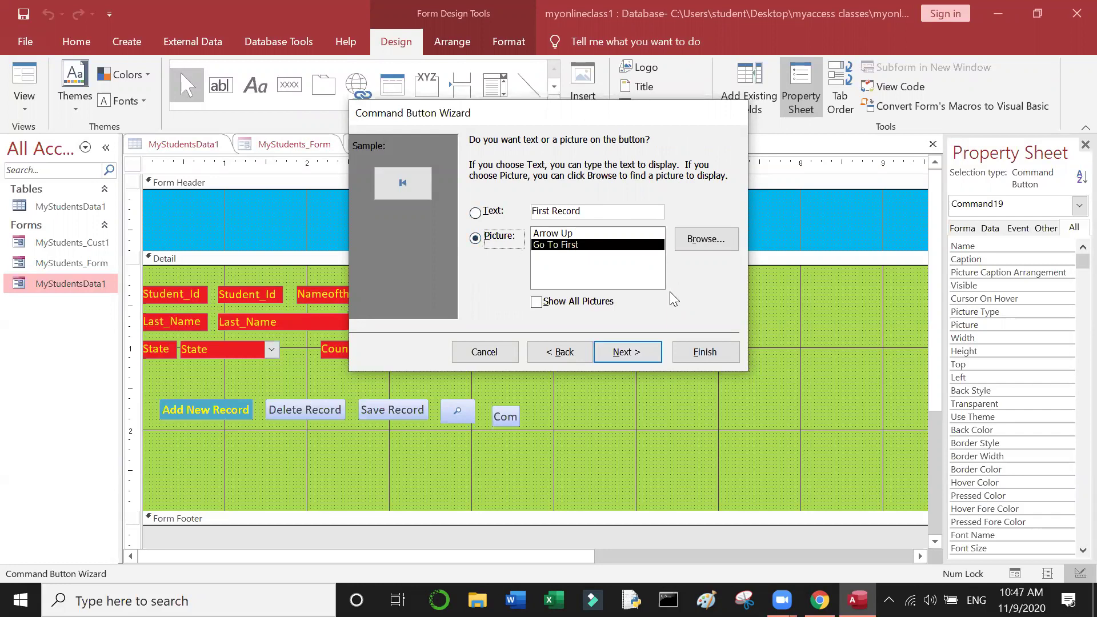
click(642, 353)
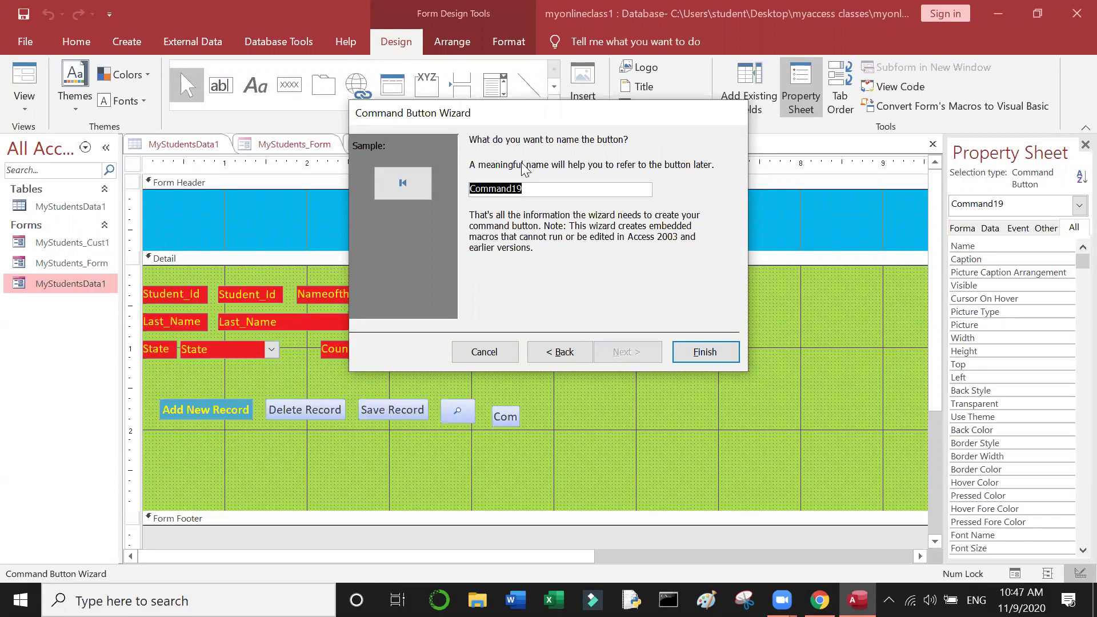
text(First Record)
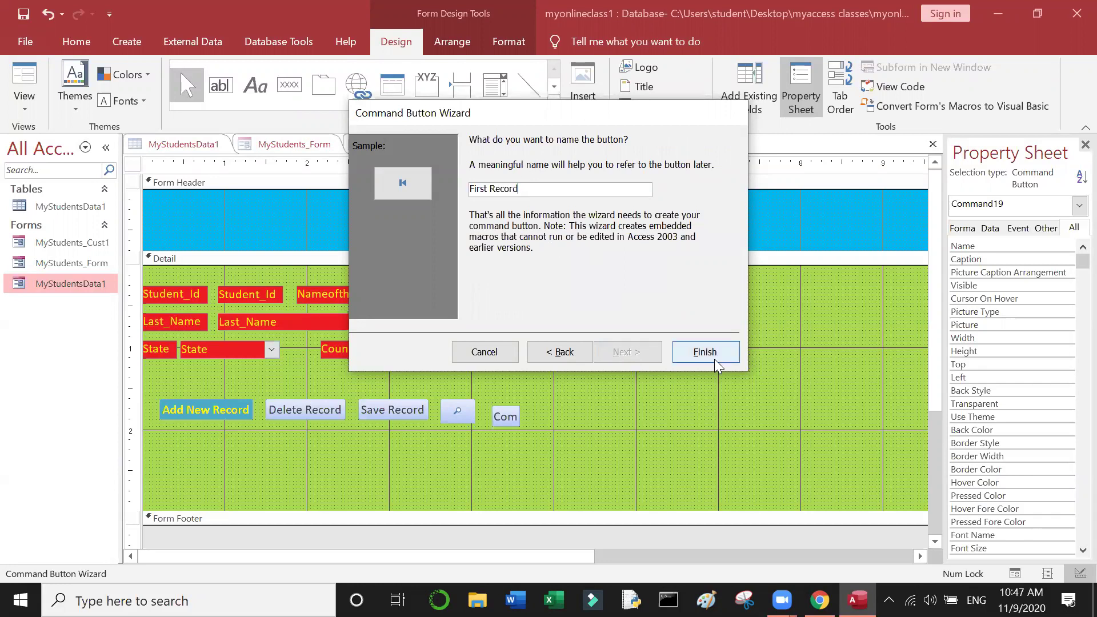
click(716, 352)
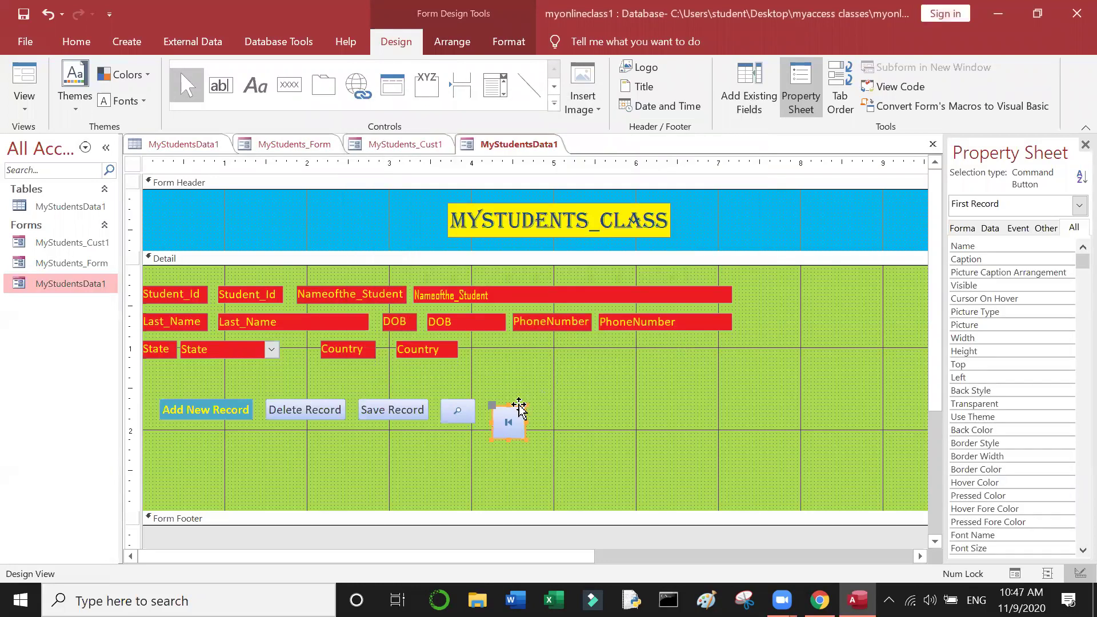
drag(519, 406, 505, 430)
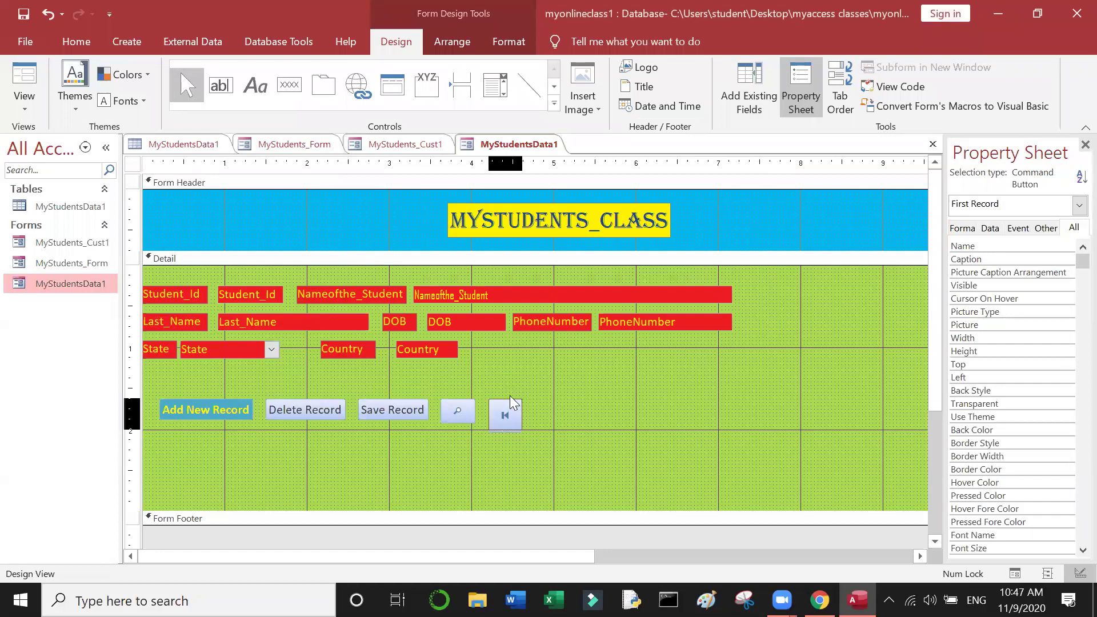
Step: Draw a new button beside First Record and set its action to Go To Previous Record
click(573, 416)
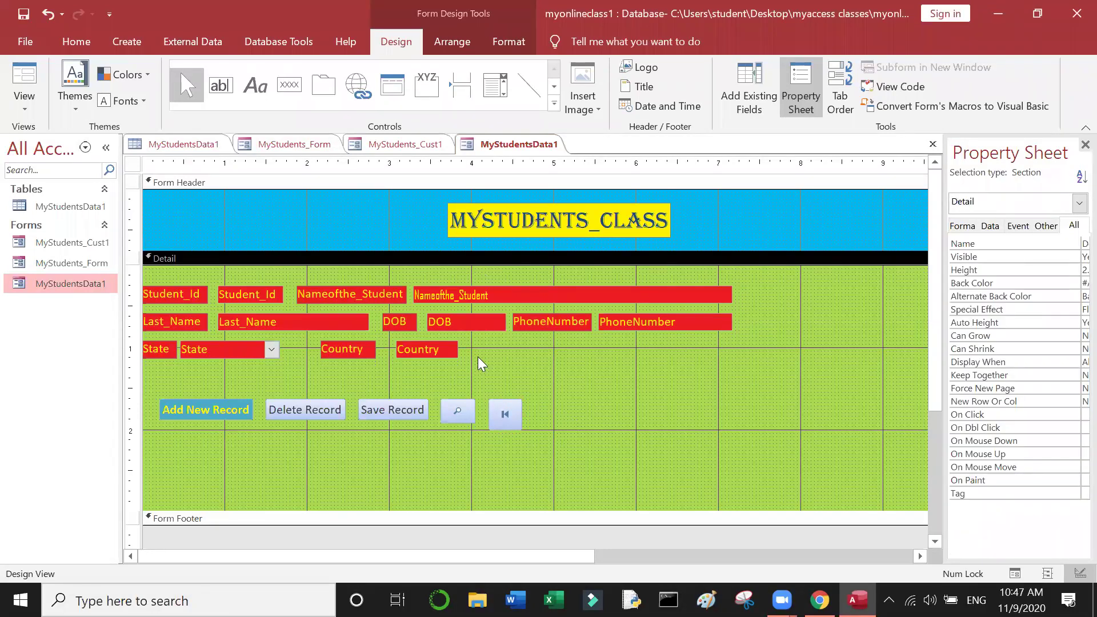
click(292, 91)
drag(529, 402, 564, 428)
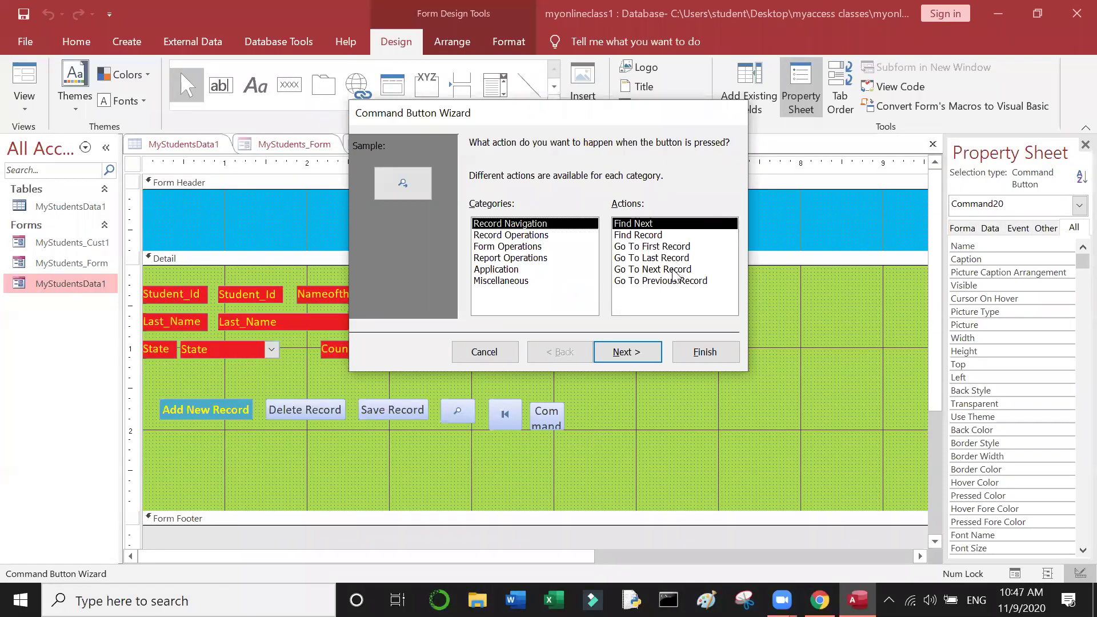
click(674, 271)
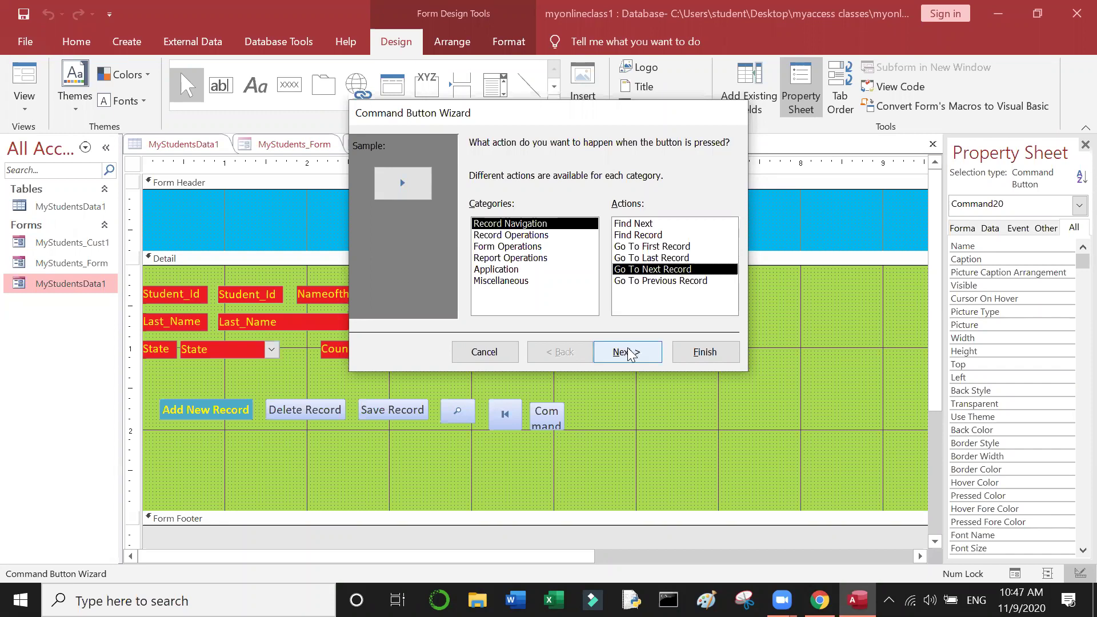
click(668, 260)
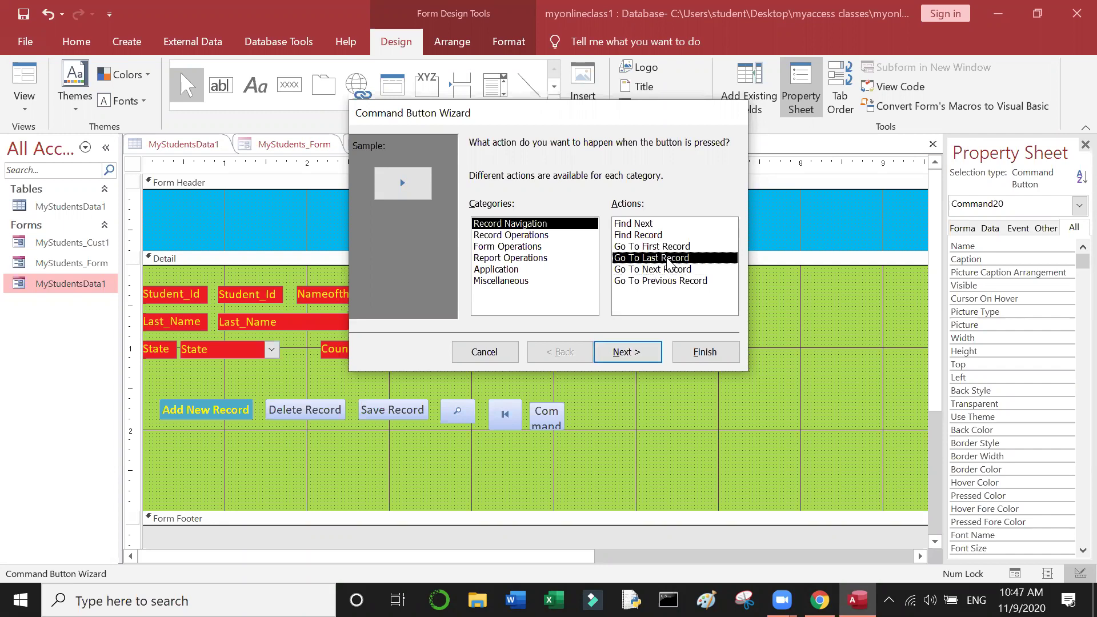
click(668, 281)
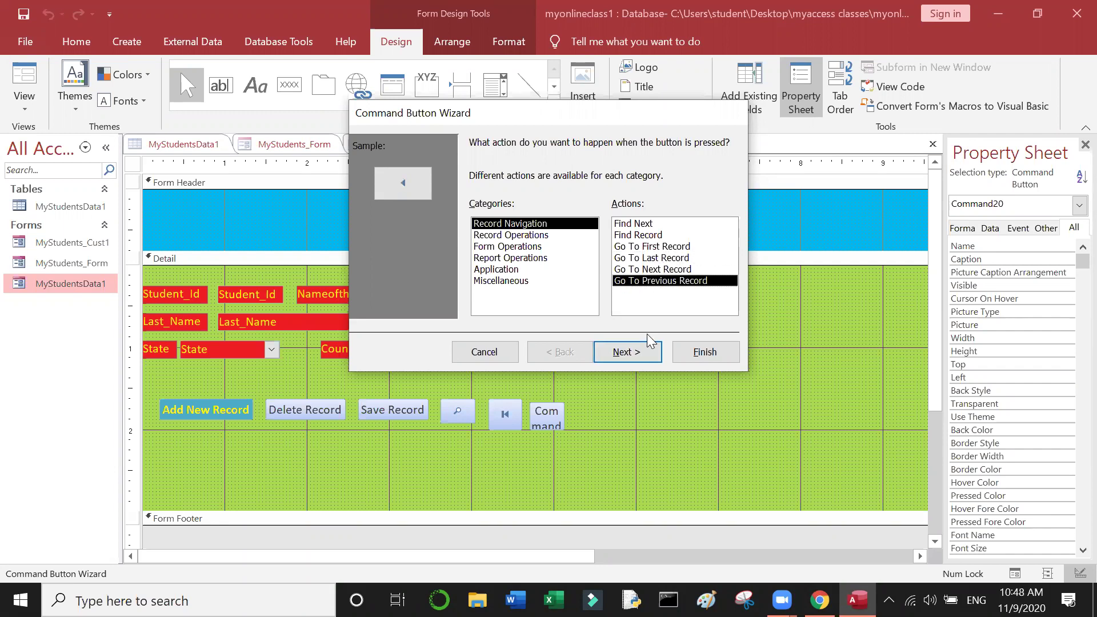
click(643, 360)
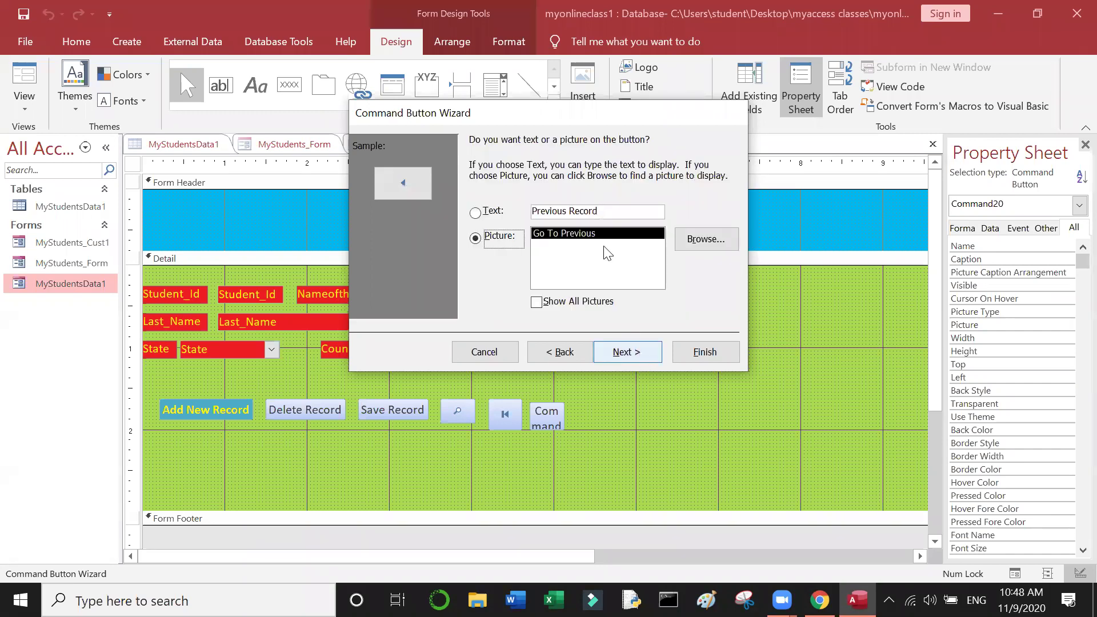
Step: Keep the previous-arrow picture, name the button Previous Record, and shorten it slightly
click(497, 211)
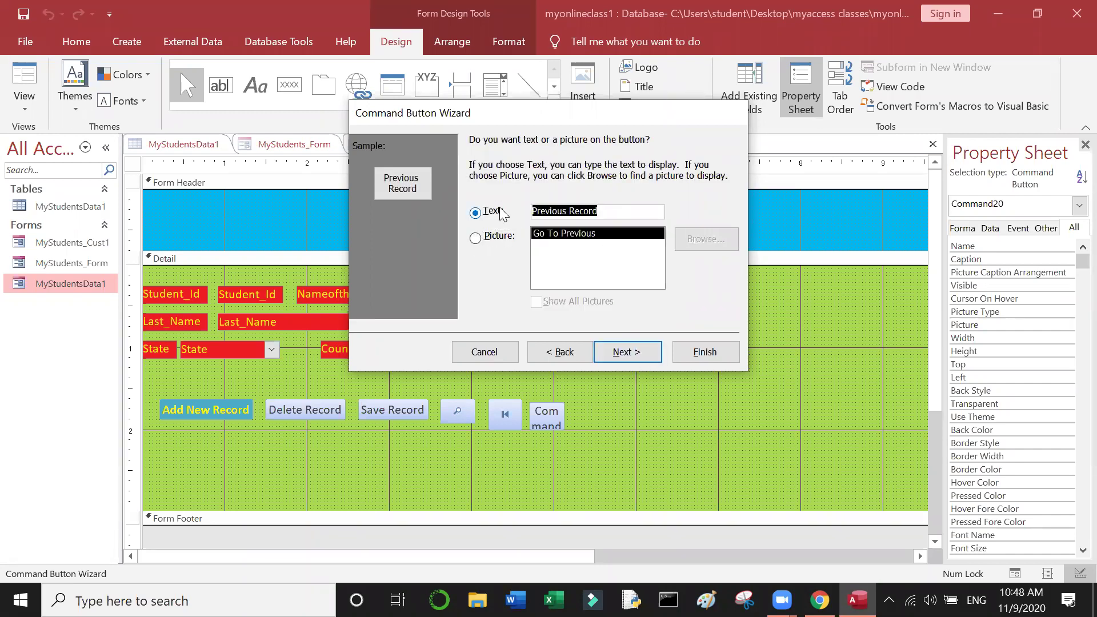
click(487, 235)
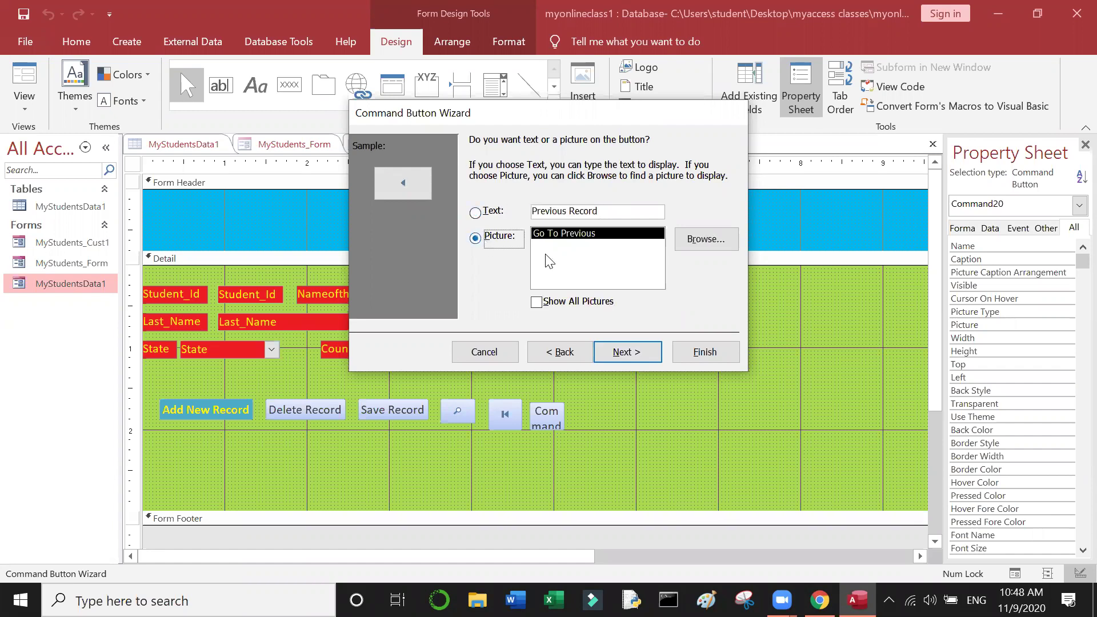
click(646, 351)
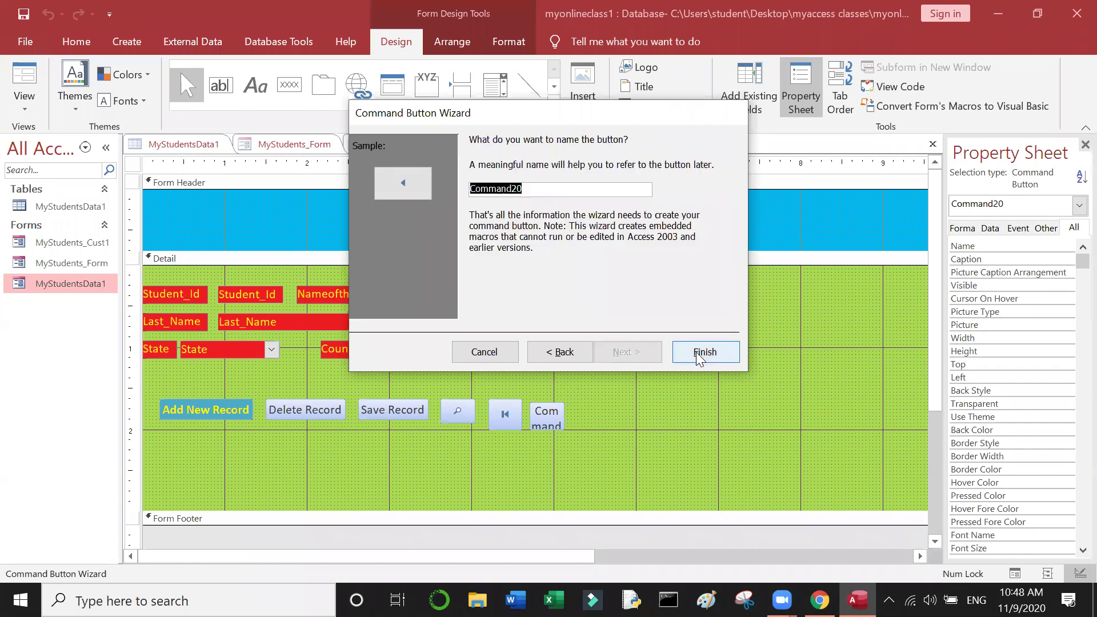
text(Previous Record)
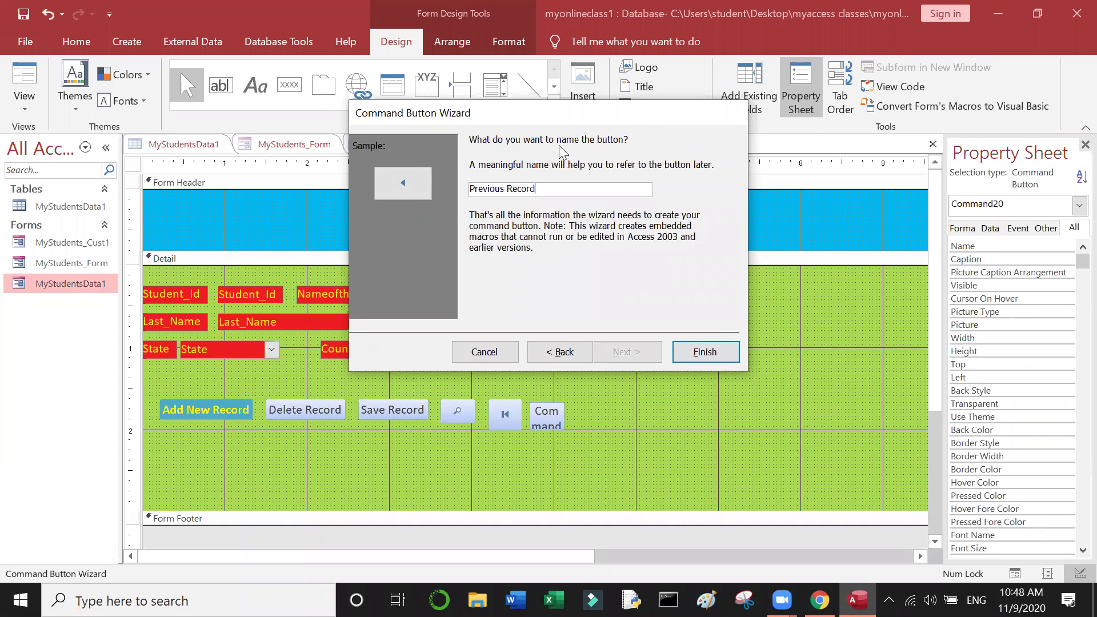
click(715, 347)
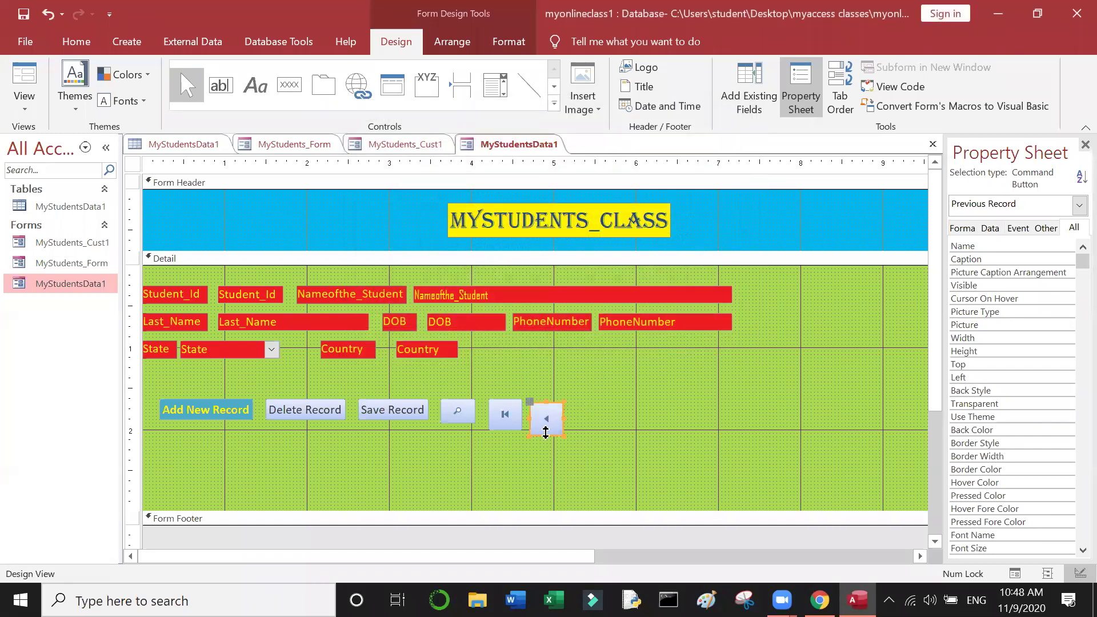
drag(547, 433, 547, 430)
Step: Draw a new button beside Previous Record and set its action to Go To Next Record
click(573, 388)
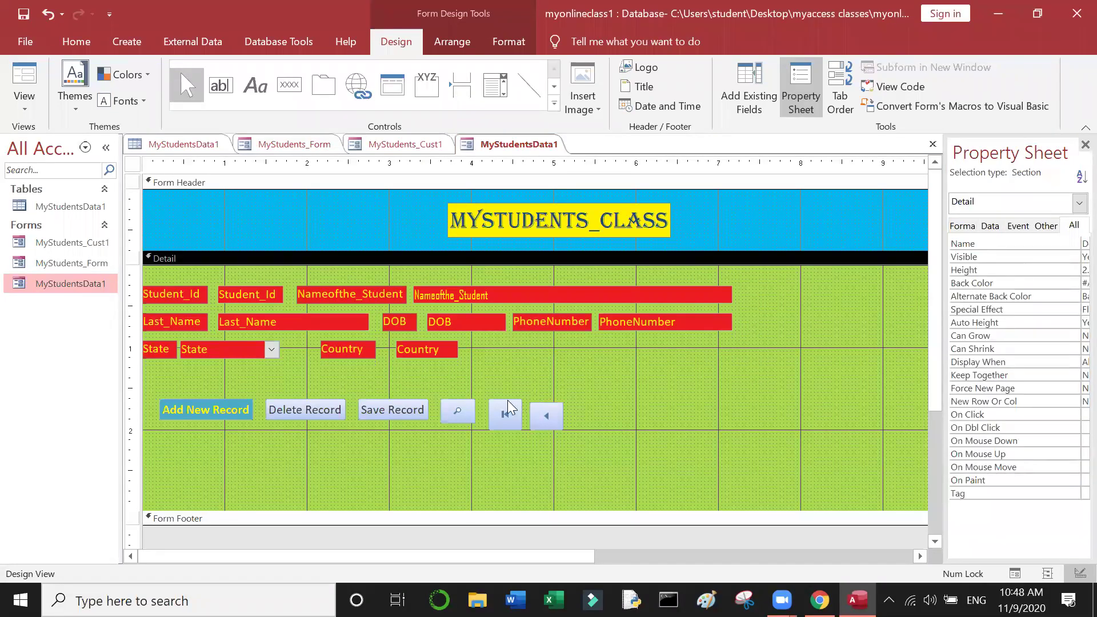
click(302, 88)
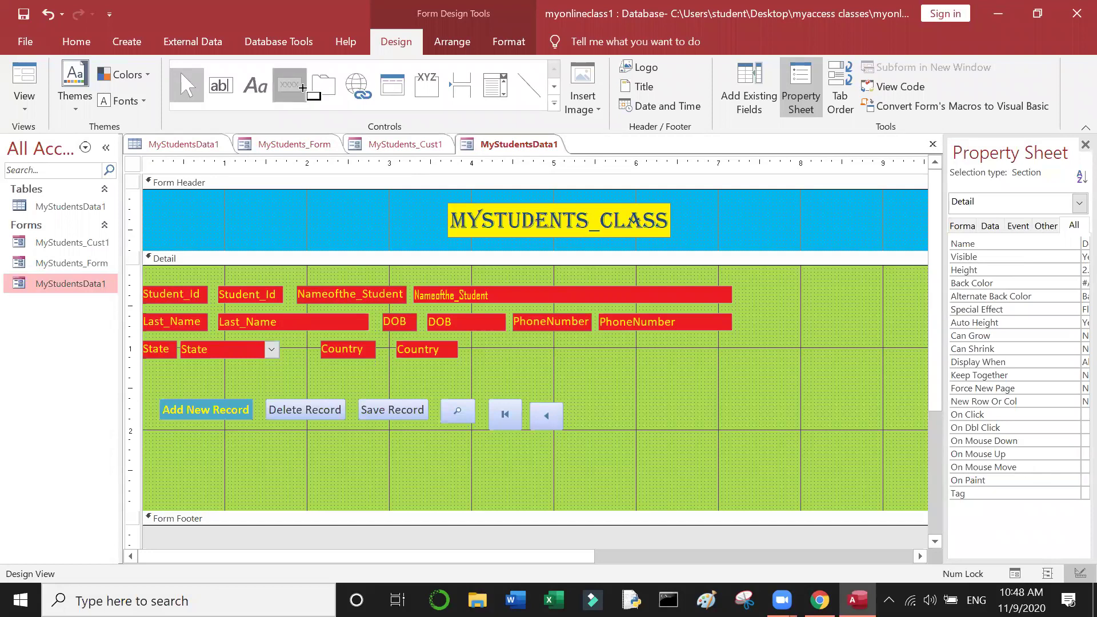
mouse_move(575, 403)
mouse_down()
mouse_move(619, 446)
mouse_move(598, 433)
mouse_up()
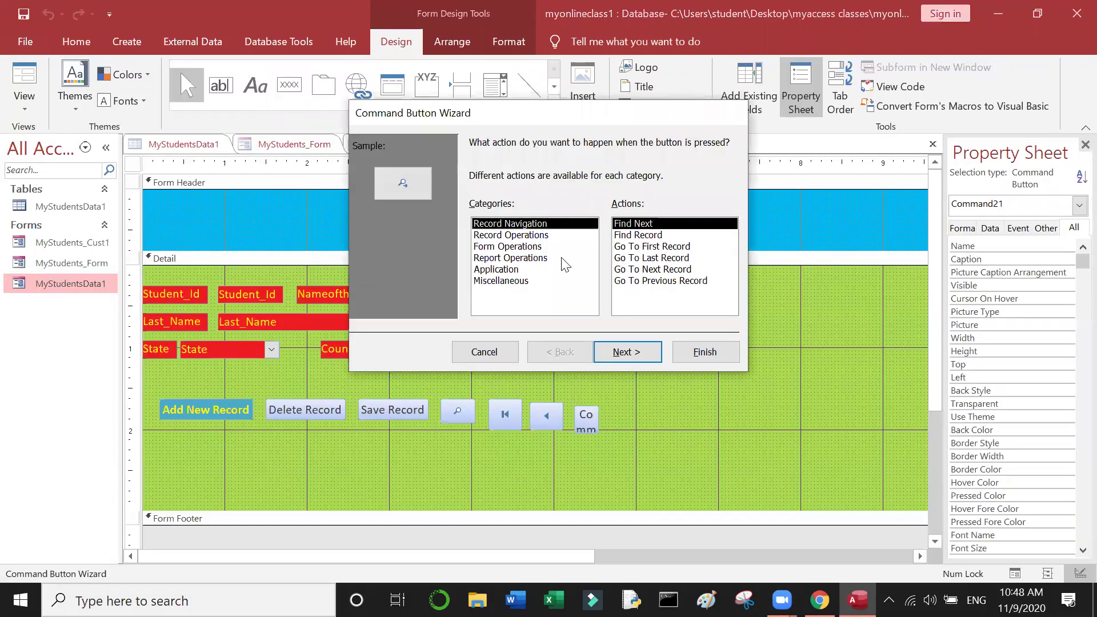
click(659, 260)
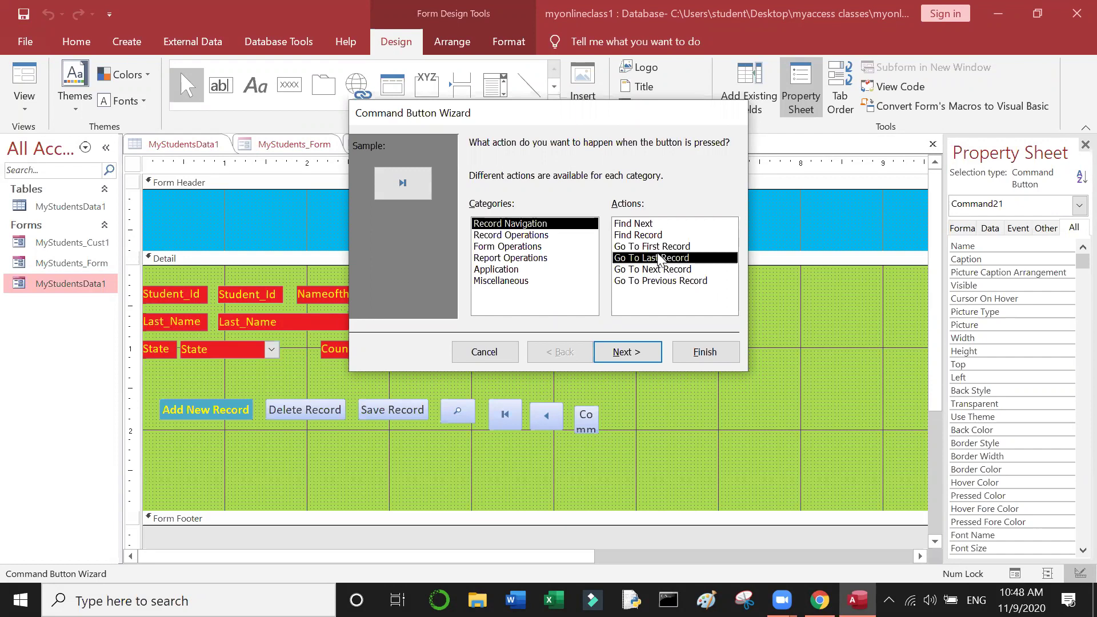
click(661, 248)
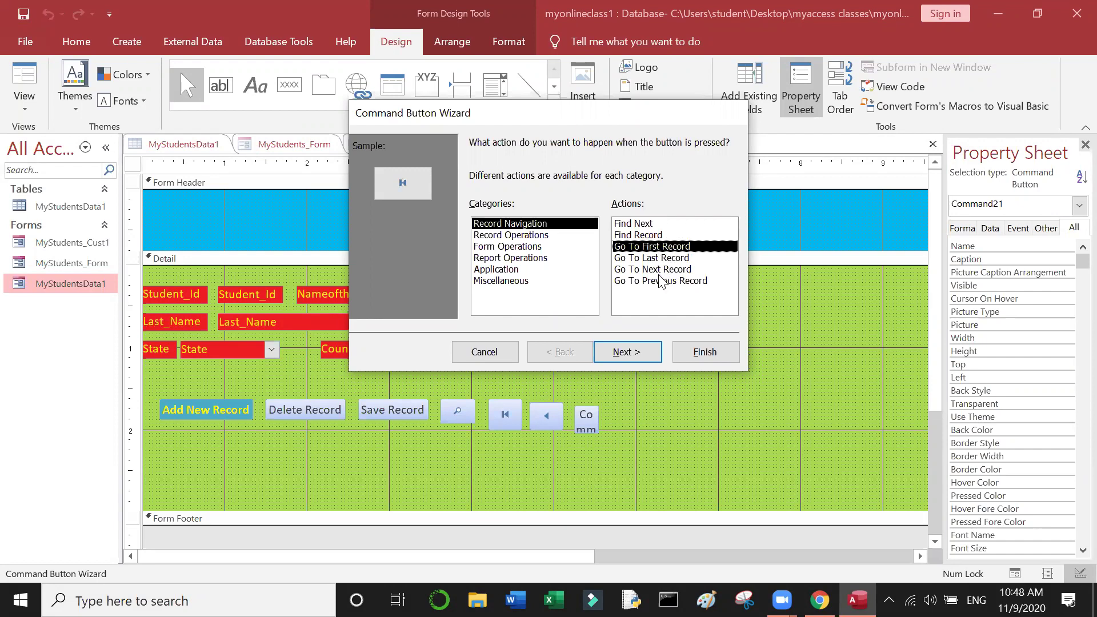
click(657, 269)
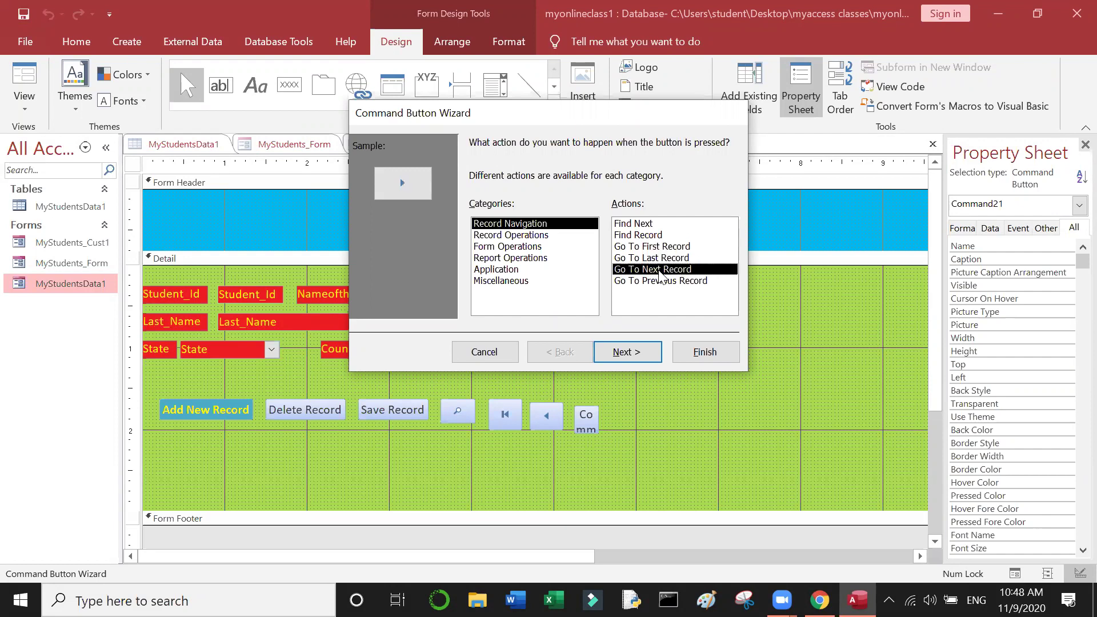
click(643, 352)
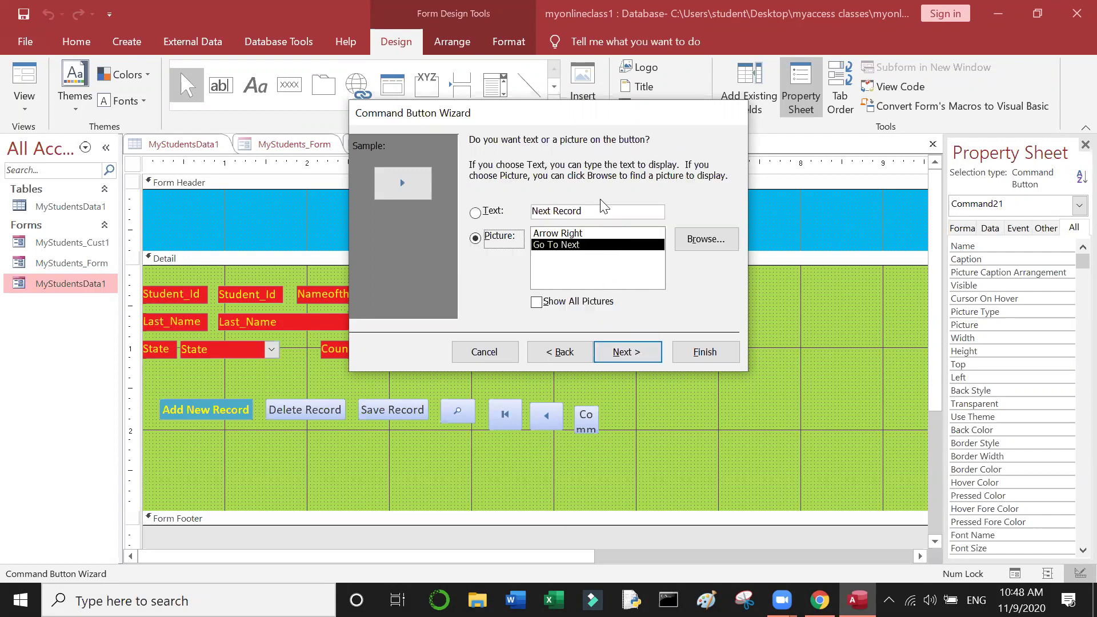
Step: Keep the right-arrow picture and name the button Next Record
drag(599, 215, 514, 210)
key(ctrl+c)
click(503, 213)
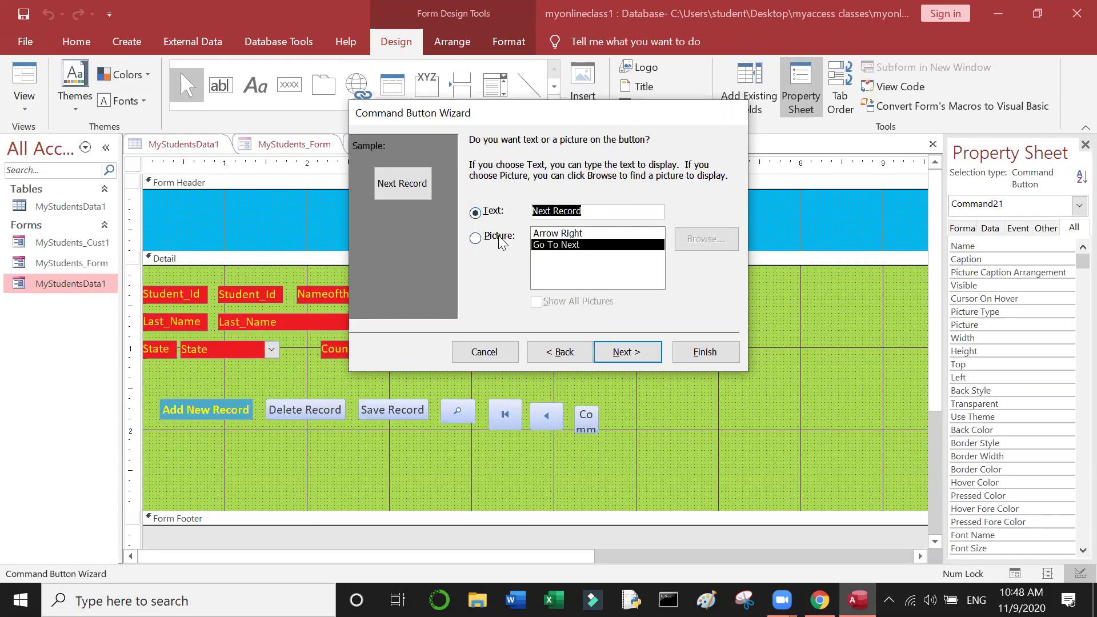
click(497, 236)
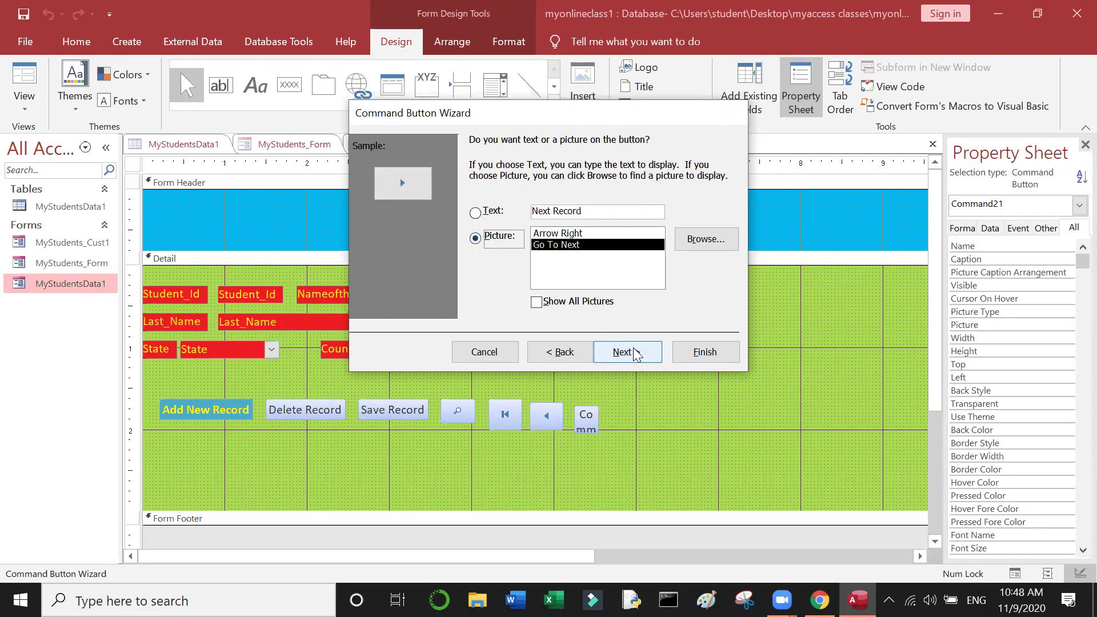
key(Return)
key(ctrl+v)
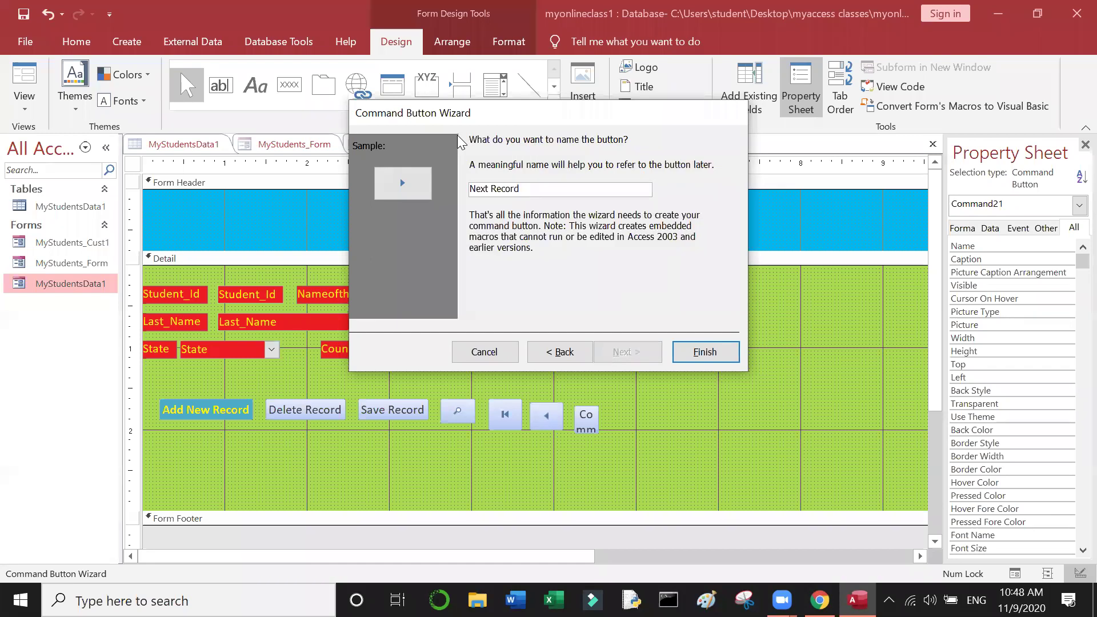
click(723, 356)
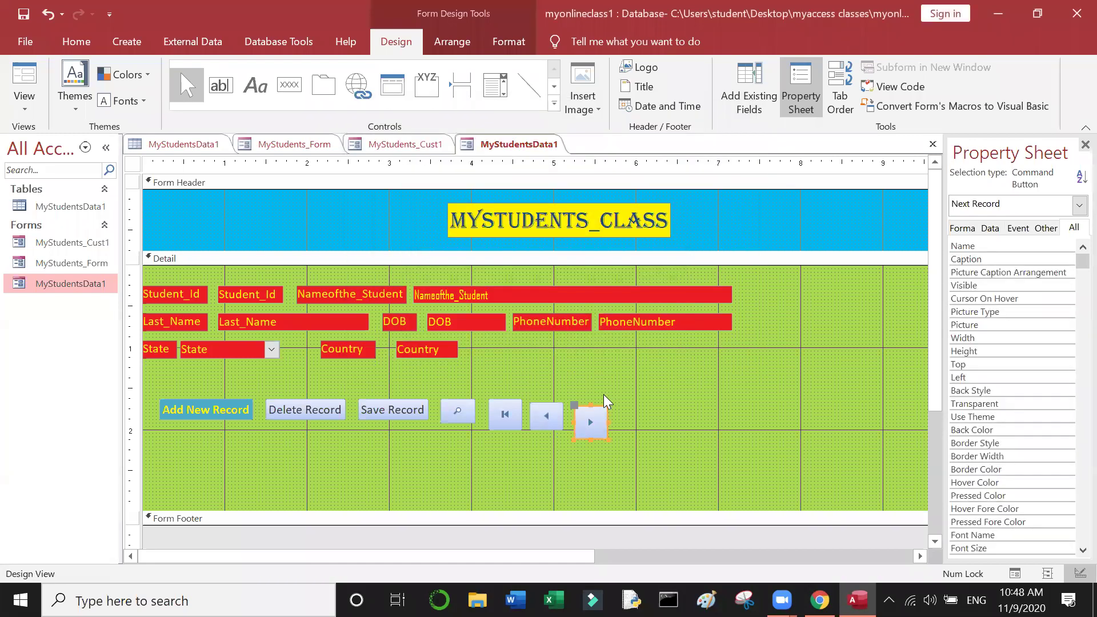
click(289, 85)
Step: Draw a button right of Next Record with the Go To Last Record action and arrow picture
drag(629, 407, 657, 435)
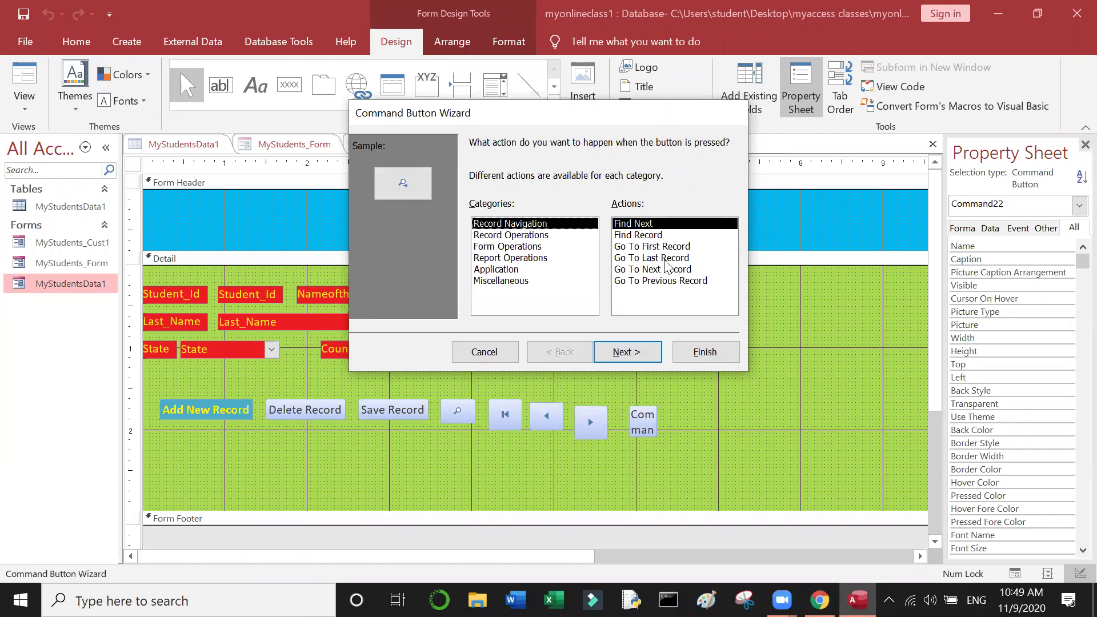
click(667, 260)
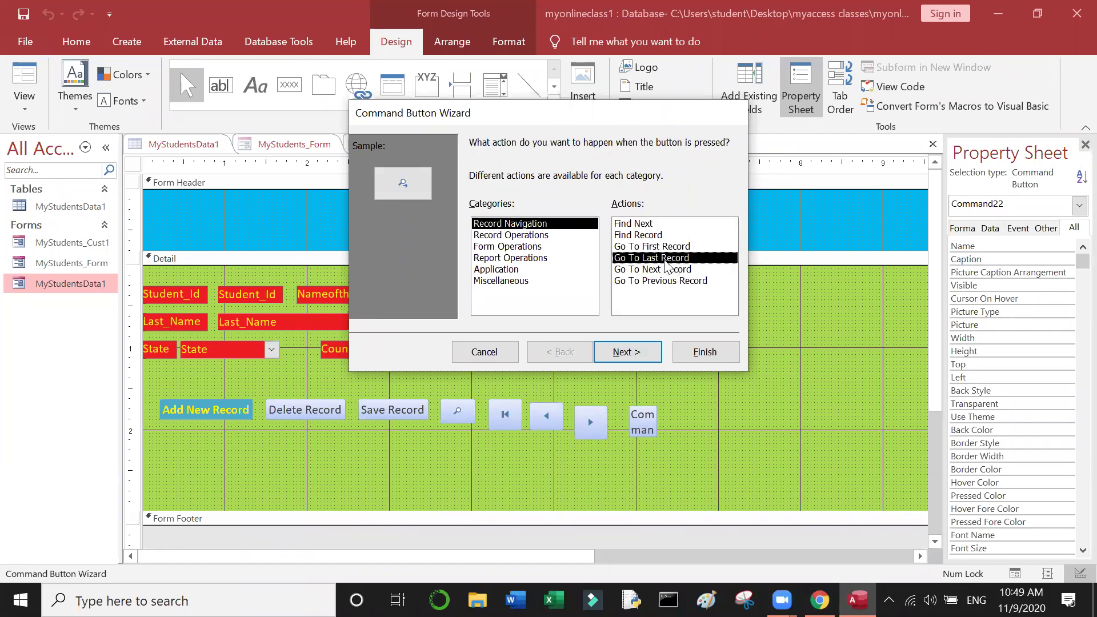
click(640, 358)
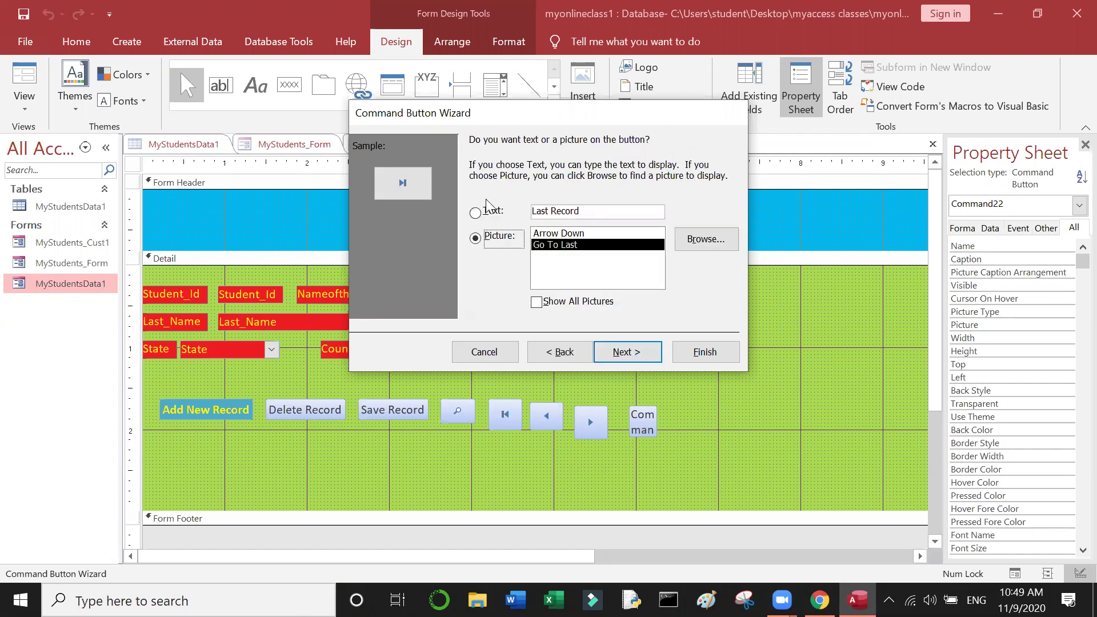
click(485, 211)
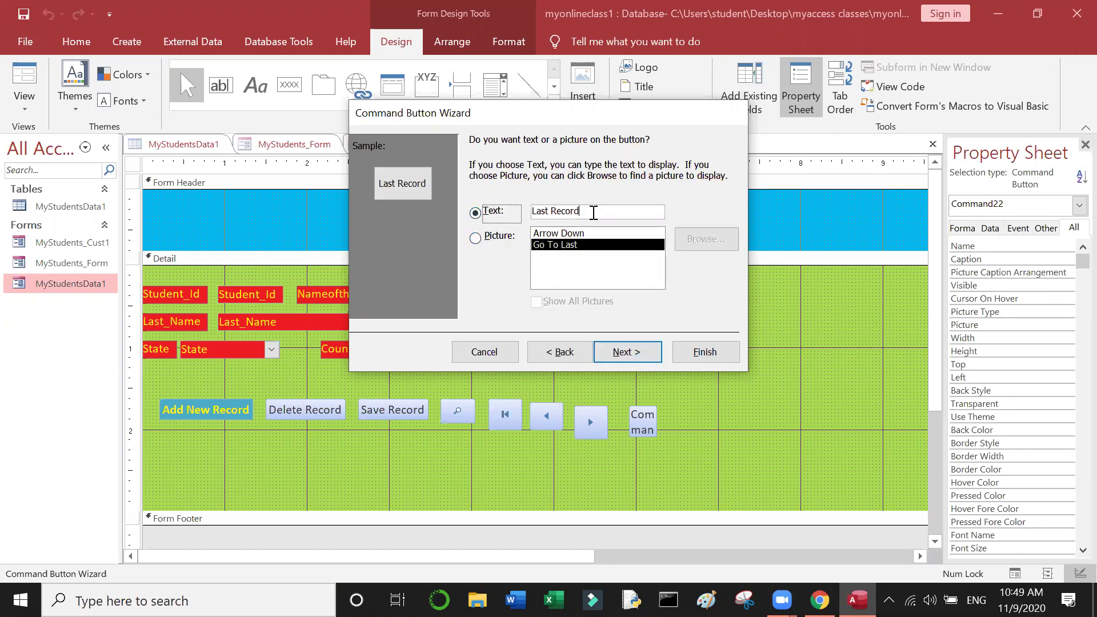
key(Tab)
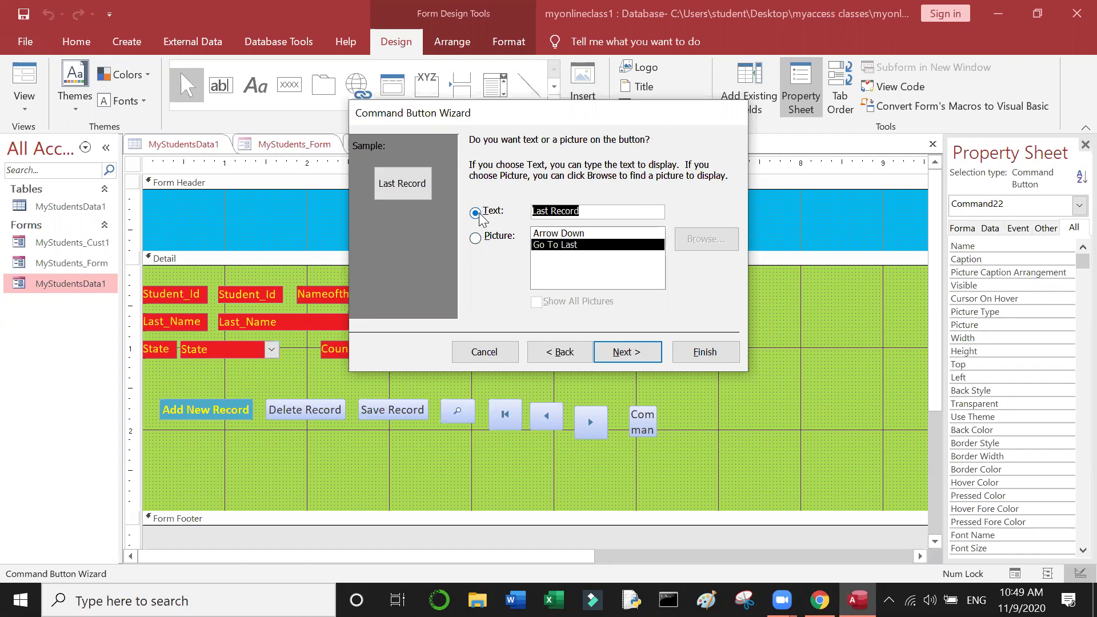
click(474, 239)
Step: Name the button Last Record, then drag Find Record down beneath Add New Record
click(611, 353)
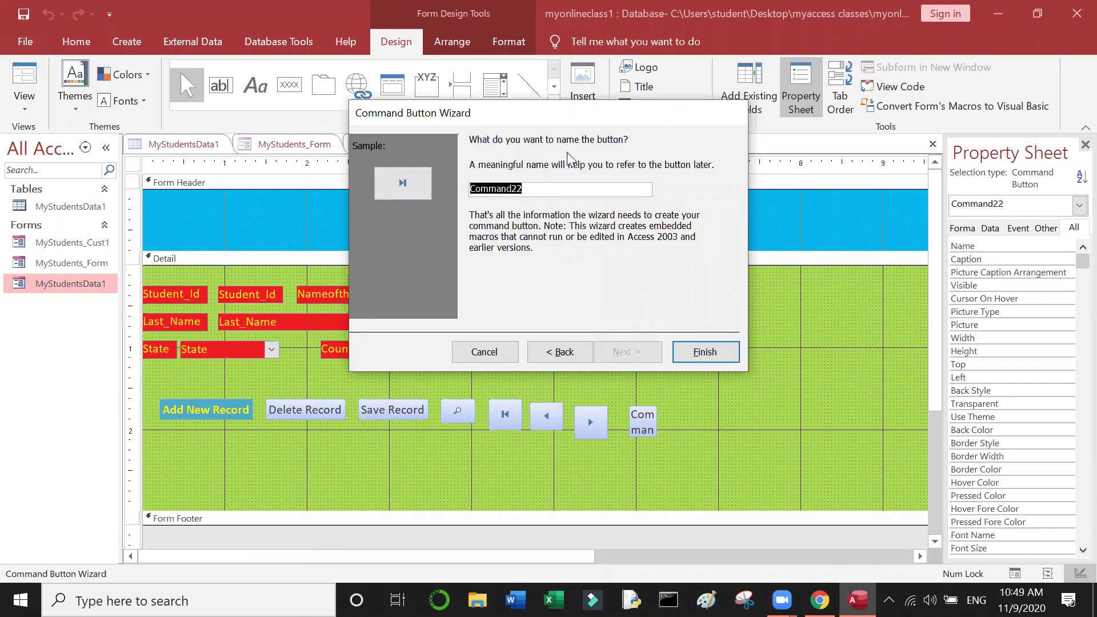
text(Last Record)
click(711, 353)
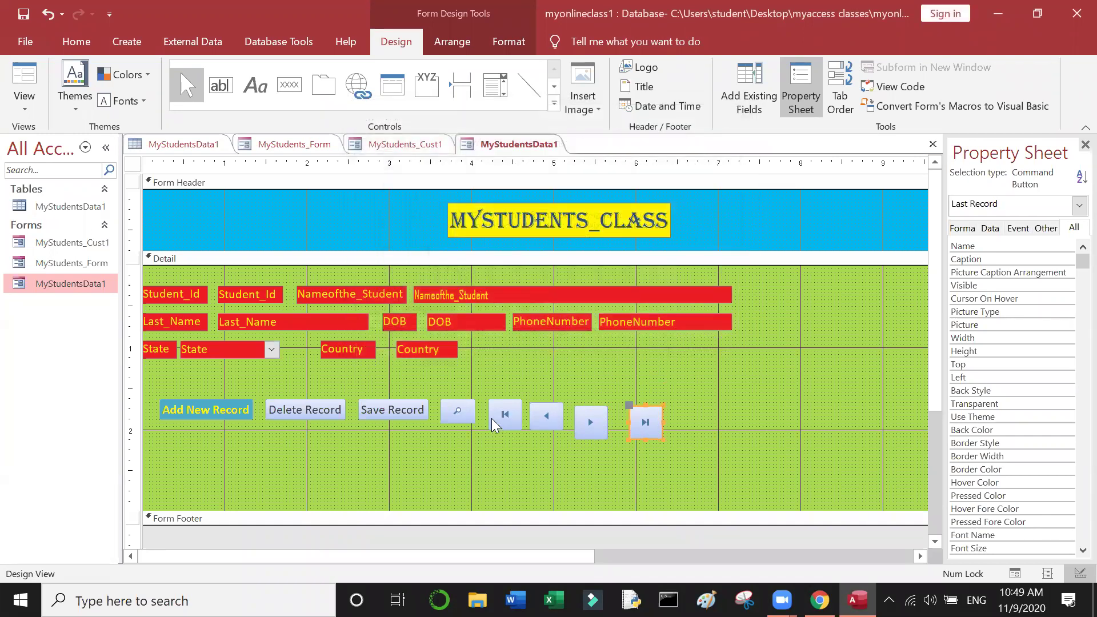
click(466, 416)
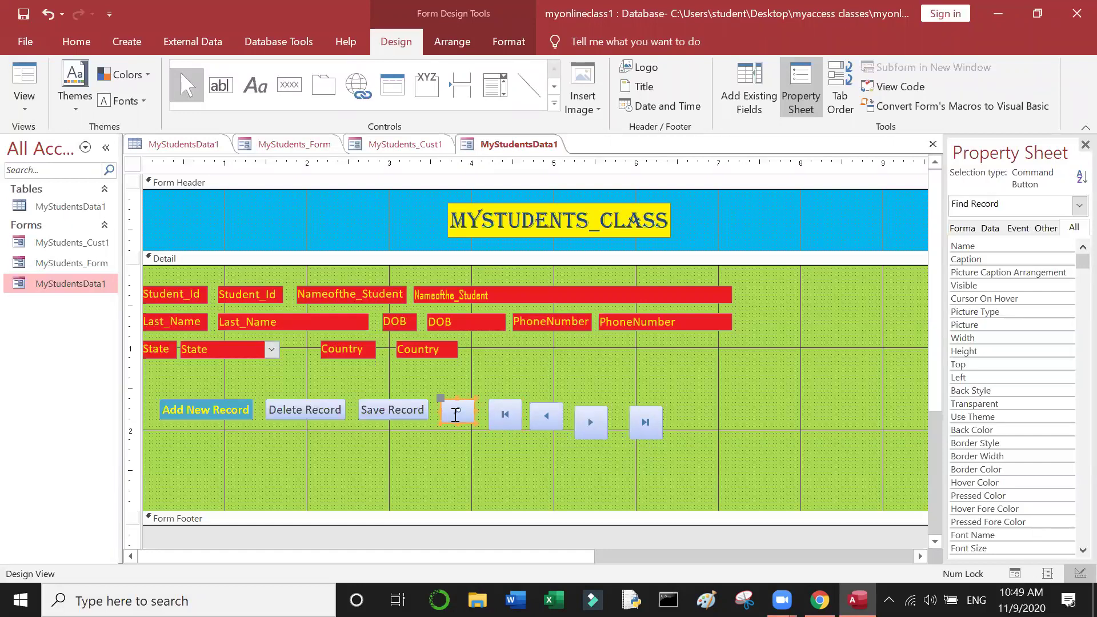
drag(462, 403, 207, 475)
Step: Move First, Previous, Next and Last Record into one row beside the Find button
click(514, 415)
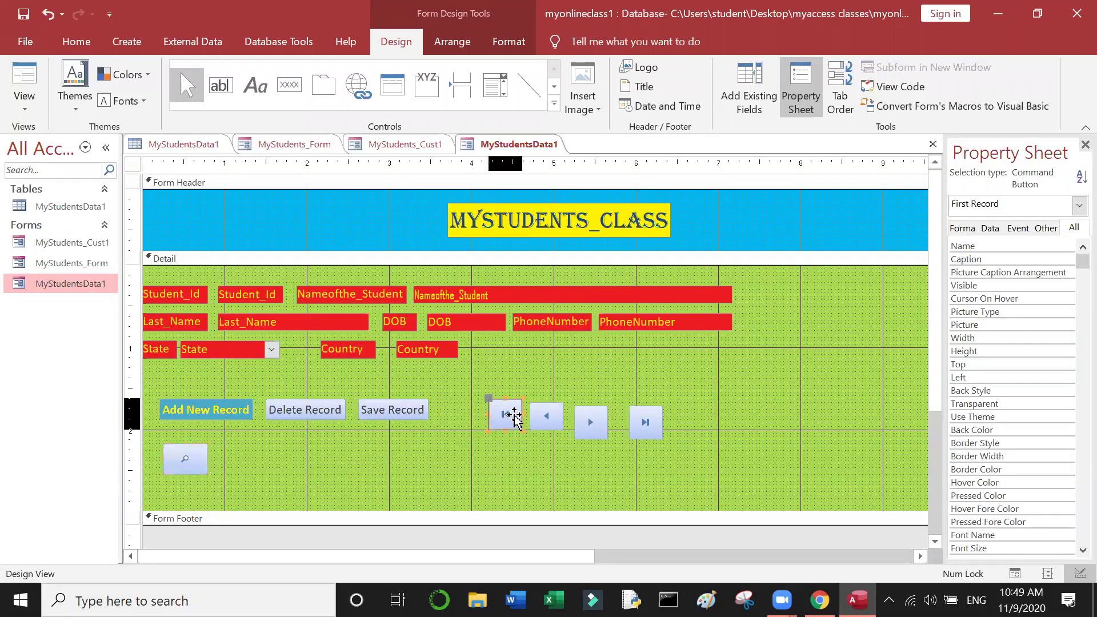
drag(508, 409, 255, 459)
click(549, 413)
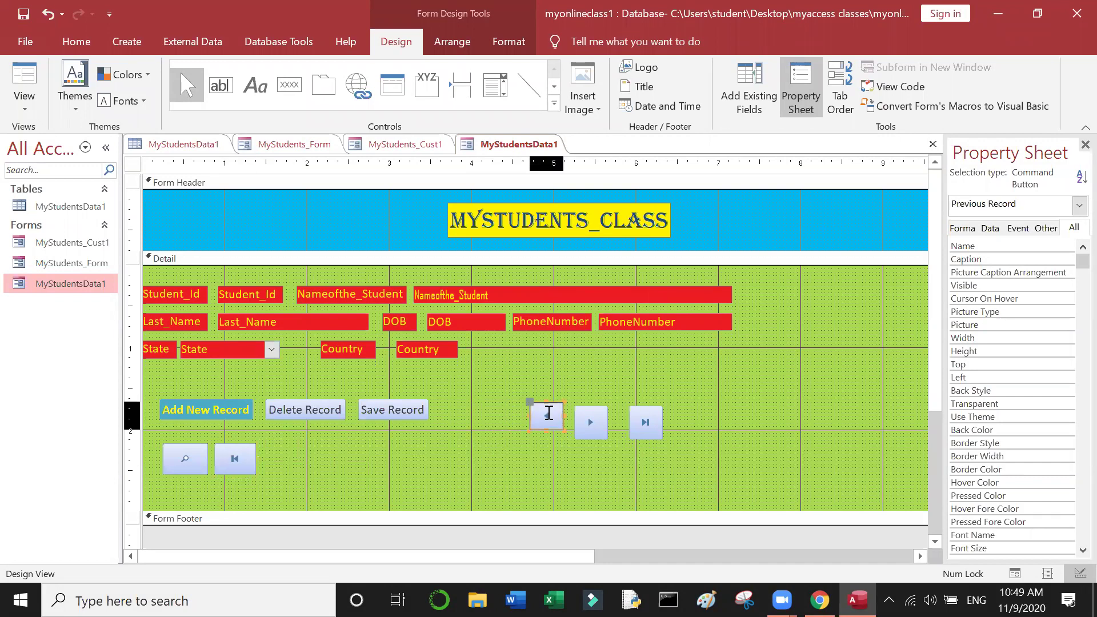
drag(550, 412, 287, 448)
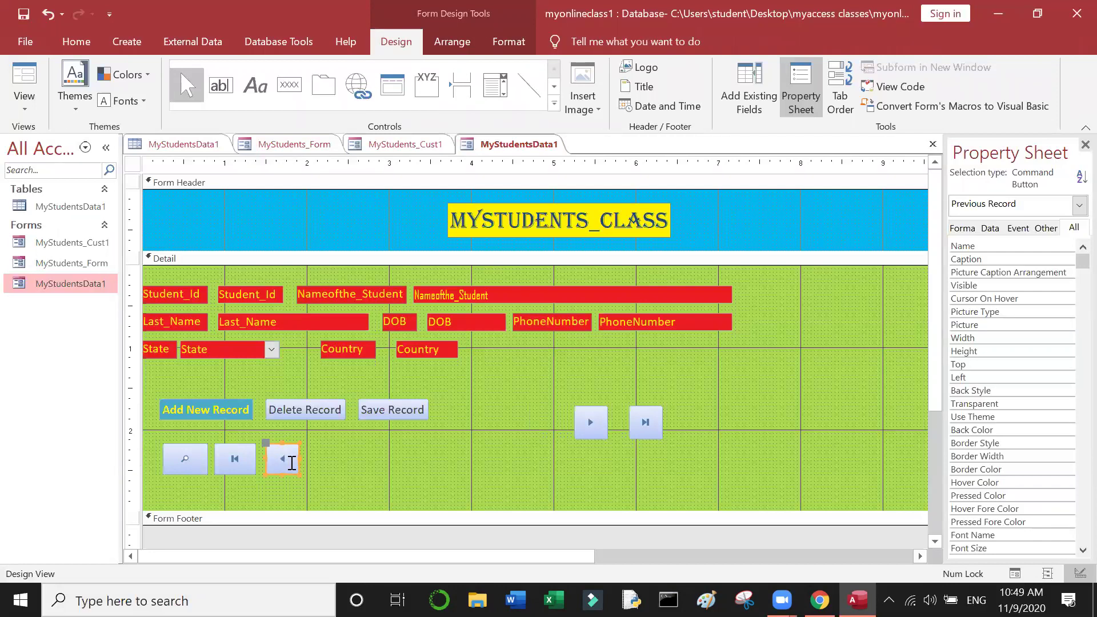
click(601, 427)
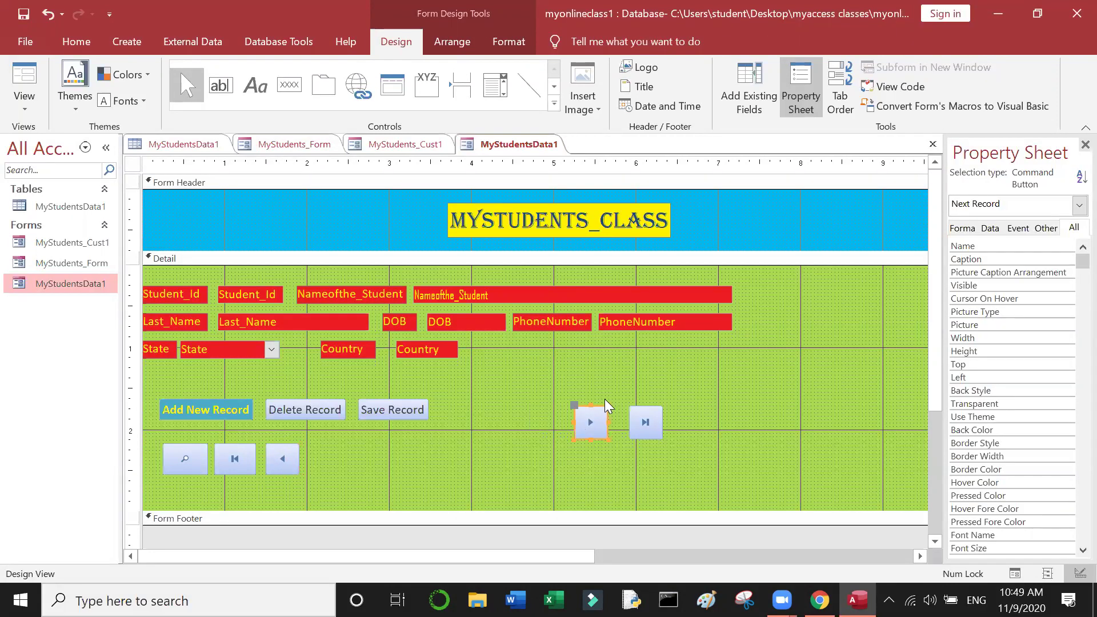
drag(602, 411, 335, 444)
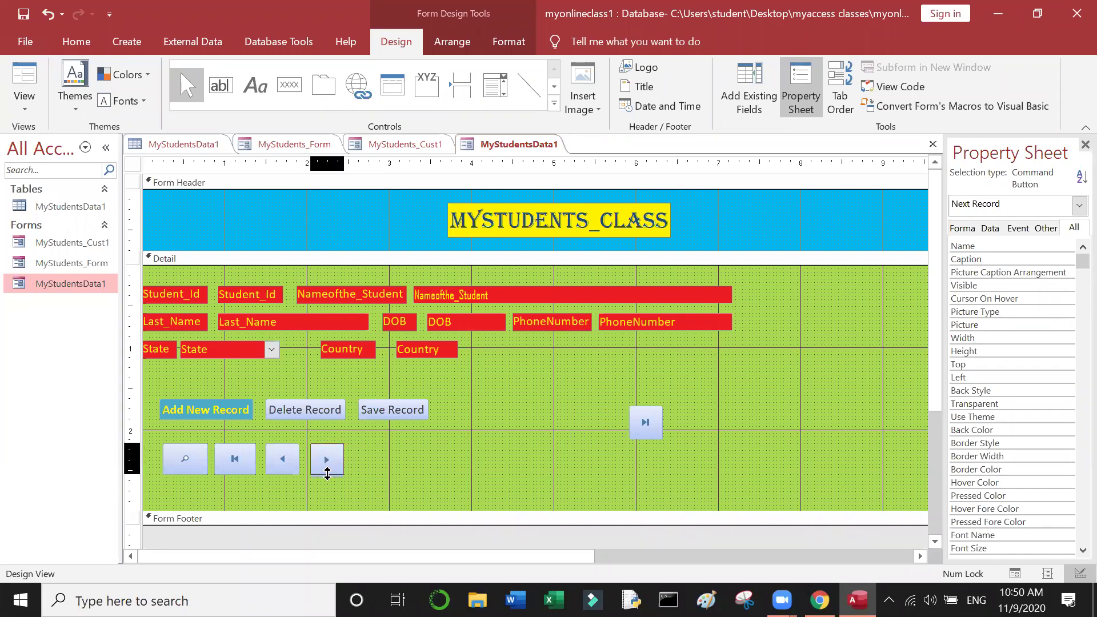
click(426, 472)
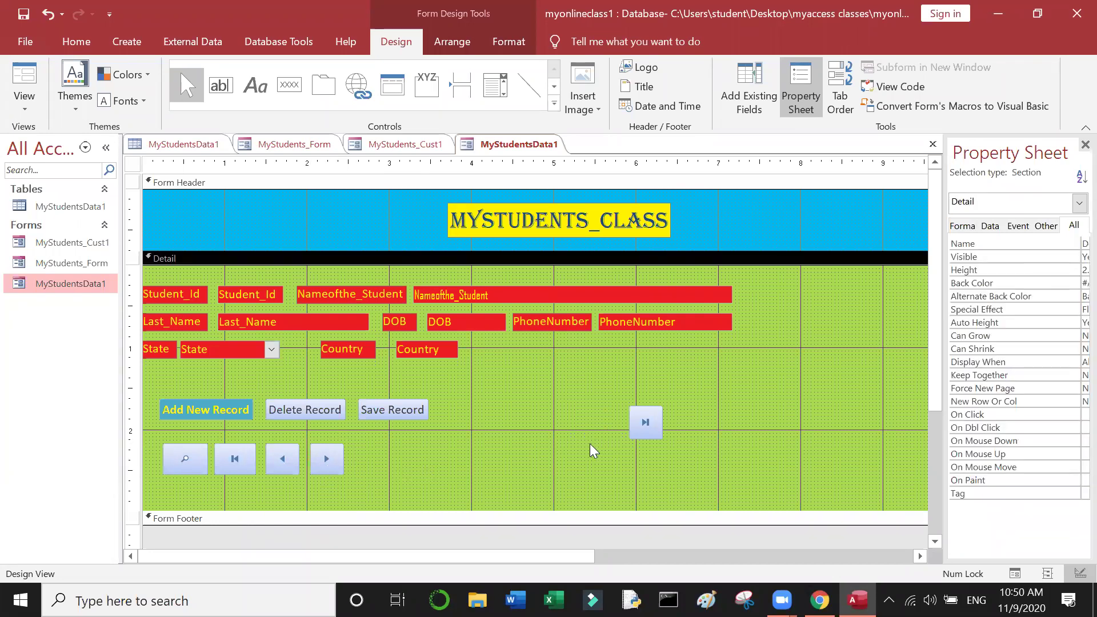
click(645, 423)
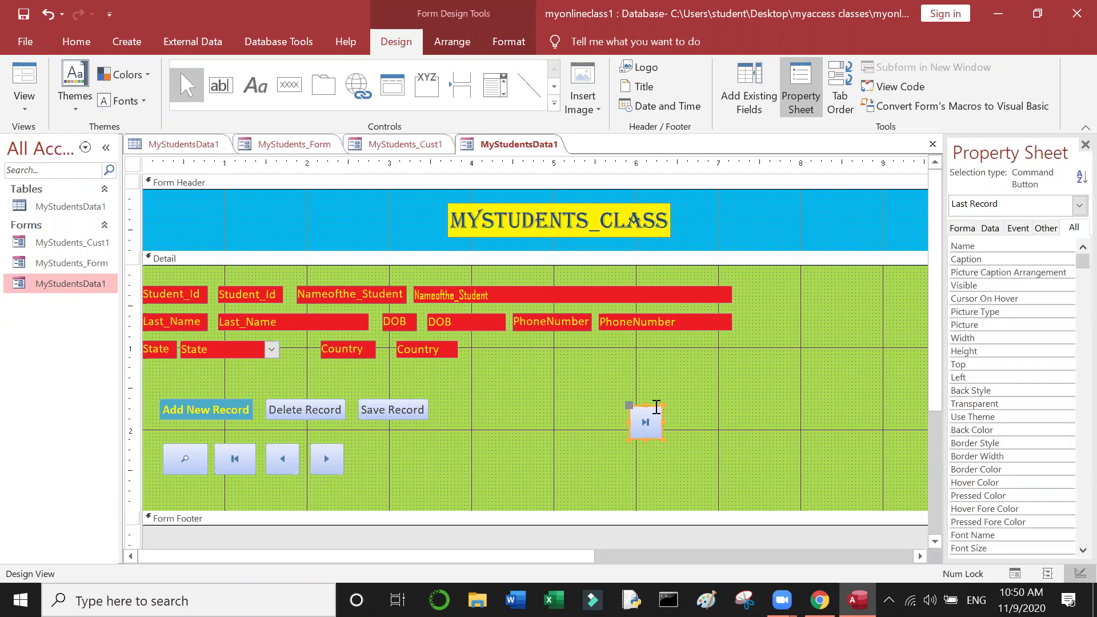
drag(646, 423, 375, 444)
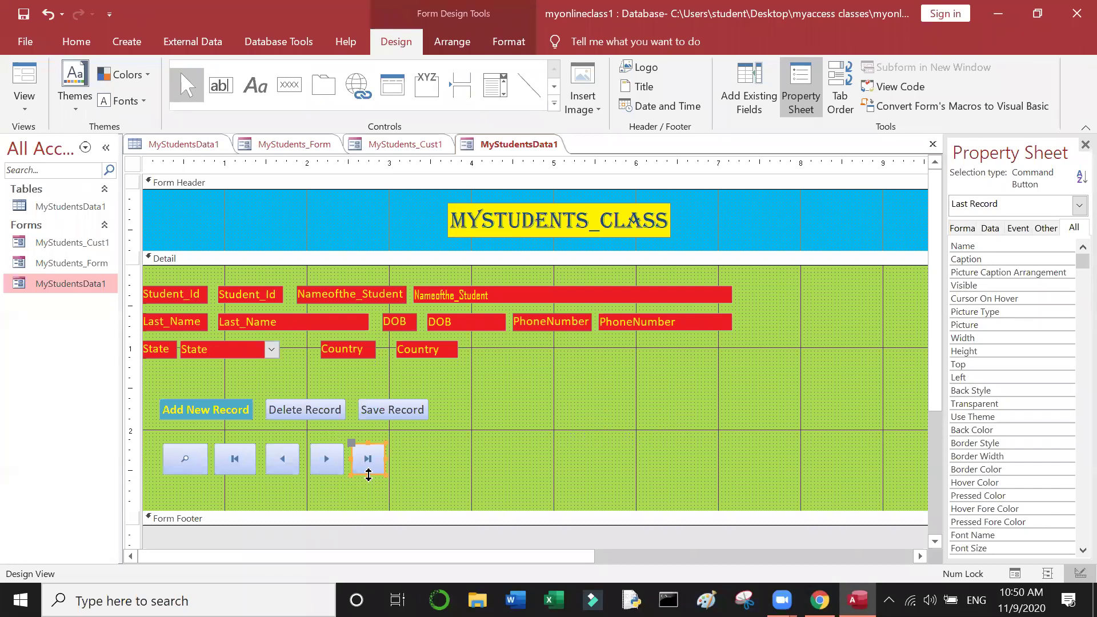
click(447, 464)
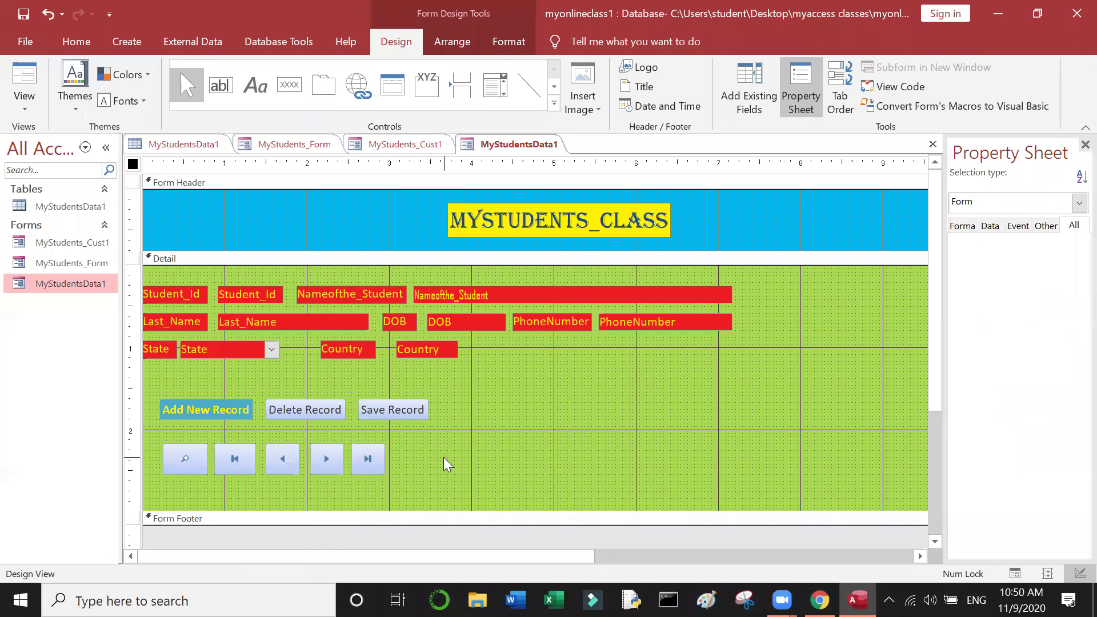
Step: Switch the MyStudentsData1 form to Form View to test the buttons
click(150, 258)
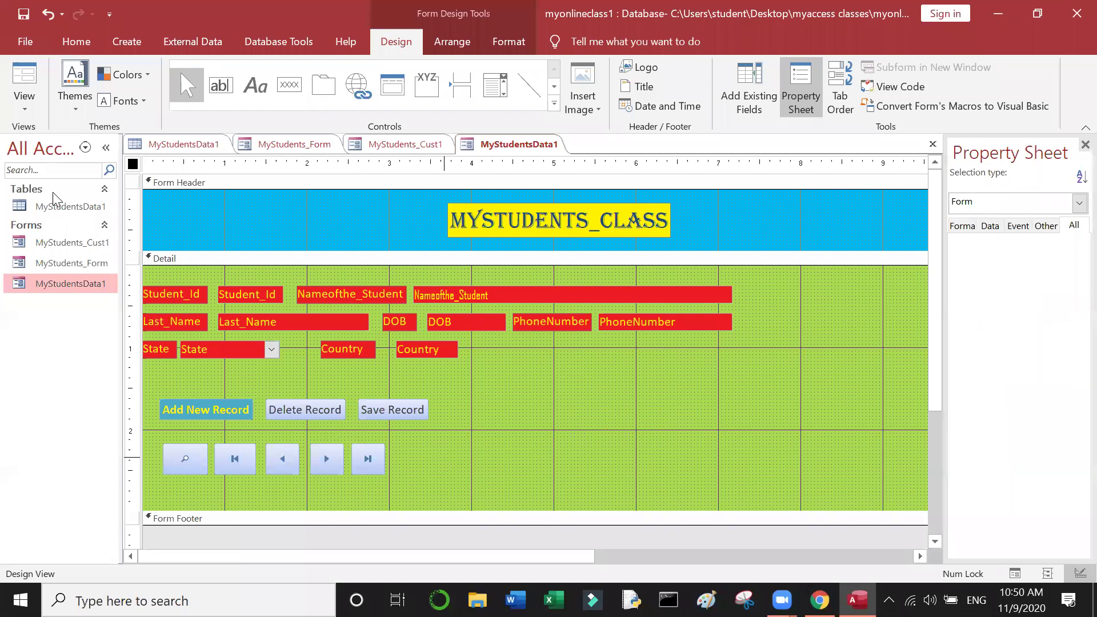
click(35, 106)
click(91, 142)
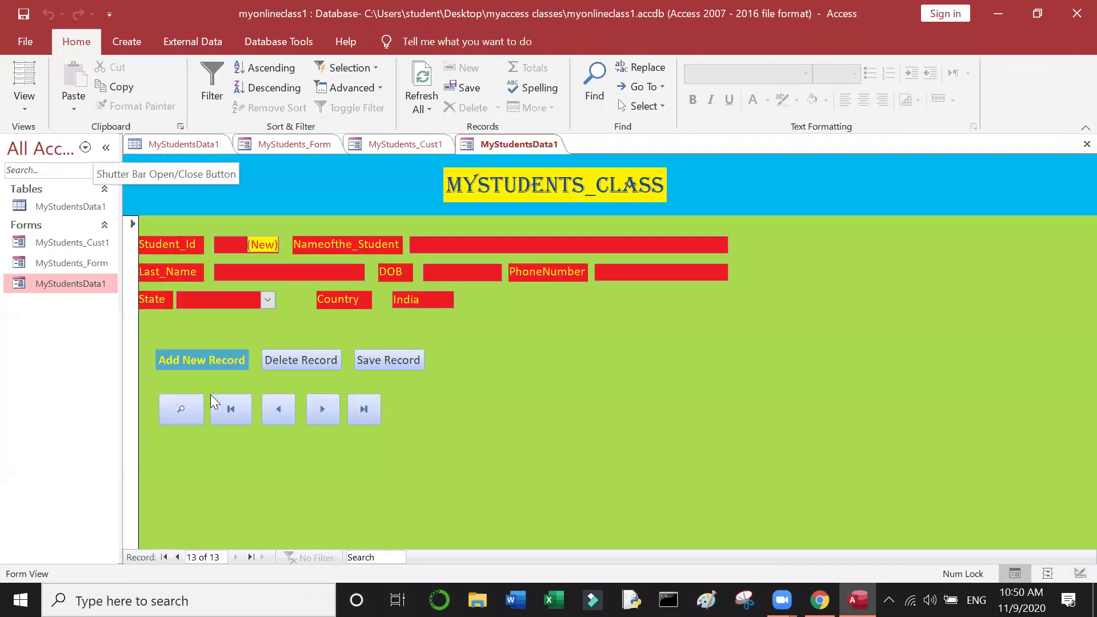
Step: Search the form for 'k' with the Find button and dismiss the not-found message
click(180, 416)
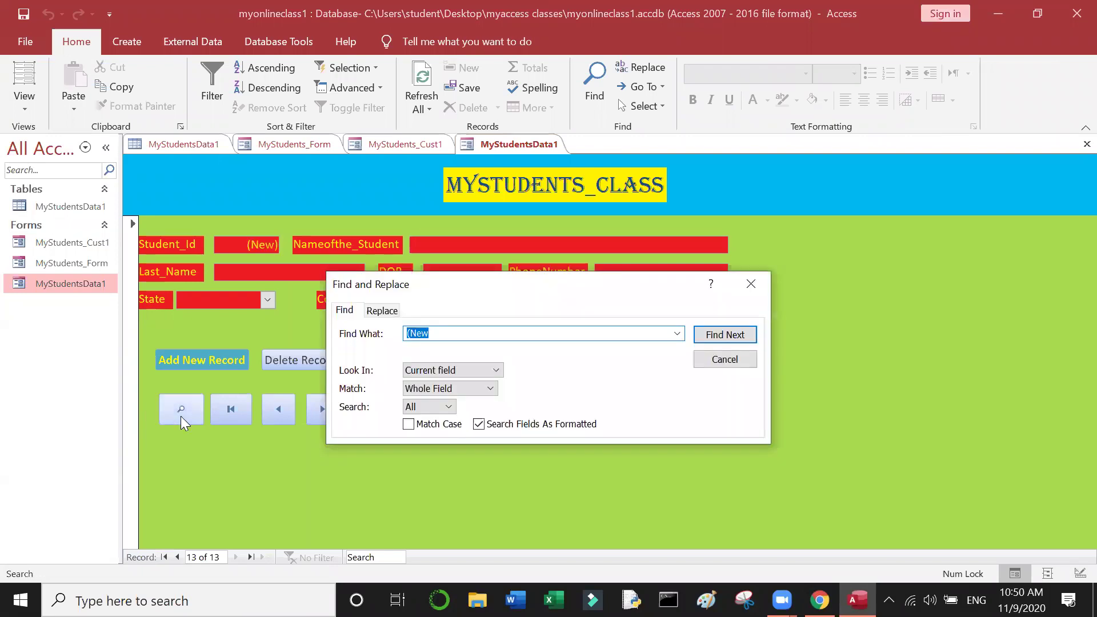
click(678, 337)
click(603, 331)
text(k)
click(741, 338)
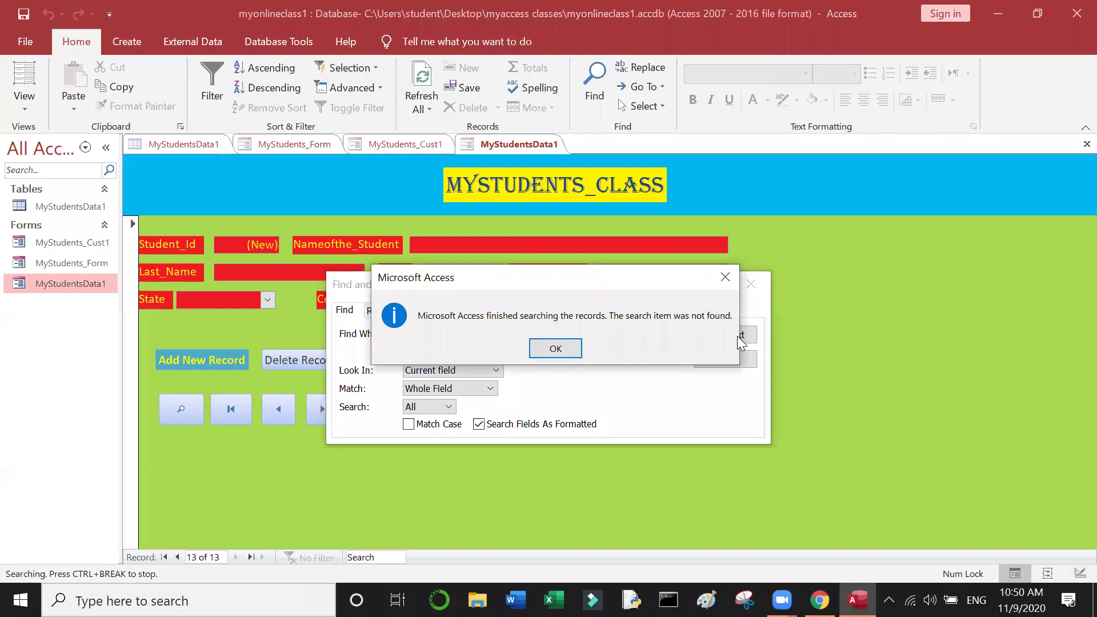
click(560, 341)
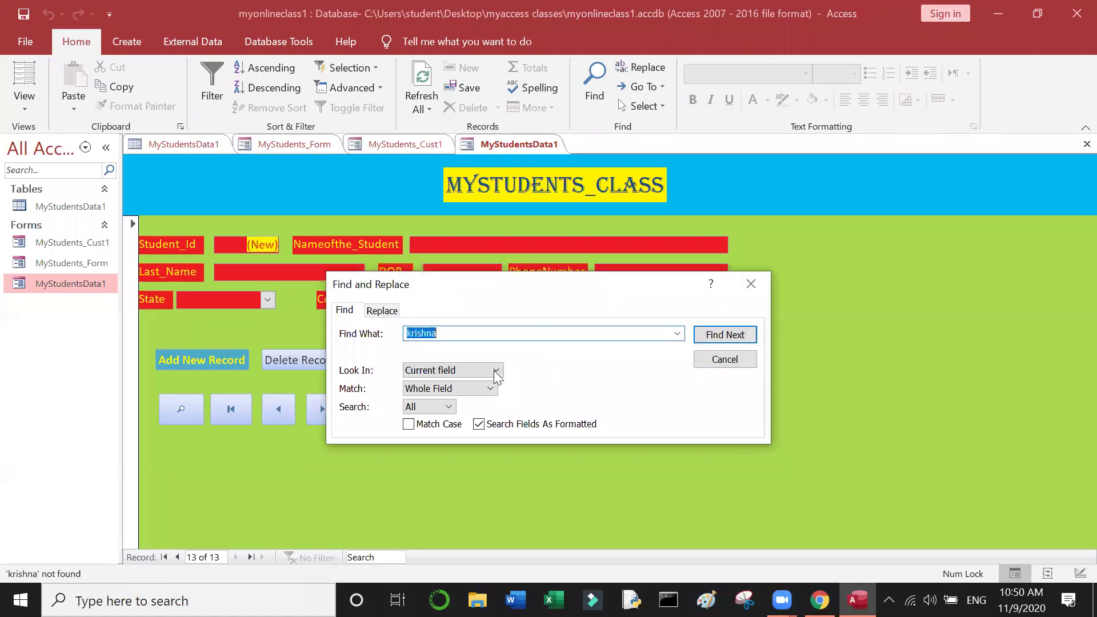
Step: Retry the search with Any Part of Field, then Match Case and Whole Field
click(489, 389)
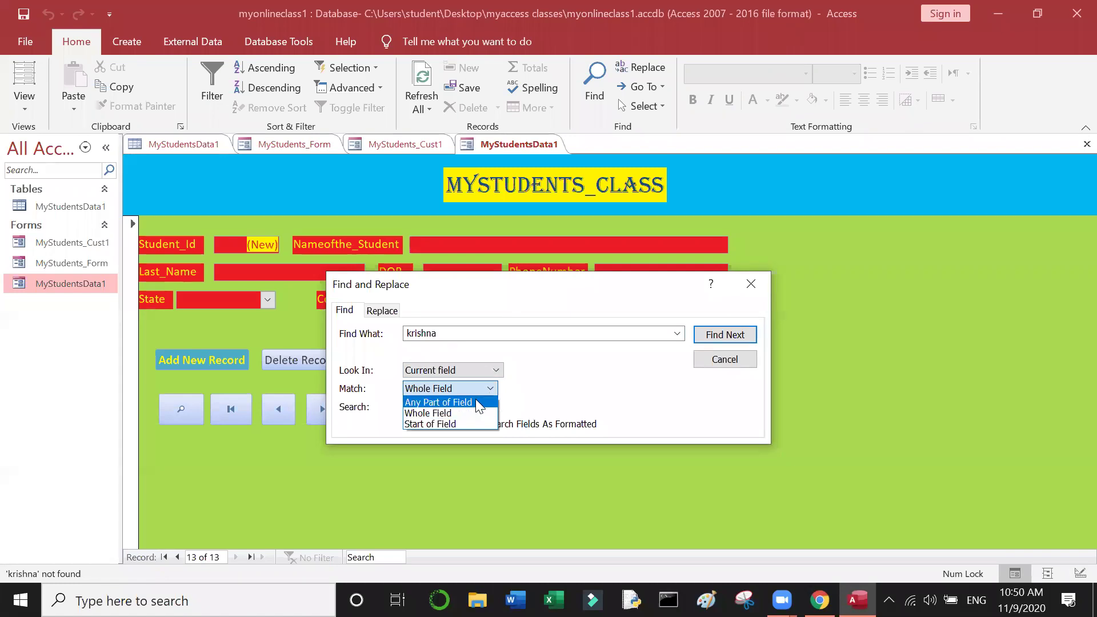
click(479, 403)
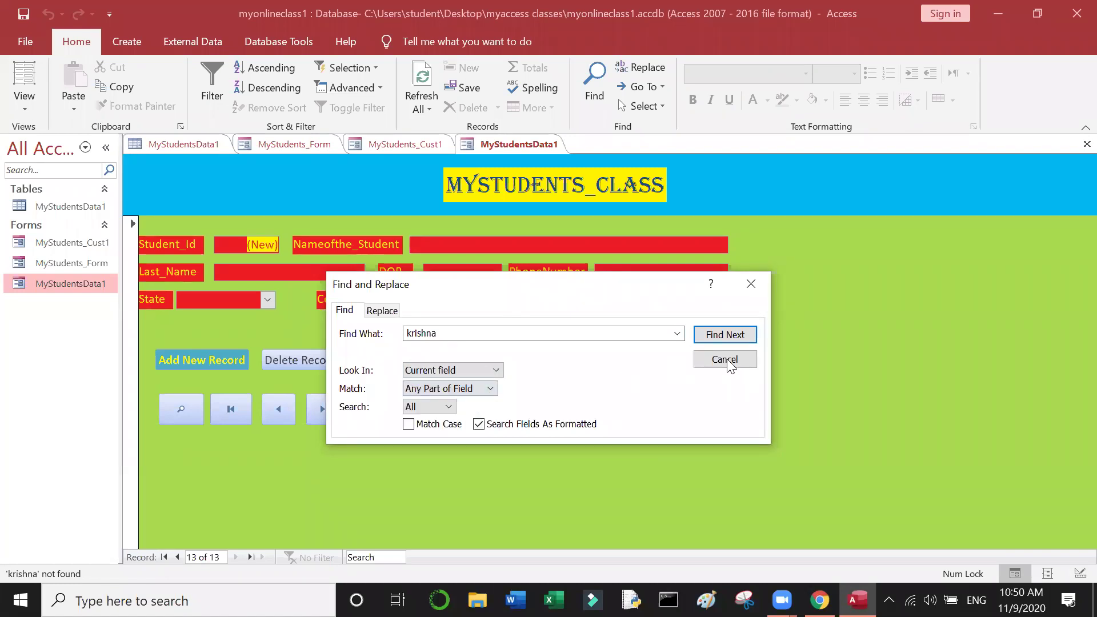
click(745, 336)
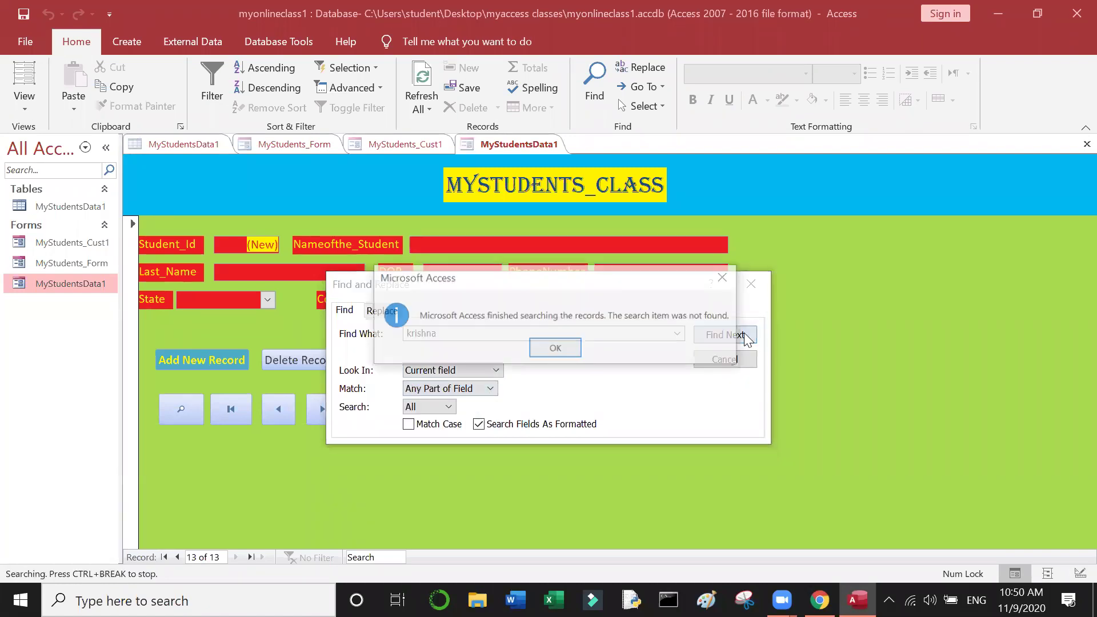
click(556, 348)
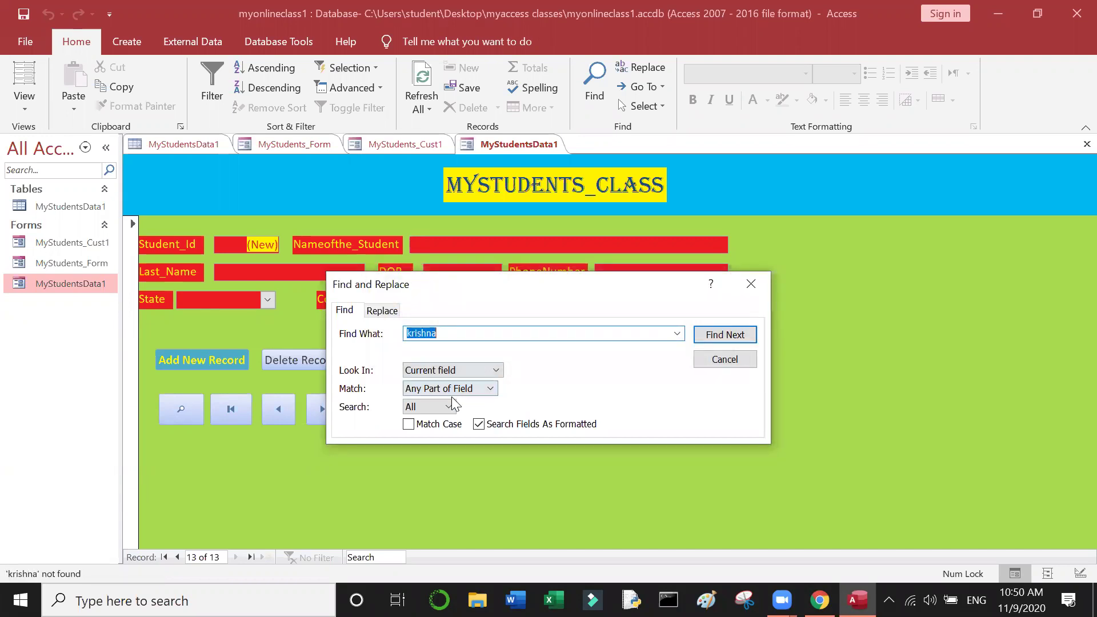
click(409, 424)
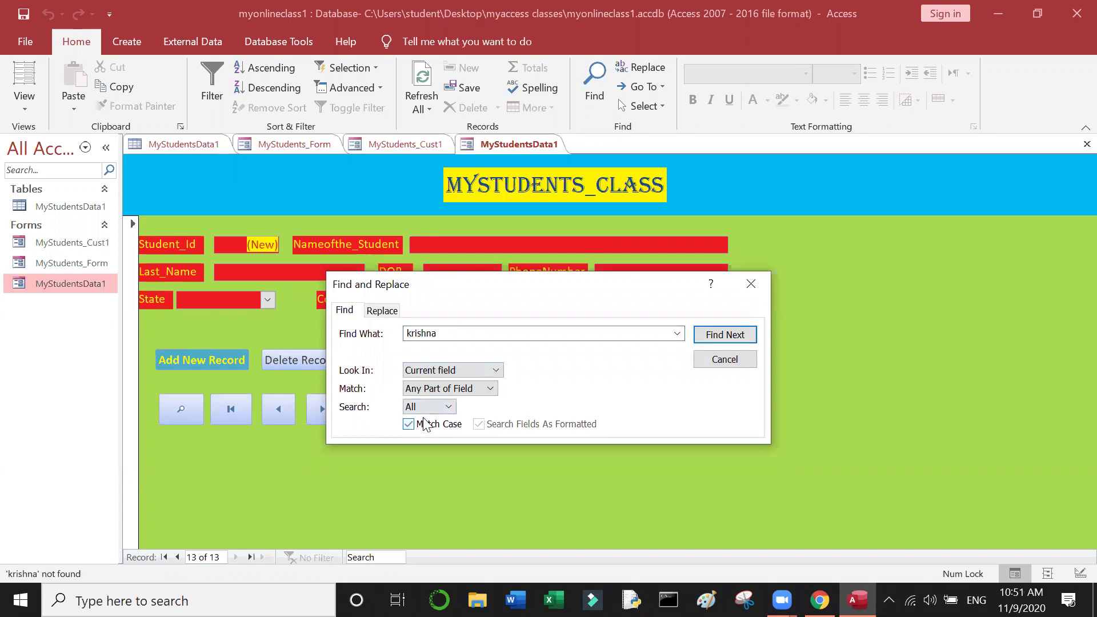
click(489, 388)
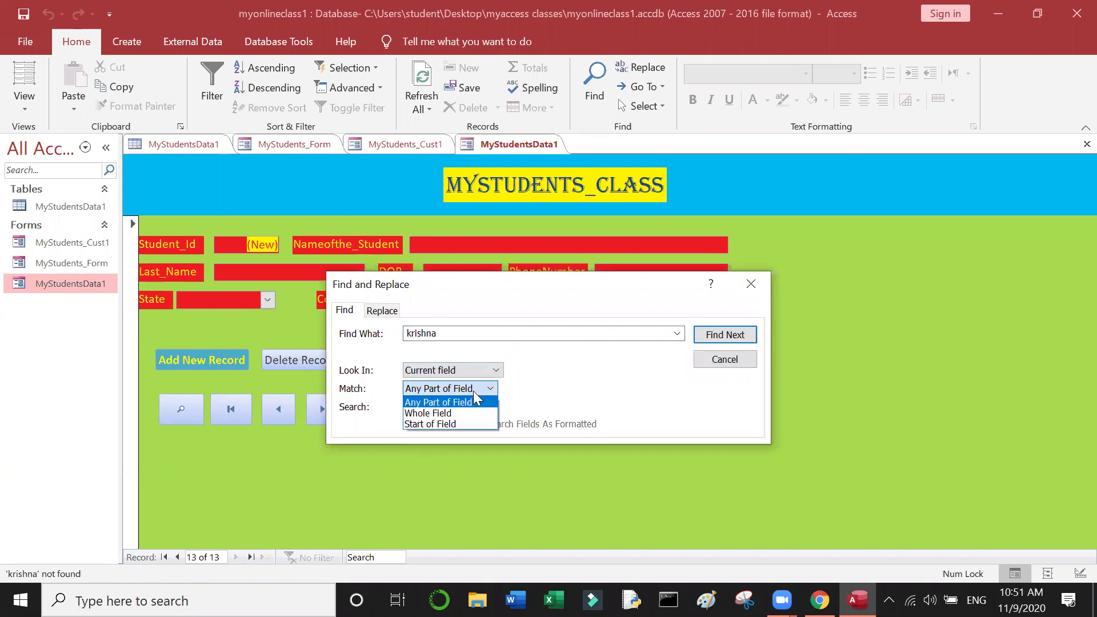
click(457, 419)
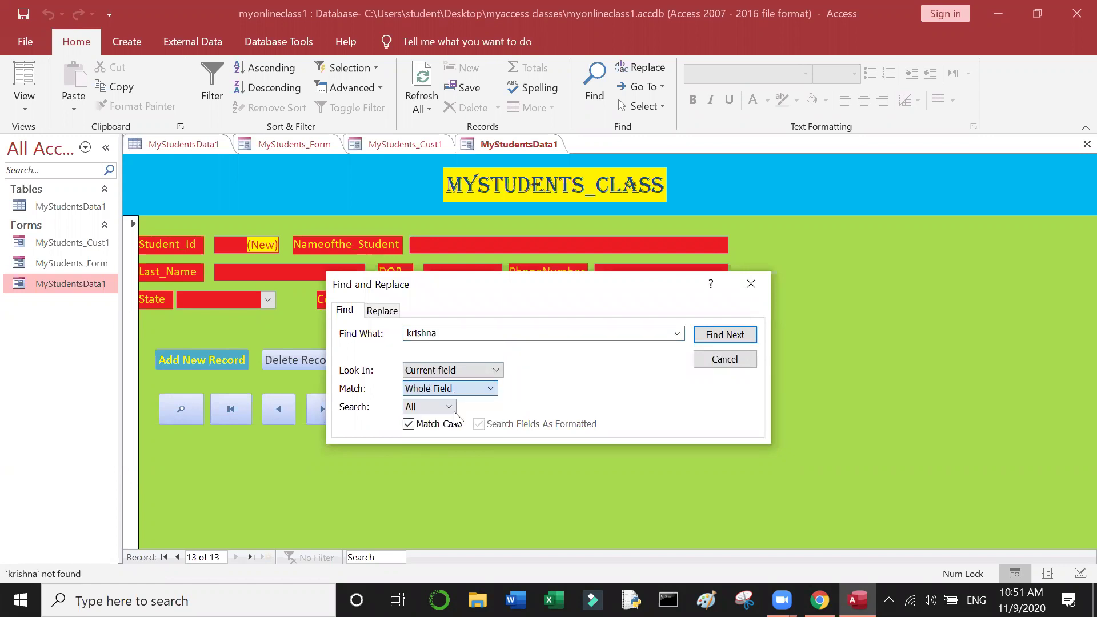
click(729, 333)
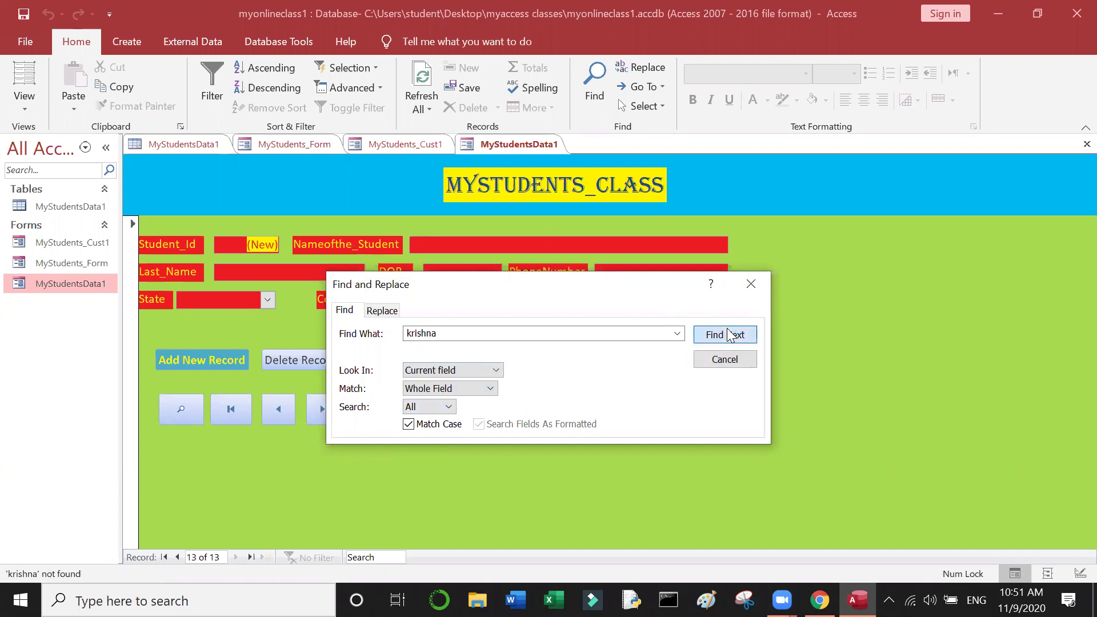
click(546, 349)
Step: Set Look In to Current document and find student 12's record
click(473, 369)
click(468, 395)
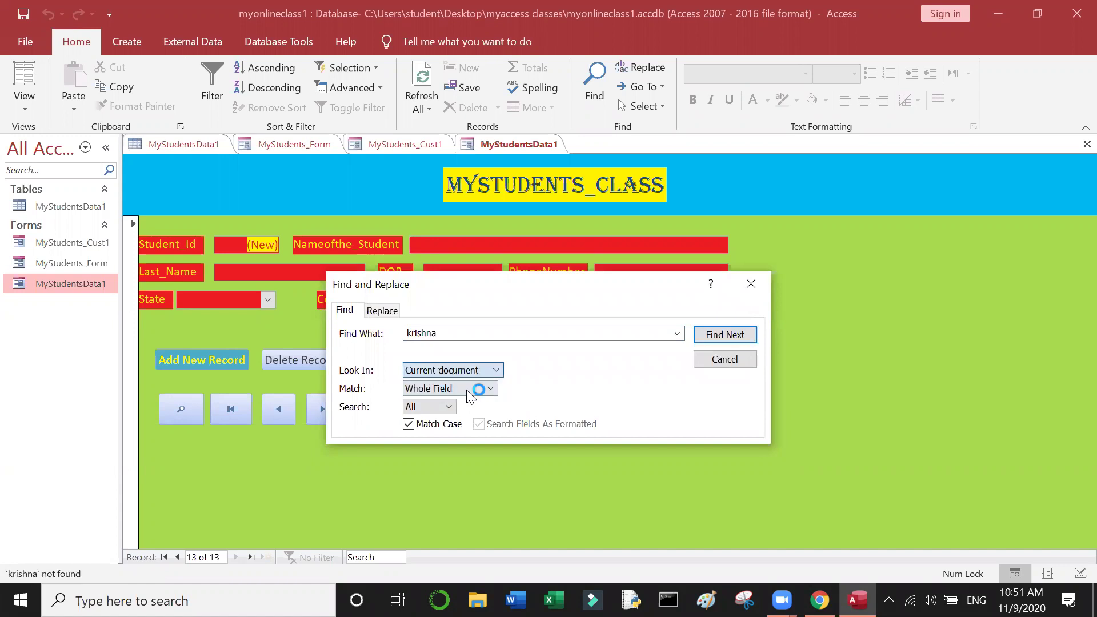
click(705, 340)
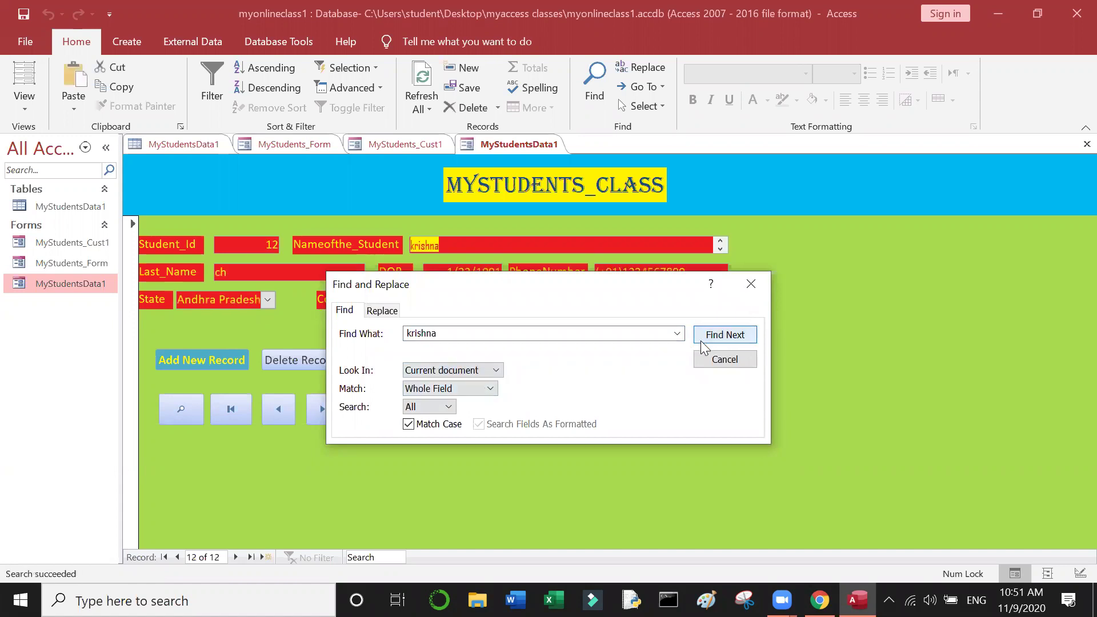
click(752, 285)
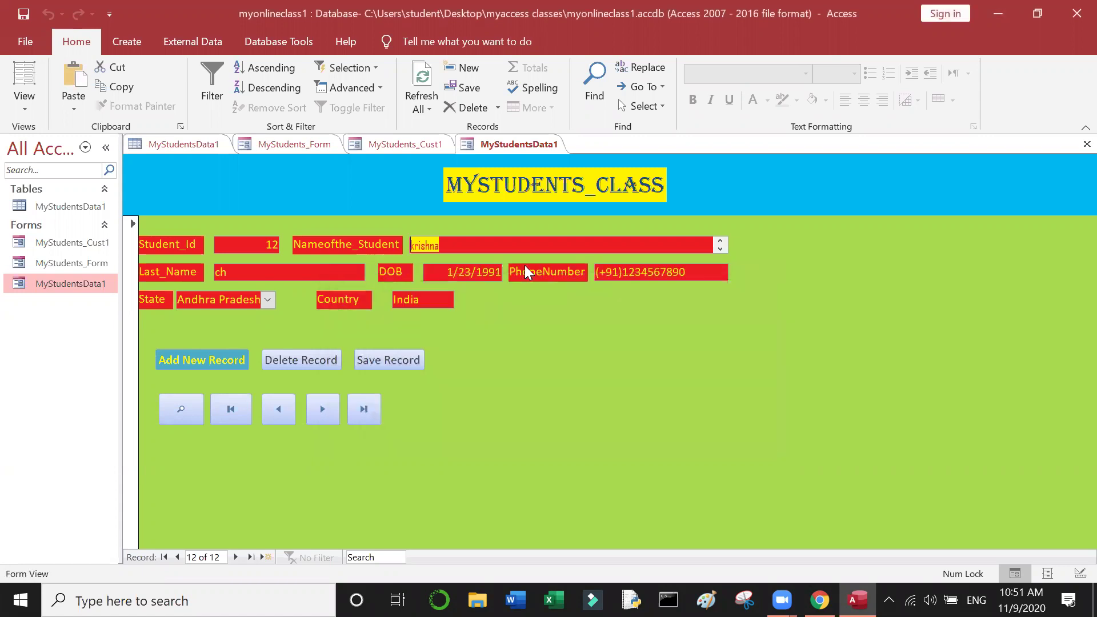
Step: Search again for 'ne', landing on record 1, then close the dialog
click(192, 409)
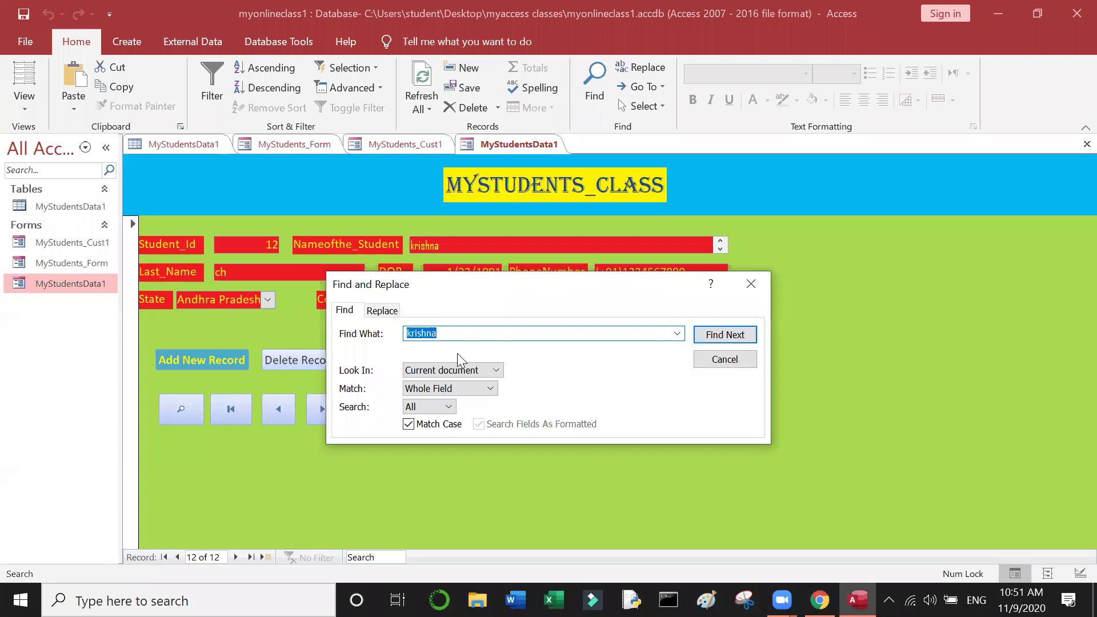
text(ne)
click(723, 335)
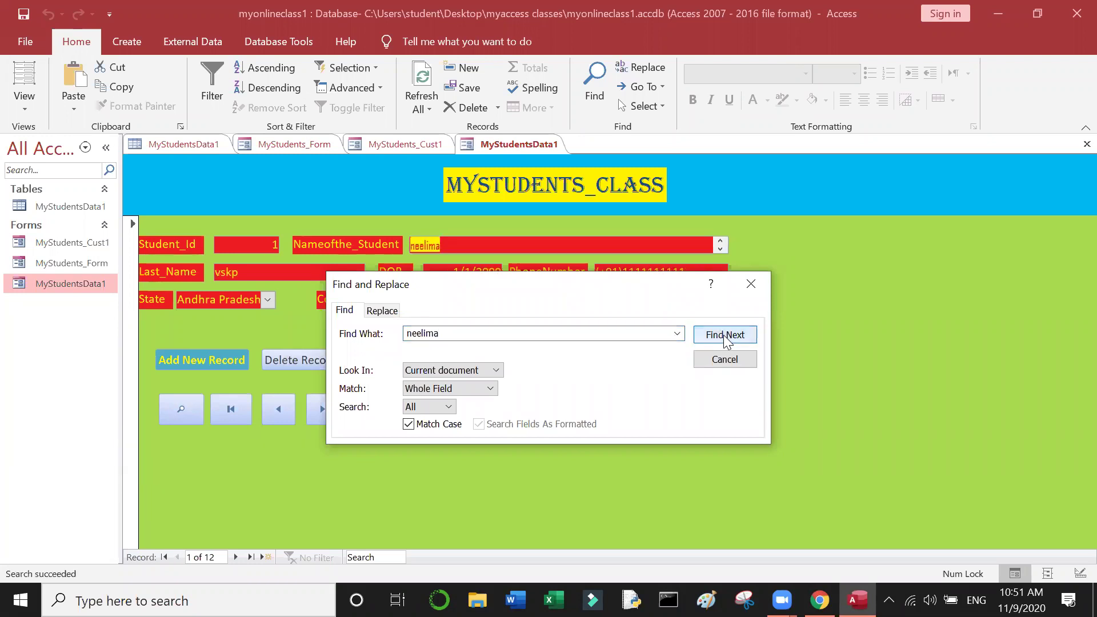
click(750, 284)
click(459, 238)
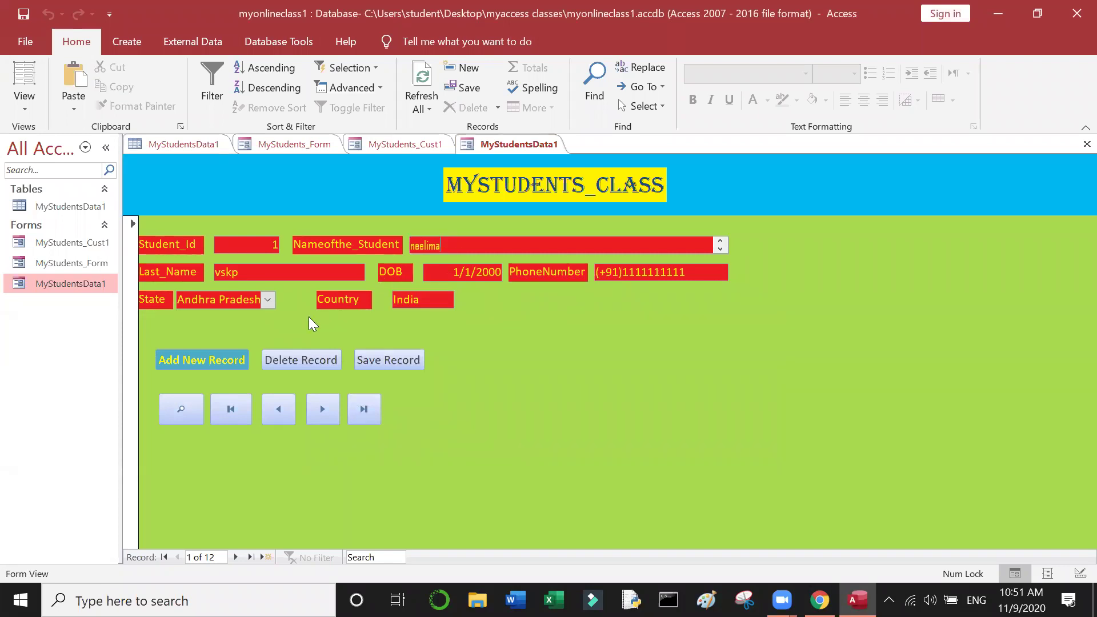
Step: Jump to the first and last records, then step forward to record 10
click(230, 411)
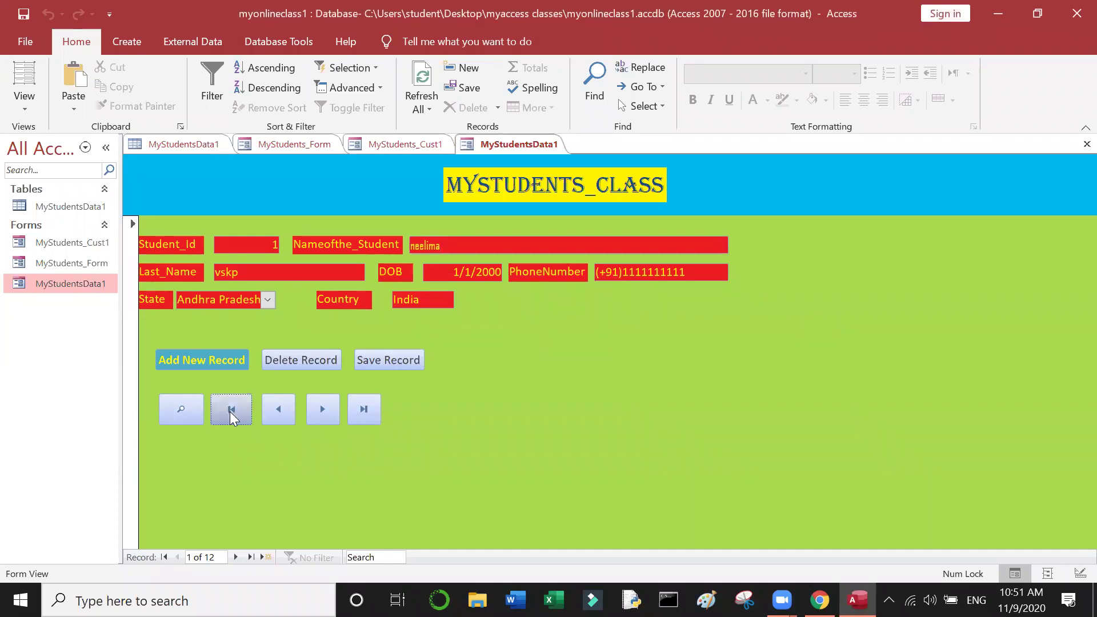
click(375, 412)
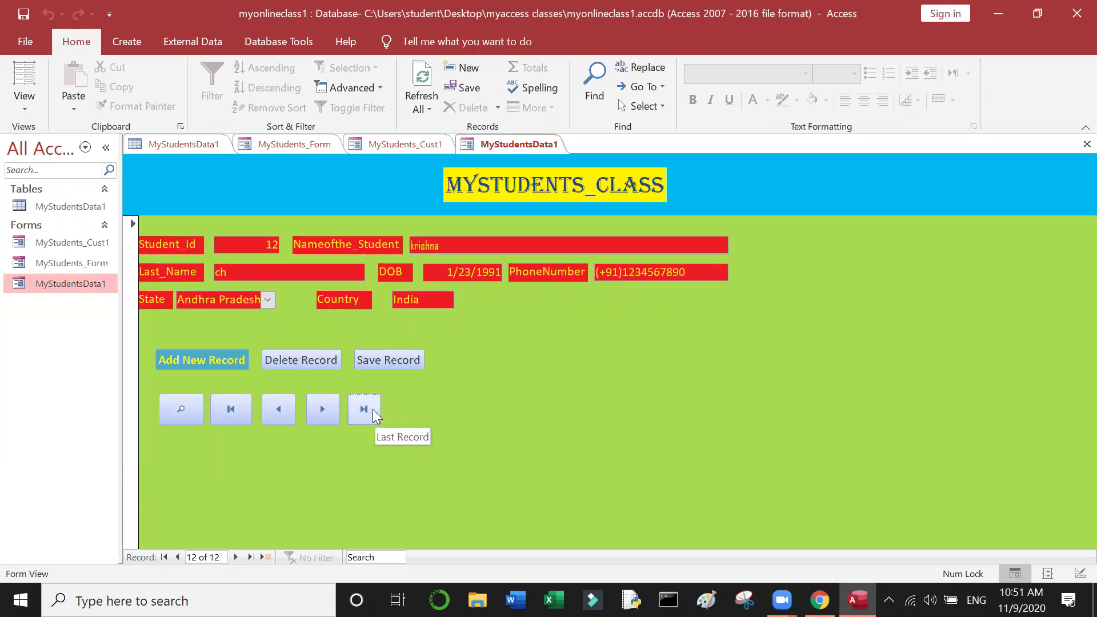
click(232, 410)
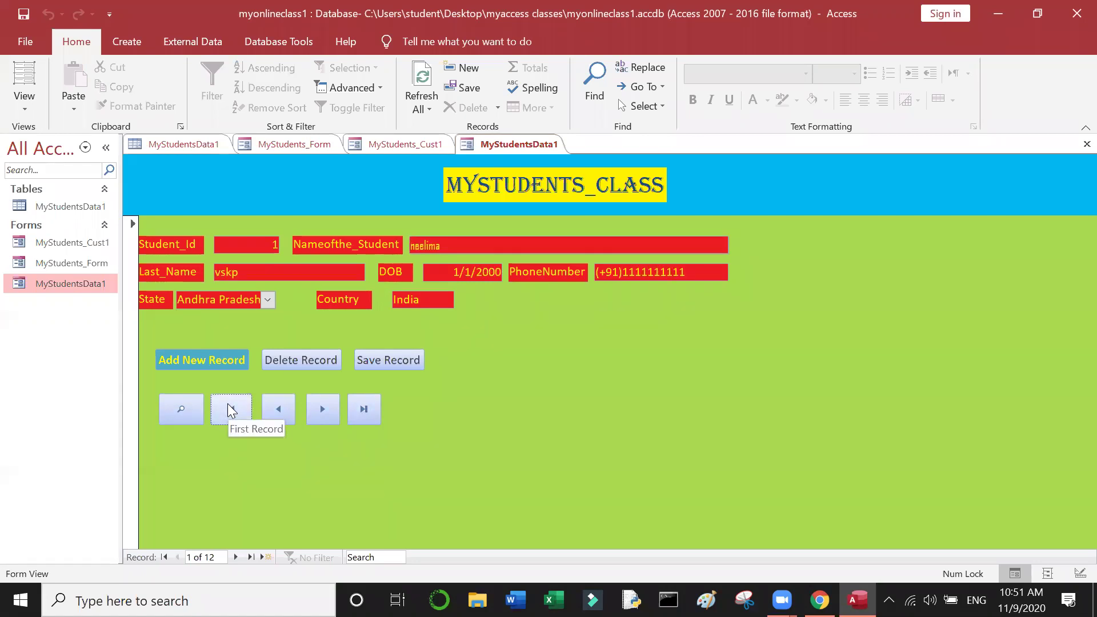
click(306, 409)
click(306, 410)
click(306, 409)
click(307, 409)
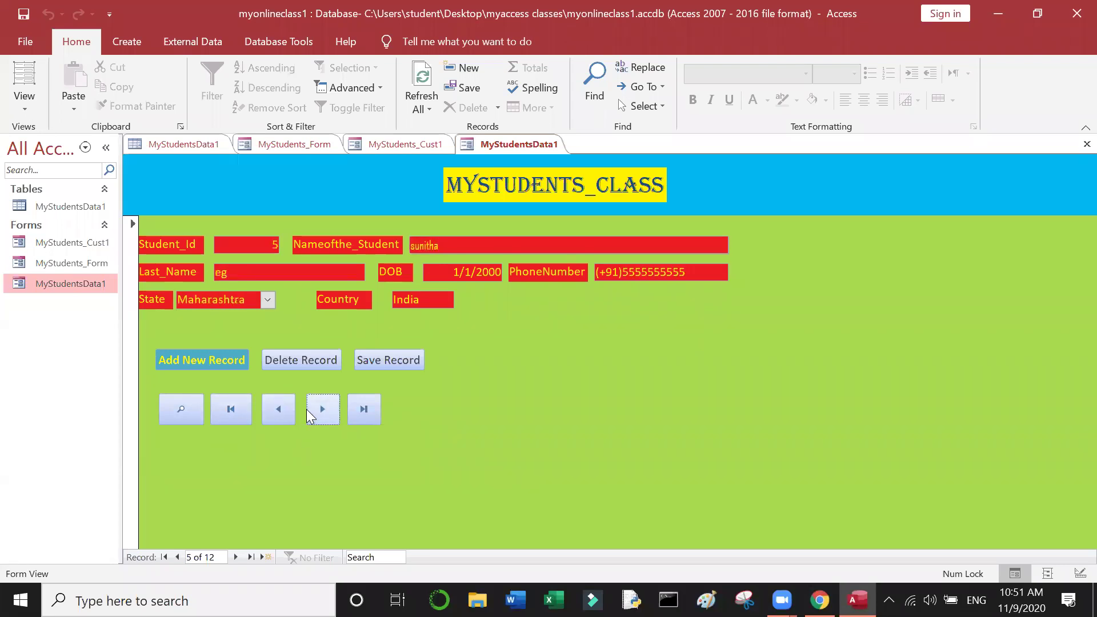
click(306, 409)
click(306, 409)
click(306, 409)
click(306, 409)
click(306, 410)
Step: Step back to the first record and dismiss the can't-go-to-record warning
click(266, 405)
click(266, 405)
click(266, 405)
click(266, 405)
click(266, 405)
click(266, 406)
click(266, 406)
click(266, 405)
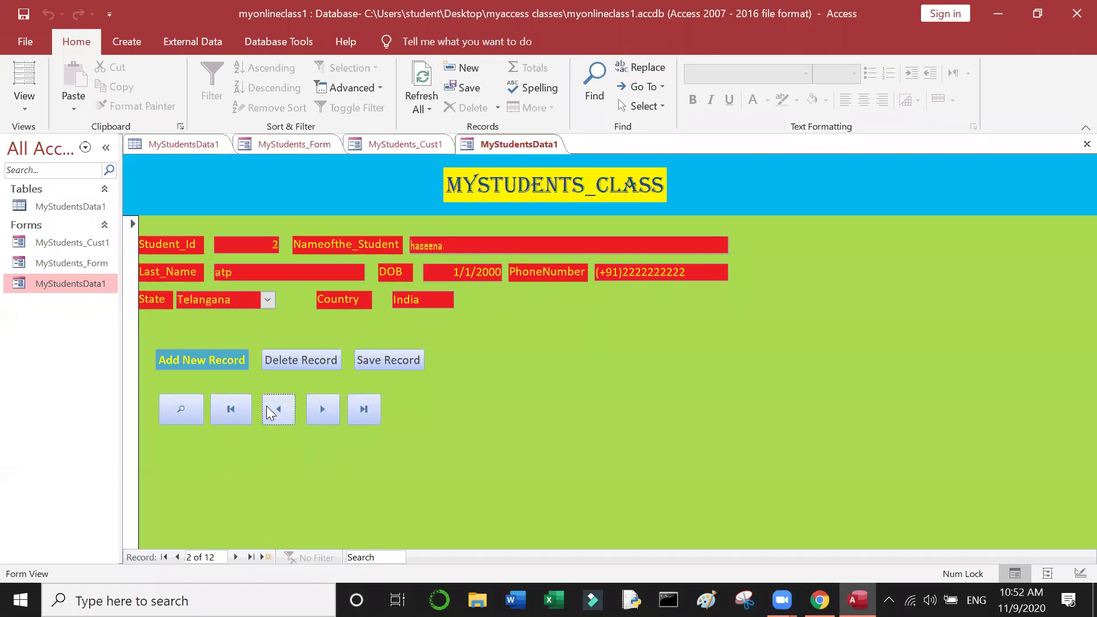
click(267, 406)
click(267, 406)
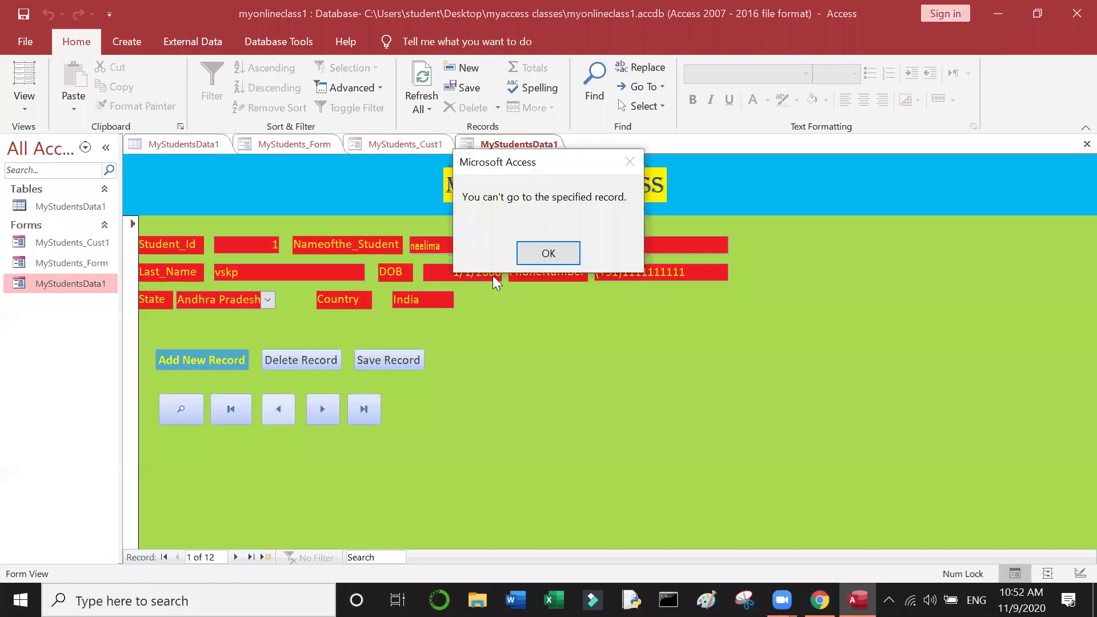
click(568, 263)
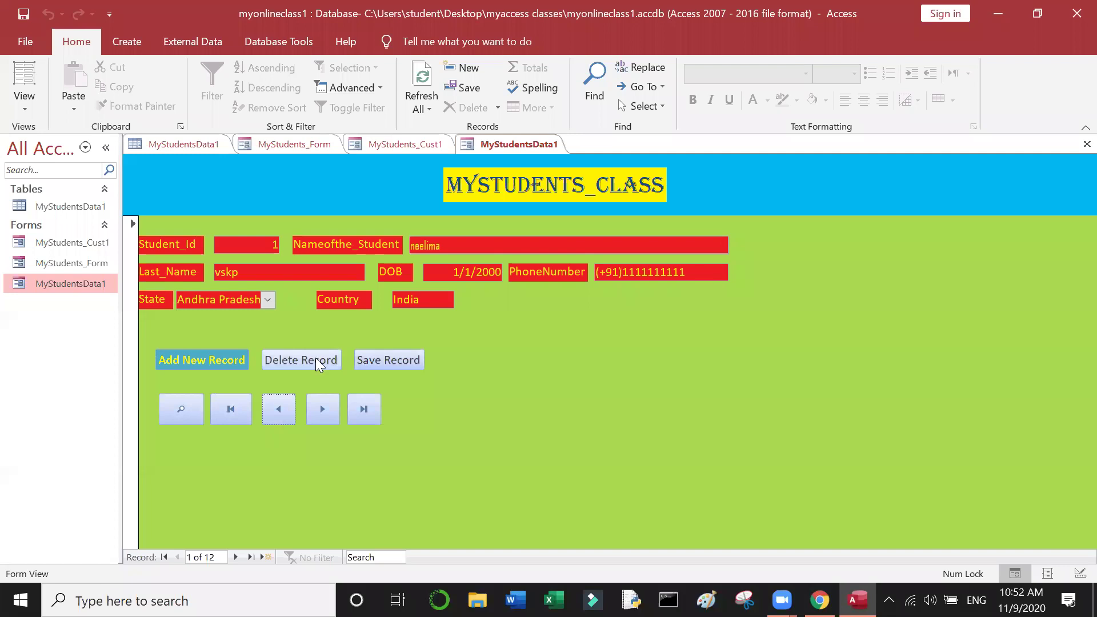
Step: Jump to the last record and step back to student 11
click(354, 415)
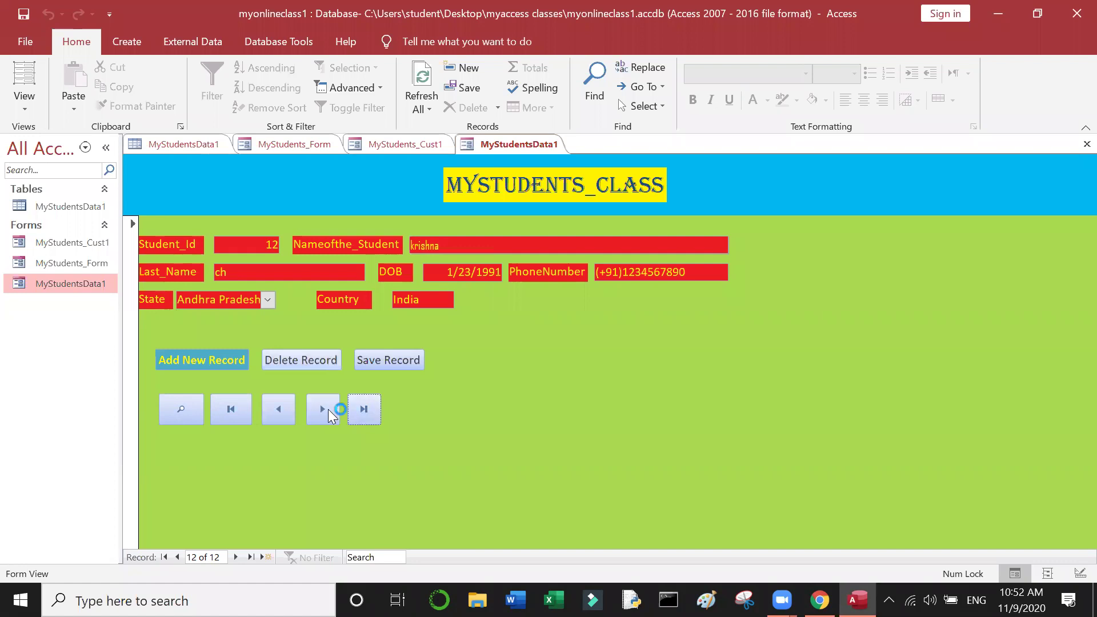
click(288, 414)
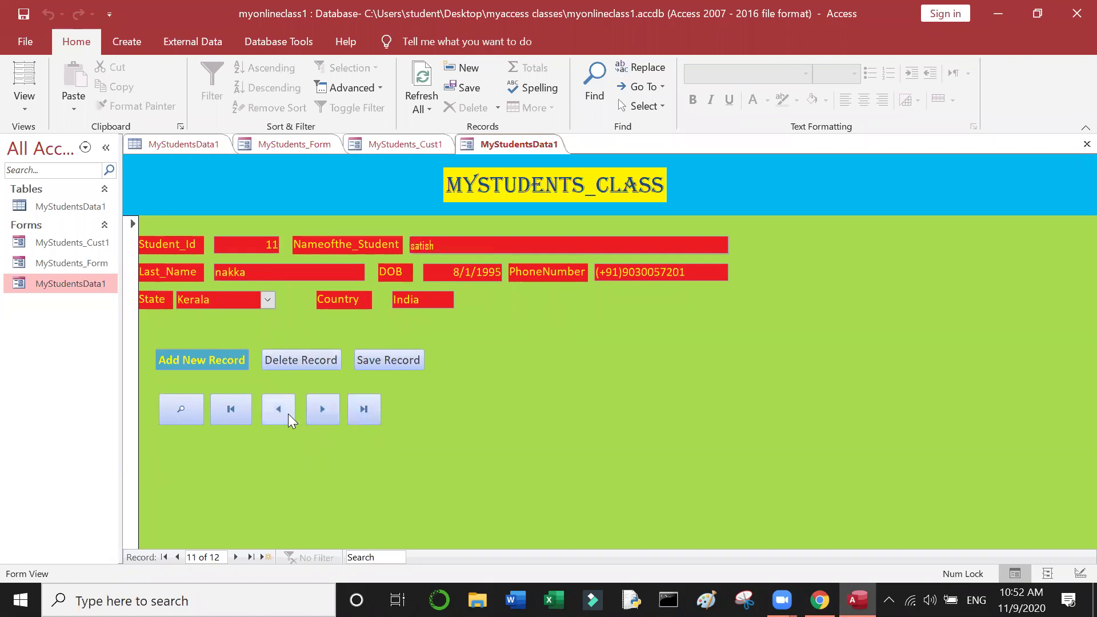
click(331, 367)
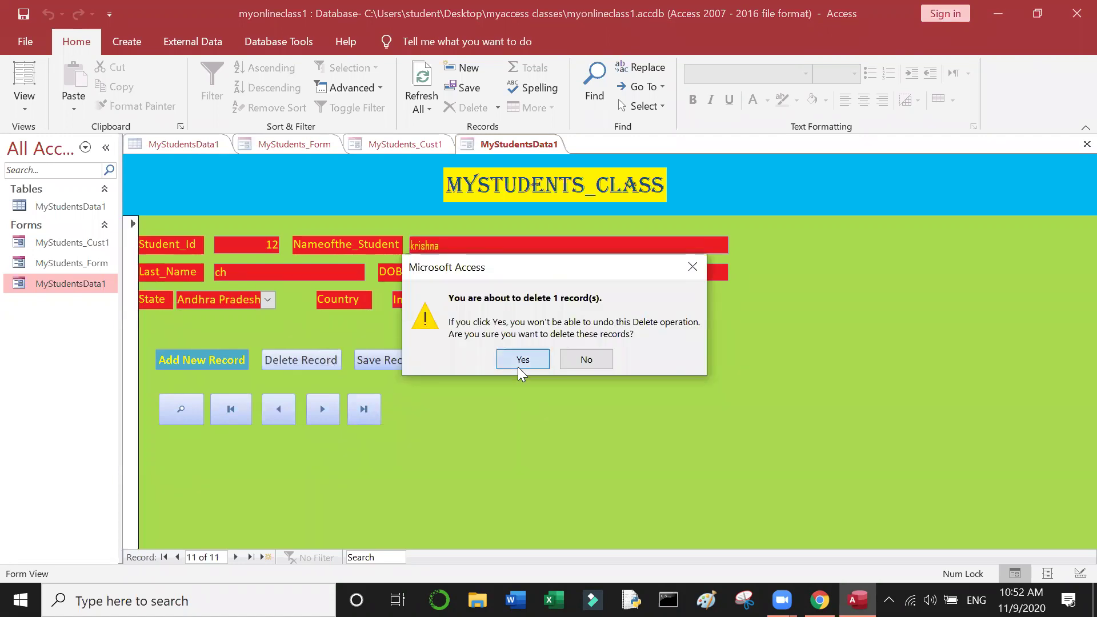
Step: Confirm deleting student 11 and check the #Deleted row in the MyStudentsData1 table
click(523, 359)
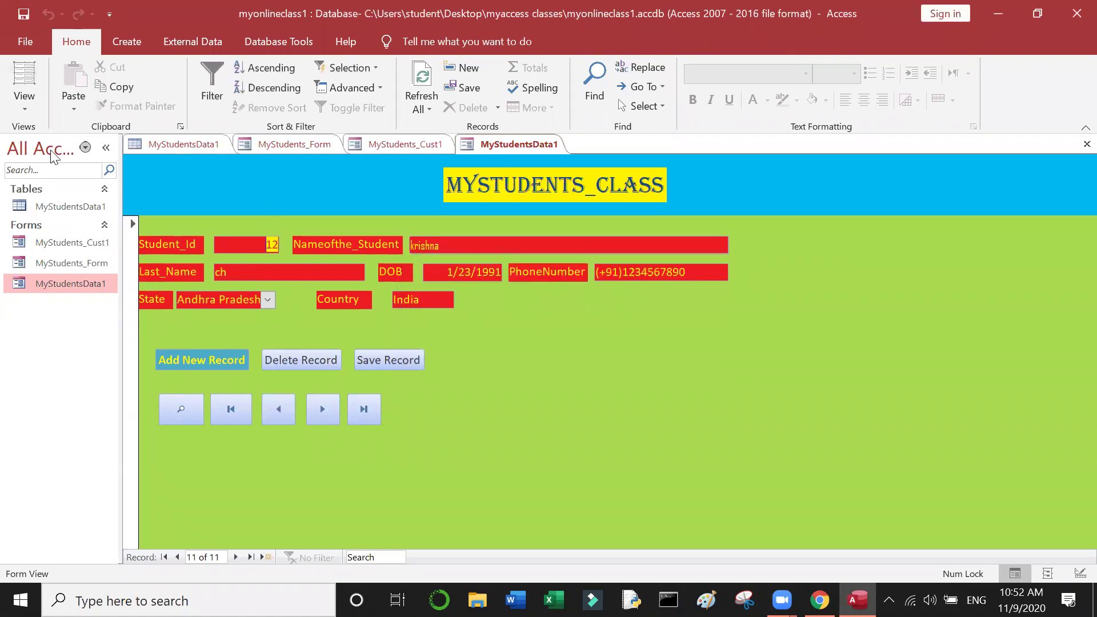
click(70, 207)
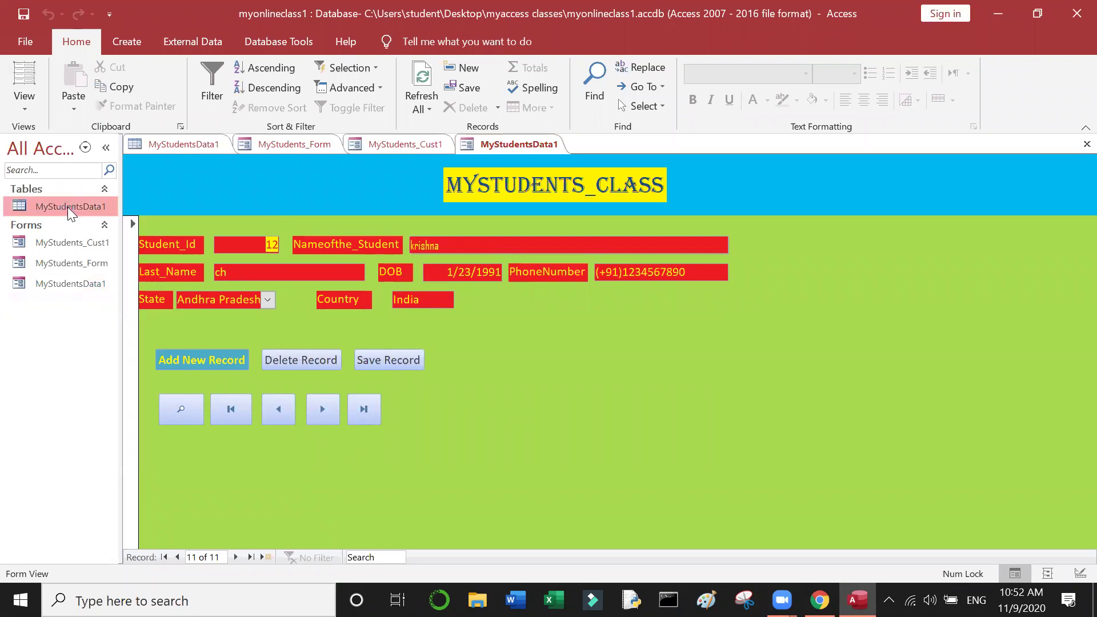
double_click(70, 207)
click(338, 364)
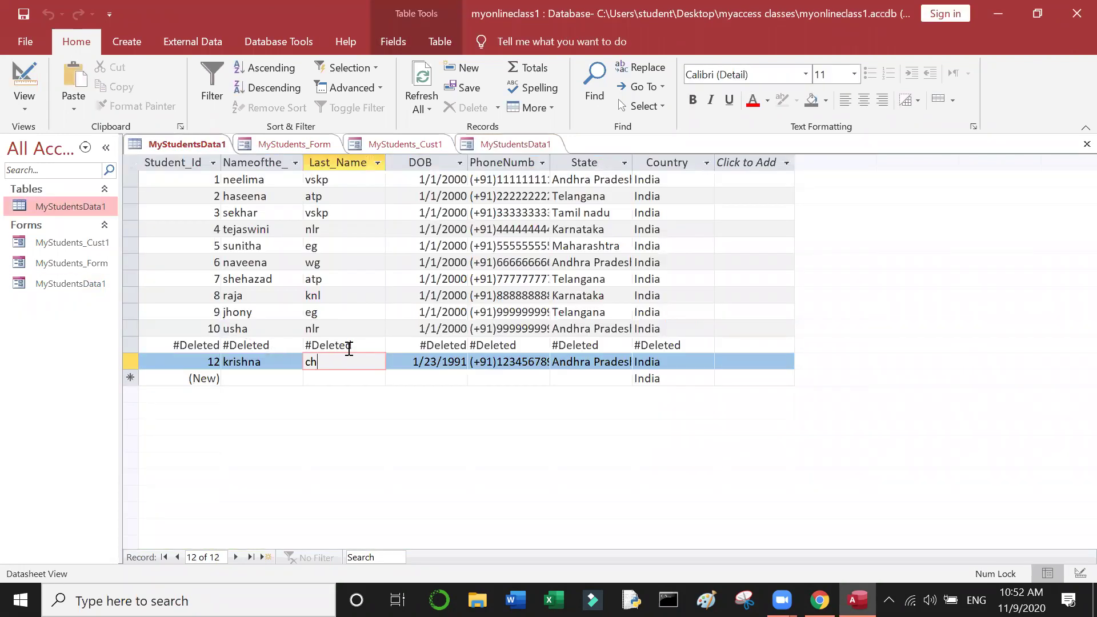
click(447, 346)
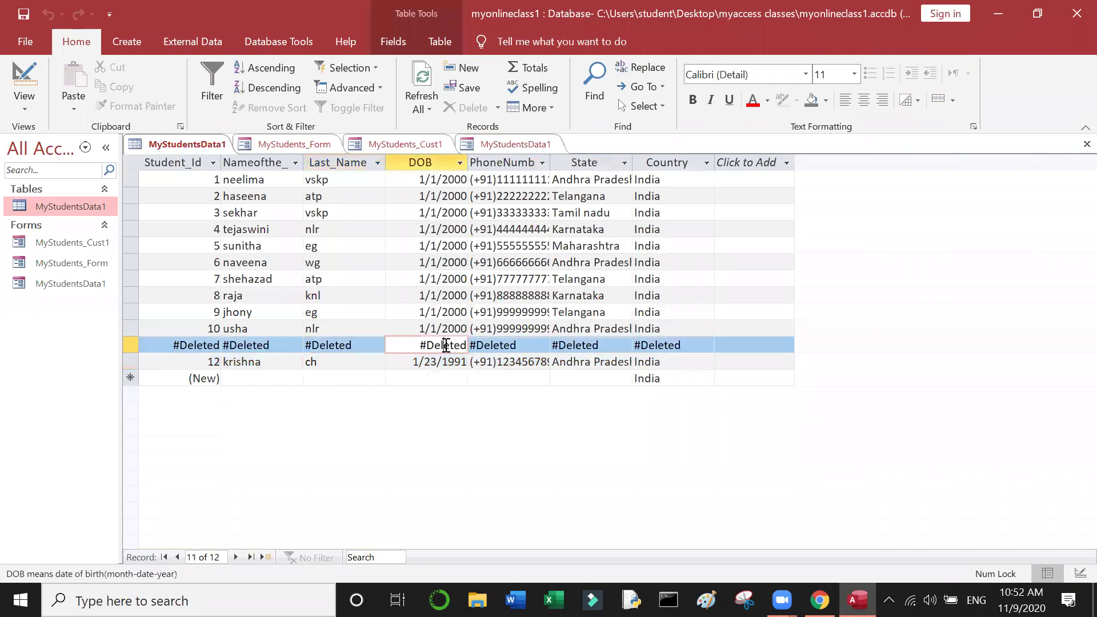
click(367, 344)
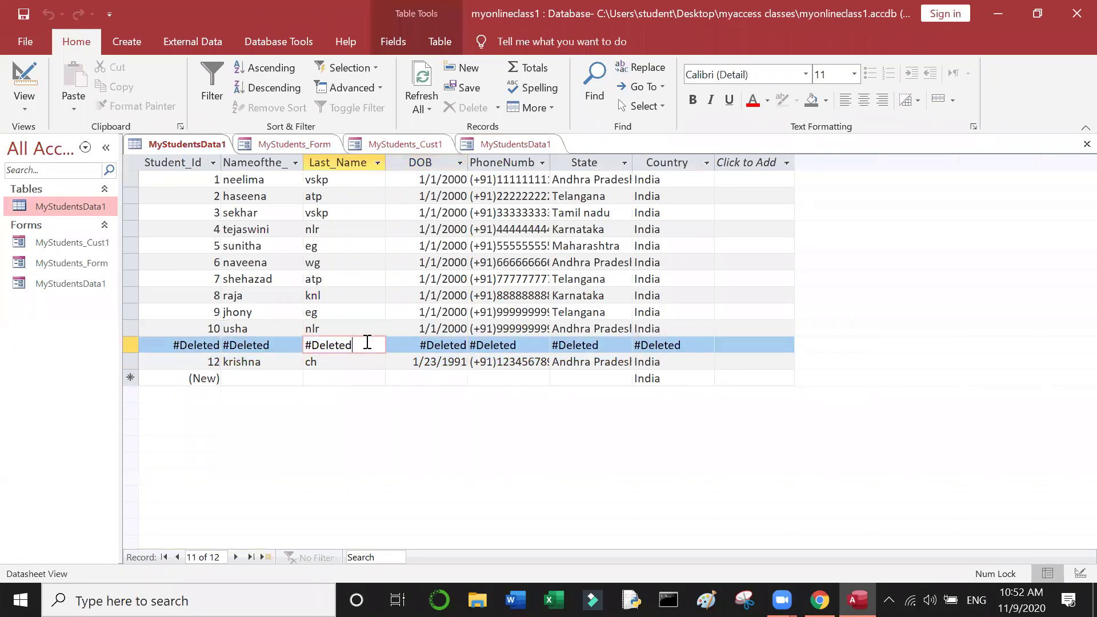
Step: Reopen the MyStudentsData1 form and step between records 10 and 12
double_click(63, 289)
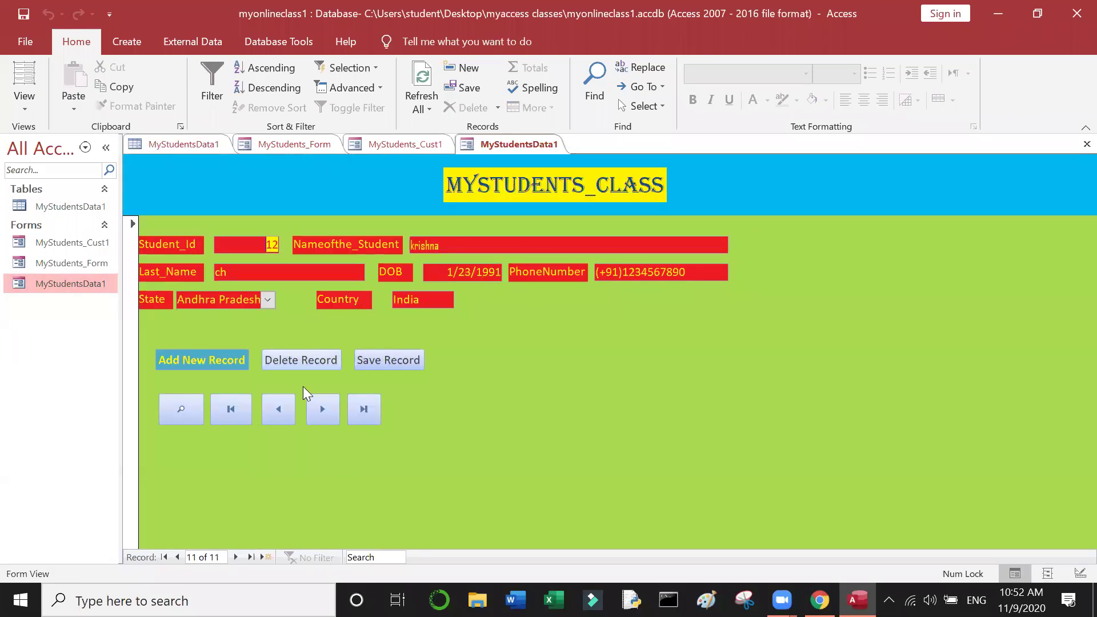
click(284, 409)
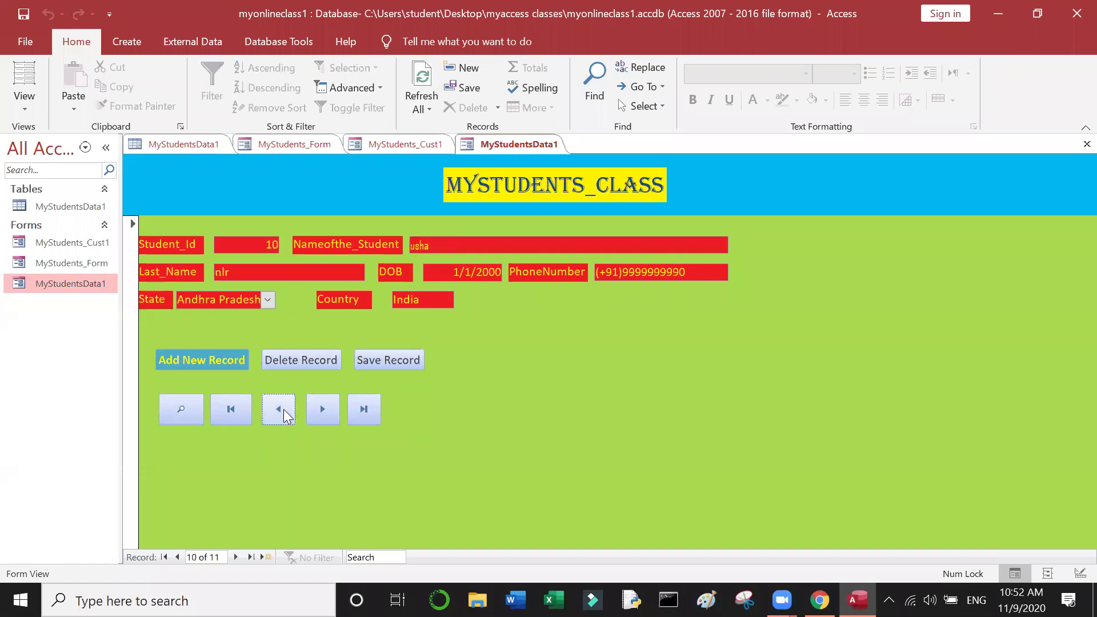
click(324, 413)
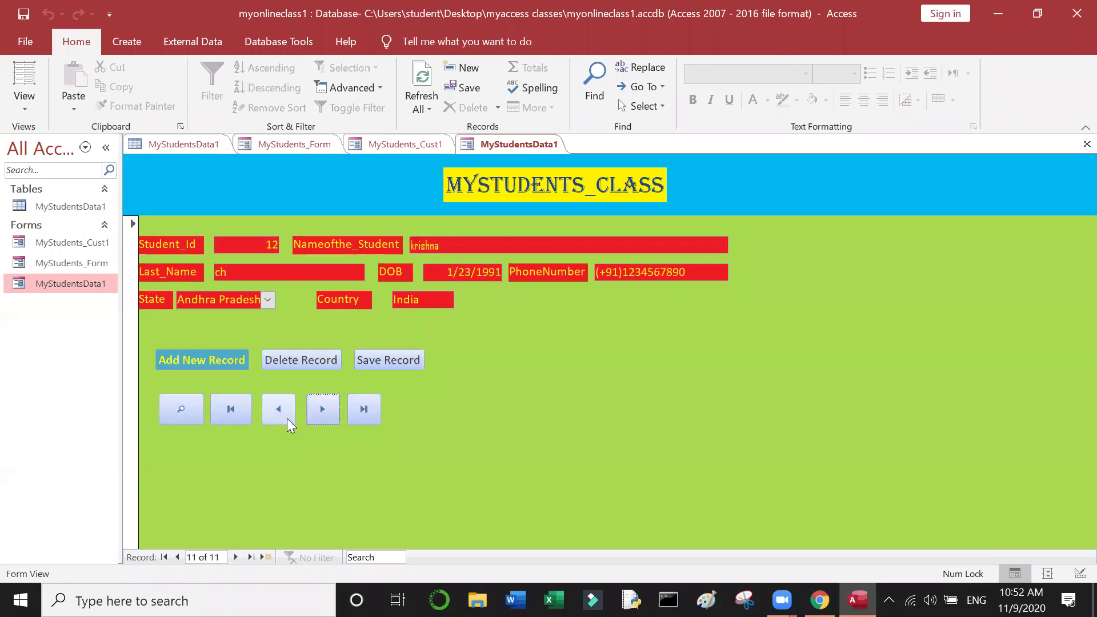
click(287, 419)
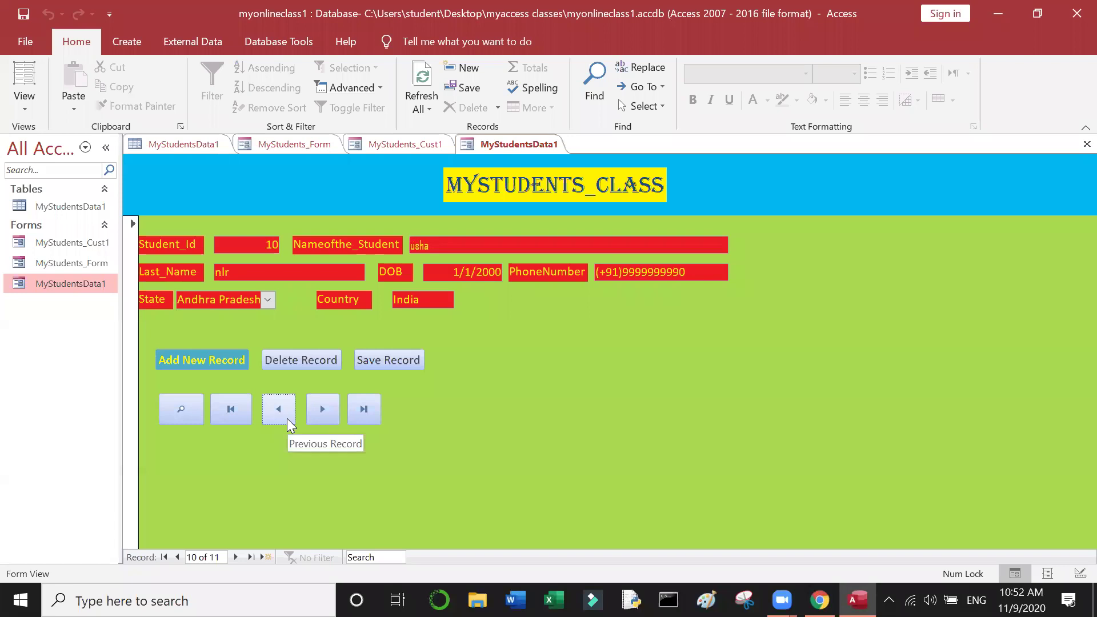